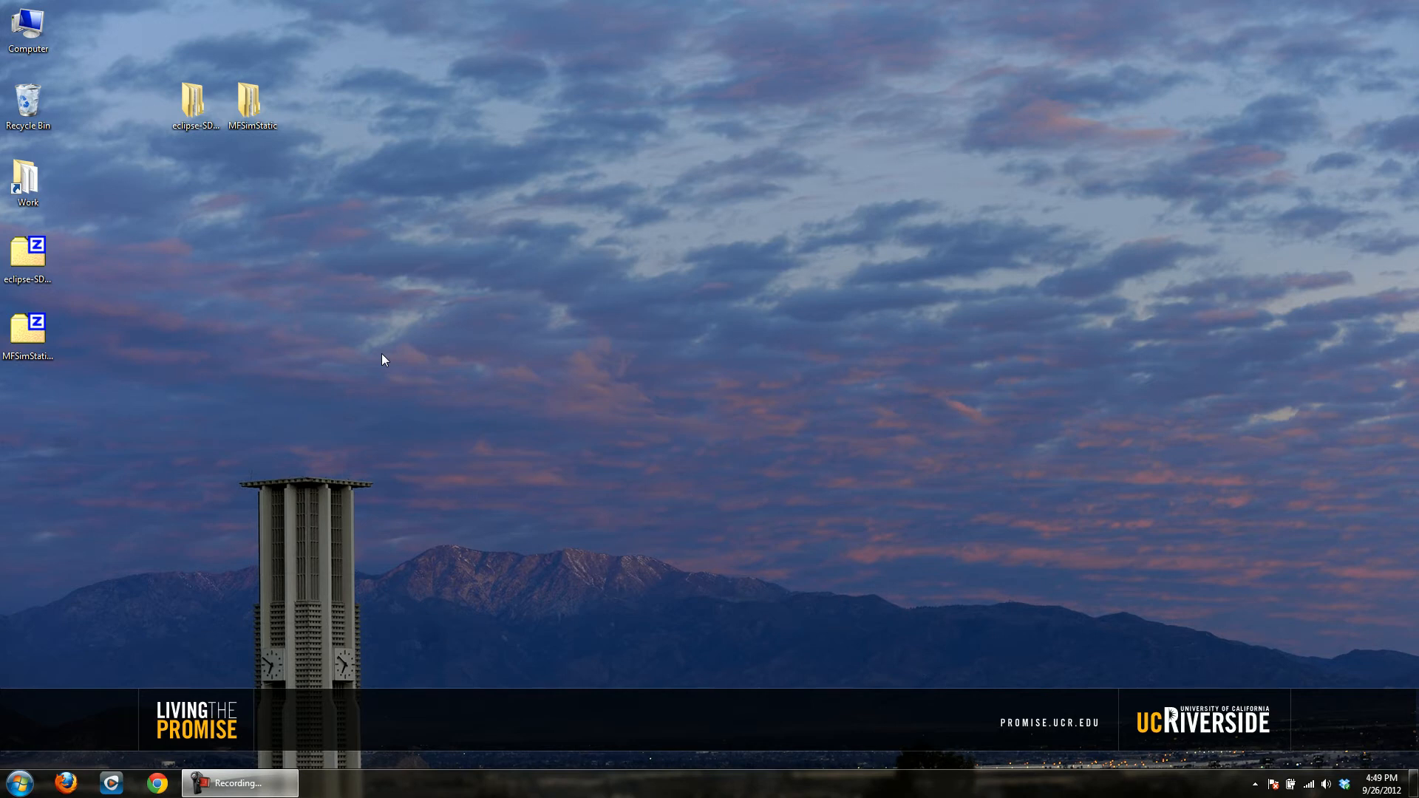
- Launch eclipse.exe from the eclipse-SDK-4.2-win32 folder with the MFSimStatic workspace and minimize the folder window
{"action": "double_click", "coordinate": [207, 109]}
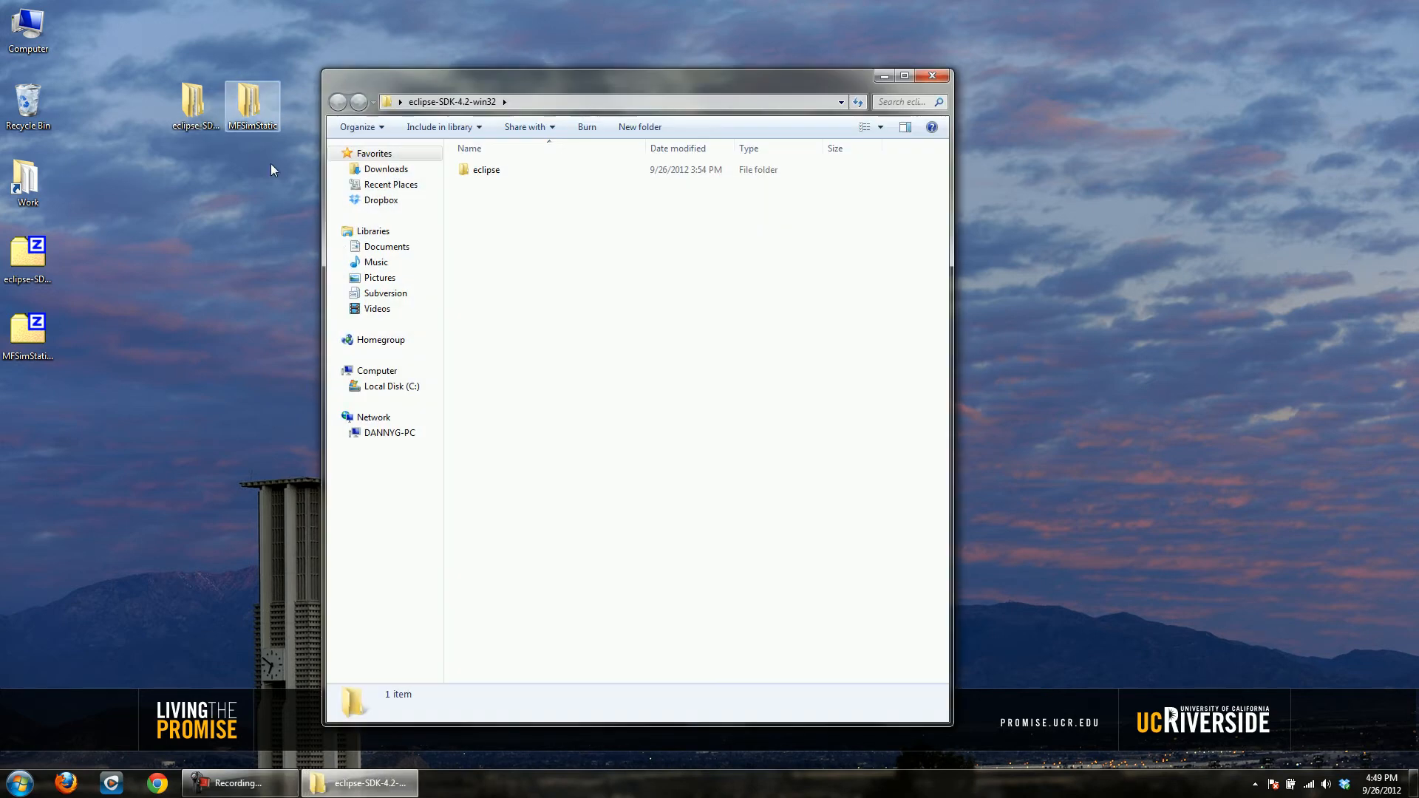
{"action": "double_click", "coordinate": [458, 171]}
{"action": "double_click", "coordinate": [493, 294]}
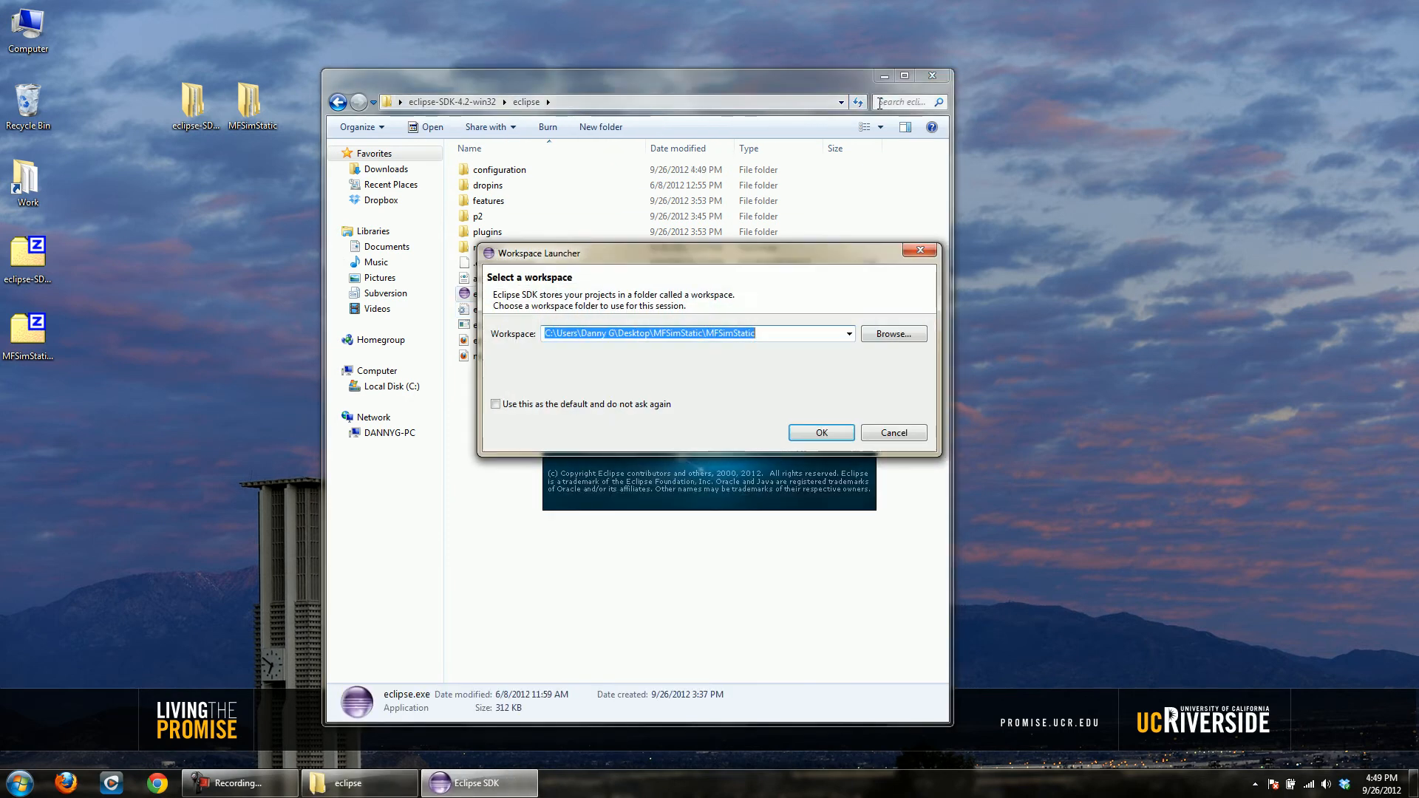
{"action": "left_click", "coordinate": [818, 434]}
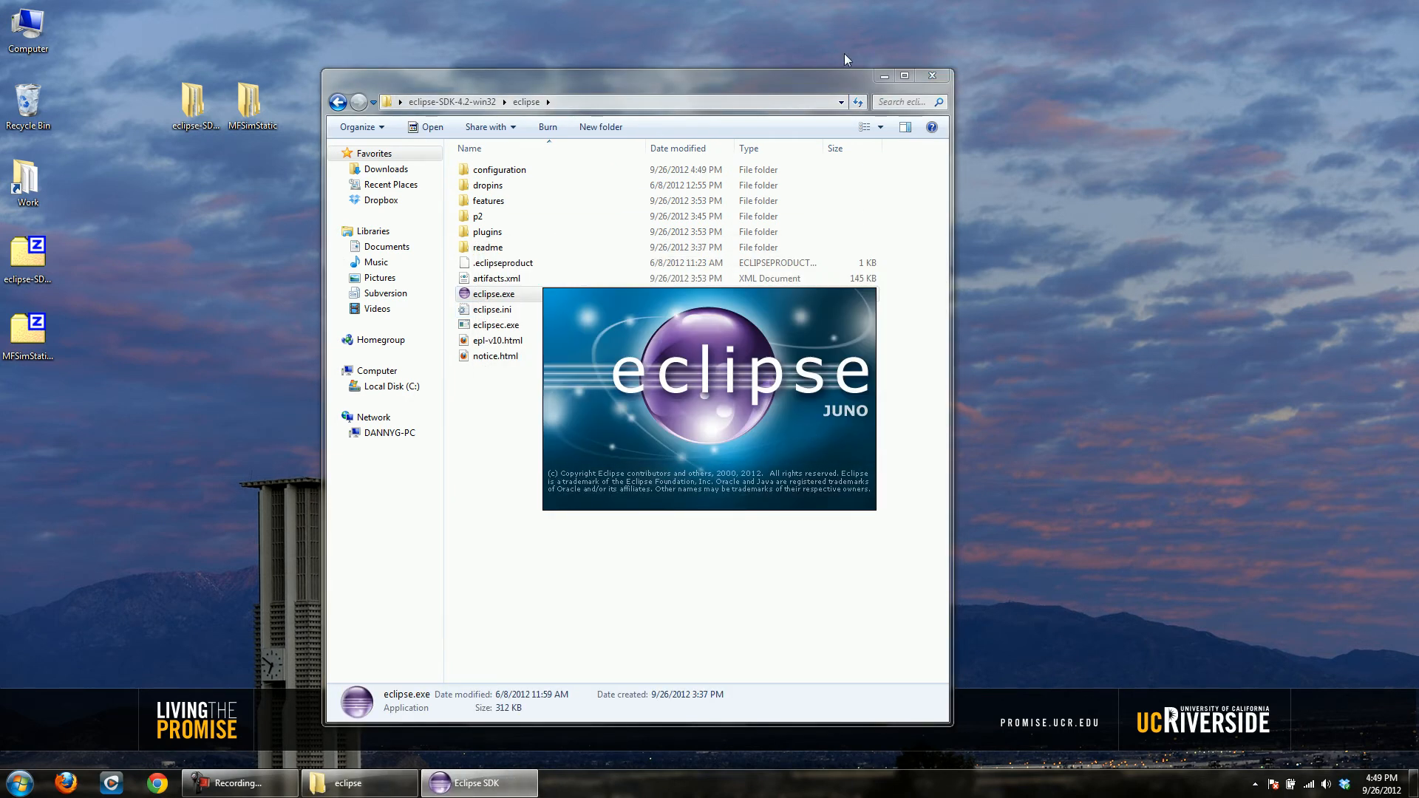
{"action": "left_click", "coordinate": [884, 77]}
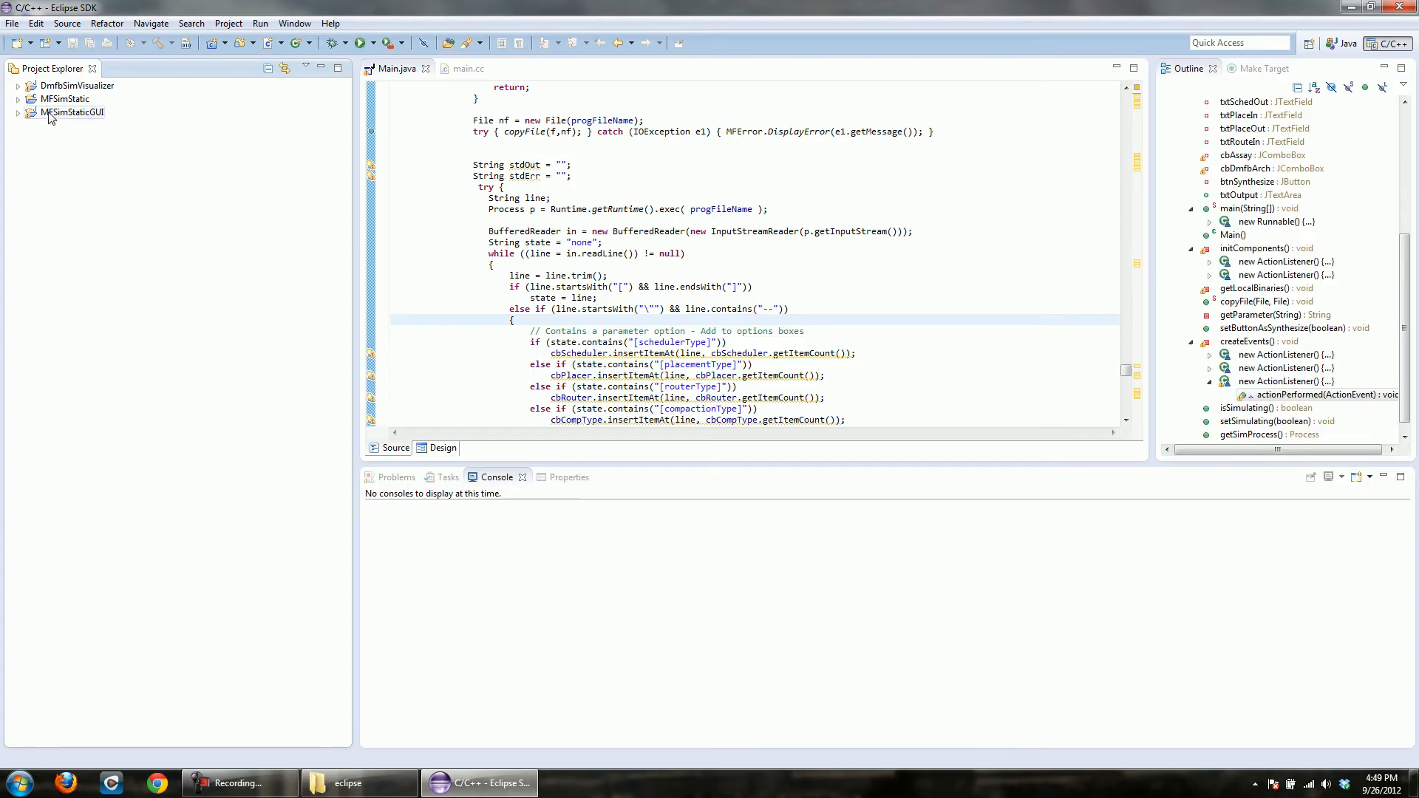
- Point out the three projects in the workspace and close the open Main.java and main.cc editors
{"action": "left_click", "coordinate": [55, 91]}
{"action": "left_click", "coordinate": [68, 112]}
{"action": "left_click", "coordinate": [63, 100]}
{"action": "left_click", "coordinate": [425, 68]}
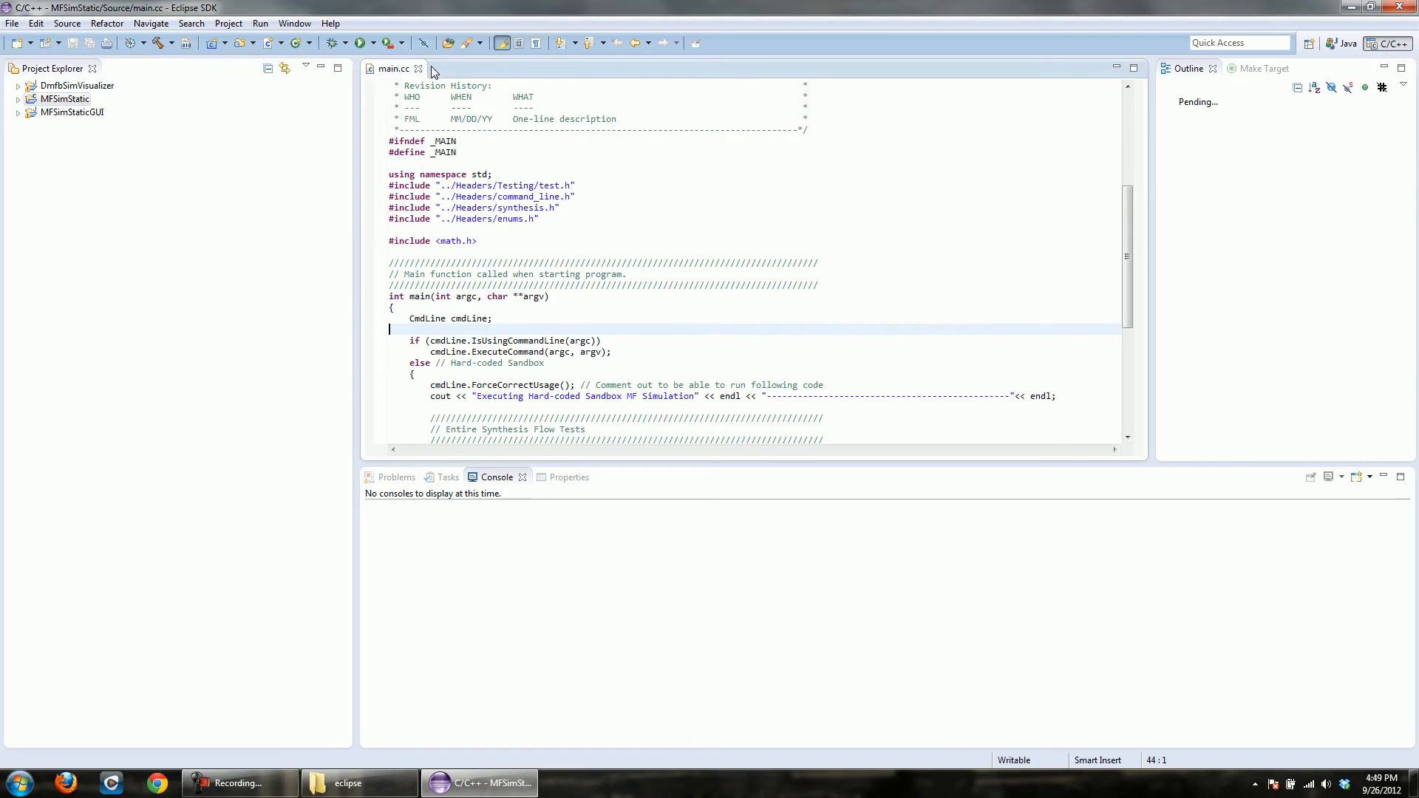
{"action": "left_click", "coordinate": [418, 69]}
- Open main.cc from the MFSimStatic project's Source folder and examine its main function
{"action": "left_click", "coordinate": [18, 99]}
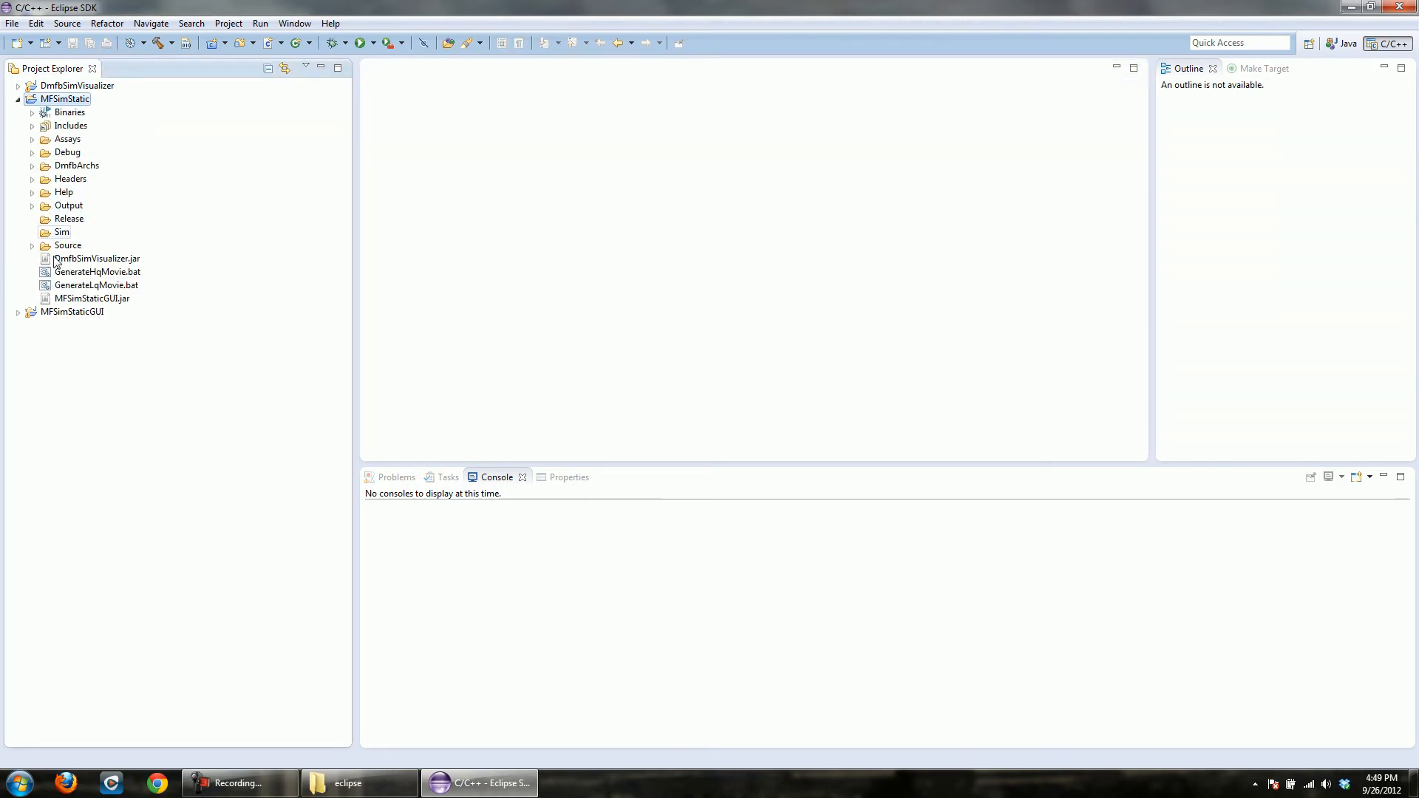
{"action": "left_click", "coordinate": [31, 246]}
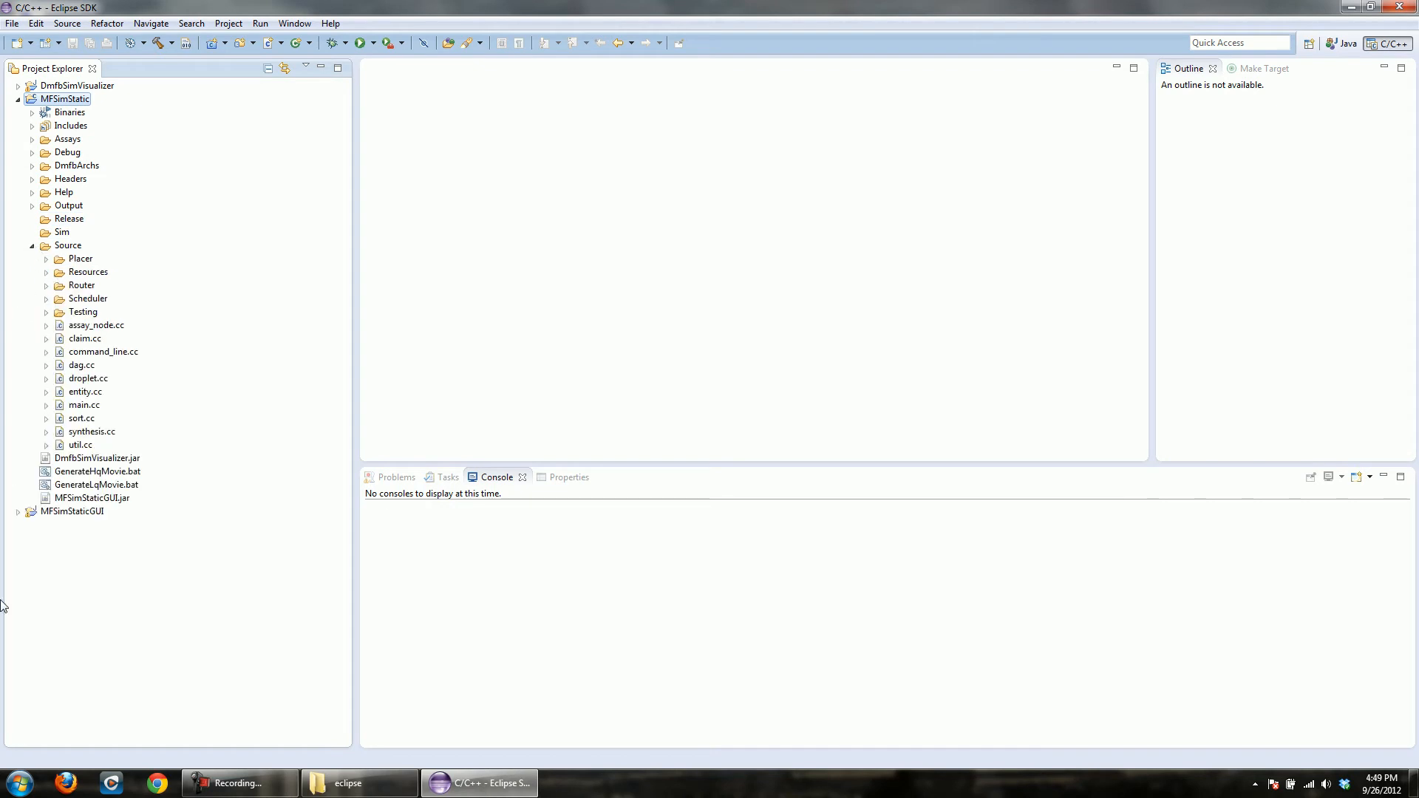
{"action": "double_click", "coordinate": [83, 406]}
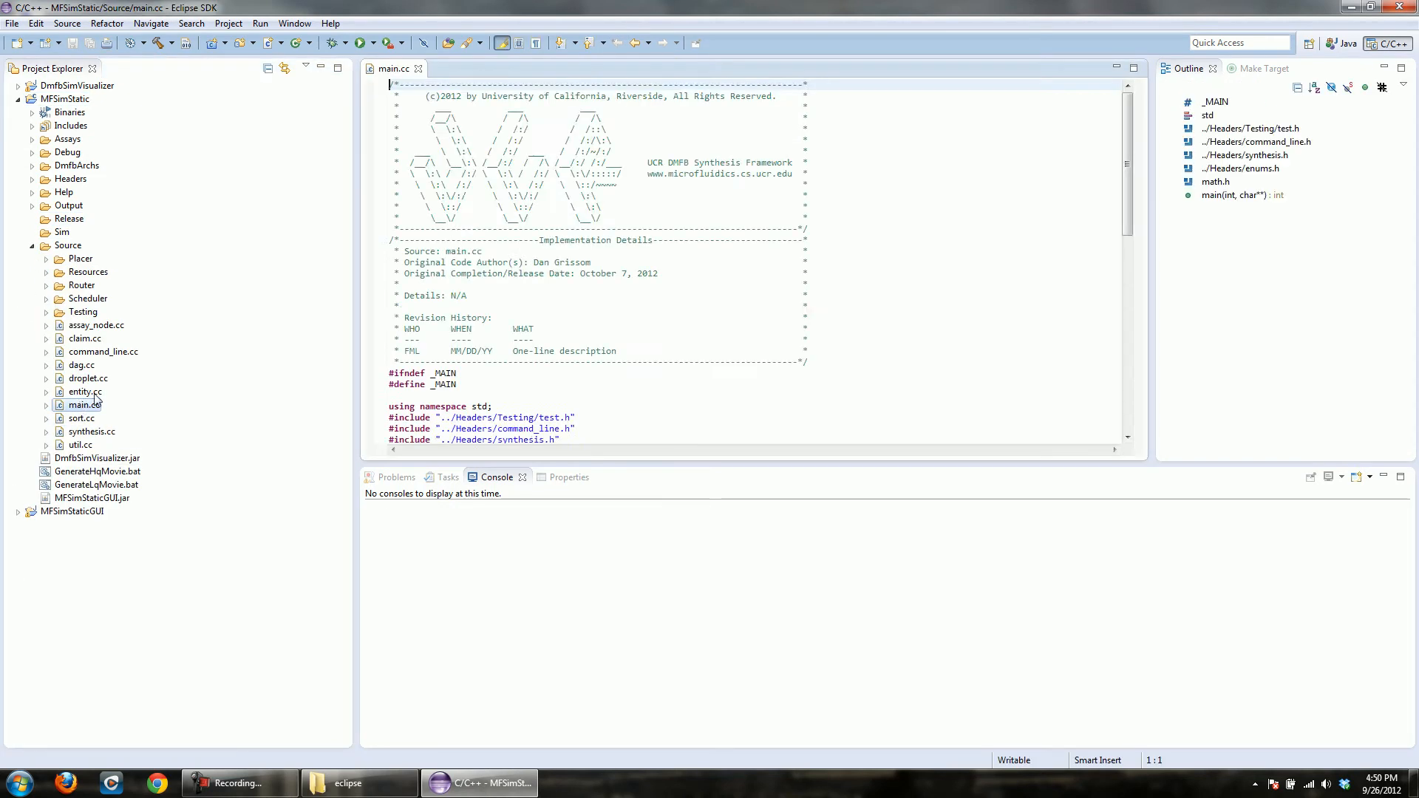
{"action": "scroll", "coordinate": [517, 284], "scroll_direction": "down", "scroll_amount": 5}
{"action": "left_click", "coordinate": [466, 284]}
{"action": "scroll", "coordinate": [527, 278], "scroll_direction": "down", "scroll_amount": 4}
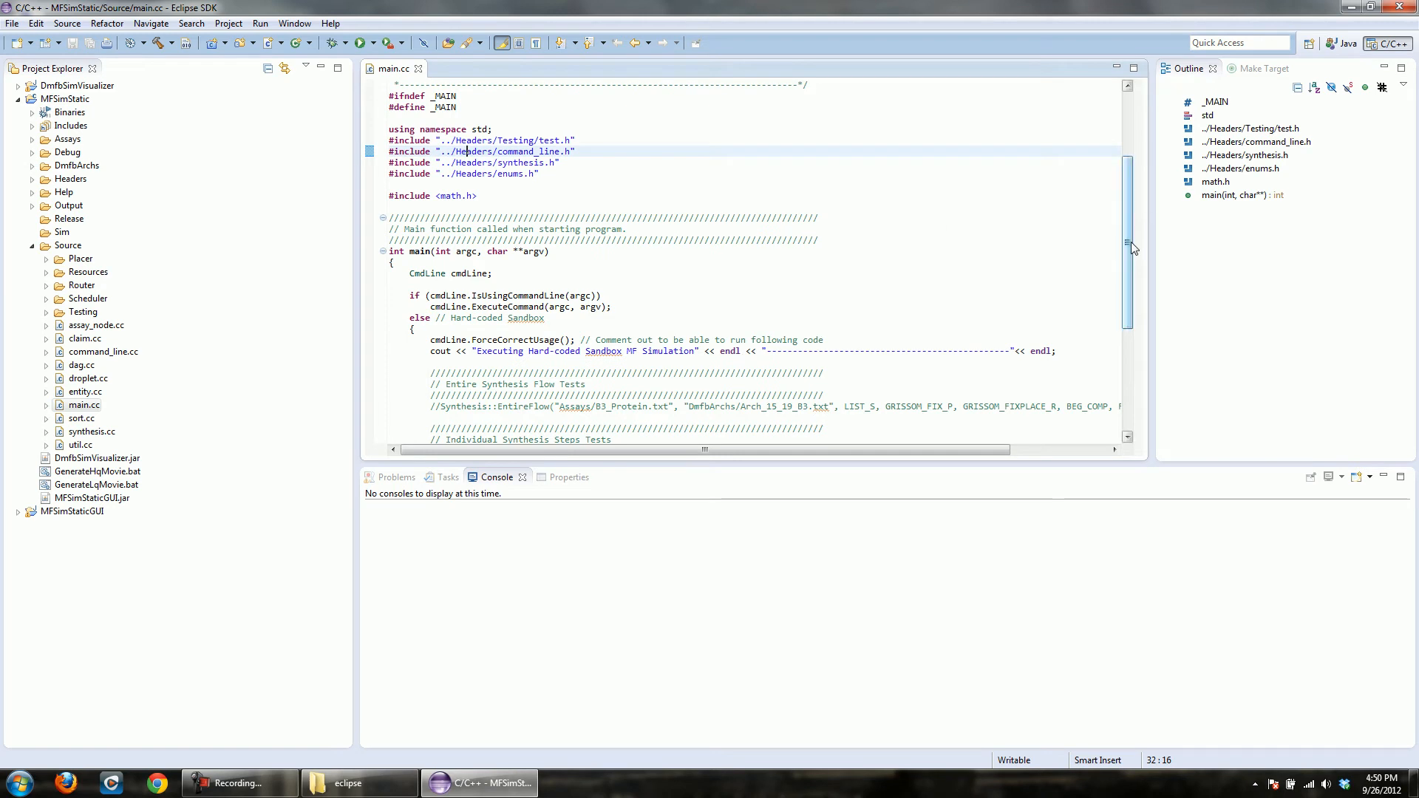
{"action": "left_click_drag", "start_coordinate": [1130, 242], "coordinate": [1130, 236]}
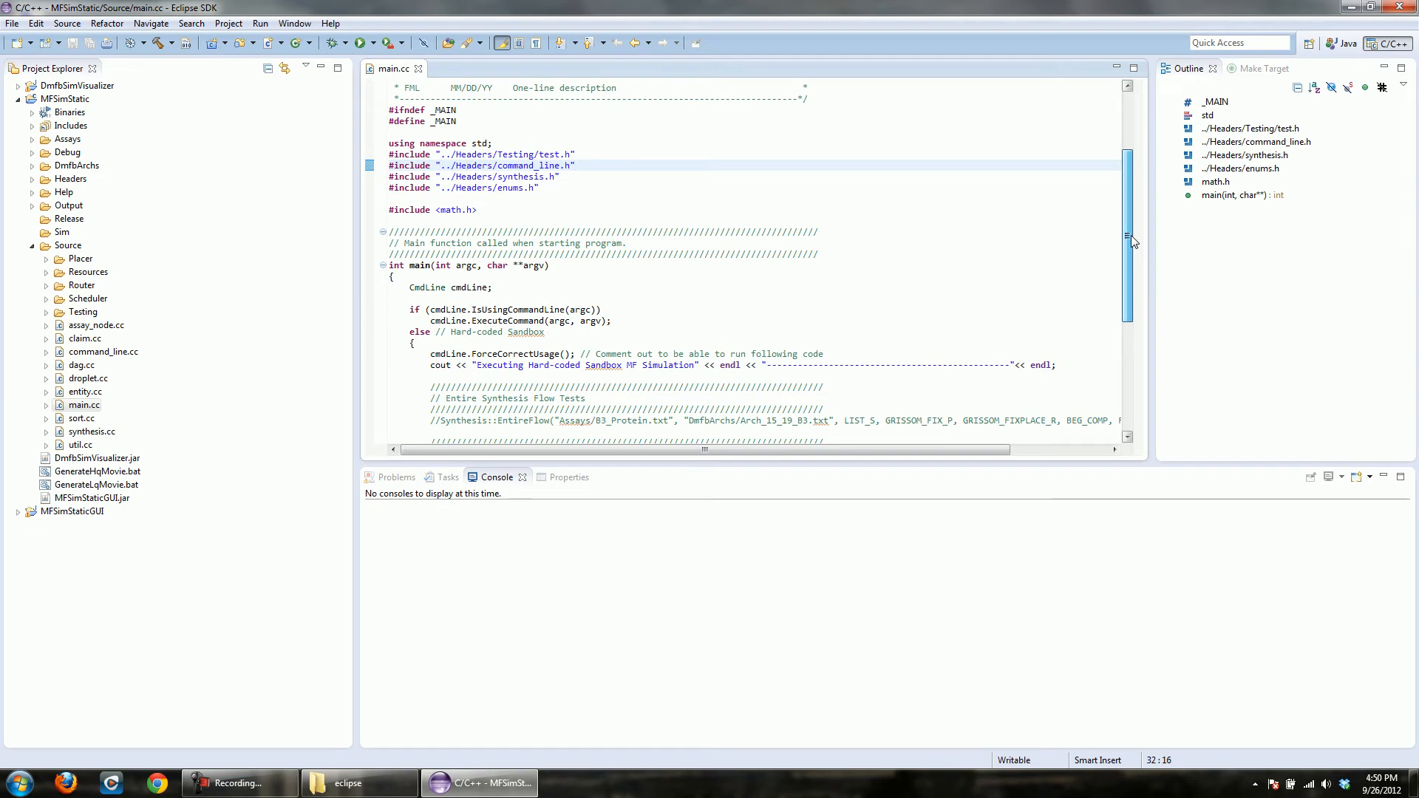
{"action": "scroll", "coordinate": [447, 381], "scroll_direction": "down", "scroll_amount": 2}
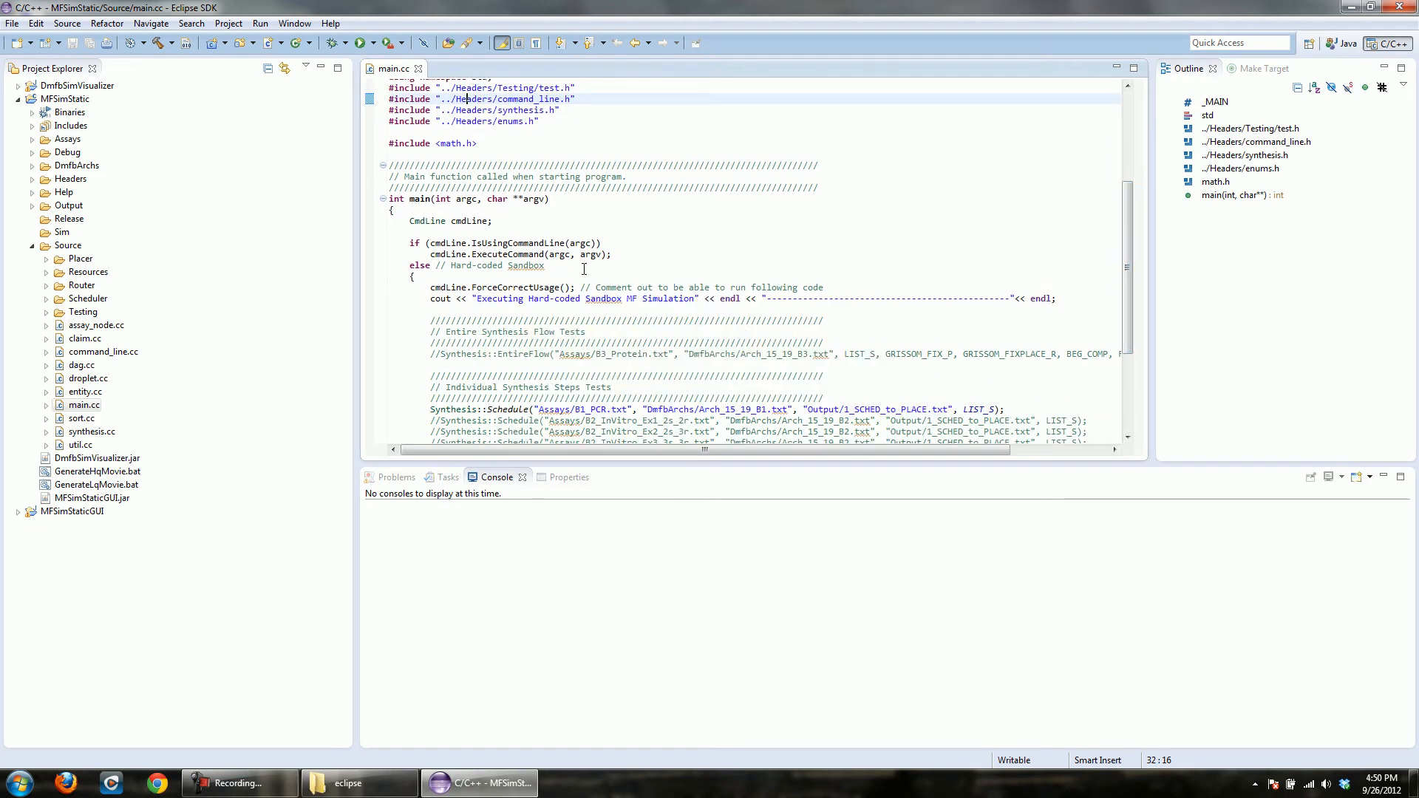
- Comment out the cmdLine.ForceCorrectUsage() call in main.cc and undo that edit
{"action": "left_click", "coordinate": [435, 289]}
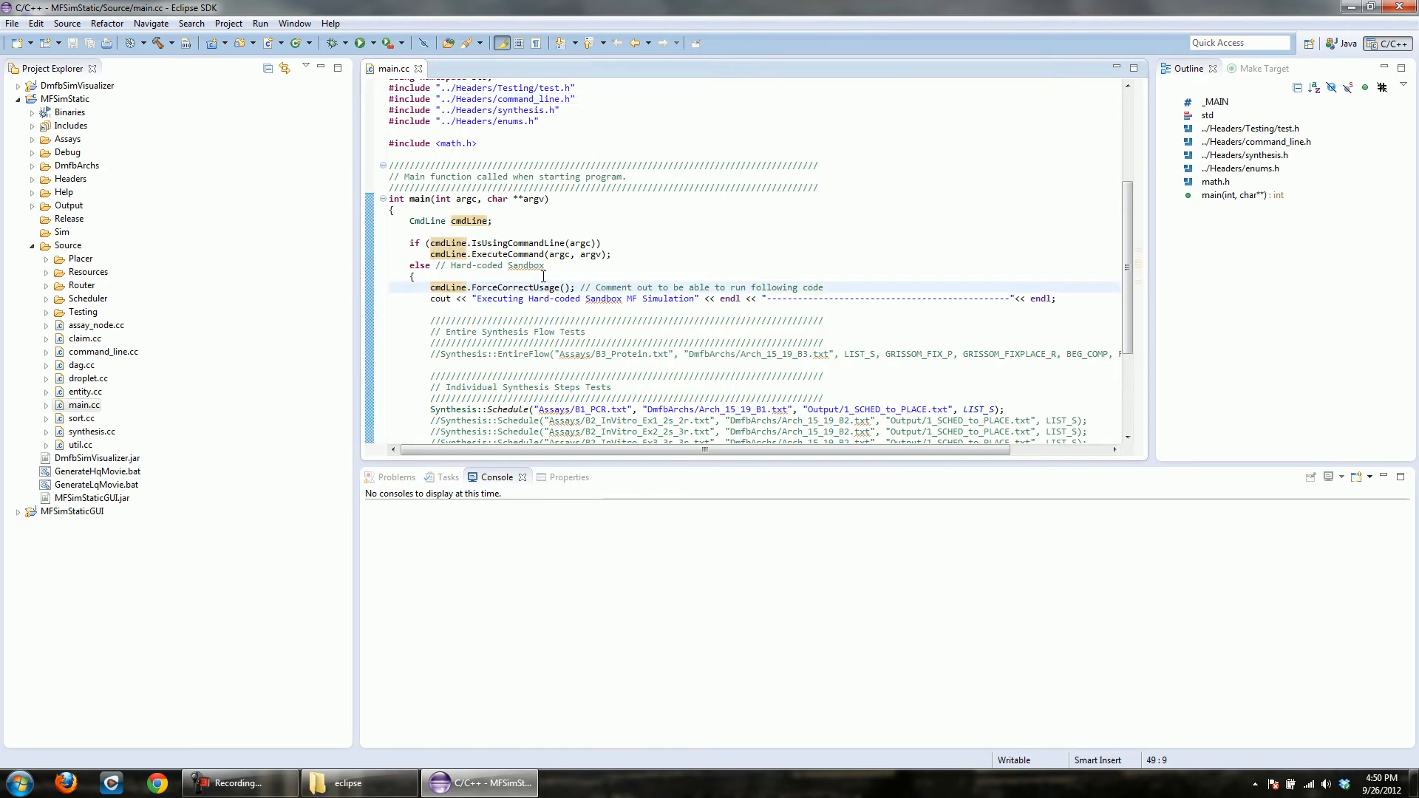
{"action": "type", "text": "//"}
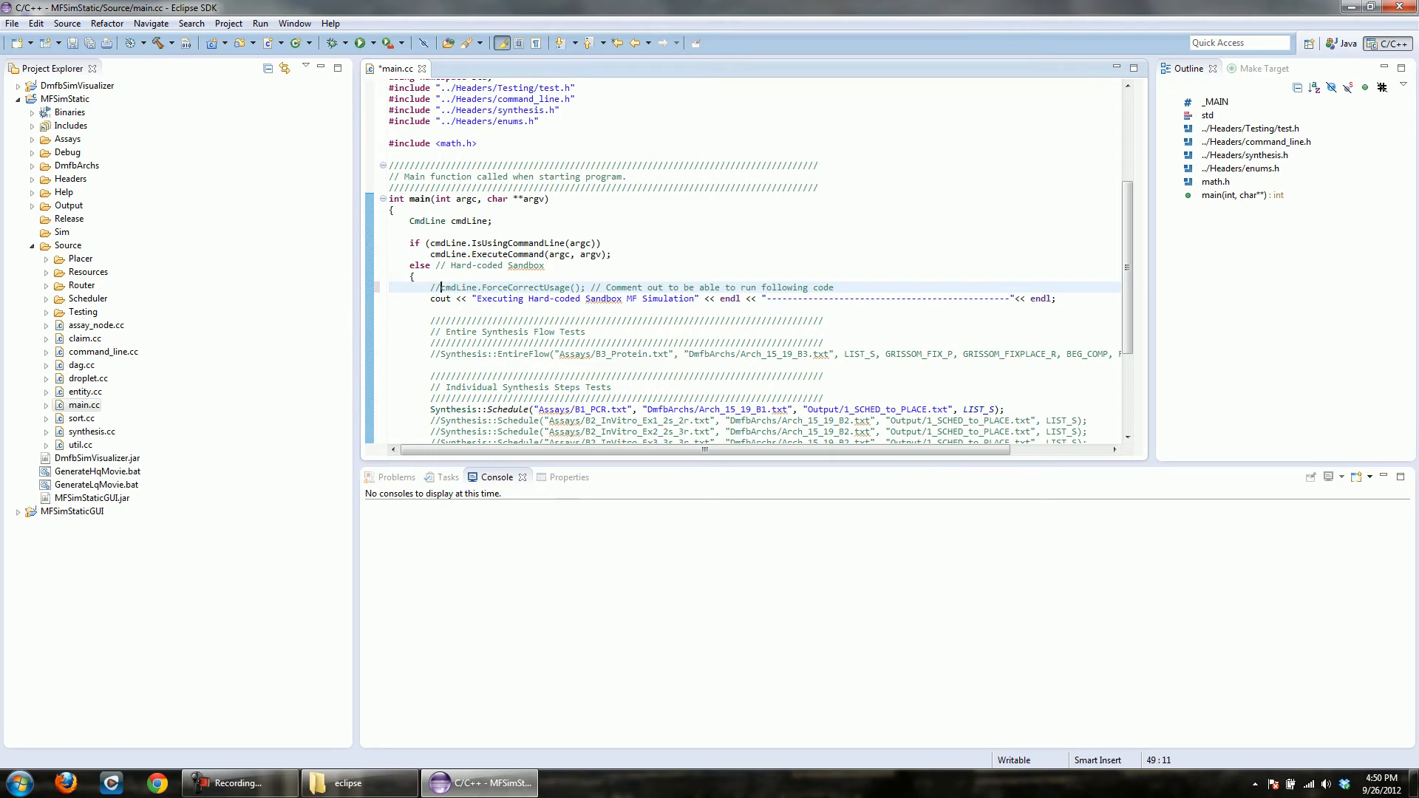
{"action": "key", "text": "ctrl+z"}
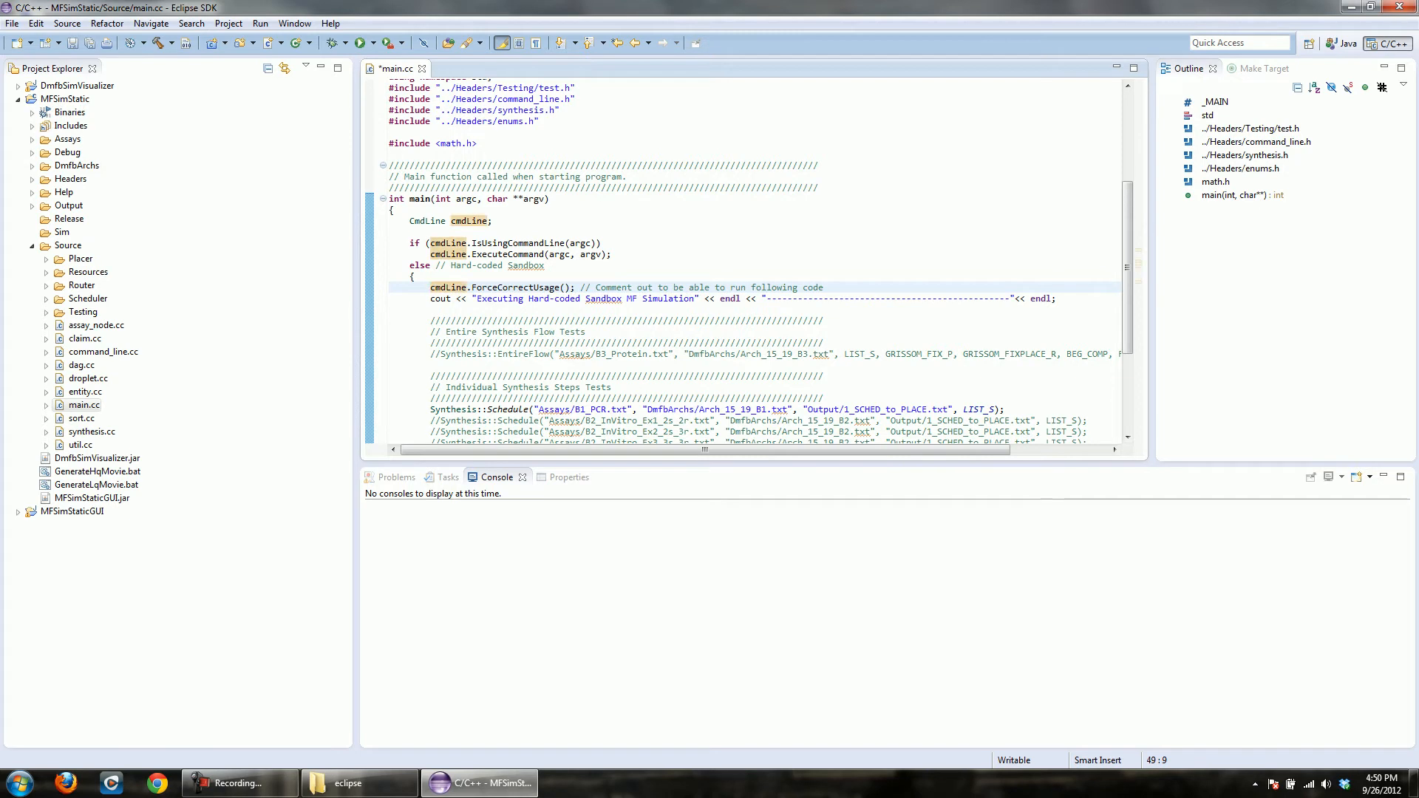
- Save main.cc and build the MFSimStatic project in both the Debug and Release configurations
{"action": "key", "text": "ctrl+s"}
{"action": "left_click", "coordinate": [161, 45]}
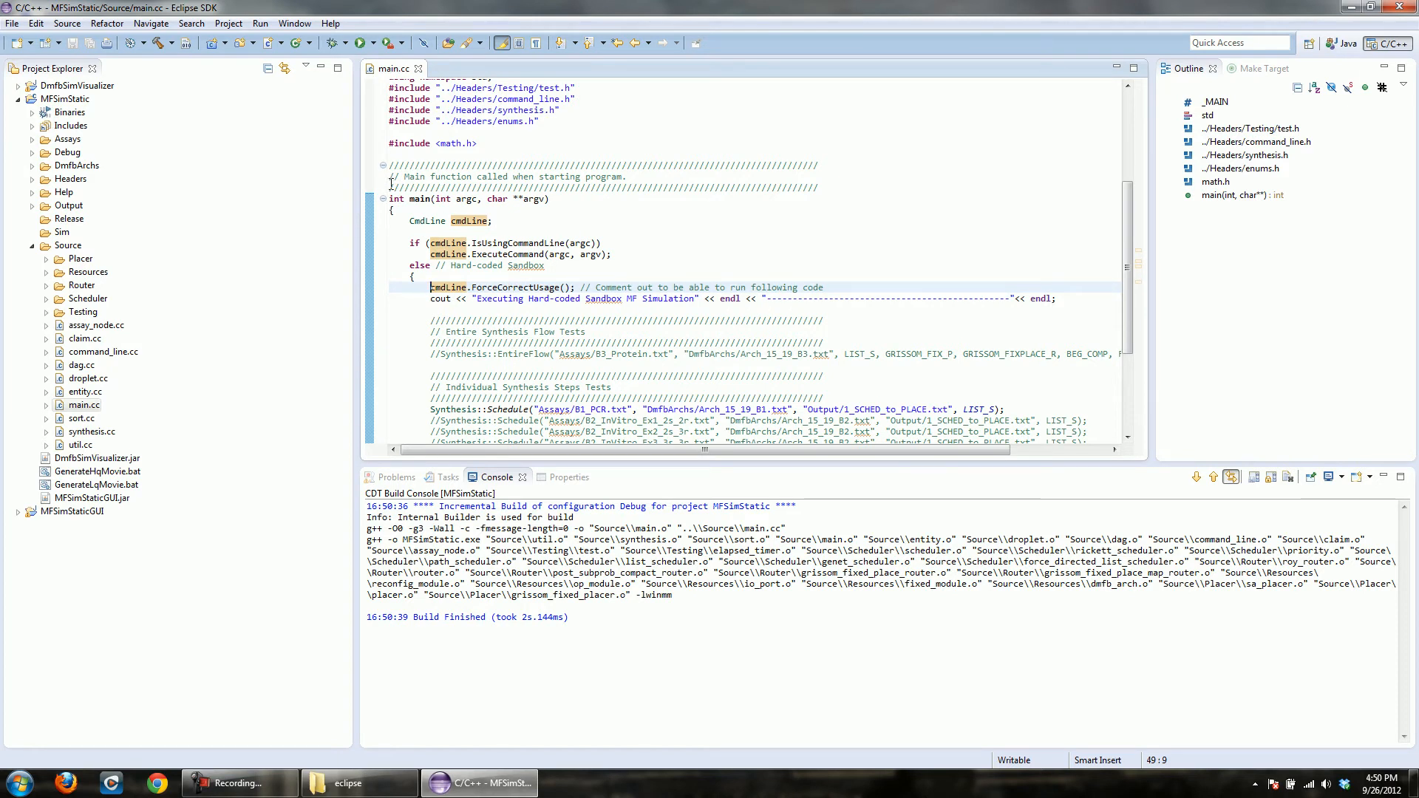
{"action": "left_click", "coordinate": [171, 43]}
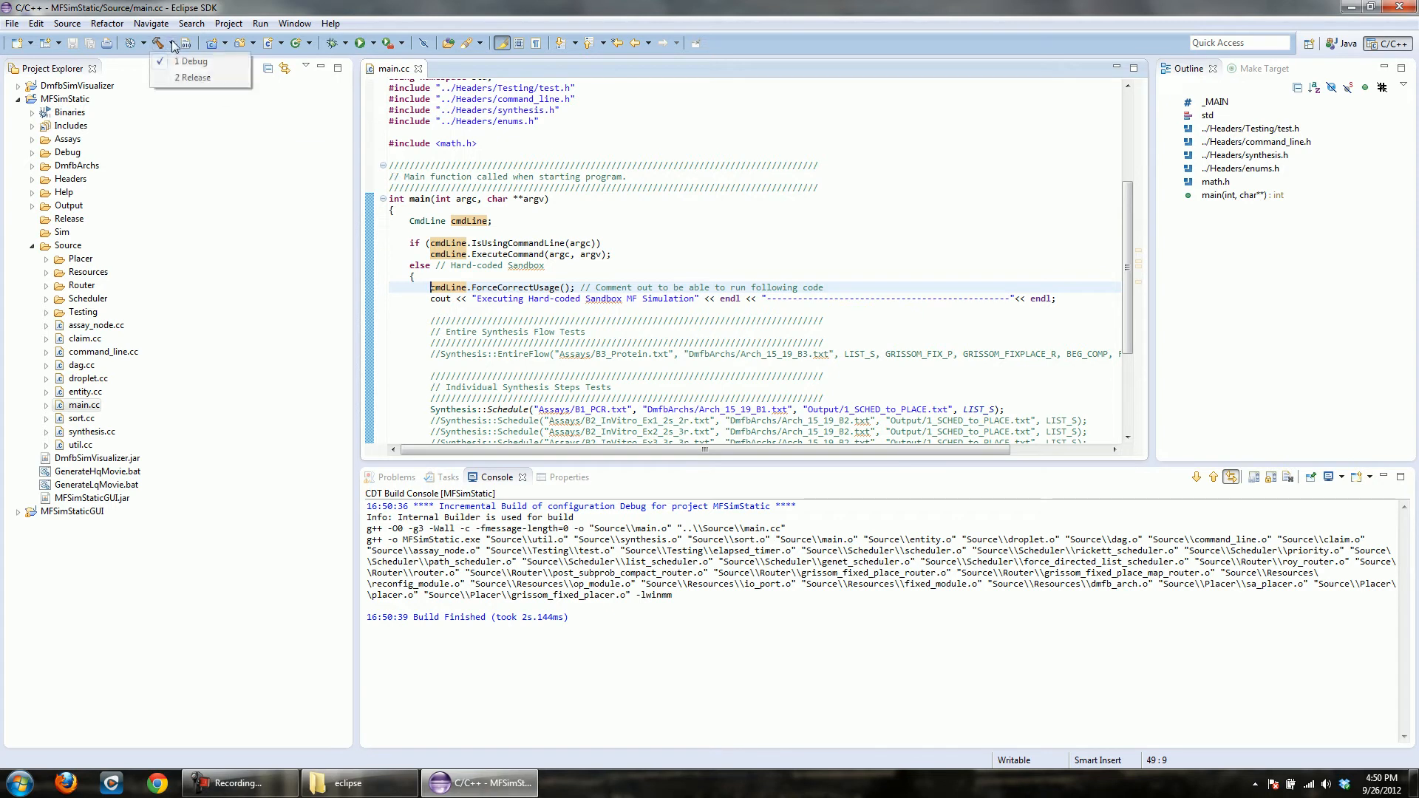
{"action": "left_click", "coordinate": [186, 78]}
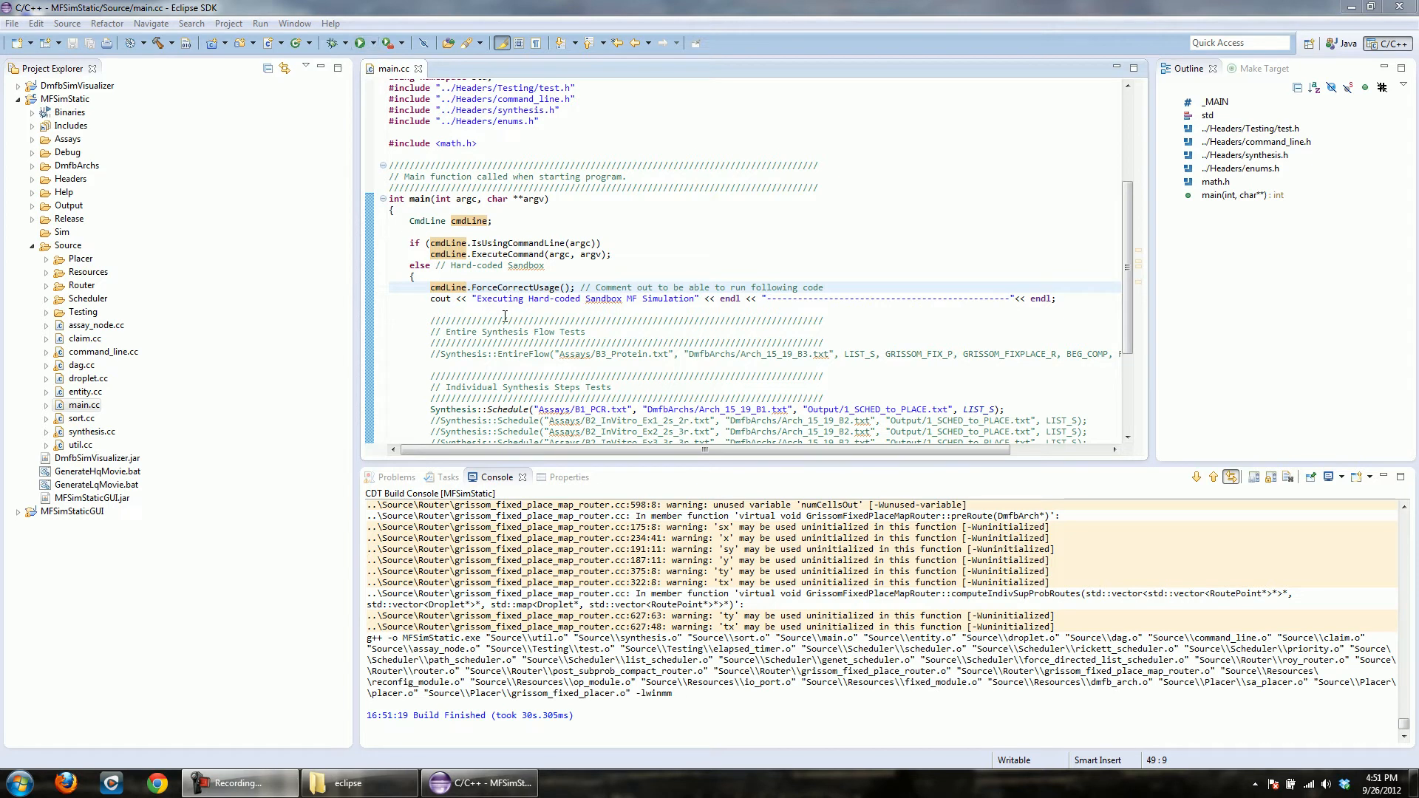
- Run the MFSimStatic (C++) Release configuration from the run configurations
{"action": "left_click", "coordinate": [556, 321]}
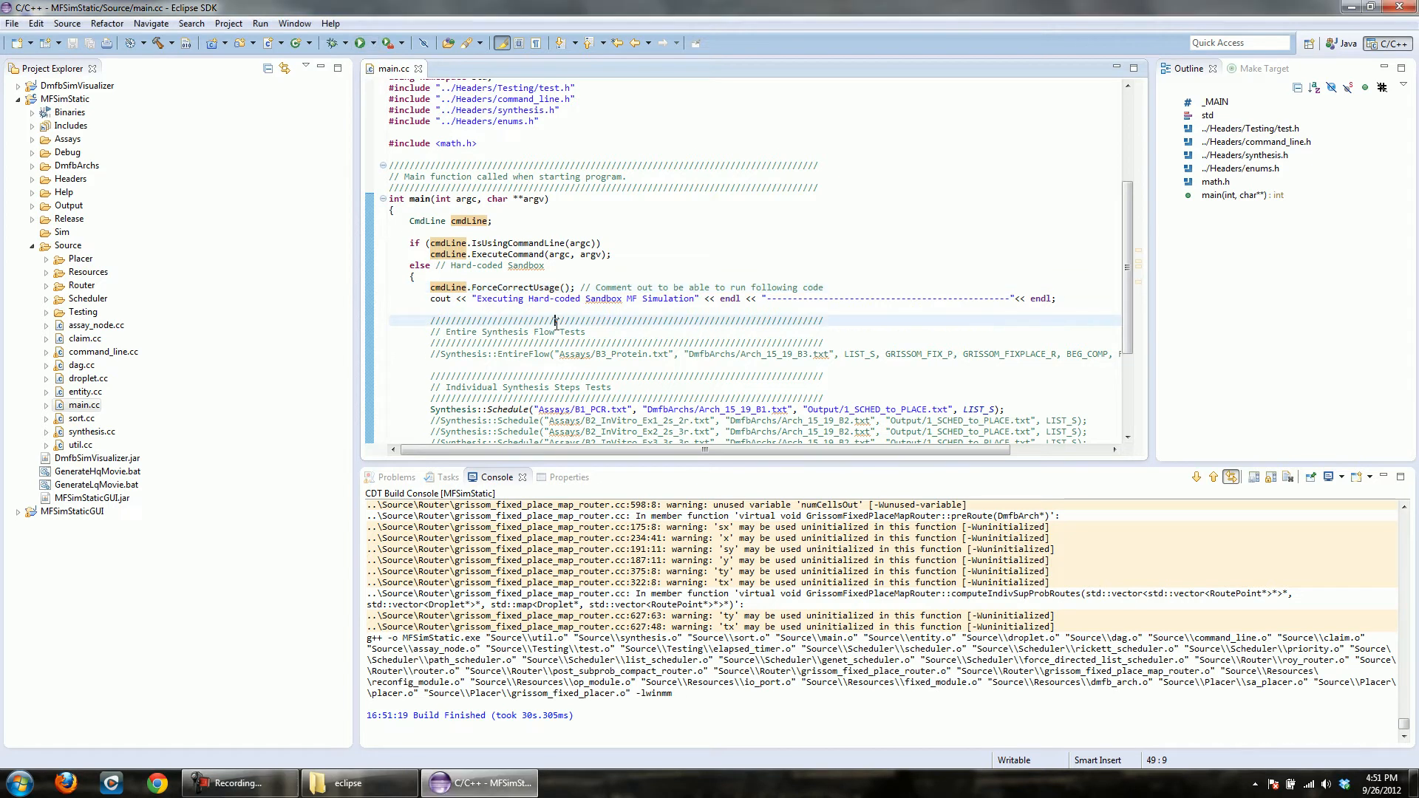
{"action": "left_click", "coordinate": [373, 42]}
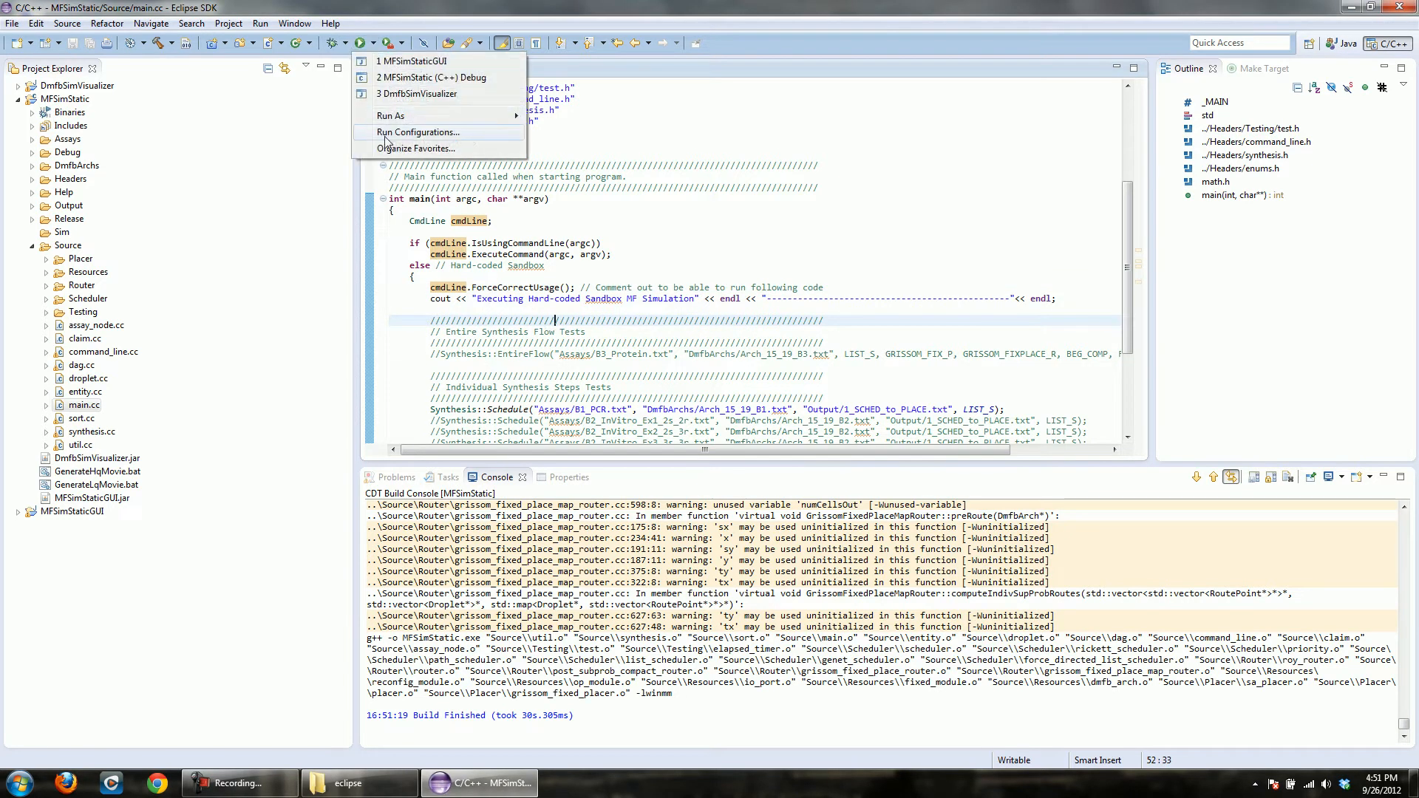
{"action": "left_click", "coordinate": [417, 133]}
{"action": "left_click", "coordinate": [501, 150]}
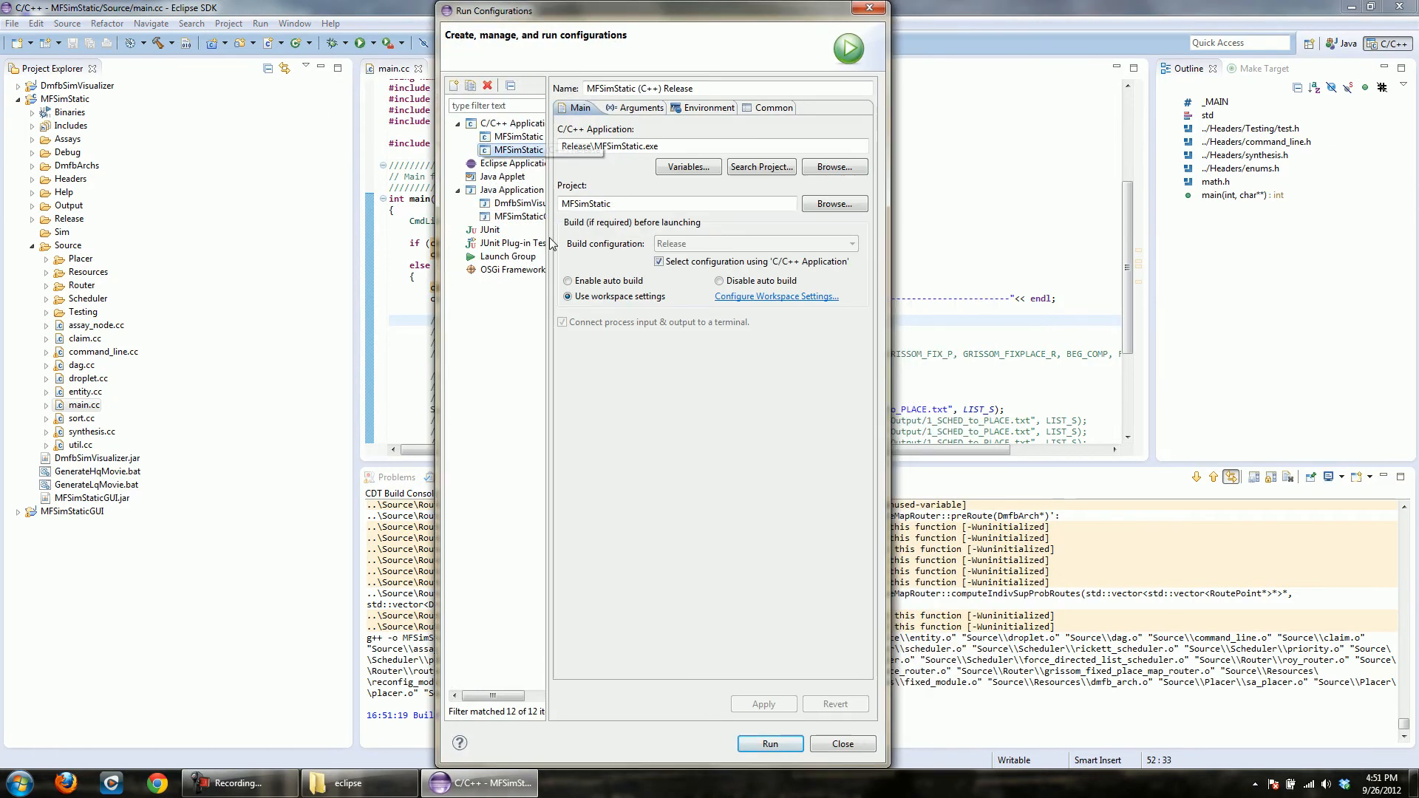
{"action": "left_click", "coordinate": [862, 744]}
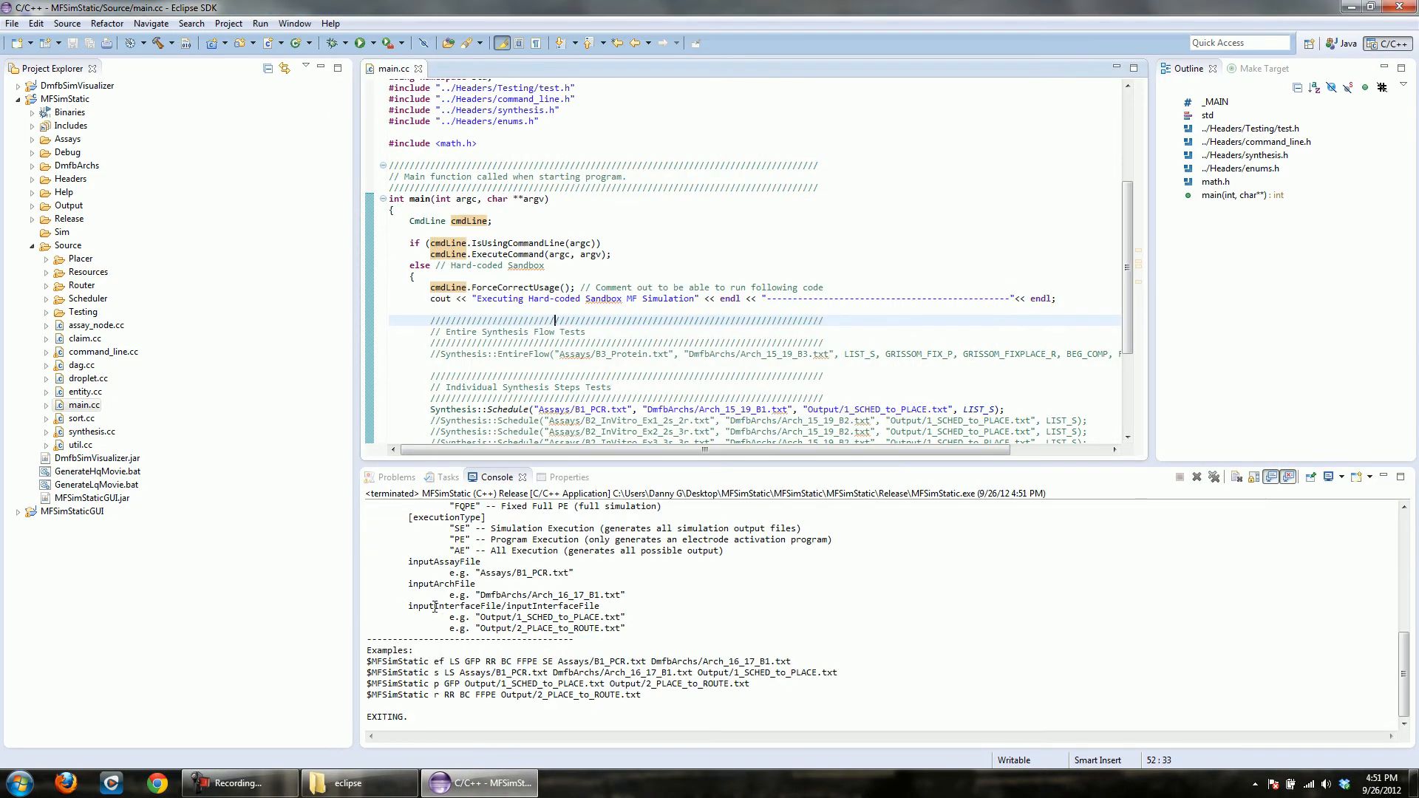
- Examine the program's console output for its usage syntax, option codes and example commands
{"action": "left_click_drag", "start_coordinate": [473, 693], "coordinate": [463, 606]}
{"action": "left_click", "coordinate": [462, 553]}
{"action": "scroll", "coordinate": [458, 561], "scroll_direction": "up", "scroll_amount": 9}
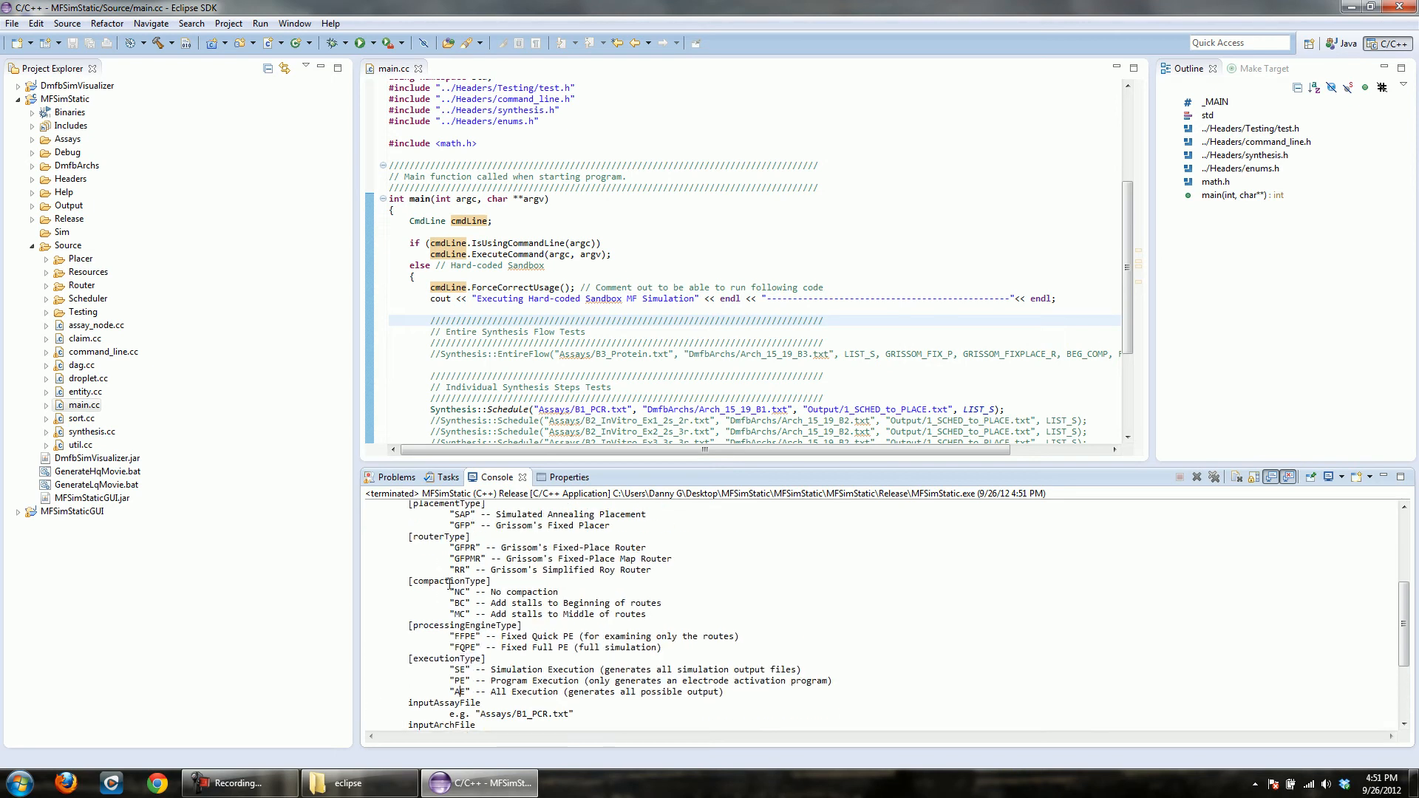
{"action": "scroll", "coordinate": [450, 584], "scroll_direction": "up", "scroll_amount": 1}
{"action": "scroll", "coordinate": [422, 520], "scroll_direction": "down", "scroll_amount": 10}
{"action": "scroll", "coordinate": [431, 573], "scroll_direction": "up", "scroll_amount": 10}
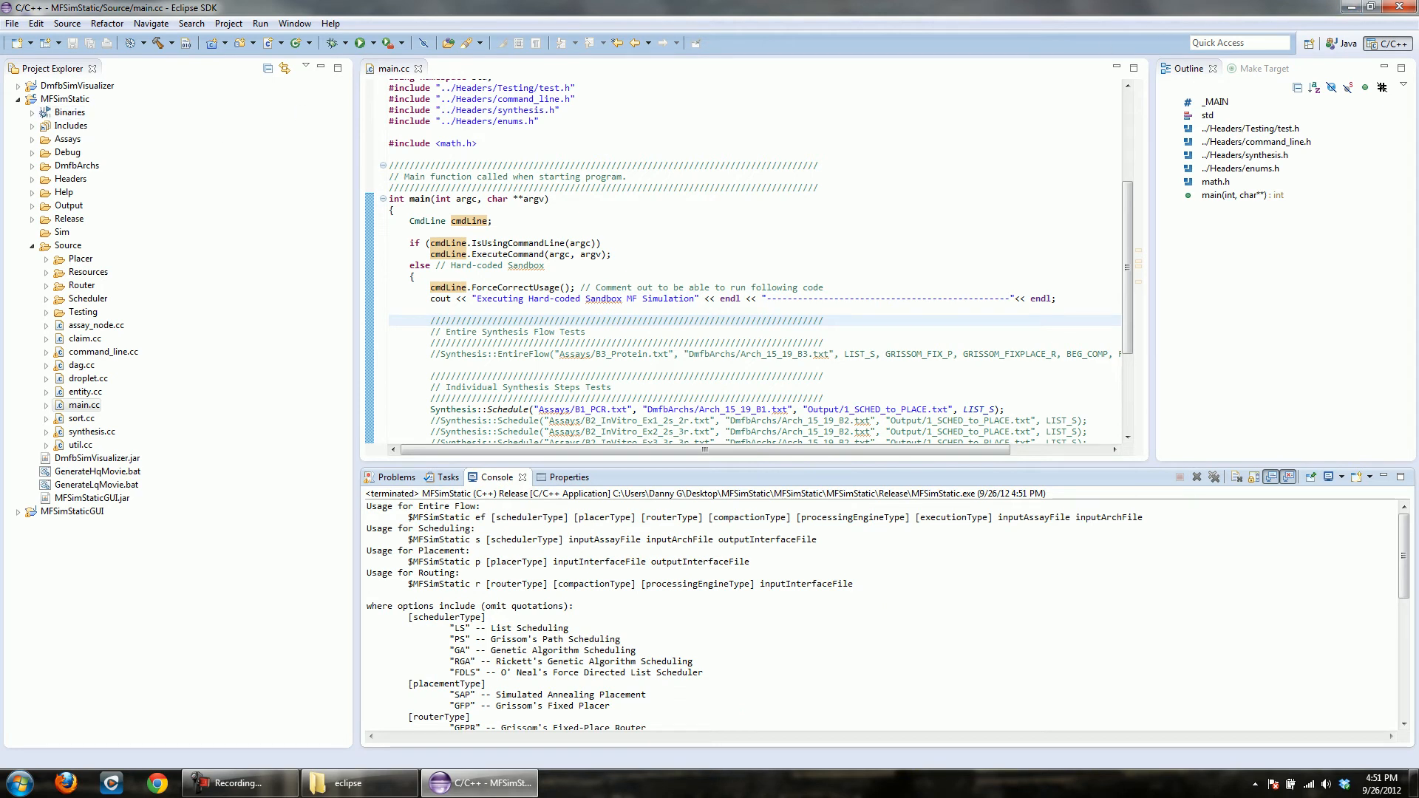
- Minimize Eclipse, open the Release folder inside the MFSimStatic project folder on disk, and select MFSimStatic.exe
{"action": "left_click", "coordinate": [1348, 9]}
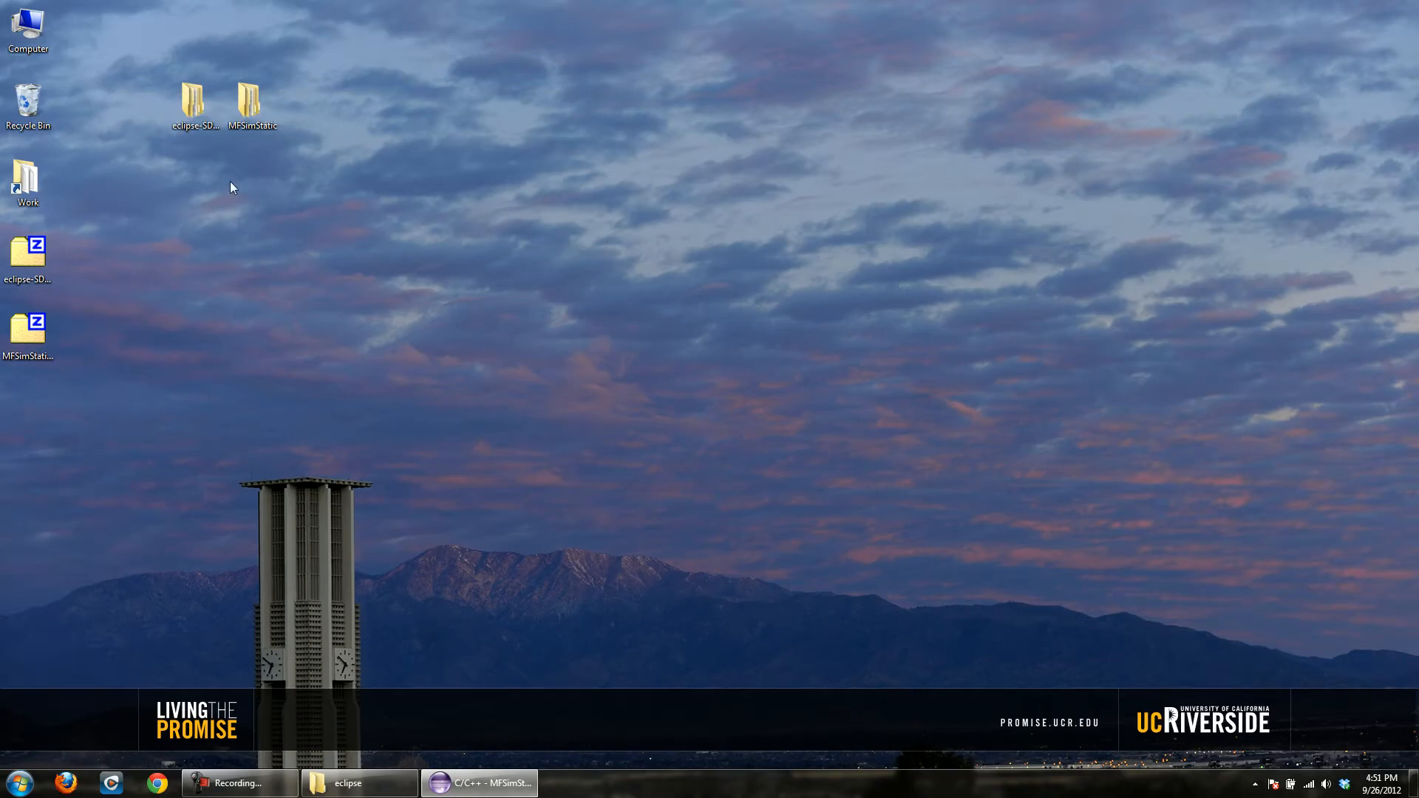
{"action": "double_click", "coordinate": [247, 107]}
{"action": "double_click", "coordinate": [499, 190]}
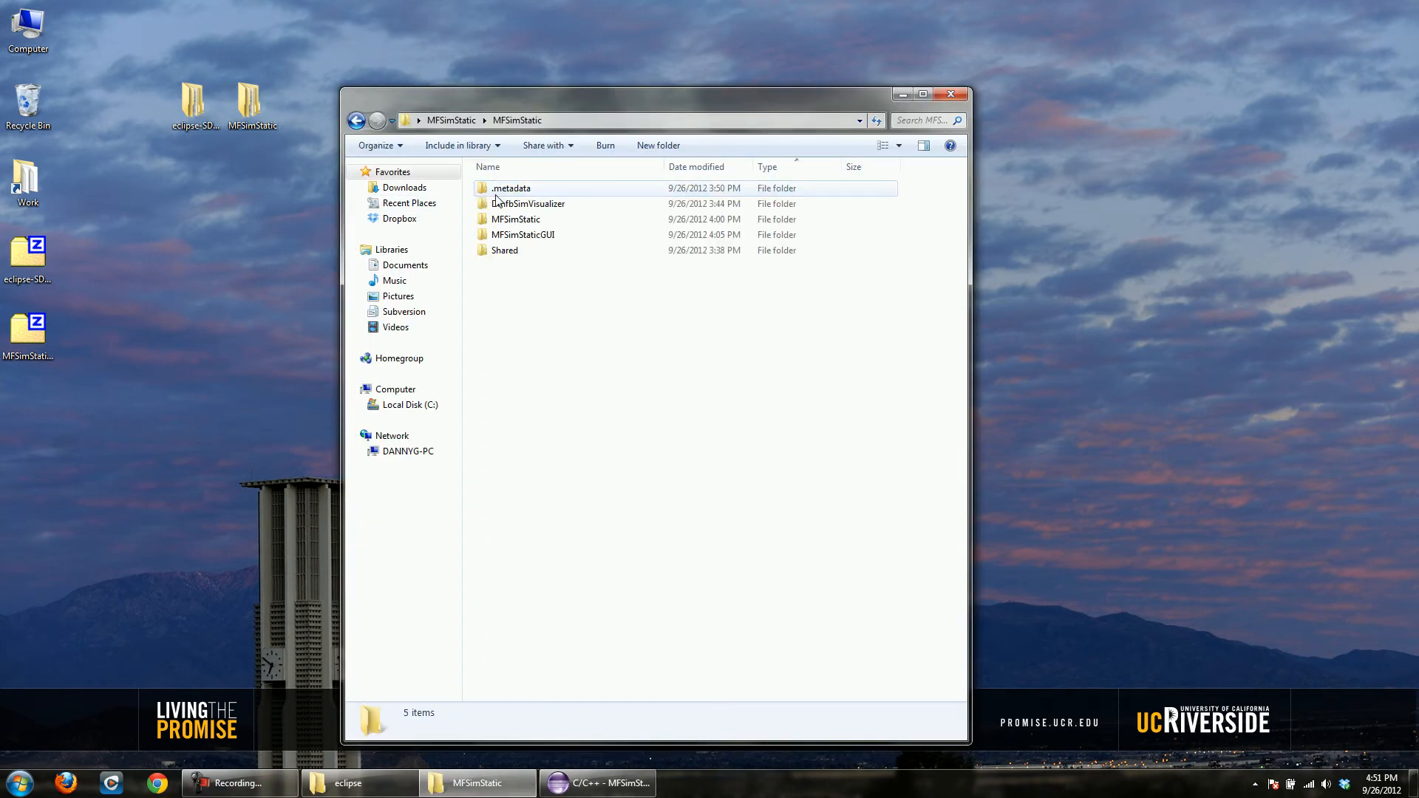
{"action": "left_click_drag", "start_coordinate": [501, 101], "coordinate": [639, 60]}
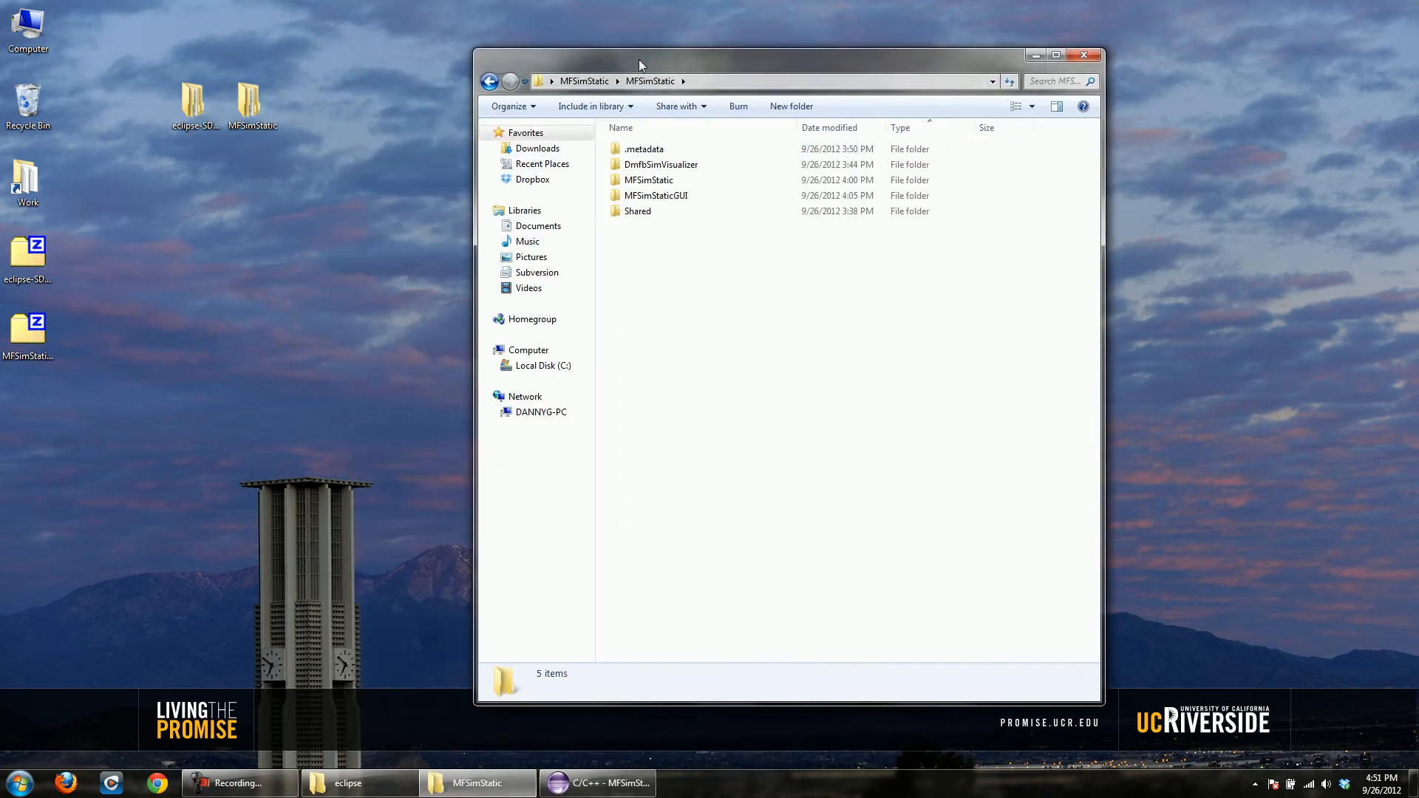
{"action": "double_click", "coordinate": [640, 179]}
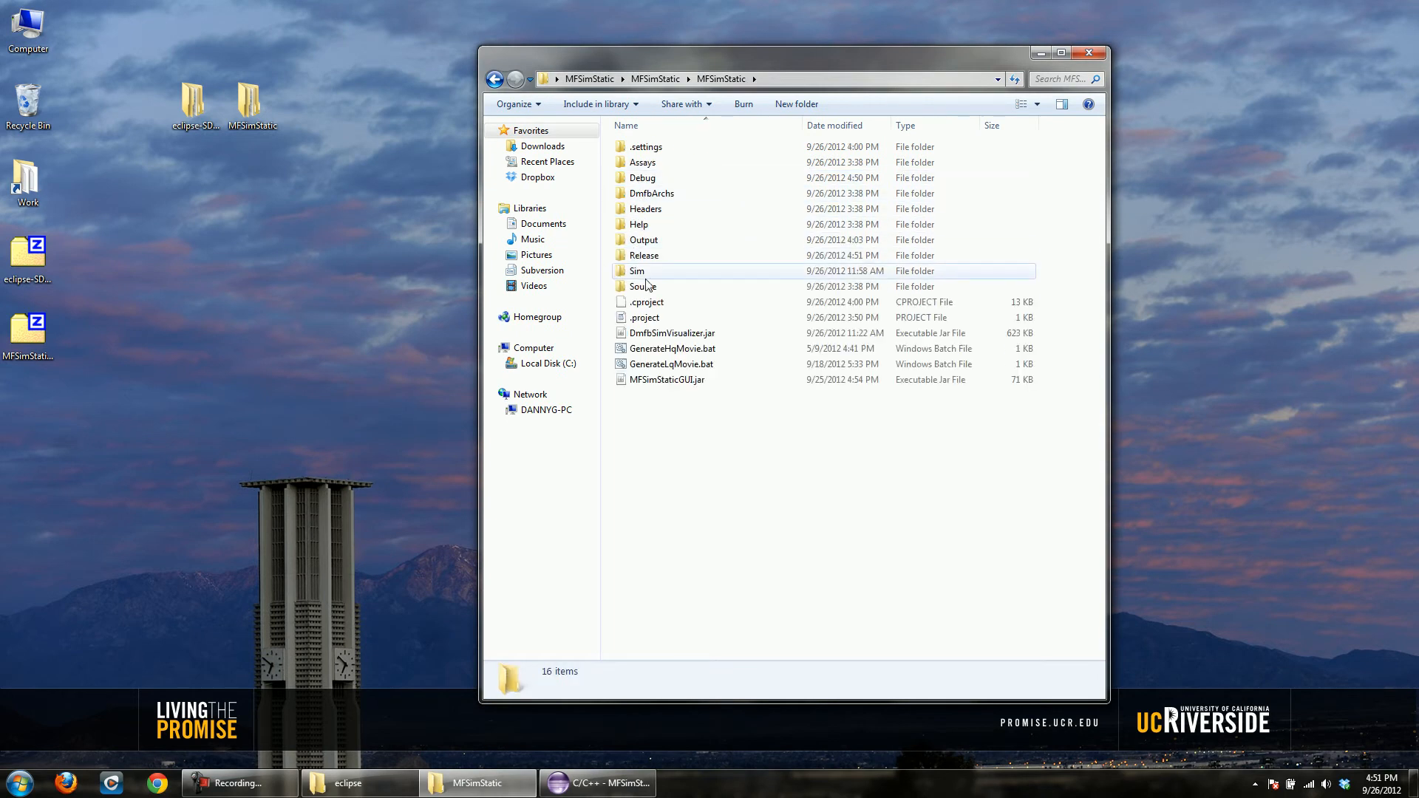
{"action": "double_click", "coordinate": [643, 256]}
{"action": "left_click", "coordinate": [654, 164]}
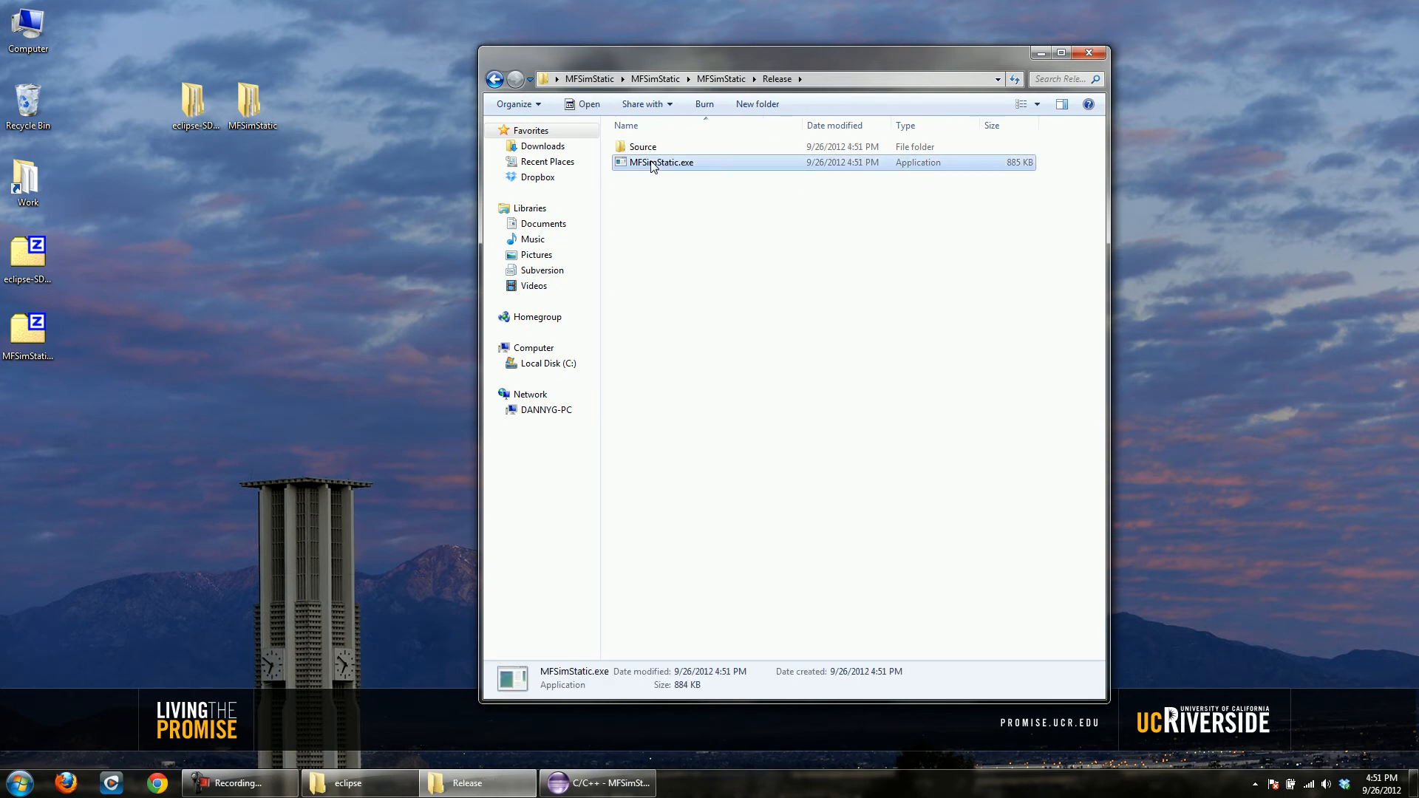
- Return to the MFSimStatic project folder and select DmfbSimVisualizer.jar and MFSimStaticGUI.jar
{"action": "left_click", "coordinate": [495, 79]}
{"action": "left_click_drag", "start_coordinate": [537, 58], "coordinate": [478, 52]}
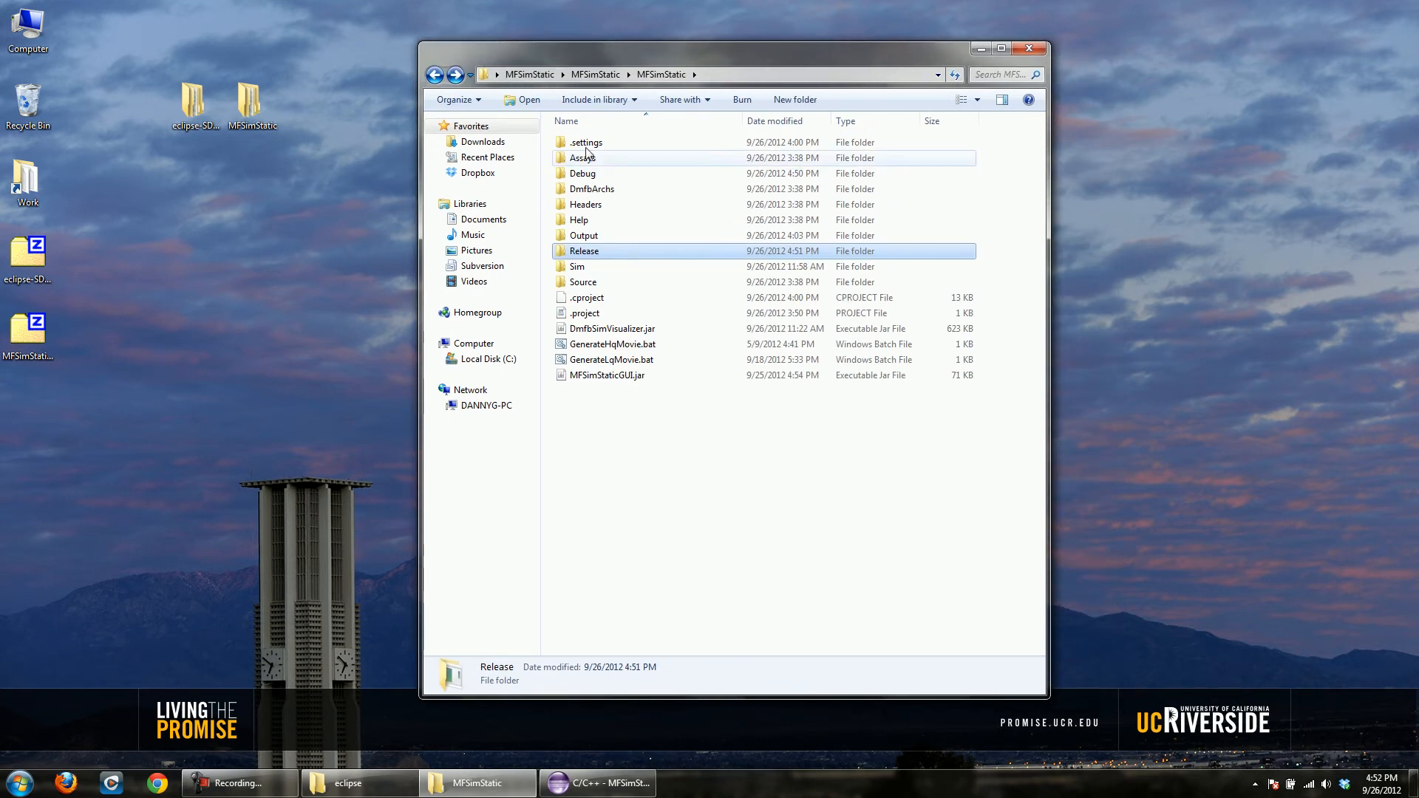
{"action": "left_click", "coordinate": [590, 331]}
{"action": "left_click", "coordinate": [595, 375]}
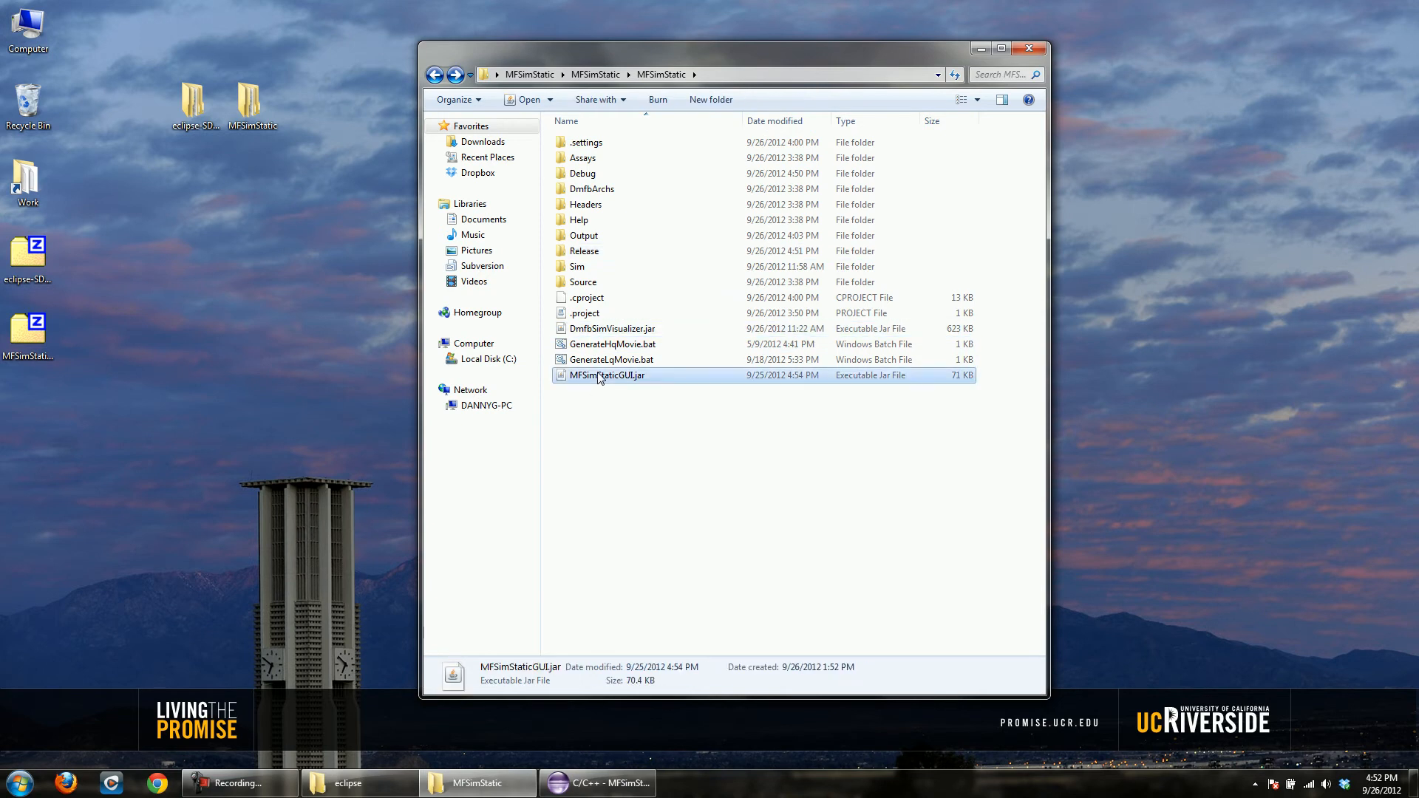
{"action": "left_click", "coordinate": [589, 331], "text": "ctrl"}
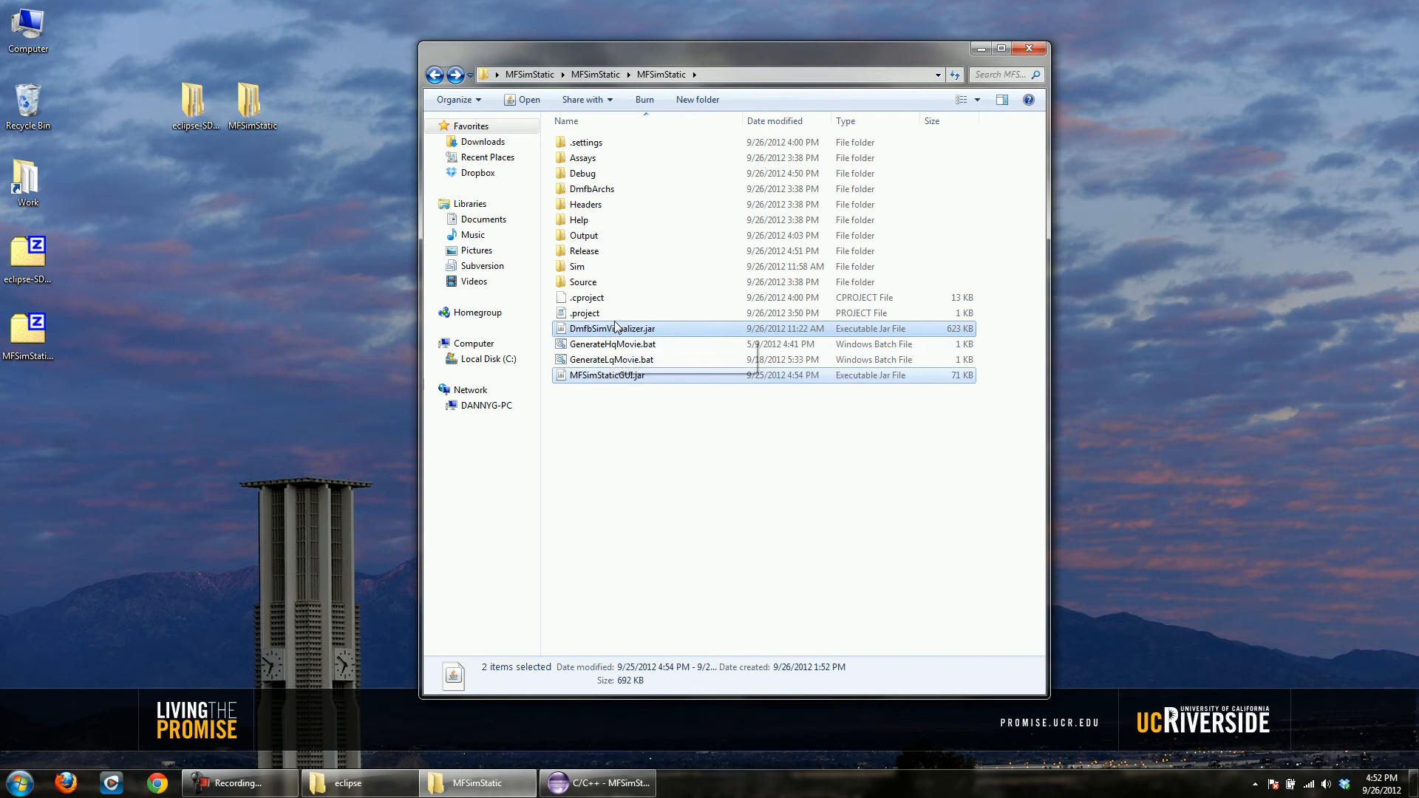
- Copy MFSimStatic.exe from the Release folder into the parent MFSimStatic project folder, alongside the JAR files
{"action": "double_click", "coordinate": [578, 251]}
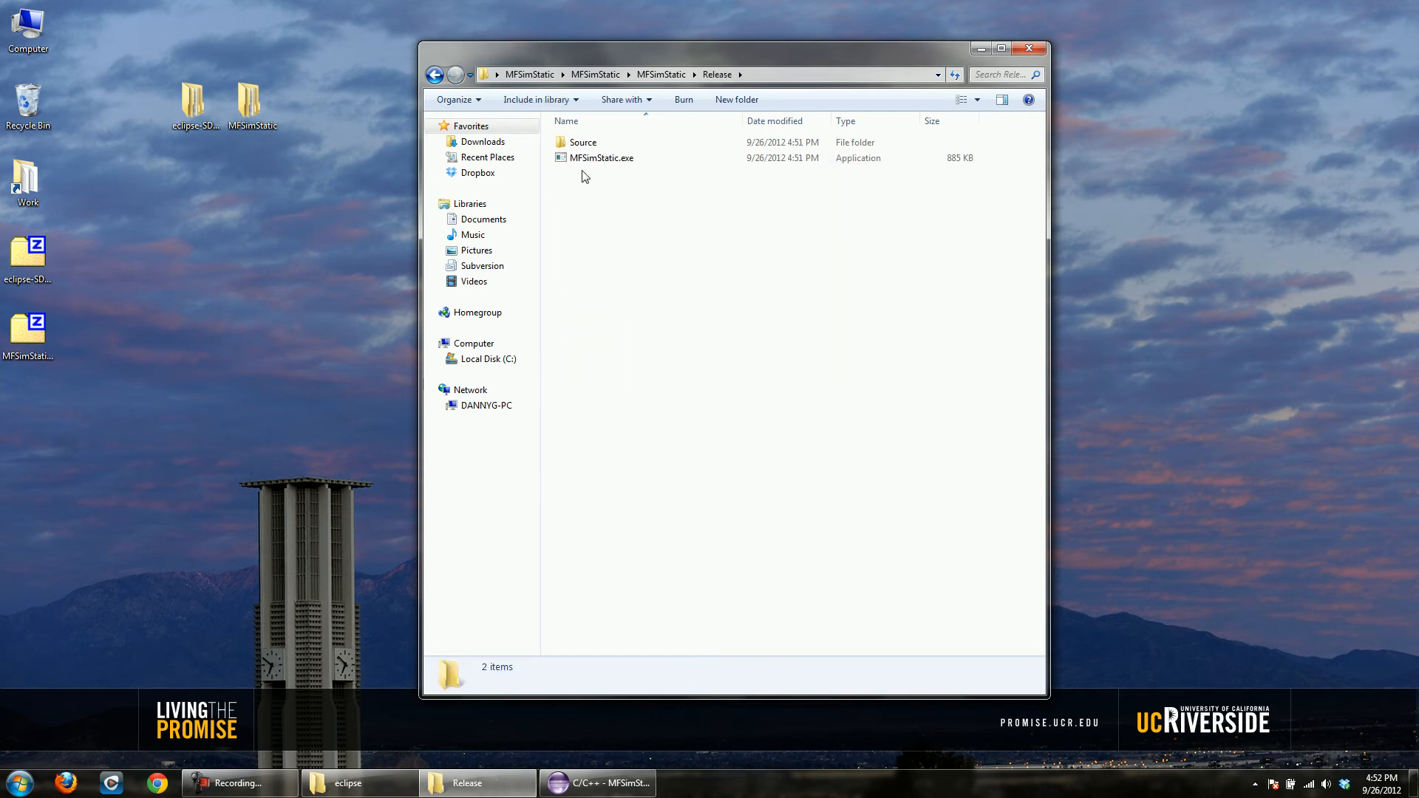
{"action": "left_click", "coordinate": [589, 160]}
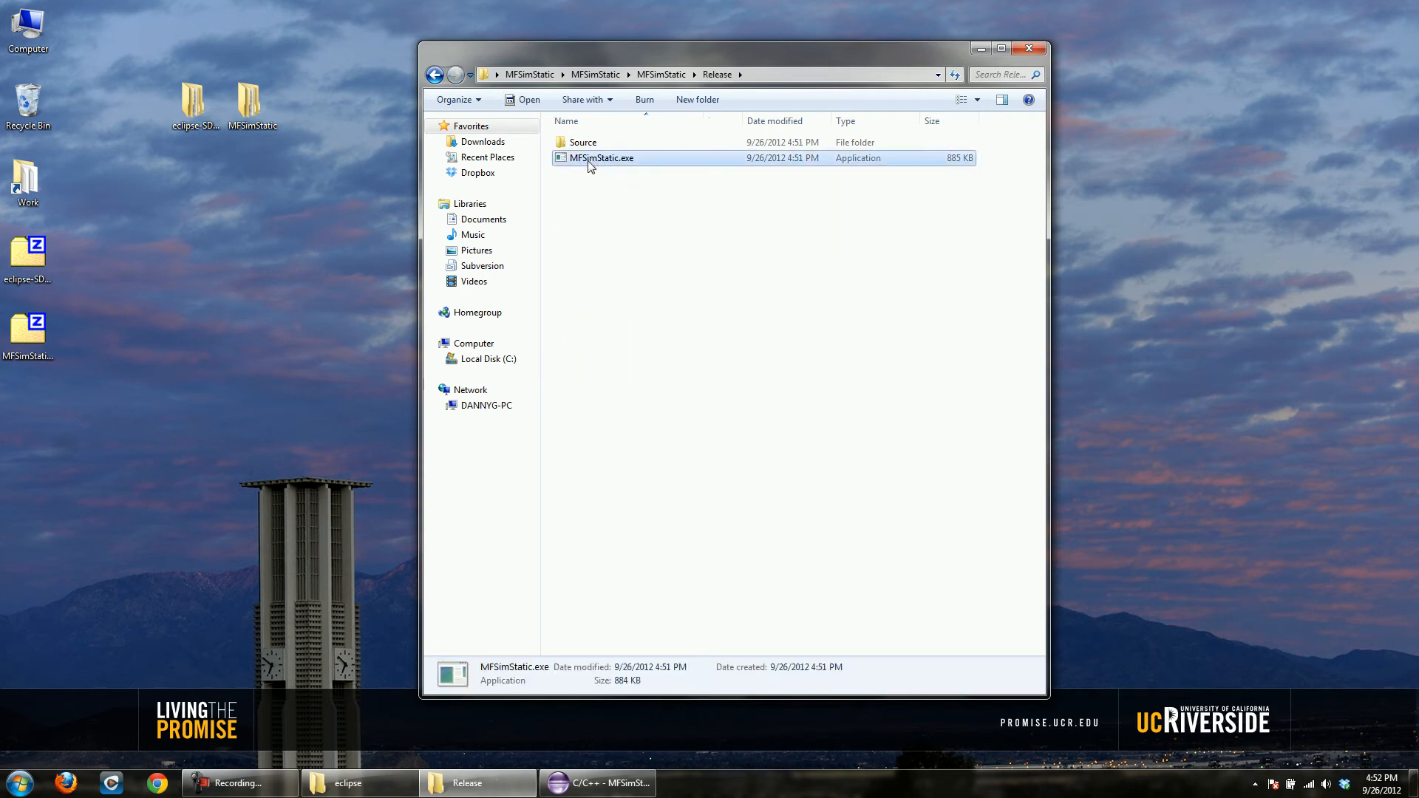
{"action": "left_click", "coordinate": [434, 75]}
{"action": "left_click", "coordinate": [596, 417]}
{"action": "key", "text": "ctrl+v"}
{"action": "left_click", "coordinate": [611, 422]}
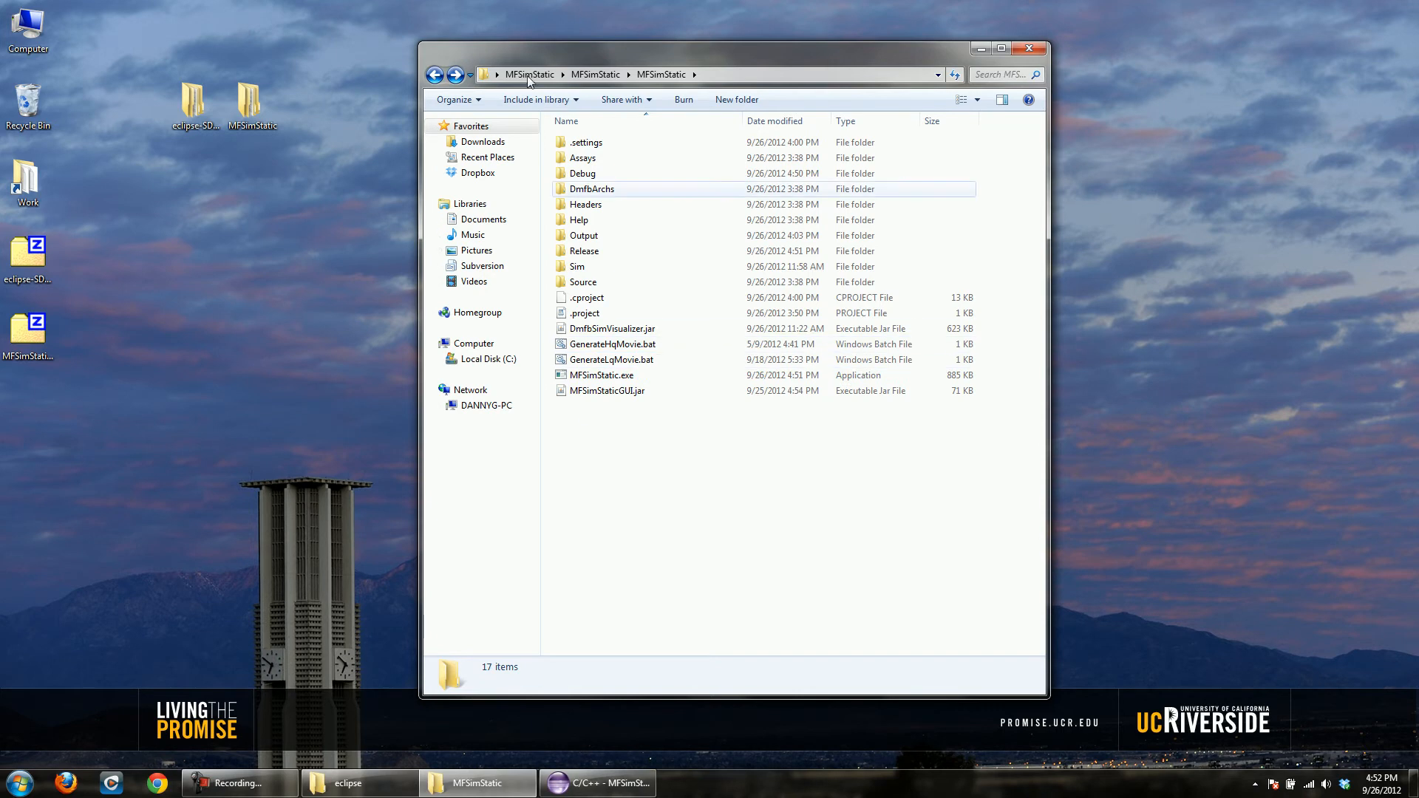
{"action": "left_click_drag", "start_coordinate": [742, 53], "coordinate": [800, 49]}
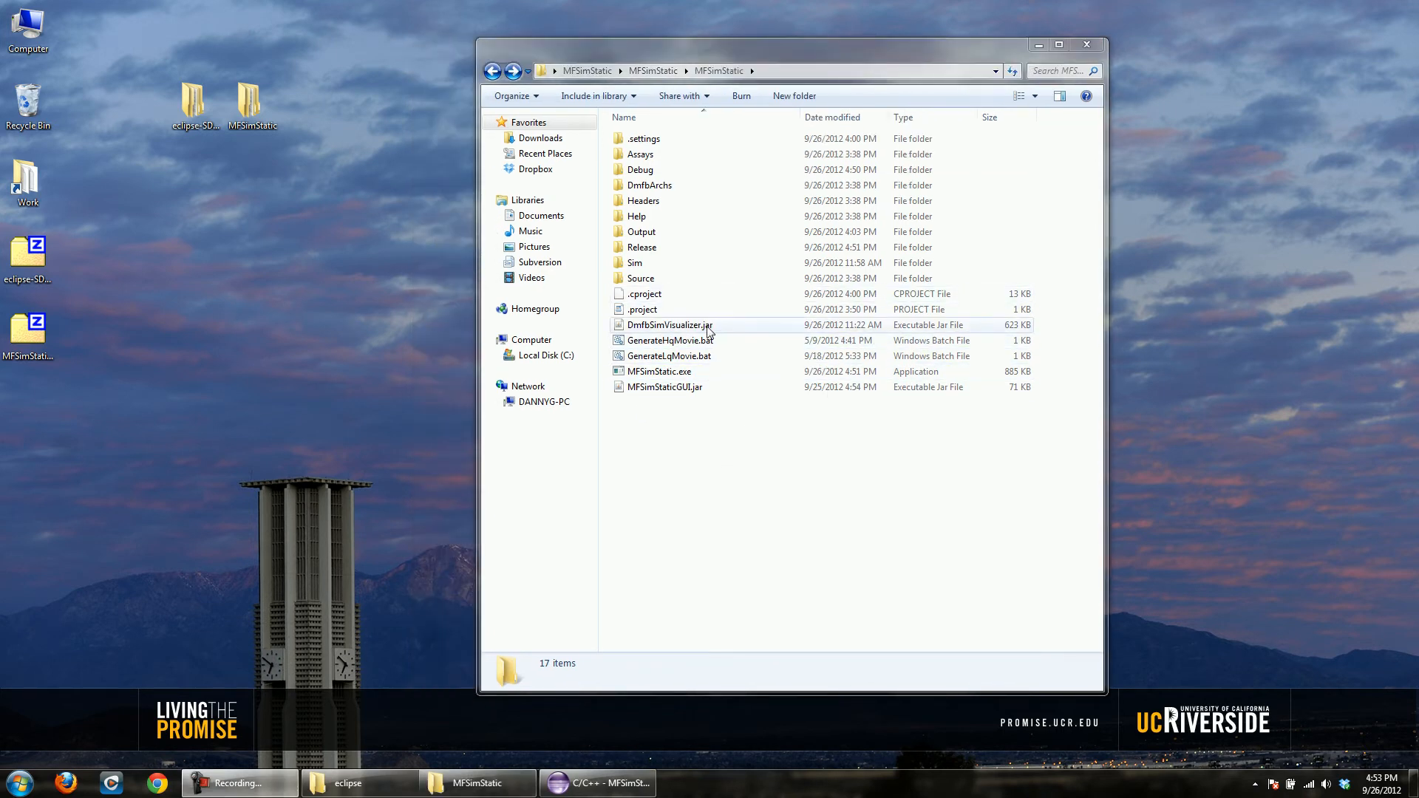
- Switch to Eclipse, run the DmfbSimVisualizer project, and close the visualizer window it opens
{"action": "left_click", "coordinate": [667, 332]}
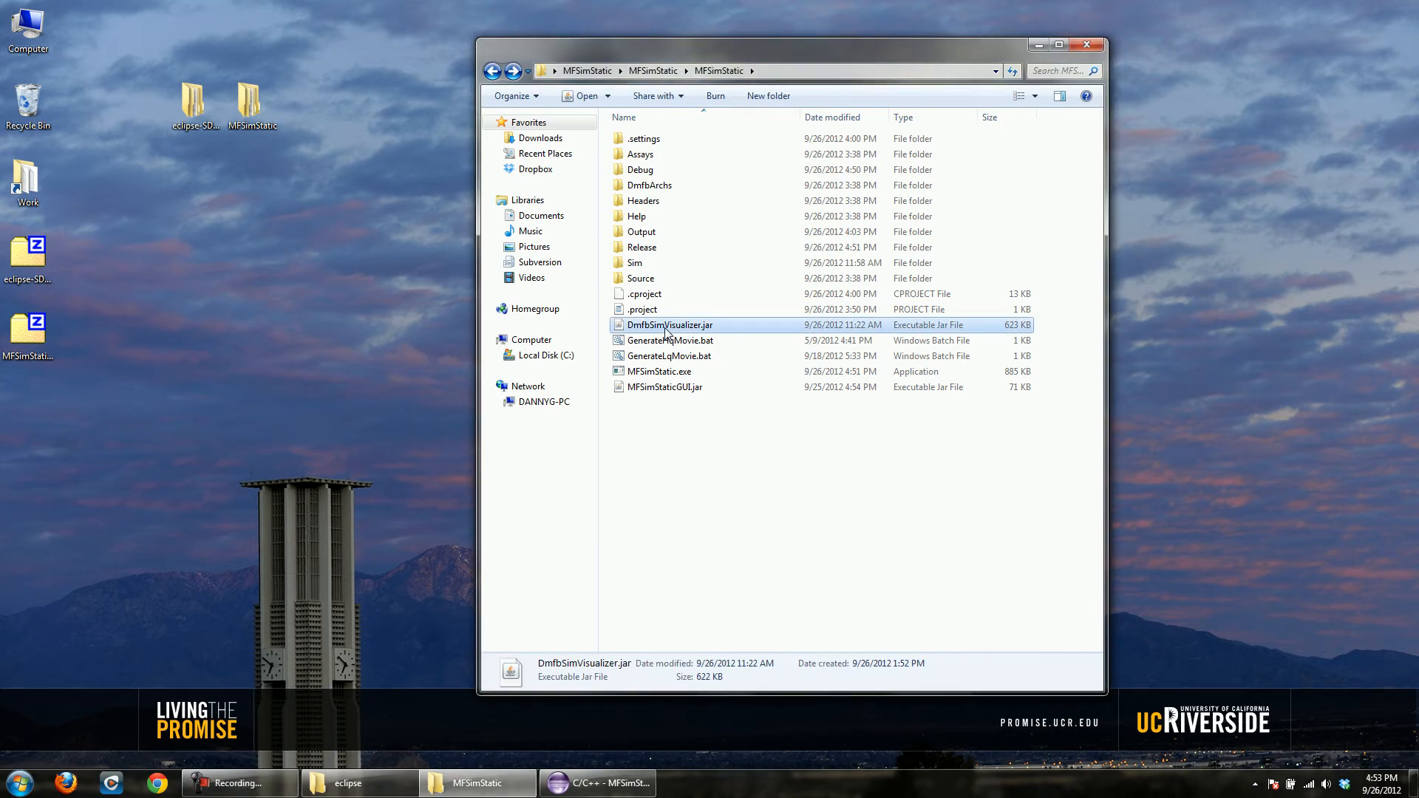
{"action": "left_click", "coordinate": [659, 391]}
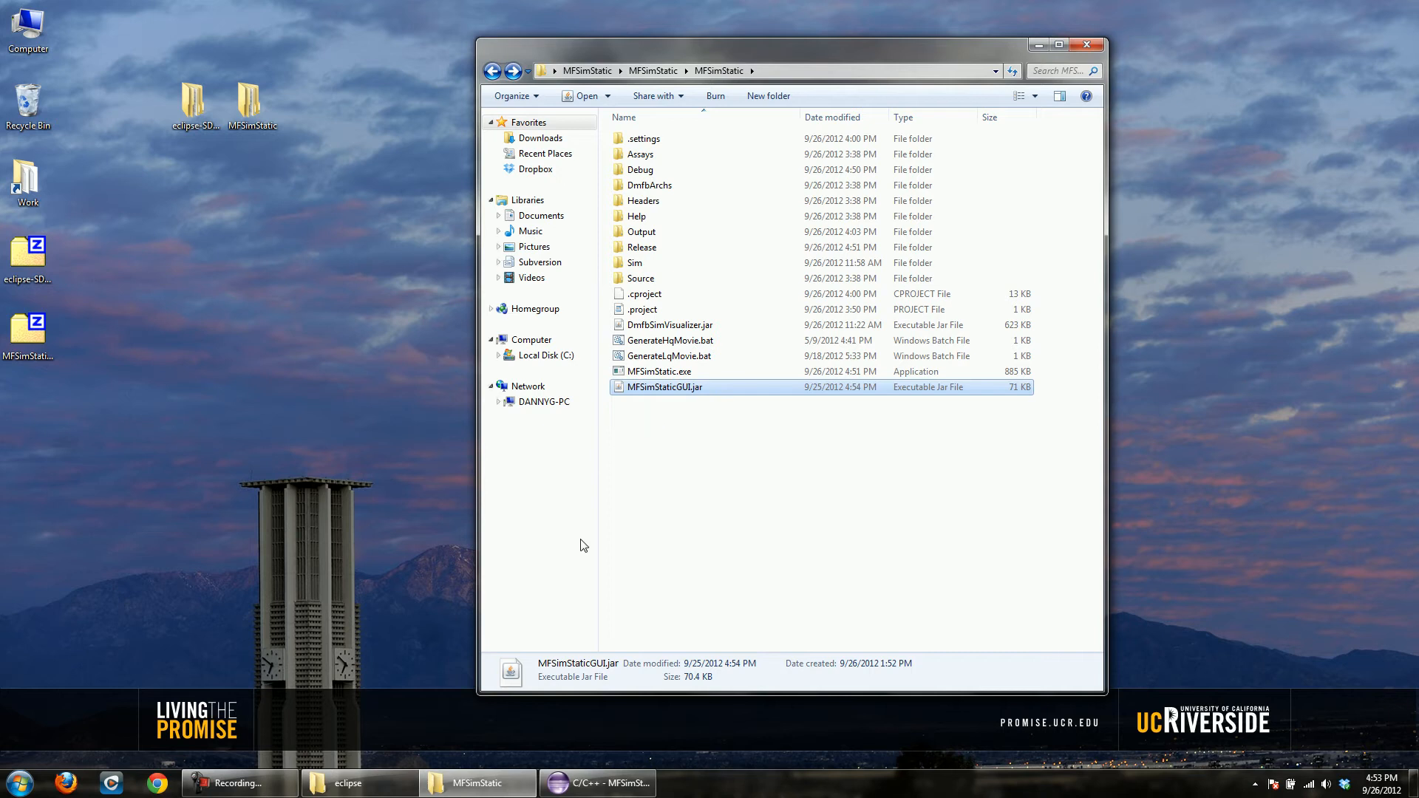
{"action": "left_click", "coordinate": [611, 780]}
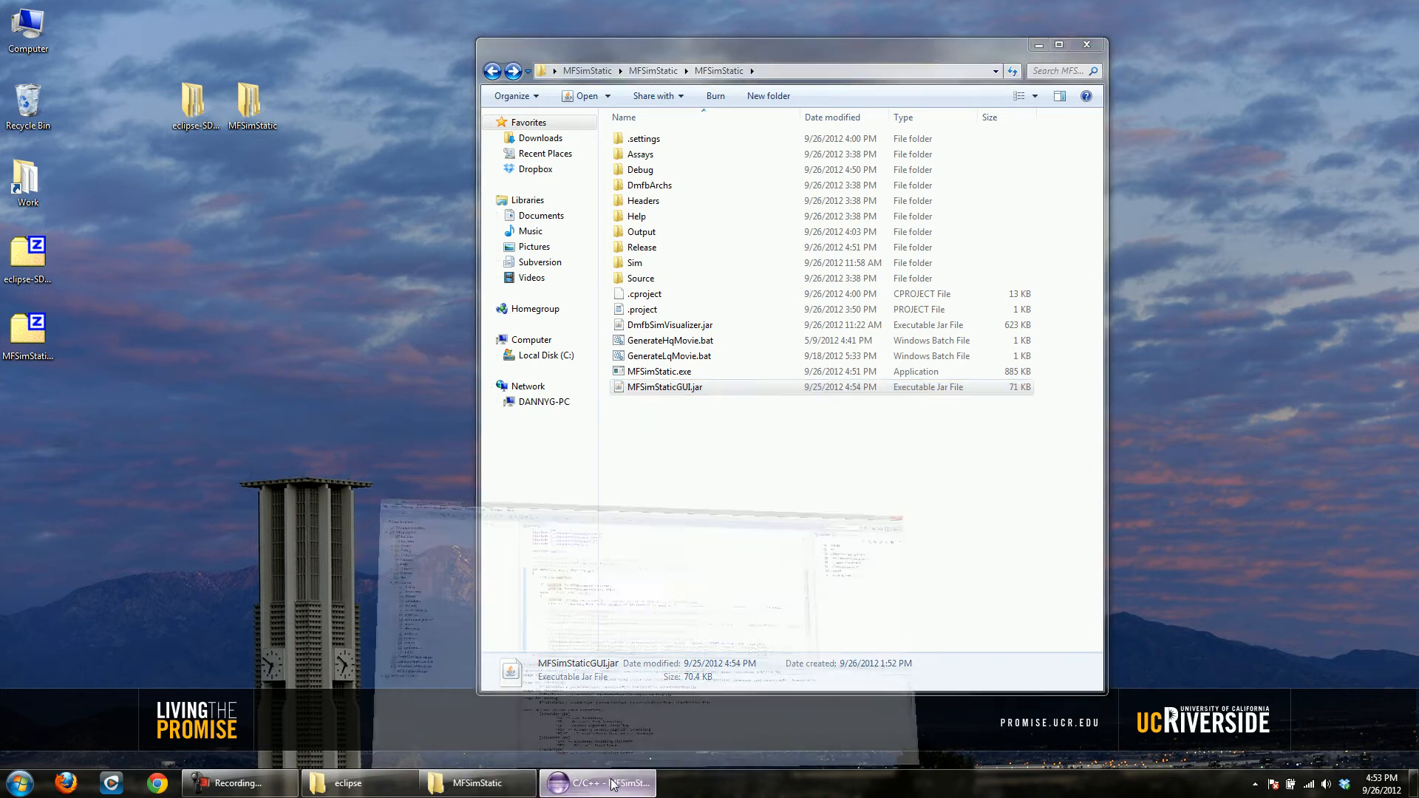
{"action": "left_click", "coordinate": [18, 99]}
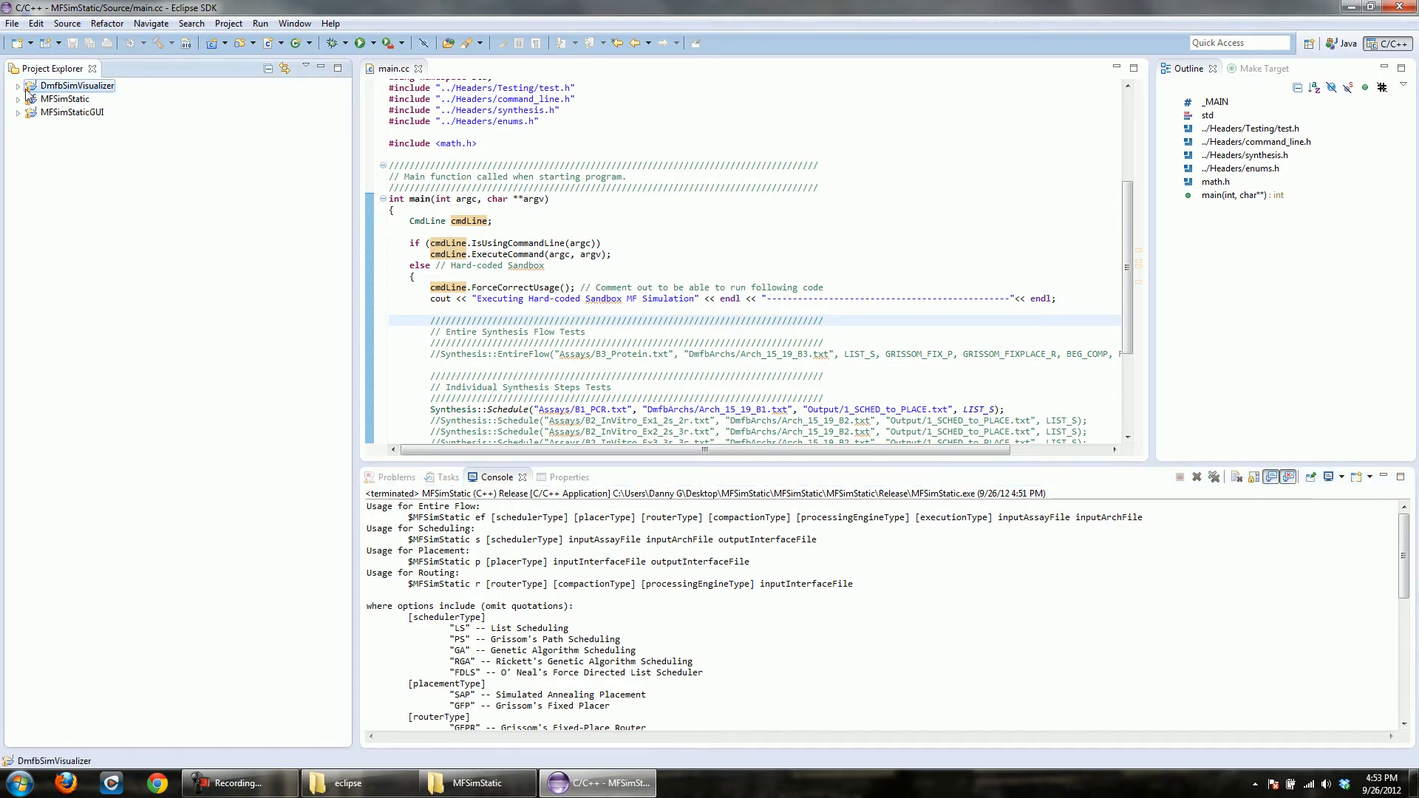
{"action": "left_click", "coordinate": [360, 43]}
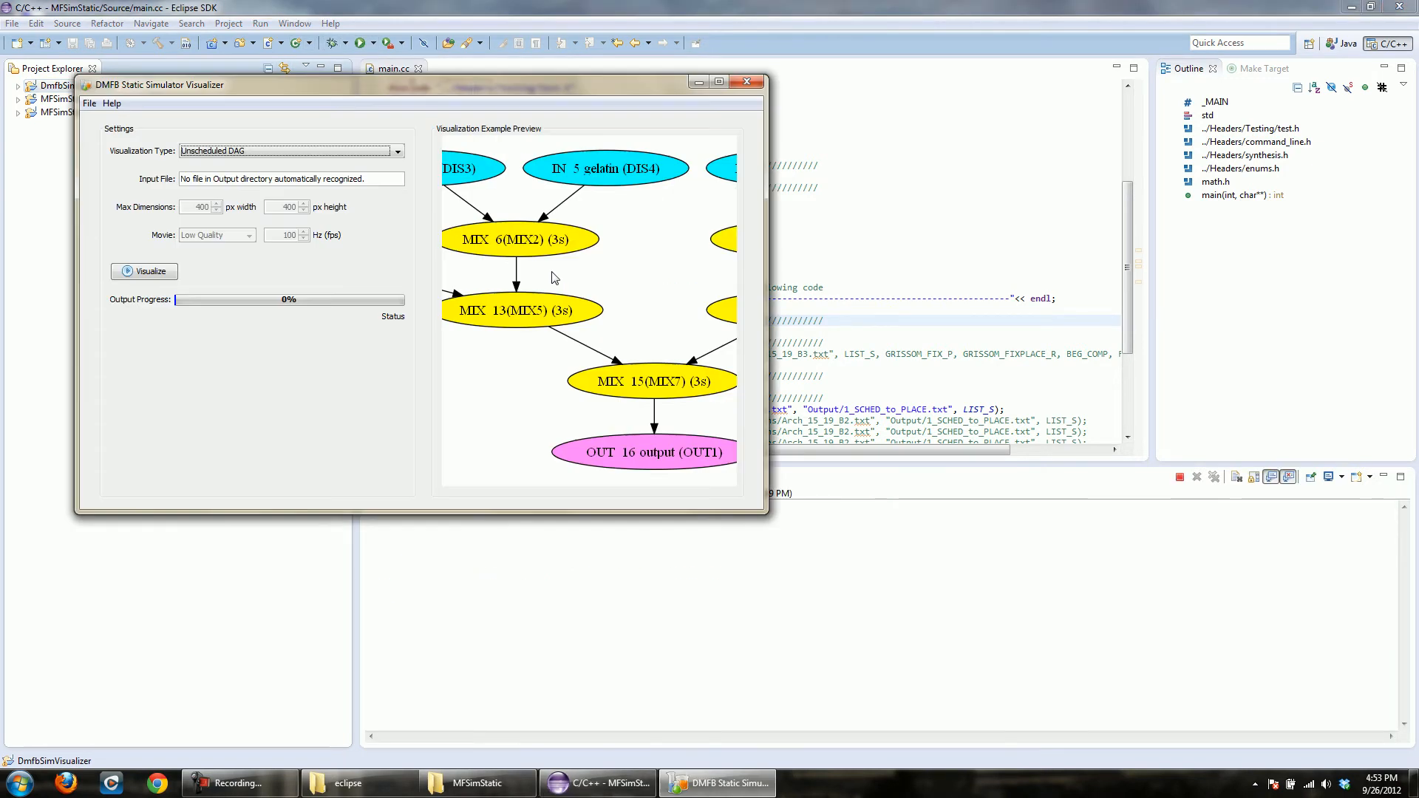
{"action": "left_click_drag", "start_coordinate": [458, 87], "coordinate": [757, 94]}
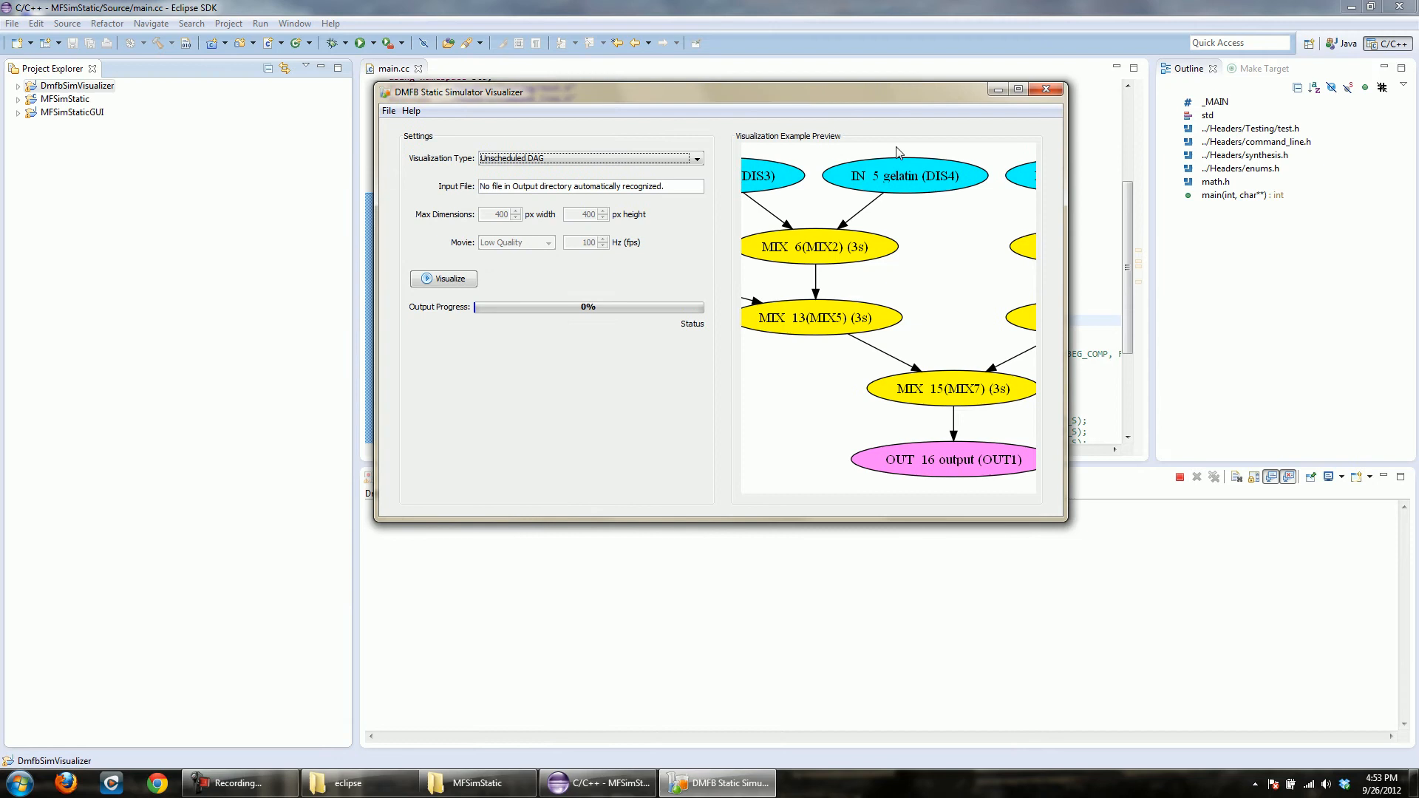
{"action": "left_click", "coordinate": [1039, 94]}
- Start exporting the DmfbSimVisualizer project as a runnable JAR file
{"action": "right_click", "coordinate": [74, 90]}
{"action": "left_click", "coordinate": [130, 278]}
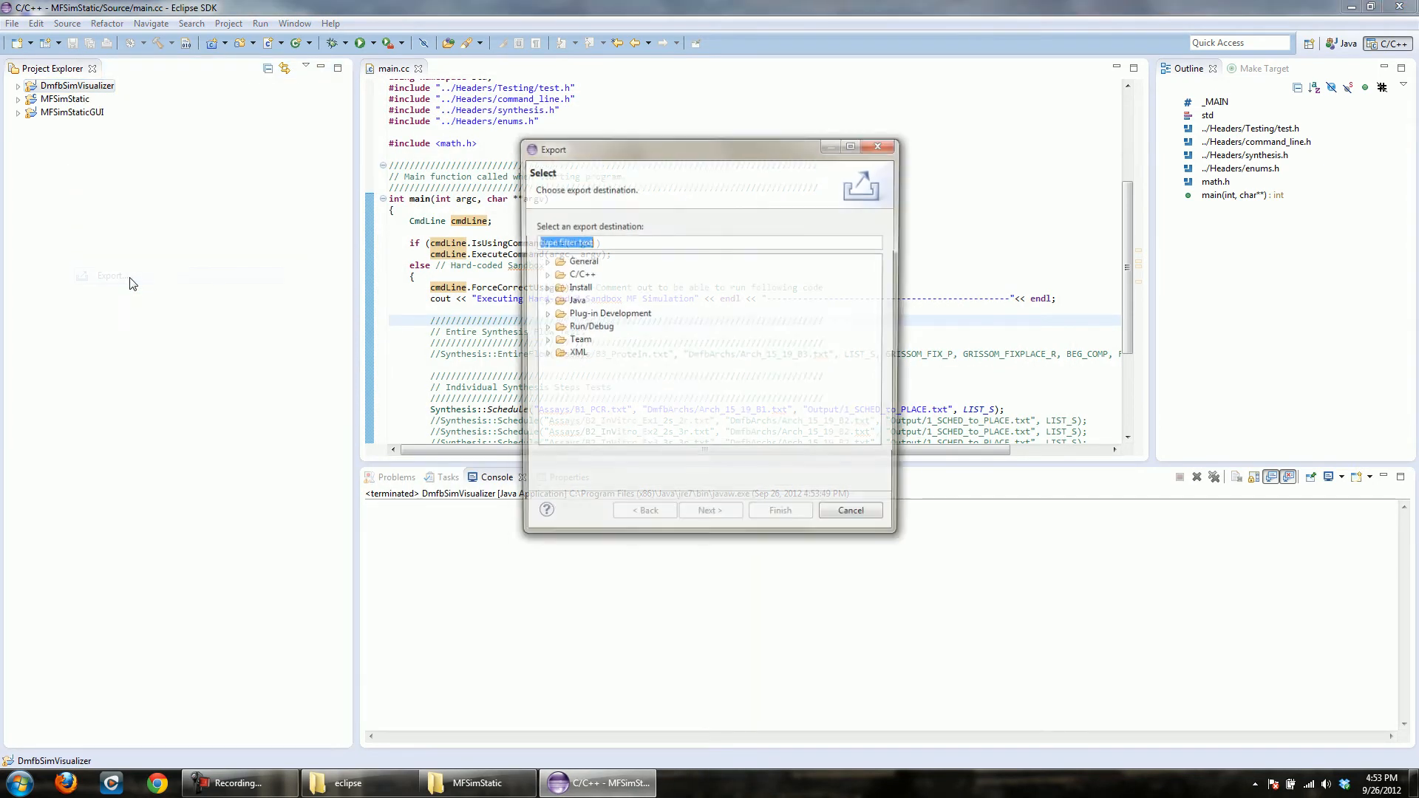
{"action": "left_click", "coordinate": [544, 302]}
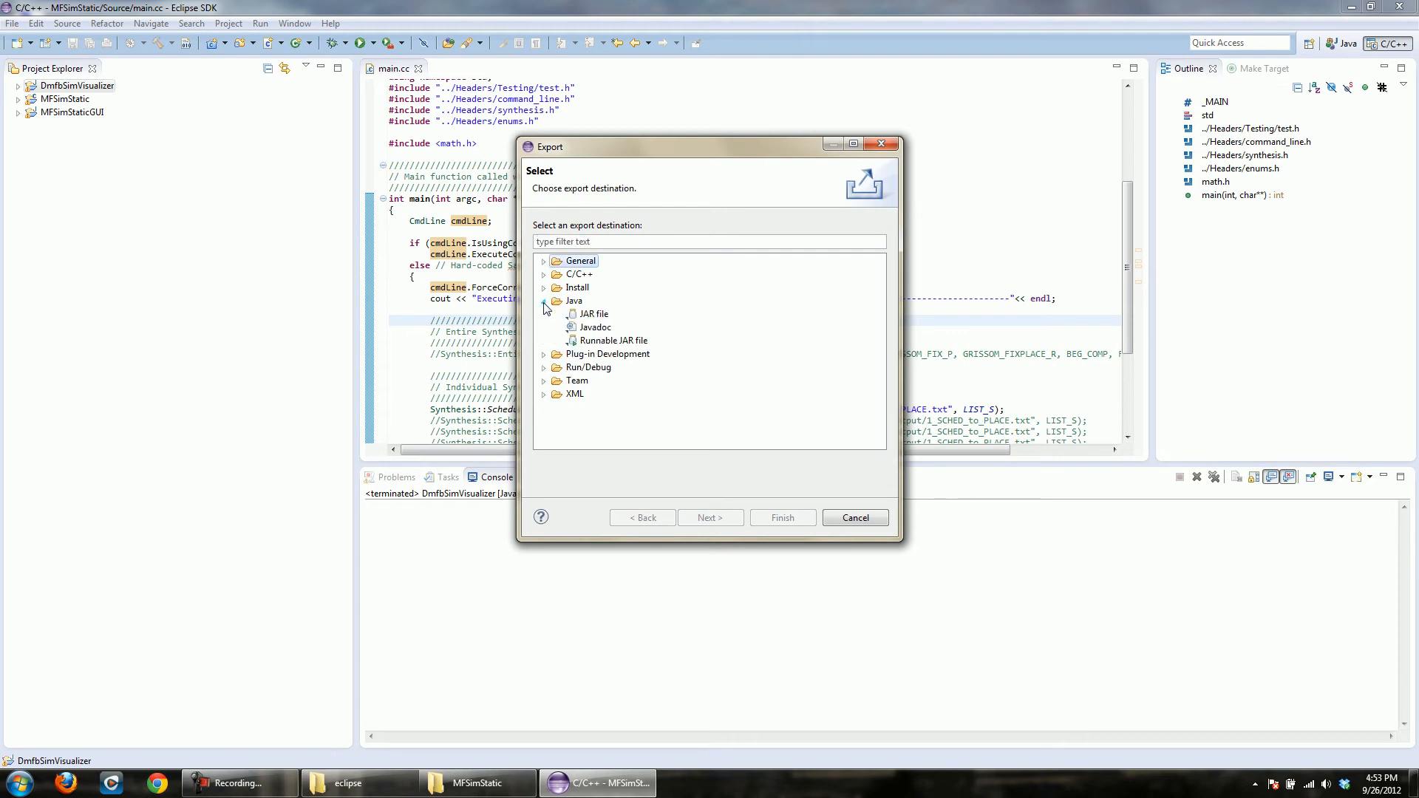
{"action": "left_click", "coordinate": [609, 342]}
{"action": "left_click", "coordinate": [717, 519]}
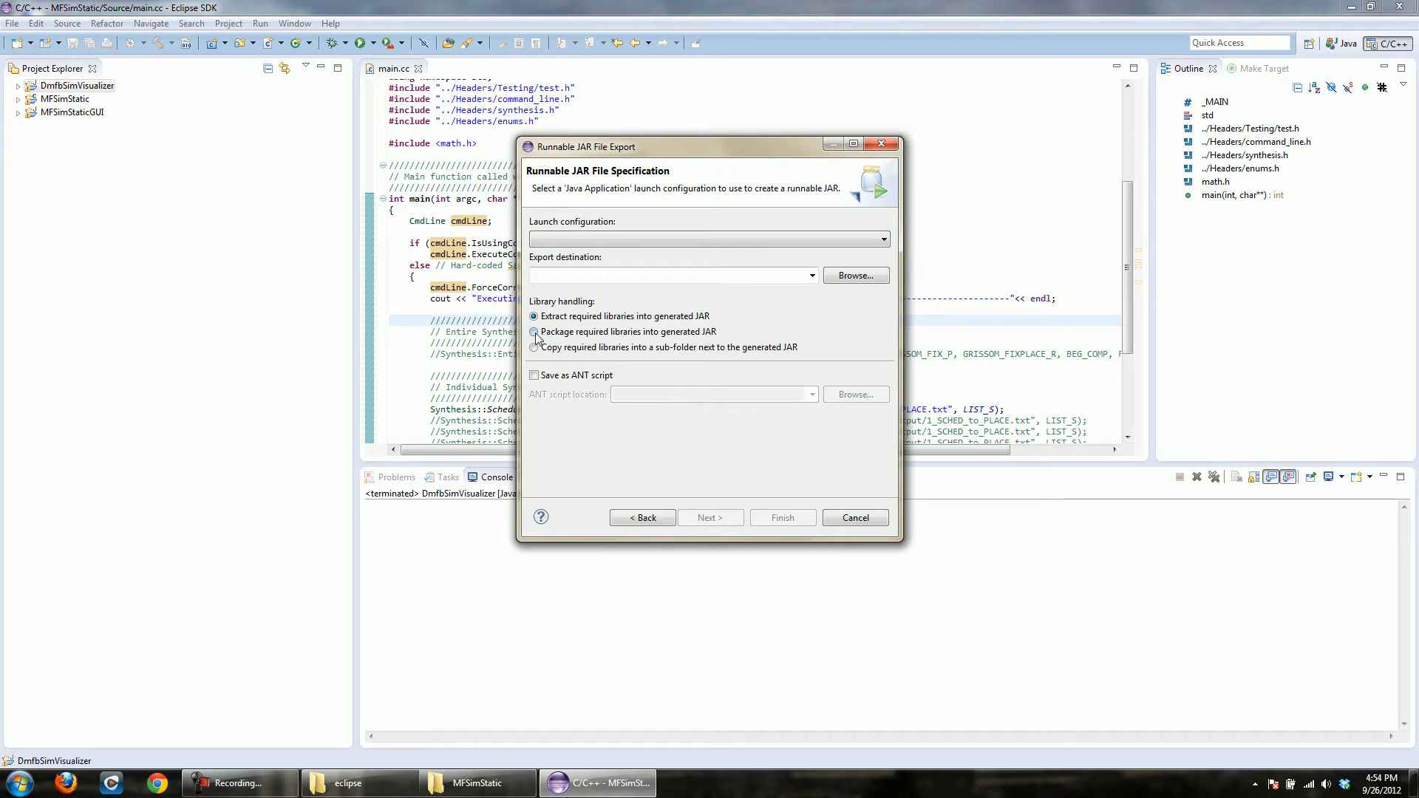
- Package required libraries into the generated JAR, with DmfbSimVisualizer as both the launch configuration and the export destination
{"action": "left_click", "coordinate": [558, 236]}
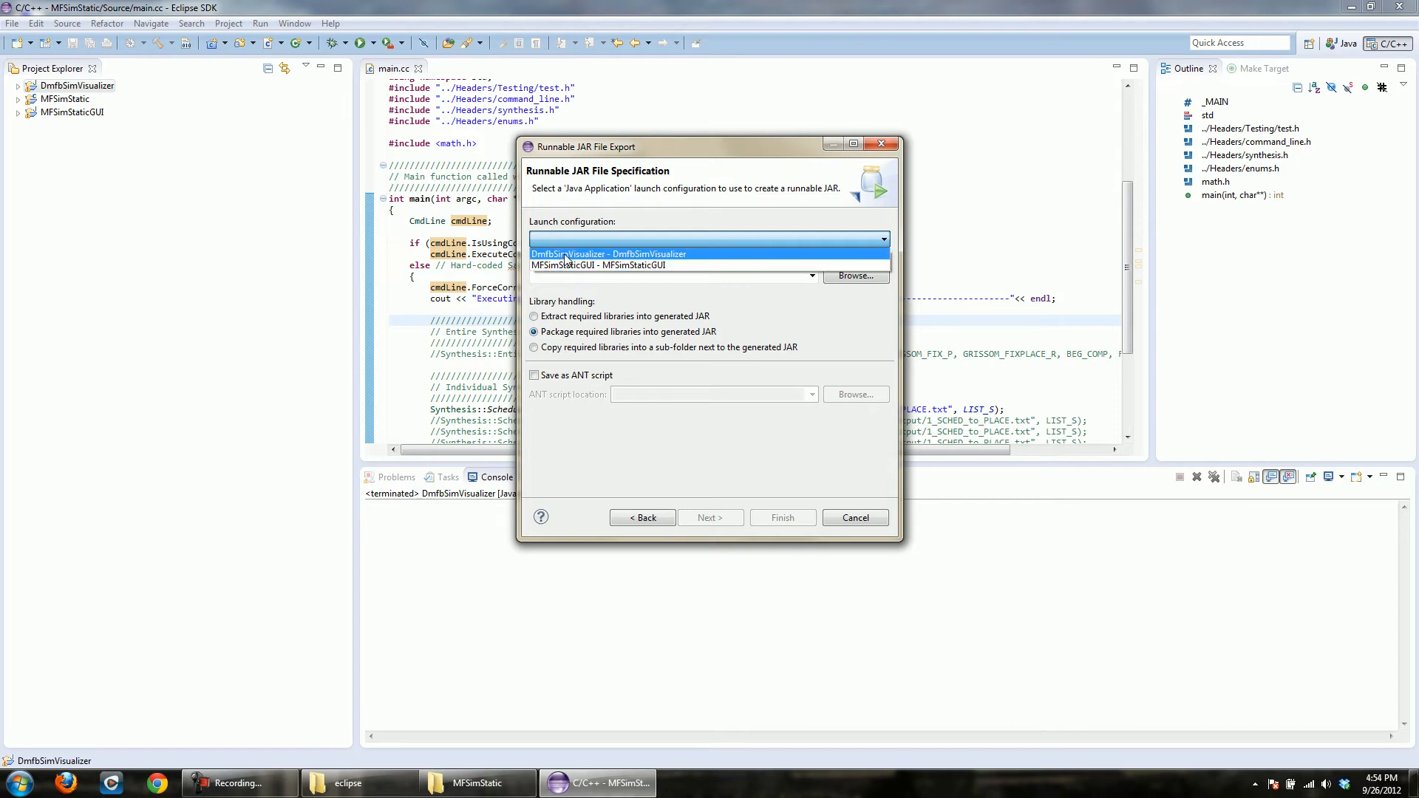
{"action": "left_click", "coordinate": [567, 255]}
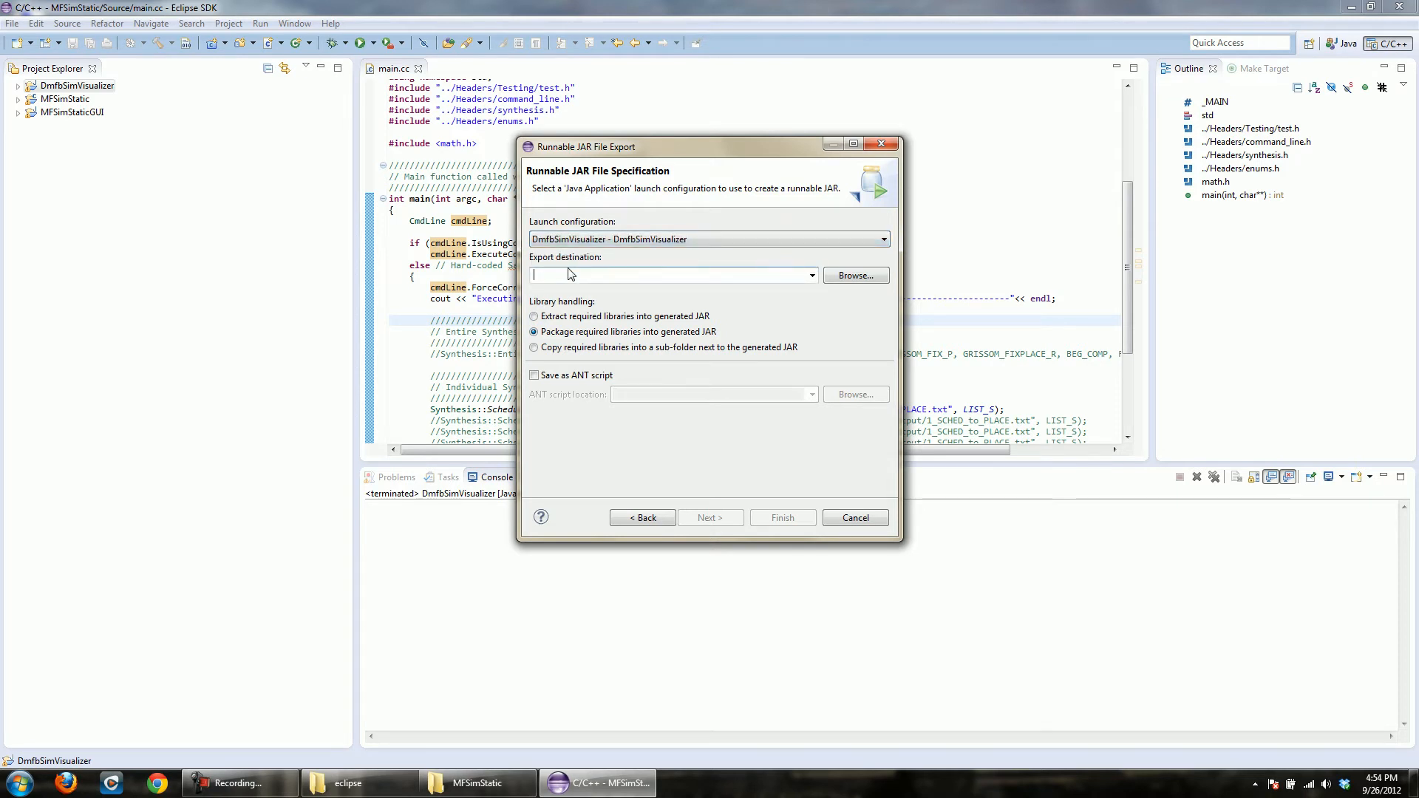
{"action": "left_click", "coordinate": [570, 274]}
{"action": "type", "text": "Dmfb"}
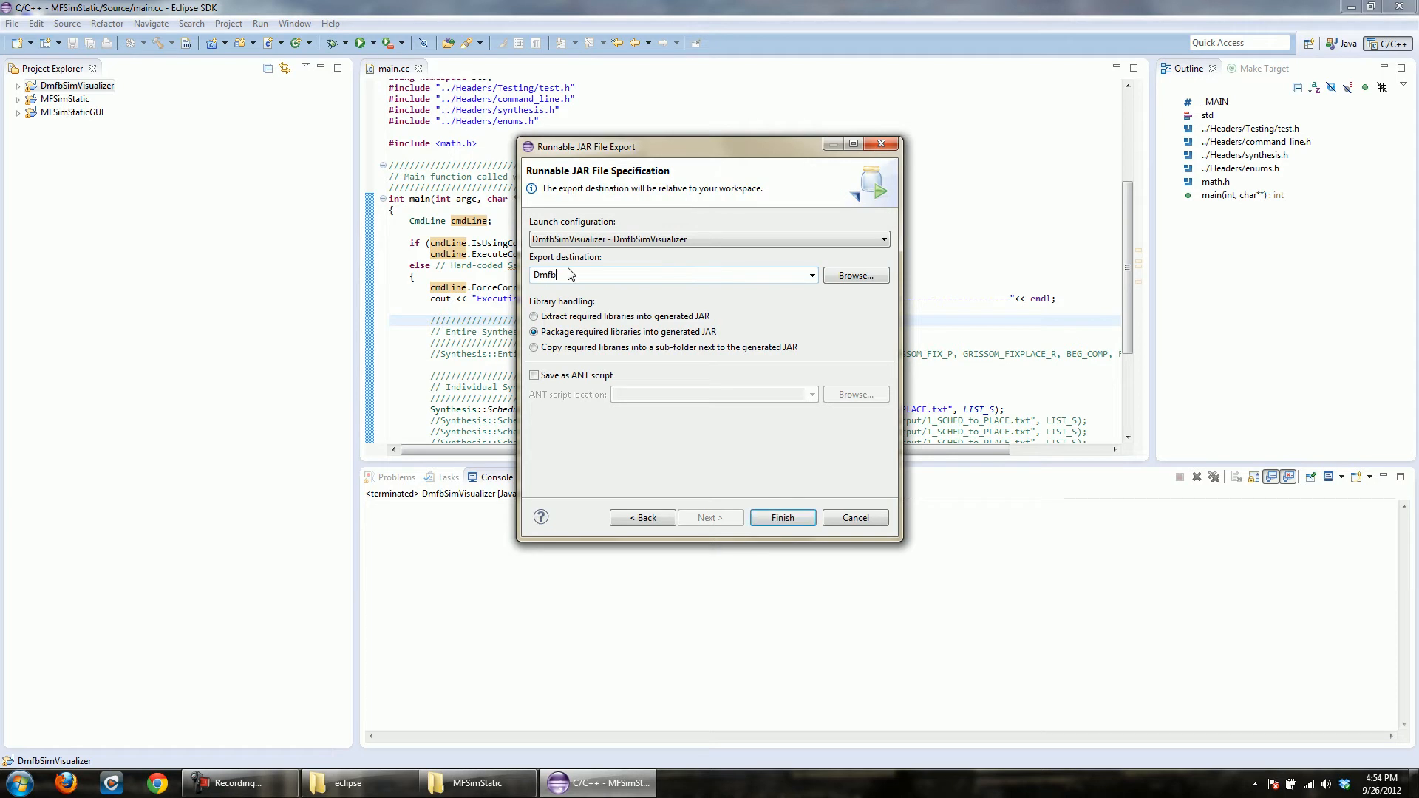
{"action": "type", "text": "SimVisualizer"}
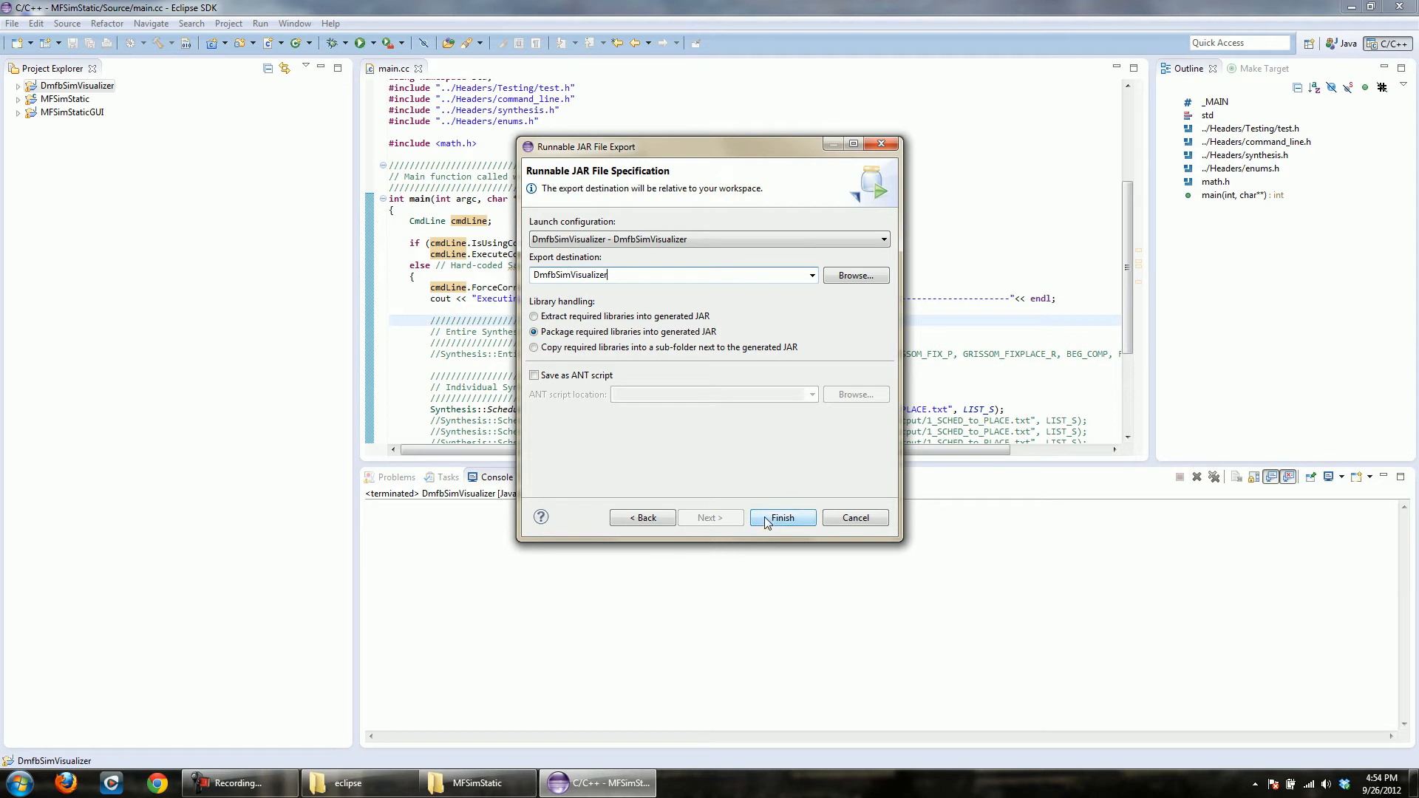
- Change the export destination to a file named DmfbSimVisualizer on the Desktop and complete the JAR export
{"action": "left_click_drag", "start_coordinate": [617, 278], "coordinate": [499, 275]}
{"action": "key", "text": "ctrl+c"}
{"action": "left_click", "coordinate": [844, 277]}
{"action": "left_click", "coordinate": [602, 192]}
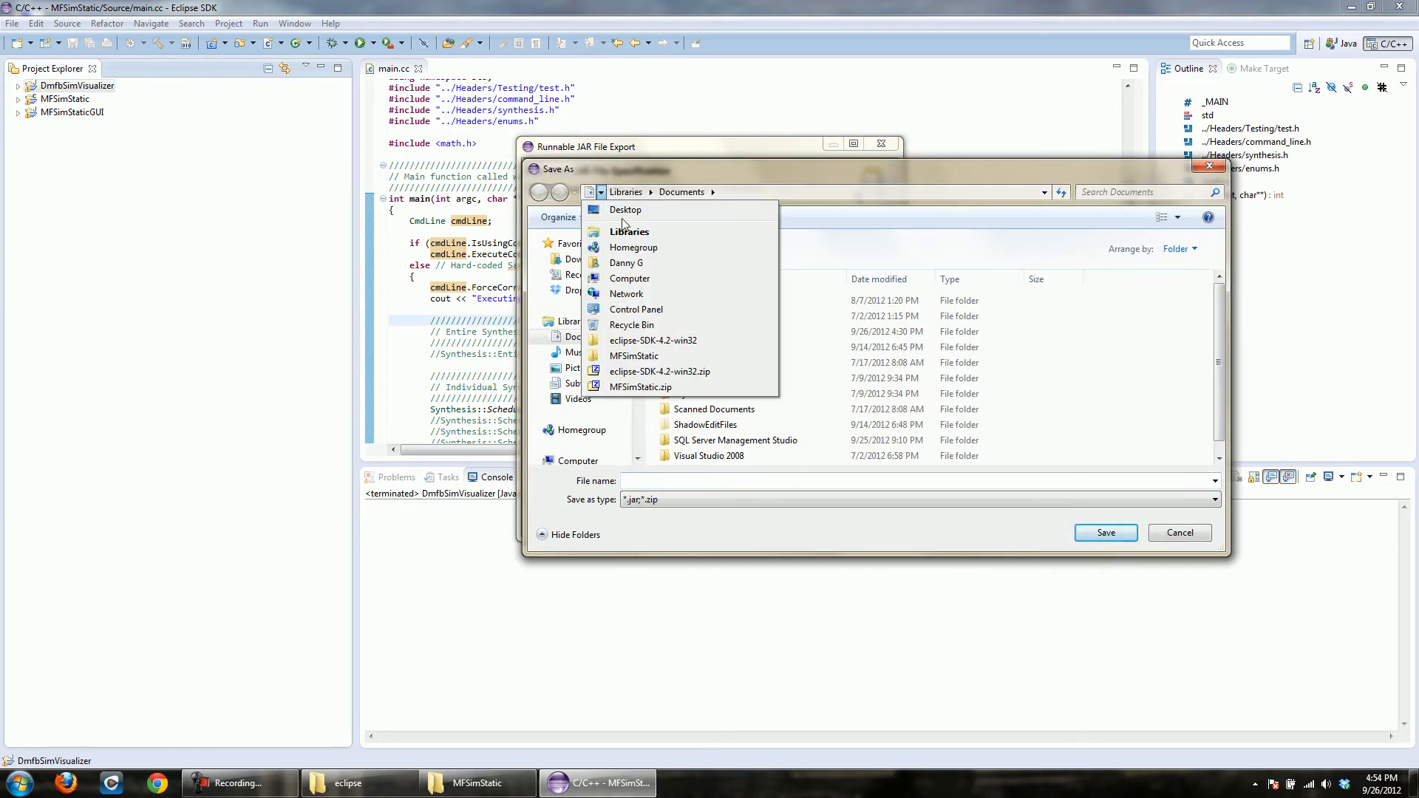
{"action": "left_click", "coordinate": [624, 200]}
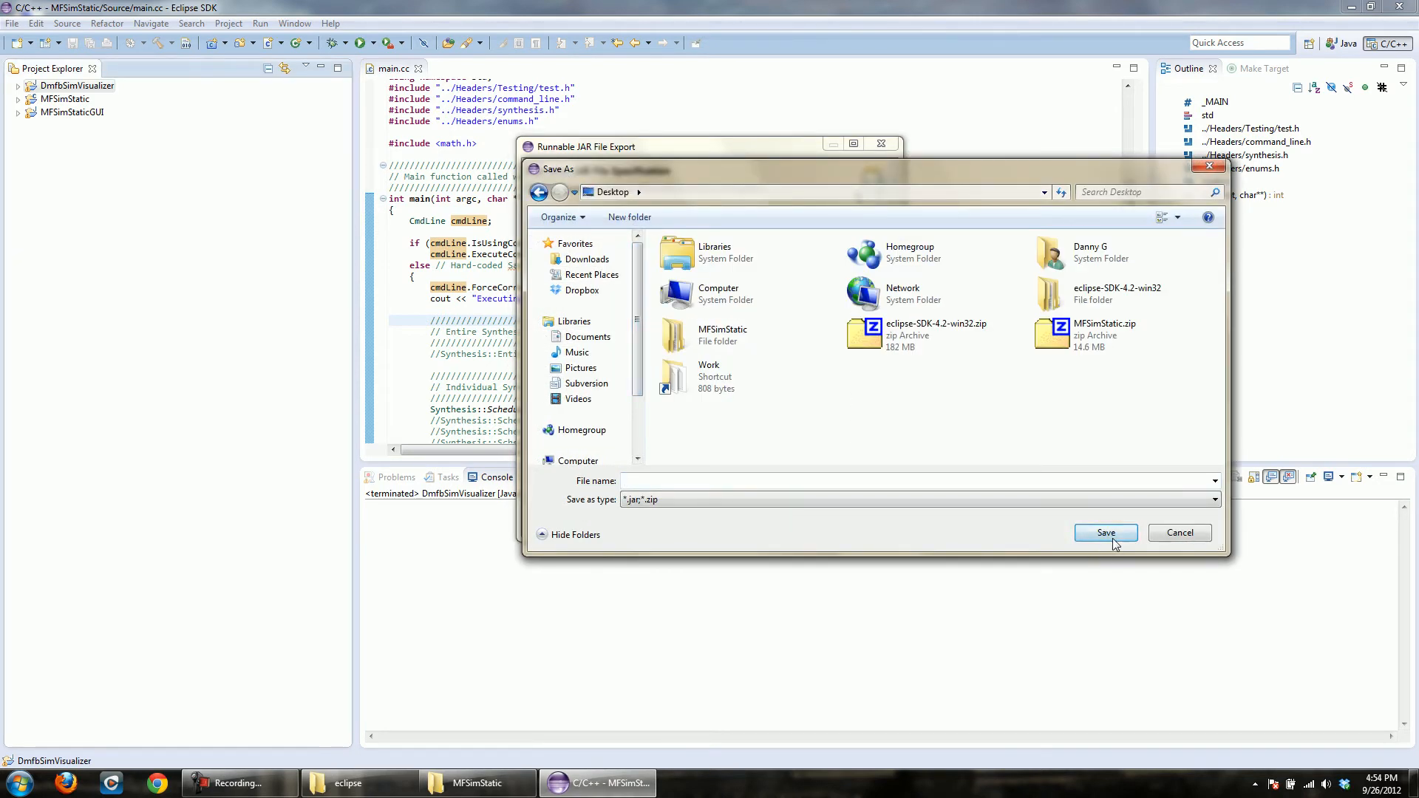
{"action": "left_click", "coordinate": [765, 480]}
{"action": "key", "text": "ctrl+v"}
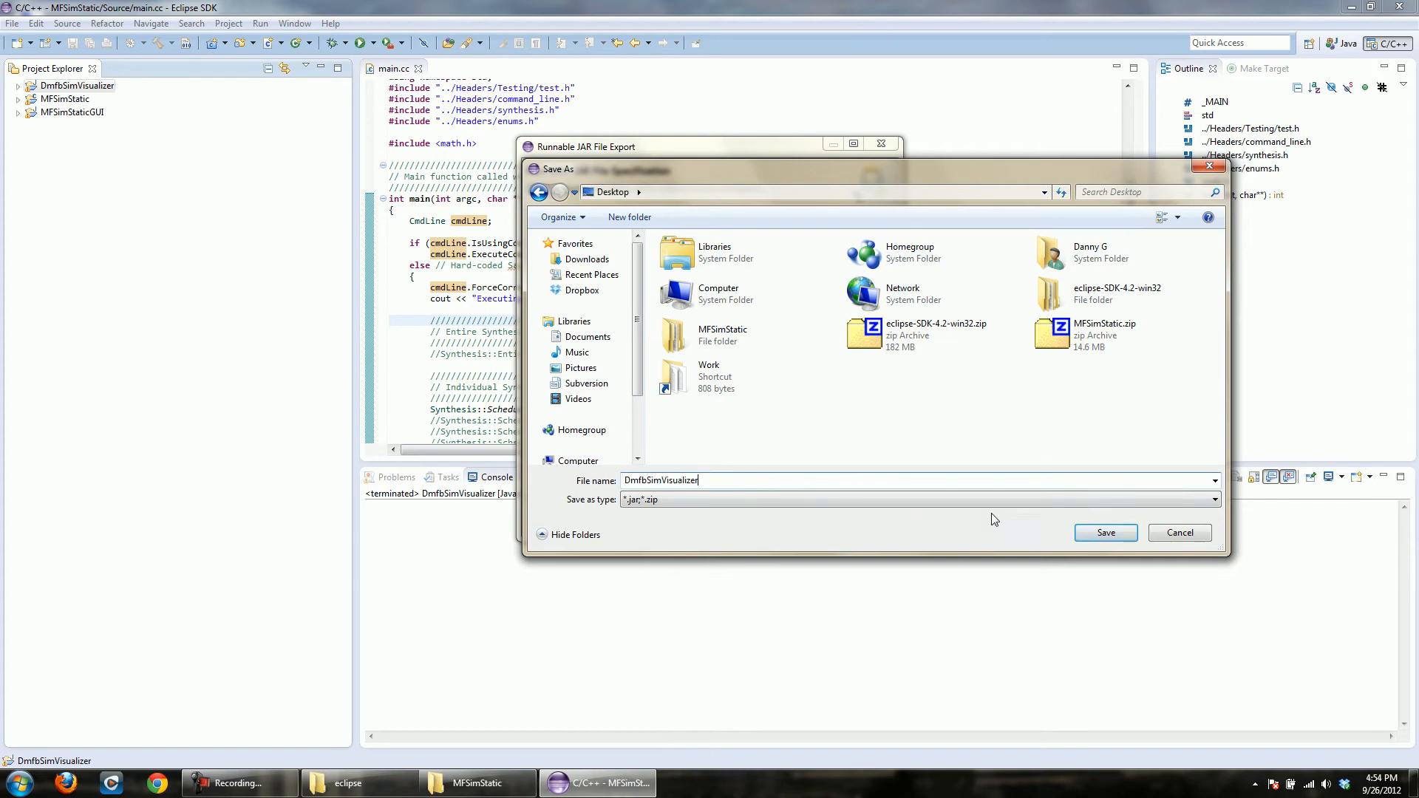
{"action": "left_click", "coordinate": [1106, 533]}
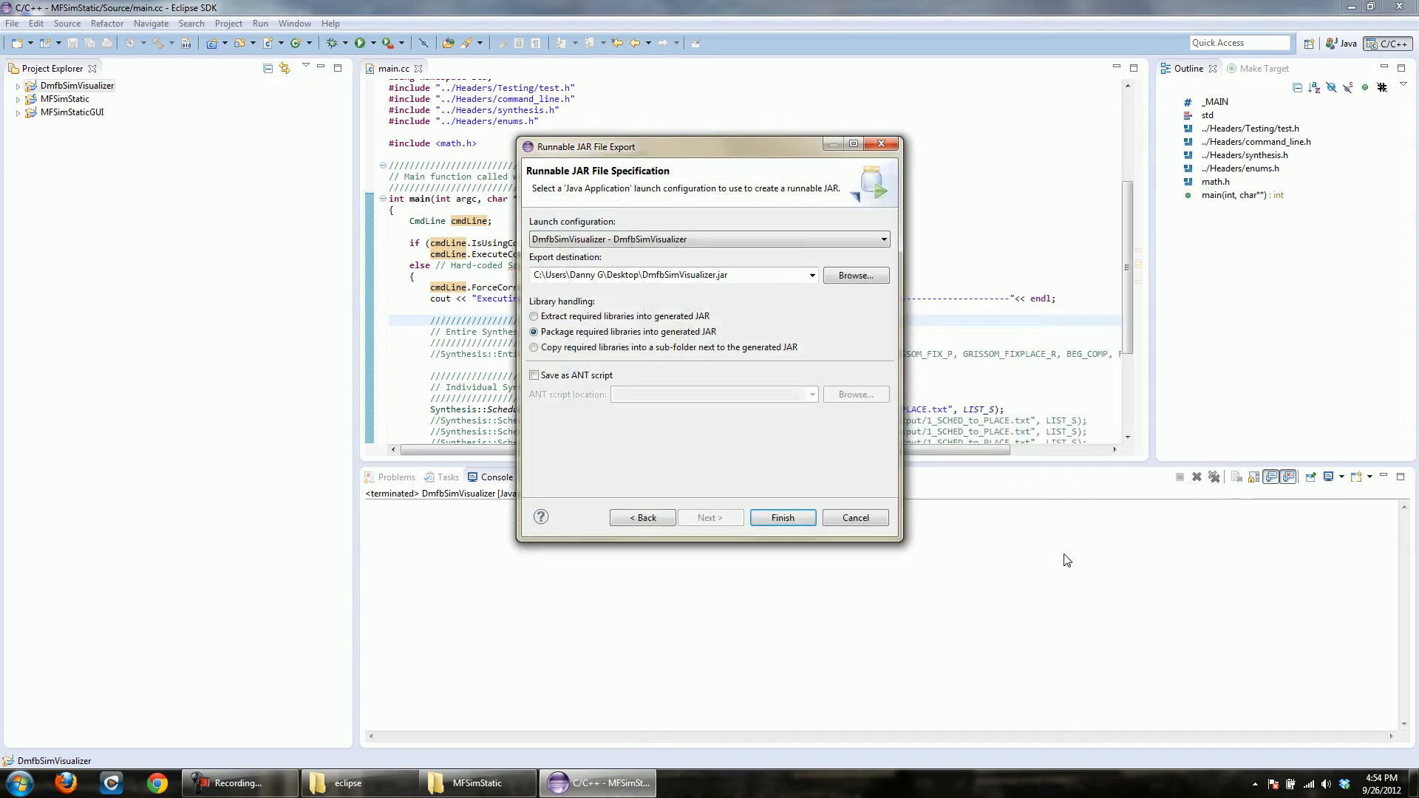
{"action": "left_click", "coordinate": [782, 517]}
{"action": "left_click", "coordinate": [813, 355]}
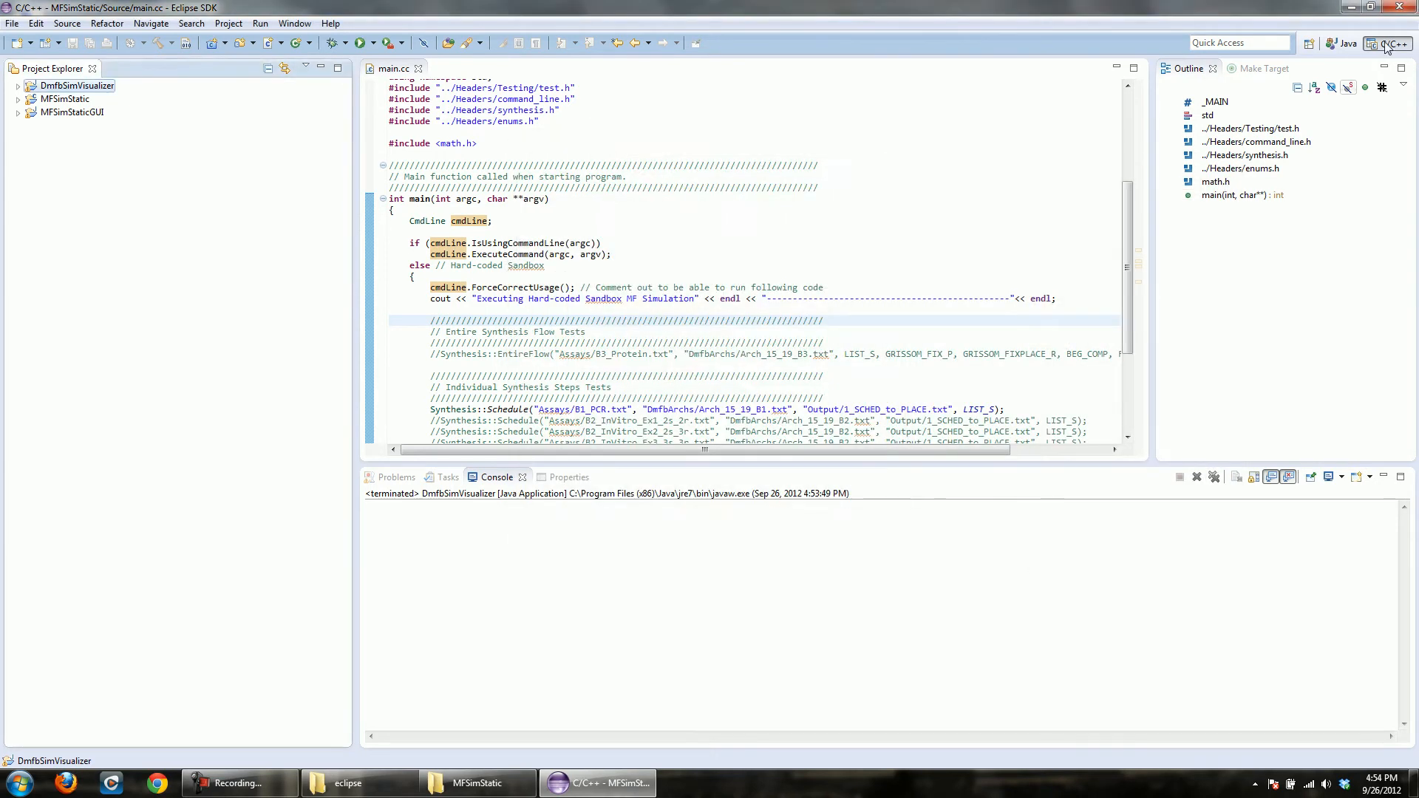
- Minimize Eclipse and move DmfbSimVisualizer.jar from the desktop into the MFSimStatic project folder, replacing the existing file
{"action": "left_click", "coordinate": [1351, 7]}
{"action": "left_click", "coordinate": [22, 418]}
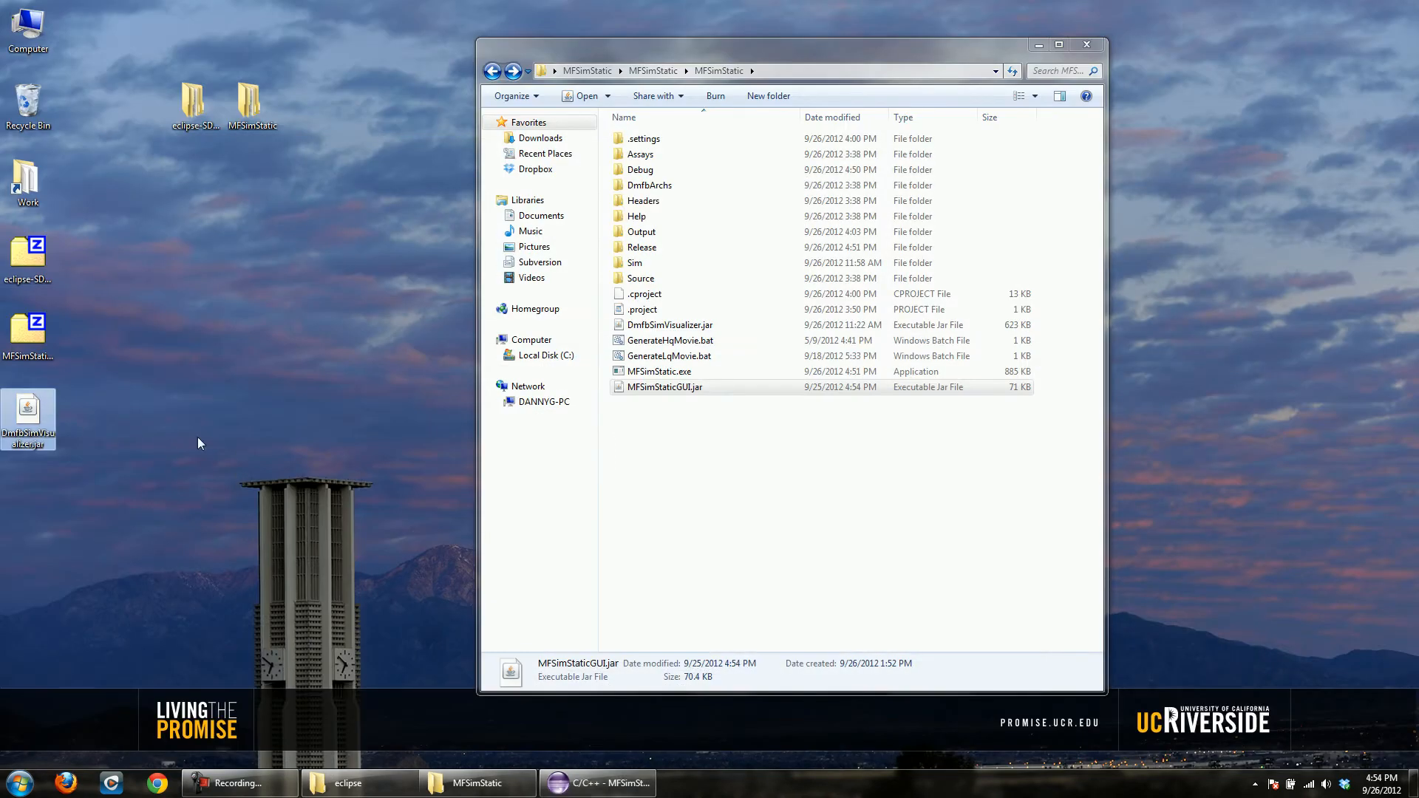
{"action": "left_click_drag", "start_coordinate": [35, 424], "coordinate": [648, 437]}
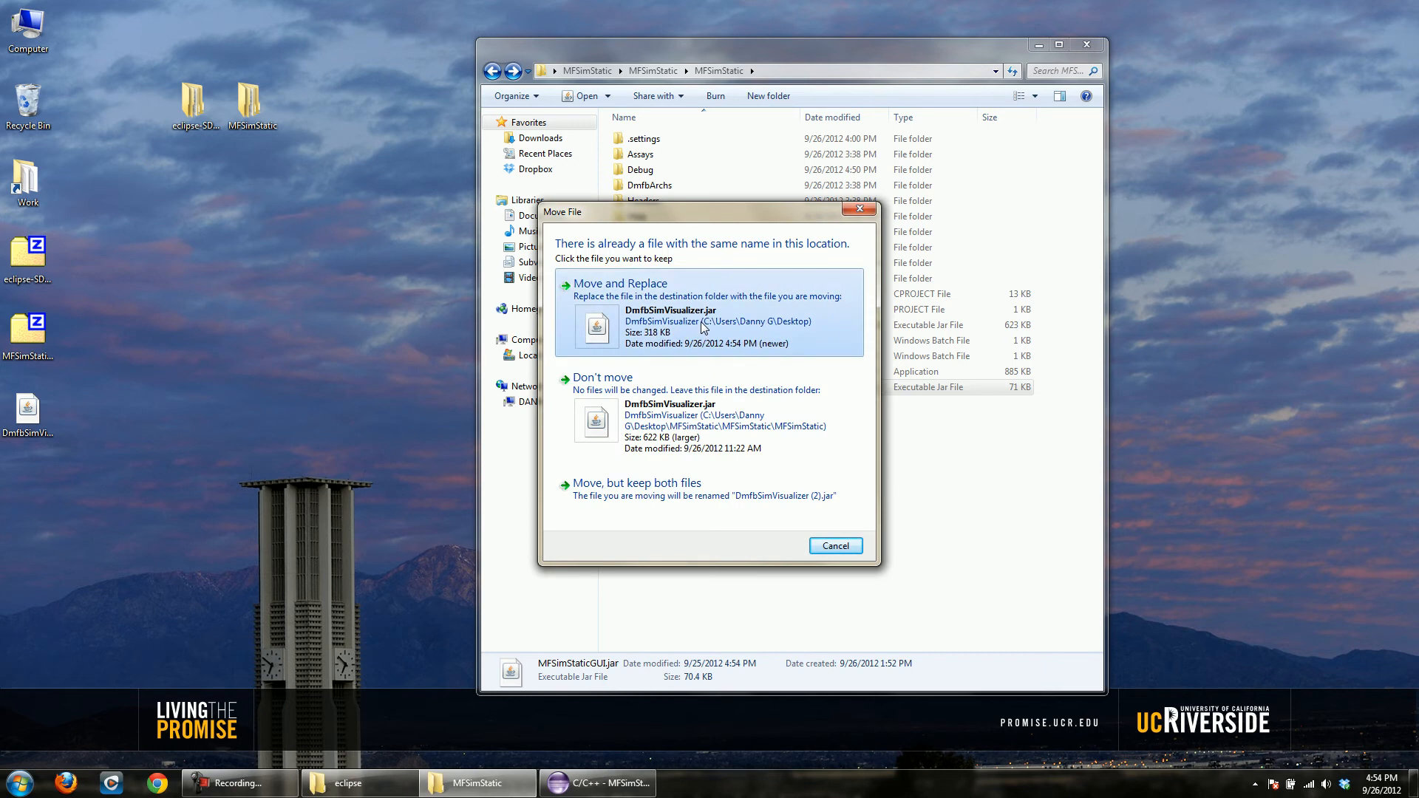
{"action": "left_click", "coordinate": [702, 328]}
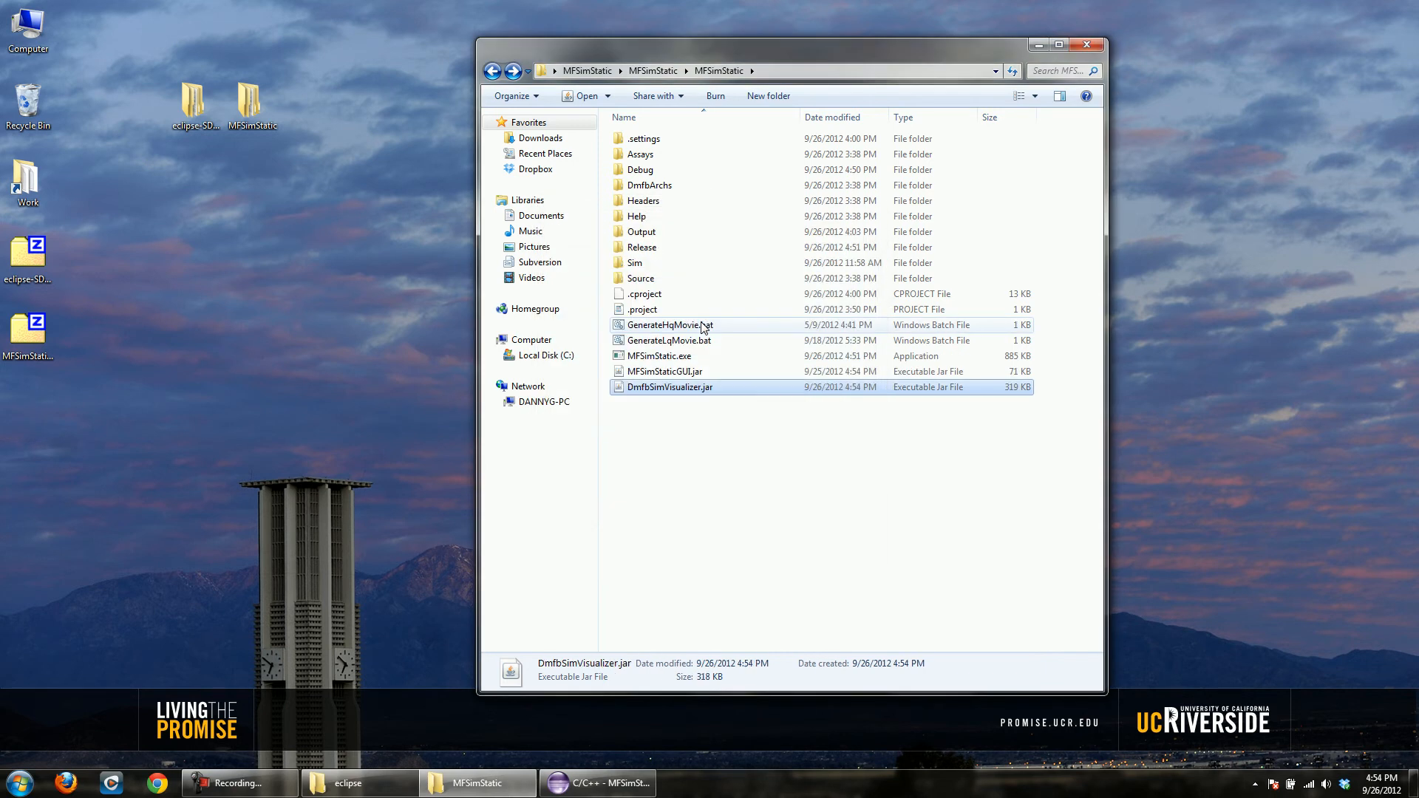
- Return to Eclipse and look through the MFSimStaticGUI project's folders and source packages
{"action": "left_click", "coordinate": [612, 785]}
{"action": "left_click", "coordinate": [91, 116]}
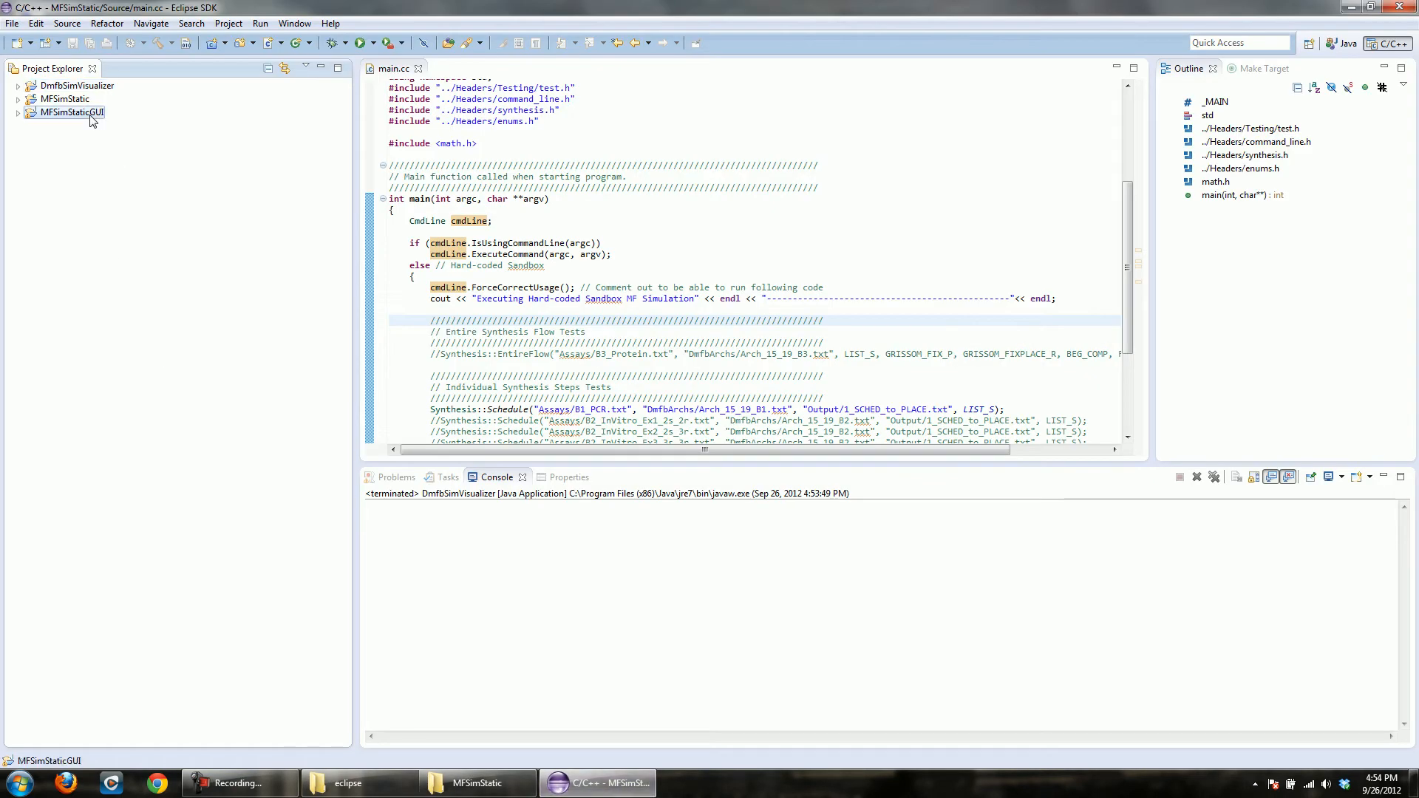
{"action": "right_click", "coordinate": [92, 120]}
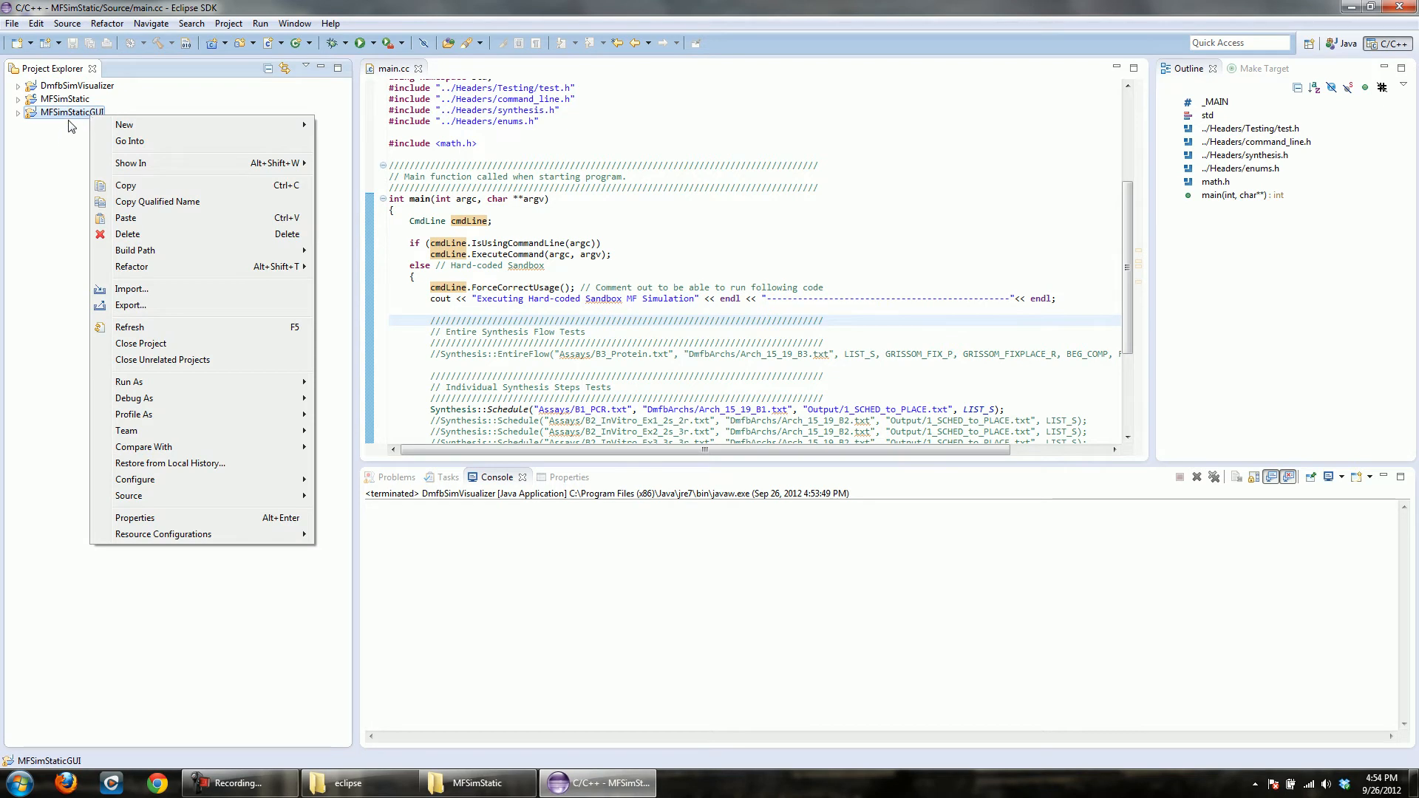
{"action": "left_click", "coordinate": [18, 113]}
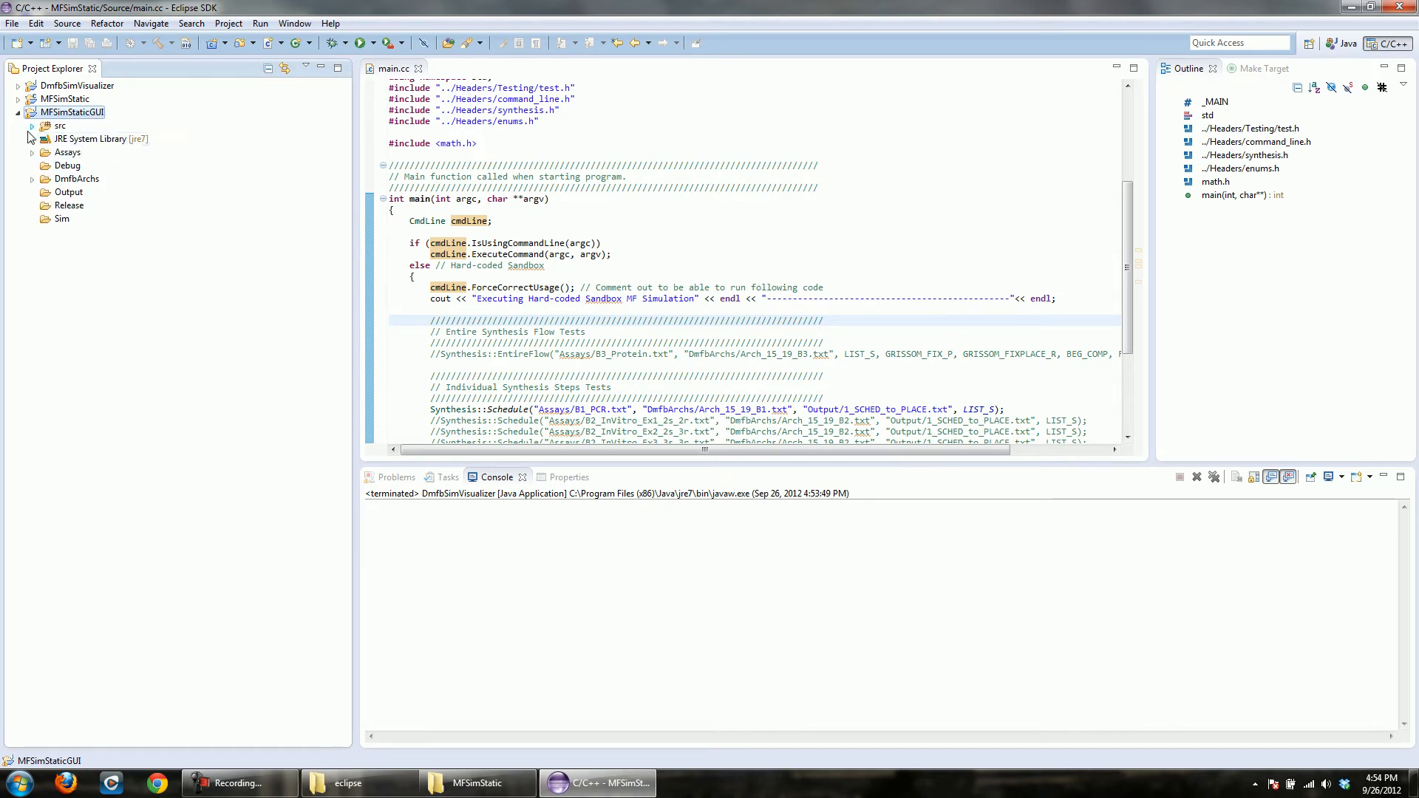
{"action": "left_click", "coordinate": [31, 127]}
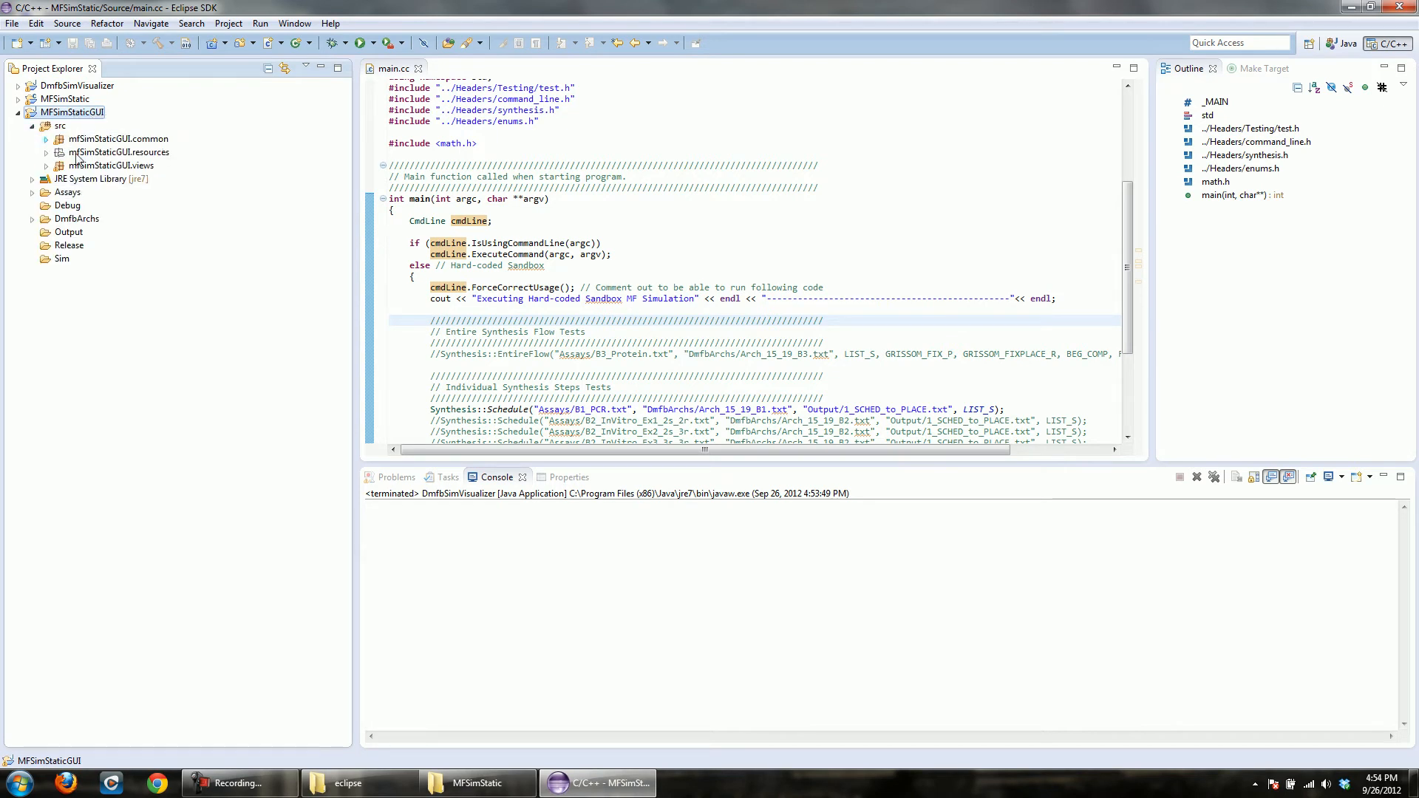
{"action": "left_click", "coordinate": [32, 127]}
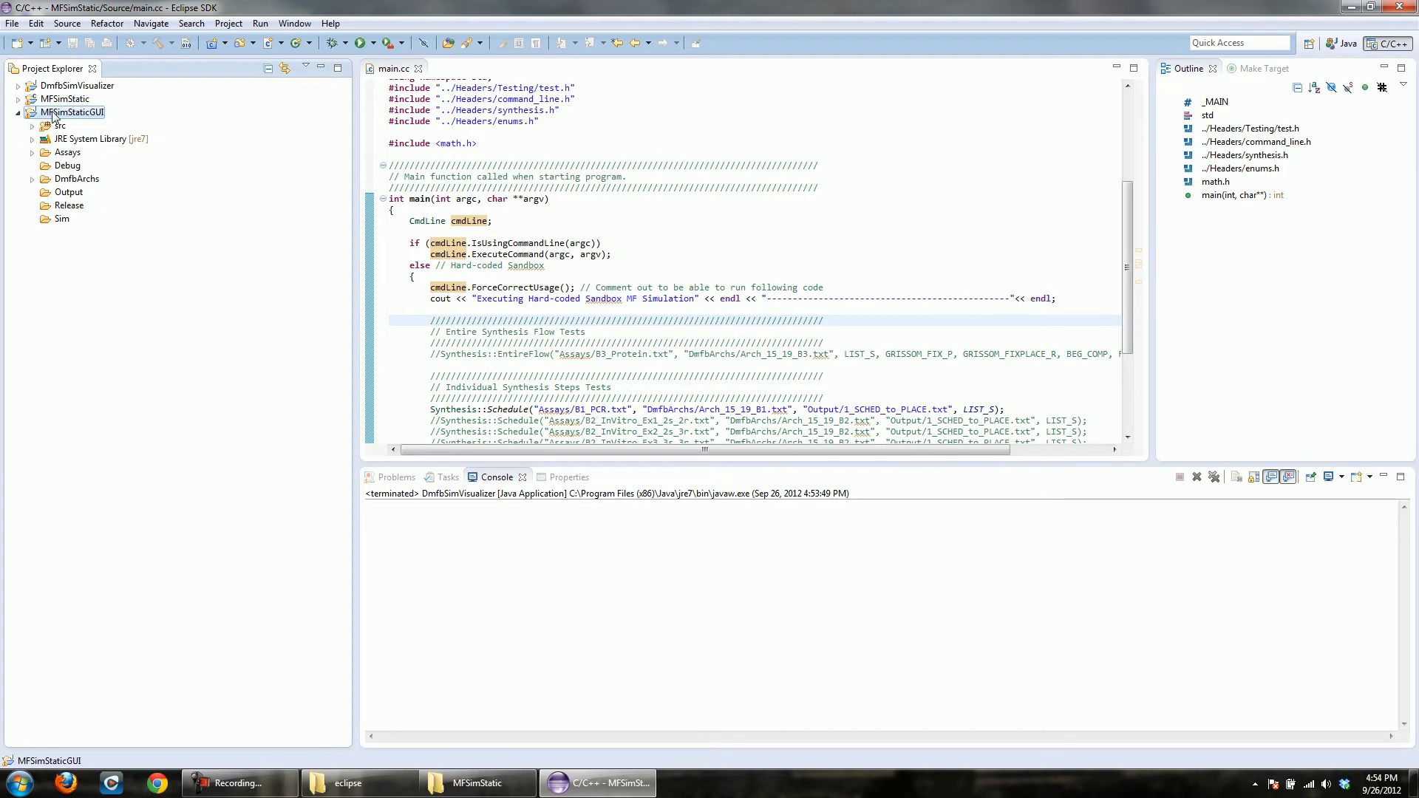
- Start exporting the MFSimStaticGUI project as a runnable JAR file
{"action": "right_click", "coordinate": [54, 115]}
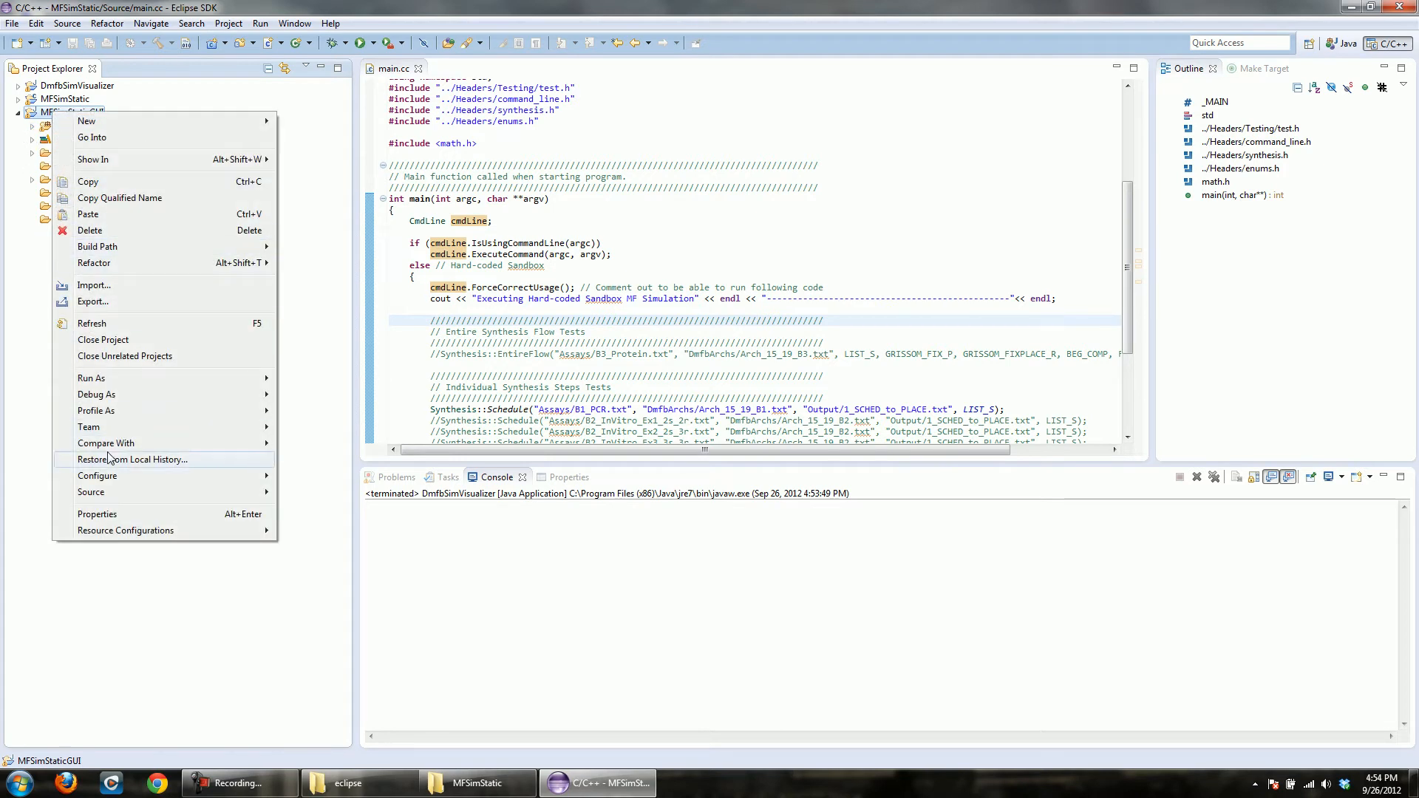
{"action": "left_click", "coordinate": [122, 308]}
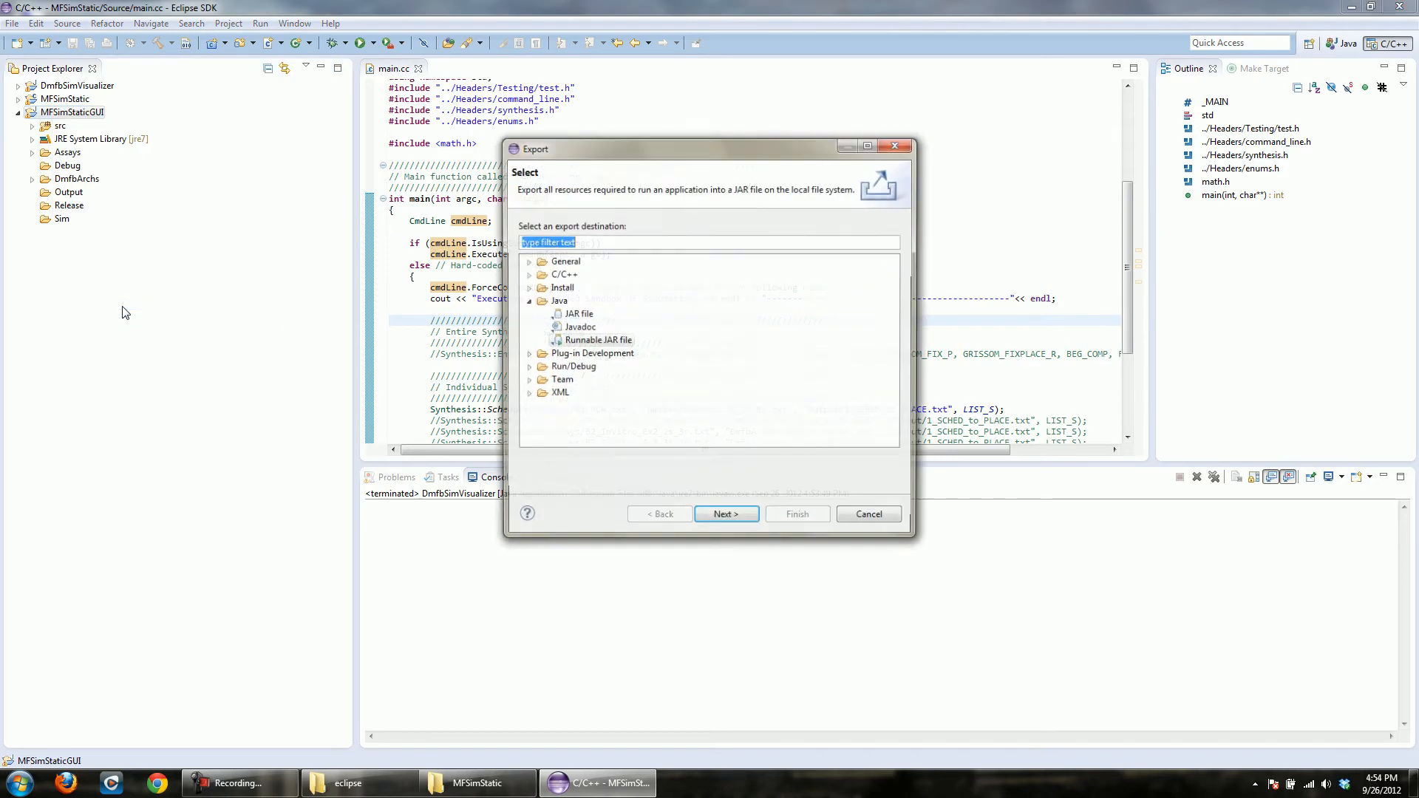
{"action": "left_click", "coordinate": [745, 513]}
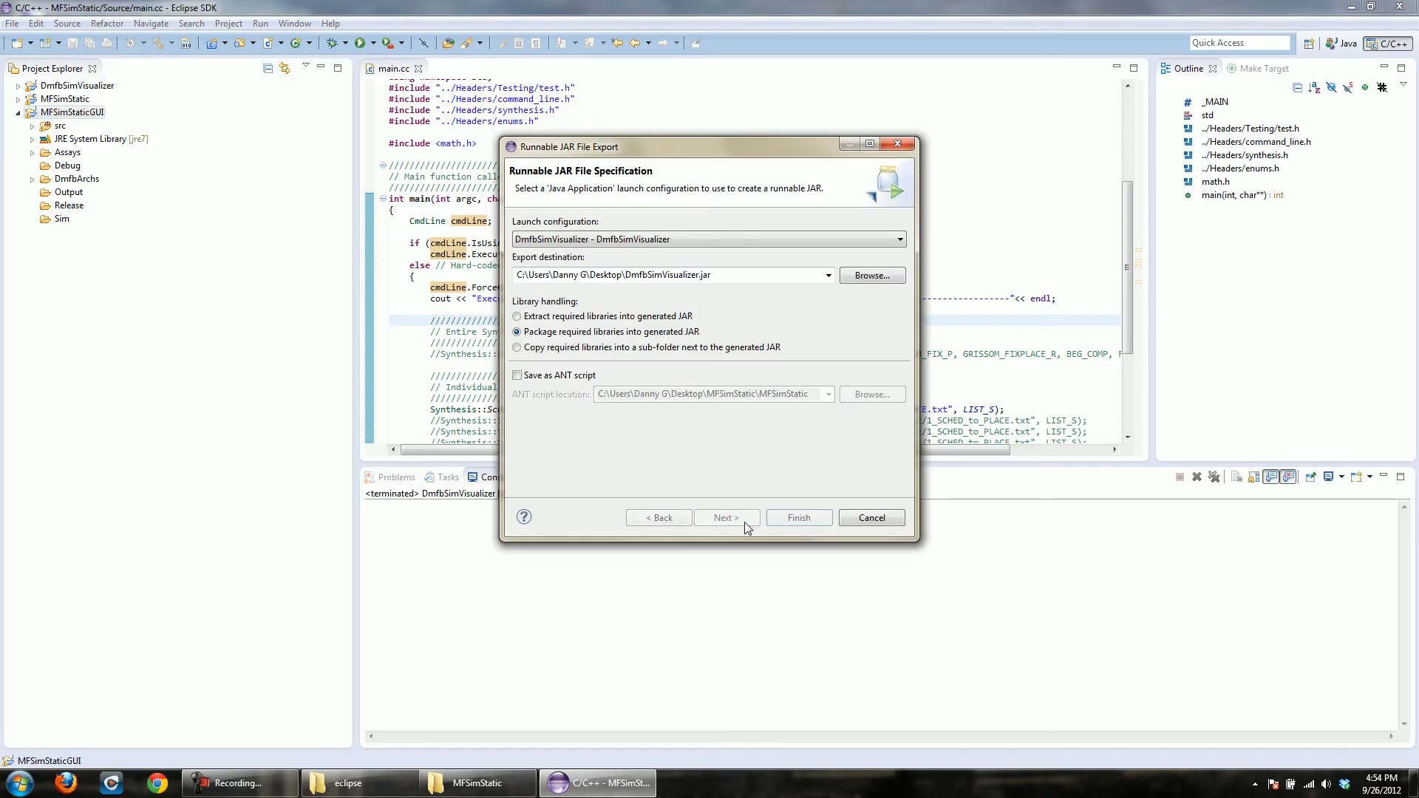
- Export with the MFSimStaticGUI launch configuration to MFSimStaticGUI.jar on the Desktop
{"action": "left_click", "coordinate": [555, 241]}
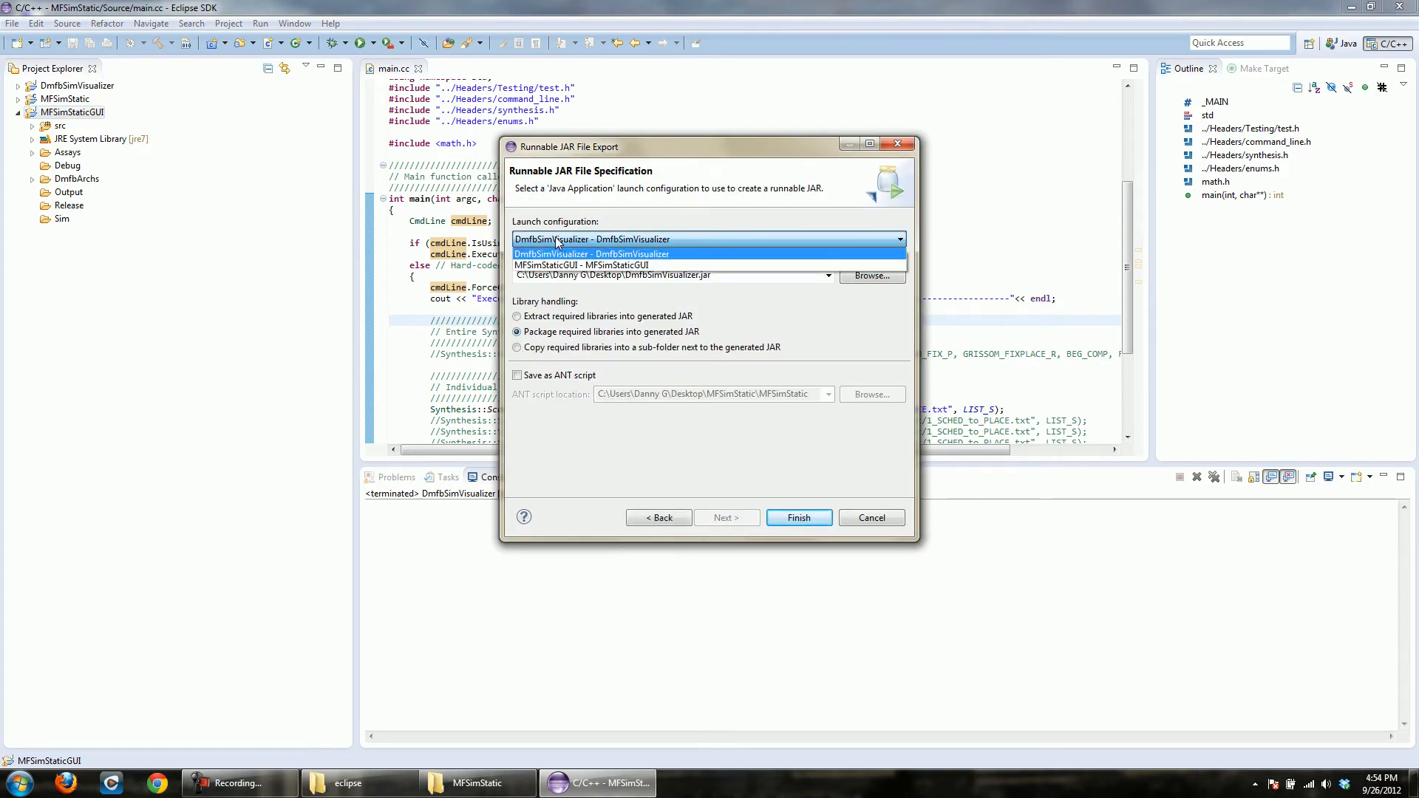
{"action": "left_click", "coordinate": [556, 268]}
{"action": "left_click", "coordinate": [702, 276]}
{"action": "left_click", "coordinate": [699, 276]}
{"action": "key", "text": "BackSpace"}
{"action": "key", "text": "BackSpace"}
{"action": "key", "text": "BackSpace"}
{"action": "key", "text": "BackSpace"}
{"action": "key", "text": "BackSpace"}
{"action": "key", "text": "BackSpace"}
{"action": "key", "text": "BackSpace"}
{"action": "key", "text": "BackSpace"}
{"action": "key", "text": "BackSpace"}
{"action": "key", "text": "BackSpace"}
{"action": "key", "text": "BackSpace"}
{"action": "key", "text": "BackSpace"}
{"action": "type", "text": "MFSimStaticGUI"}
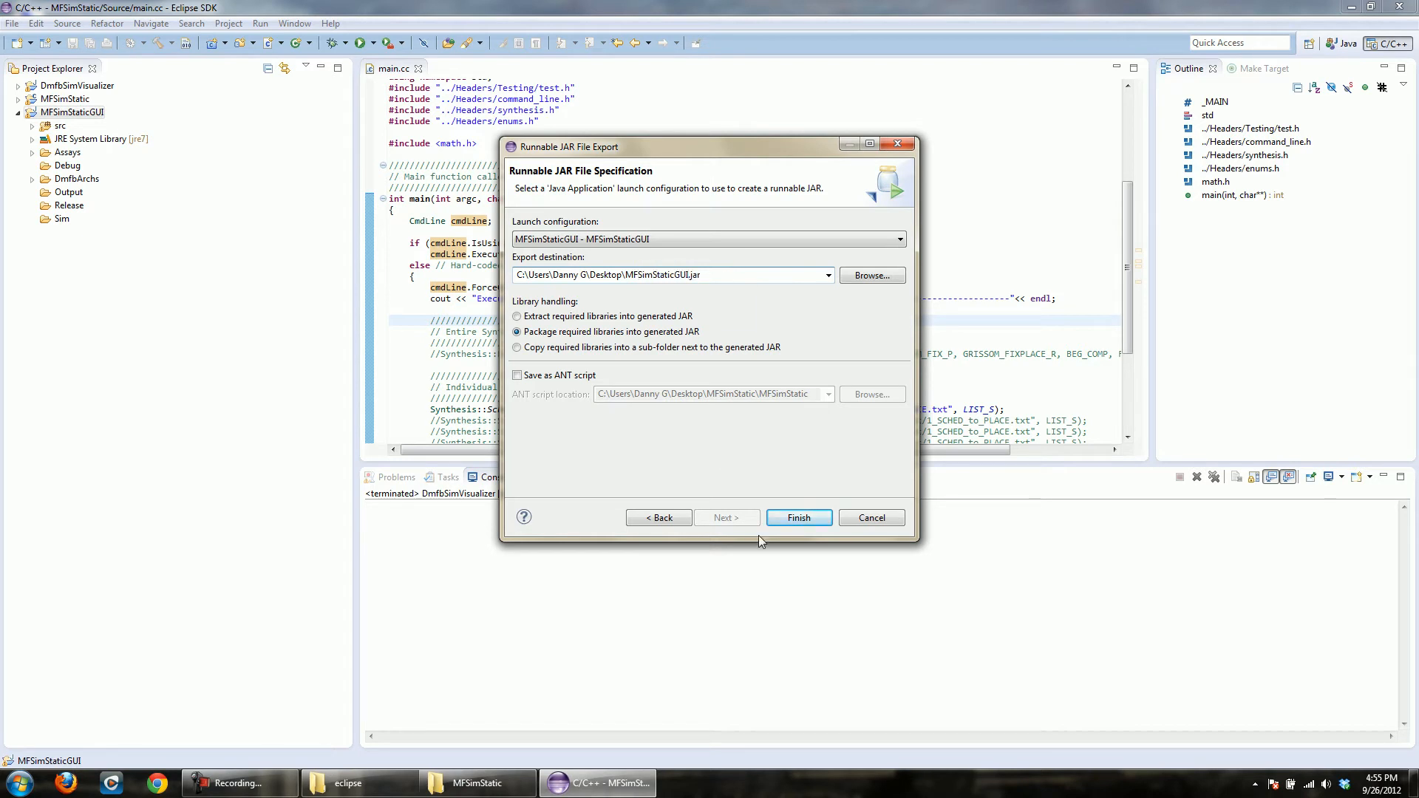
{"action": "left_click", "coordinate": [790, 524]}
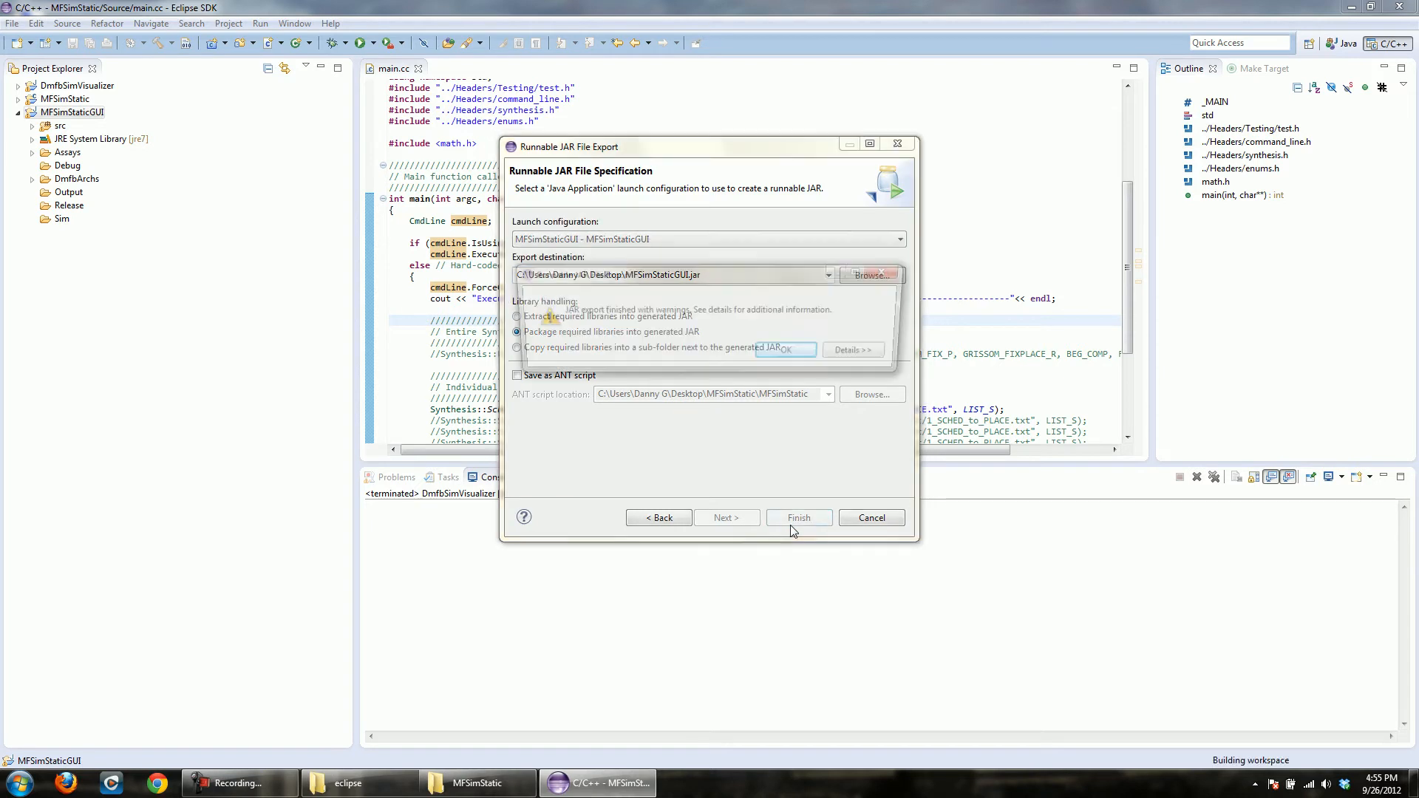
{"action": "left_click", "coordinate": [784, 352]}
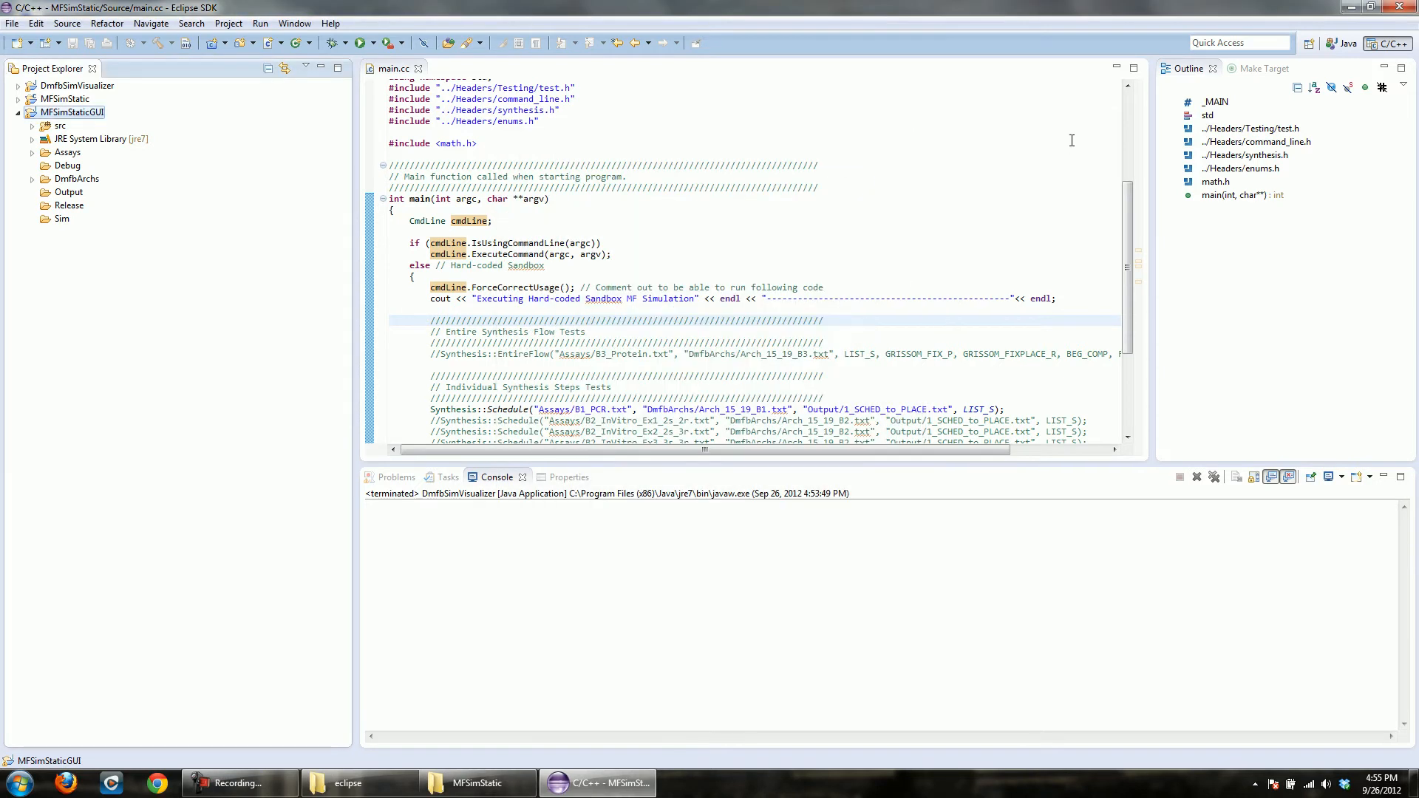
- Minimize Eclipse and move MFSimStaticGUI.jar from the desktop into the MFSimStatic project folder, replacing the existing file
{"action": "left_click", "coordinate": [1352, 8]}
{"action": "left_click_drag", "start_coordinate": [28, 429], "coordinate": [655, 467]}
{"action": "left_click", "coordinate": [674, 314]}
- Reposition the project folder window on the desktop and select MFSimStatic.exe
{"action": "left_click_drag", "start_coordinate": [673, 63], "coordinate": [920, 42]}
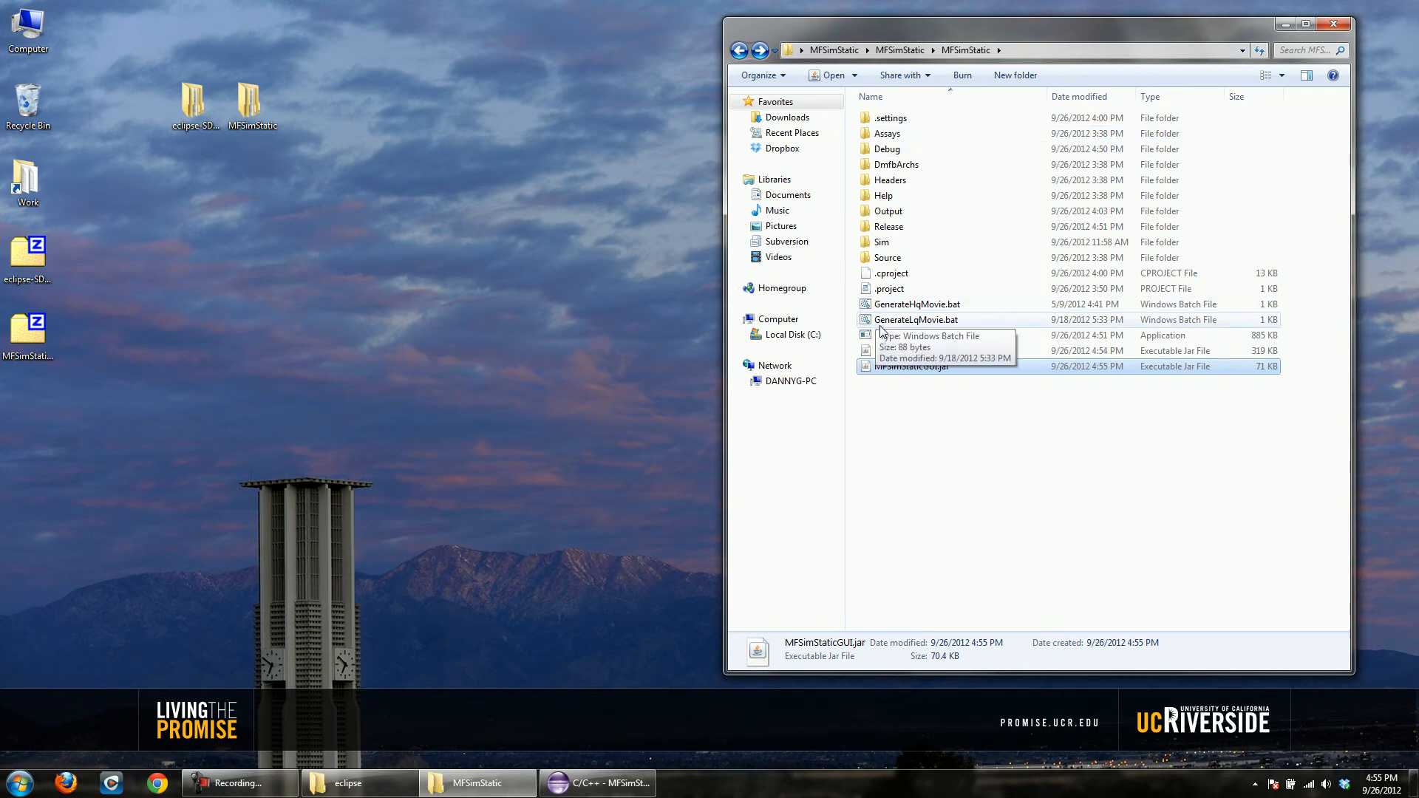
{"action": "left_click", "coordinate": [878, 337]}
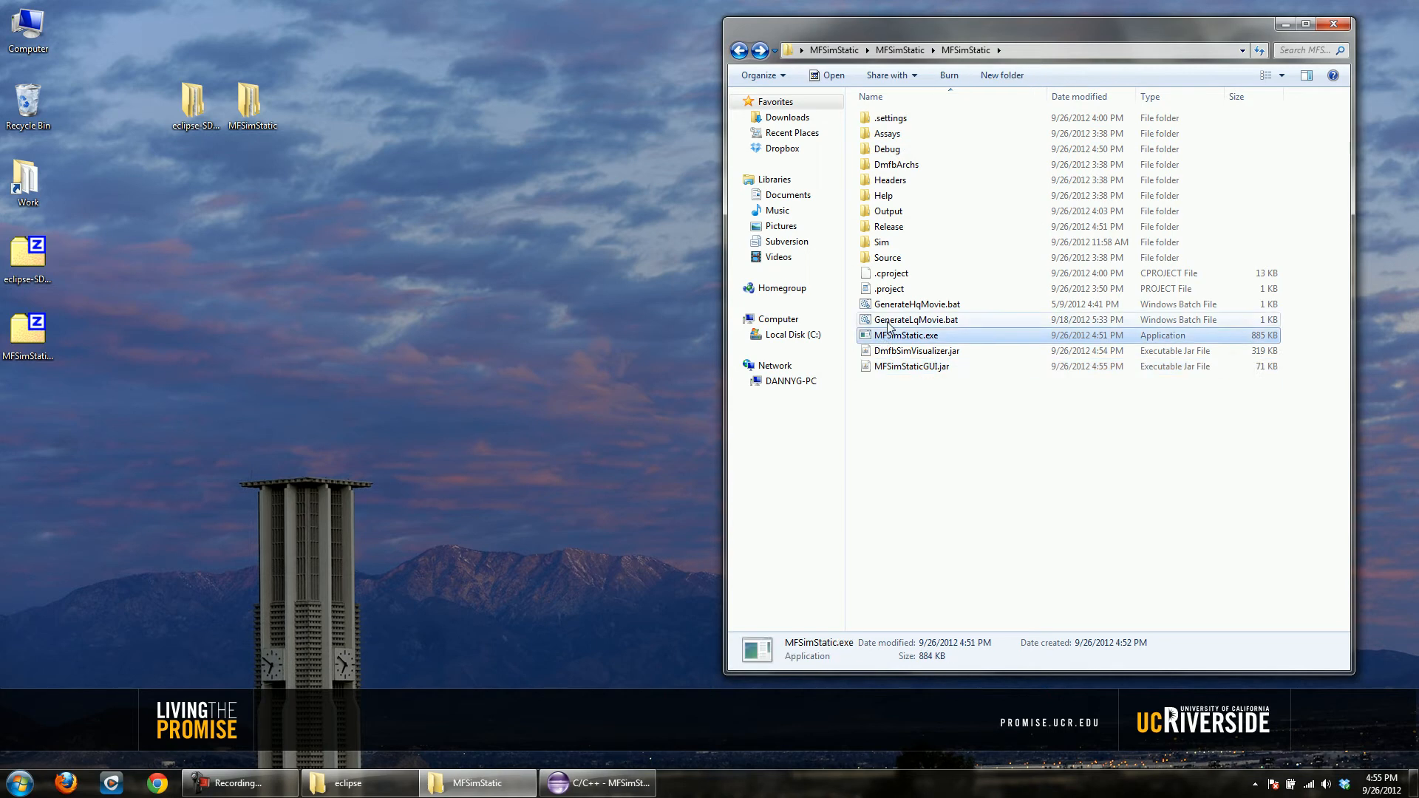
- Create a desktop folder named MFSimBinaries and open it in a window beside the MFSimStatic project folder
{"action": "right_click", "coordinate": [283, 284]}
{"action": "mouse_move", "coordinate": [338, 504]}
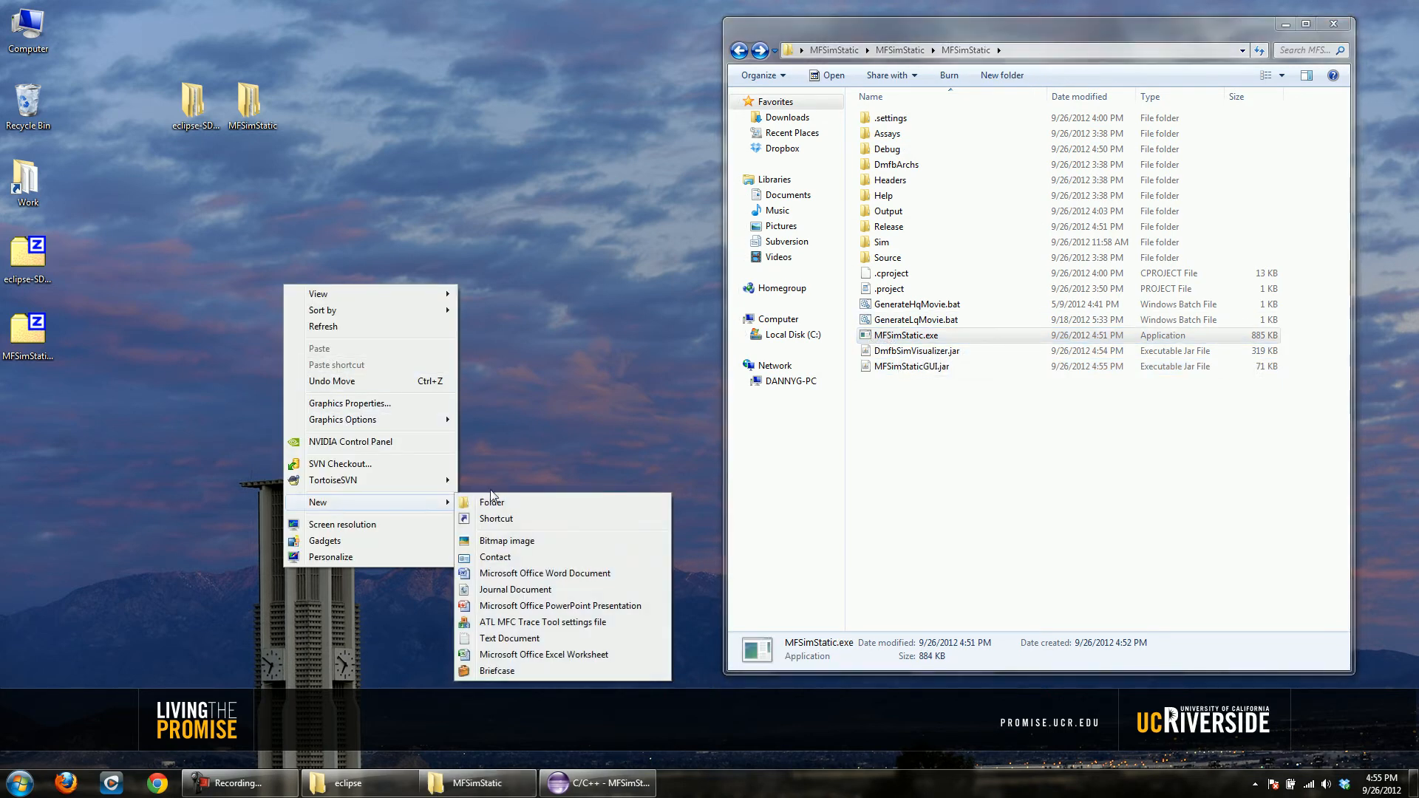
{"action": "left_click", "coordinate": [525, 502]}
{"action": "type", "text": "MFSimBinaries"}
{"action": "key", "text": "Return"}
{"action": "double_click", "coordinate": [294, 334]}
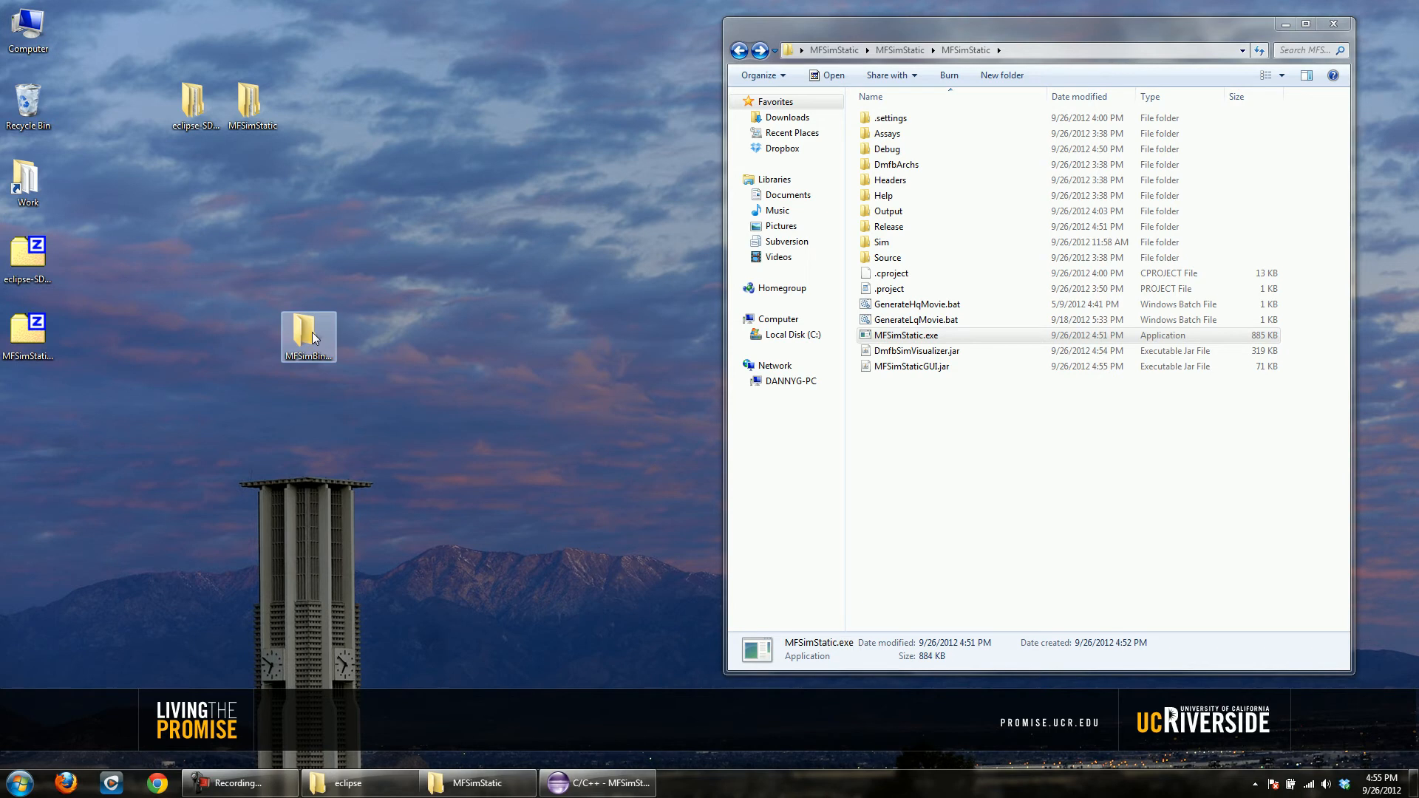
{"action": "left_click_drag", "start_coordinate": [810, 89], "coordinate": [170, 73]}
- Copy MFSimStatic.exe, DmfbSimVisualizer.jar and MFSimStaticGUI.jar from the project folder into MFSimBinaries
{"action": "left_click_drag", "start_coordinate": [920, 399], "coordinate": [905, 343]}
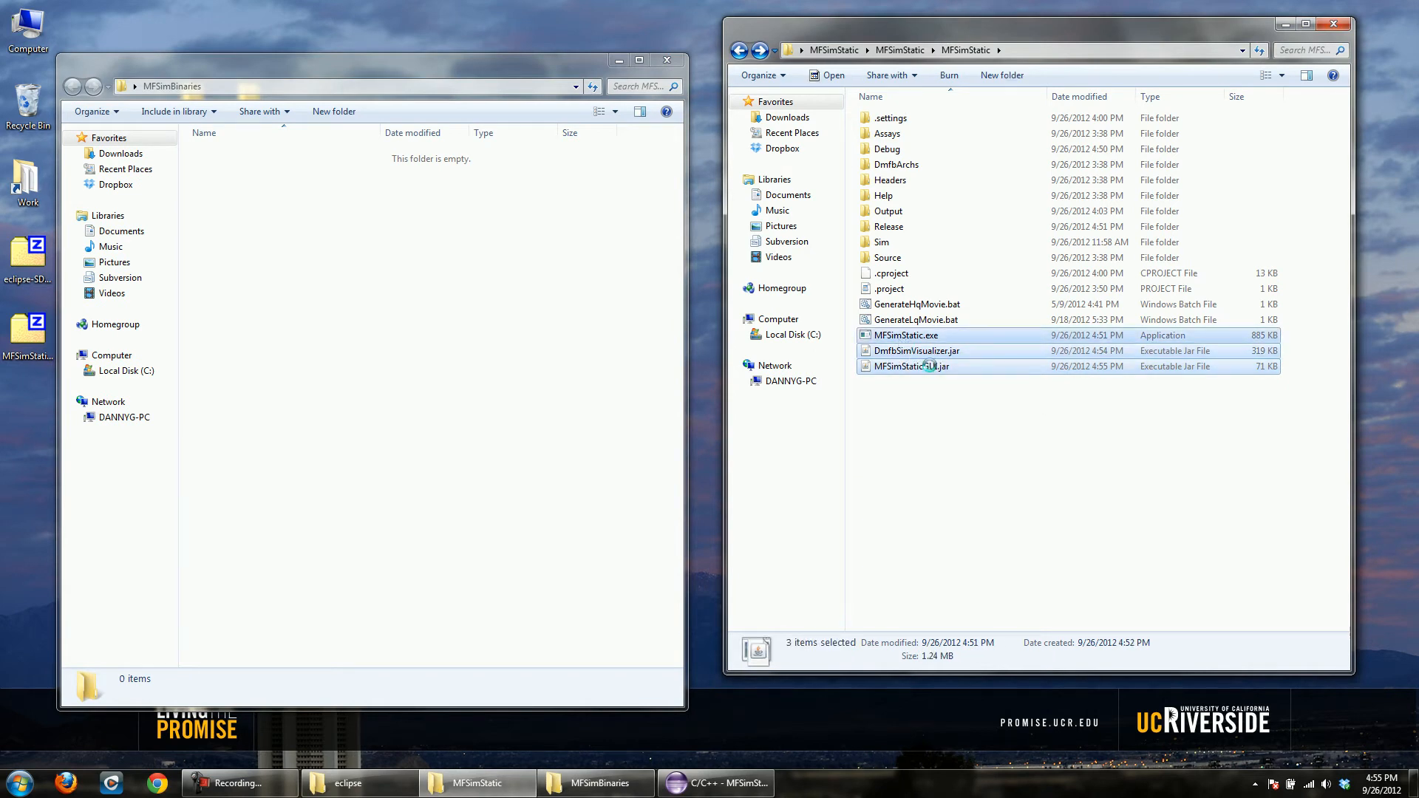
{"action": "right_click", "coordinate": [899, 340]}
{"action": "left_click", "coordinate": [933, 485]}
{"action": "right_click", "coordinate": [290, 242]}
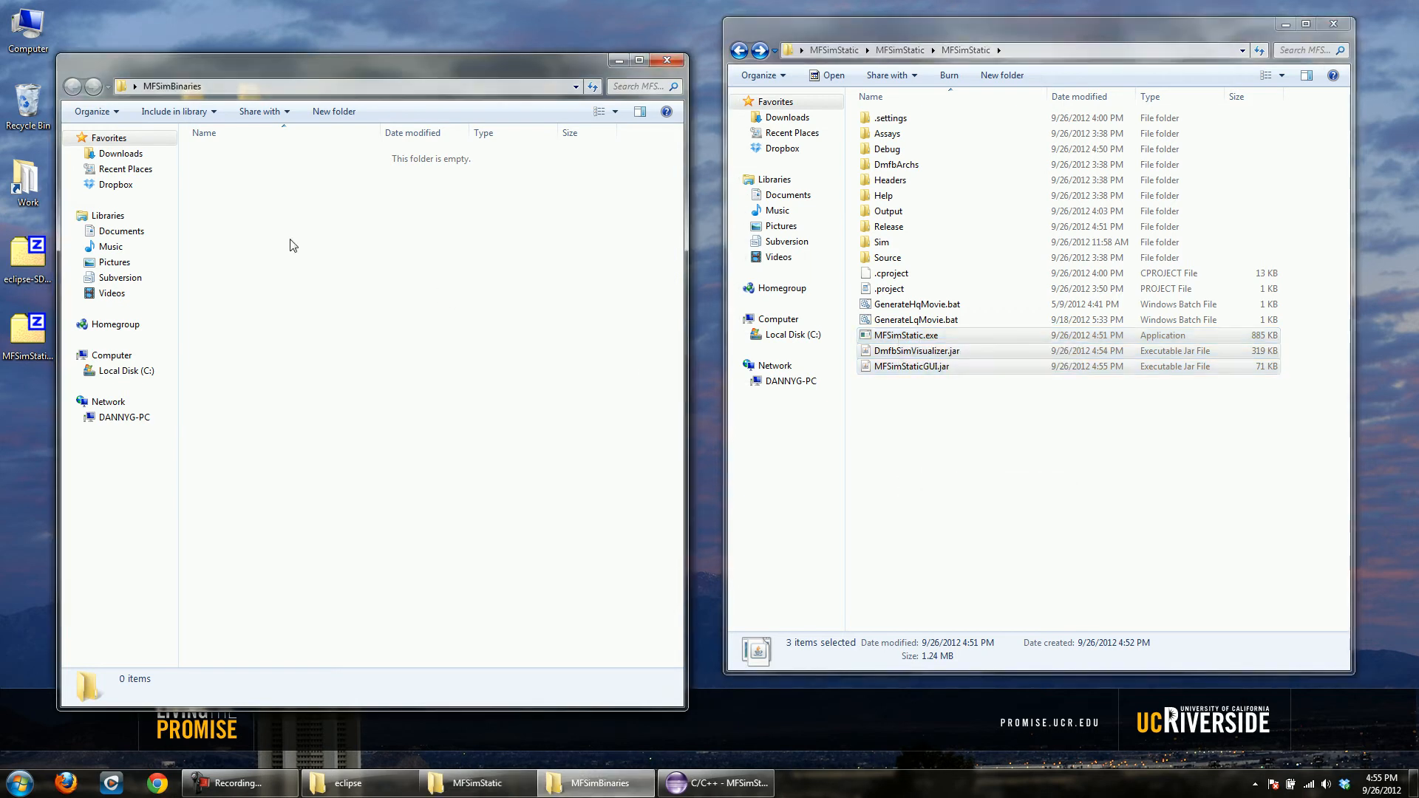
{"action": "left_click", "coordinate": [335, 346]}
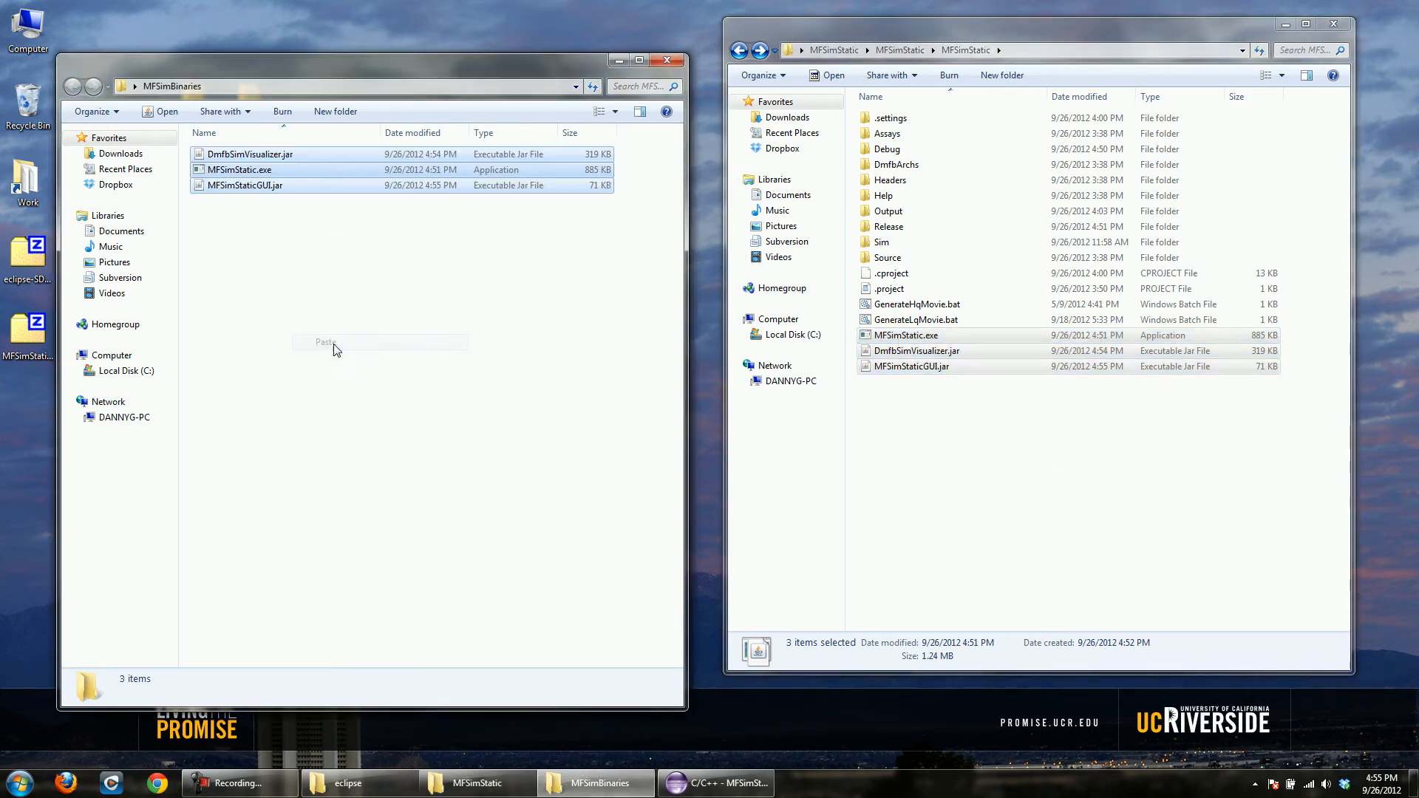
{"action": "left_click", "coordinate": [495, 310]}
{"action": "left_click", "coordinate": [977, 445]}
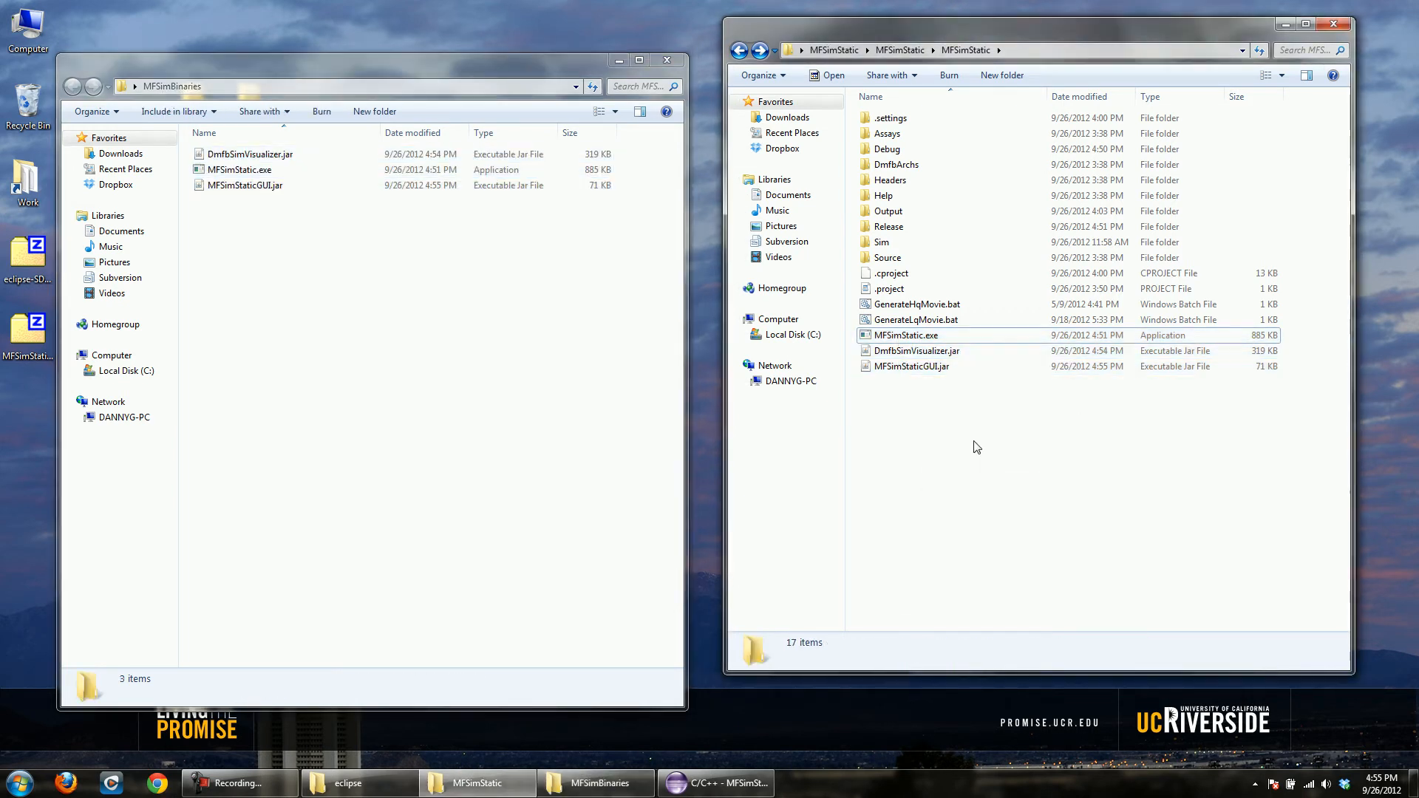
- Check the contents of the project's Assays and DmfbArchs folders and copy both folders into MFSimBinaries
{"action": "double_click", "coordinate": [891, 135]}
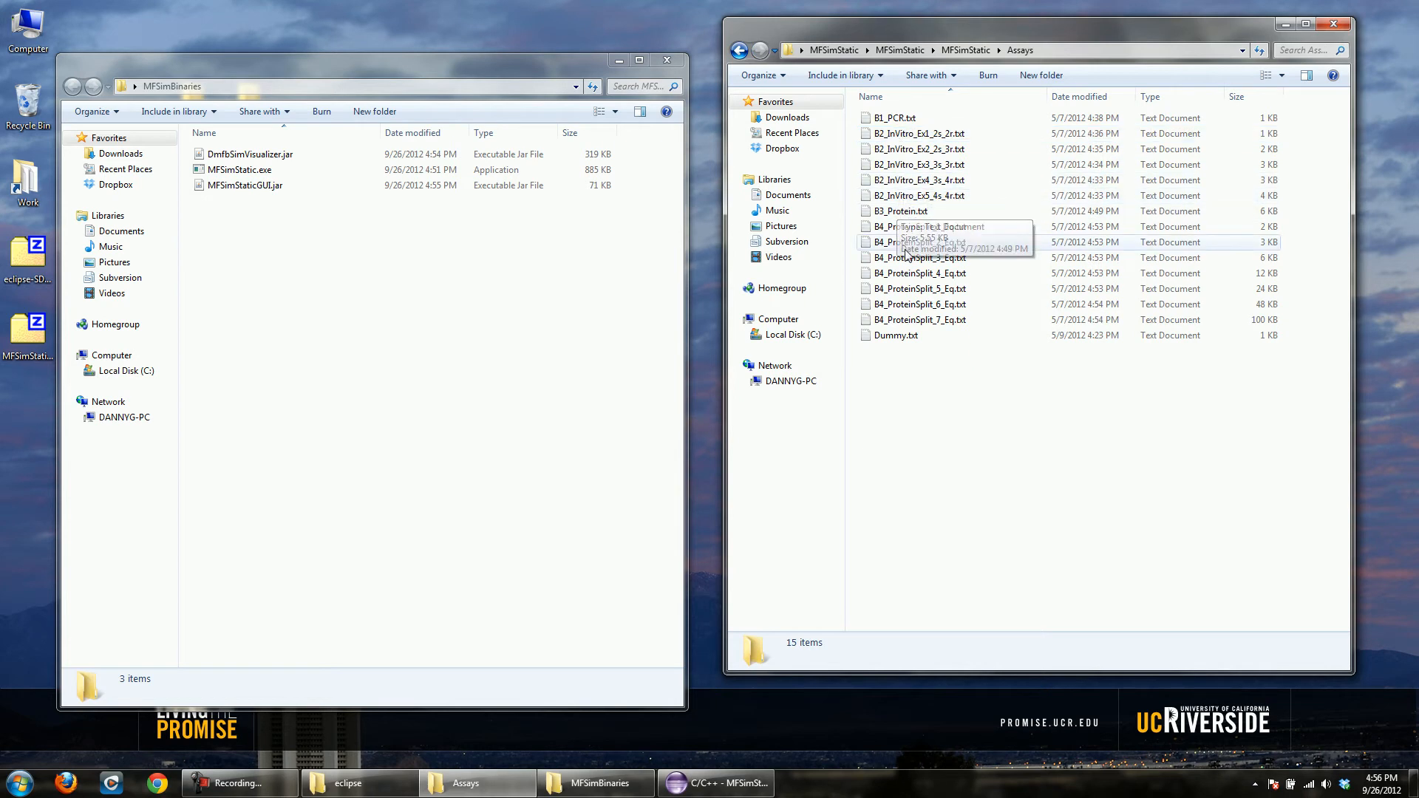
{"action": "left_click", "coordinate": [739, 50]}
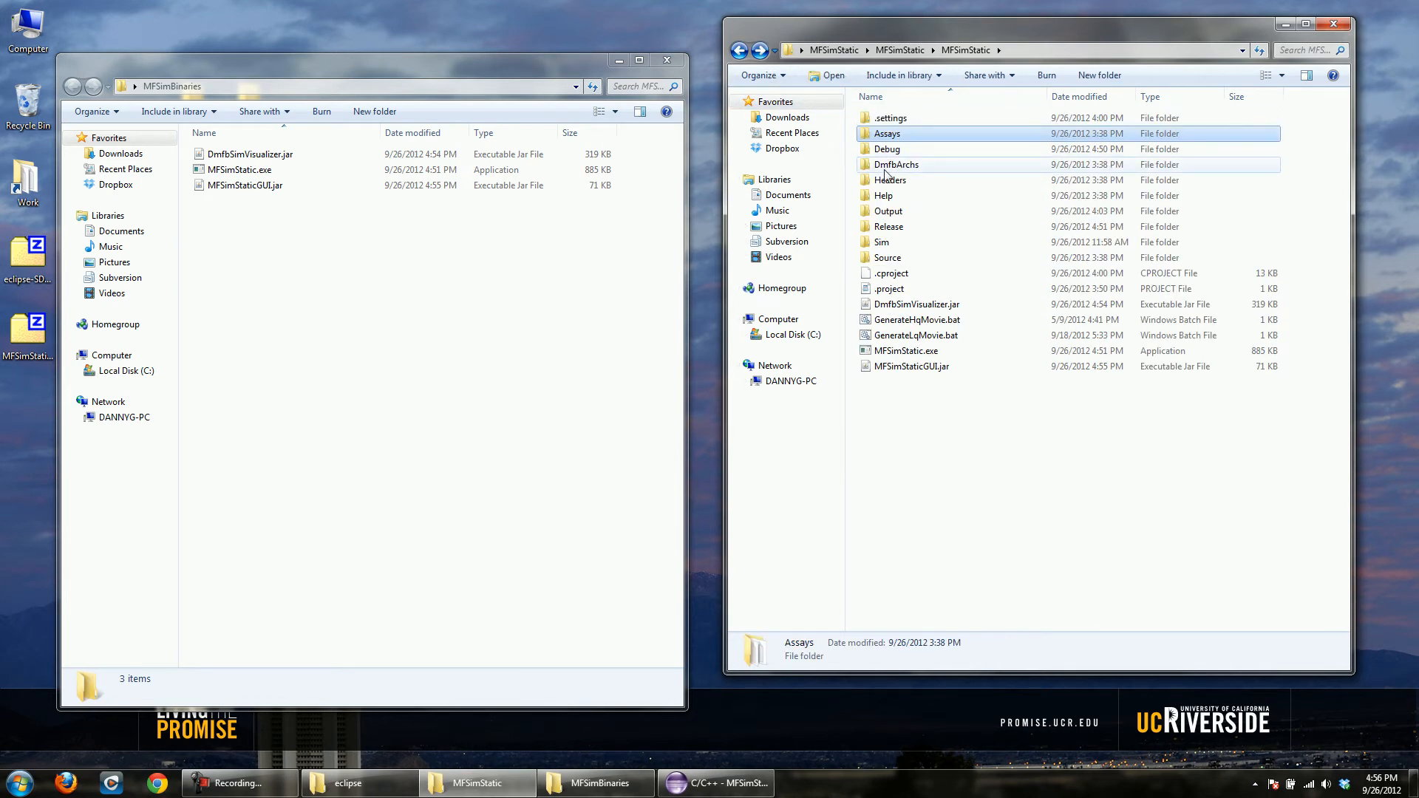
{"action": "double_click", "coordinate": [891, 165]}
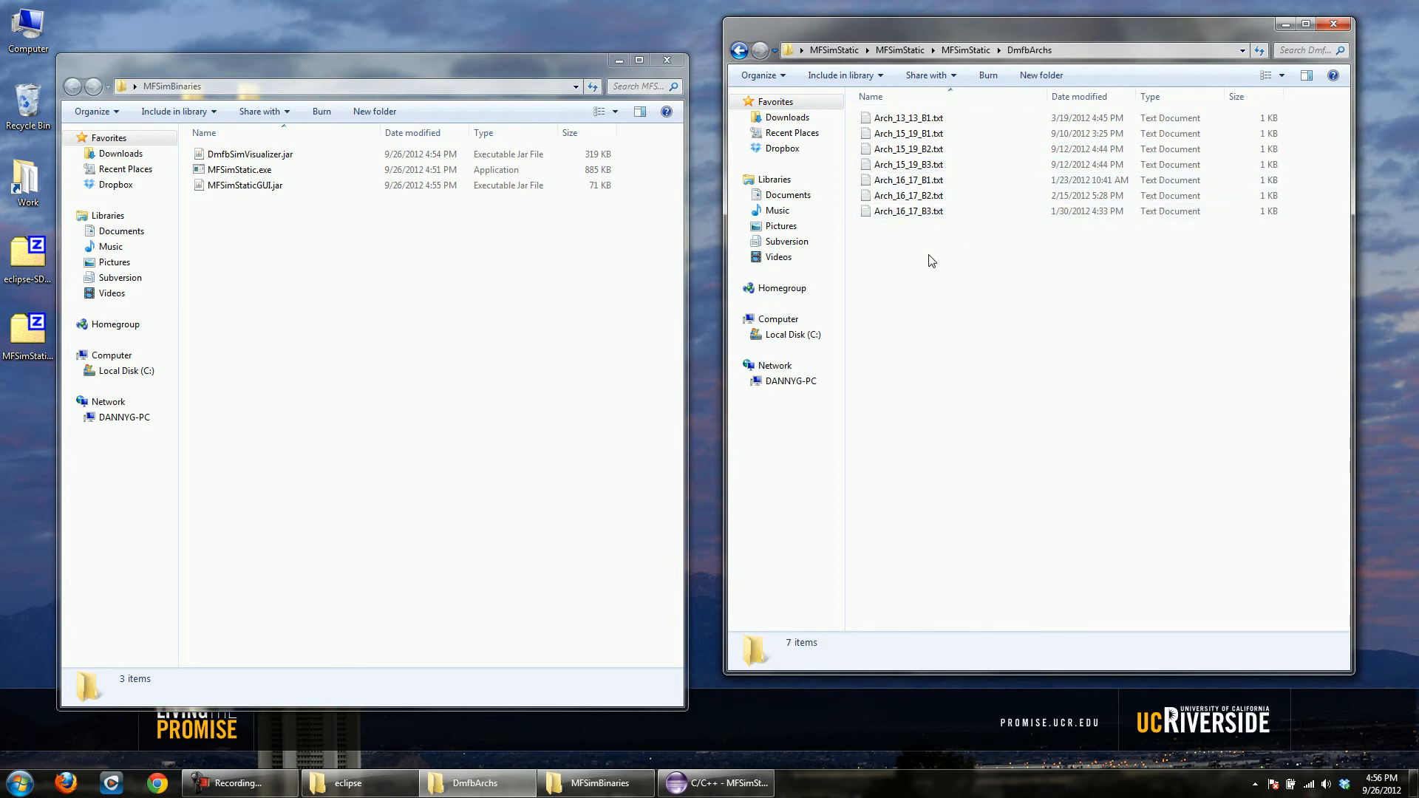
{"action": "left_click", "coordinate": [739, 51]}
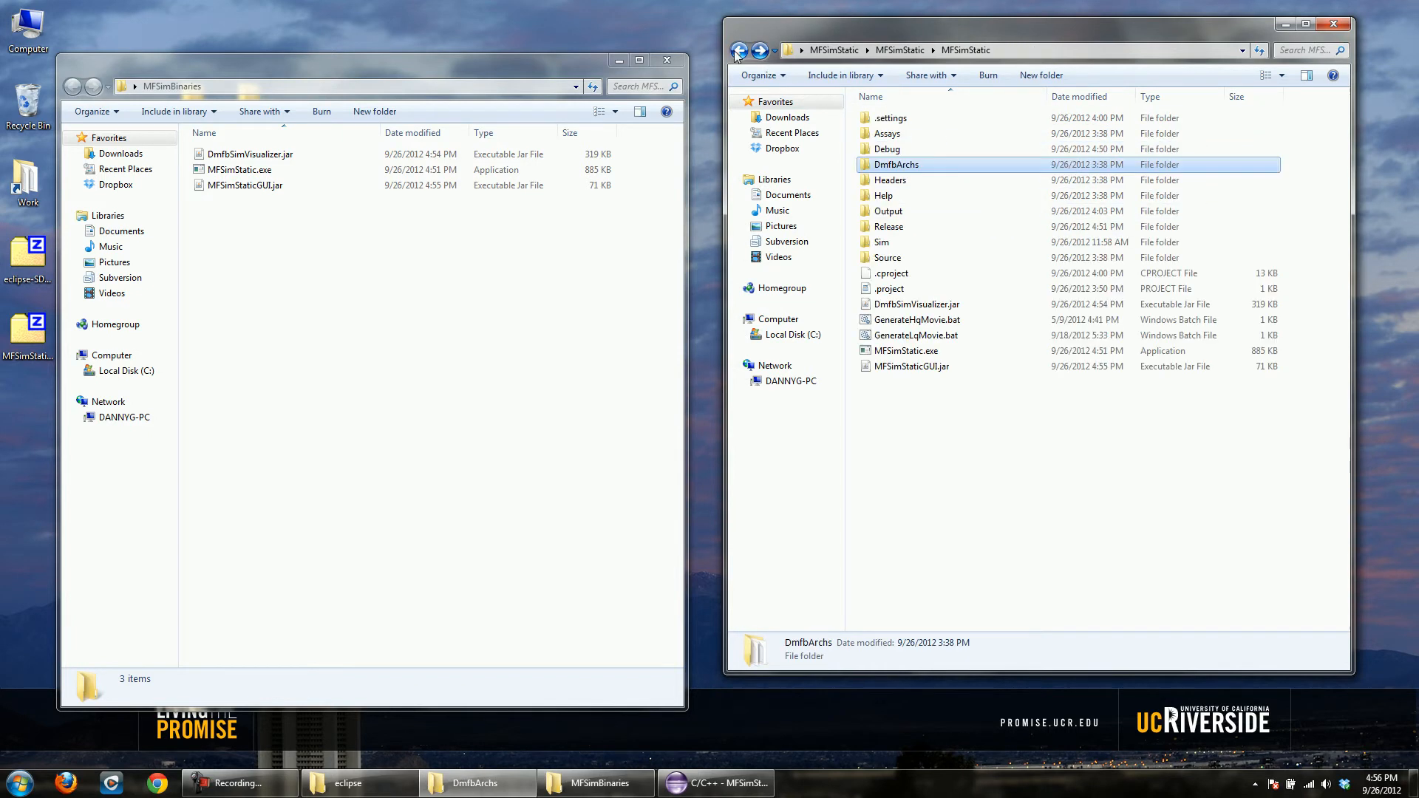
{"action": "left_click", "coordinate": [873, 136], "text": "ctrl"}
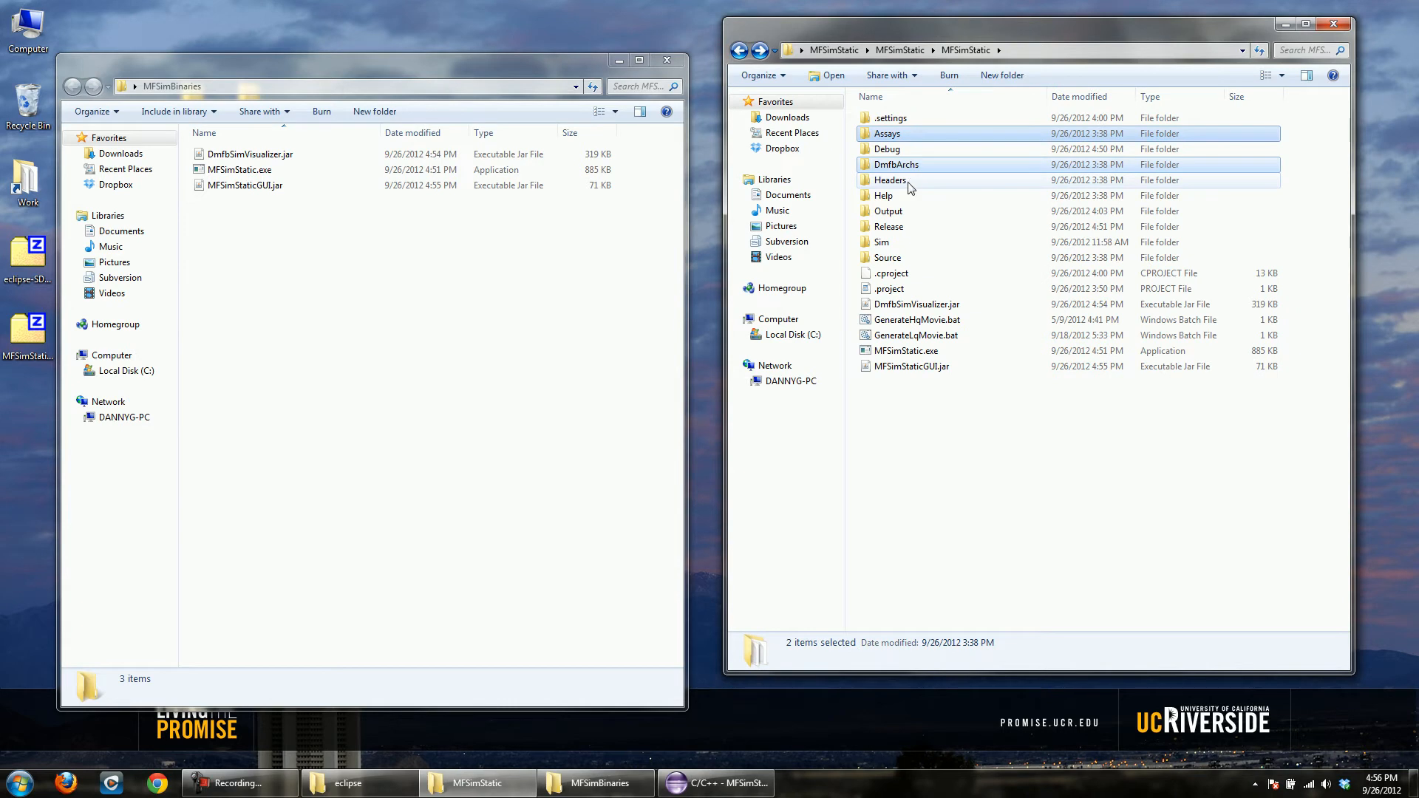
{"action": "left_click", "coordinate": [255, 273]}
{"action": "key", "text": "ctrl+v"}
{"action": "left_click", "coordinate": [517, 238]}
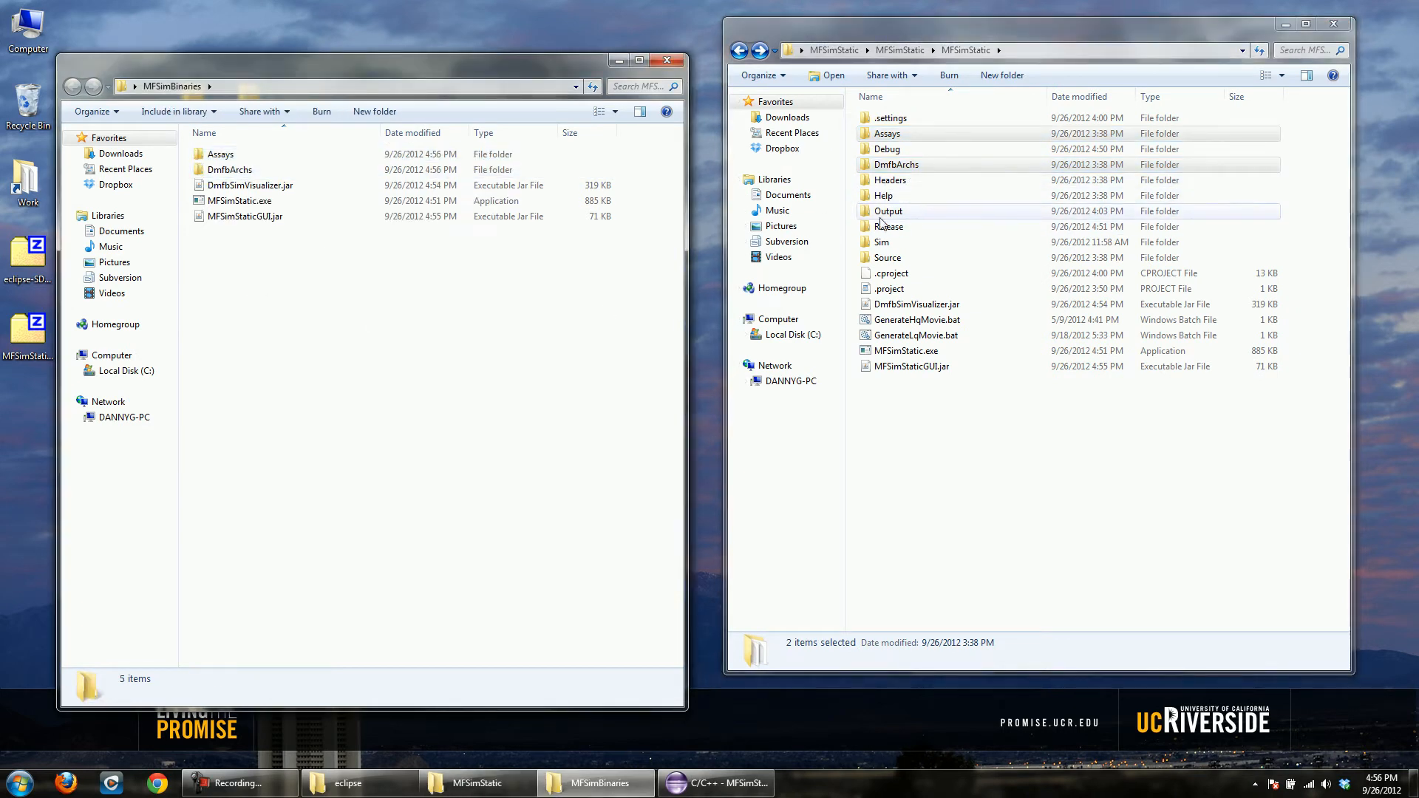
- Copy the Output and Sim folders from the project folder into MFSimBinaries
{"action": "left_click", "coordinate": [893, 242]}
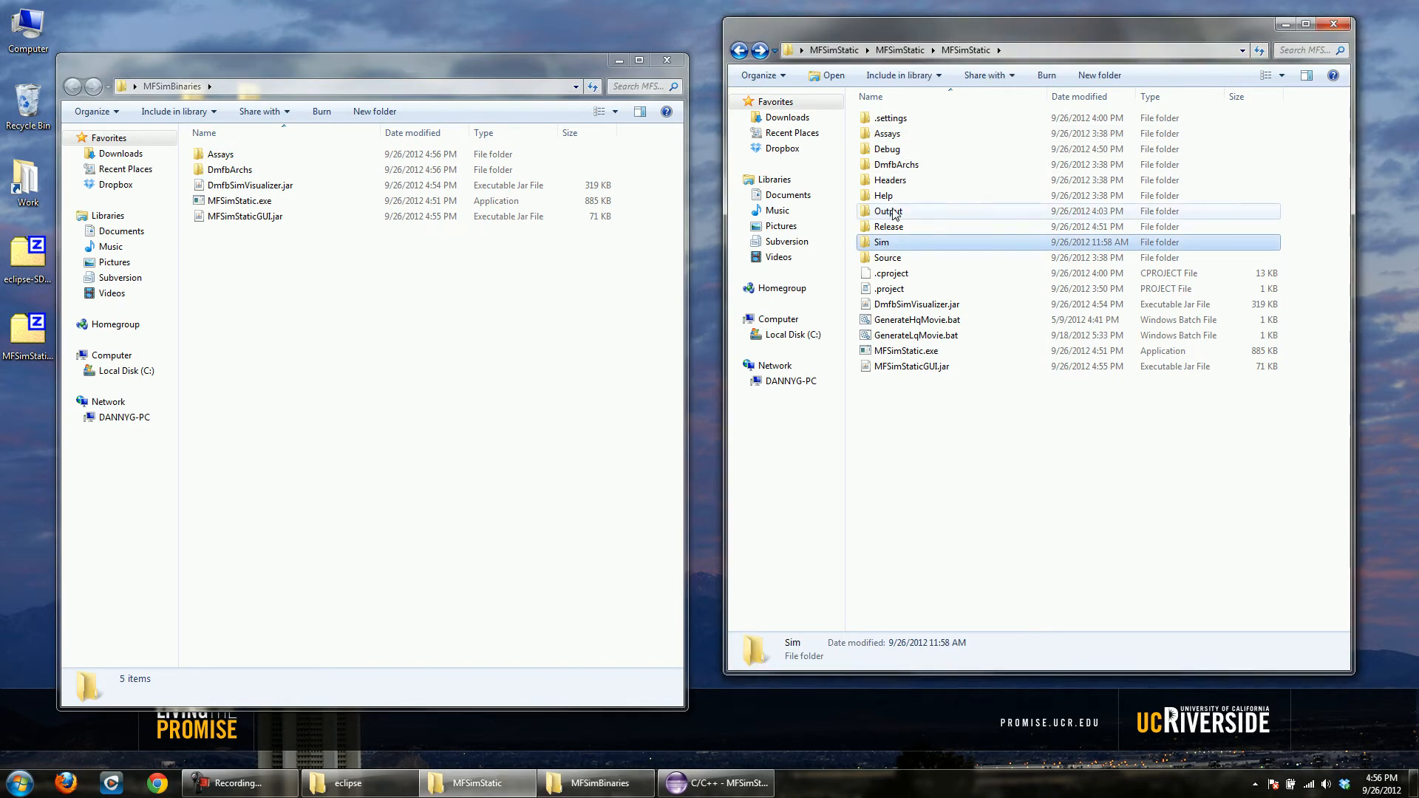
{"action": "left_click", "coordinate": [894, 213]}
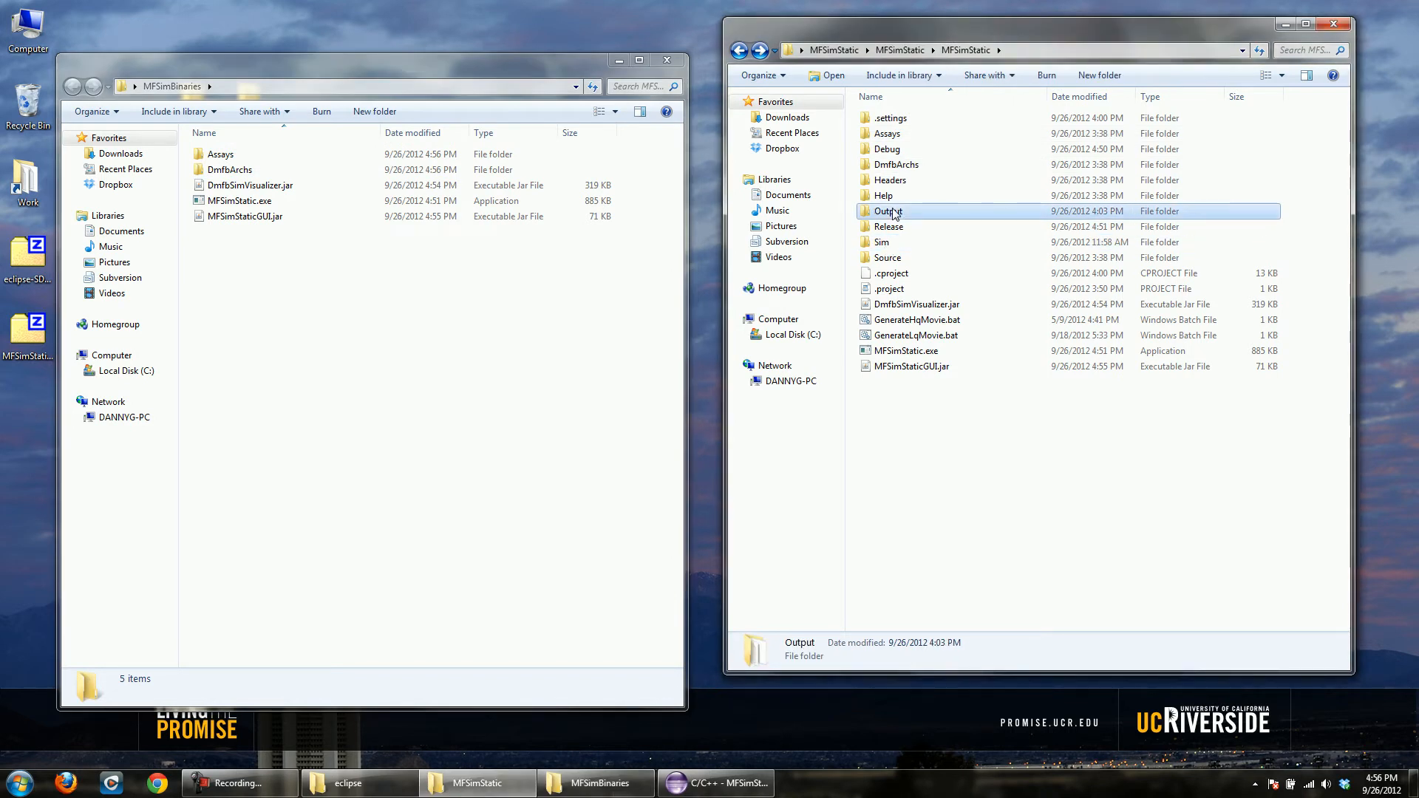
{"action": "left_click", "coordinate": [242, 252]}
{"action": "key", "text": "ctrl+v"}
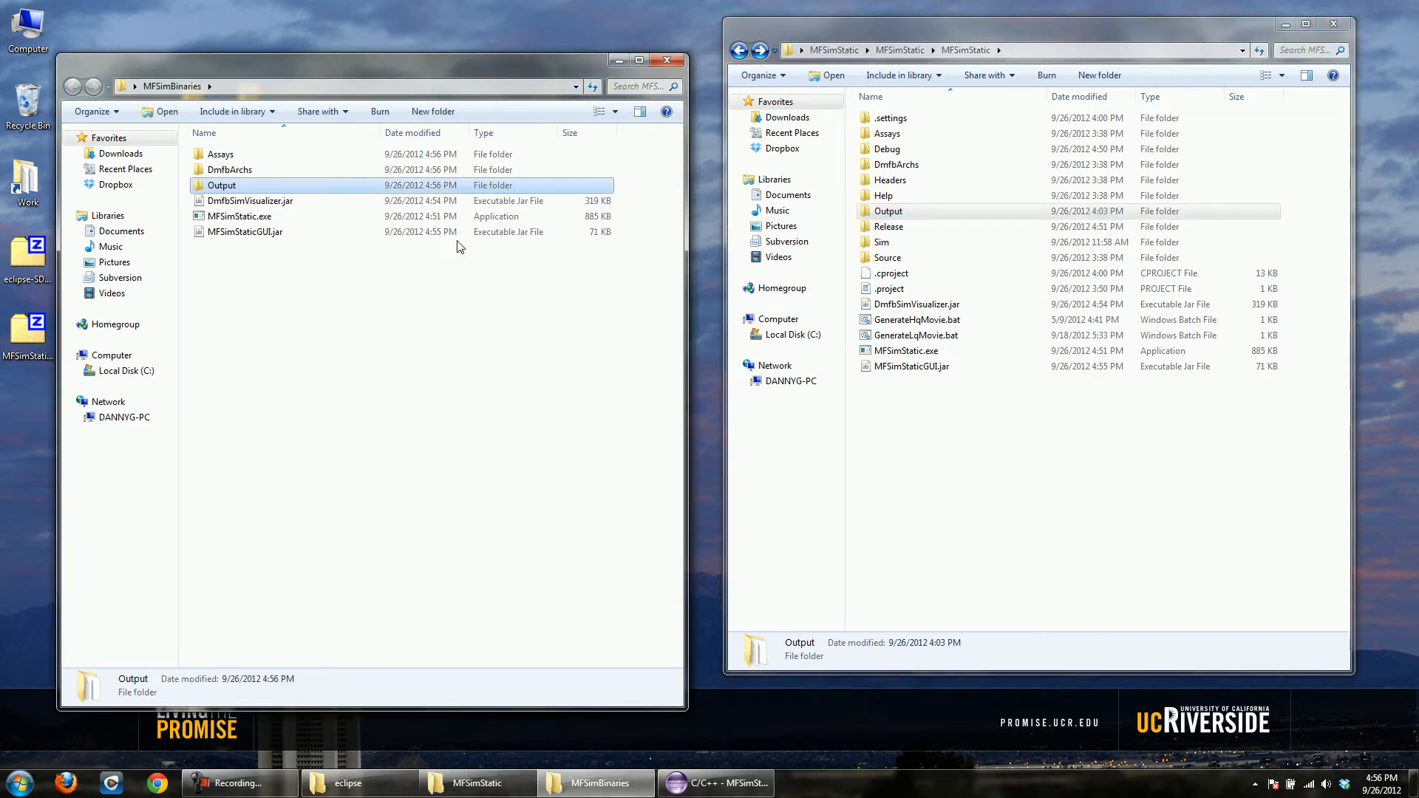
{"action": "left_click", "coordinate": [886, 244]}
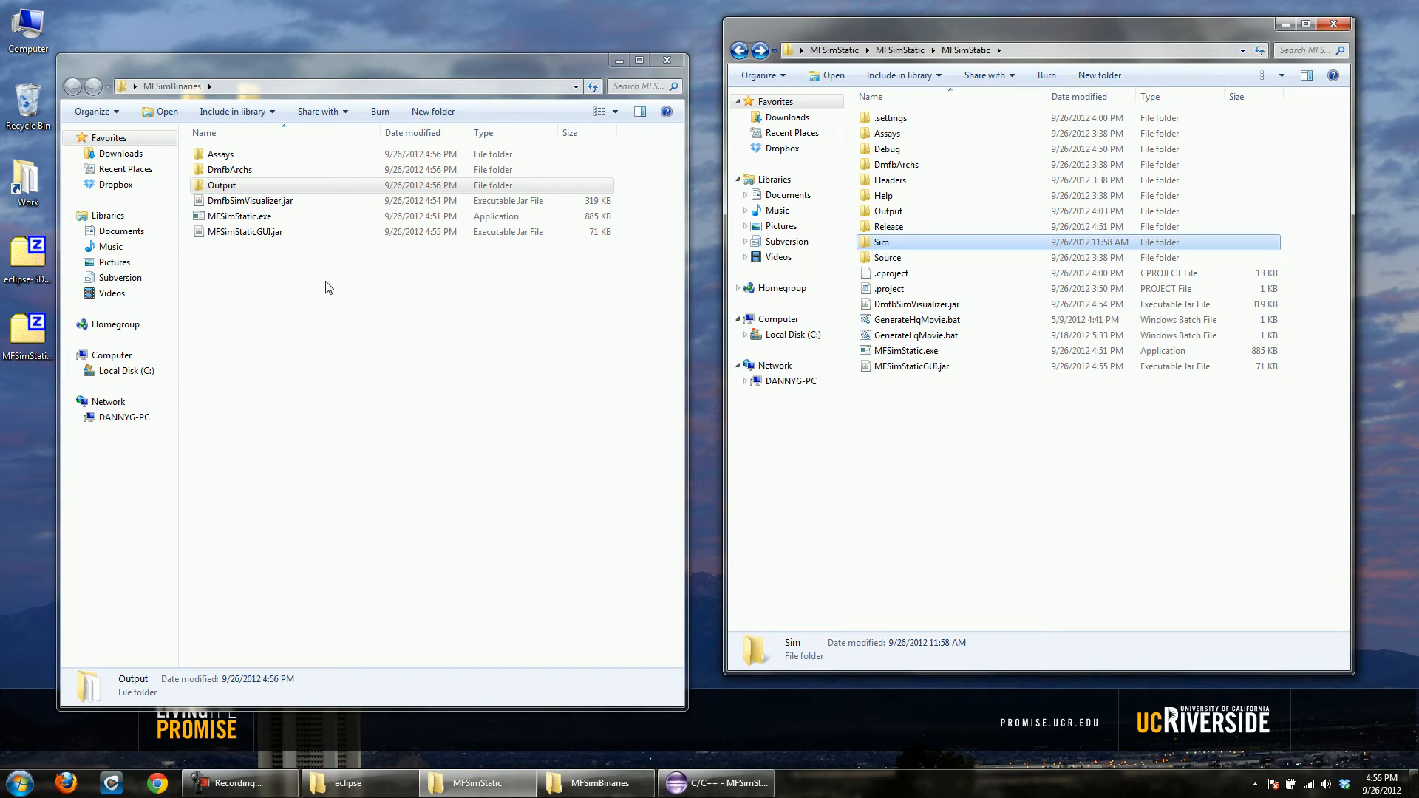
{"action": "left_click", "coordinate": [236, 289]}
{"action": "key", "text": "ctrl+v"}
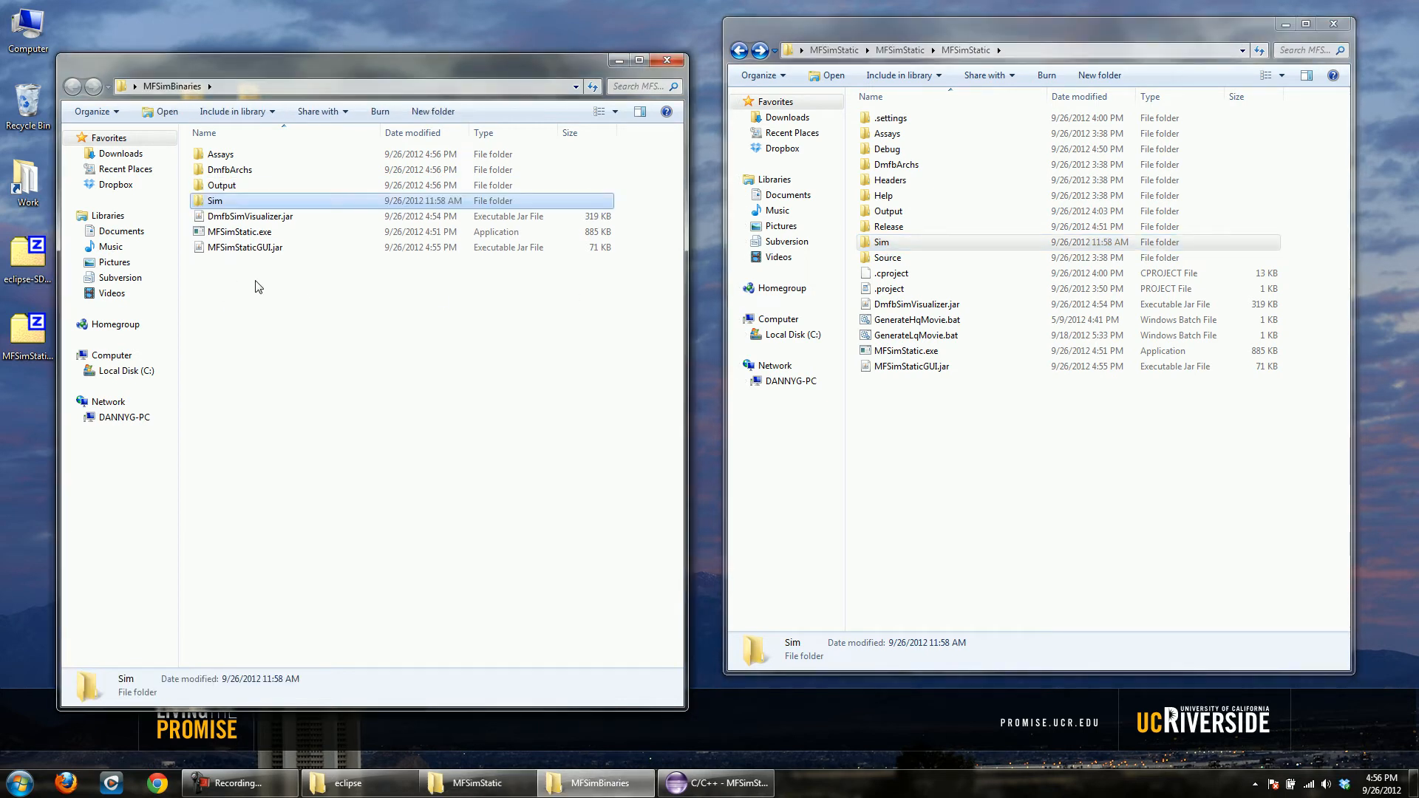
{"action": "left_click", "coordinate": [259, 287]}
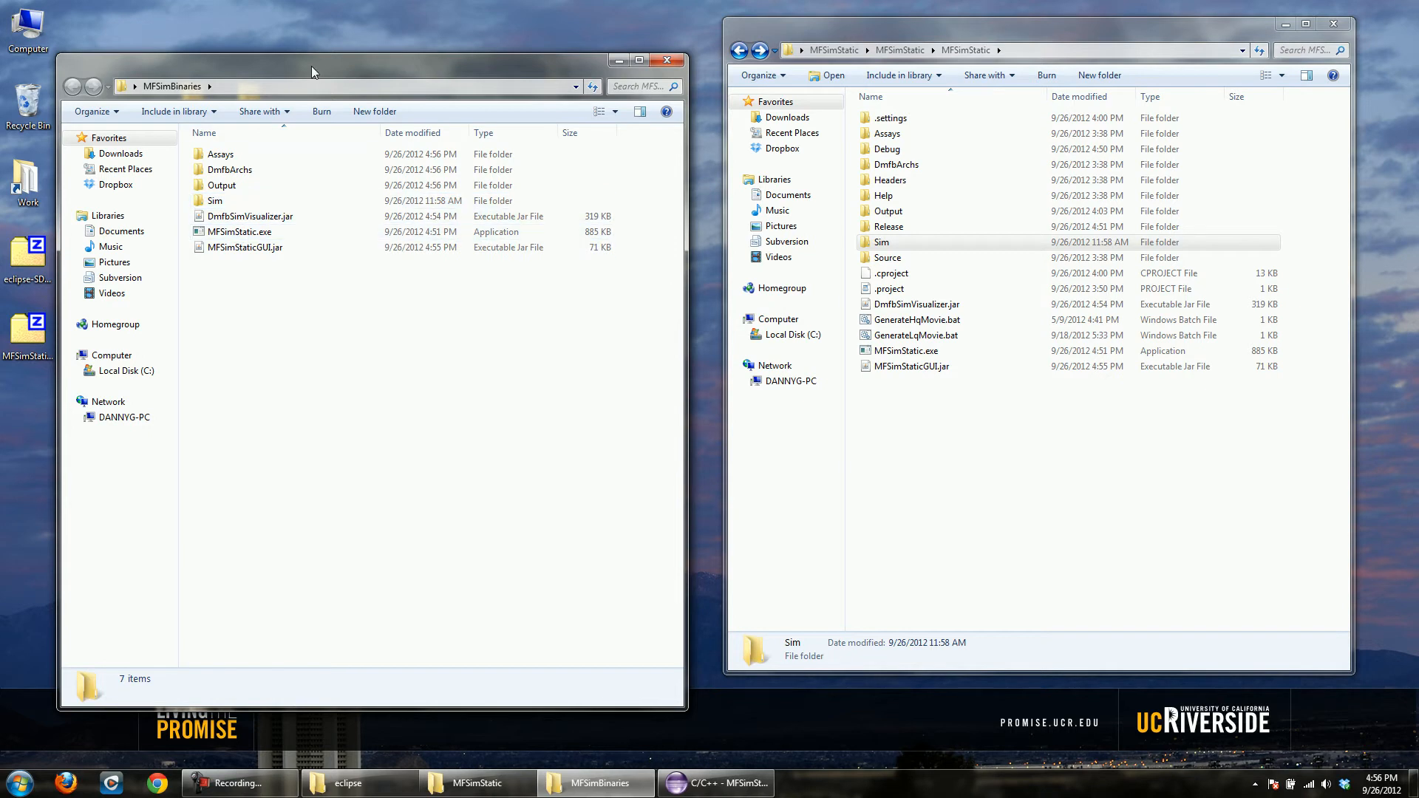
{"action": "left_click_drag", "start_coordinate": [310, 74], "coordinate": [308, 52]}
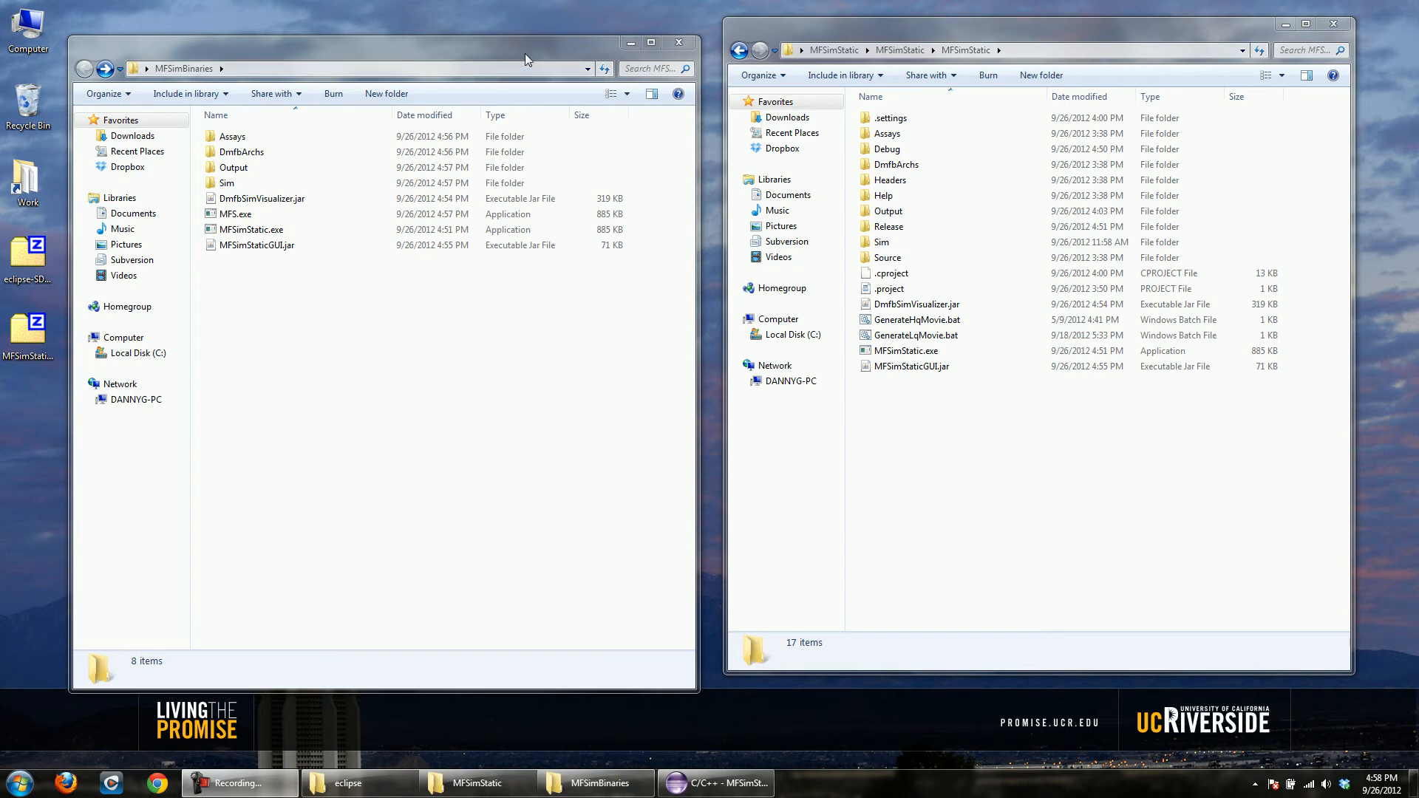
- Create a subfolder named MFSimStatic inside MFSimBinaries
{"action": "right_click", "coordinate": [246, 298]}
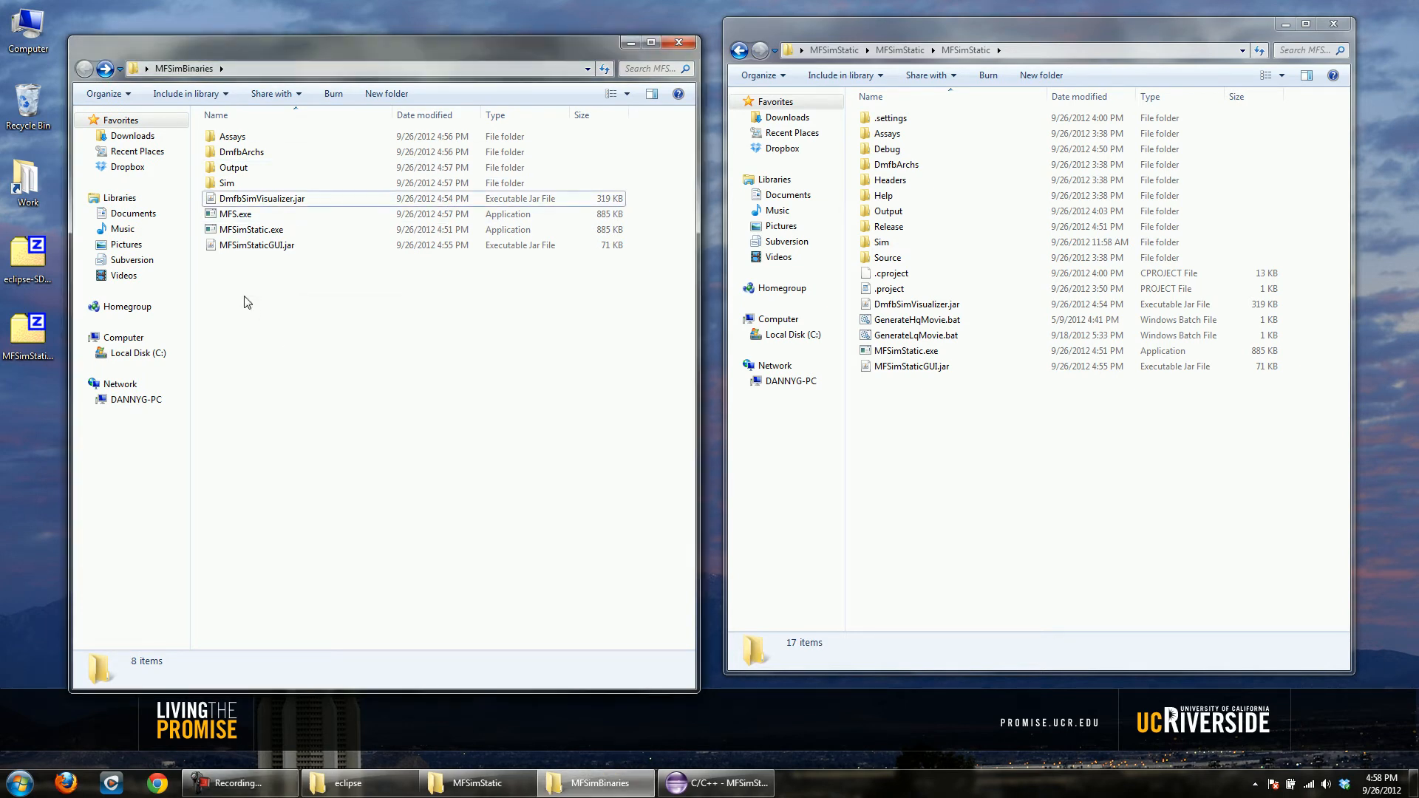
{"action": "mouse_move", "coordinate": [317, 518]}
{"action": "left_click", "coordinate": [474, 515]}
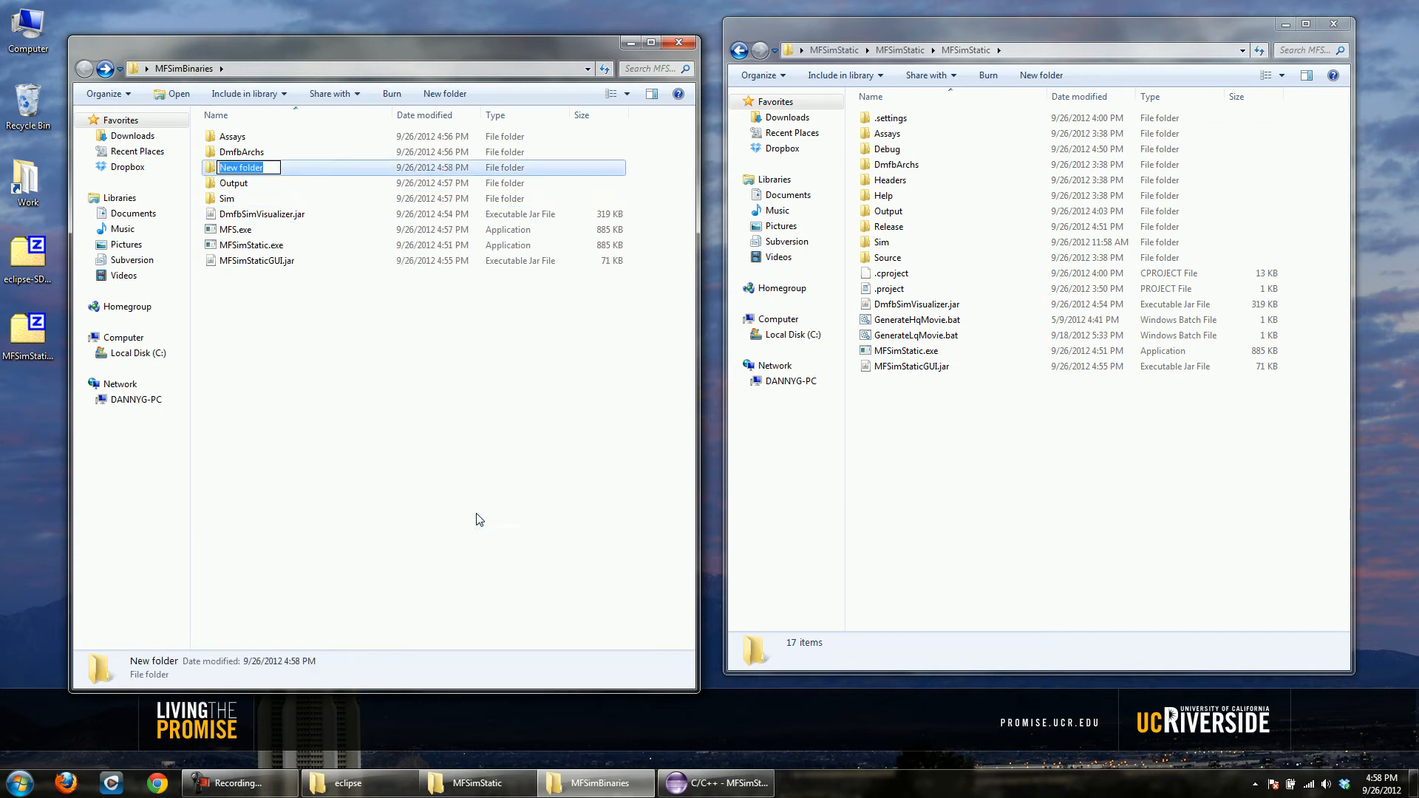
{"action": "type", "text": "MFSimStatic"}
{"action": "key", "text": "Return"}
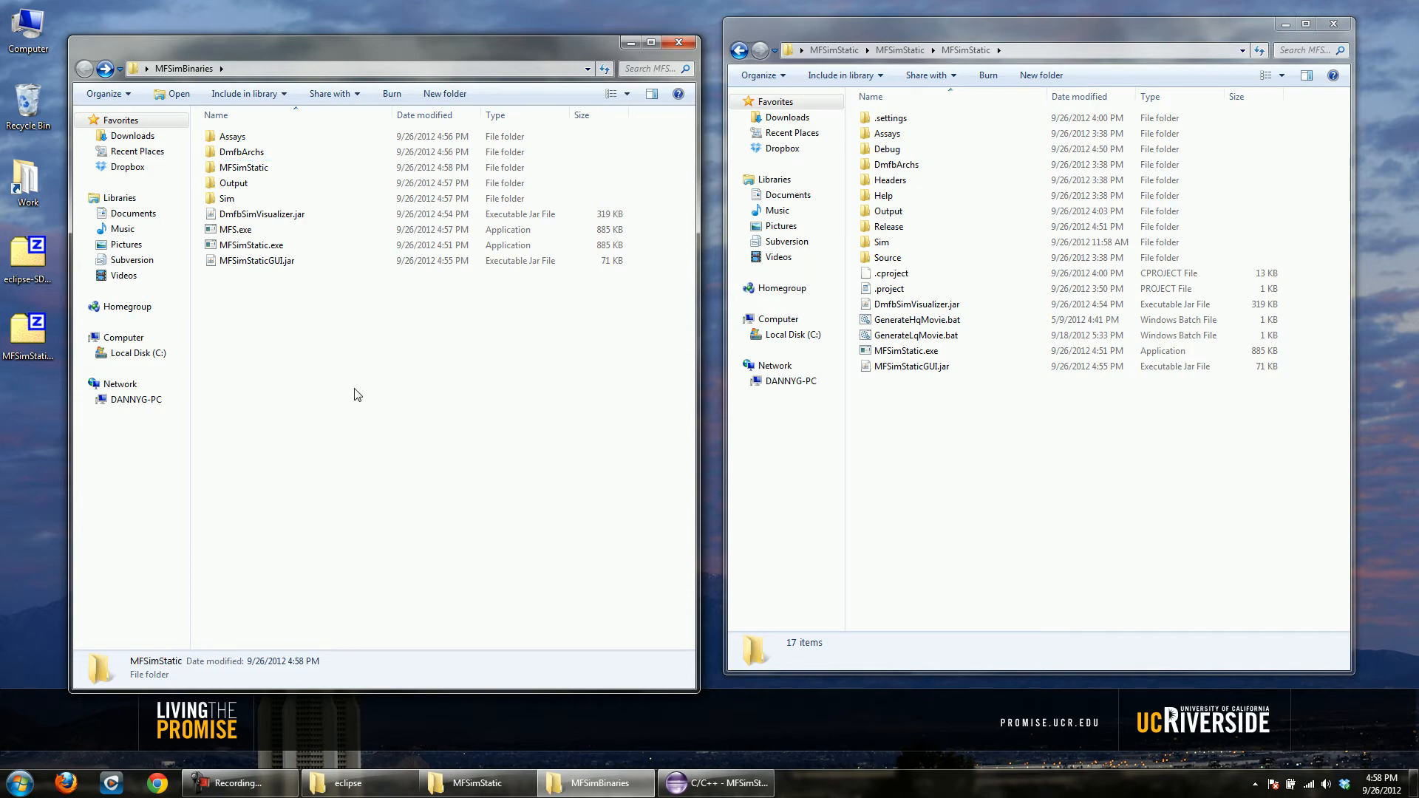
- Move all other files and folders in MFSimBinaries into its MFSimStatic subfolder
{"action": "left_click", "coordinate": [235, 138]}
{"action": "key", "text": "ctrl+a"}
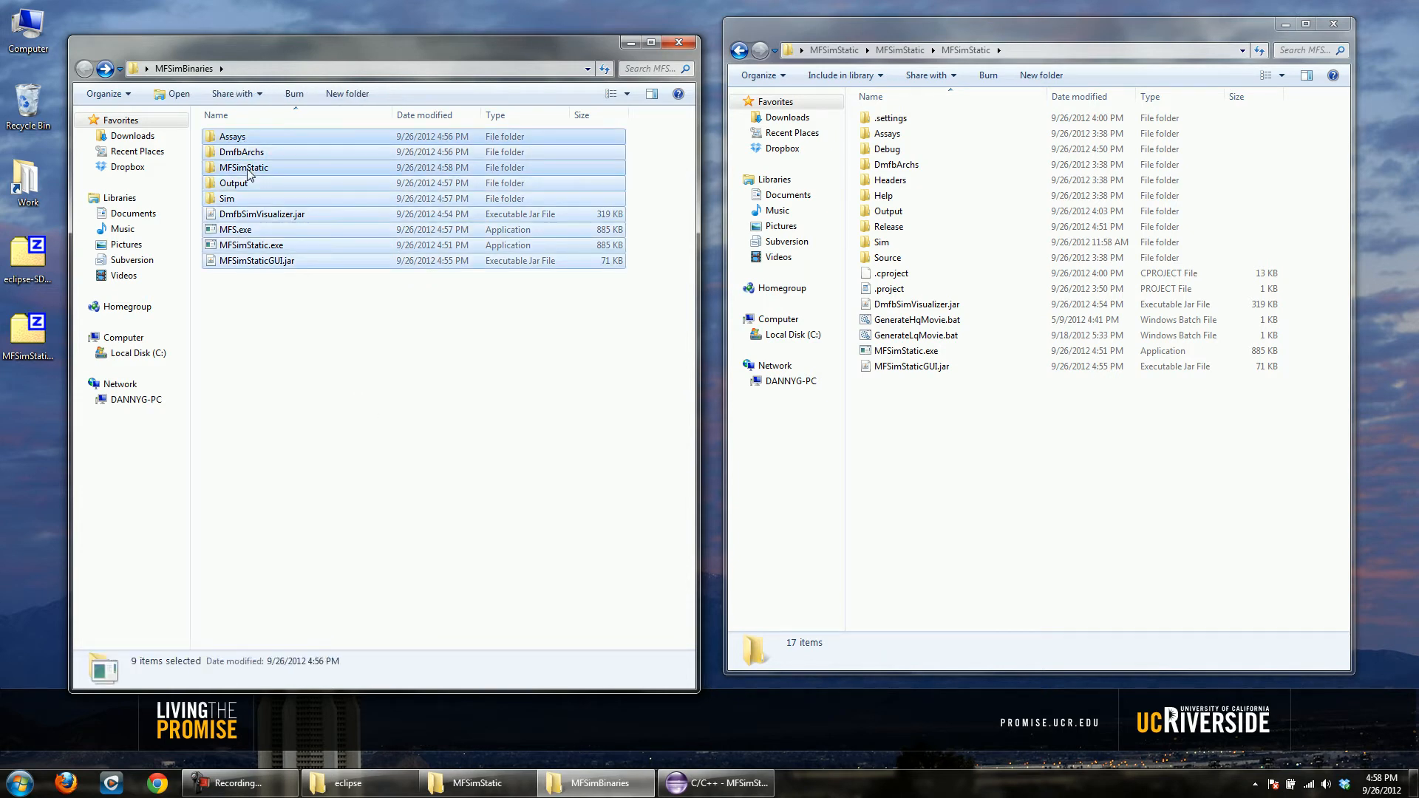
{"action": "left_click_drag", "start_coordinate": [247, 175], "coordinate": [246, 174]}
- Create a subfolder named Shared inside MFSimBinaries, next to MFSimStatic
{"action": "right_click", "coordinate": [239, 169]}
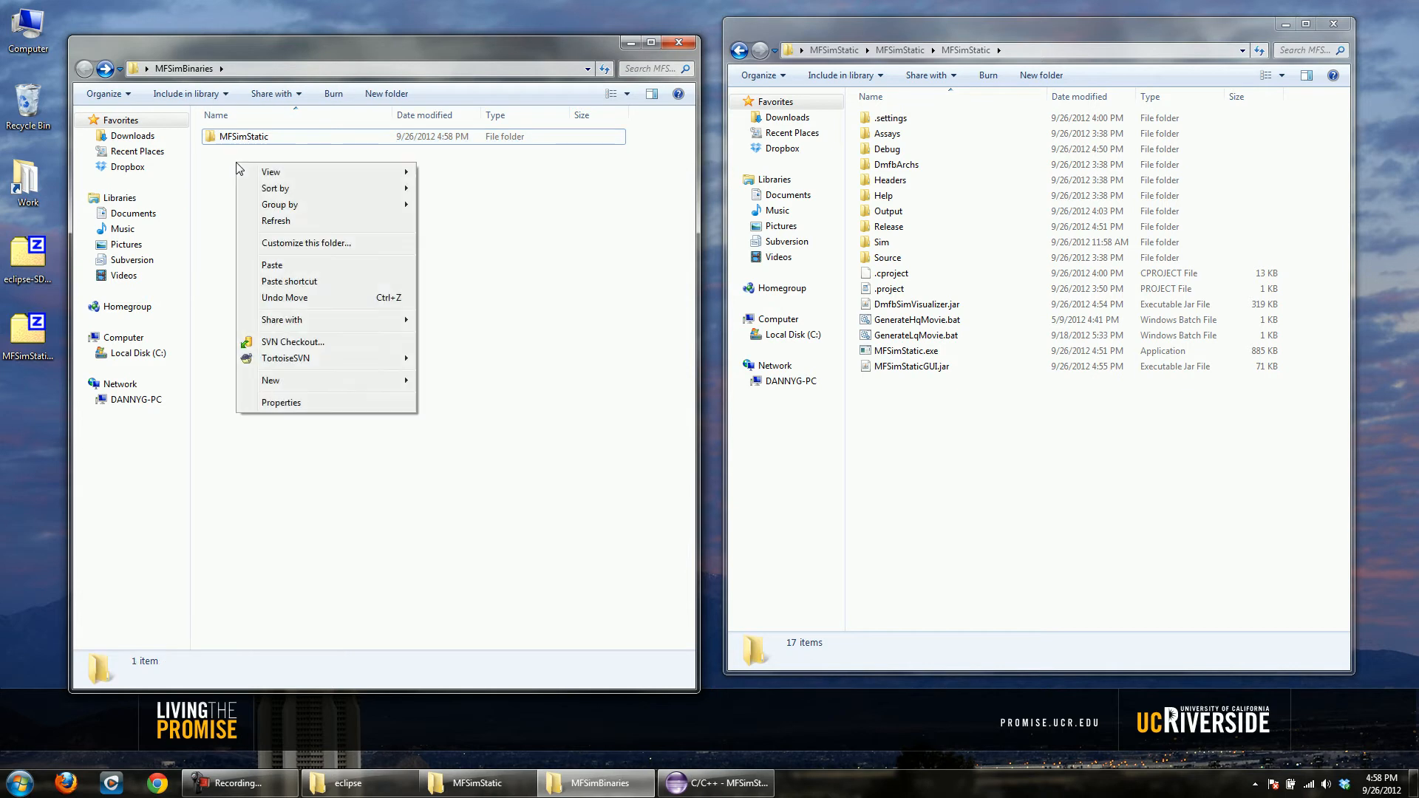
{"action": "mouse_move", "coordinate": [403, 388]}
{"action": "left_click", "coordinate": [450, 380]}
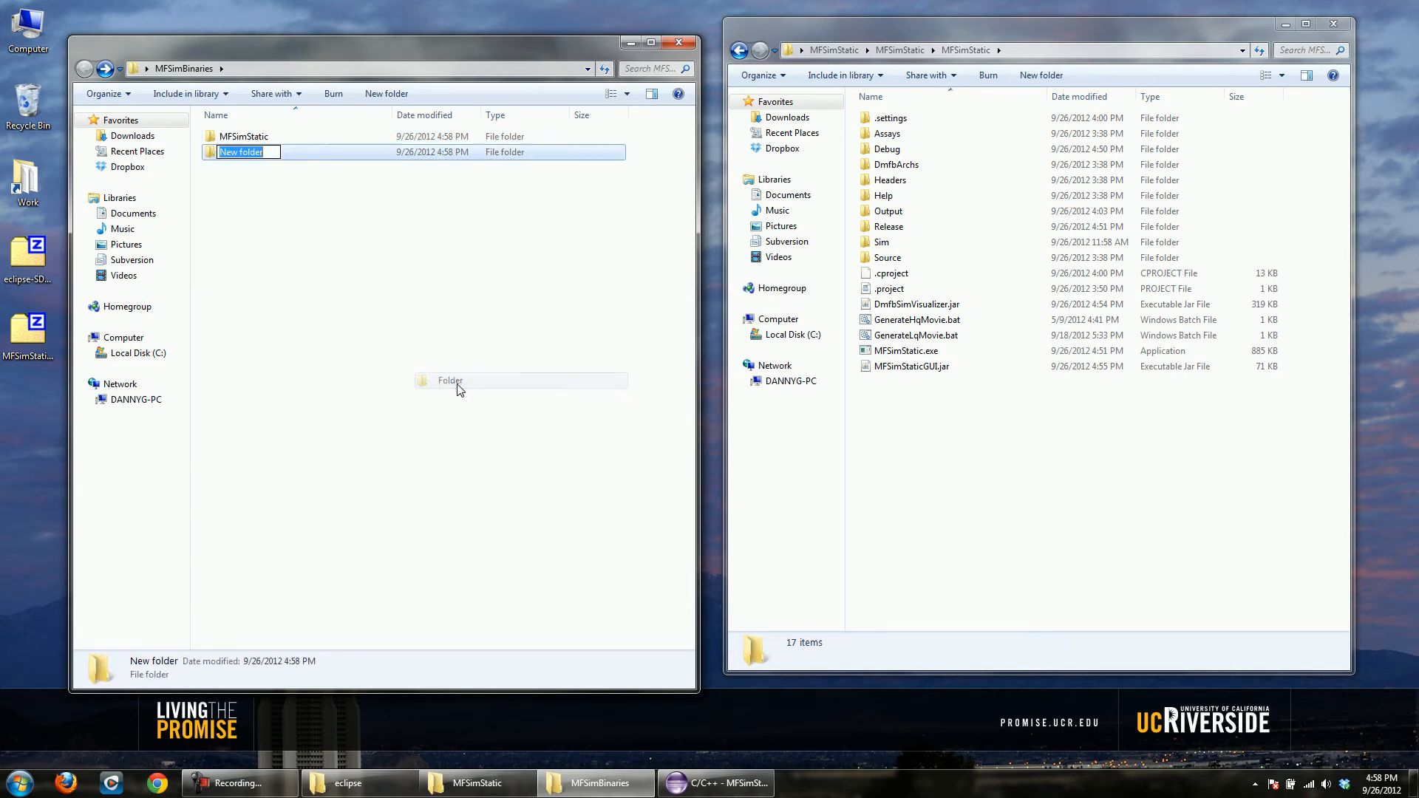
{"action": "key", "text": "Return"}
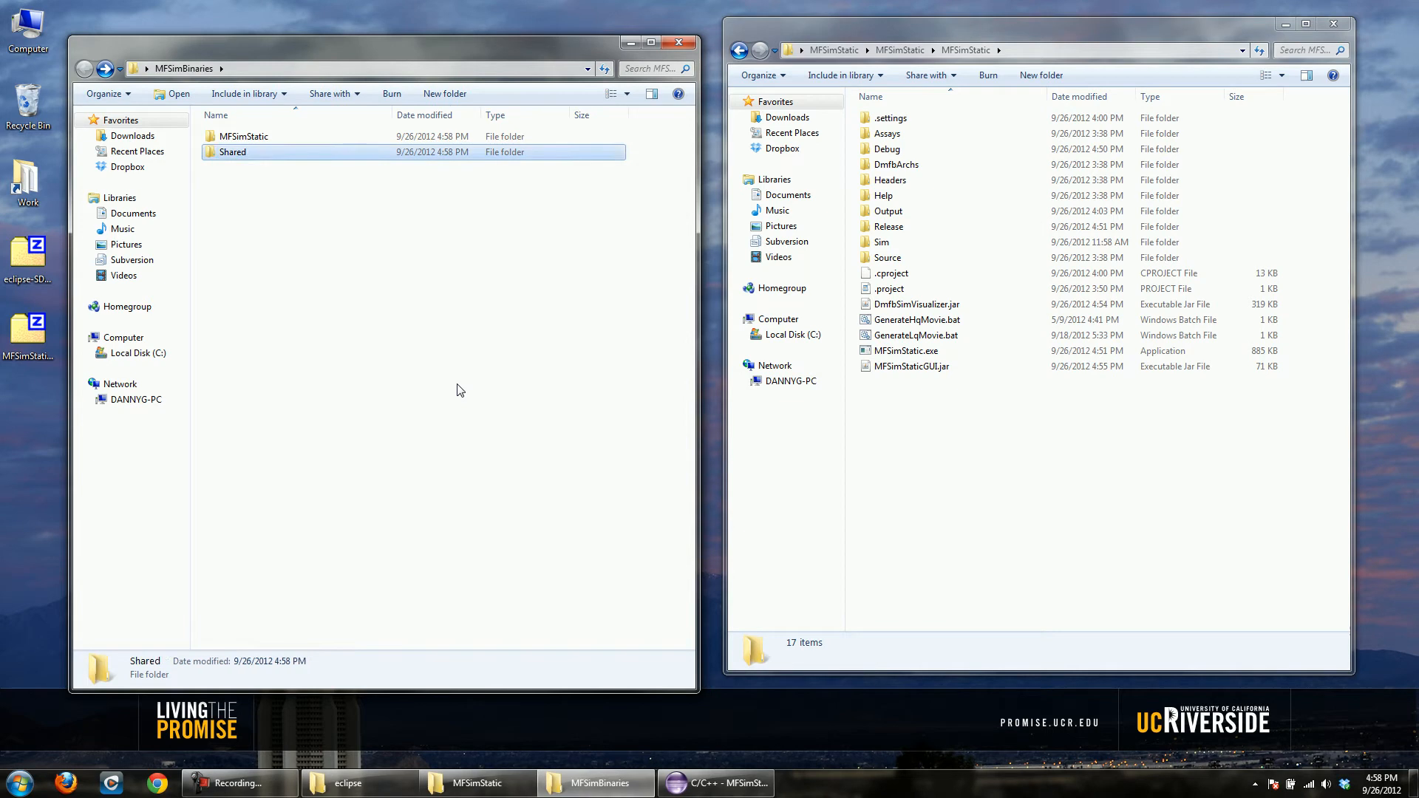
- Copy the Graphviz folder and mencoder.exe from the workspace's Shared folder into the Shared folder of MFSimBinaries
{"action": "left_click", "coordinate": [736, 53]}
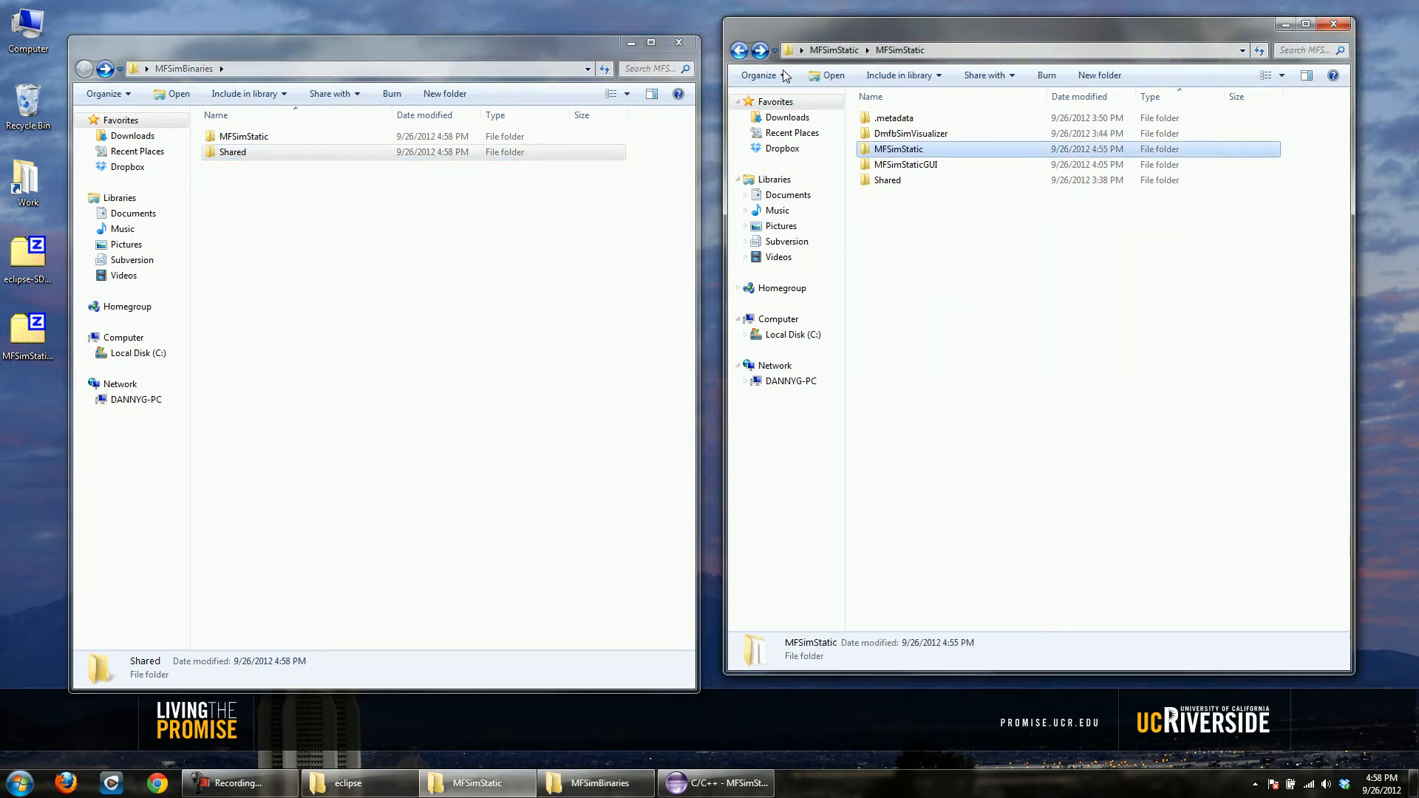
{"action": "left_click", "coordinate": [897, 184]}
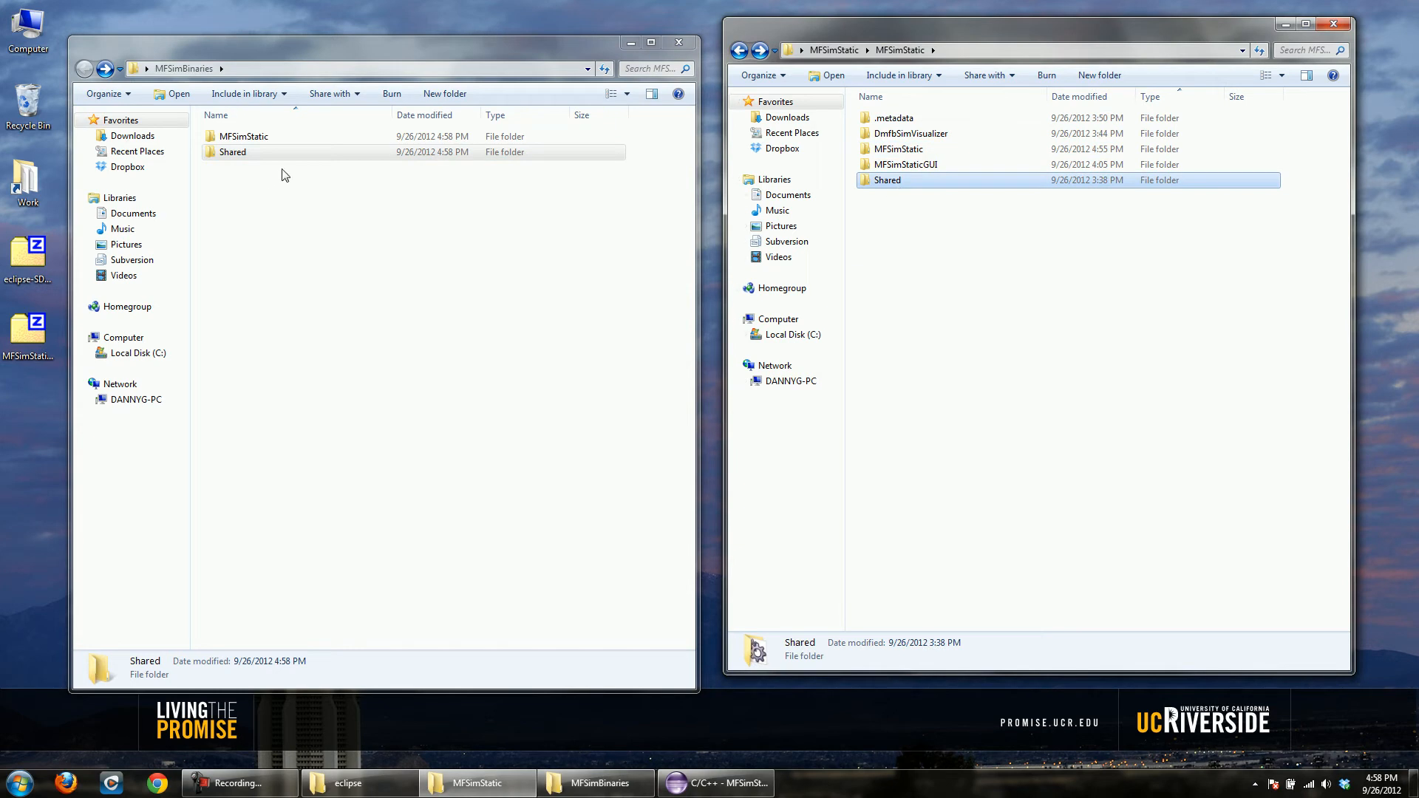
{"action": "double_click", "coordinate": [891, 183]}
{"action": "left_click", "coordinate": [886, 124]}
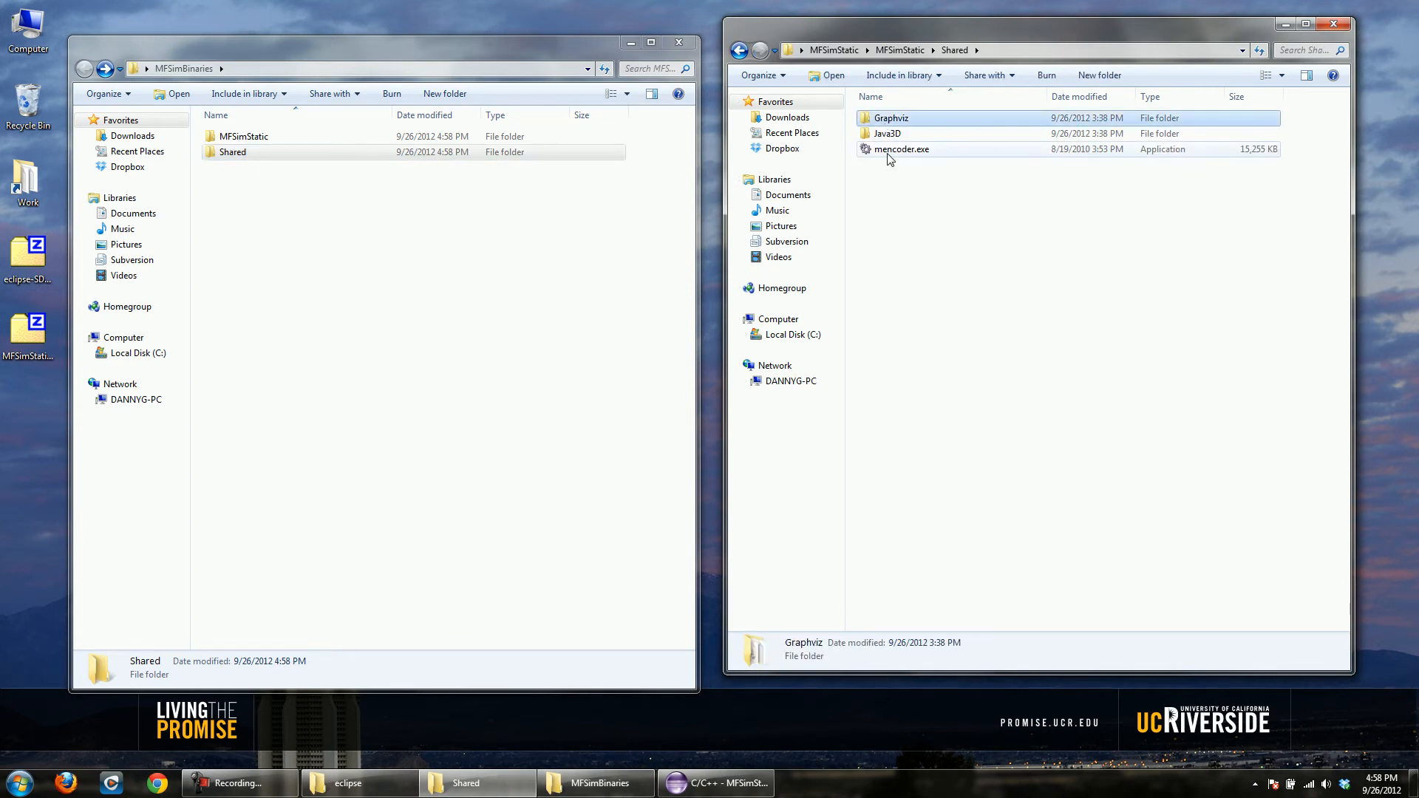
{"action": "left_click", "coordinate": [889, 150], "text": "ctrl"}
{"action": "double_click", "coordinate": [299, 150]}
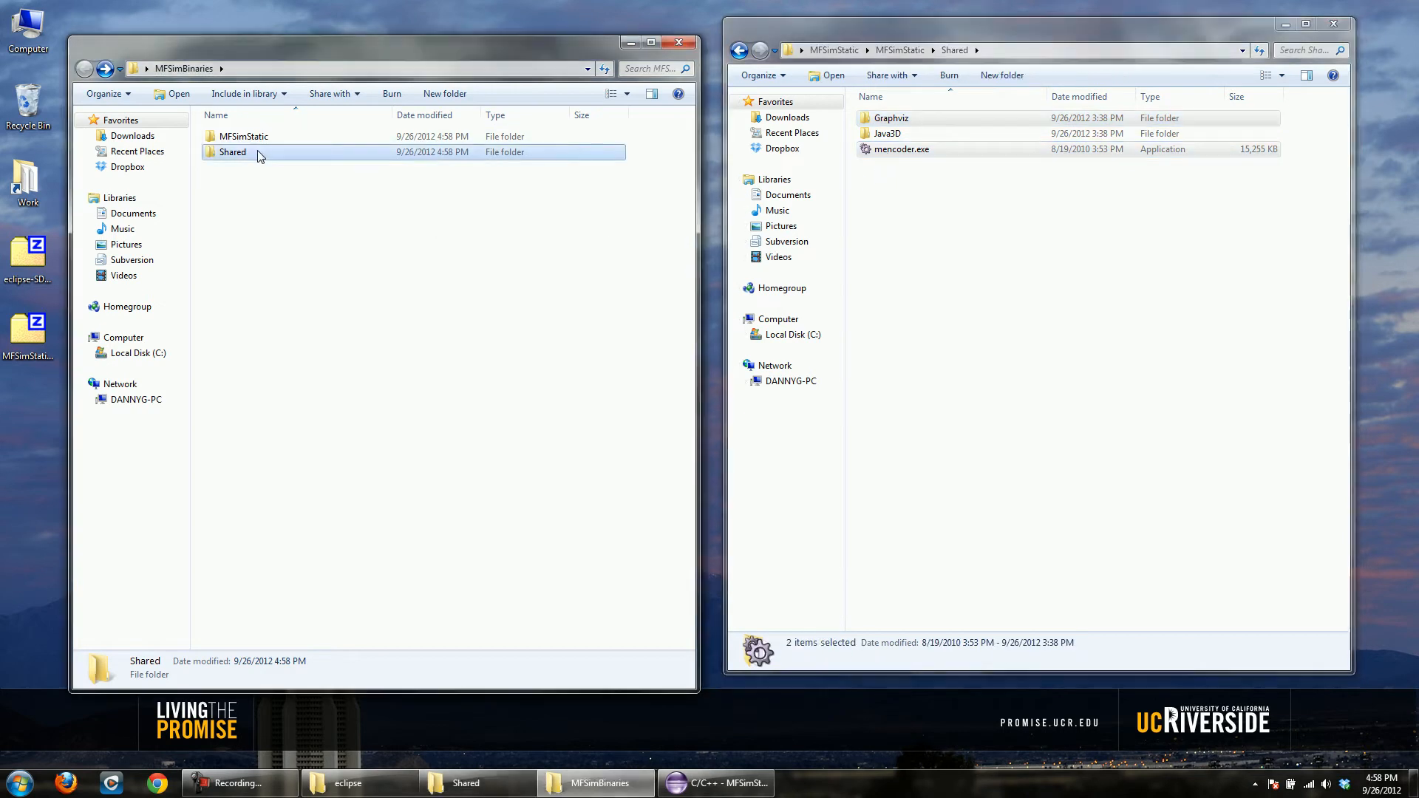
{"action": "key", "text": "ctrl+v"}
{"action": "left_click", "coordinate": [235, 181]}
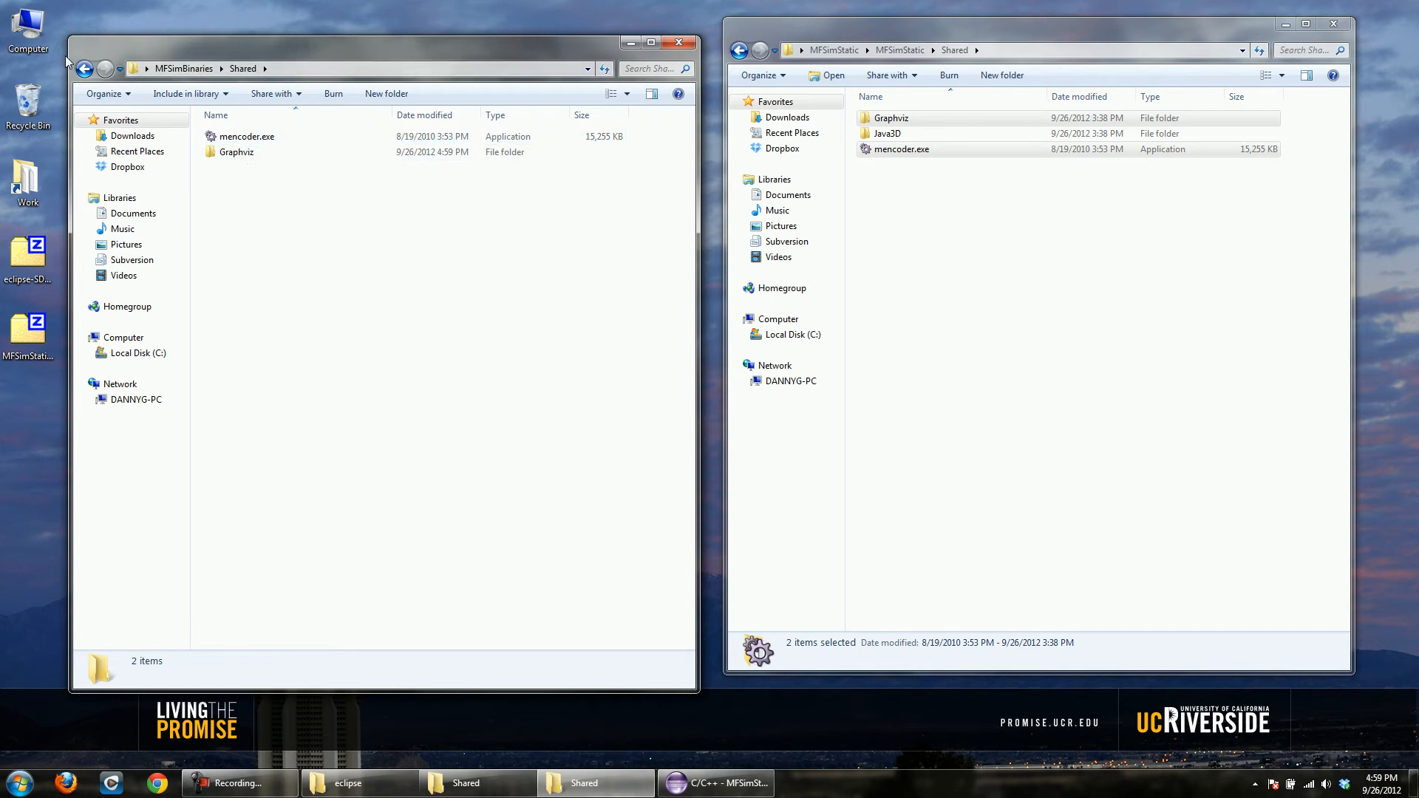
- Copy GenerateHqMovie.bat and GenerateLqMovie.bat from the workspace's MFSimStatic project folder into the MFSimStatic folder of MFSimBinaries
{"action": "left_click", "coordinate": [88, 69]}
{"action": "double_click", "coordinate": [242, 137]}
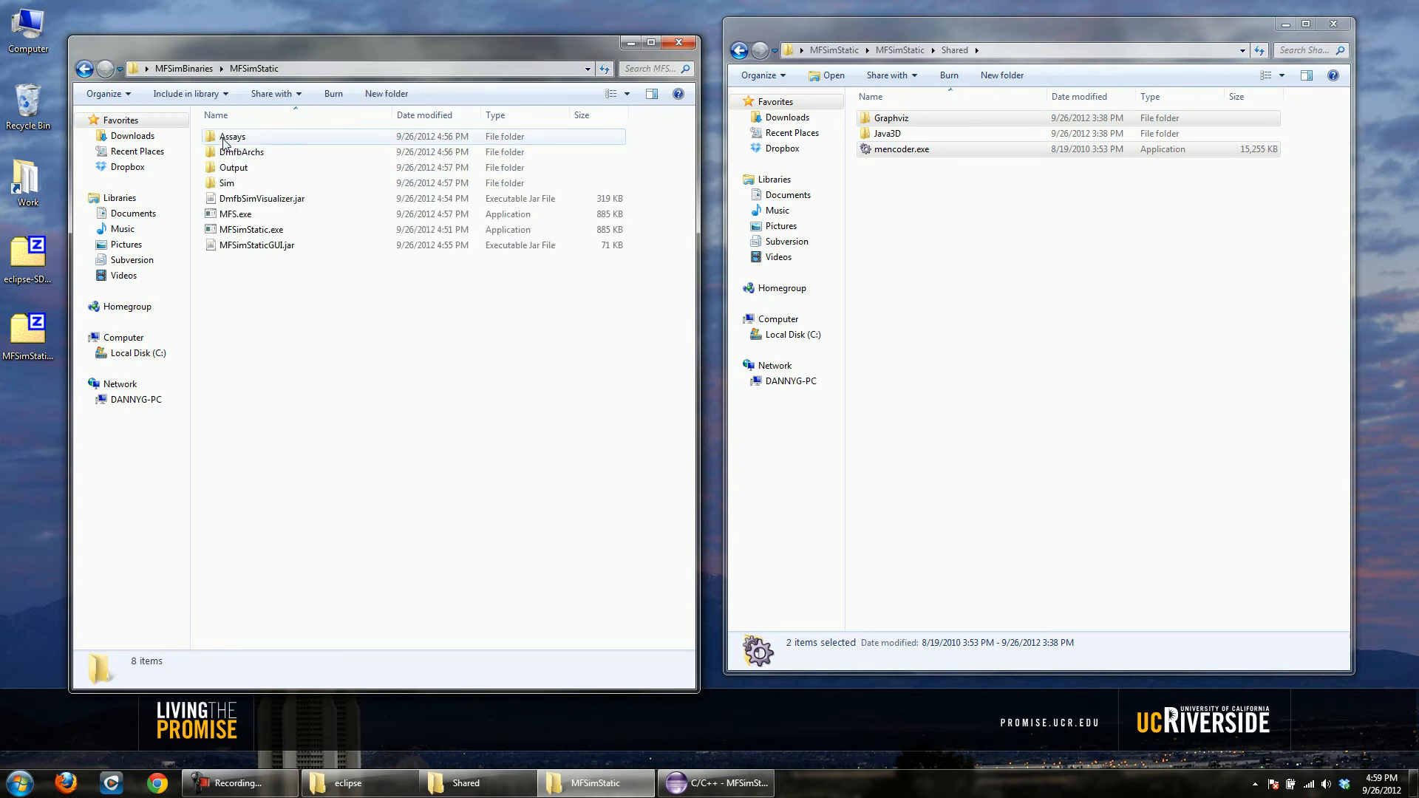
{"action": "left_click", "coordinate": [926, 241]}
{"action": "left_click", "coordinate": [739, 49]}
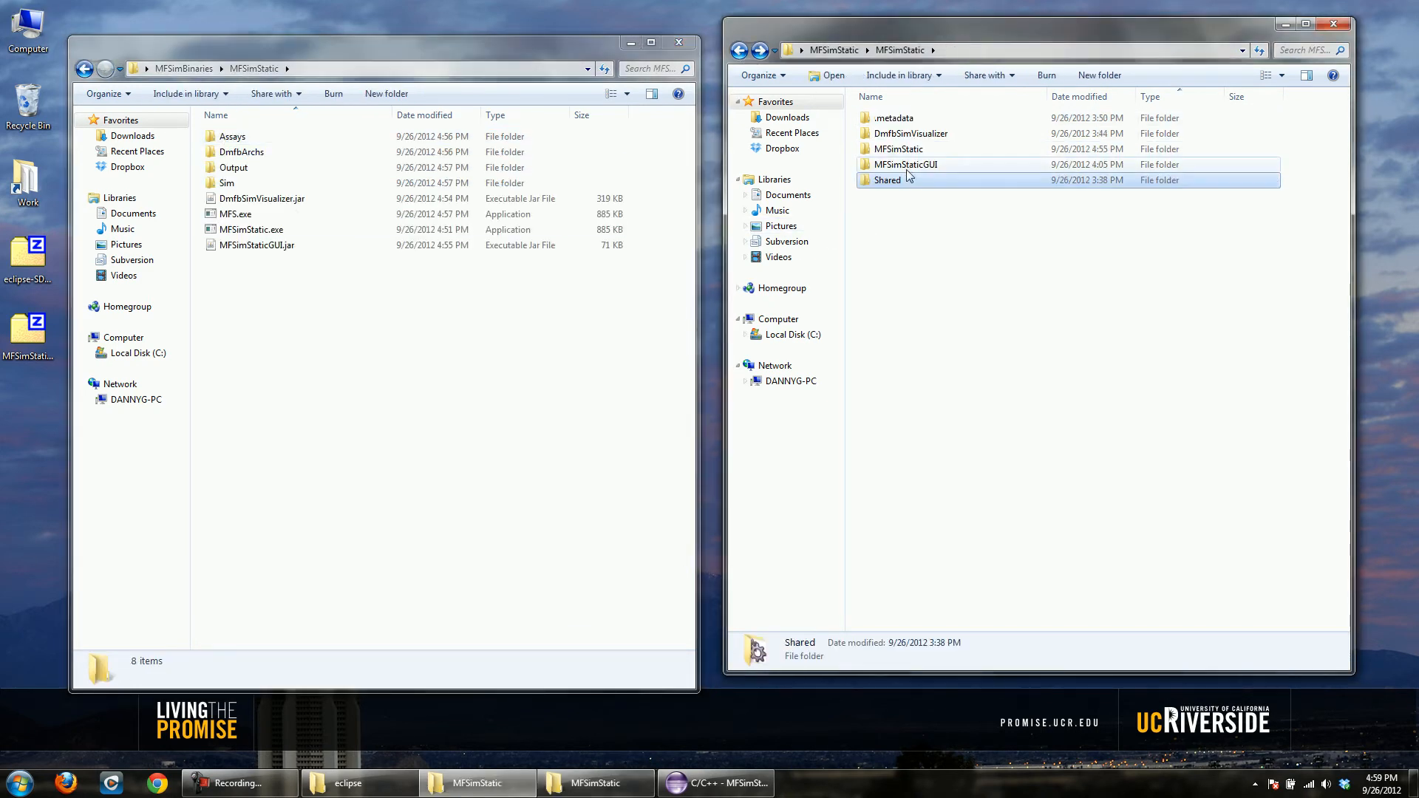
{"action": "double_click", "coordinate": [910, 151]}
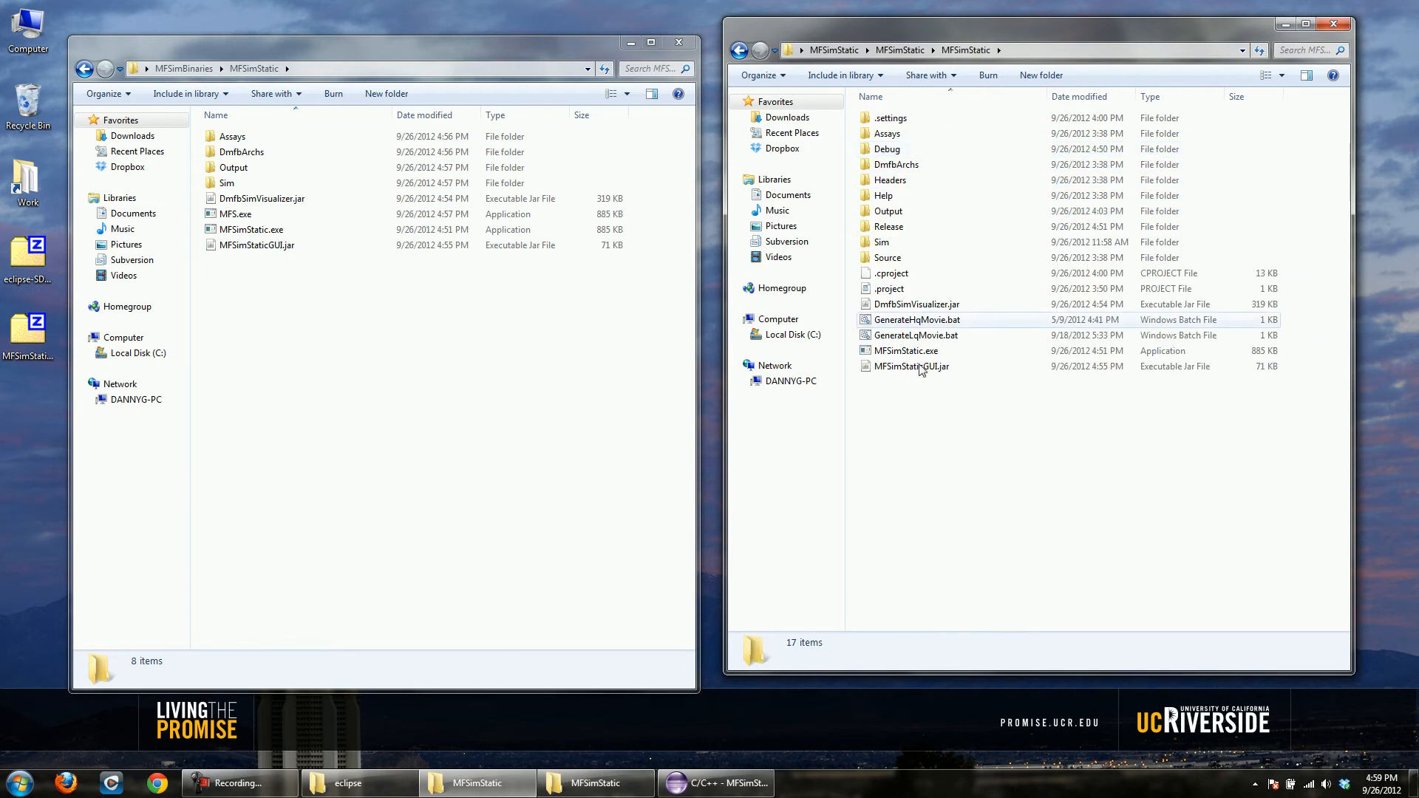
{"action": "left_click", "coordinate": [904, 323]}
{"action": "left_click", "coordinate": [898, 336], "text": "shift"}
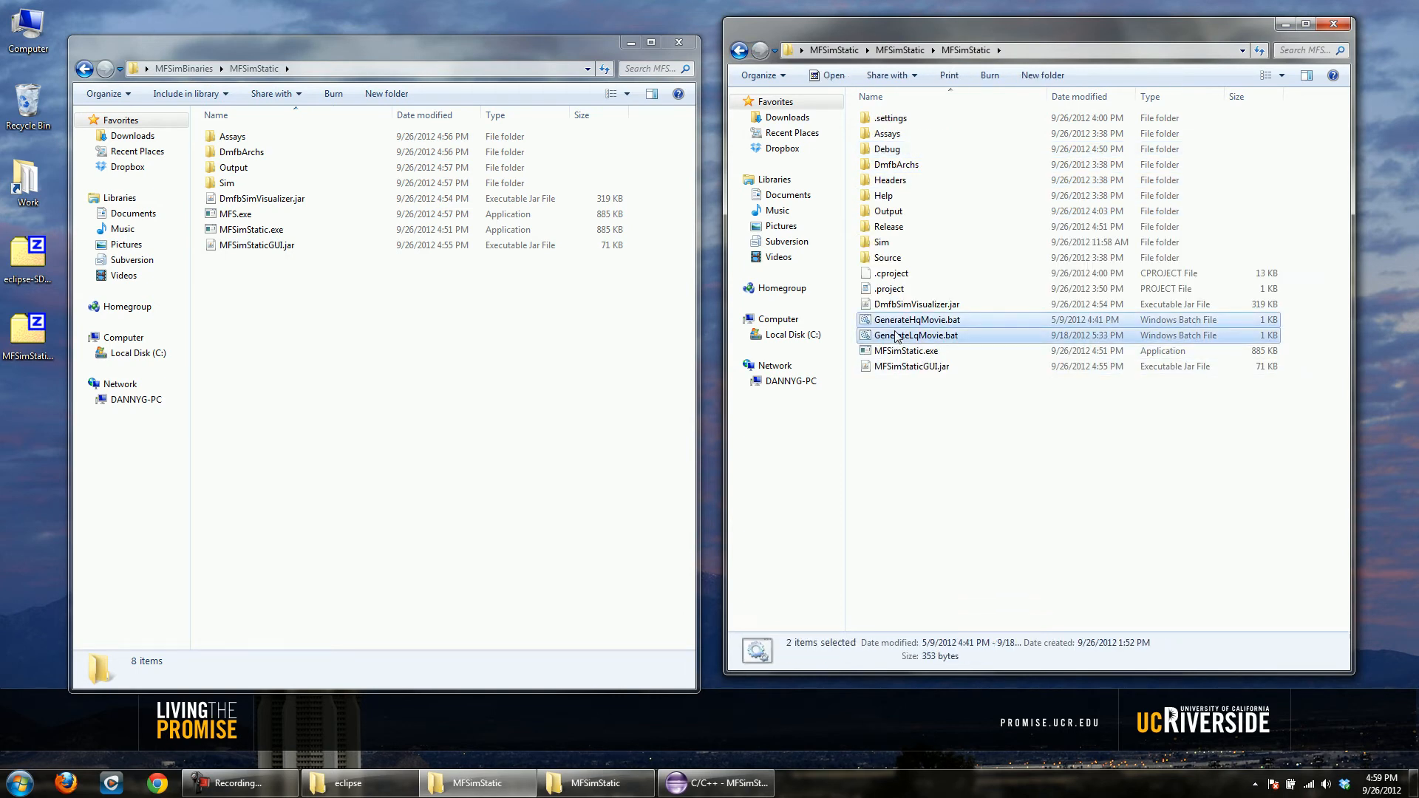
{"action": "left_click_drag", "start_coordinate": [898, 337], "coordinate": [290, 288]}
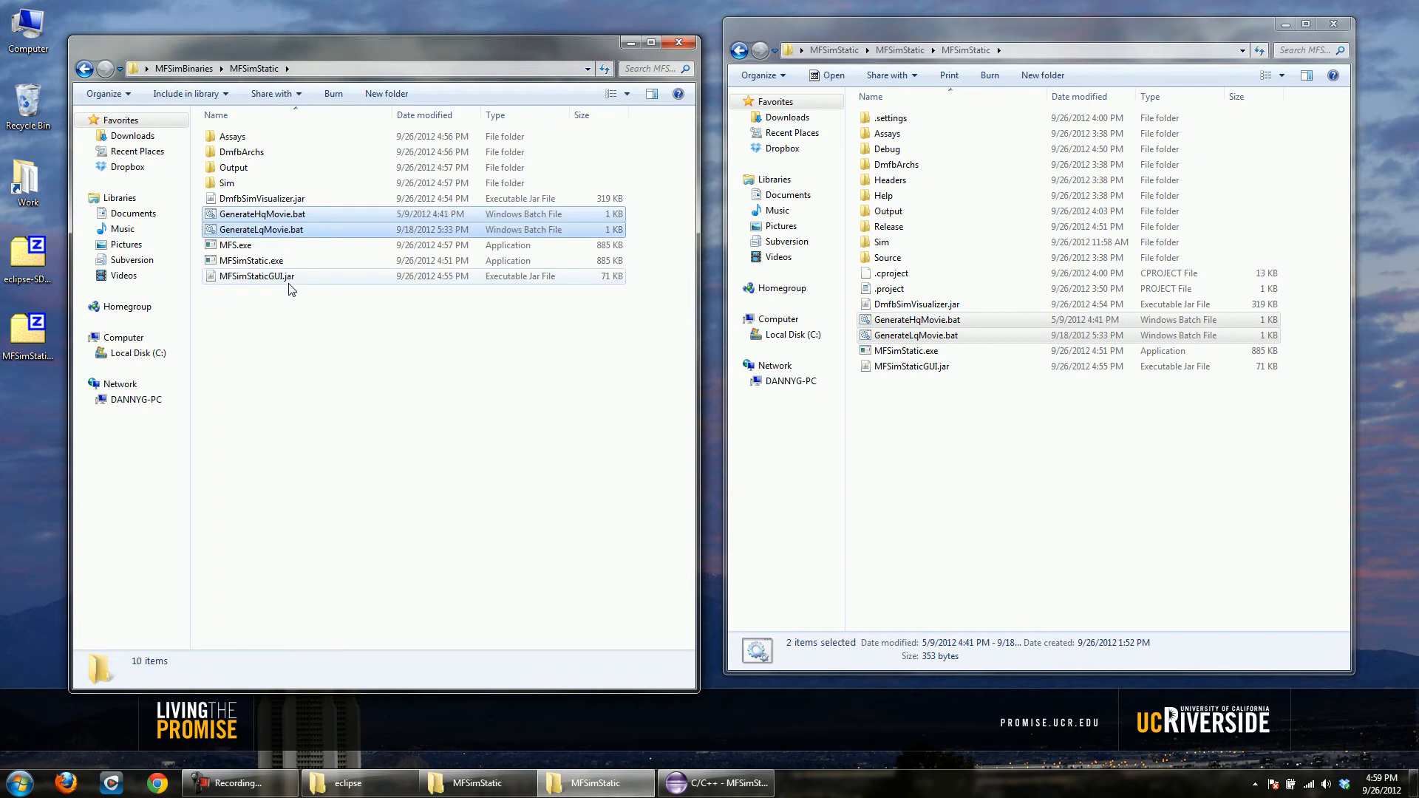
{"action": "left_click", "coordinate": [272, 325]}
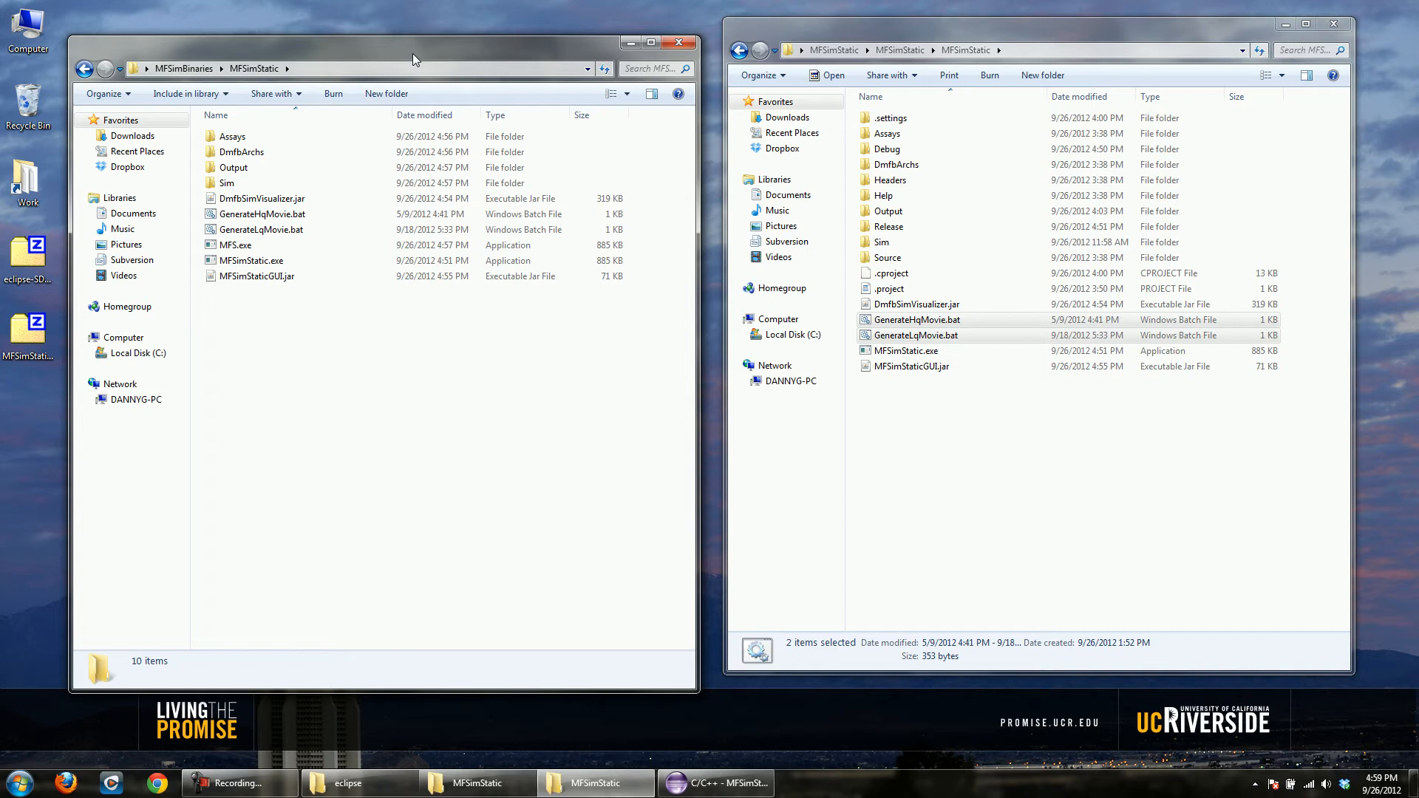
- Close the workspace folder window and delete MFS.exe from the MFSimStatic folder of MFSimBinaries
{"action": "left_click", "coordinate": [1335, 24]}
{"action": "left_click_drag", "start_coordinate": [526, 47], "coordinate": [885, 38]}
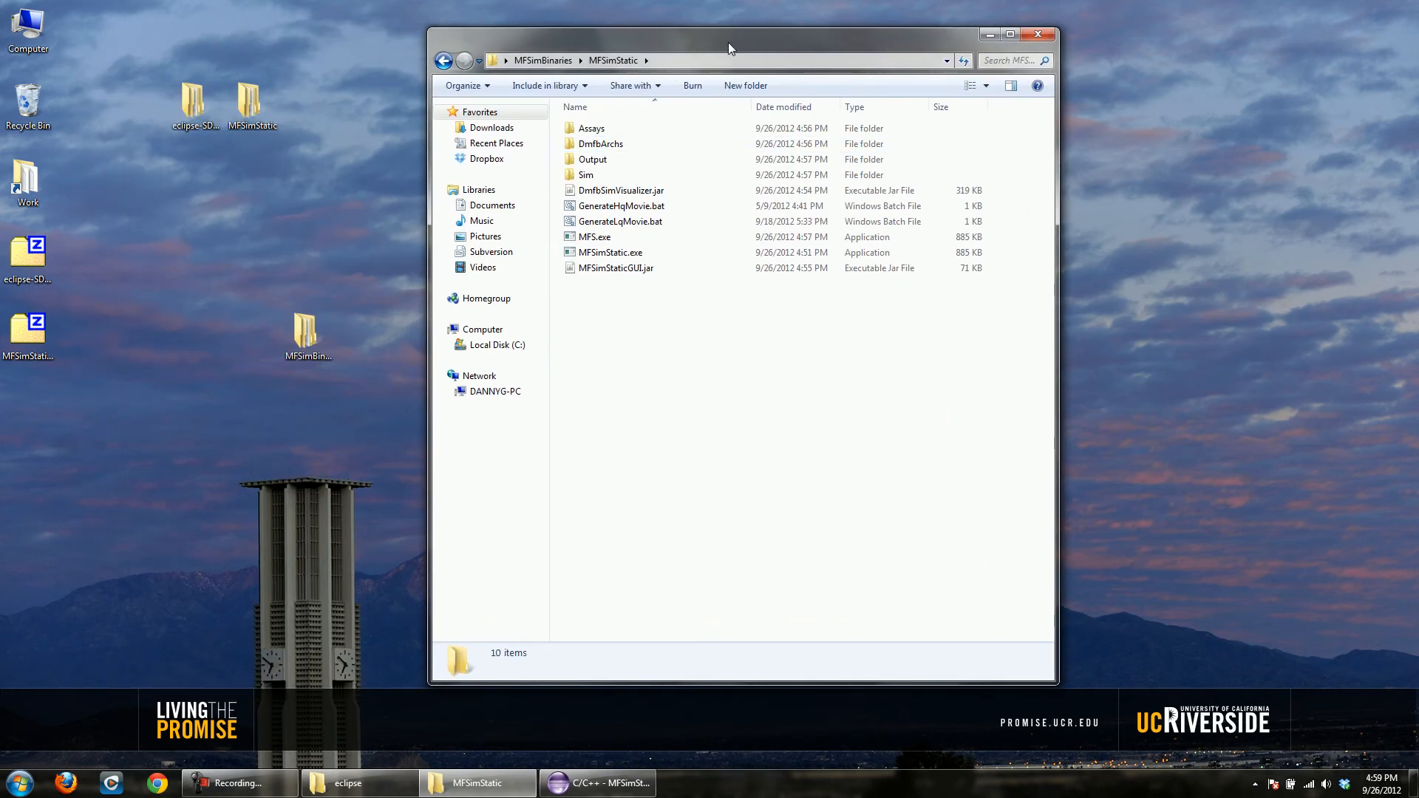
{"action": "left_click_drag", "start_coordinate": [795, 43], "coordinate": [776, 38]}
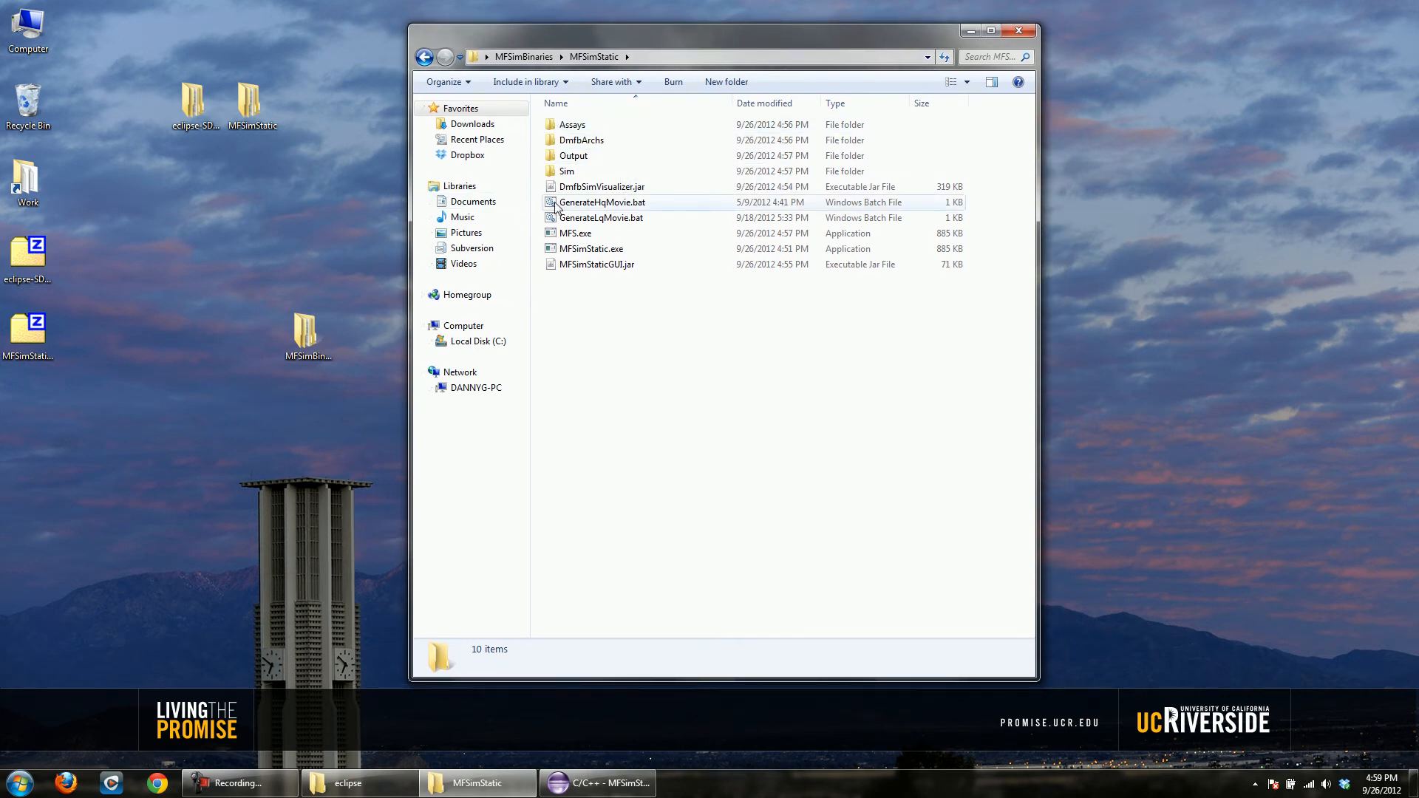
{"action": "left_click", "coordinate": [578, 235]}
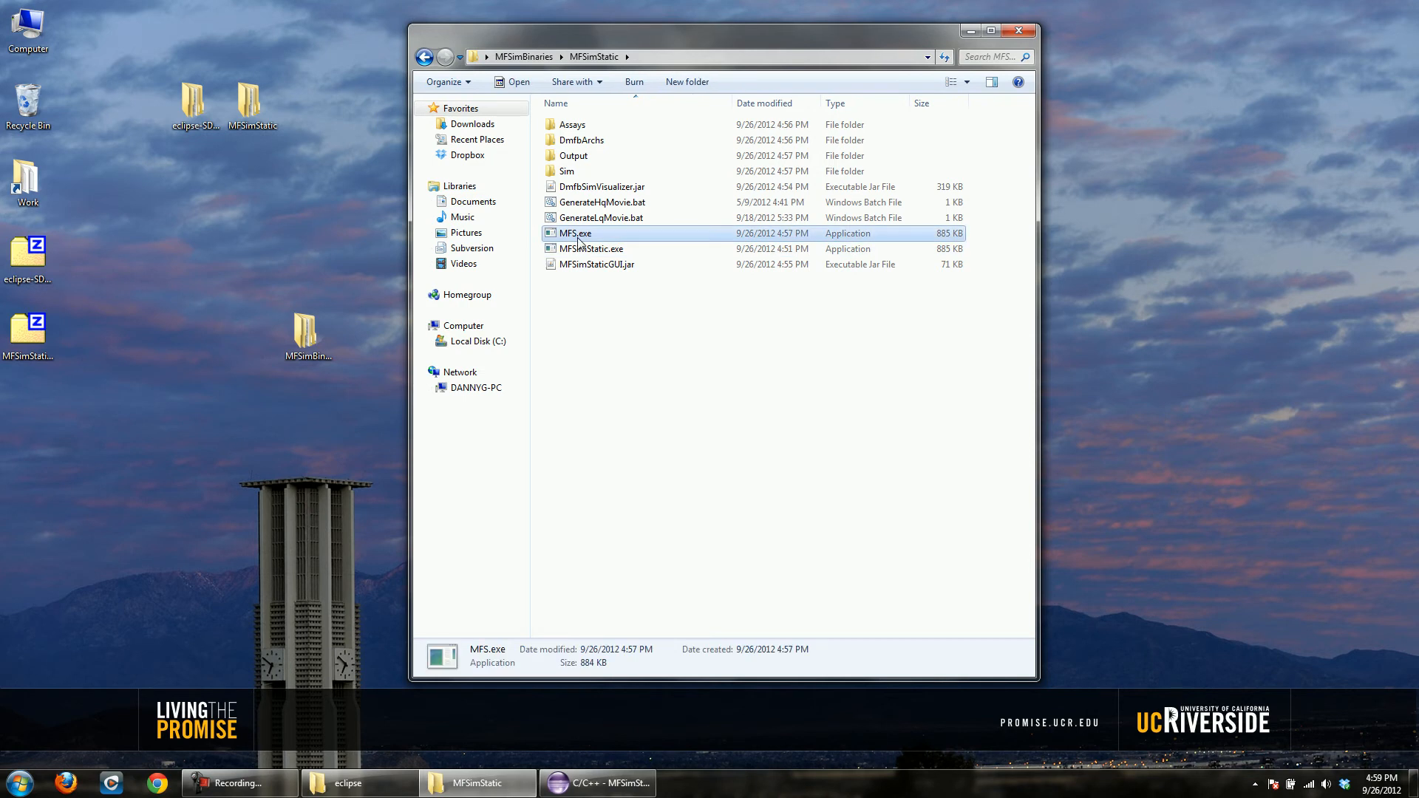
{"action": "key", "text": "Delete"}
{"action": "key", "text": "Return"}
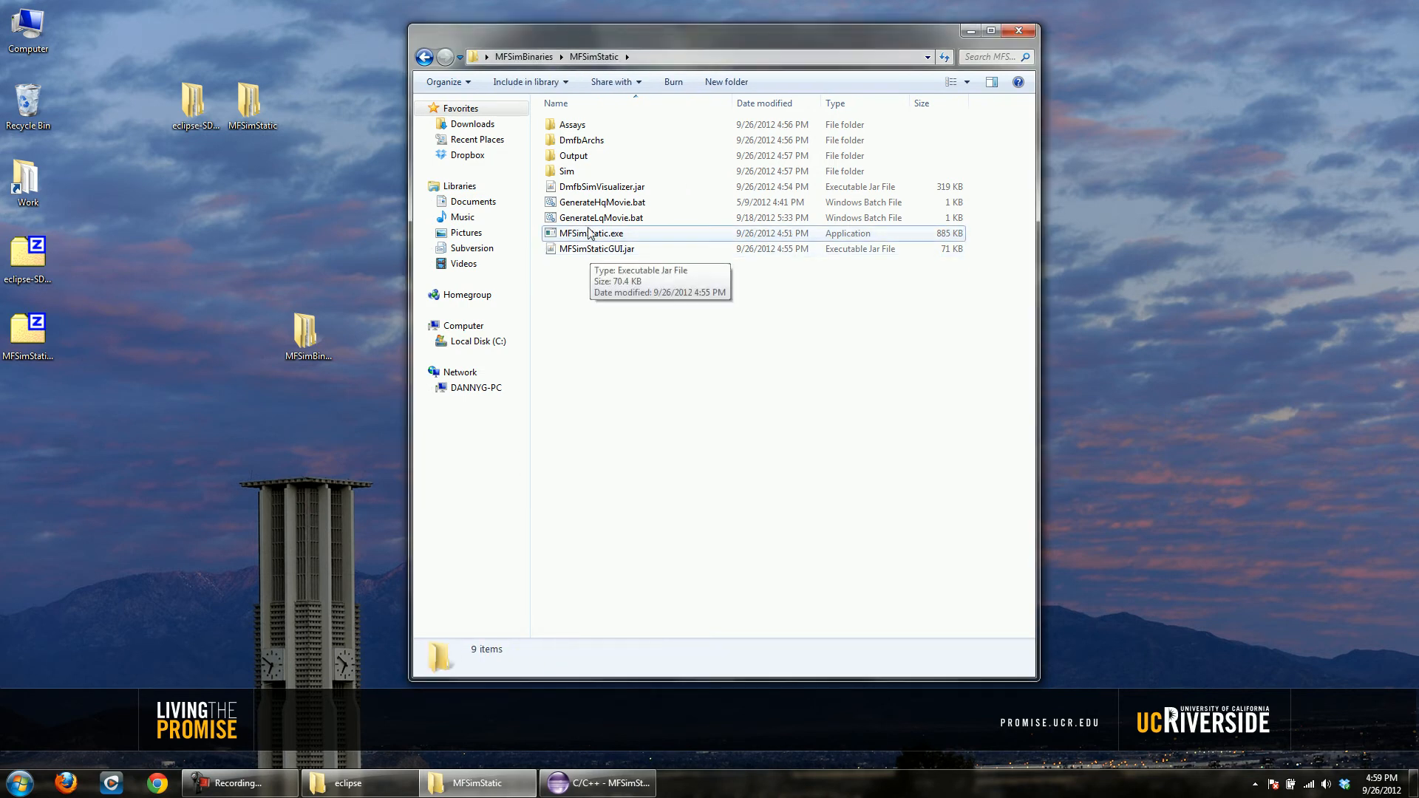
- Open B1_PCR.txt from the Assays folder, examine its node and edge definitions, and close it
{"action": "left_click_drag", "start_coordinate": [694, 33], "coordinate": [991, 32]}
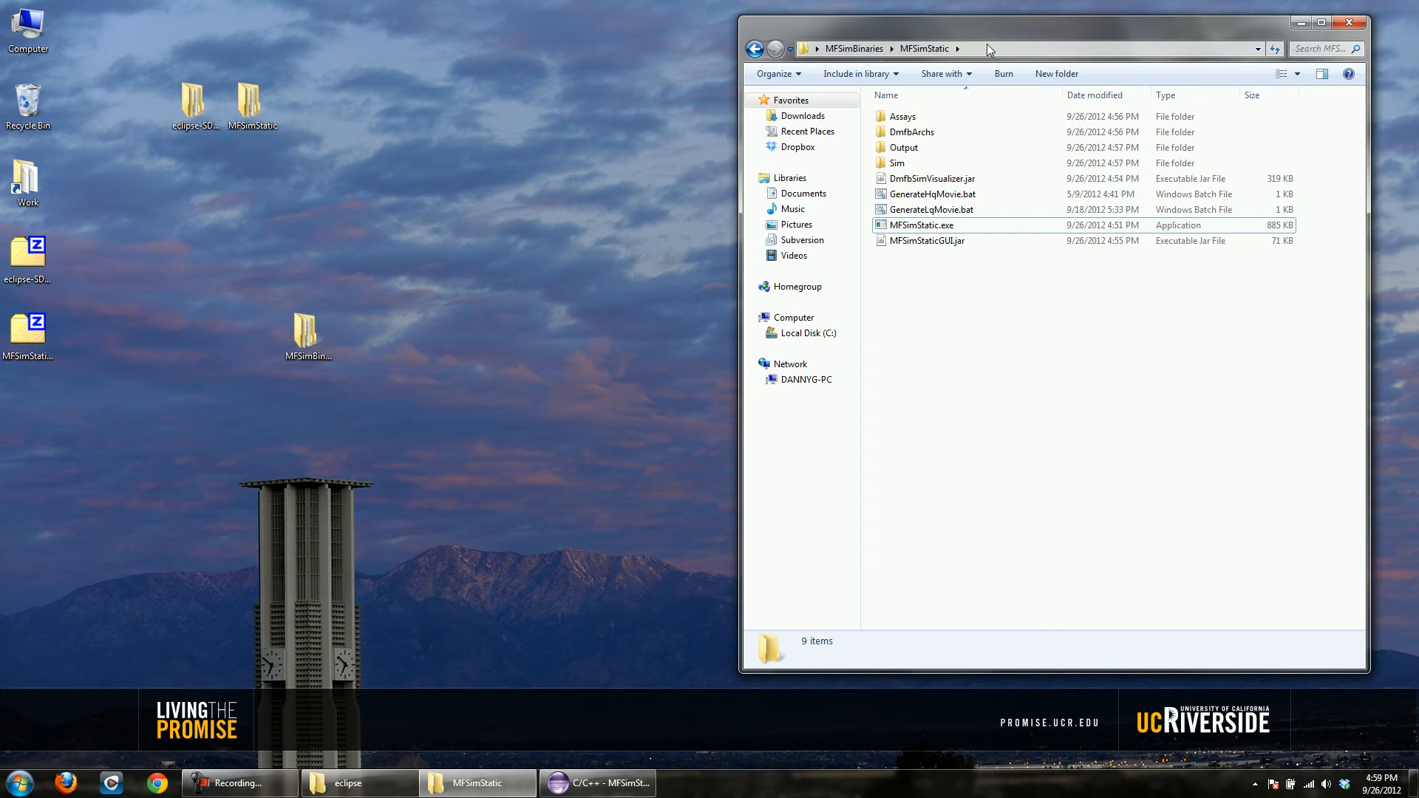
{"action": "double_click", "coordinate": [903, 122]}
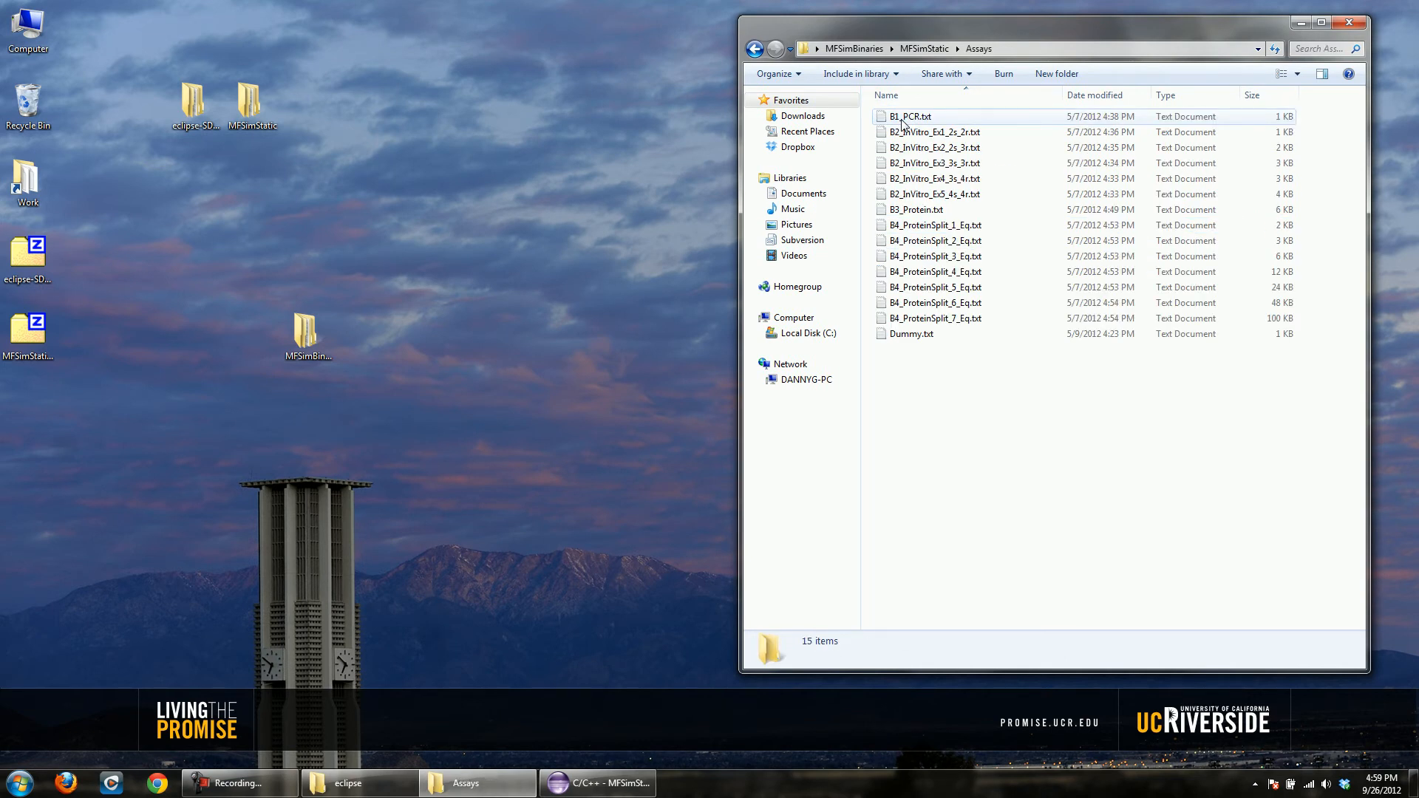
{"action": "double_click", "coordinate": [907, 117]}
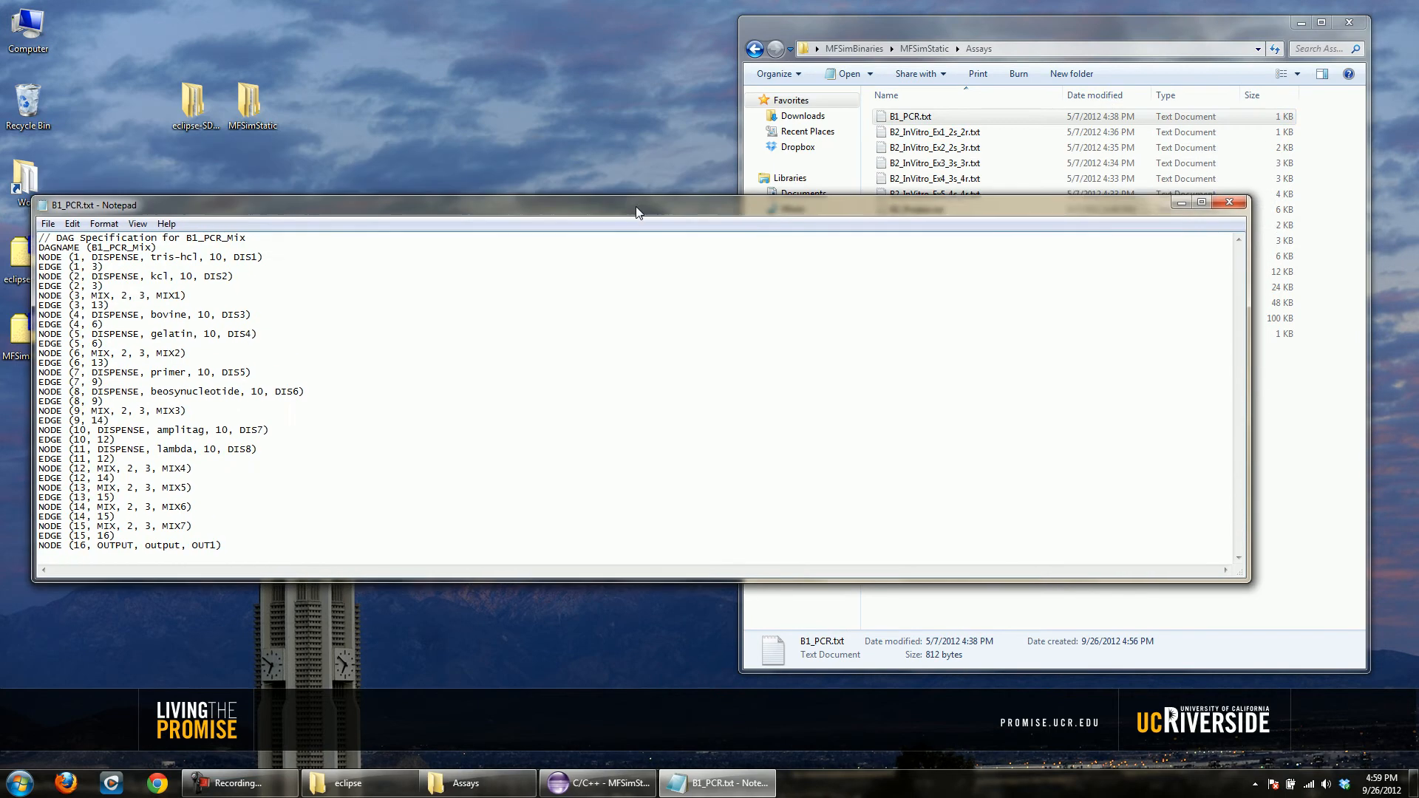
{"action": "left_click_drag", "start_coordinate": [1244, 577], "coordinate": [608, 636]}
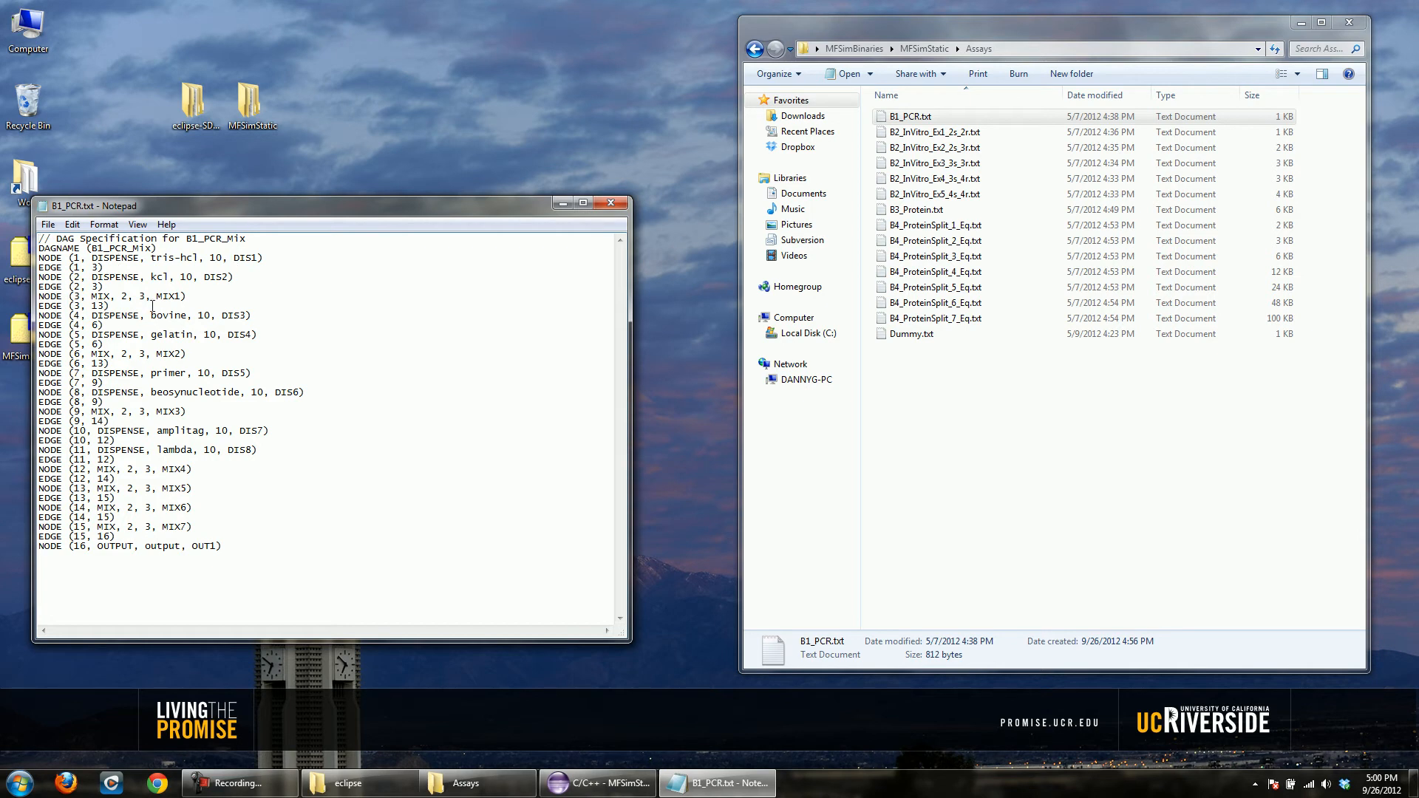
{"action": "left_click_drag", "start_coordinate": [49, 306], "coordinate": [97, 306]}
{"action": "left_click", "coordinate": [115, 306]}
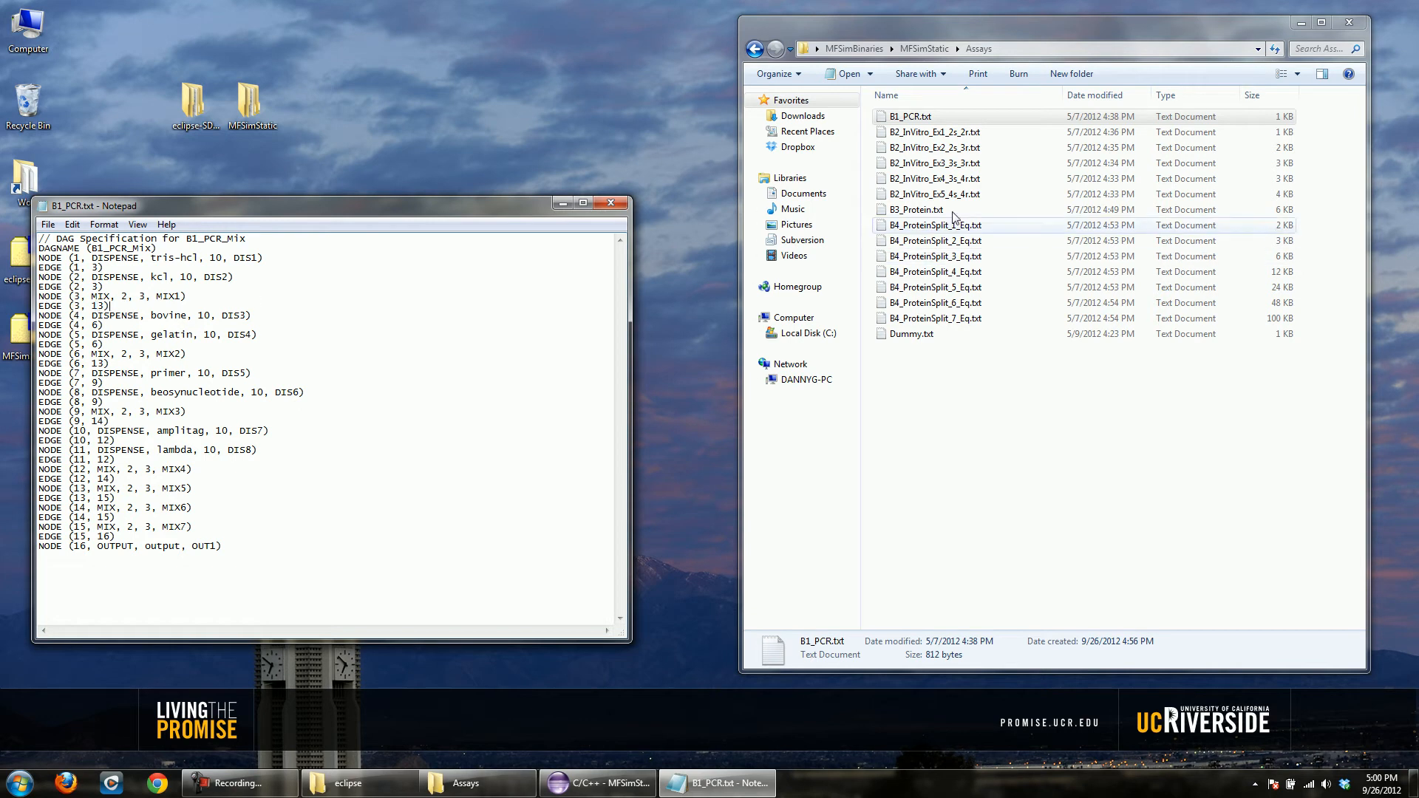
{"action": "left_click_drag", "start_coordinate": [815, 29], "coordinate": [744, 50]}
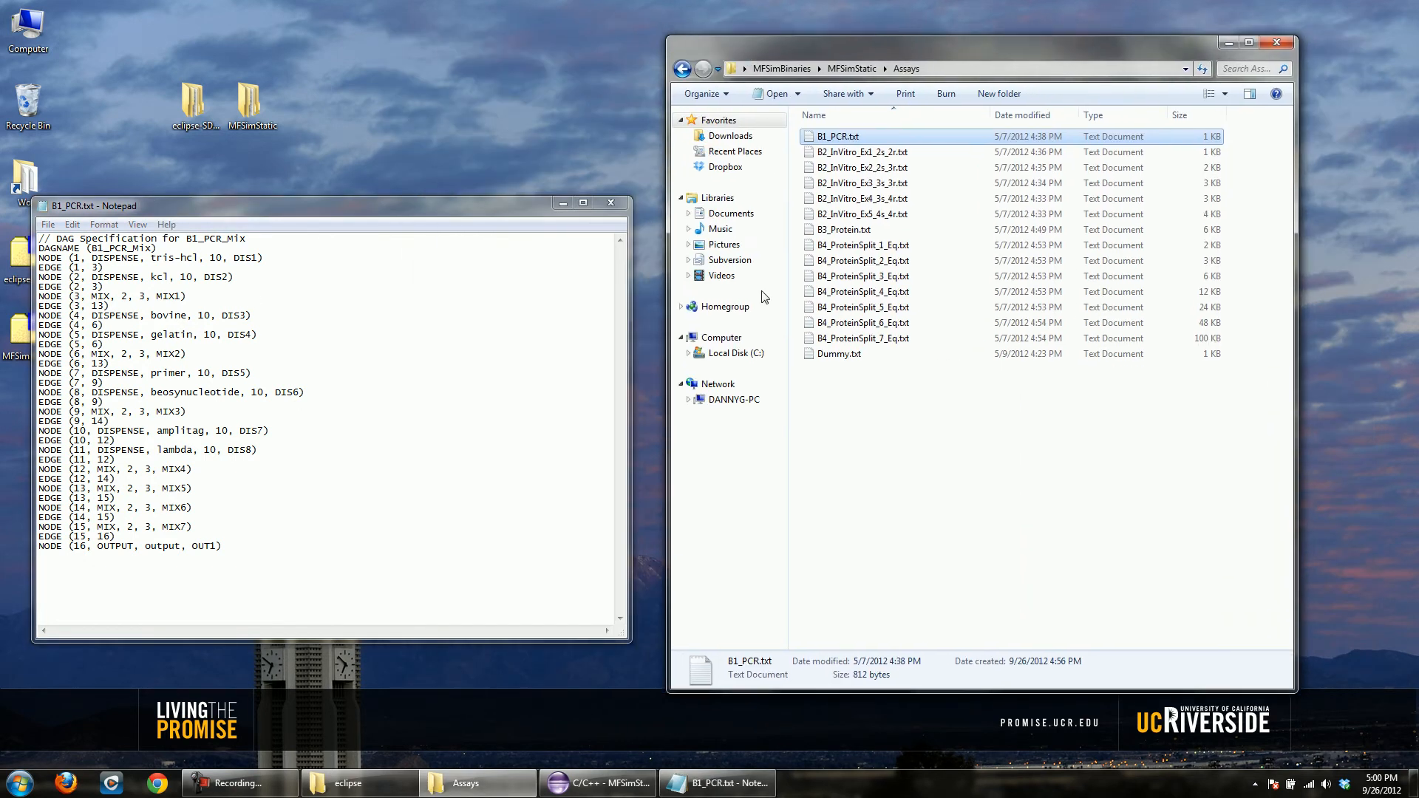
{"action": "left_click_drag", "start_coordinate": [200, 355], "coordinate": [40, 356]}
{"action": "left_click", "coordinate": [311, 370]}
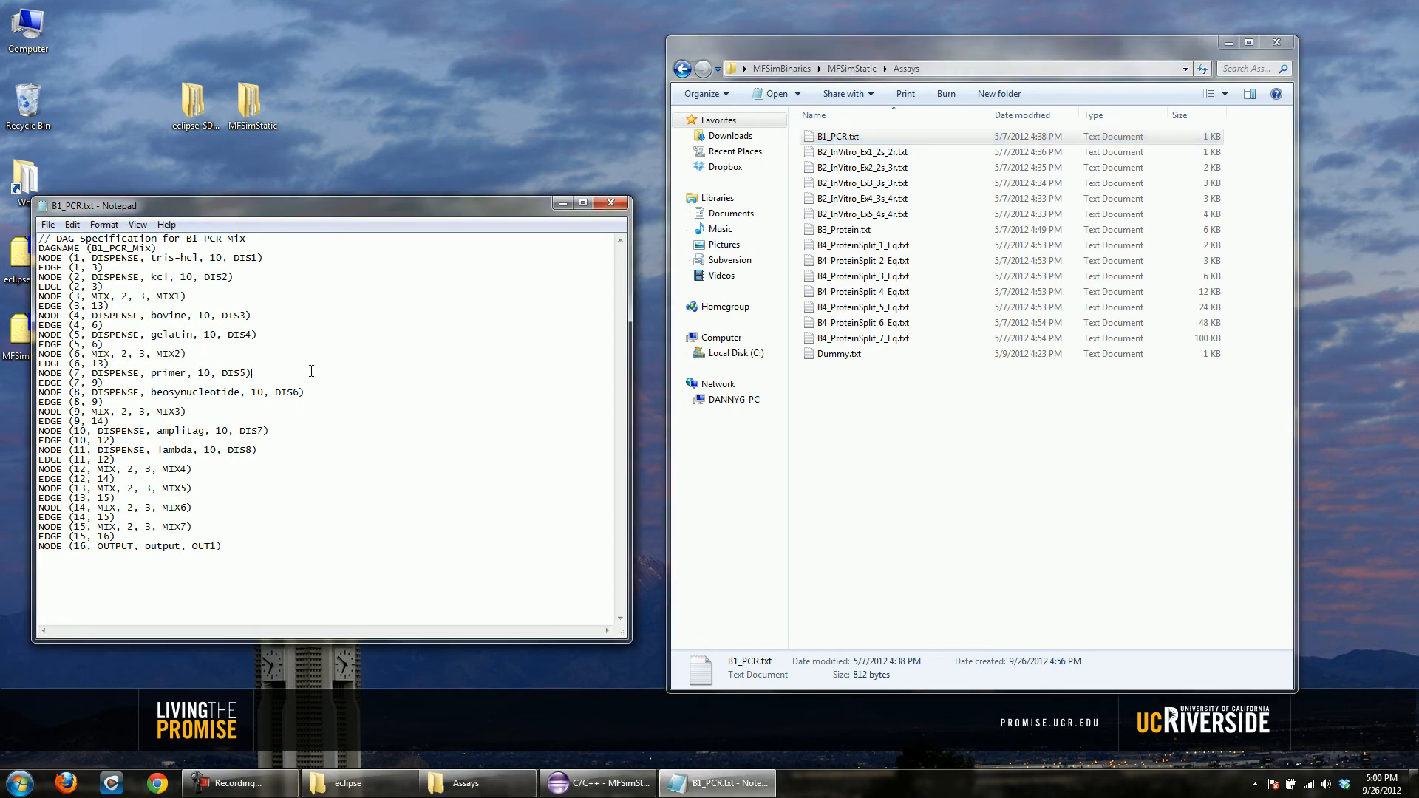
{"action": "left_click", "coordinate": [616, 207]}
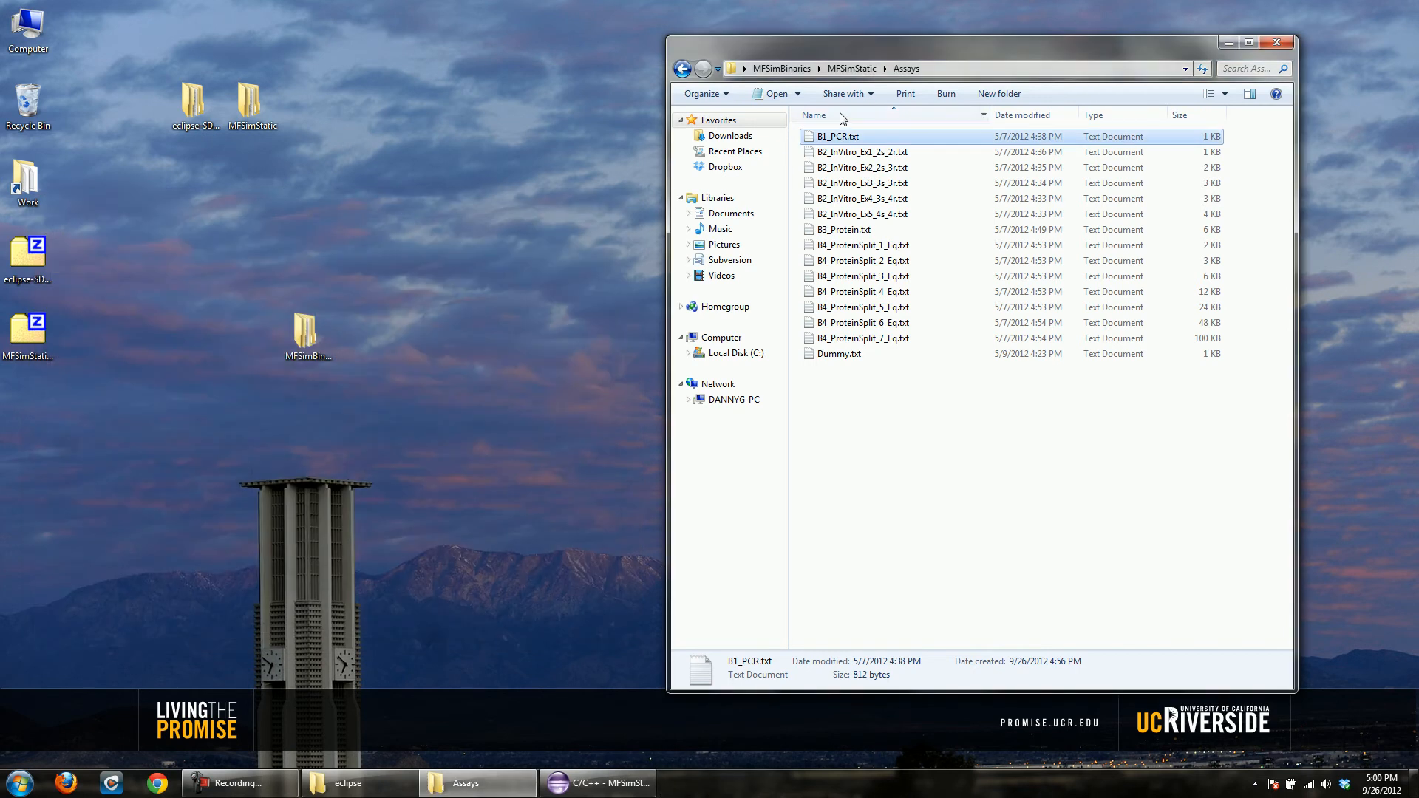
- View the assay files B2_InVitro_Ex1_2s_2r.txt and B3_Protein.txt one after the other, closing each
{"action": "double_click", "coordinate": [852, 153]}
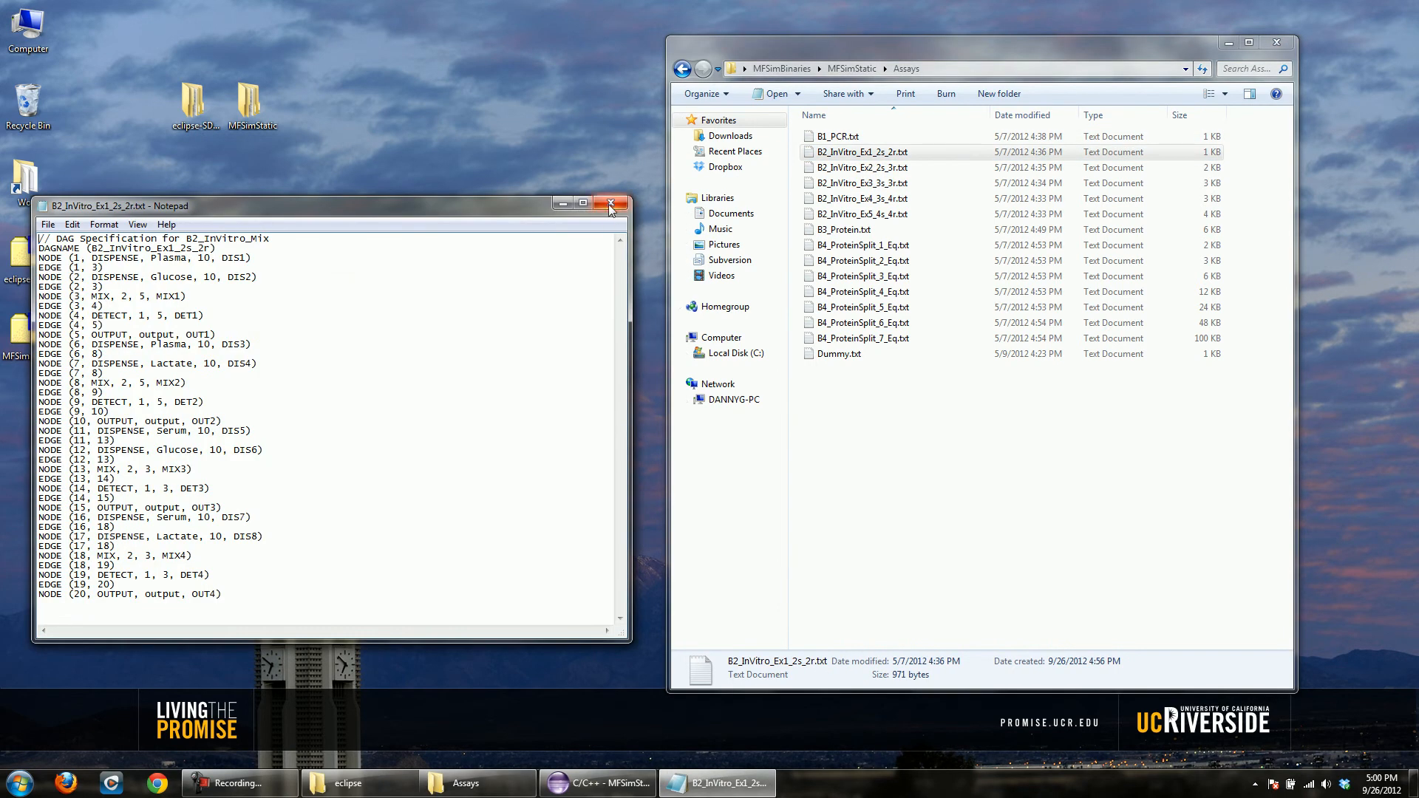
{"action": "left_click", "coordinate": [616, 208]}
{"action": "double_click", "coordinate": [842, 230]}
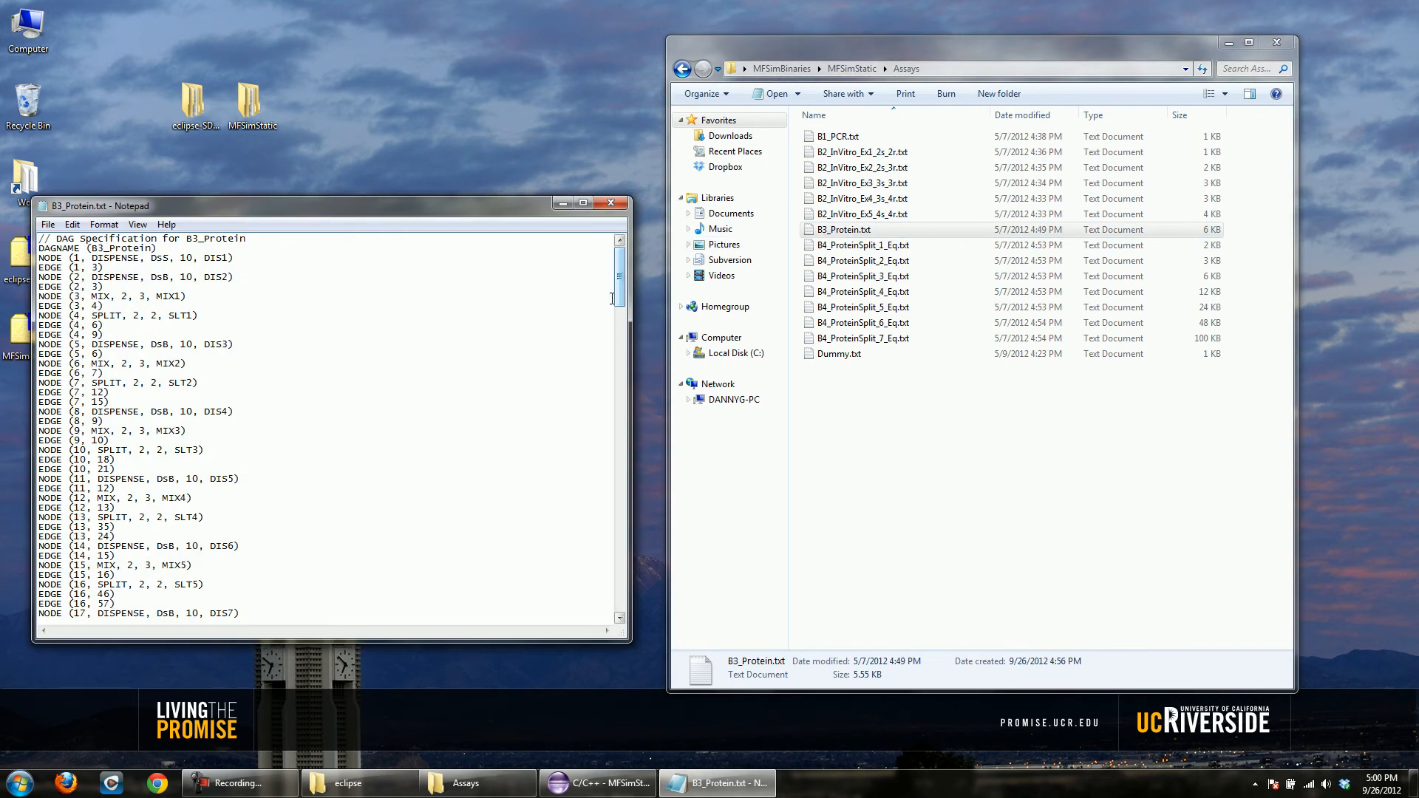
{"action": "left_click_drag", "start_coordinate": [621, 270], "coordinate": [621, 518]}
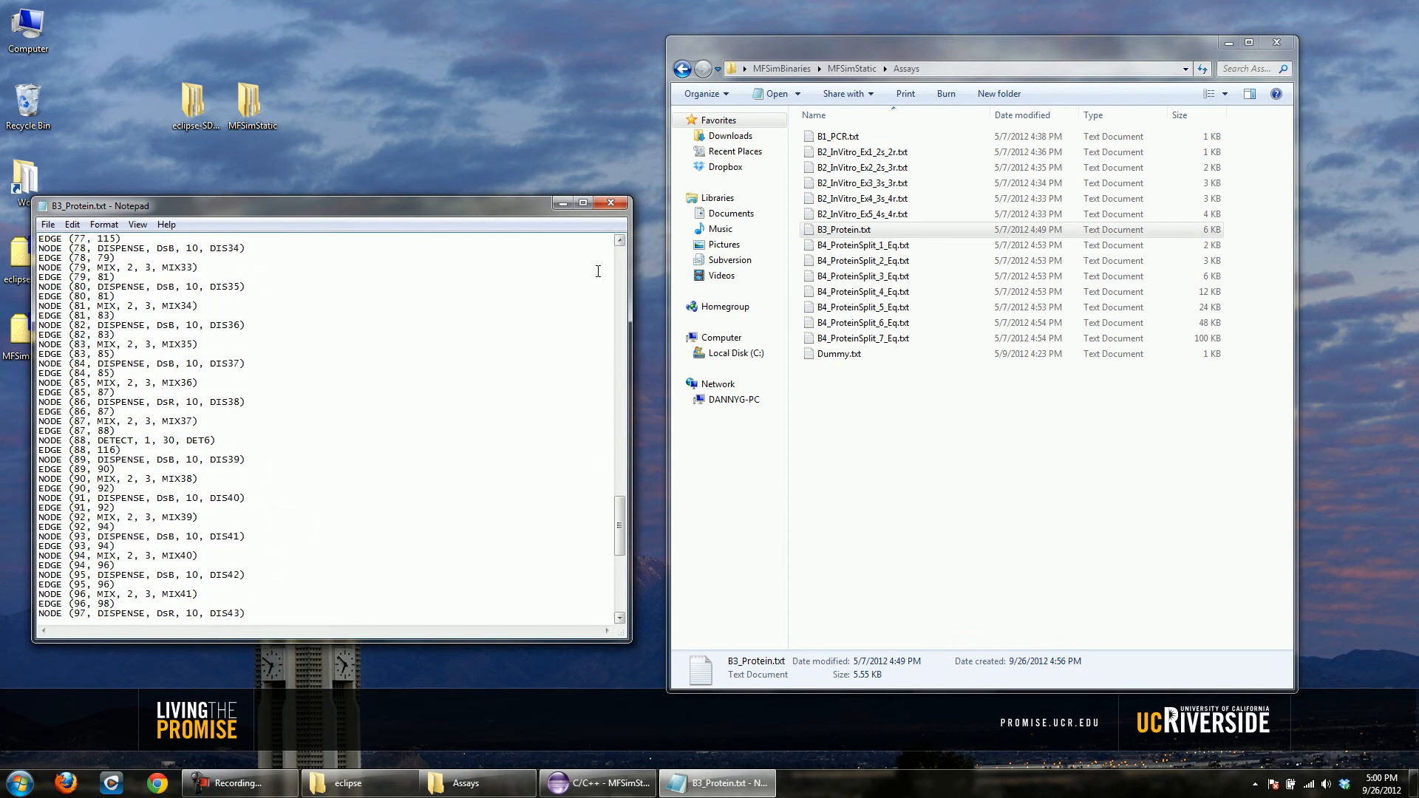
{"action": "left_click", "coordinate": [609, 207]}
- Open Arch_15_19_B1.txt from the DmfbArchs folder, examine its architecture name, dimensions and fixed module lines, and close it
{"action": "left_click", "coordinate": [682, 69]}
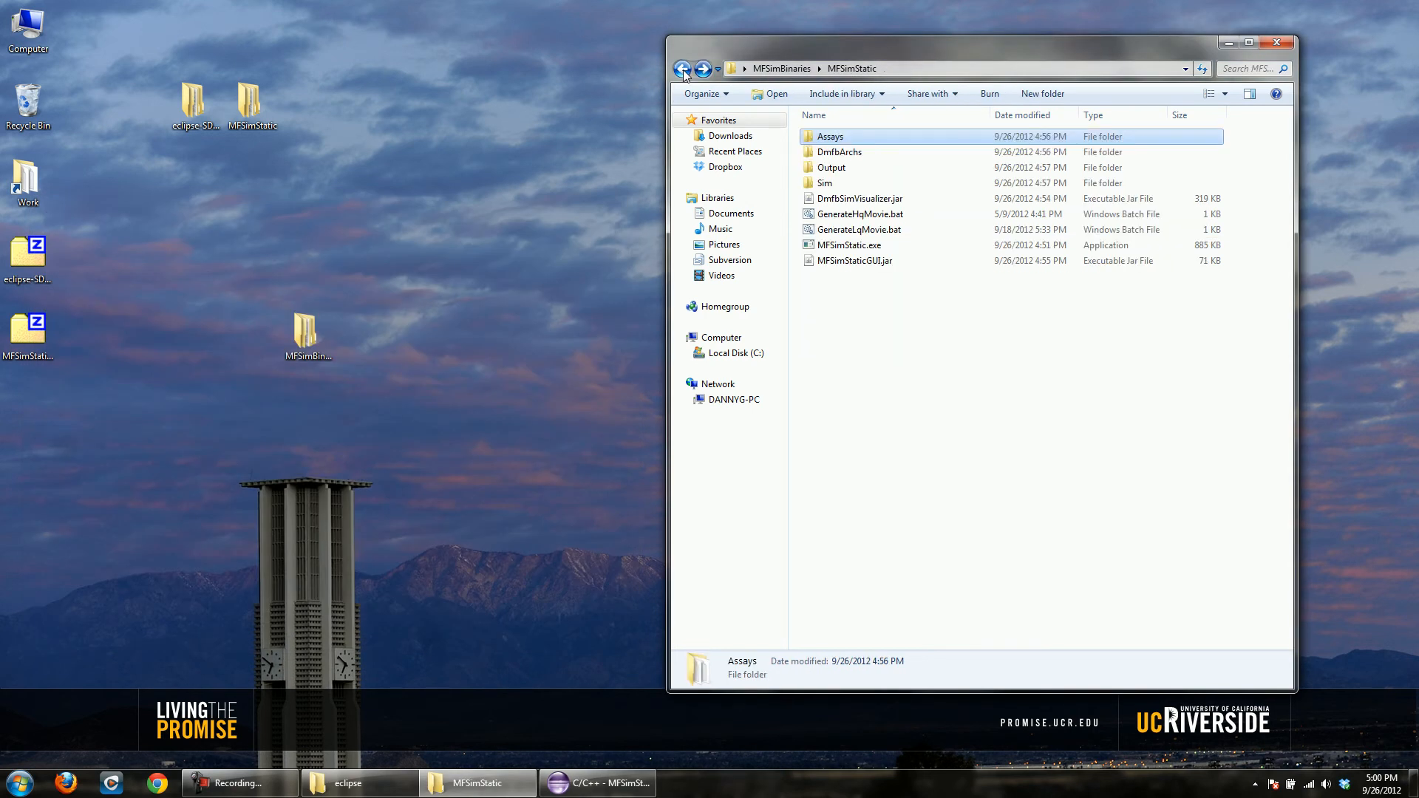
{"action": "double_click", "coordinate": [838, 153]}
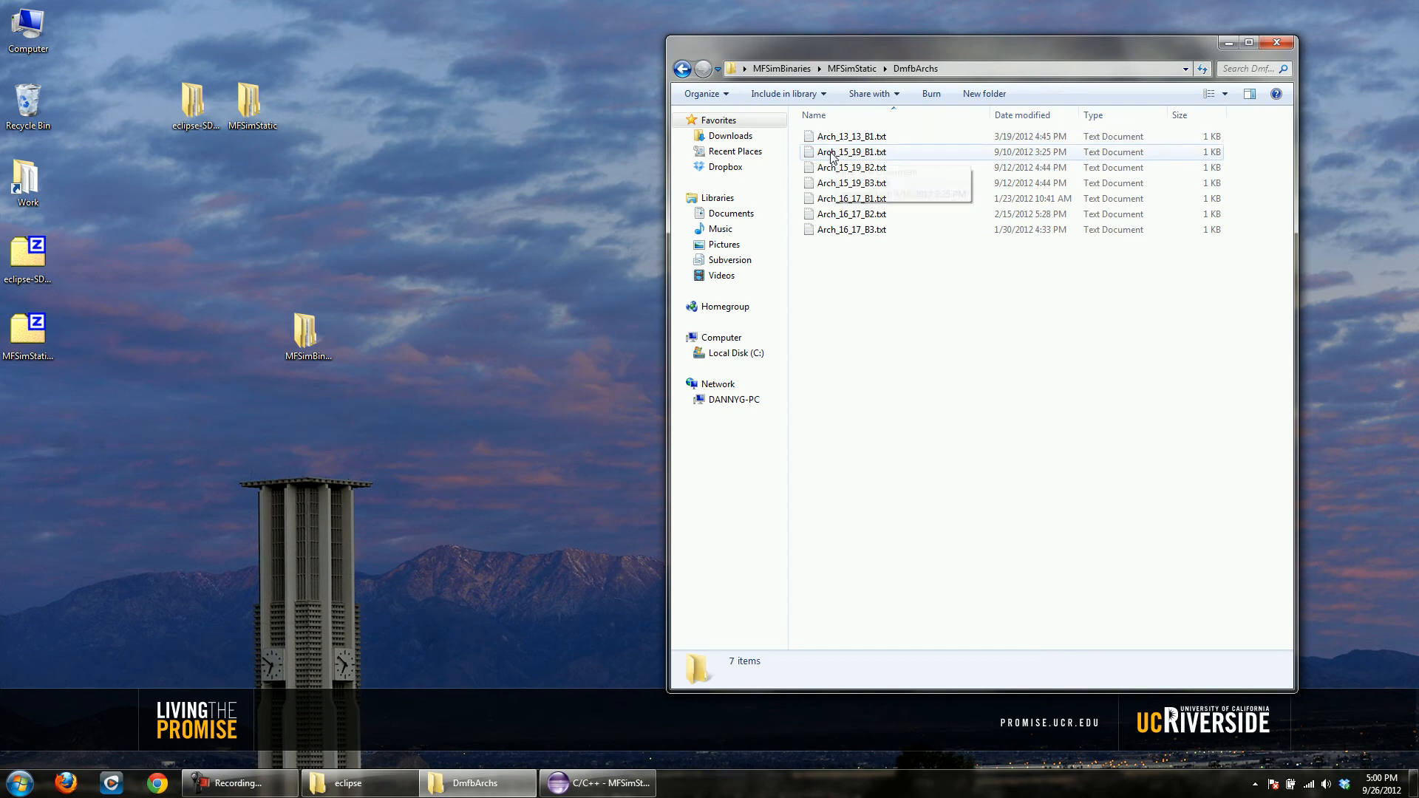
{"action": "double_click", "coordinate": [830, 153]}
{"action": "left_click_drag", "start_coordinate": [306, 202], "coordinate": [310, 154]}
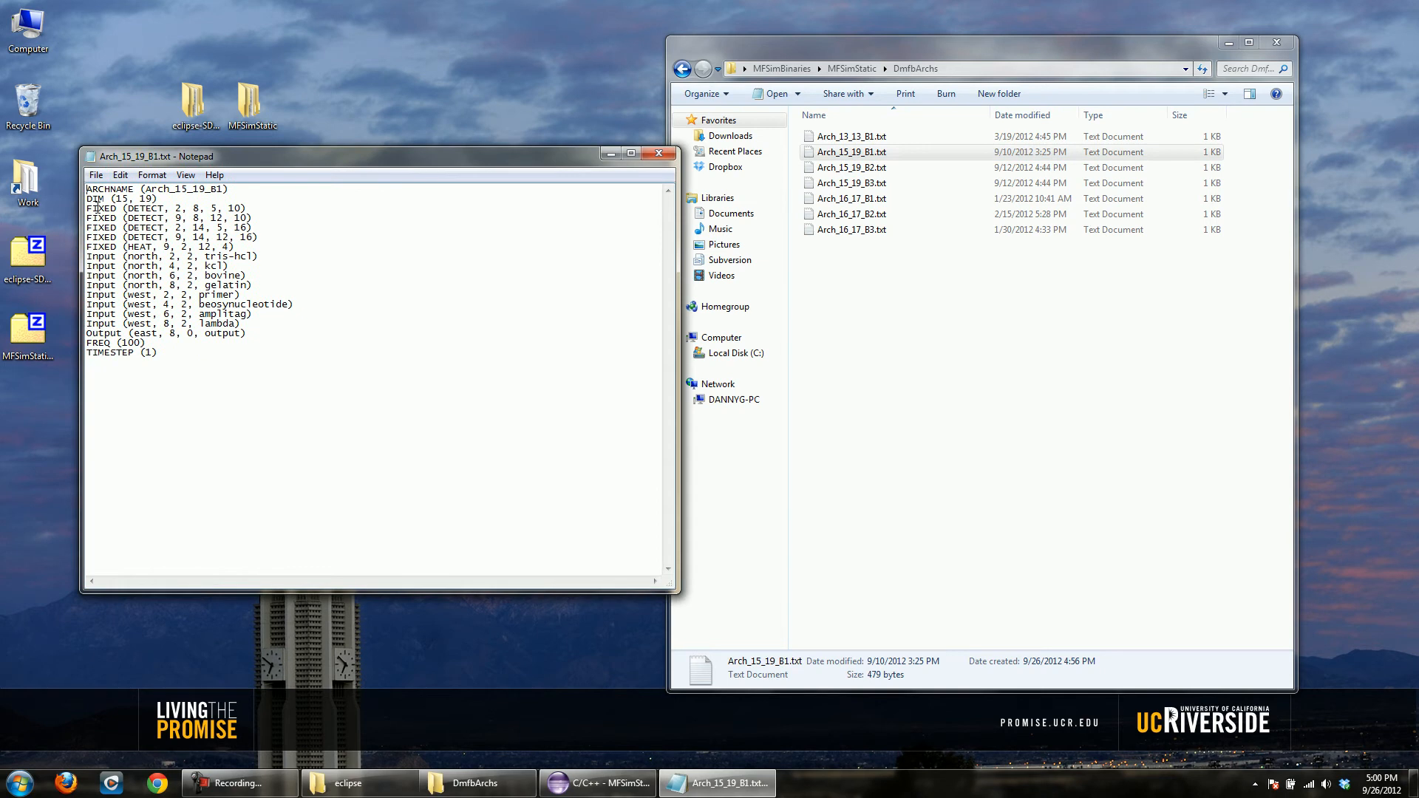
{"action": "left_click_drag", "start_coordinate": [231, 190], "coordinate": [91, 203]}
{"action": "left_click", "coordinate": [158, 189]}
{"action": "mouse_move", "coordinate": [159, 199]}
{"action": "left_mouse_down"}
{"action": "mouse_move", "coordinate": [84, 201]}
{"action": "mouse_move", "coordinate": [158, 219]}
{"action": "left_mouse_up"}
{"action": "left_click", "coordinate": [100, 206]}
{"action": "left_click", "coordinate": [178, 226]}
{"action": "double_click", "coordinate": [140, 208]}
{"action": "left_click_drag", "start_coordinate": [176, 214], "coordinate": [244, 207]}
{"action": "left_click", "coordinate": [216, 229]}
{"action": "left_click", "coordinate": [215, 208]}
{"action": "left_click", "coordinate": [666, 154]}
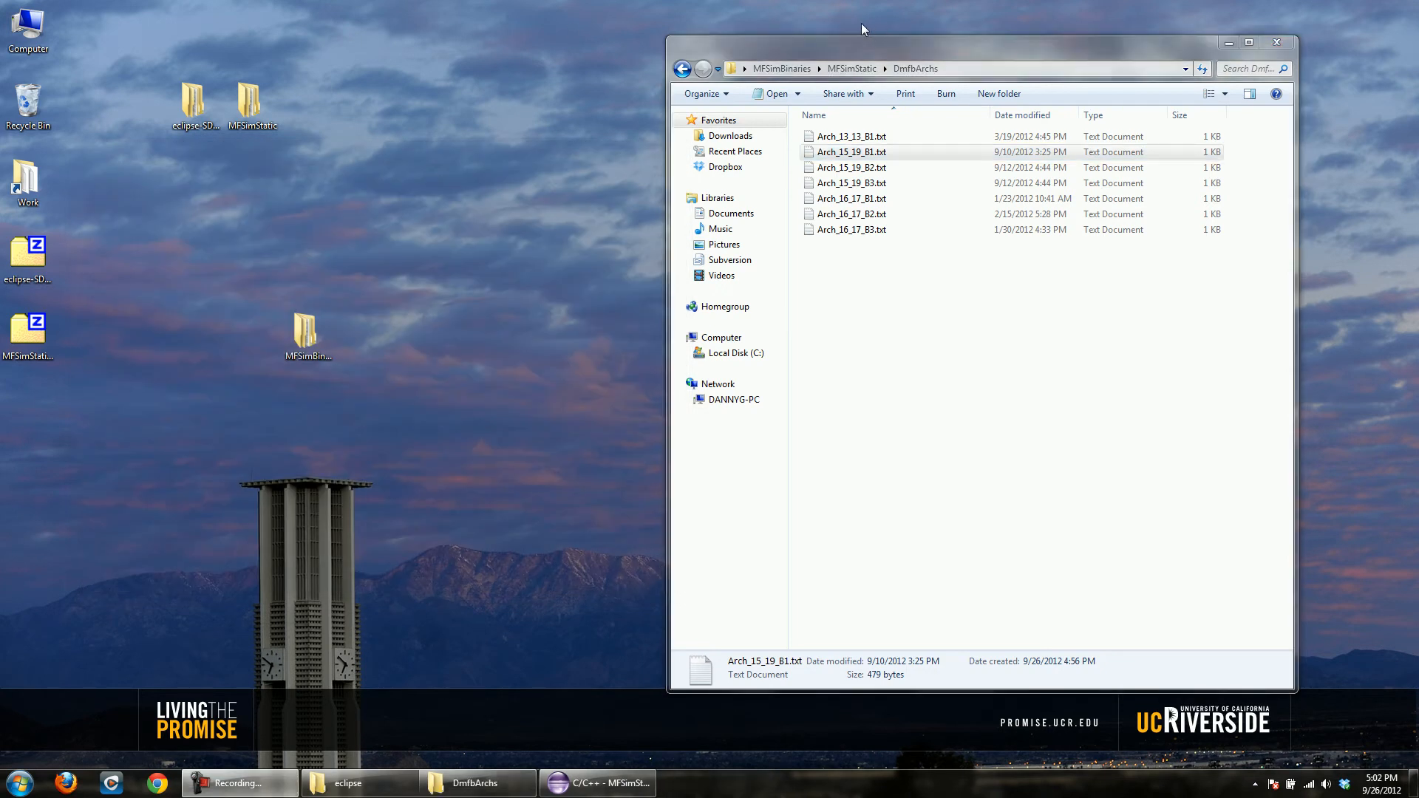
- Open a command prompt and change its directory to the MFSimStatic folder inside MFSimBinaries on the desktop
{"action": "left_click", "coordinate": [681, 71]}
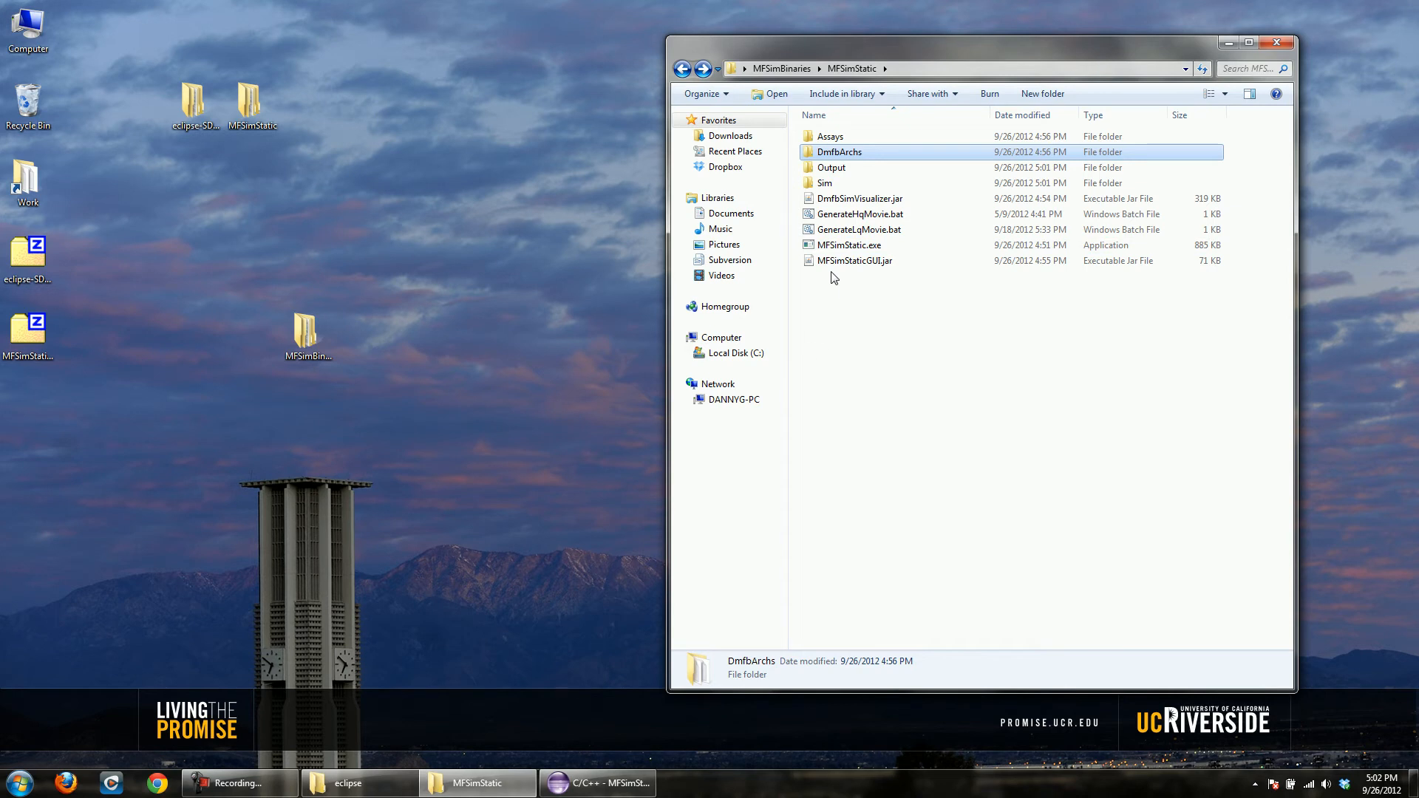
{"action": "left_click", "coordinate": [20, 782]}
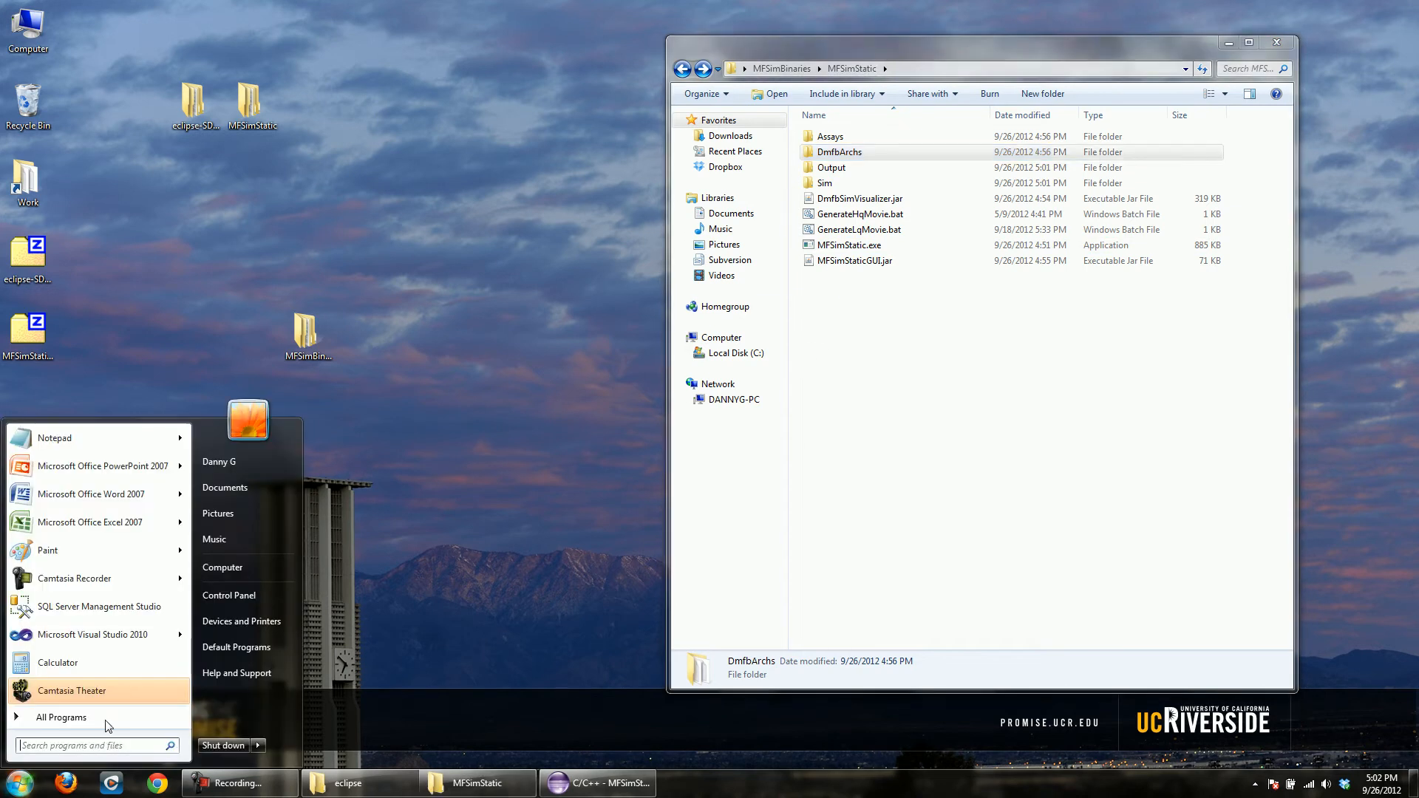
{"action": "type", "text": "cmd"}
{"action": "key", "text": "Return"}
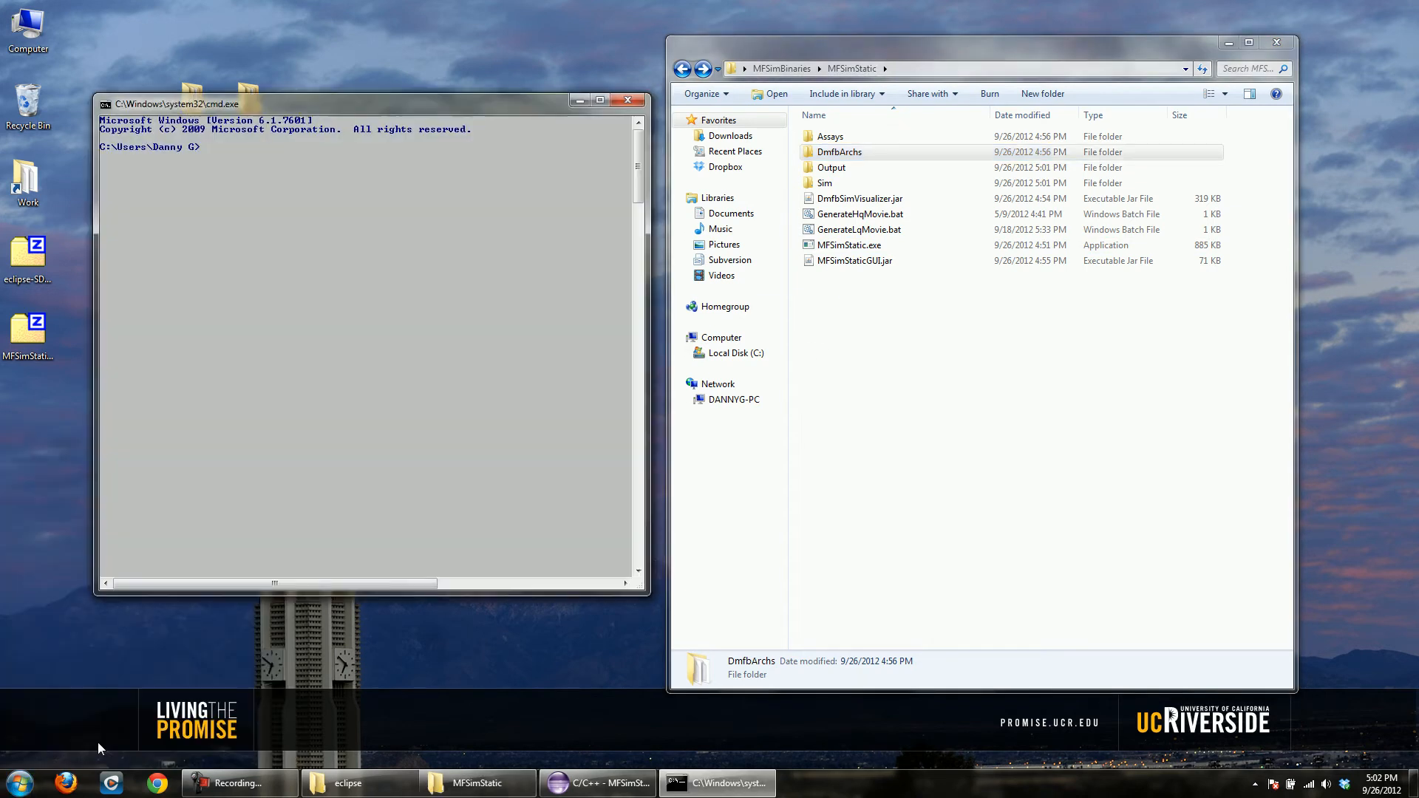
{"action": "left_click_drag", "start_coordinate": [532, 104], "coordinate": [578, 124]}
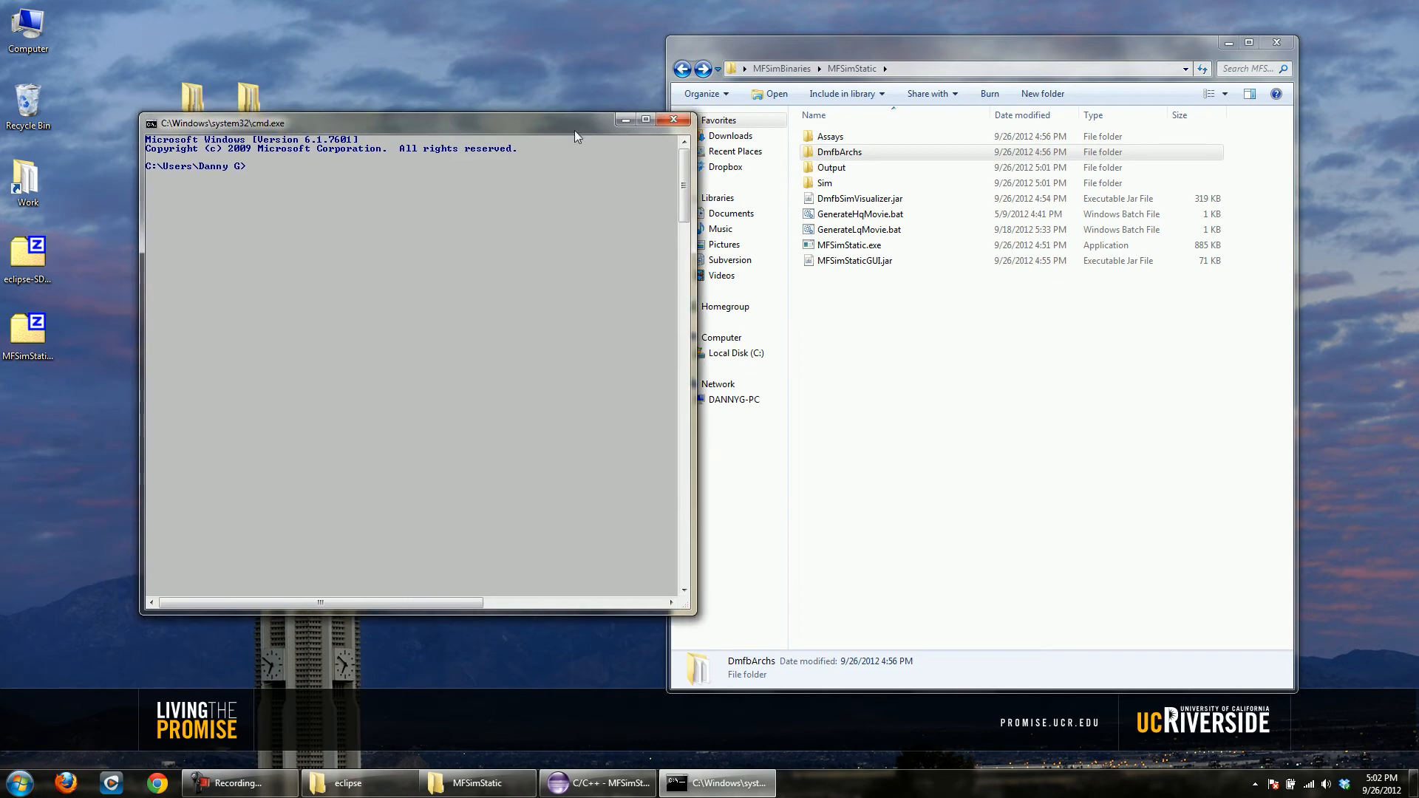
{"action": "left_click", "coordinate": [1004, 73]}
{"action": "left_click", "coordinate": [280, 216]}
{"action": "type", "text": "cd"}
{"action": "right_click", "coordinate": [298, 189]}
{"action": "key", "text": "Return"}
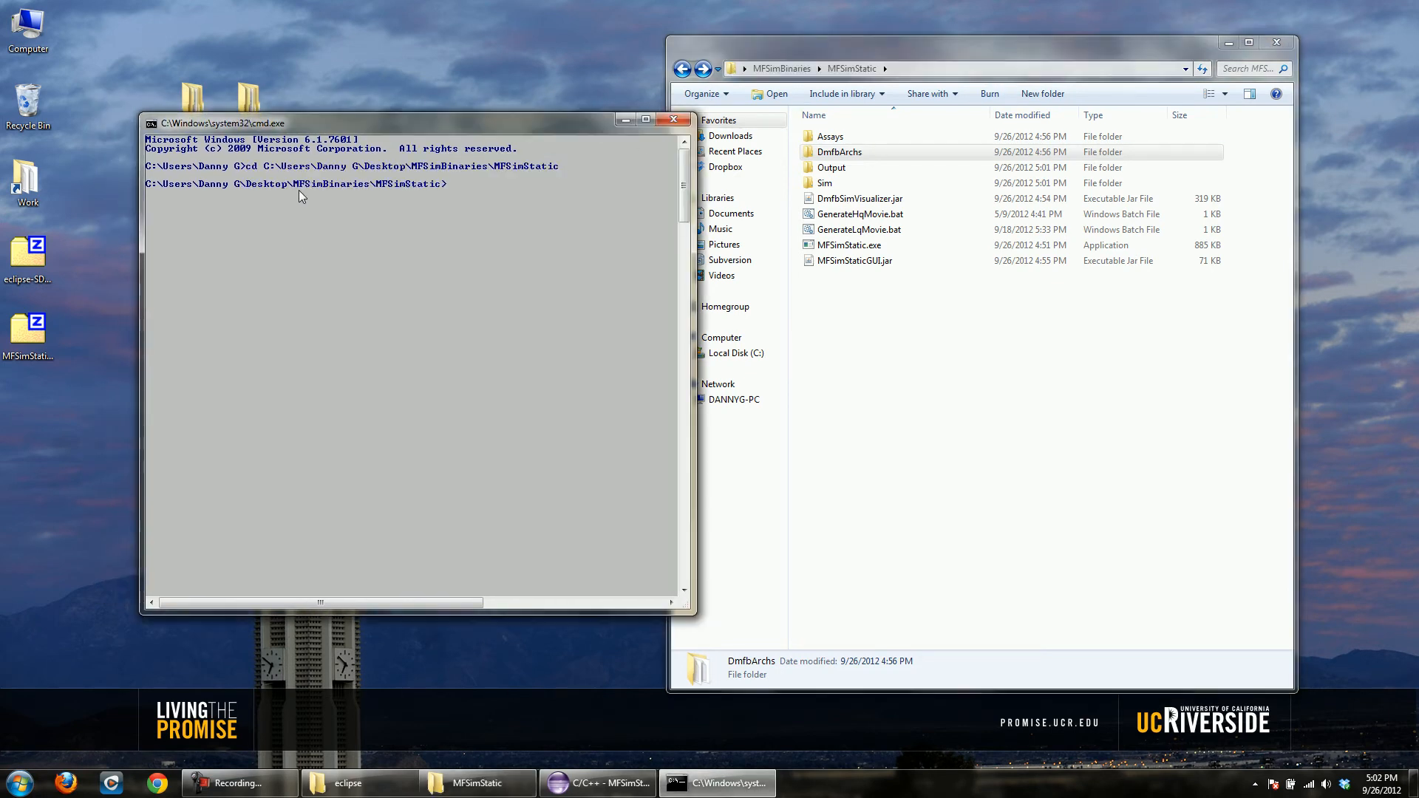
- Run MFSimStatic.exe without arguments to read its usage options and examples, and close the command prompt
{"action": "type", "text": "MF"}
{"action": "key", "text": "Tab"}
{"action": "key", "text": "Return"}
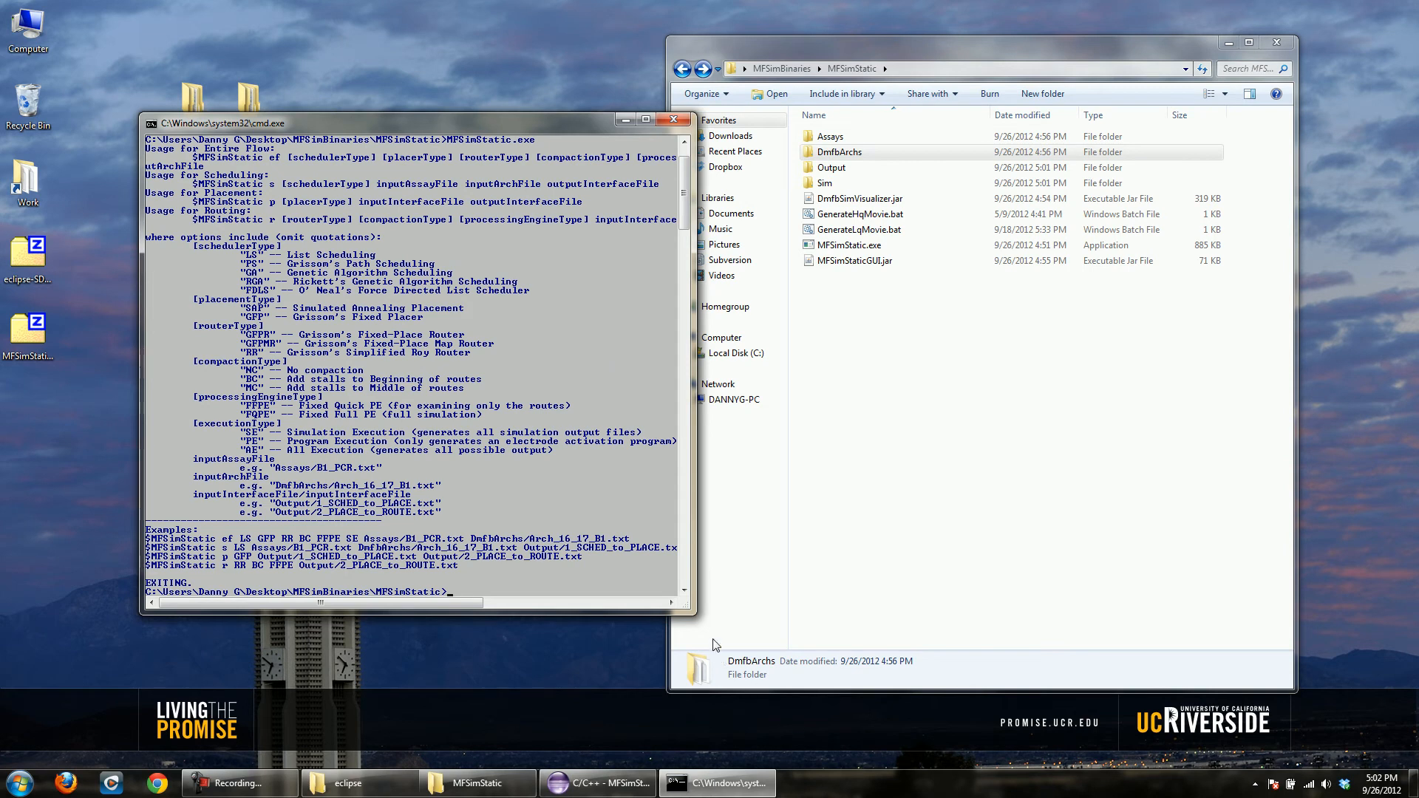
{"action": "left_click_drag", "start_coordinate": [689, 612], "coordinate": [1069, 682]}
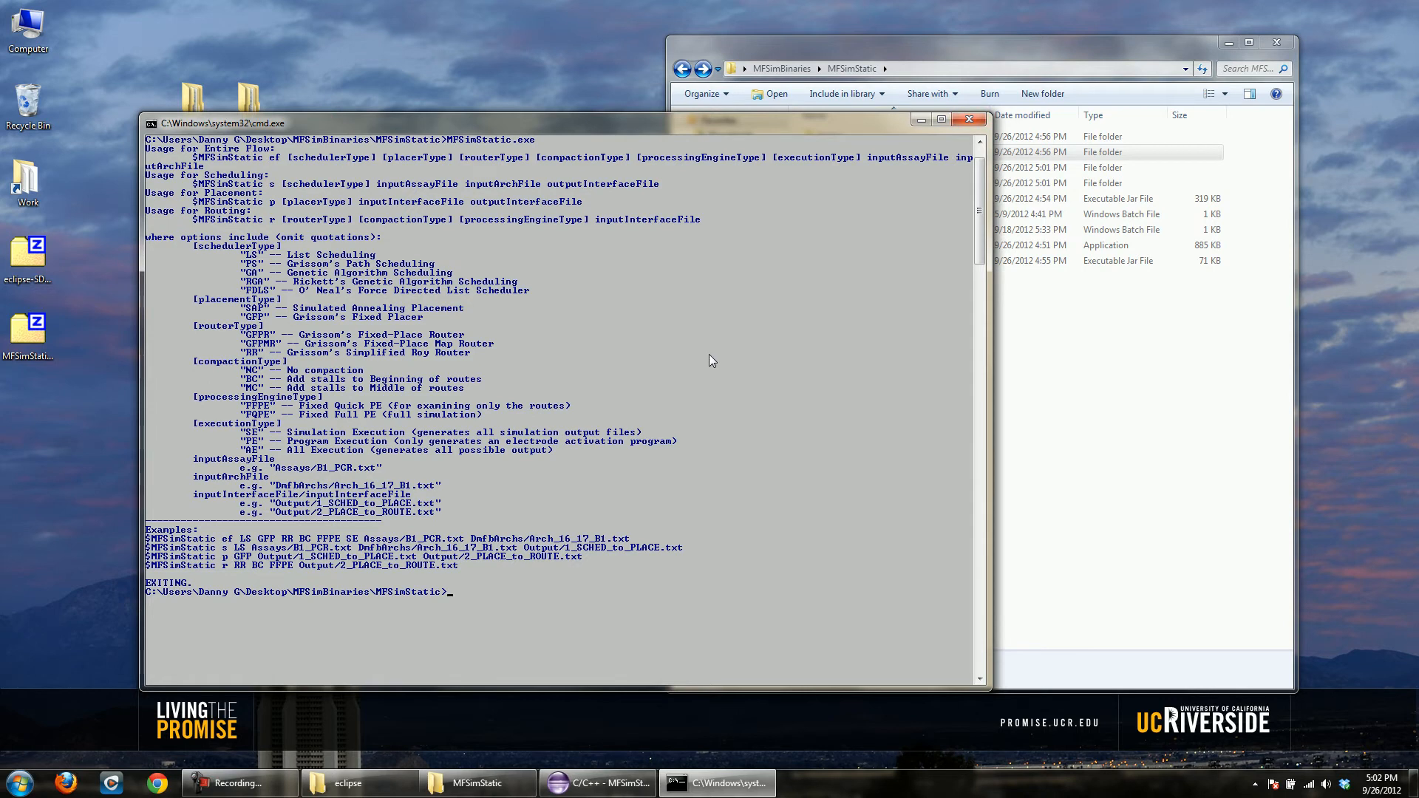
{"action": "left_click", "coordinate": [966, 118]}
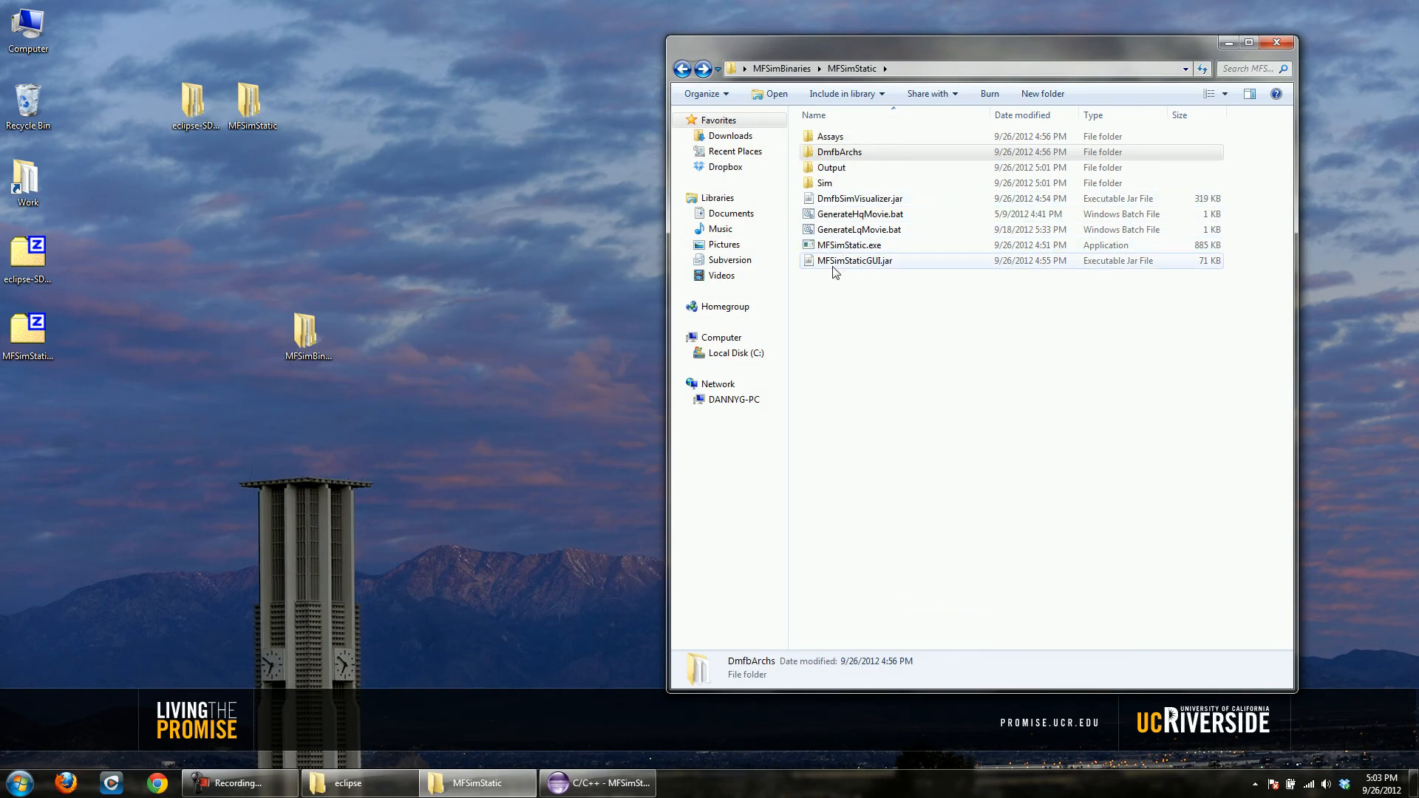
- Launch MFSimStaticGUI.jar from the MFSimStatic folder and place its window beside the folder window
{"action": "double_click", "coordinate": [842, 261]}
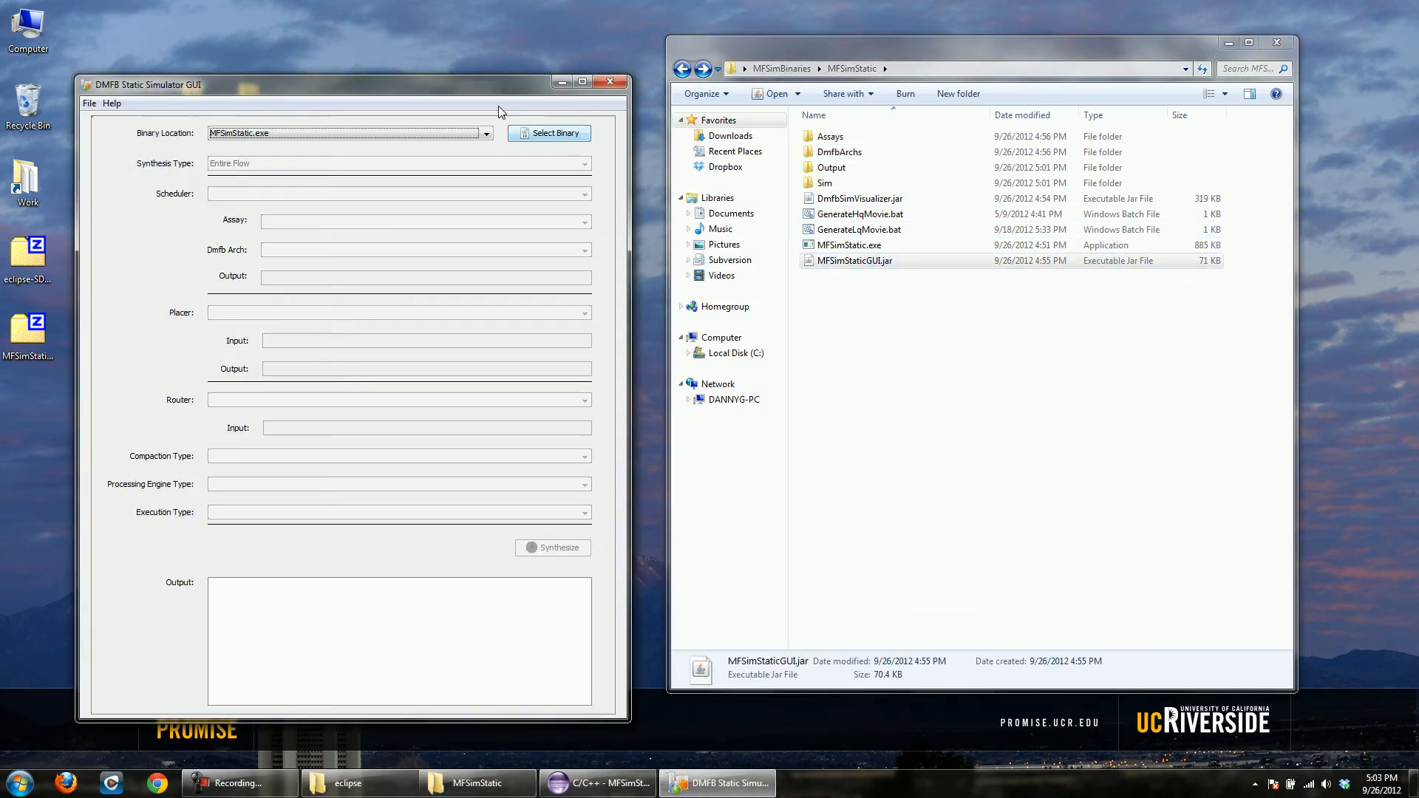
{"action": "left_click_drag", "start_coordinate": [460, 89], "coordinate": [460, 43]}
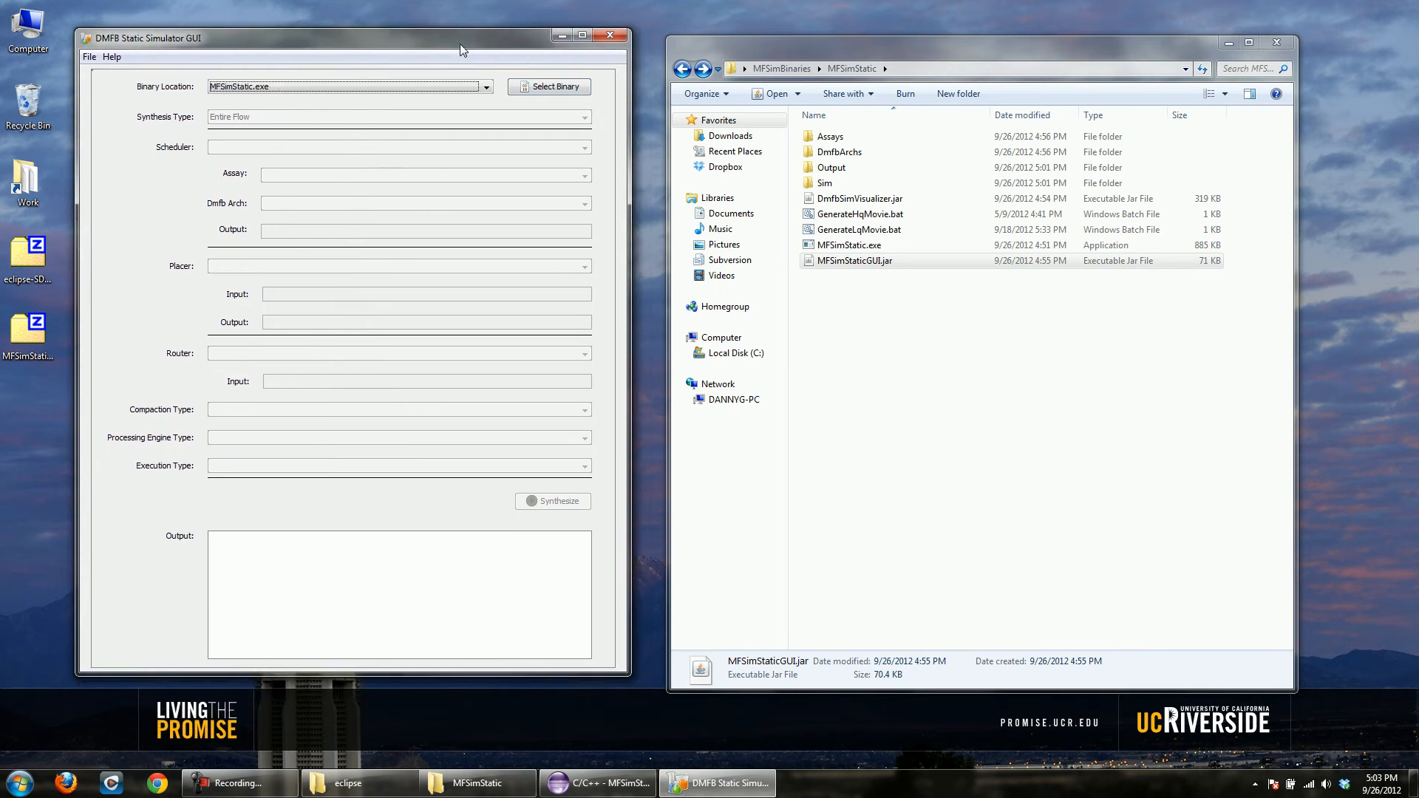
- Choose MFSimStatic.exe as the binary location in the simulator GUI and load that binary
{"action": "left_click", "coordinate": [487, 88]}
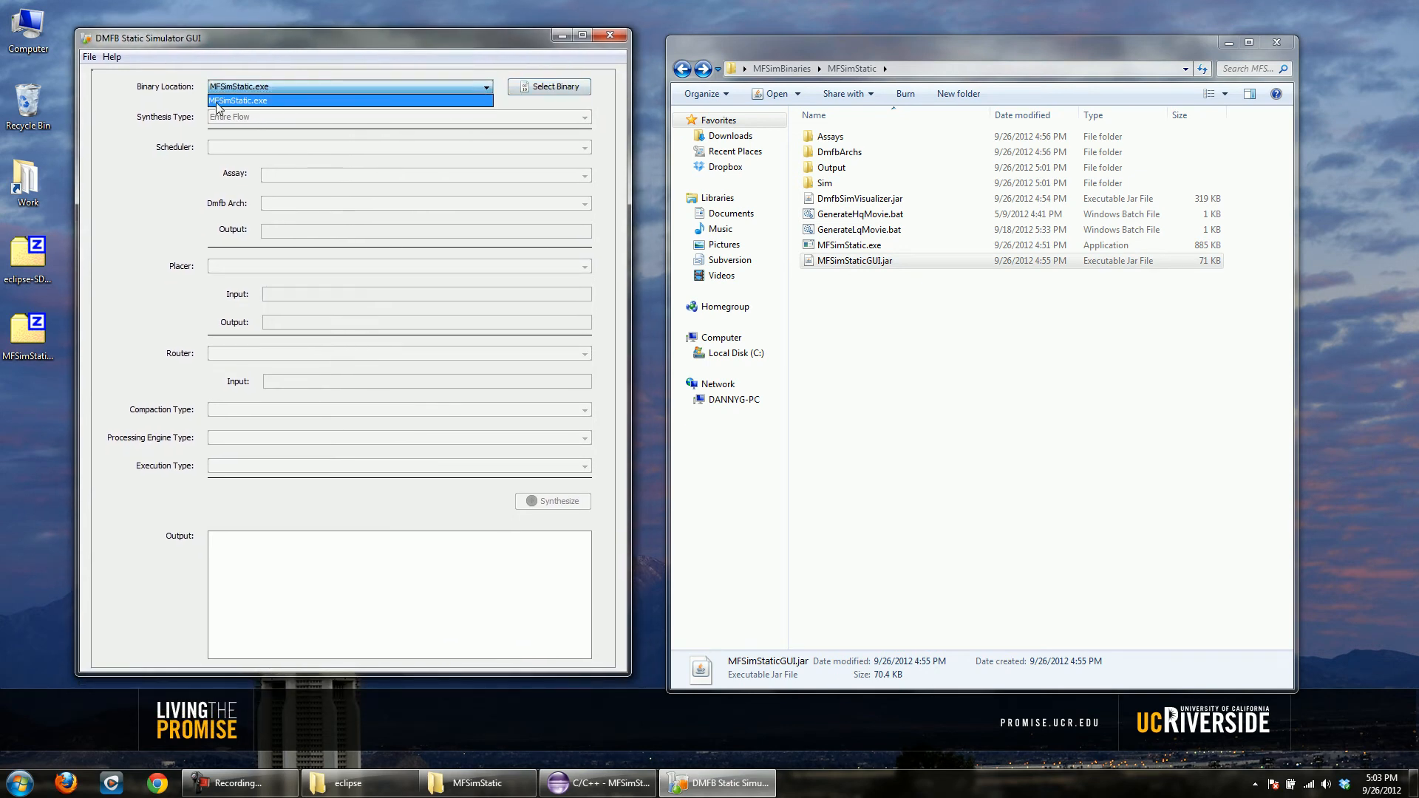
{"action": "left_click", "coordinate": [276, 103]}
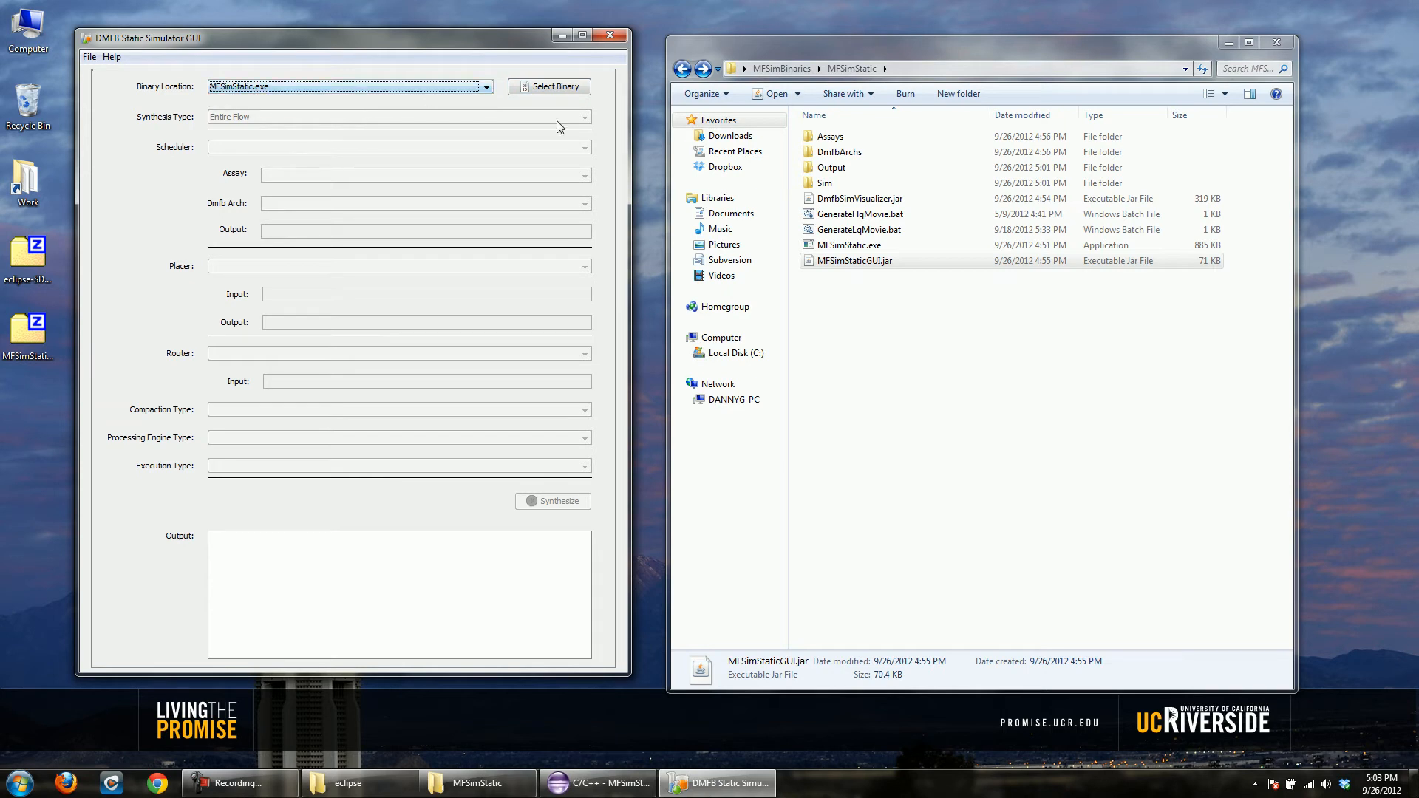
{"action": "left_click", "coordinate": [843, 248]}
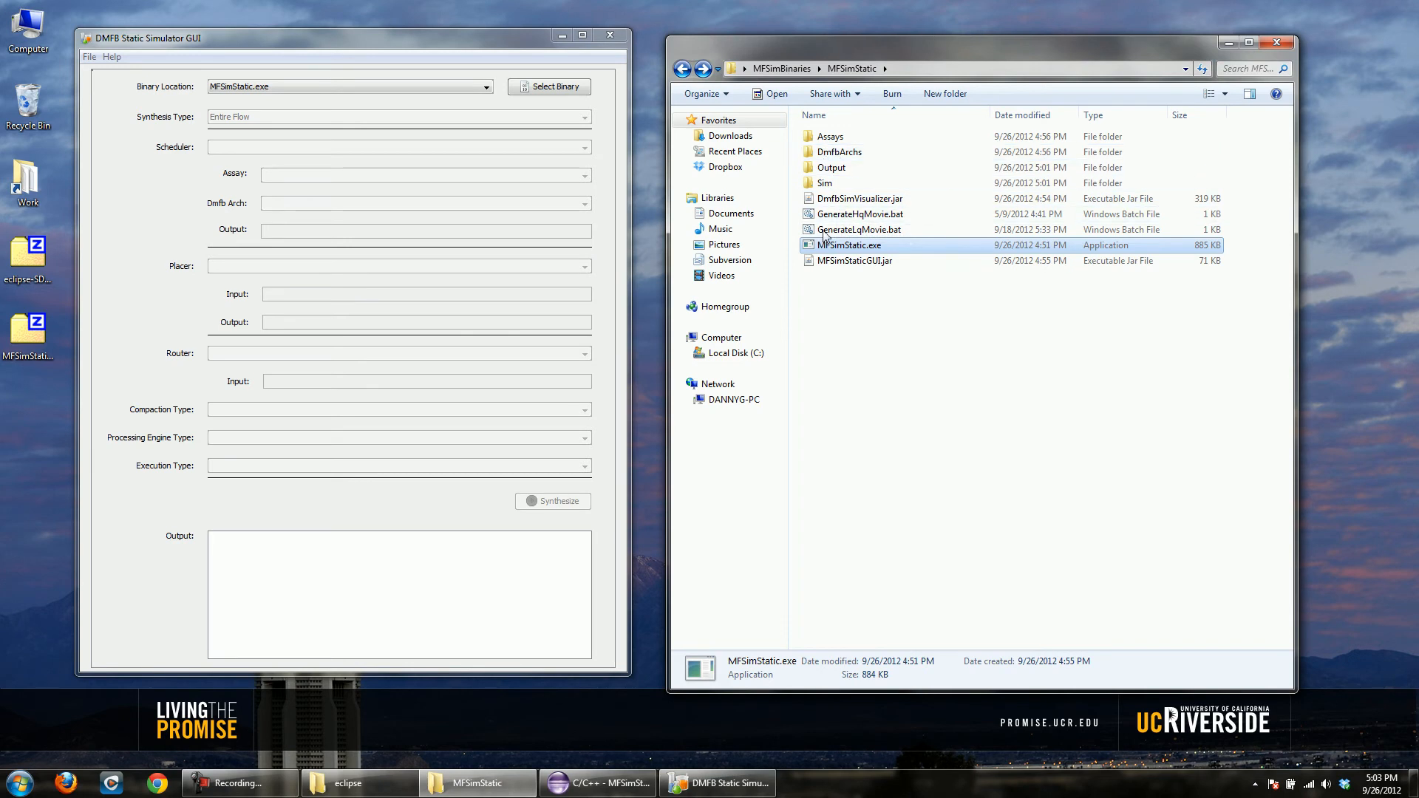
{"action": "left_click", "coordinate": [407, 89]}
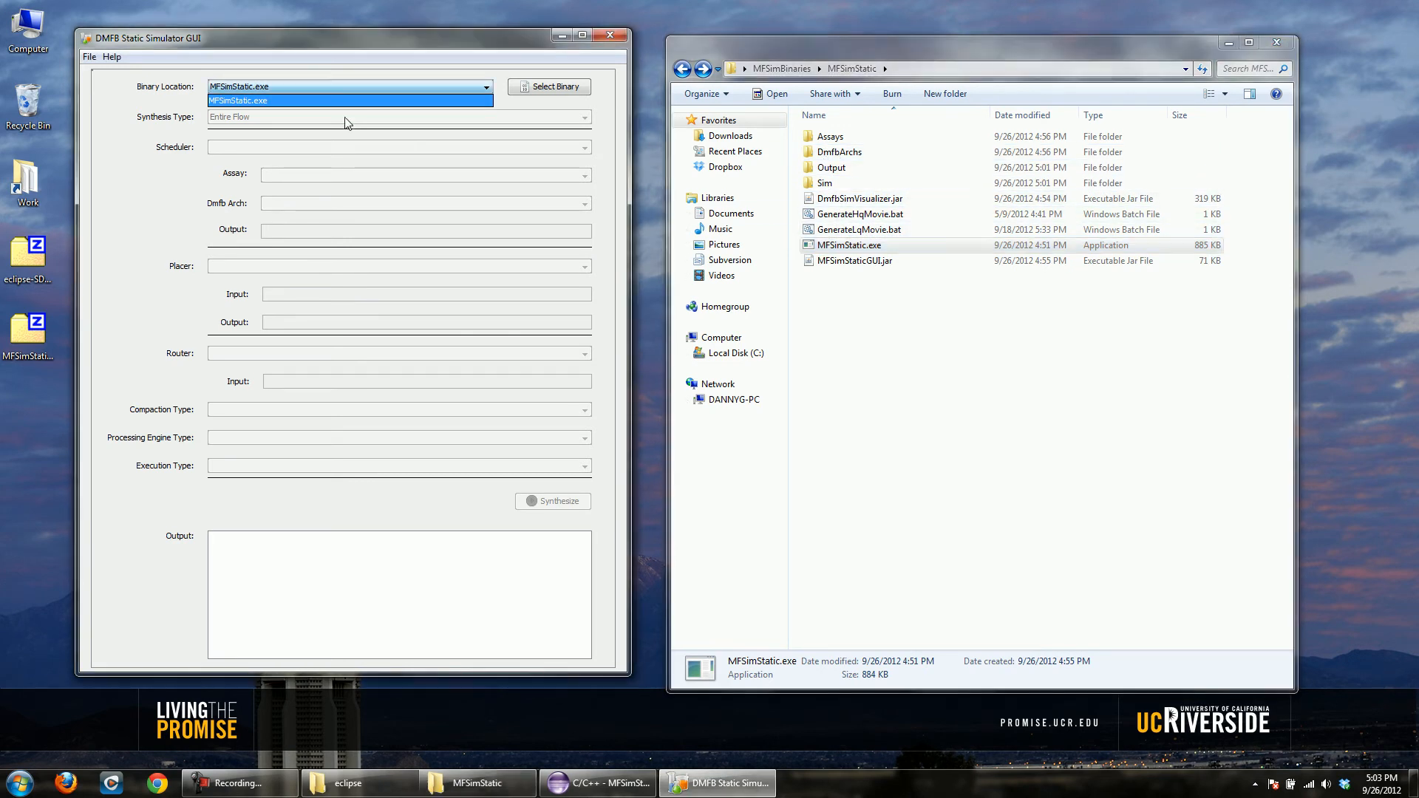
{"action": "left_click", "coordinate": [370, 99]}
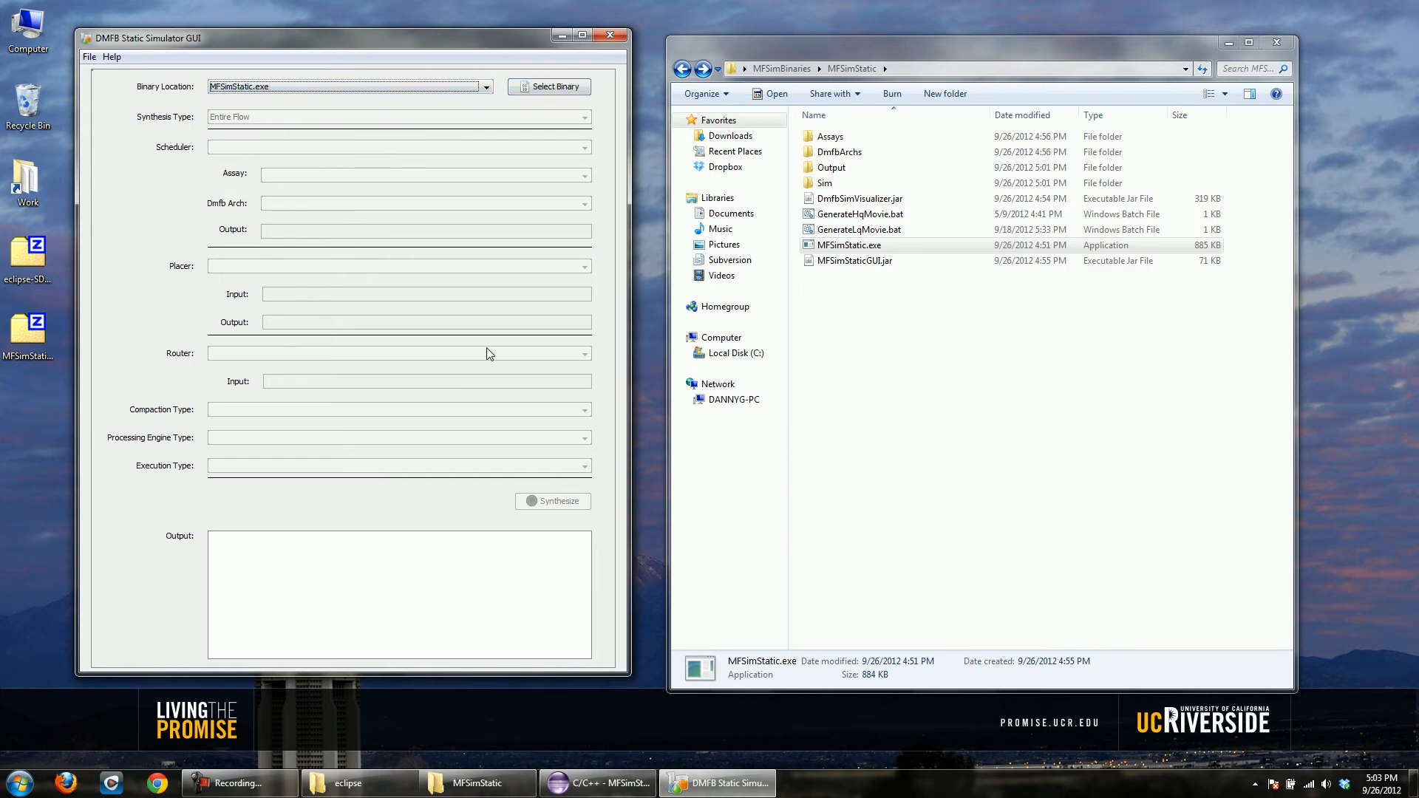
{"action": "left_click", "coordinate": [542, 87]}
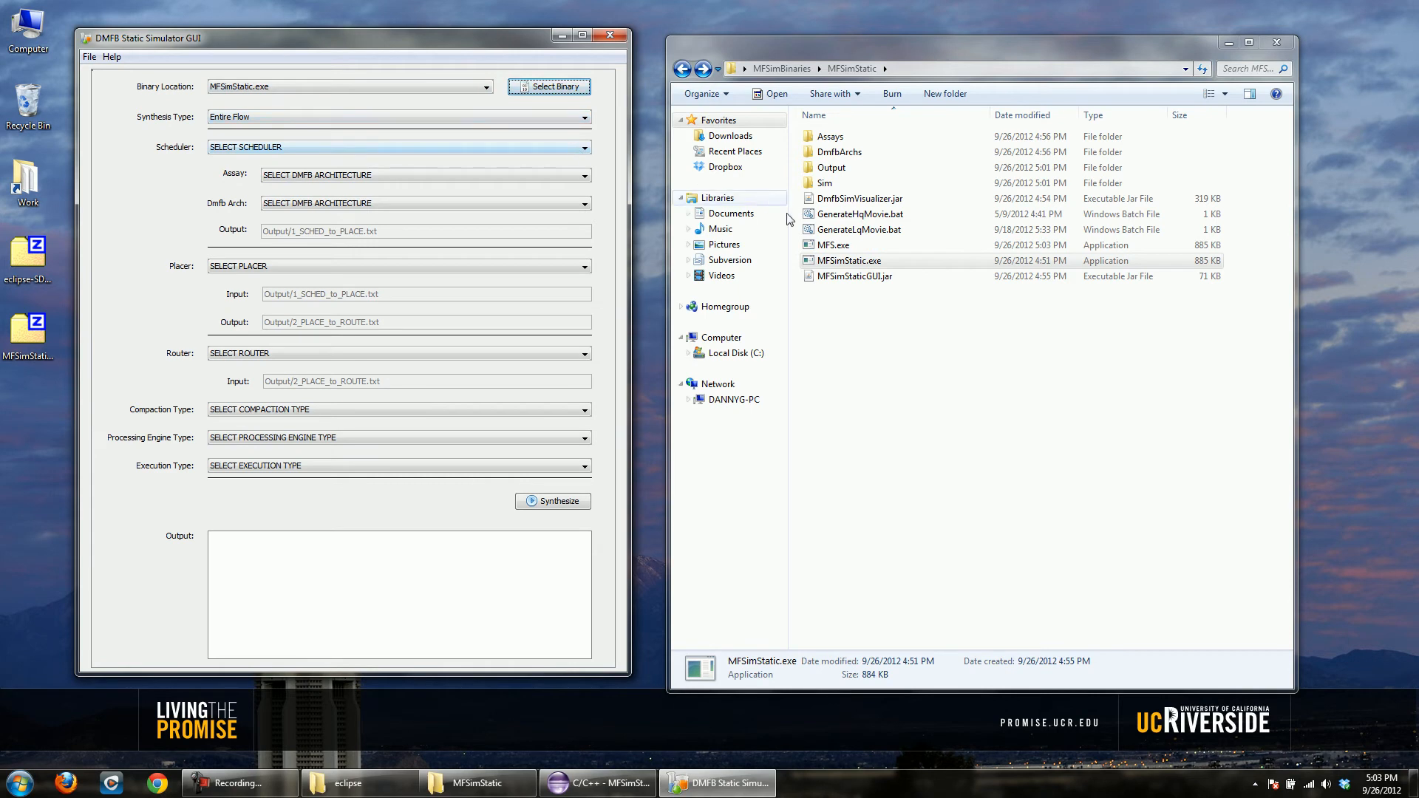
- Inspect the MFS.exe file in the MFSimStatic folder
{"action": "left_click", "coordinate": [832, 247]}
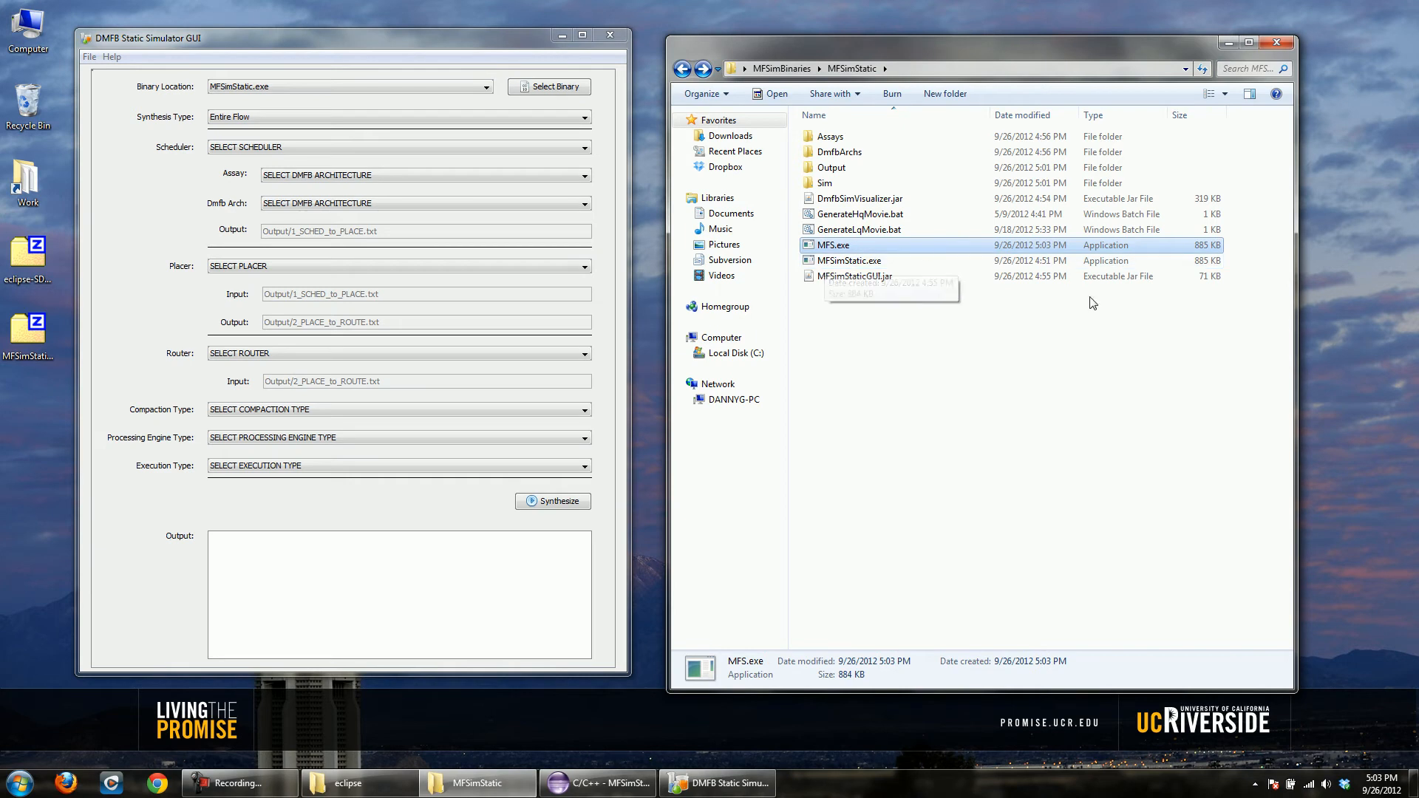
{"action": "left_click", "coordinate": [1144, 263]}
{"action": "left_click", "coordinate": [896, 245]}
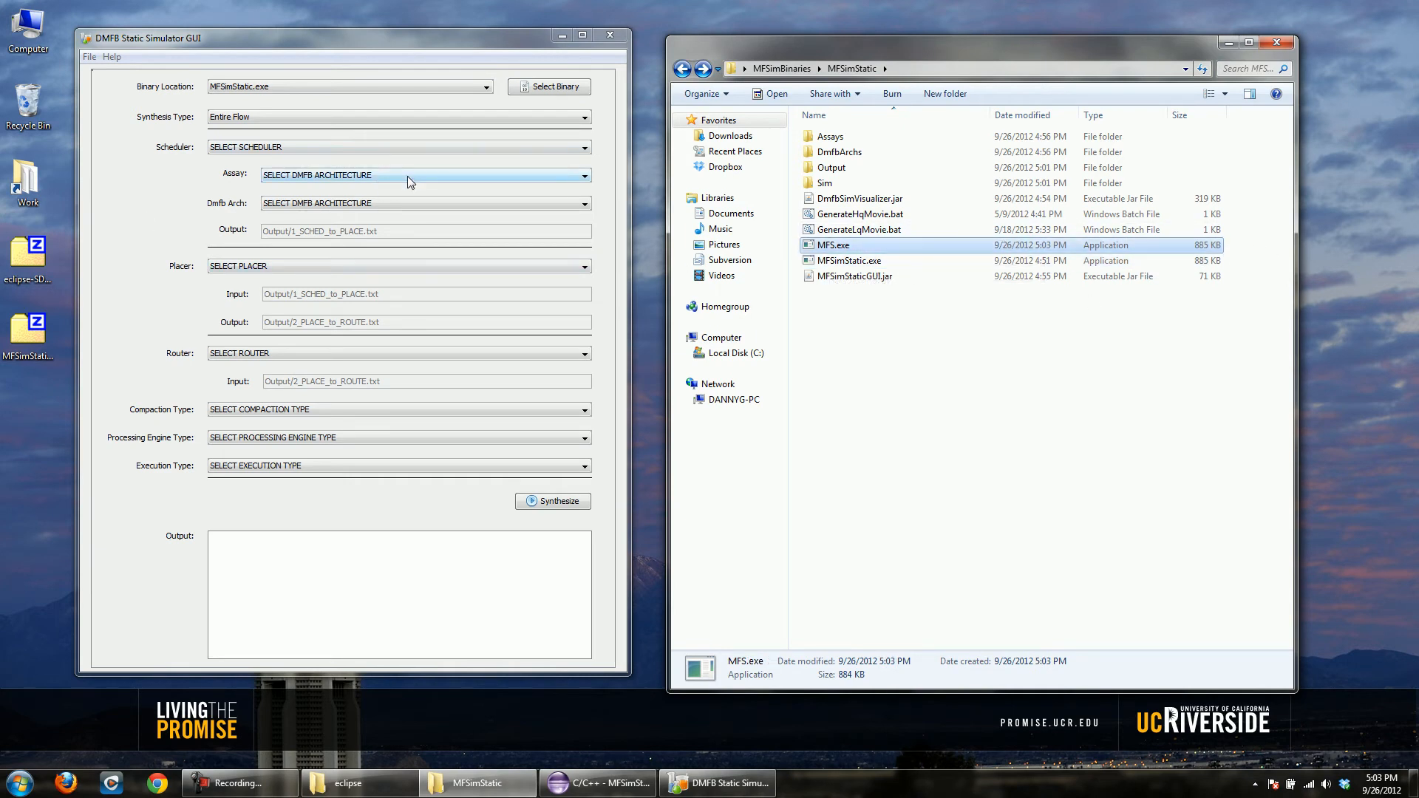
- Look through the available scheduler, placer, router and compaction type options without choosing any
{"action": "left_click", "coordinate": [349, 149]}
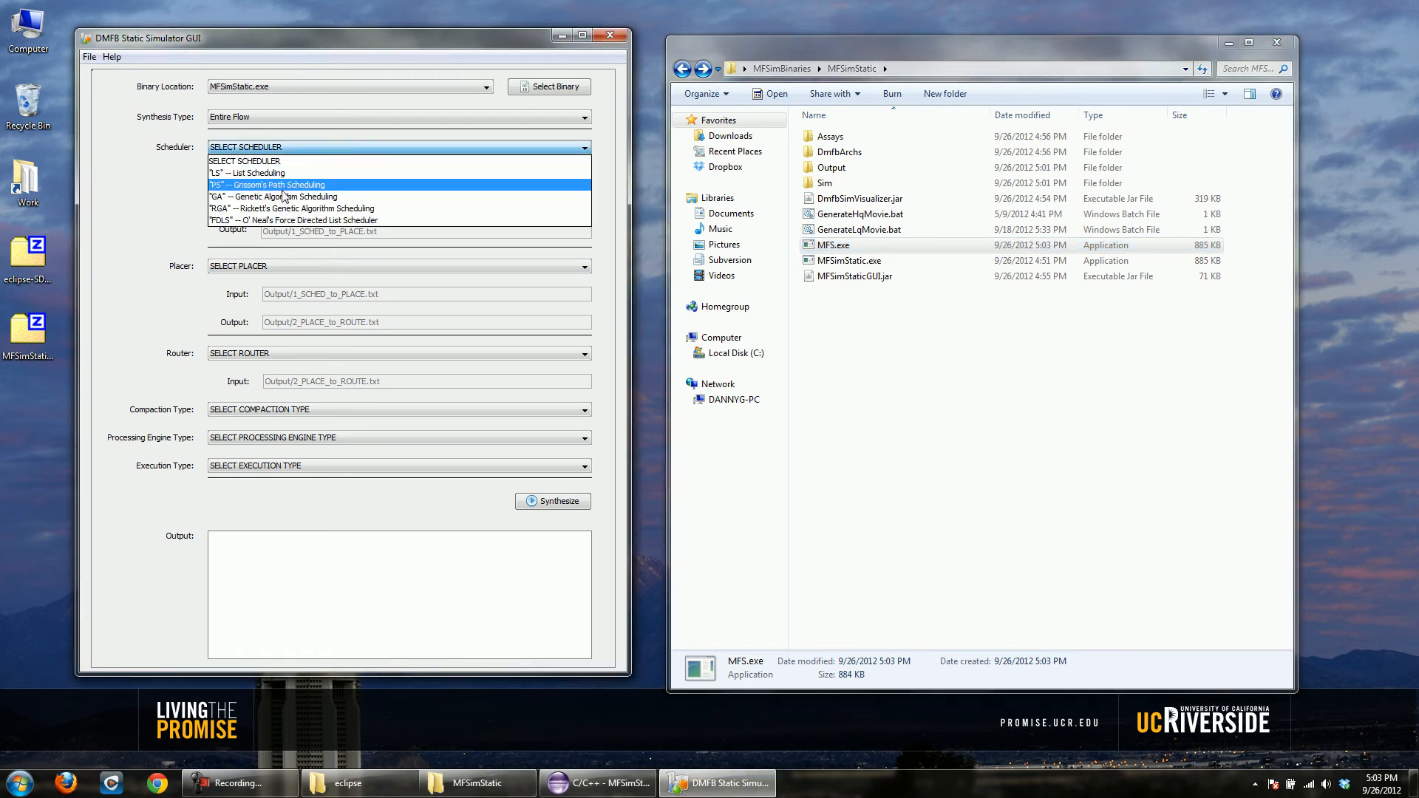
{"action": "left_click", "coordinate": [264, 164]}
{"action": "left_click", "coordinate": [269, 264]}
{"action": "left_click", "coordinate": [138, 300]}
{"action": "left_click", "coordinate": [257, 355]}
{"action": "left_click", "coordinate": [124, 300]}
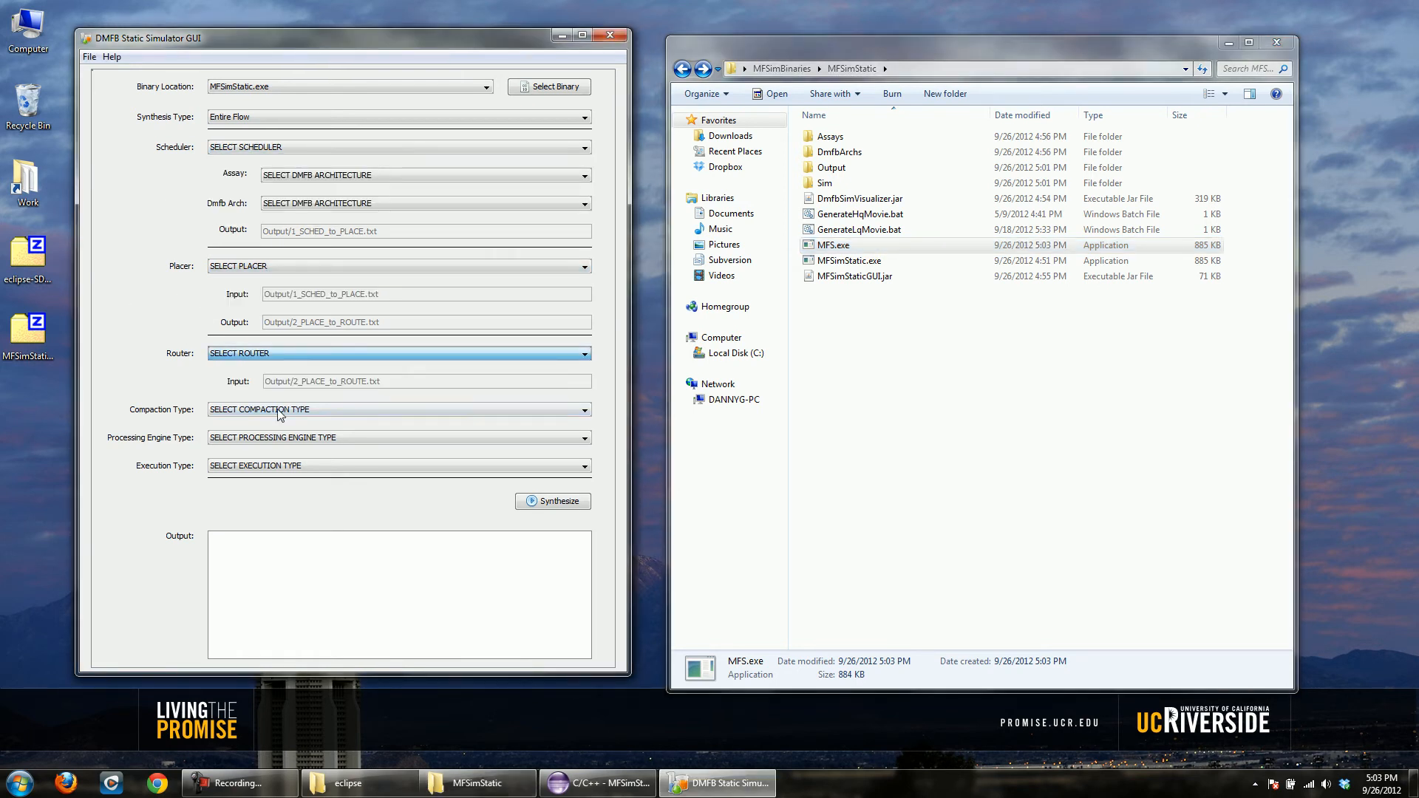
{"action": "left_click", "coordinate": [251, 411]}
{"action": "left_click", "coordinate": [158, 266]}
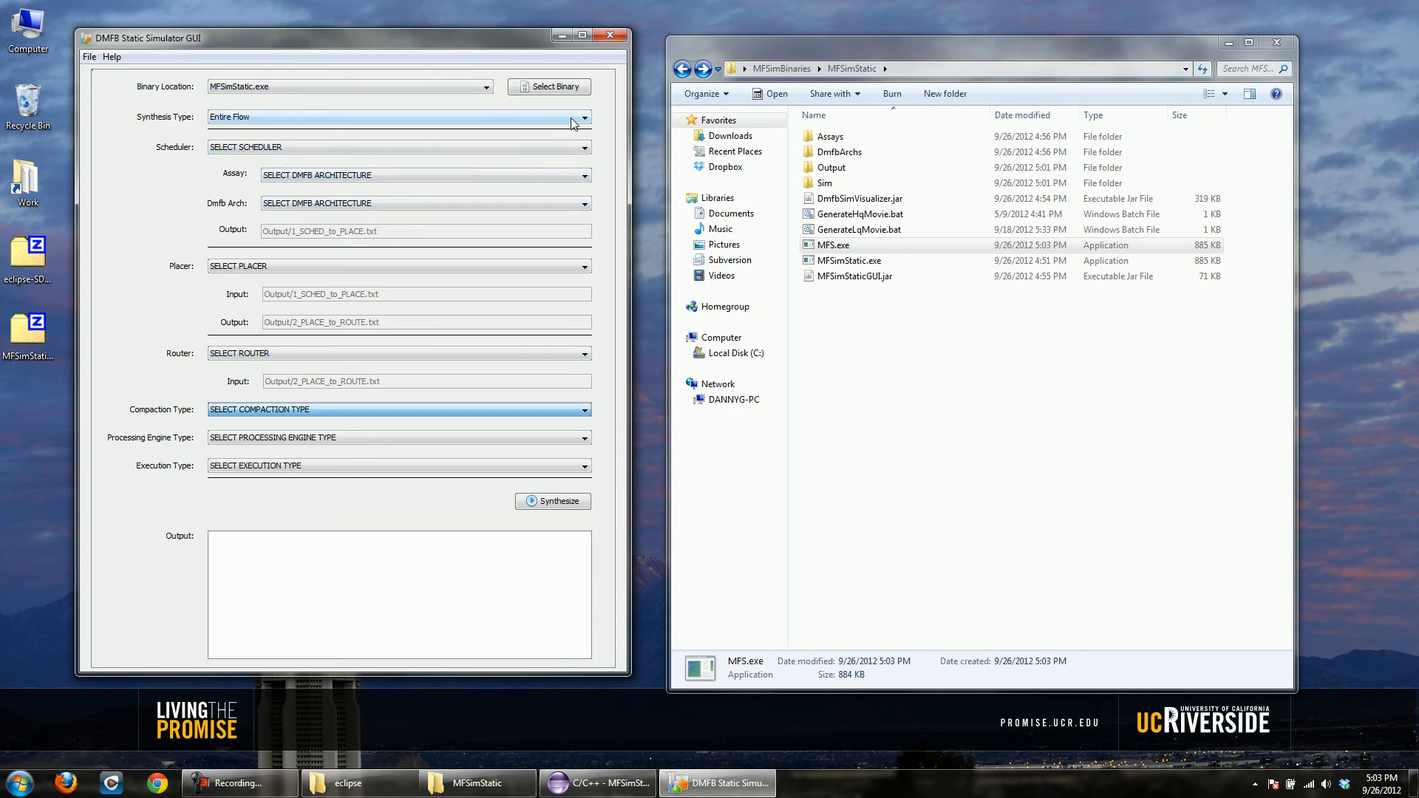
- Try the Schedule, Place and Route synthesis types to compare which fields they enable, and return to Entire Flow
{"action": "left_click", "coordinate": [281, 117]}
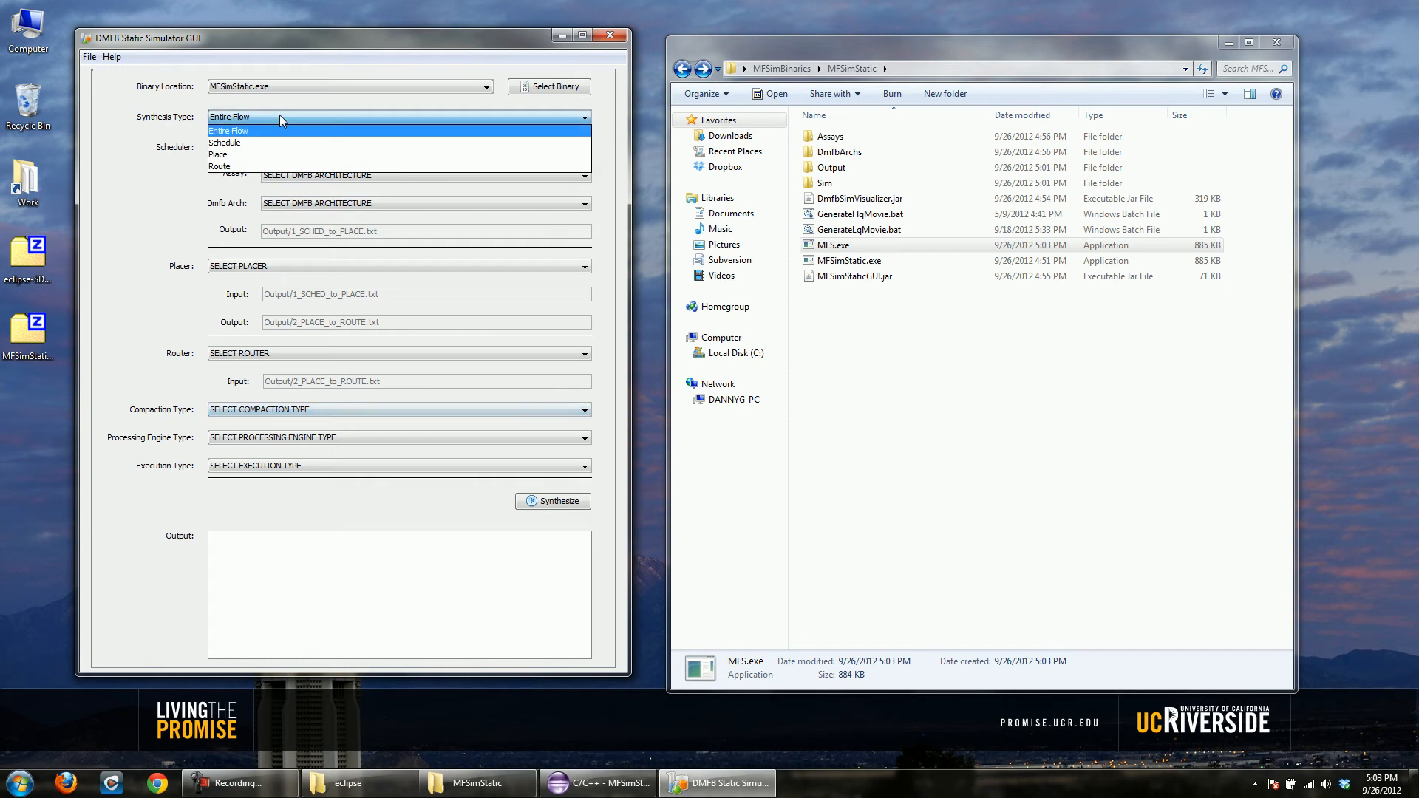
{"action": "left_click", "coordinate": [244, 148]}
{"action": "left_click", "coordinate": [264, 120]}
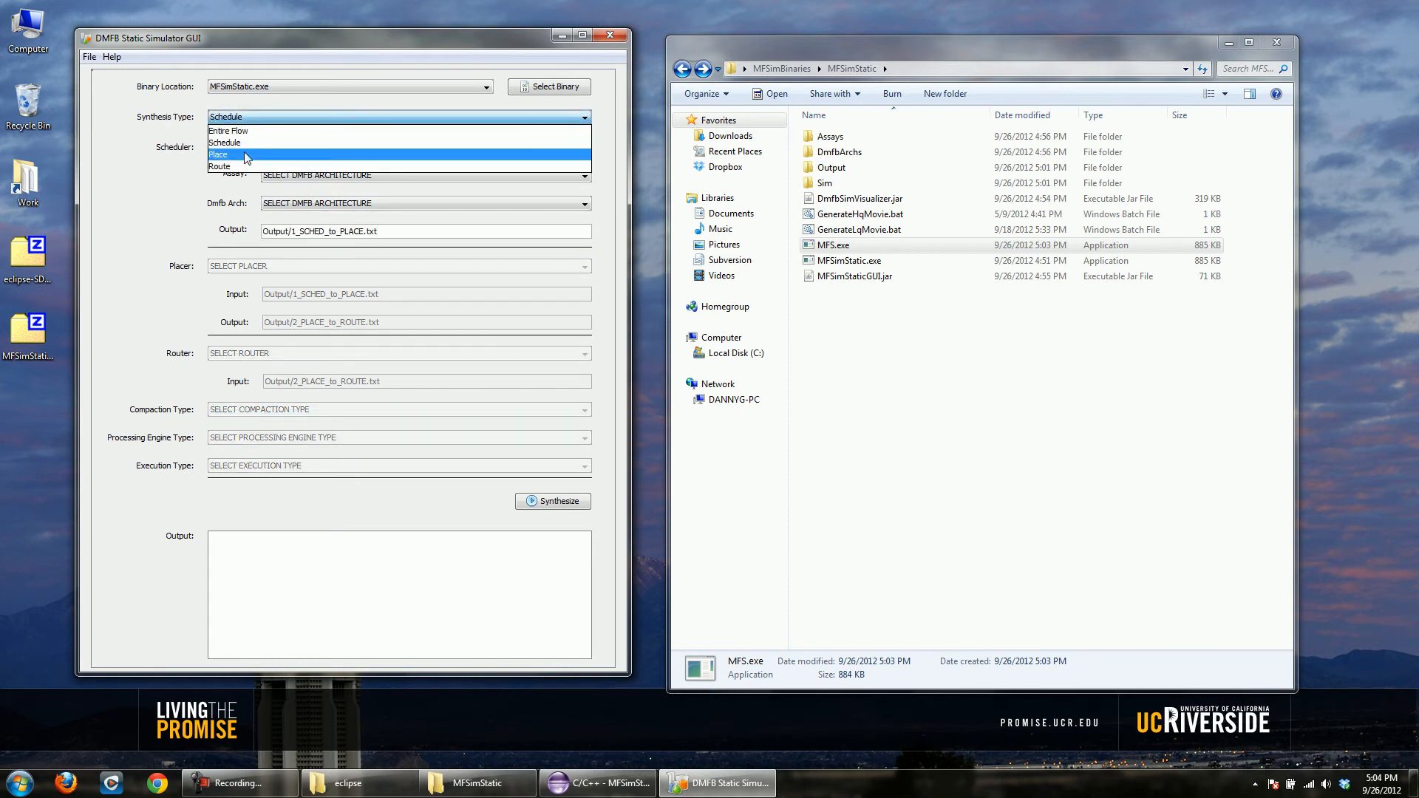
{"action": "left_click", "coordinate": [244, 152]}
{"action": "left_click", "coordinate": [265, 120]}
{"action": "left_click", "coordinate": [249, 148]}
{"action": "left_click", "coordinate": [264, 120]}
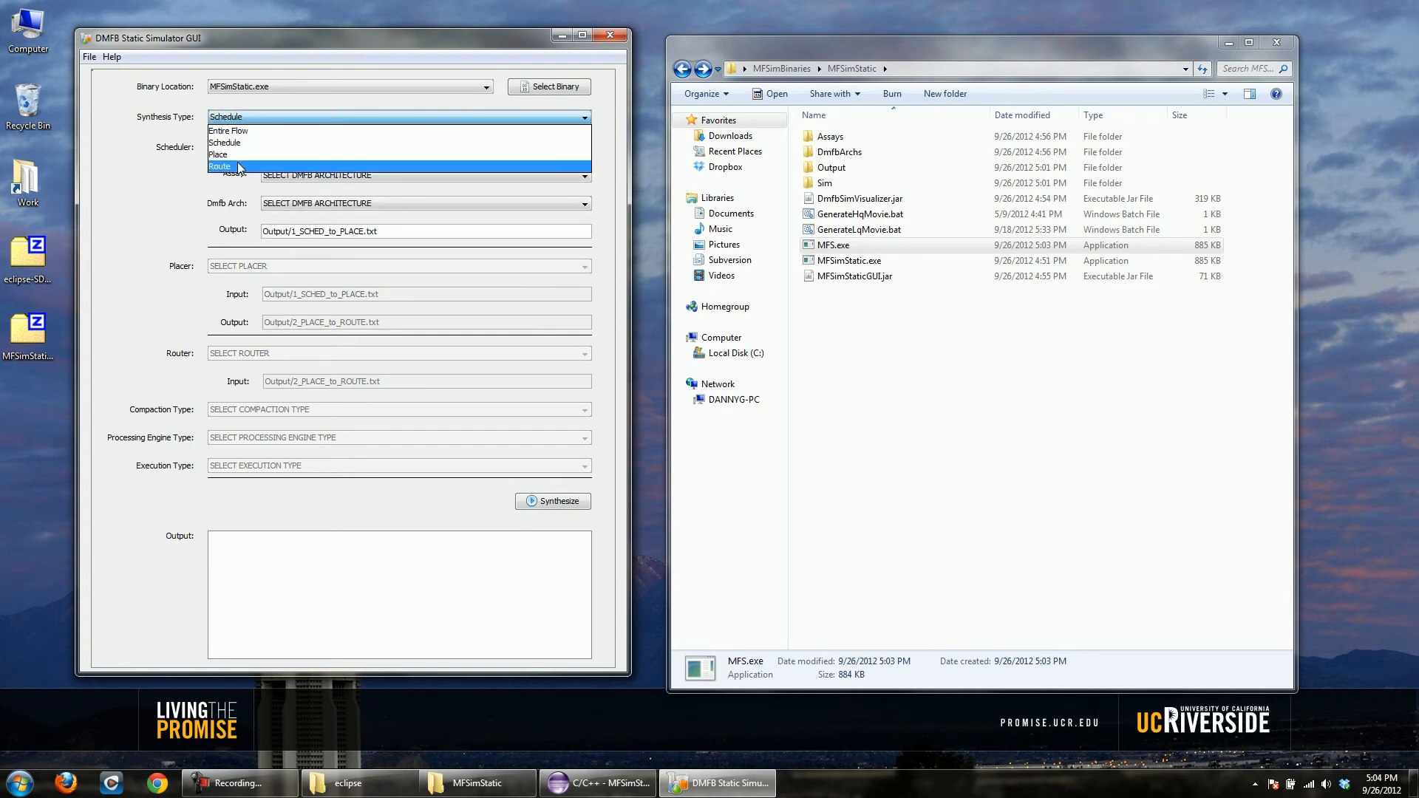
{"action": "left_click", "coordinate": [240, 167]}
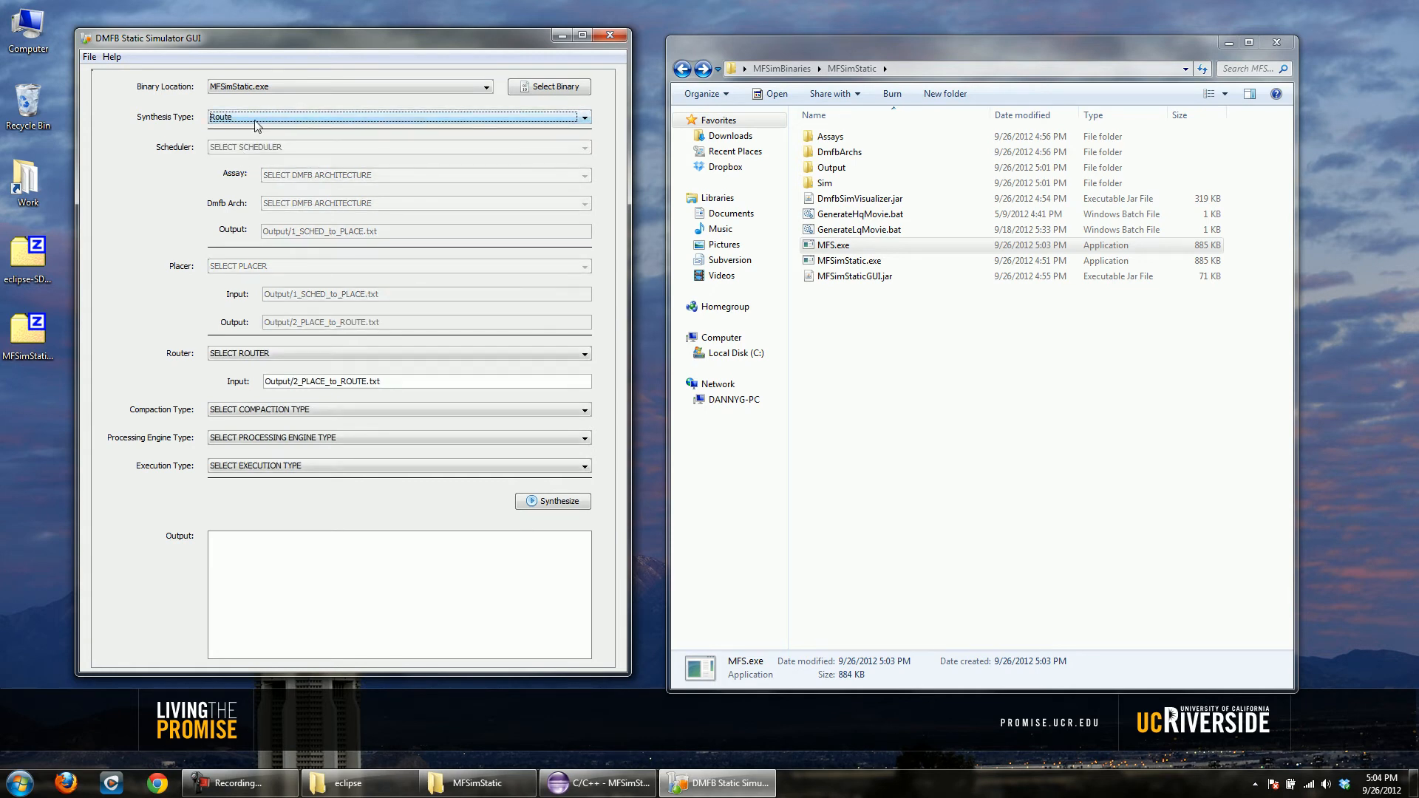
{"action": "left_click", "coordinate": [255, 121]}
{"action": "left_click", "coordinate": [255, 133]}
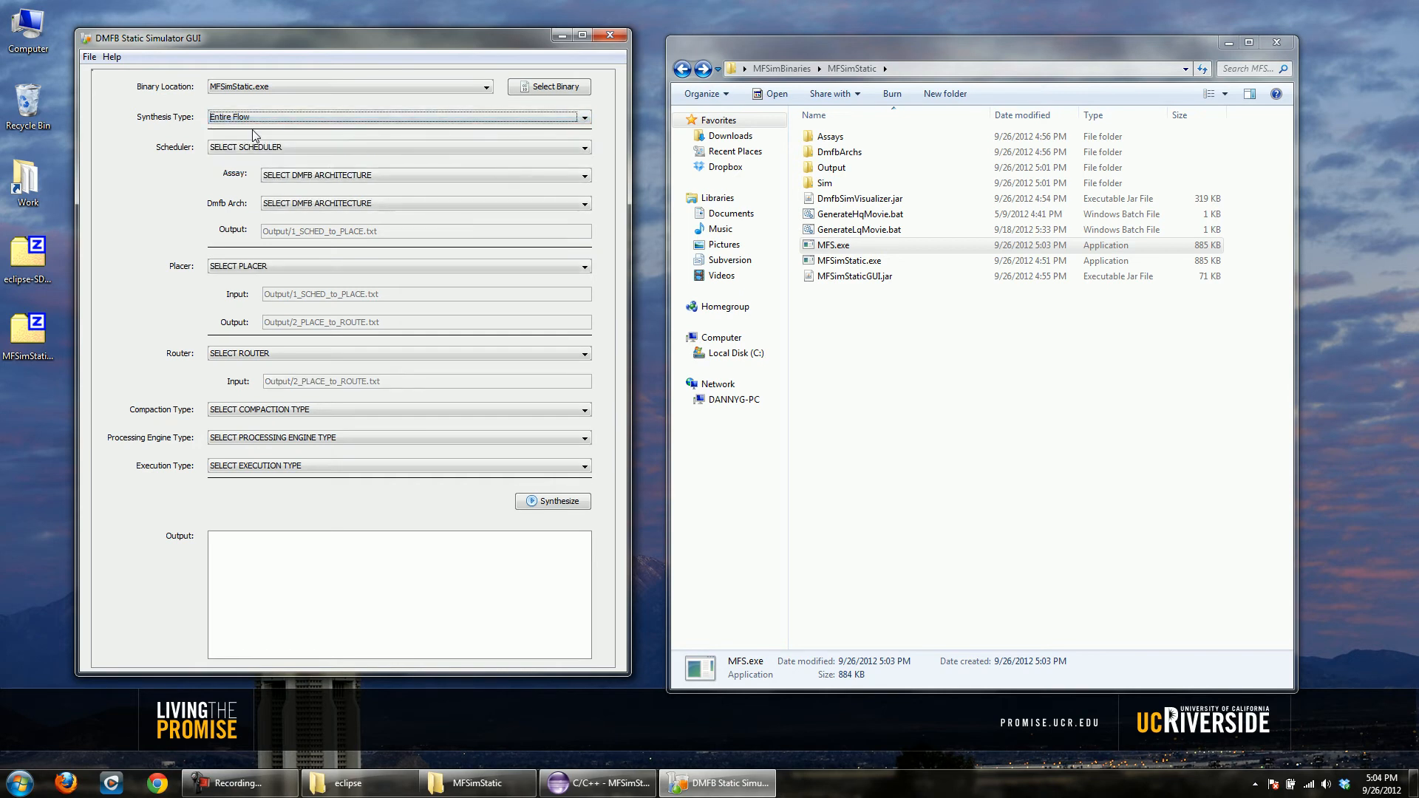
- Set the scheduler to LS List Scheduling, the assay to B1_PCR.txt and the DMFB architecture to Arch_15_19_B1.txt
{"action": "left_click", "coordinate": [306, 151]}
{"action": "left_click", "coordinate": [323, 173]}
{"action": "left_click", "coordinate": [397, 176]}
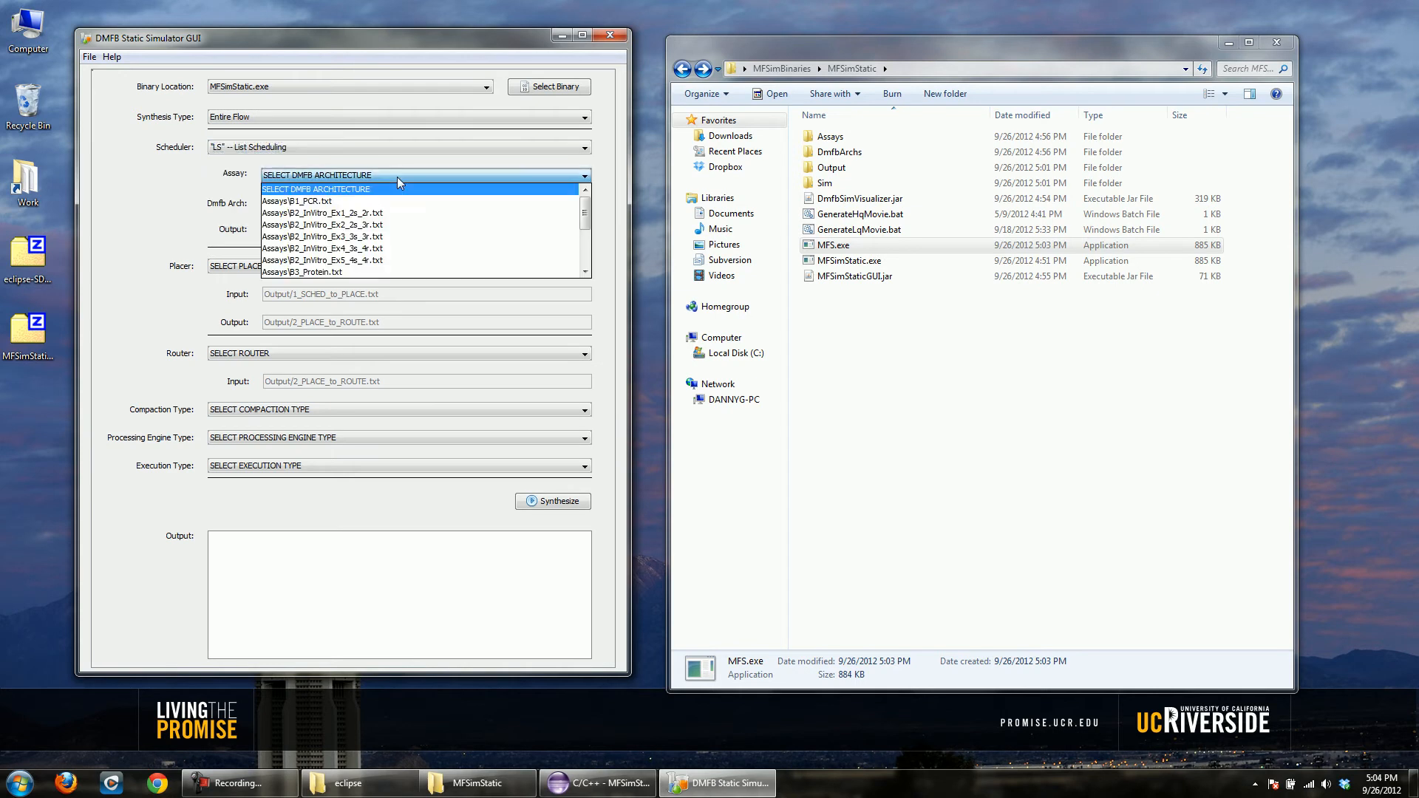
{"action": "left_click", "coordinate": [318, 202]}
{"action": "left_click", "coordinate": [314, 202]}
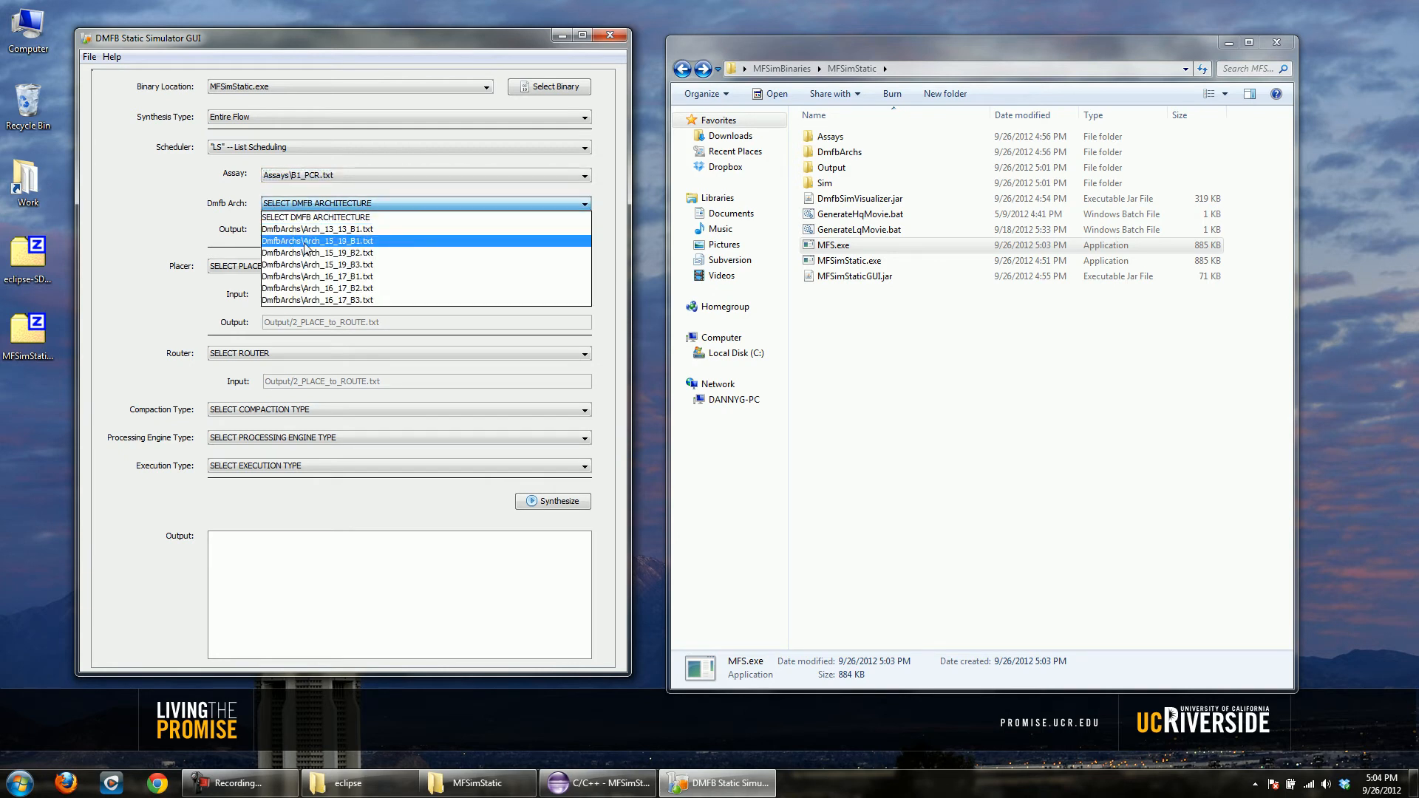
{"action": "left_click", "coordinate": [376, 245]}
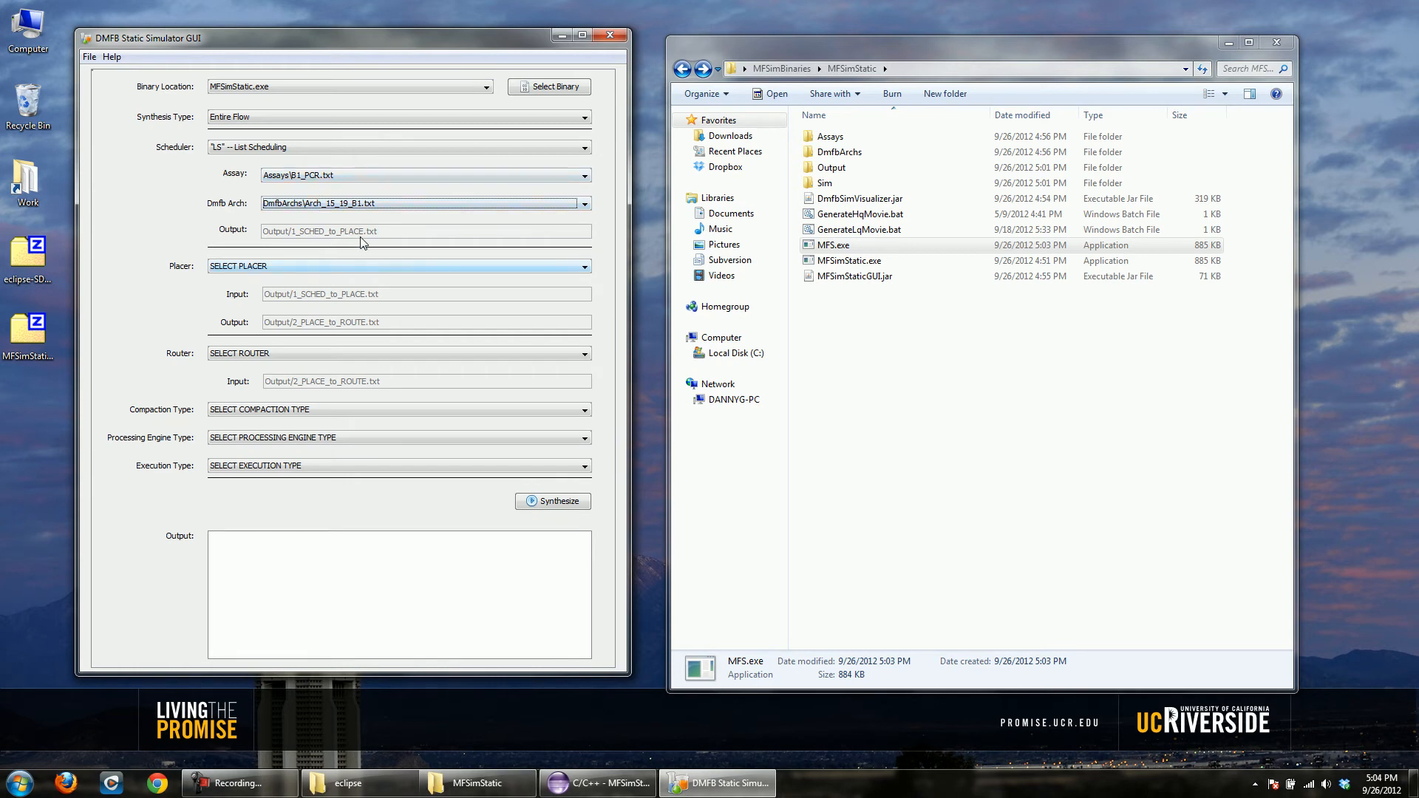
- Set the placer to GFP Grissom's Fixed Placer and the router to RR Grissom's Simplified Roy Router
{"action": "left_click", "coordinate": [282, 263]}
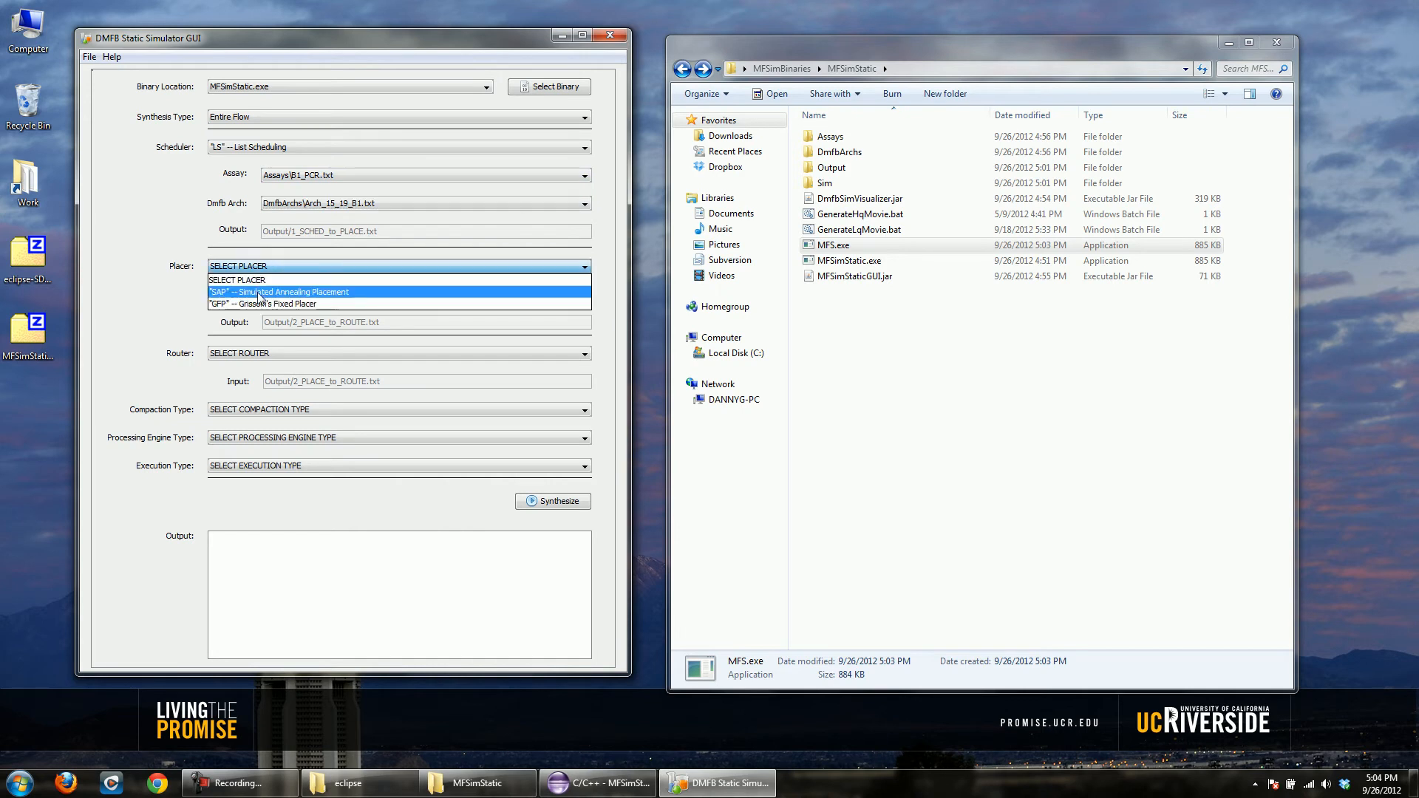
{"action": "left_click", "coordinate": [282, 294]}
{"action": "left_click", "coordinate": [303, 353]}
{"action": "left_click", "coordinate": [294, 405]}
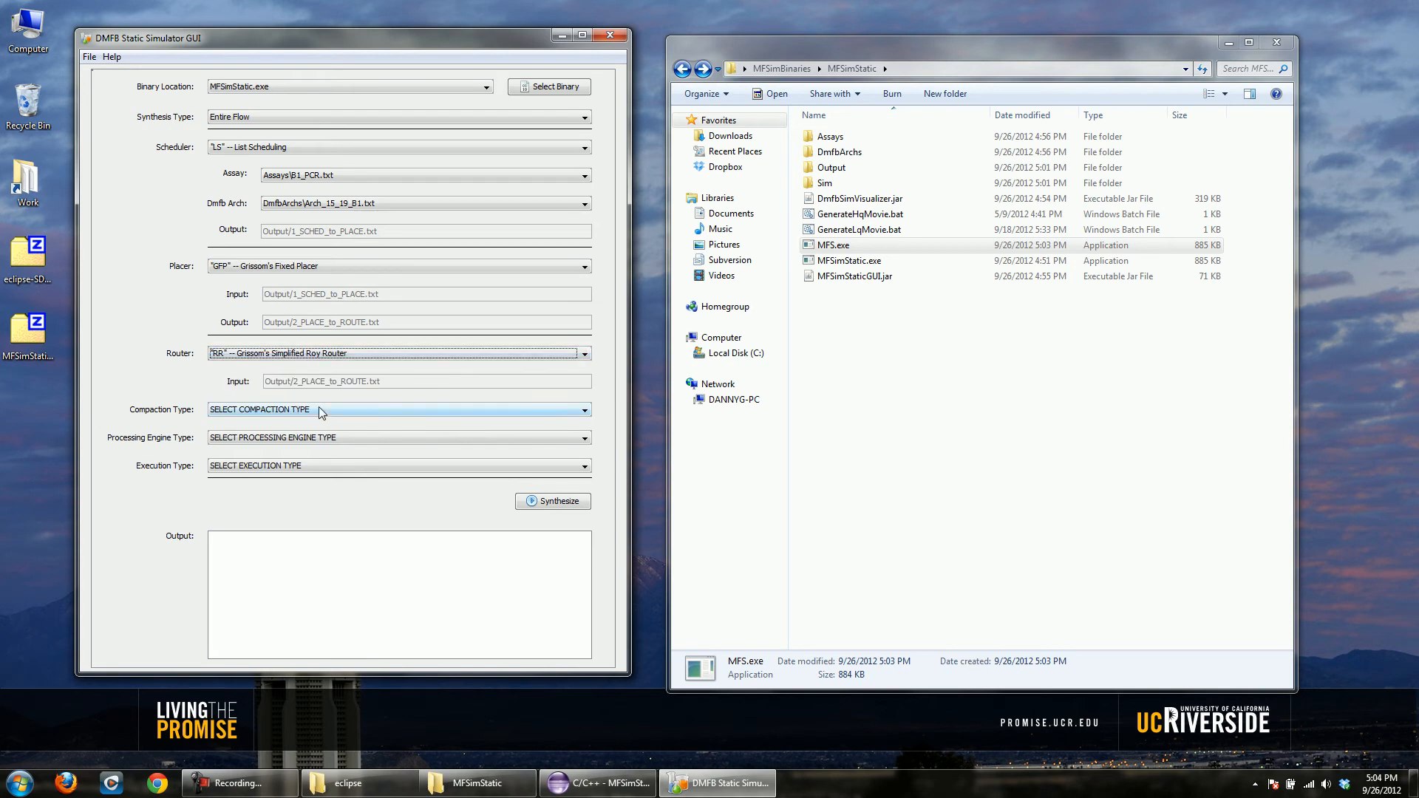
- Set the compaction type to BC, the processing engine type to FQPE full simulation and the execution type to AE All Execution
{"action": "left_click", "coordinate": [318, 408]}
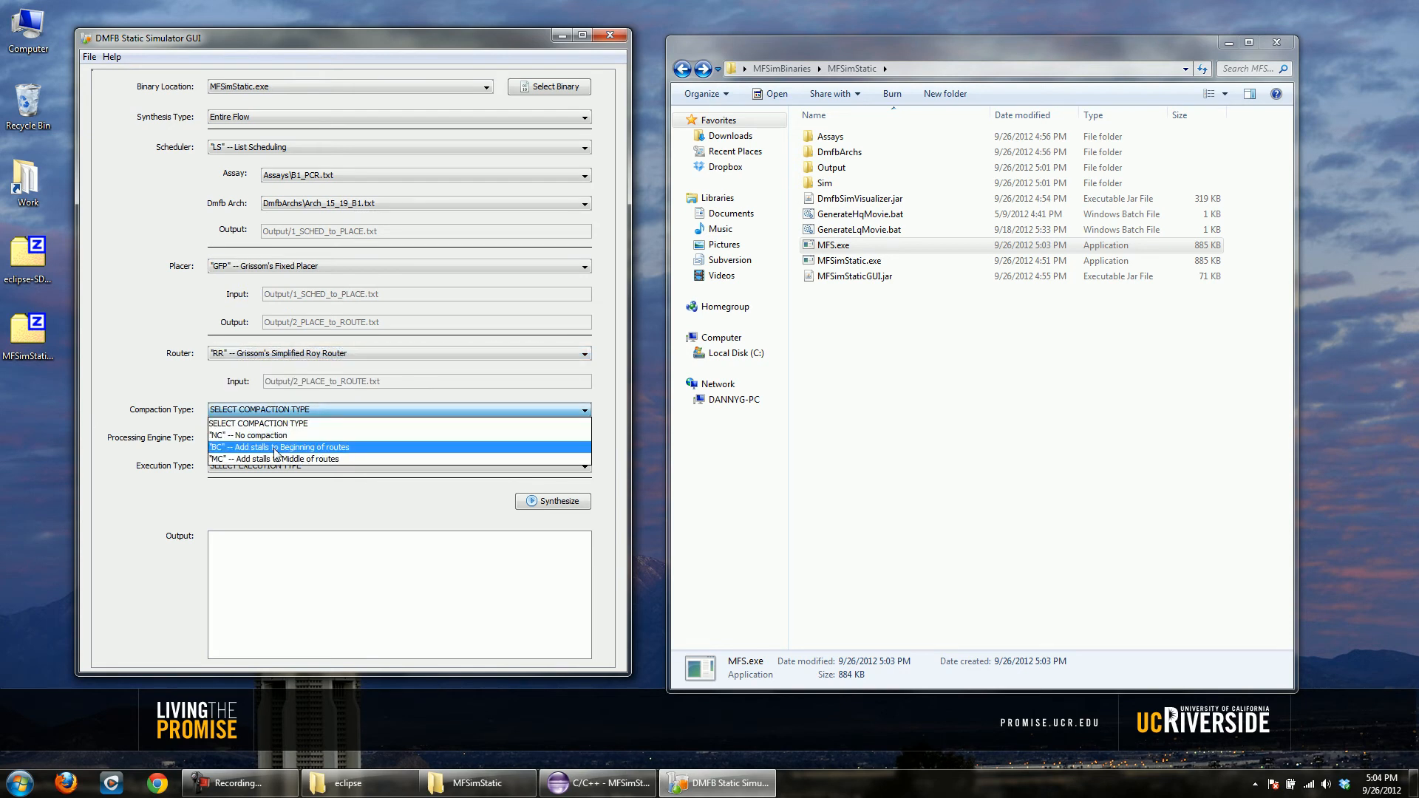
{"action": "left_click", "coordinate": [276, 448]}
{"action": "left_click", "coordinate": [309, 437]}
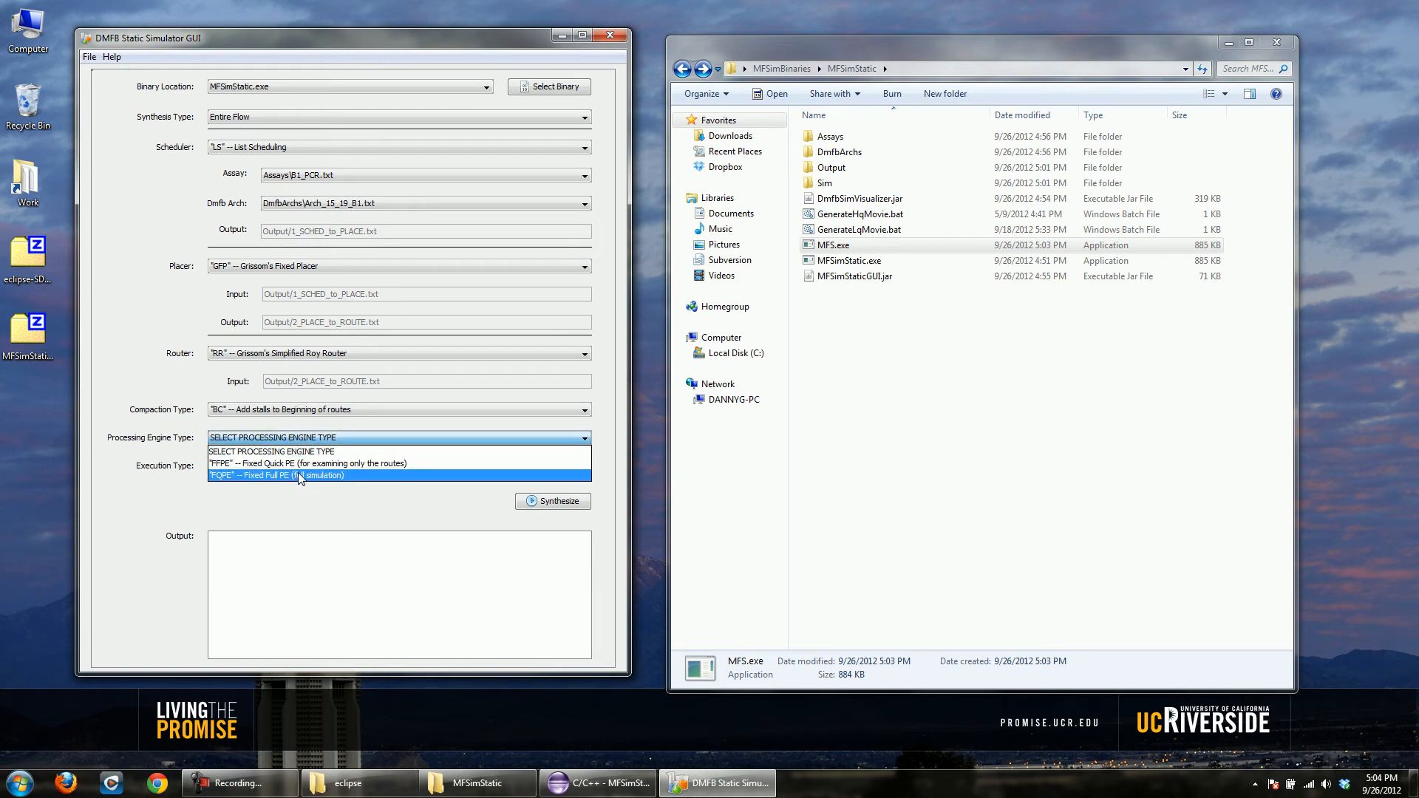
{"action": "left_click", "coordinate": [352, 475]}
{"action": "left_click", "coordinate": [256, 467]}
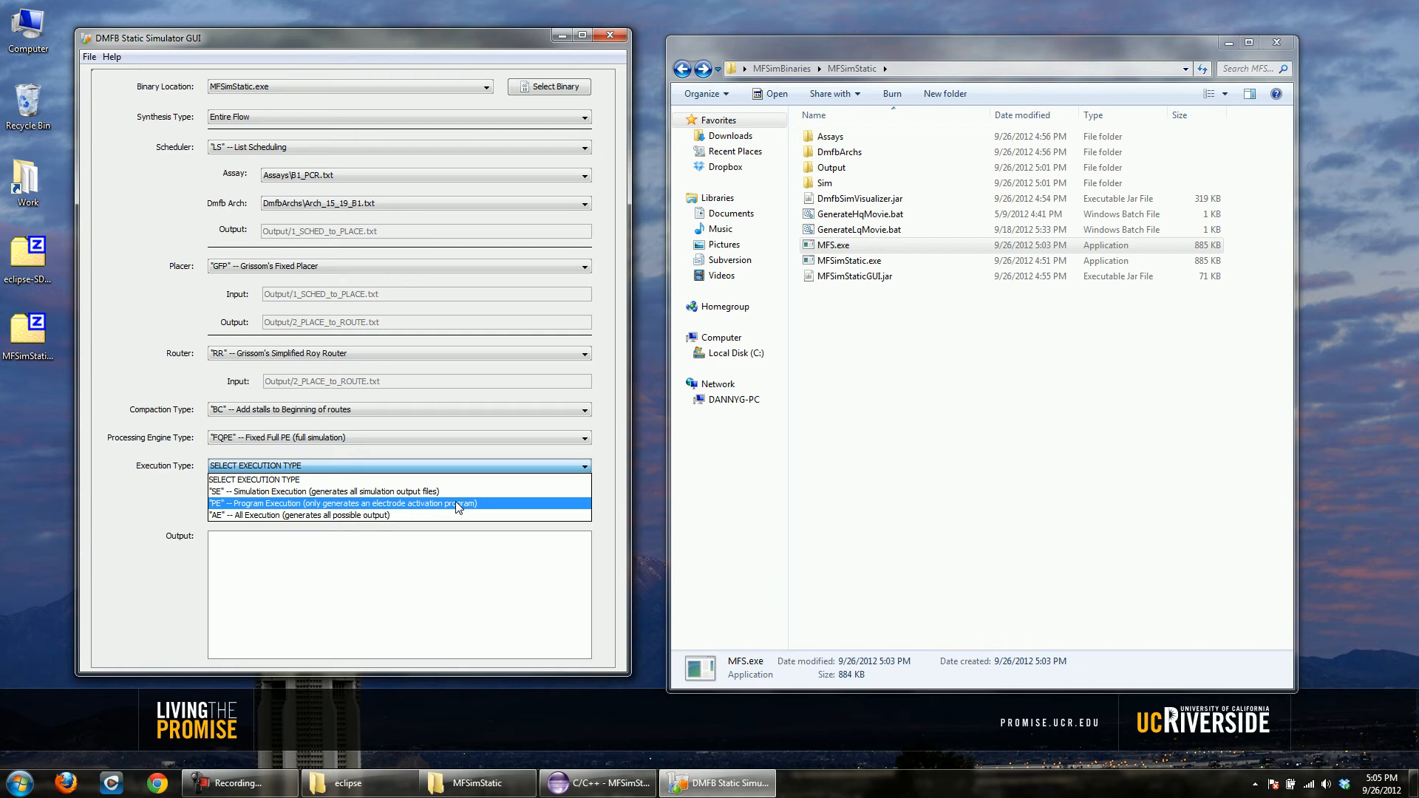
{"action": "left_click", "coordinate": [411, 514]}
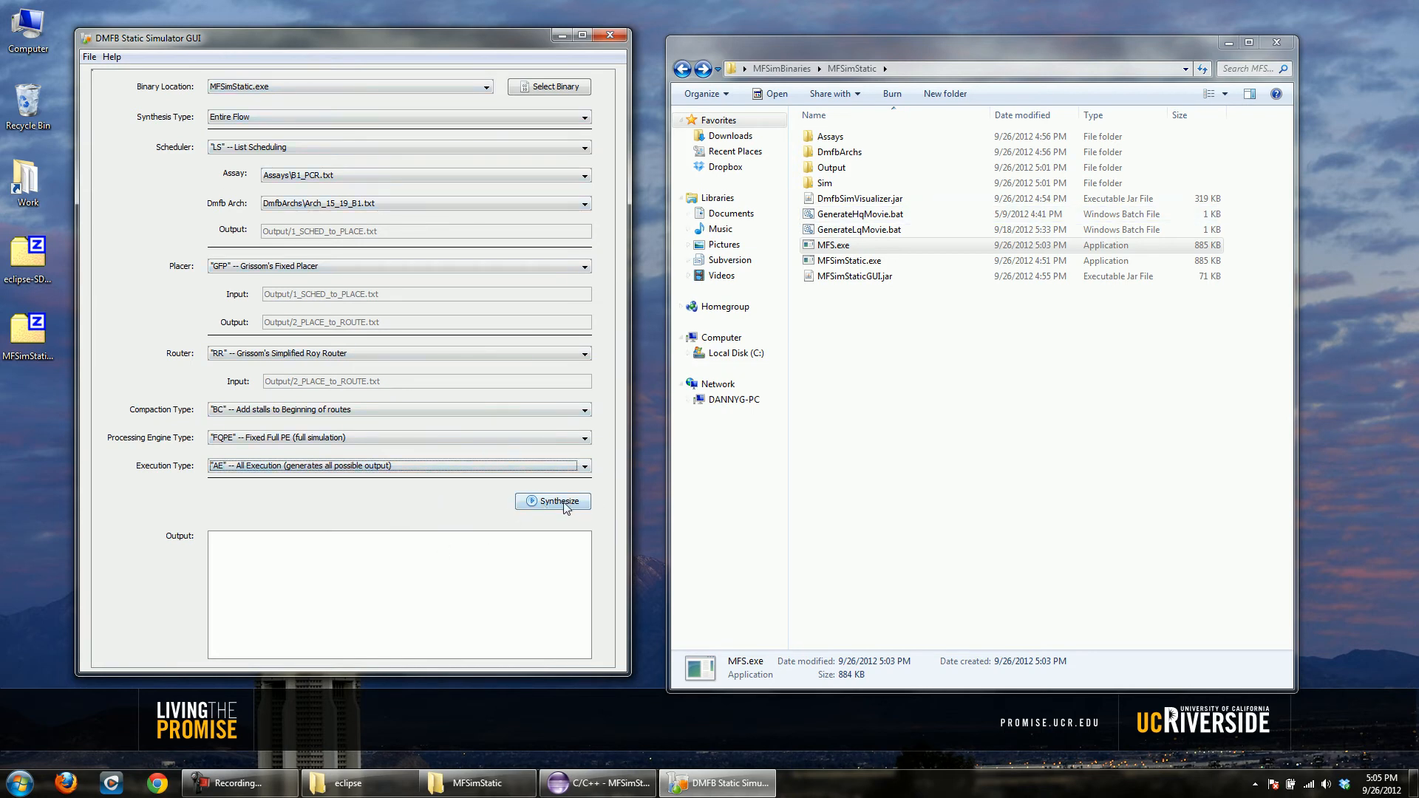
- Check the contents of the Output and Sim folders inside MFSimStatic before synthesizing
{"action": "double_click", "coordinate": [816, 168]}
{"action": "left_click_drag", "start_coordinate": [822, 50], "coordinate": [834, 42]}
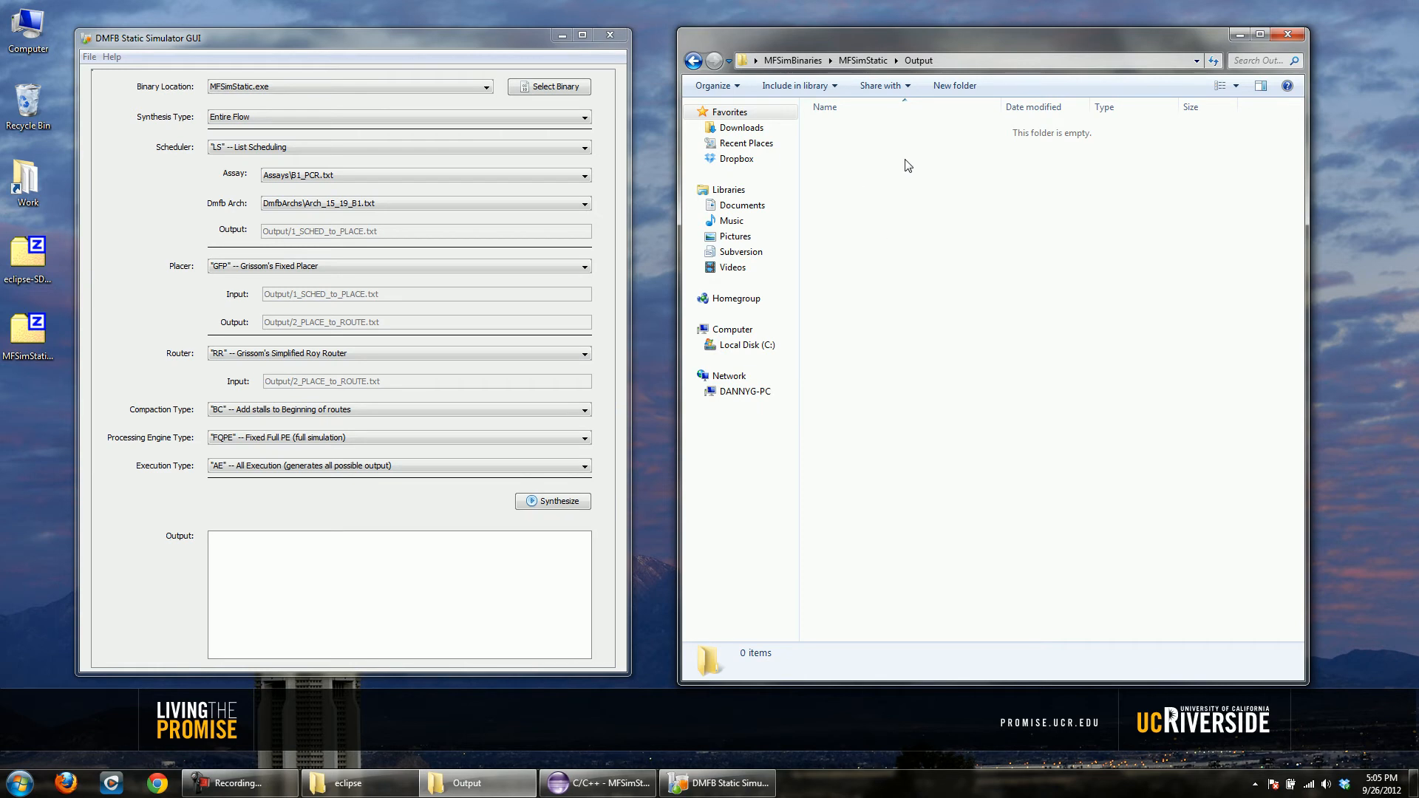
{"action": "left_click", "coordinate": [693, 61]}
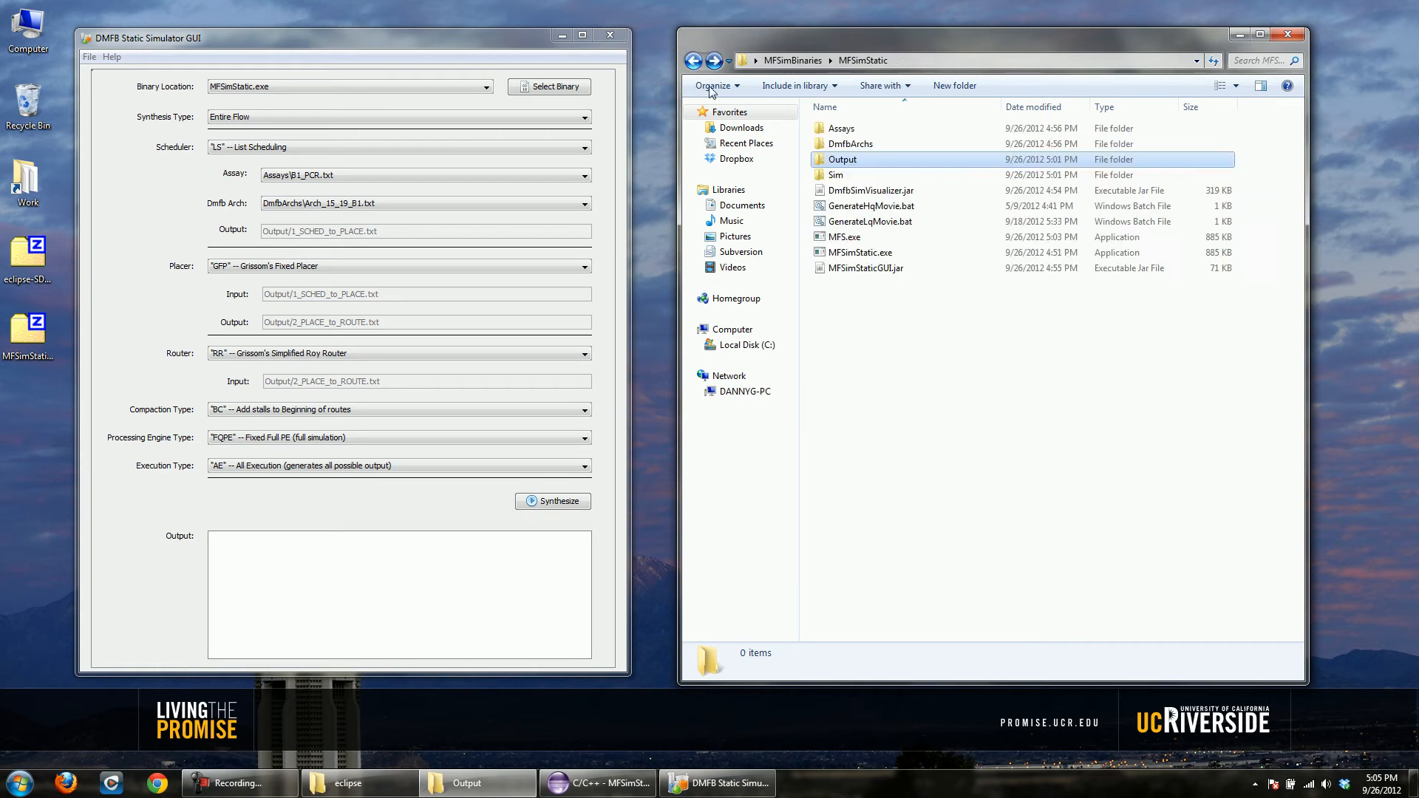
{"action": "double_click", "coordinate": [850, 182]}
{"action": "key", "text": "BackSpace"}
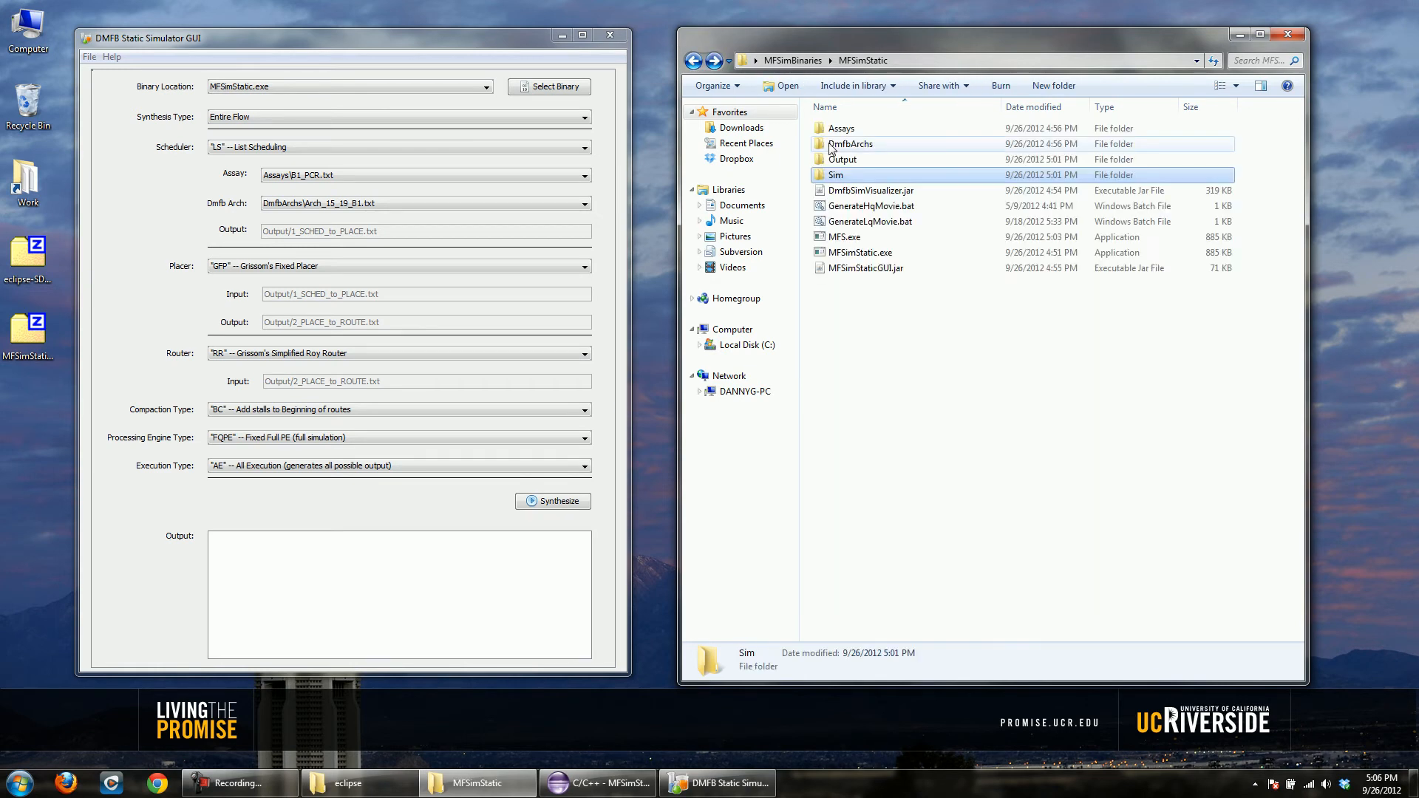
- Open the Output folder beside the simulator GUI and run the synthesis with the chosen settings
{"action": "double_click", "coordinate": [844, 160]}
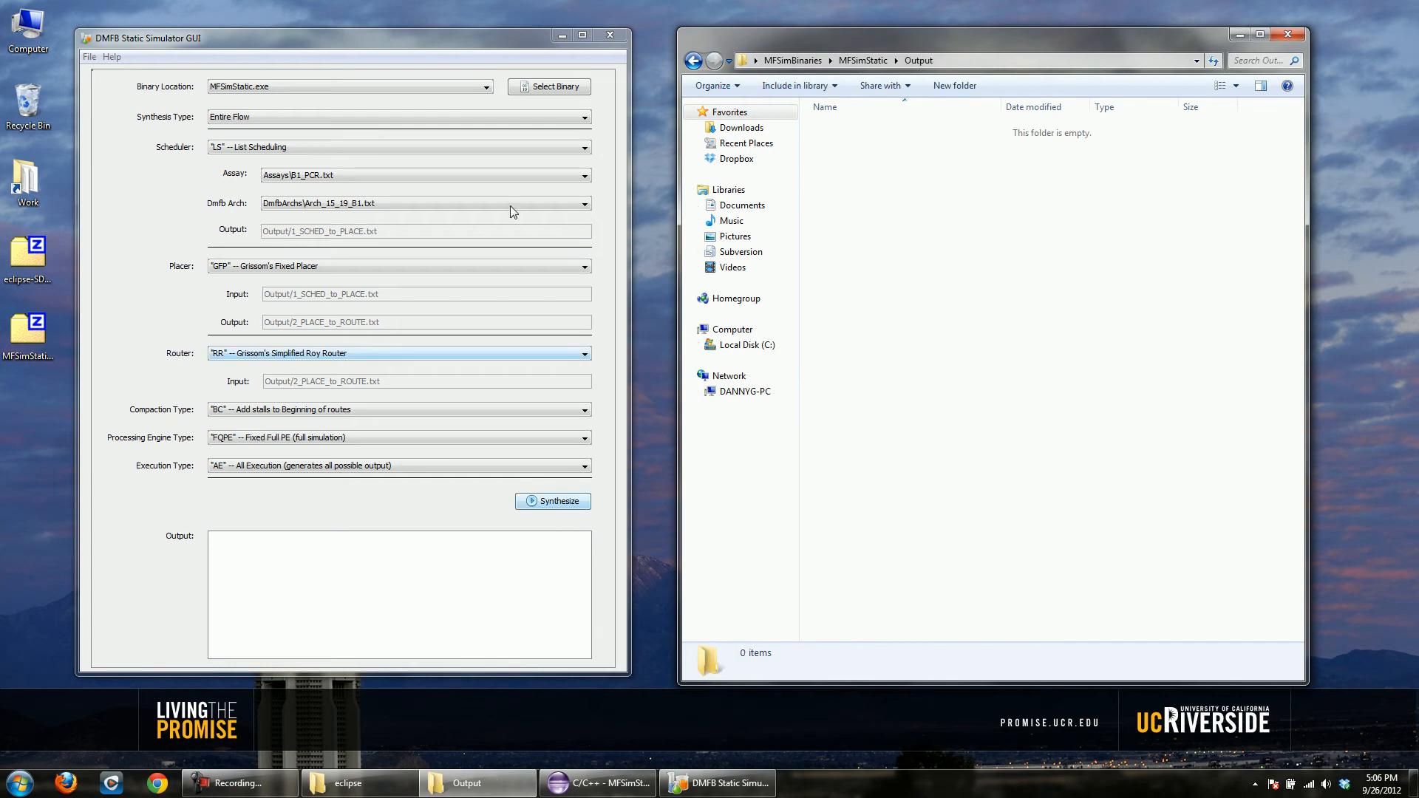
{"action": "left_click_drag", "start_coordinate": [450, 43], "coordinate": [447, 22]}
{"action": "left_click", "coordinate": [543, 488]}
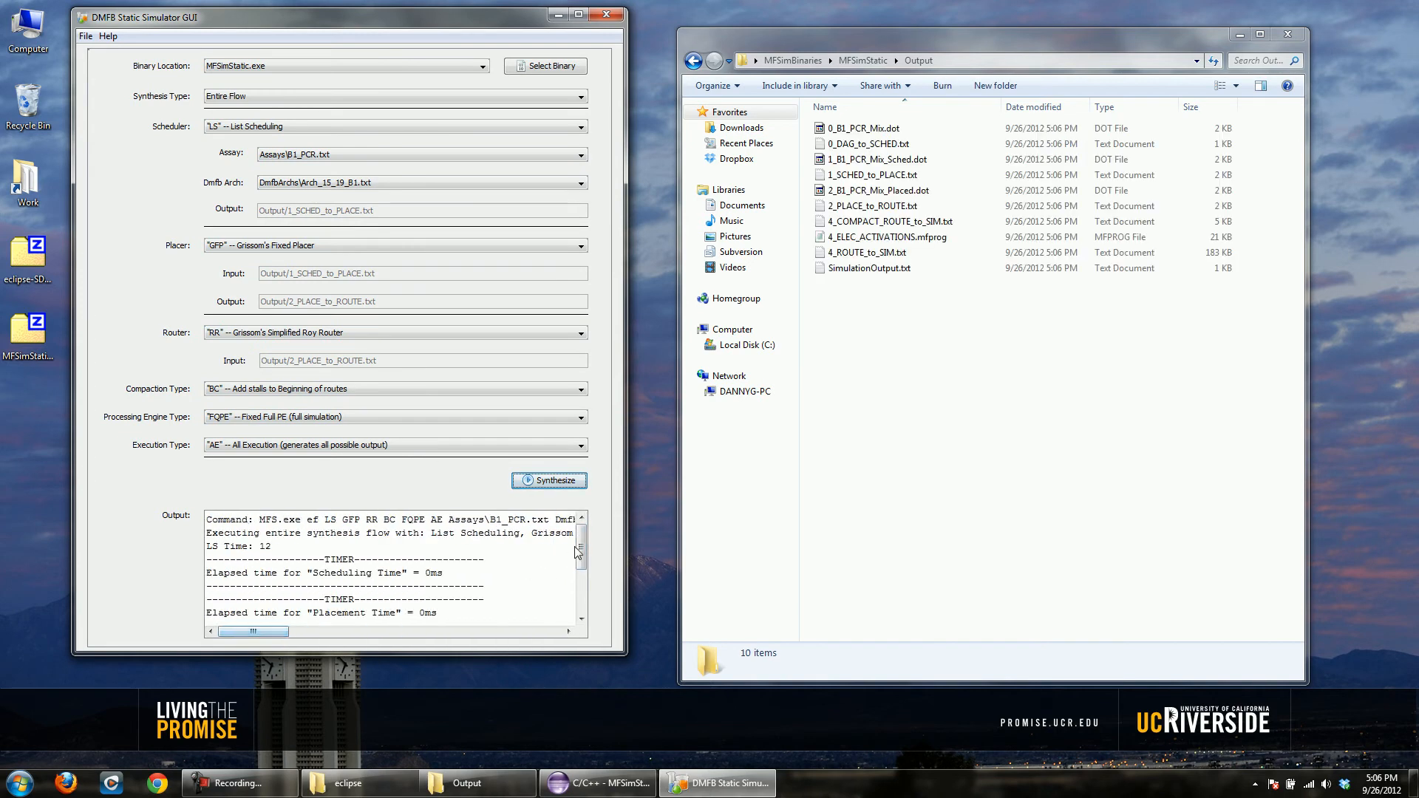
- Examine the synthesis log for the command used, the scheduling, placement and routing times, and the routing cycle count
{"action": "left_click_drag", "start_coordinate": [283, 522], "coordinate": [402, 536]}
{"action": "left_click", "coordinate": [403, 535]}
{"action": "left_click_drag", "start_coordinate": [271, 548], "coordinate": [207, 548]}
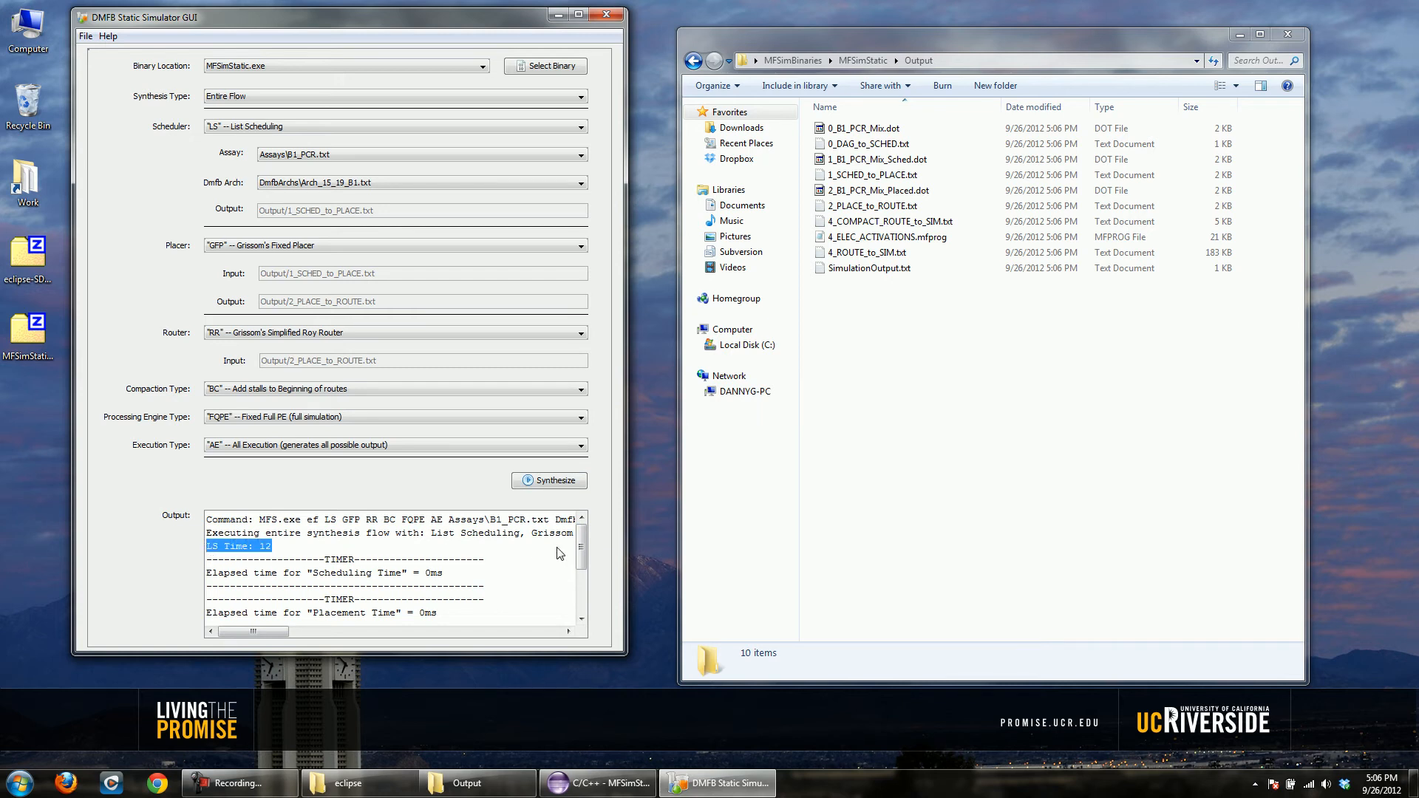
{"action": "left_click_drag", "start_coordinate": [583, 548], "coordinate": [584, 557]}
{"action": "left_click_drag", "start_coordinate": [444, 559], "coordinate": [414, 594]}
{"action": "left_click", "coordinate": [419, 558]}
{"action": "left_click", "coordinate": [387, 594]}
{"action": "scroll", "coordinate": [387, 593], "scroll_direction": "down", "scroll_amount": 1}
{"action": "scroll", "coordinate": [387, 592], "scroll_direction": "down", "scroll_amount": 1}
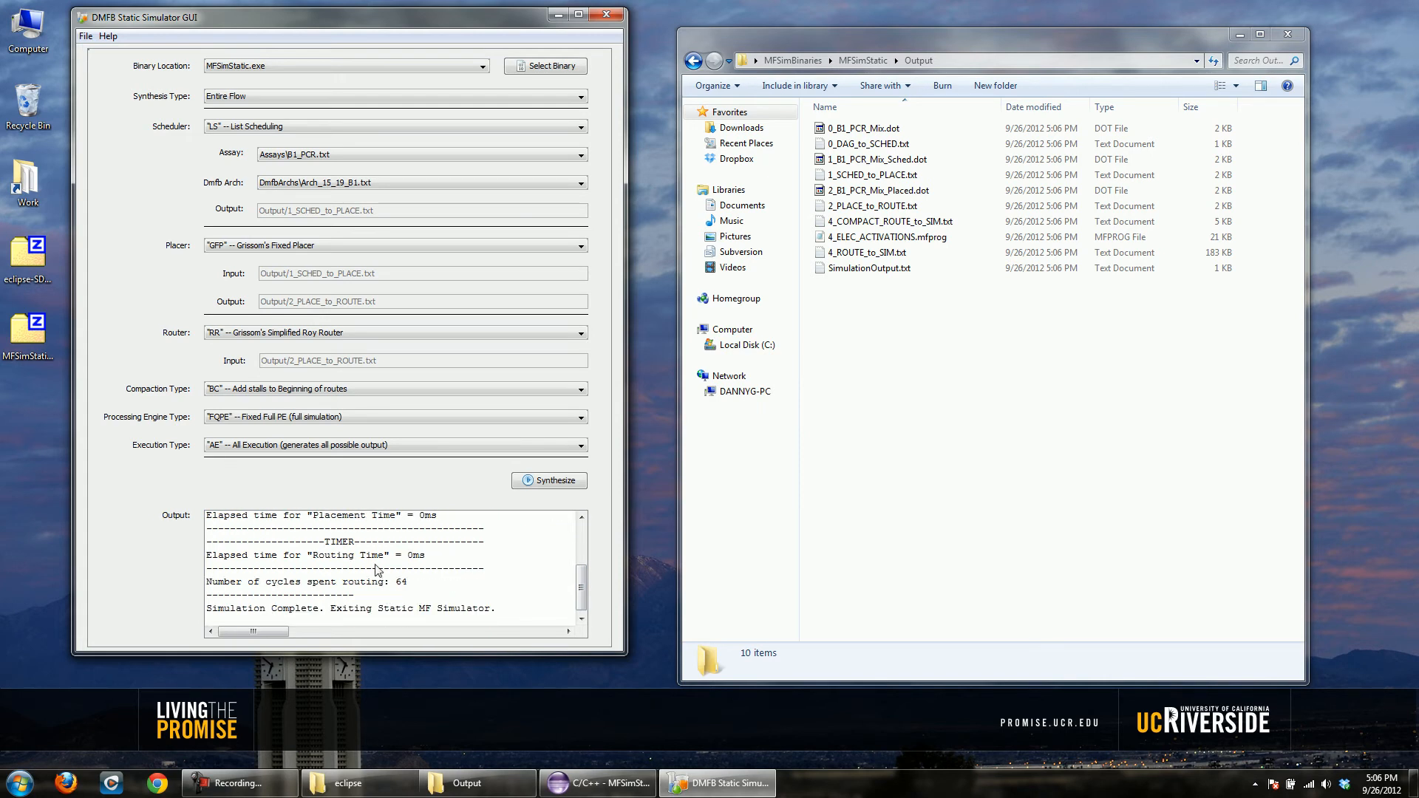
{"action": "left_click_drag", "start_coordinate": [349, 555], "coordinate": [369, 553]}
{"action": "left_click", "coordinate": [396, 552]}
{"action": "left_click_drag", "start_coordinate": [229, 583], "coordinate": [273, 583]}
{"action": "left_click_drag", "start_coordinate": [404, 587], "coordinate": [392, 585]}
{"action": "left_click", "coordinate": [392, 585]}
{"action": "scroll", "coordinate": [393, 584], "scroll_direction": "down", "scroll_amount": 1}
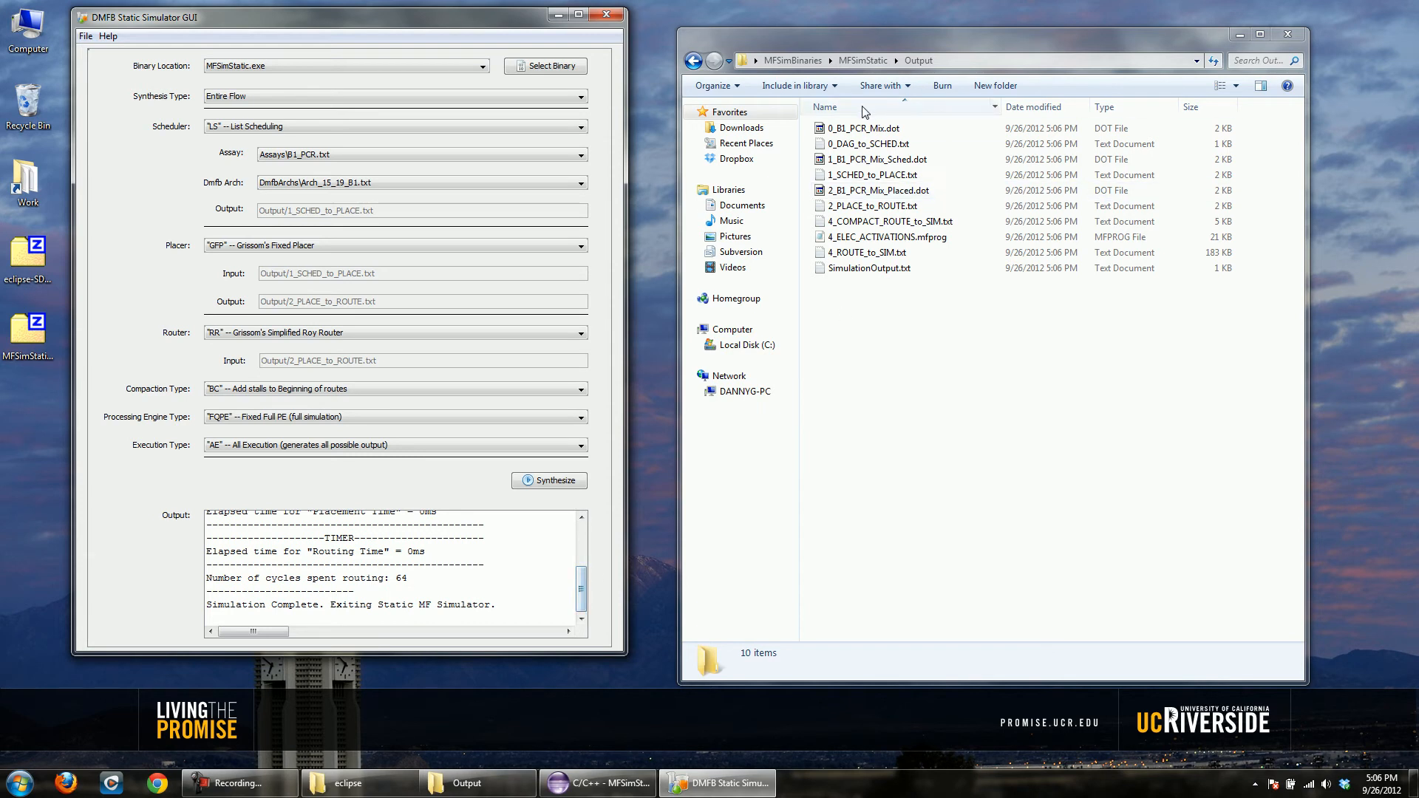
- Open SimulationOutput.txt from the Output folder in Notepad, check its contents and close it
{"action": "left_click", "coordinate": [852, 320]}
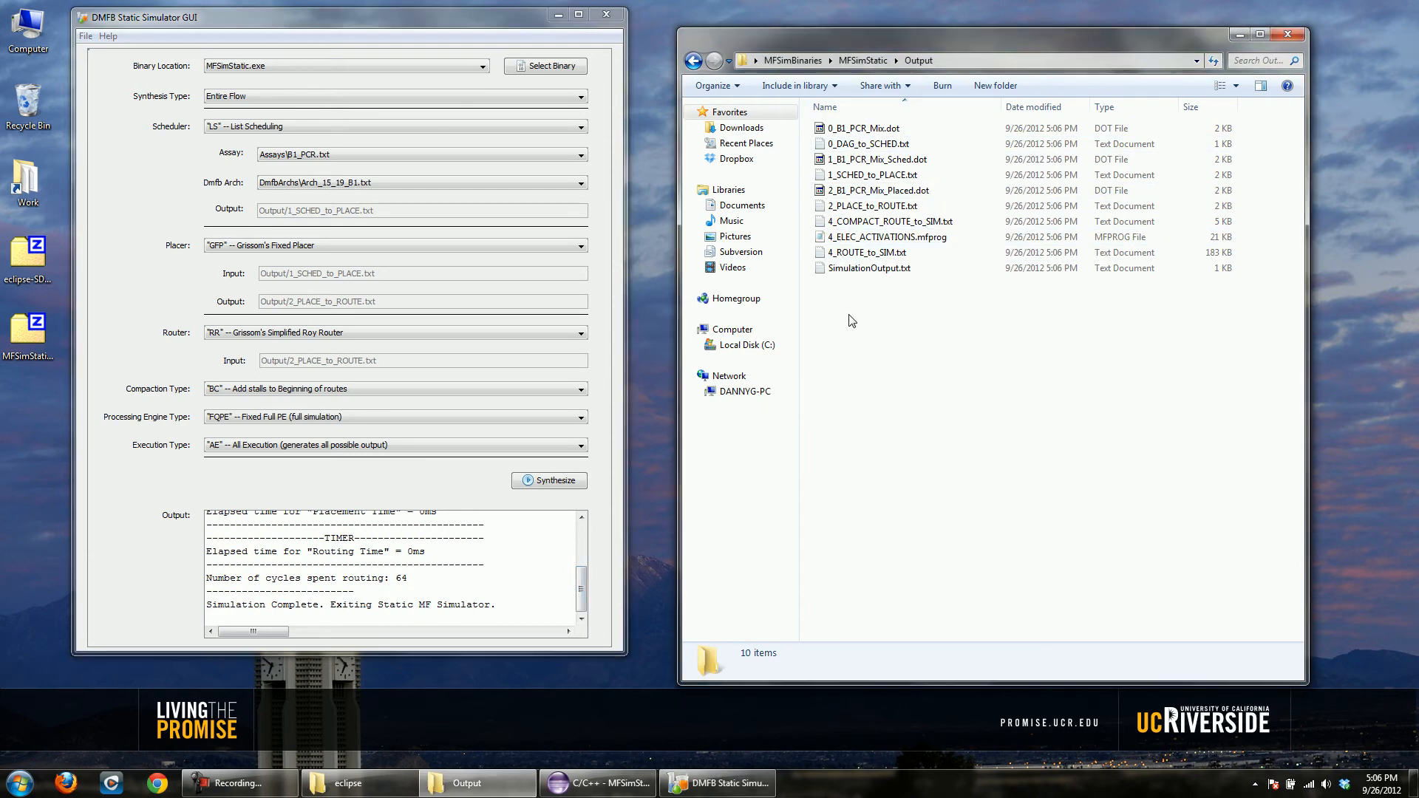
{"action": "double_click", "coordinate": [850, 272]}
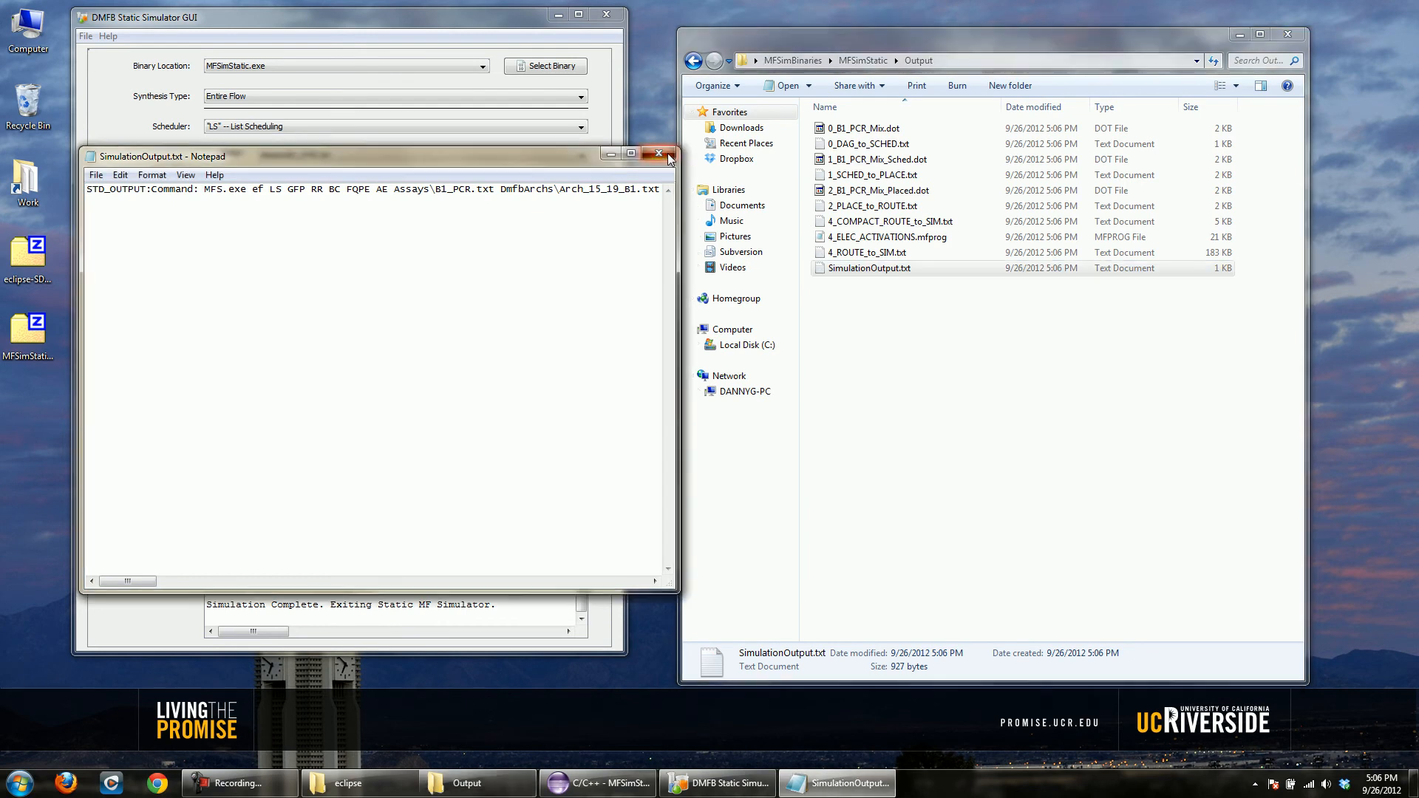
{"action": "left_click", "coordinate": [659, 153]}
- Open SimulationOutput.txt in WordPad, enlarge the window to read the whole synthesis log, and close it
{"action": "right_click", "coordinate": [848, 271]}
{"action": "left_click", "coordinate": [884, 297]}
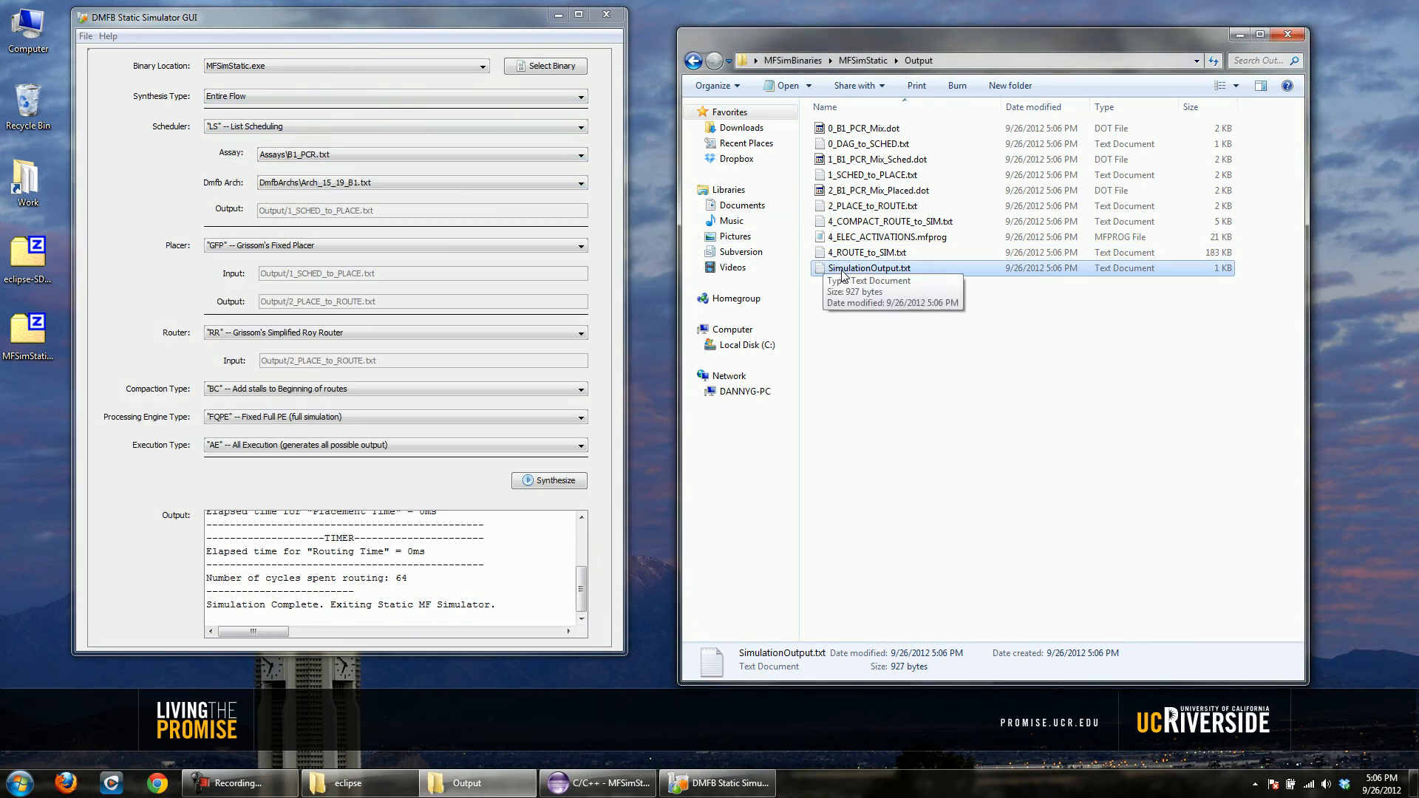
{"action": "right_click", "coordinate": [842, 270]}
{"action": "mouse_move", "coordinate": [954, 367]}
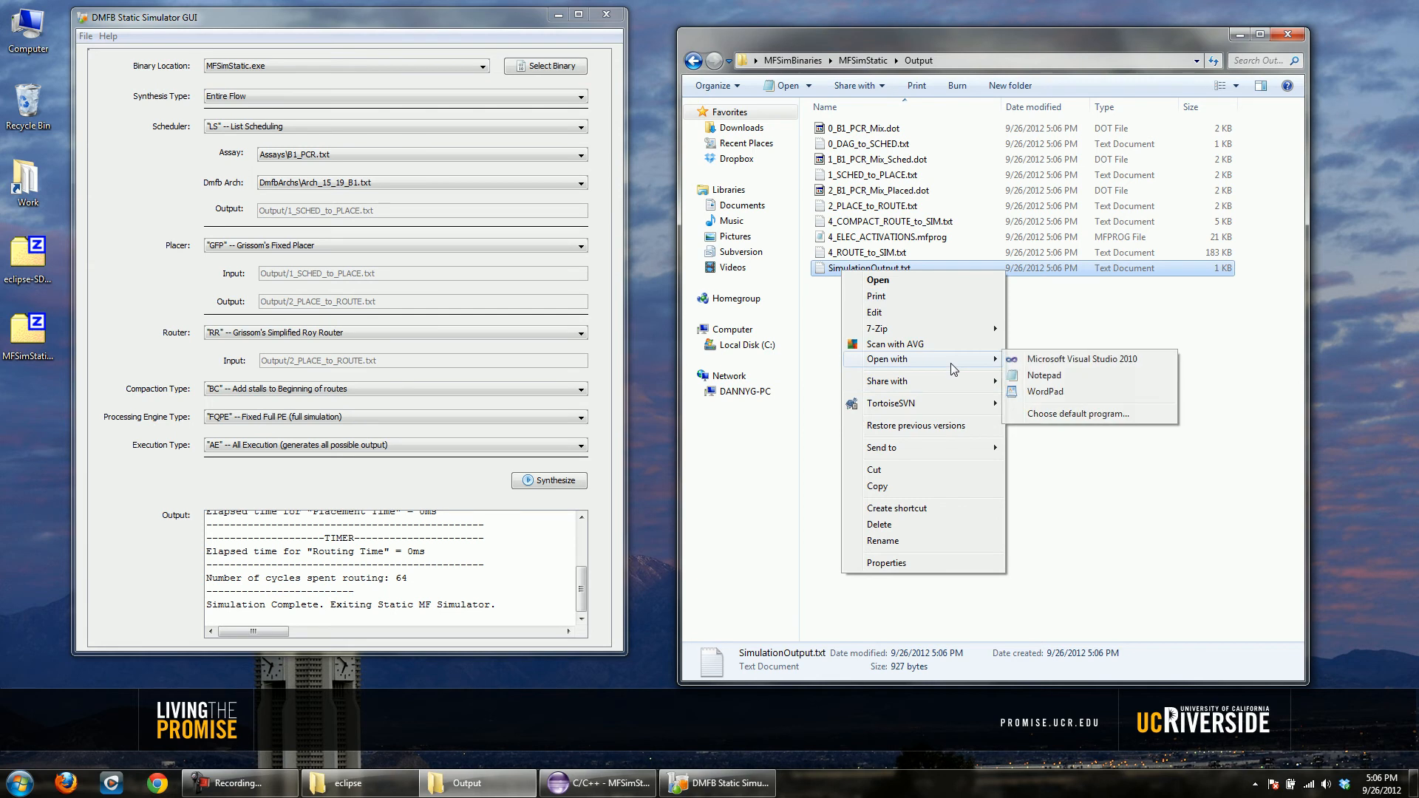
{"action": "left_click", "coordinate": [1045, 391]}
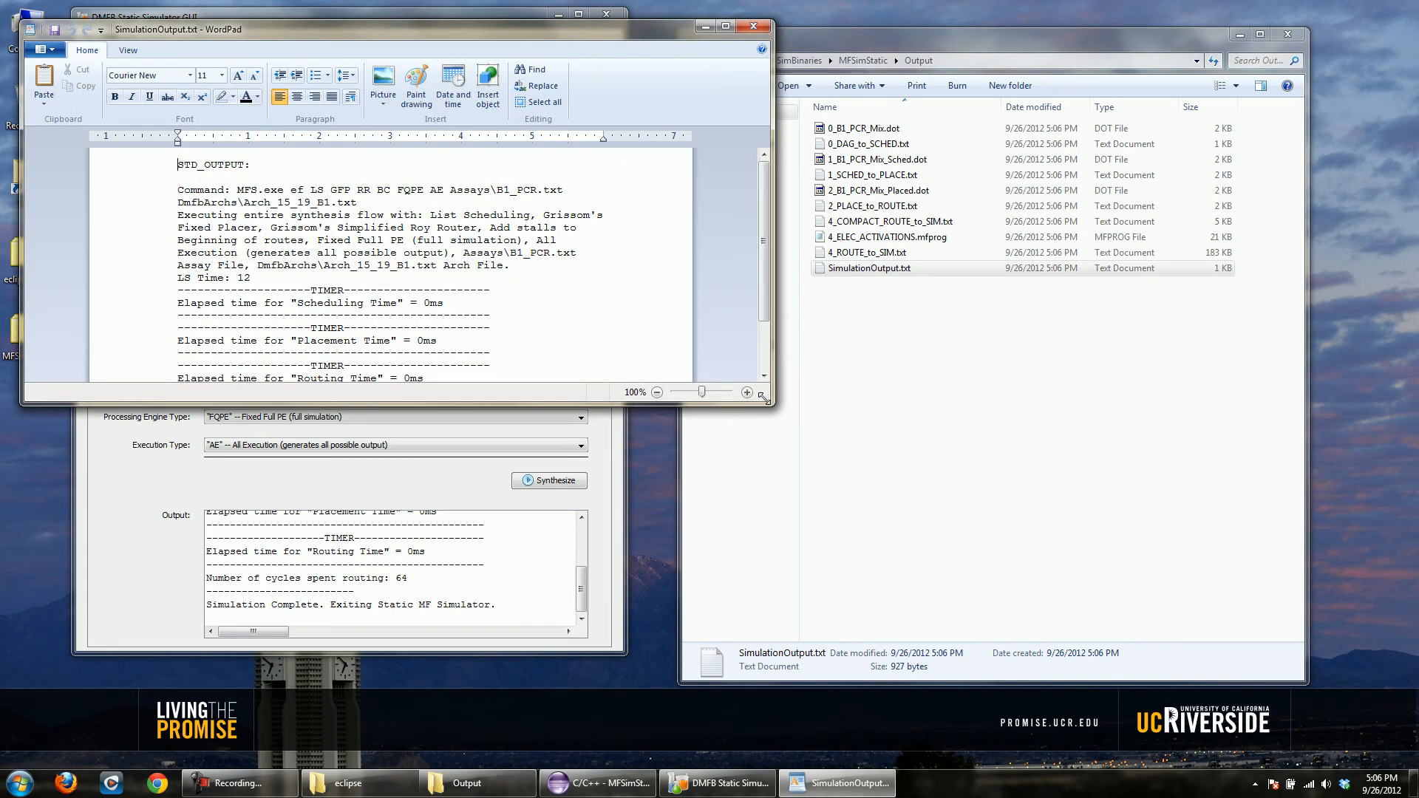
{"action": "left_click_drag", "start_coordinate": [764, 401], "coordinate": [929, 636]}
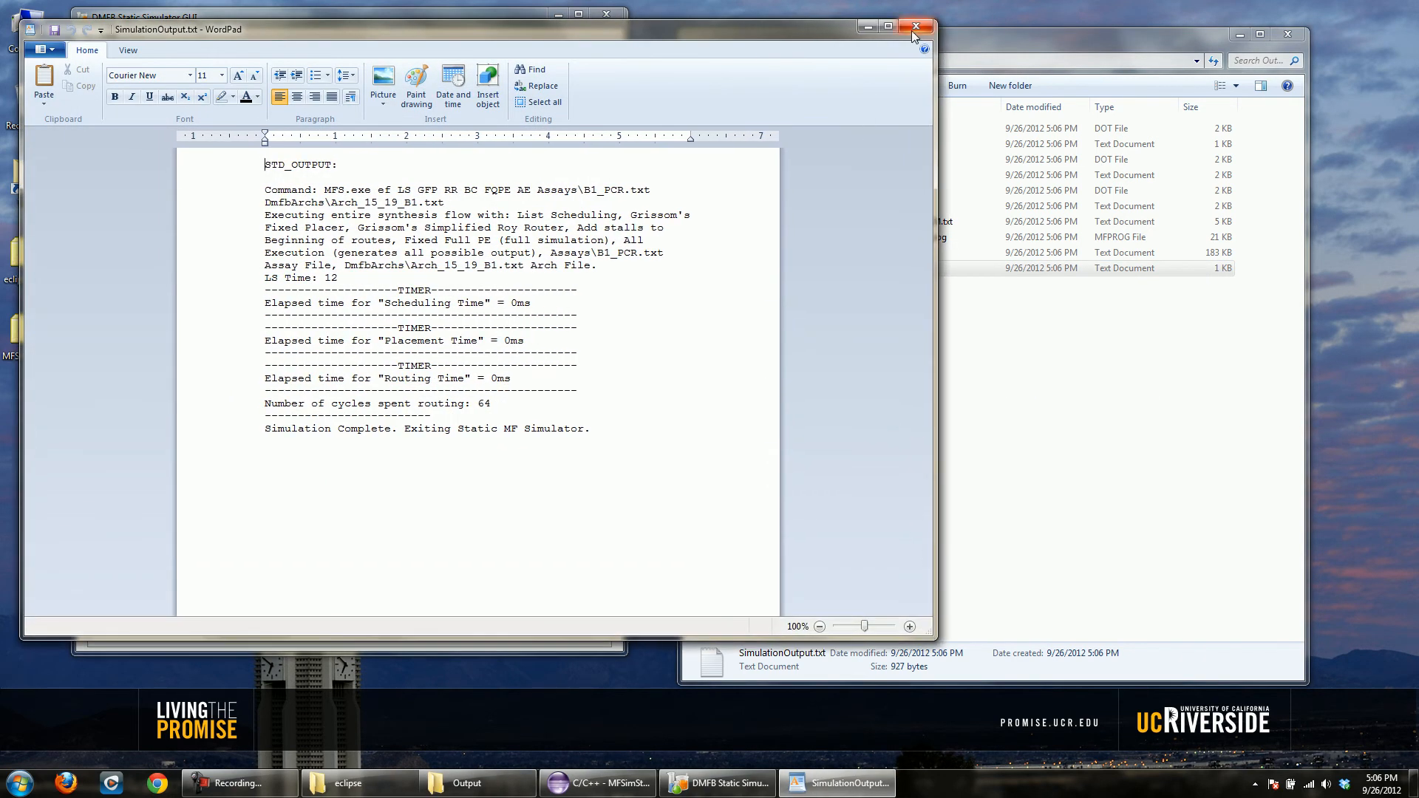
{"action": "left_click", "coordinate": [915, 29]}
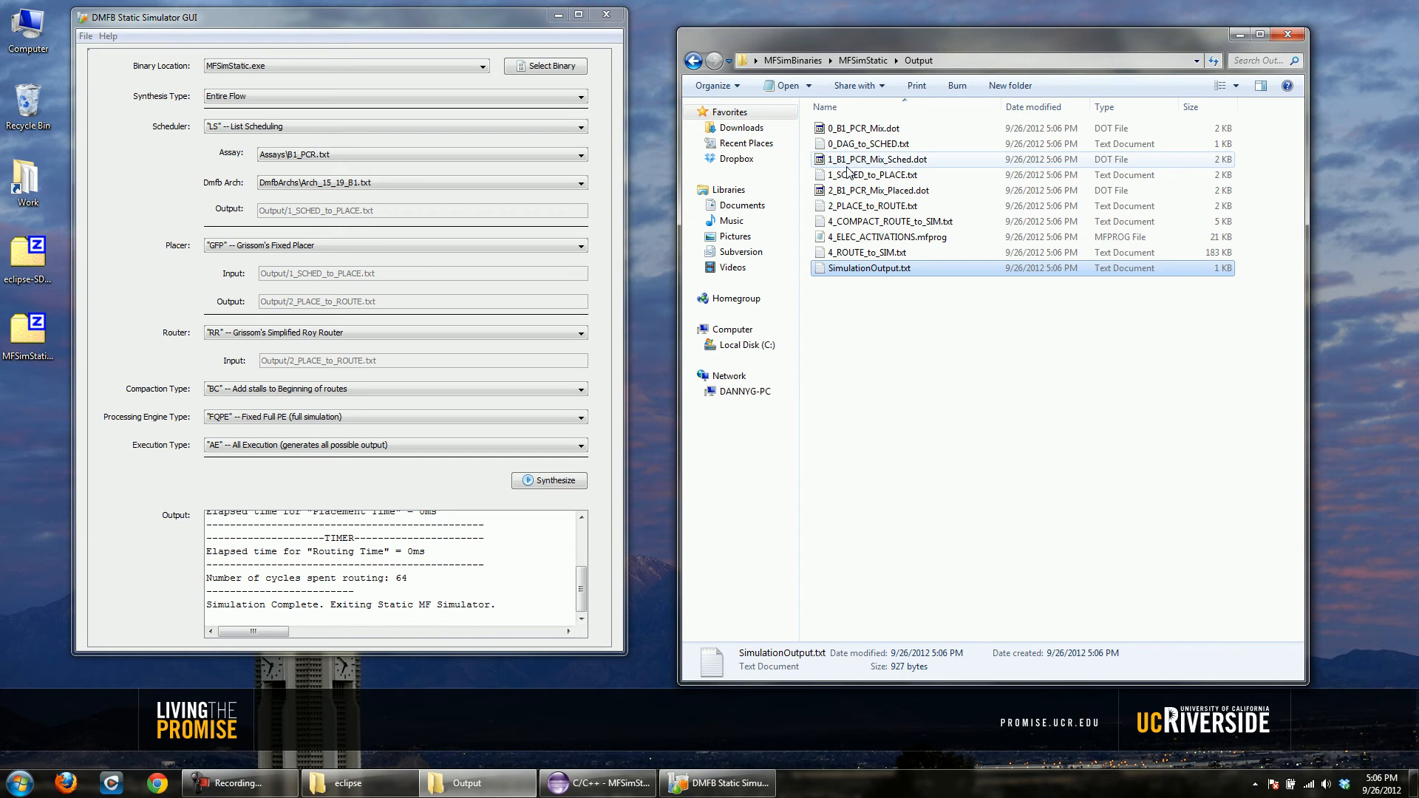
- Sort the Output folder's files by type and go through the unscheduled, scheduled and placed DOT graph files
{"action": "left_click", "coordinate": [855, 146]}
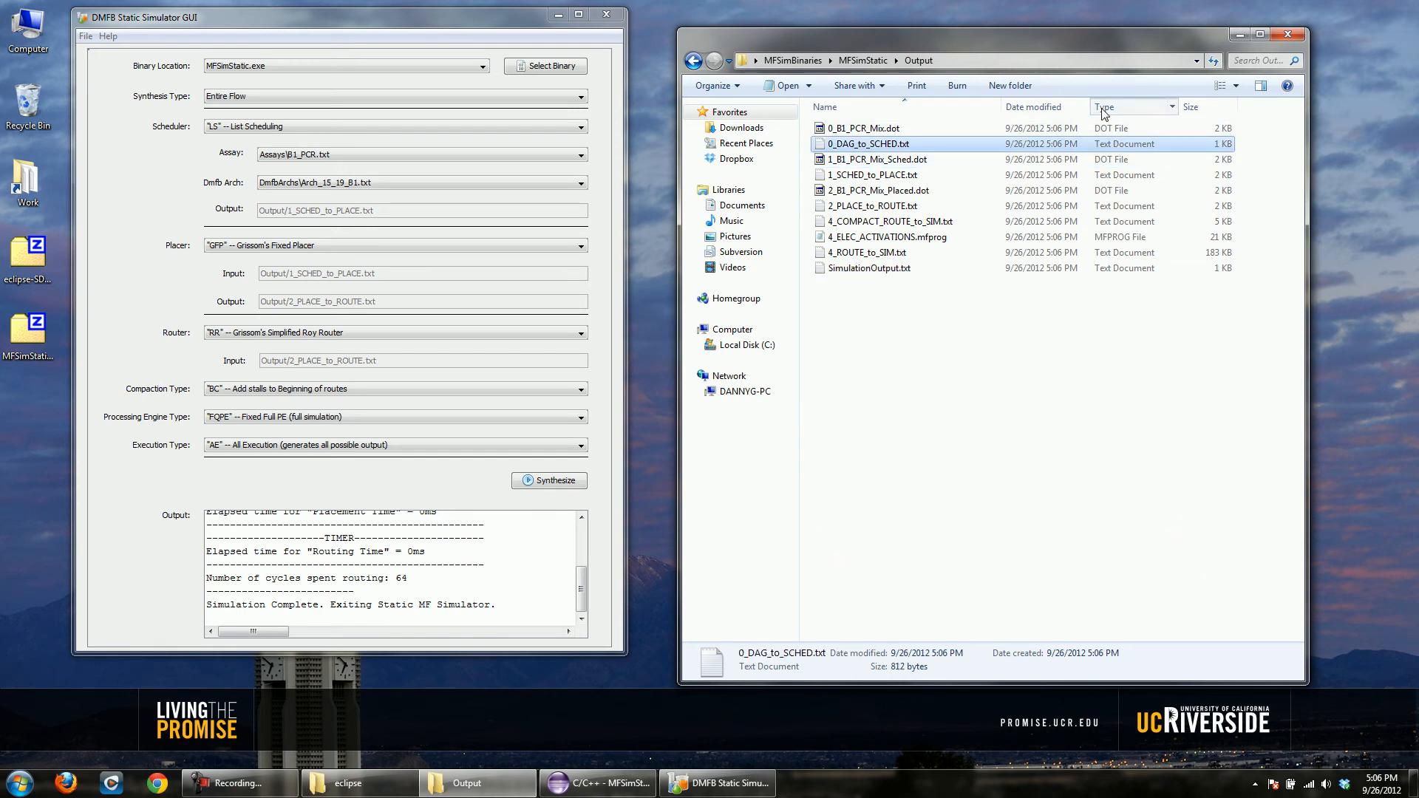
{"action": "left_click", "coordinate": [1103, 108]}
{"action": "left_click", "coordinate": [878, 129]}
{"action": "left_click", "coordinate": [872, 145]}
{"action": "left_click", "coordinate": [869, 160]}
{"action": "left_click", "coordinate": [861, 131]}
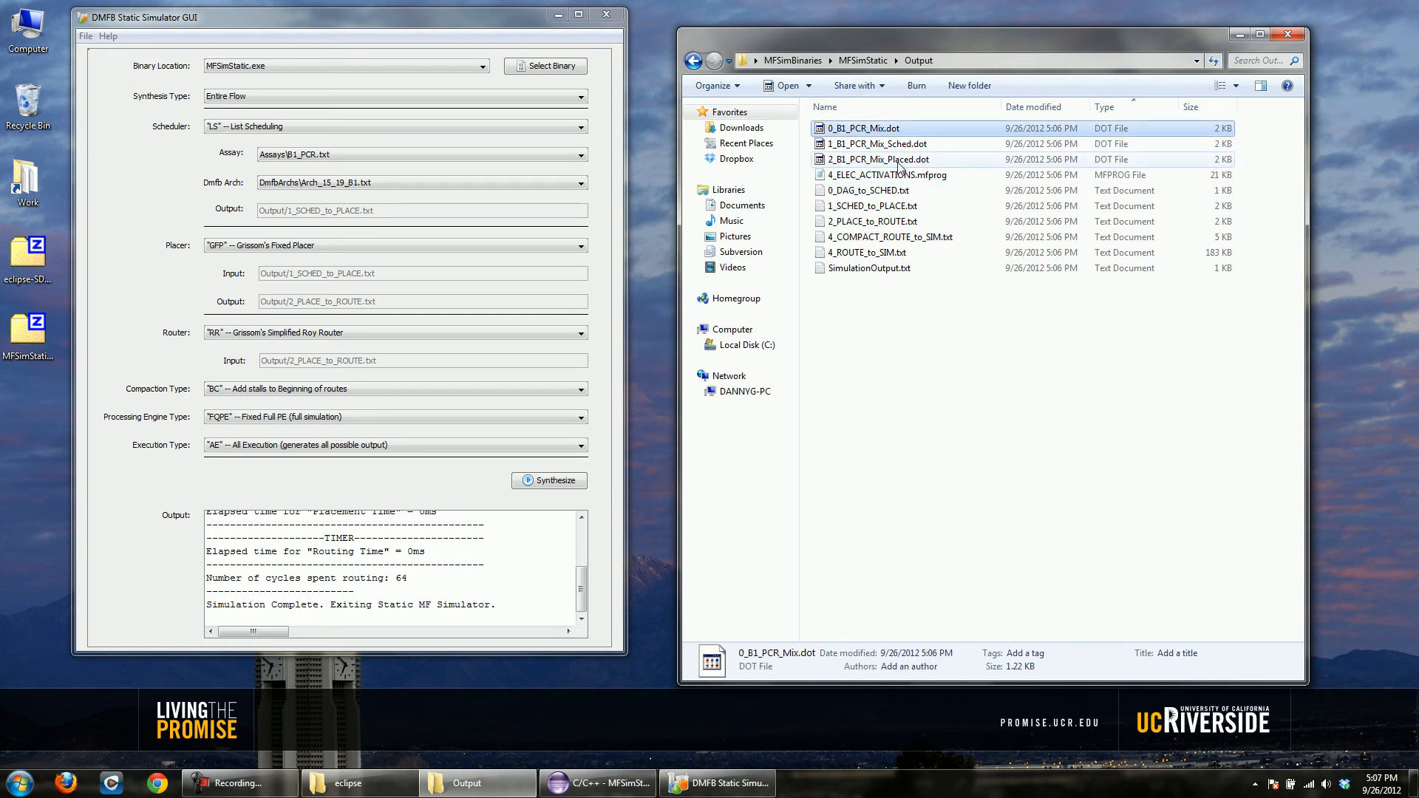
- Open 4_ELEC_ACTIVATIONS.mfprog in Notepad, enlarge it, examine the electrode coordinates activated in each cycle, and close the file
{"action": "left_click", "coordinate": [875, 177]}
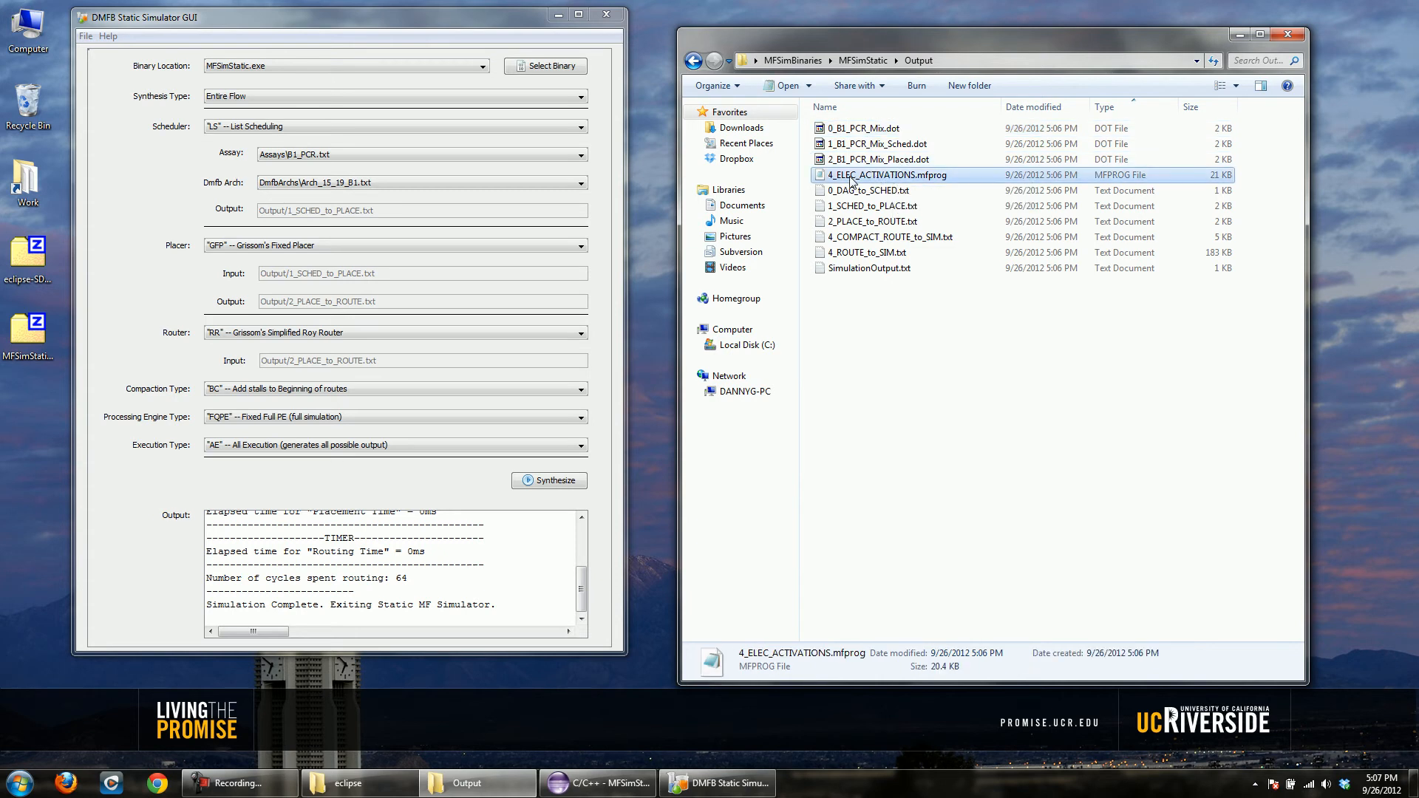
{"action": "right_click", "coordinate": [888, 179]}
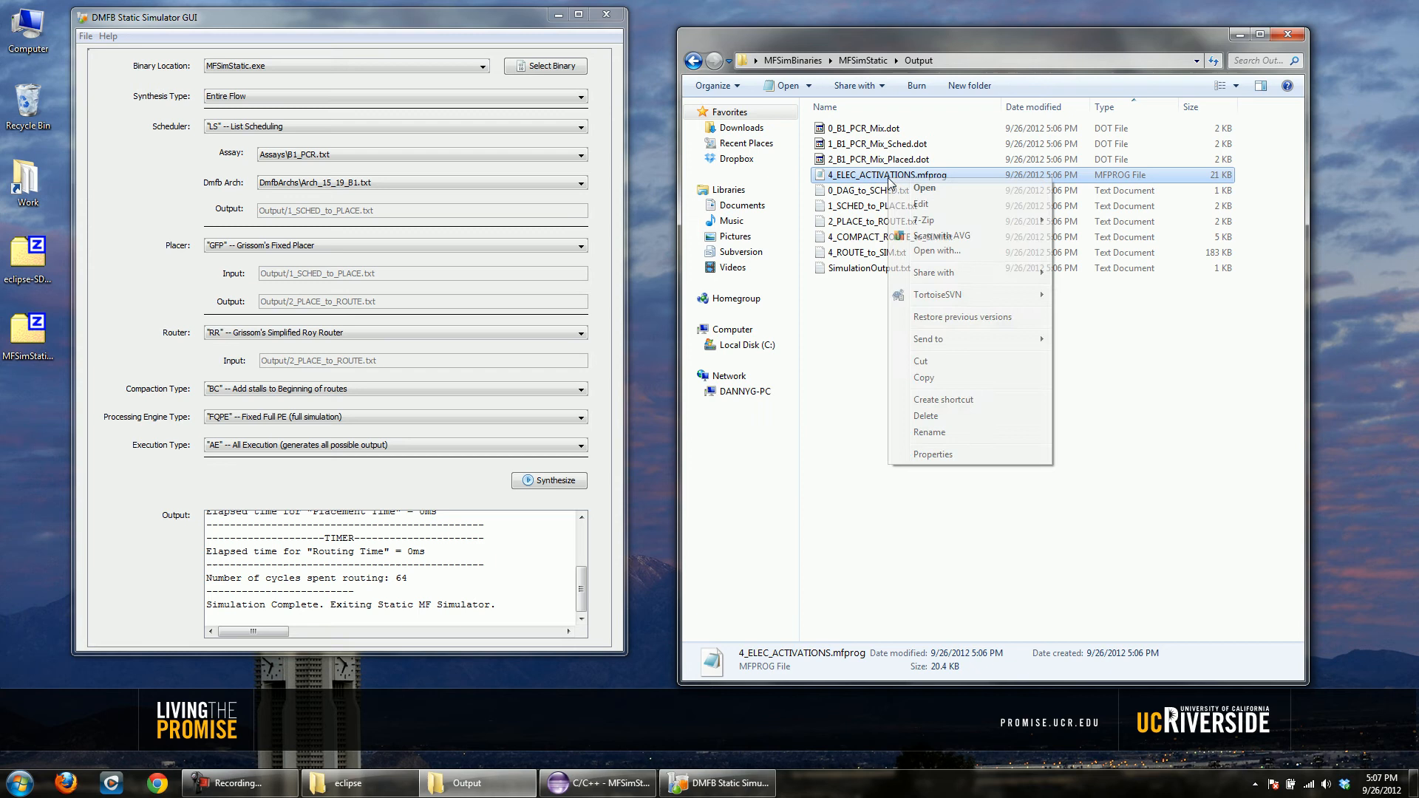
{"action": "left_click", "coordinate": [980, 255]}
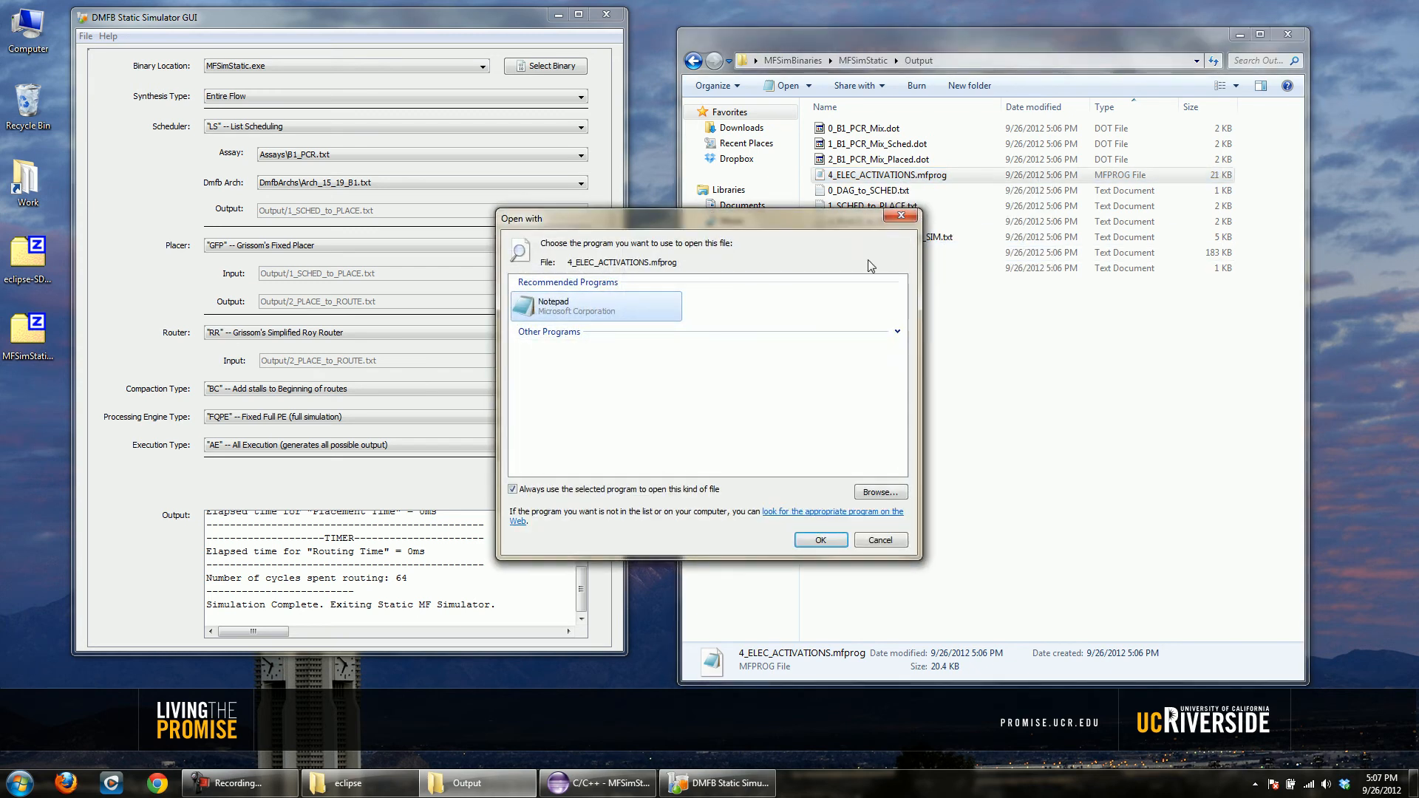
{"action": "left_click", "coordinate": [901, 218]}
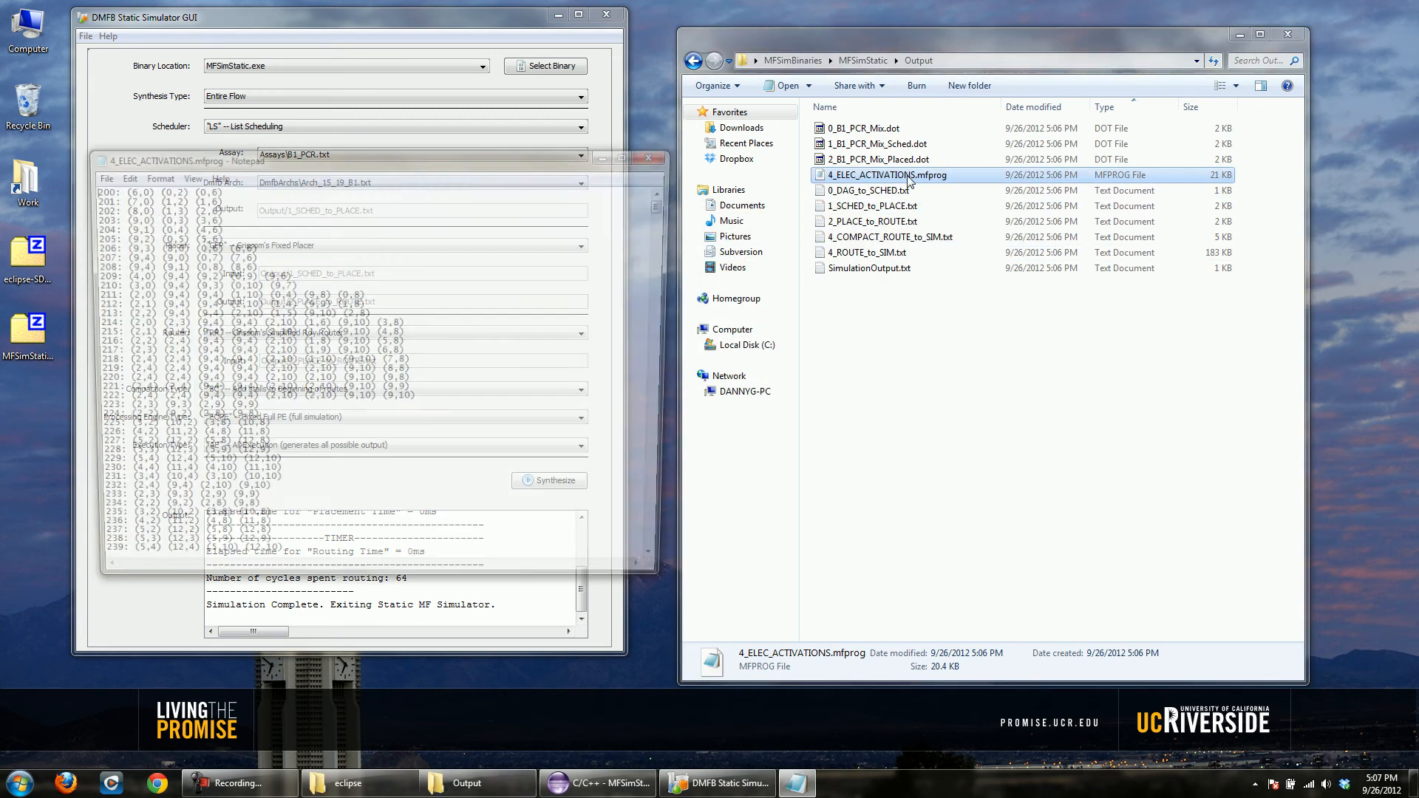
{"action": "left_click_drag", "start_coordinate": [306, 156], "coordinate": [329, 81]}
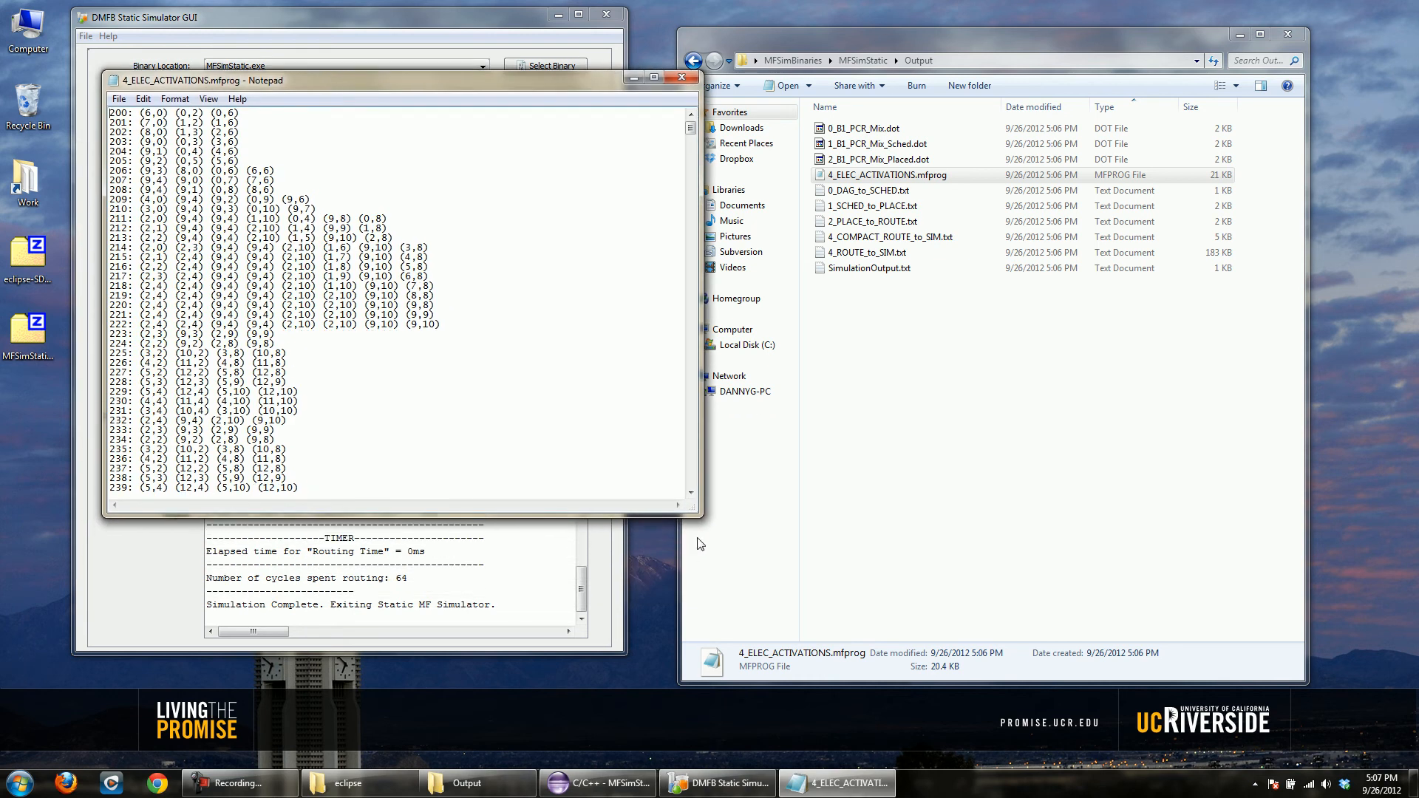
{"action": "left_click_drag", "start_coordinate": [695, 509], "coordinate": [823, 631]}
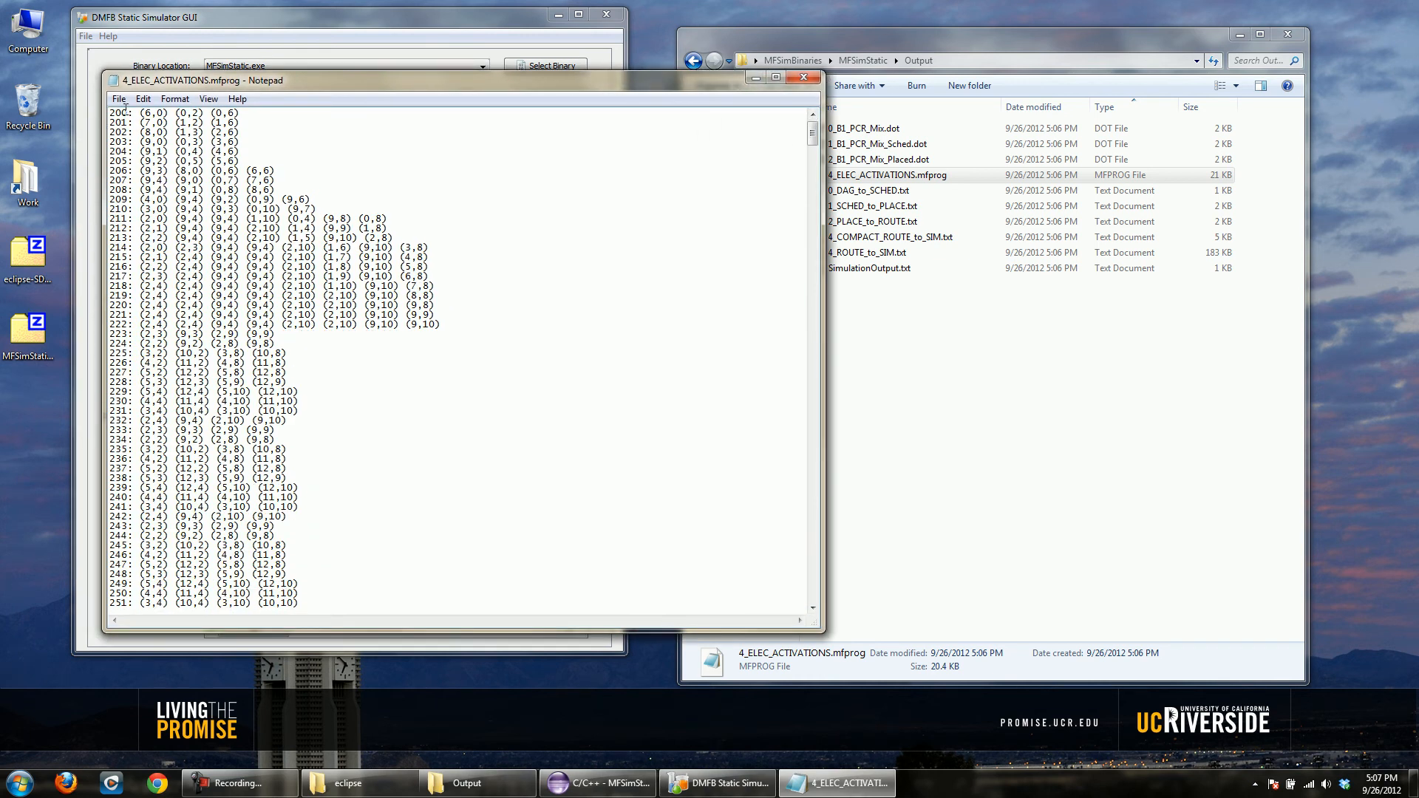
{"action": "left_click_drag", "start_coordinate": [140, 113], "coordinate": [241, 115]}
{"action": "left_click_drag", "start_coordinate": [140, 124], "coordinate": [326, 268]}
{"action": "left_click", "coordinate": [327, 331]}
{"action": "left_click", "coordinate": [803, 77]}
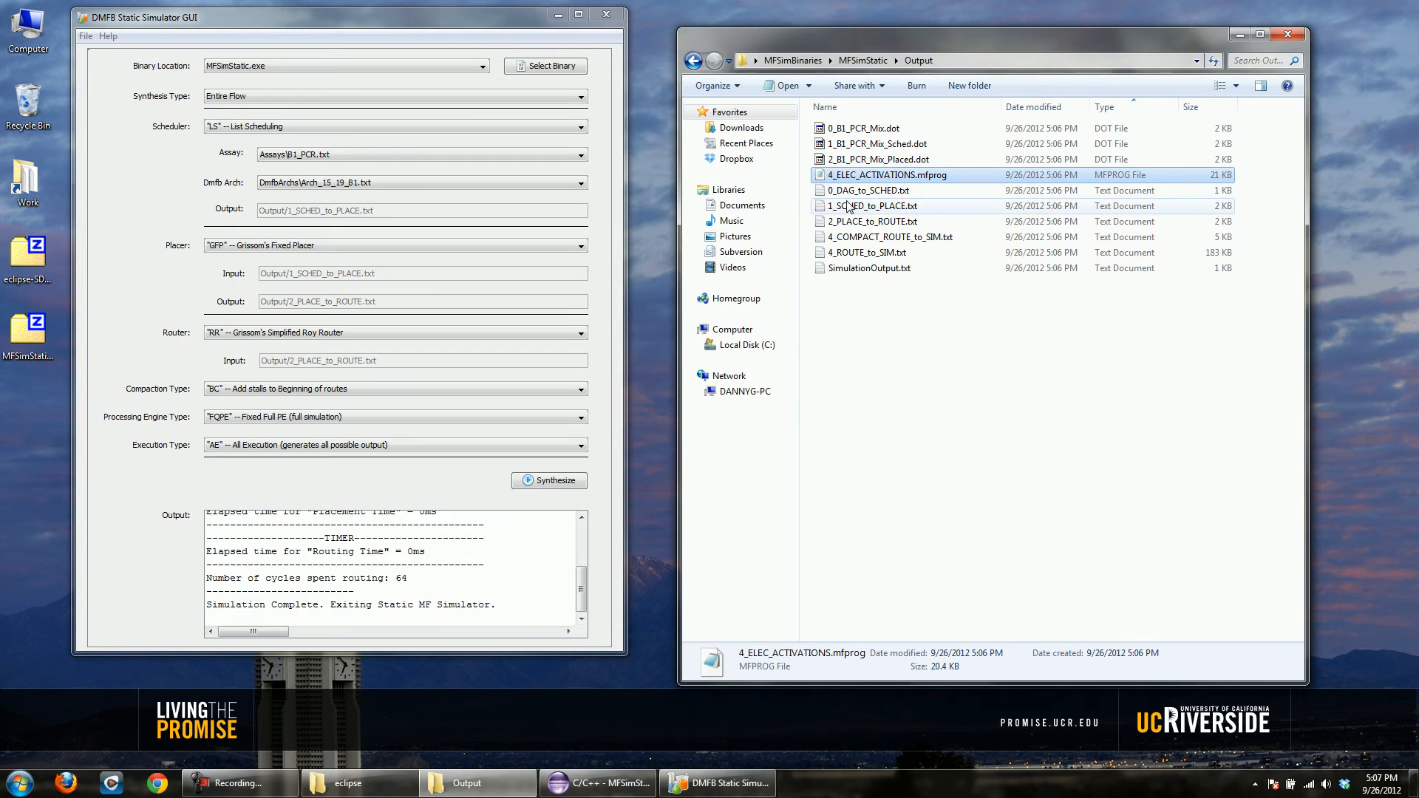
- Open 0_DAG_to_SCHED.txt to view the scheduler's input, and close it
{"action": "left_click", "coordinate": [847, 191]}
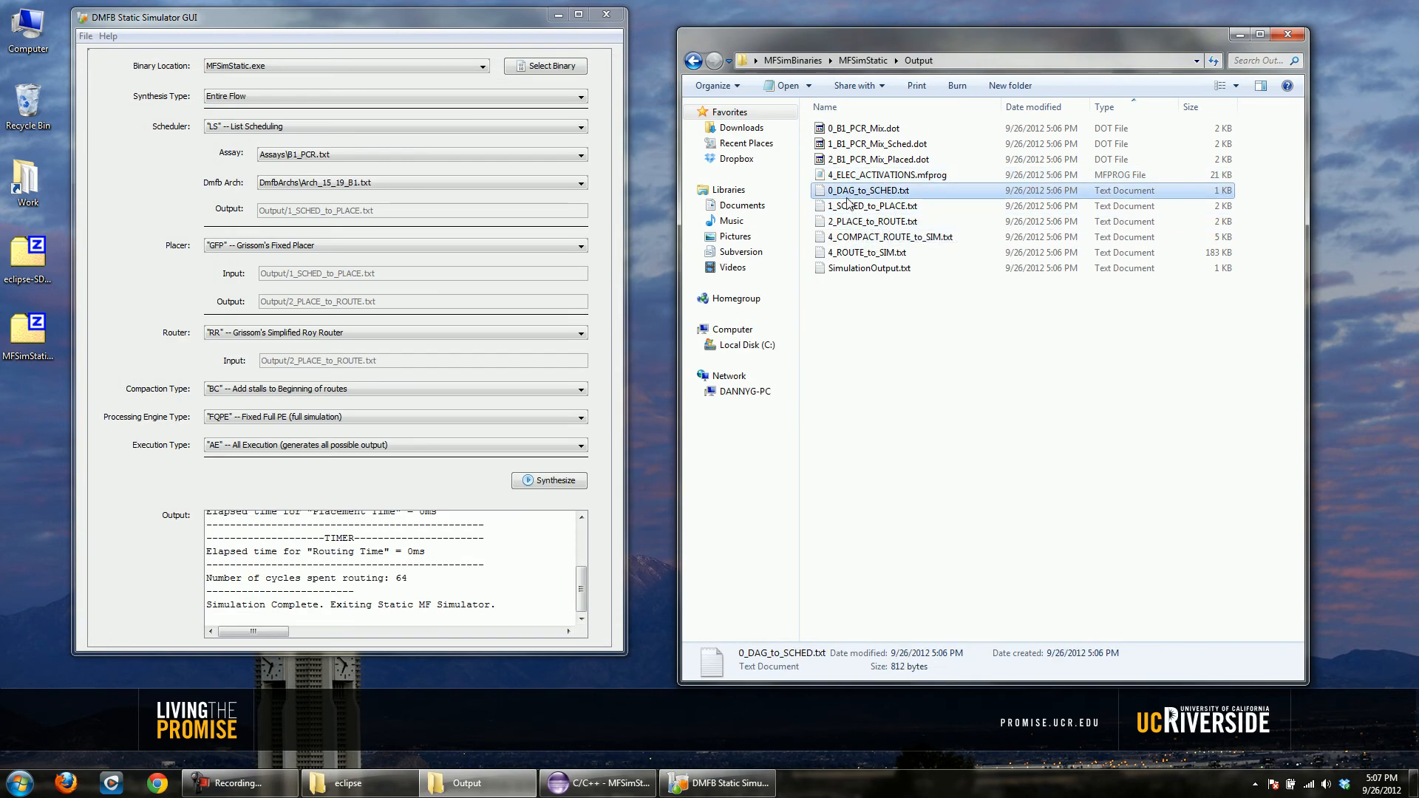
{"action": "double_click", "coordinate": [863, 193]}
{"action": "left_click", "coordinate": [813, 75]}
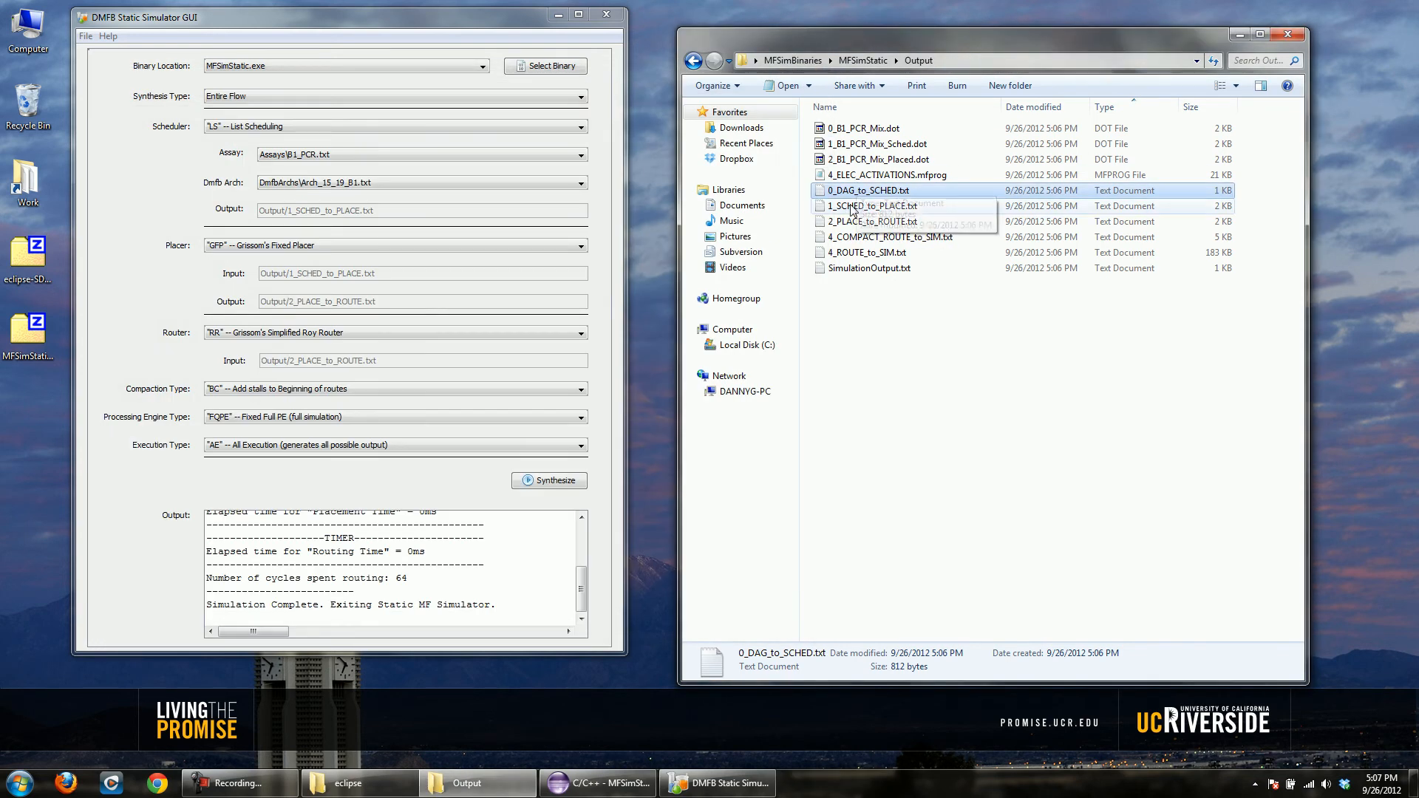
- Go through the 1_SCHED_to_PLACE, 2_PLACE_to_ROUTE, 4_COMPACT_ROUTE_to_SIM and 4_ROUTE_to_SIM text files in the Output folder
{"action": "left_click", "coordinate": [846, 209]}
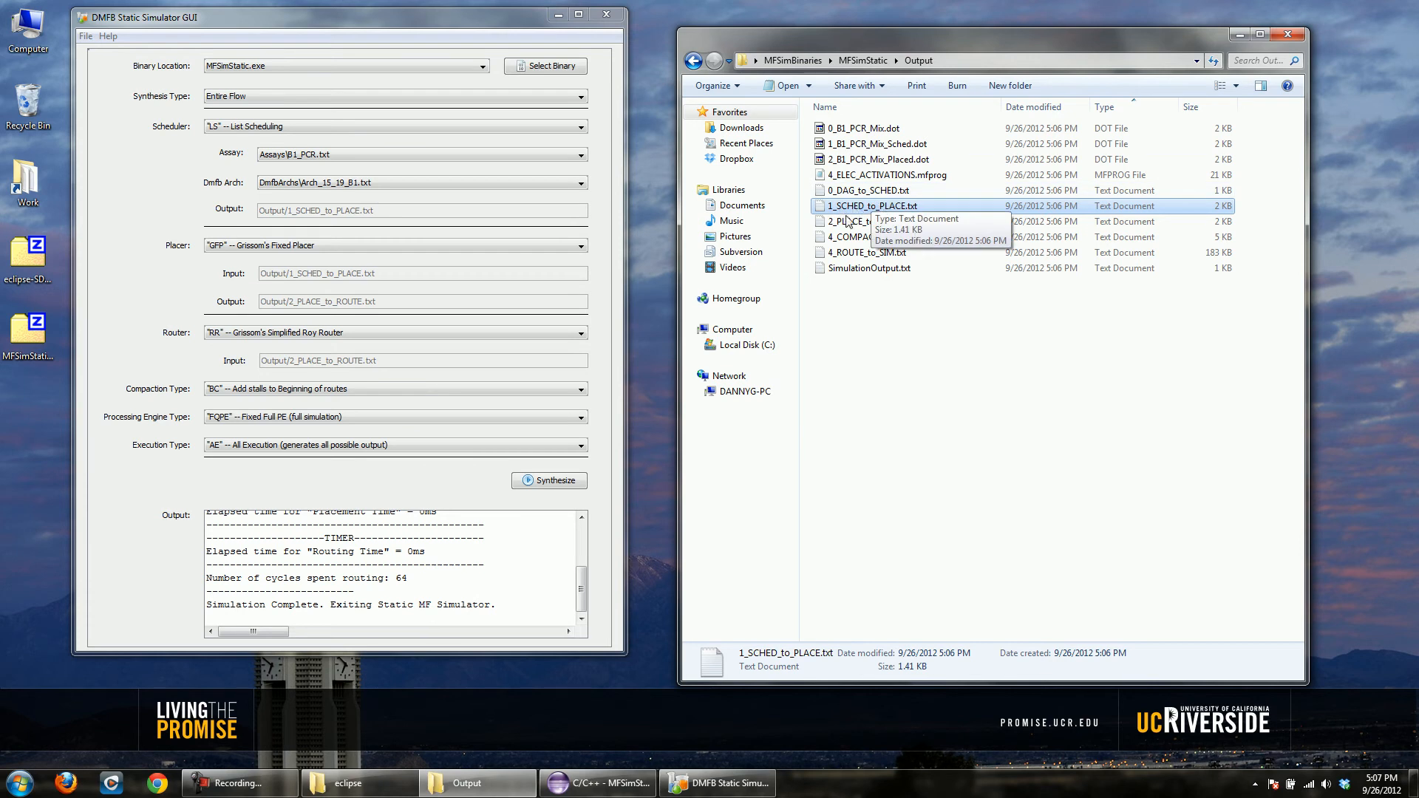
{"action": "left_click", "coordinate": [847, 223]}
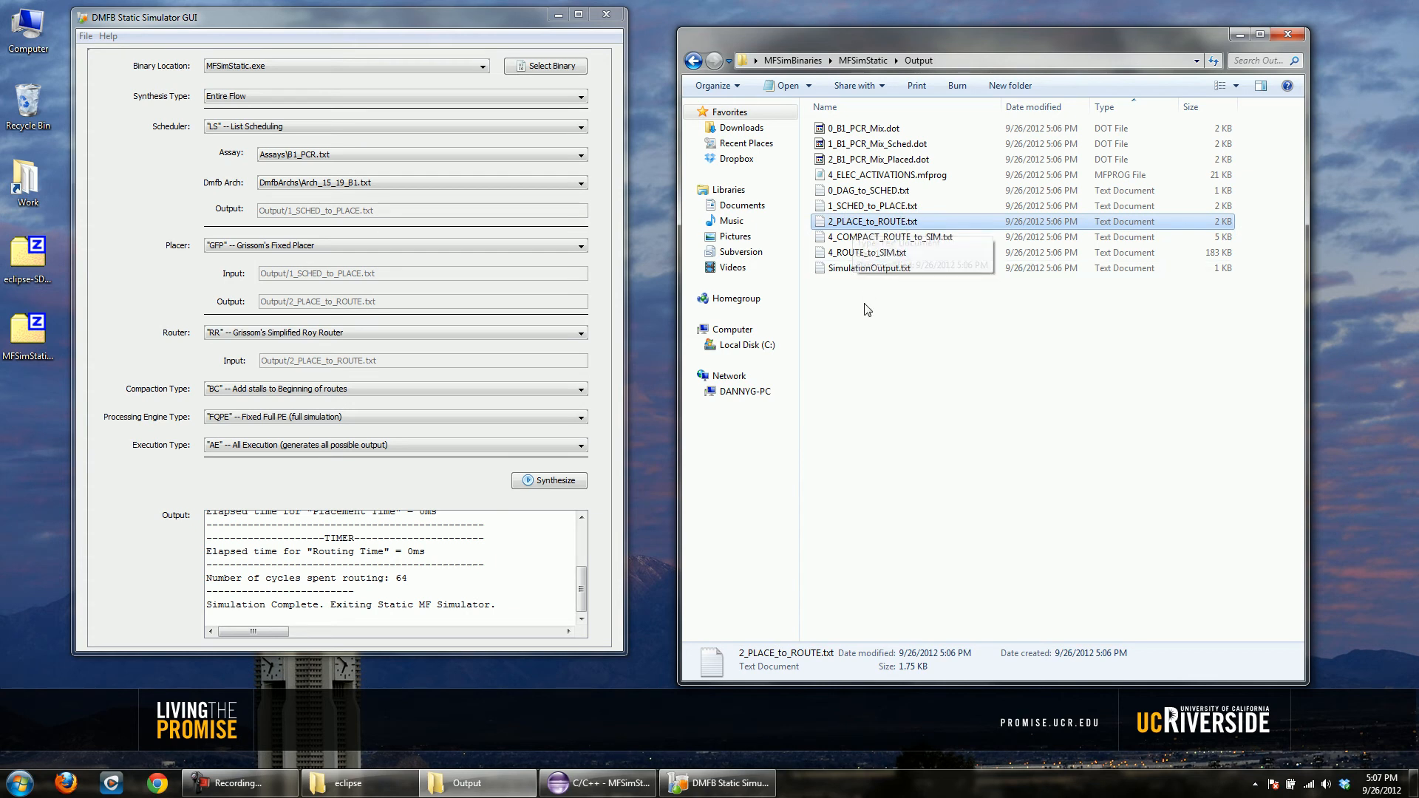
{"action": "left_click", "coordinate": [861, 241]}
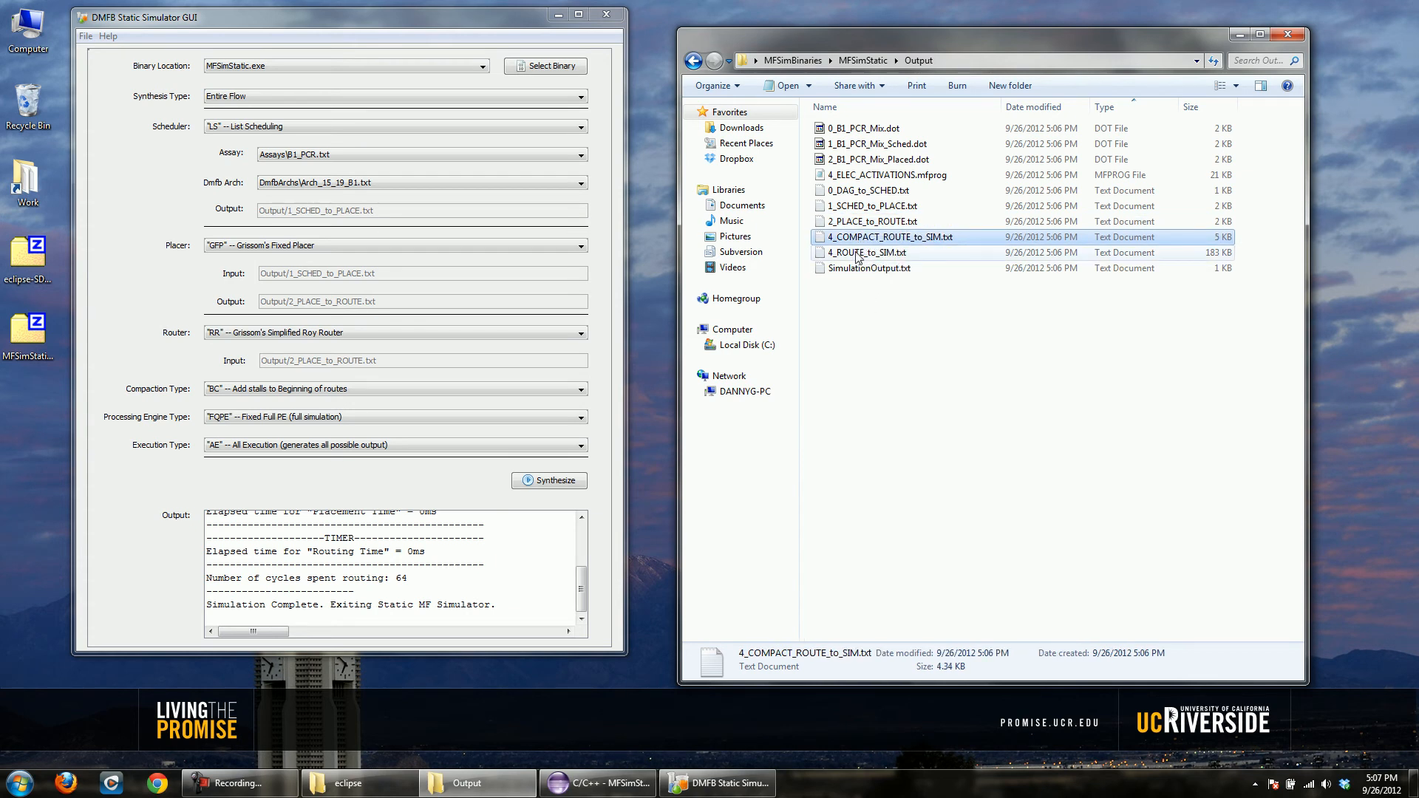
{"action": "key", "text": "shift+Down"}
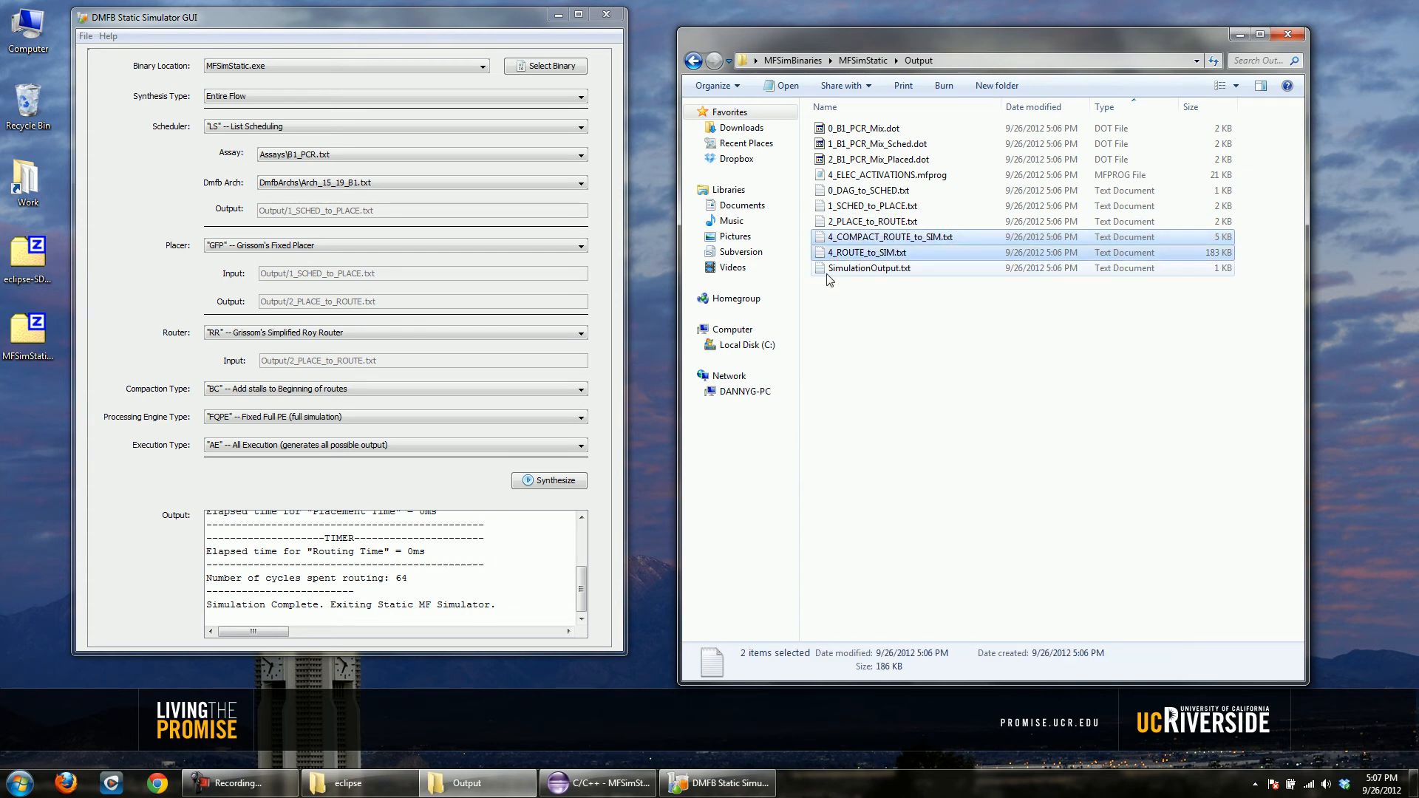
{"action": "left_click", "coordinate": [858, 241]}
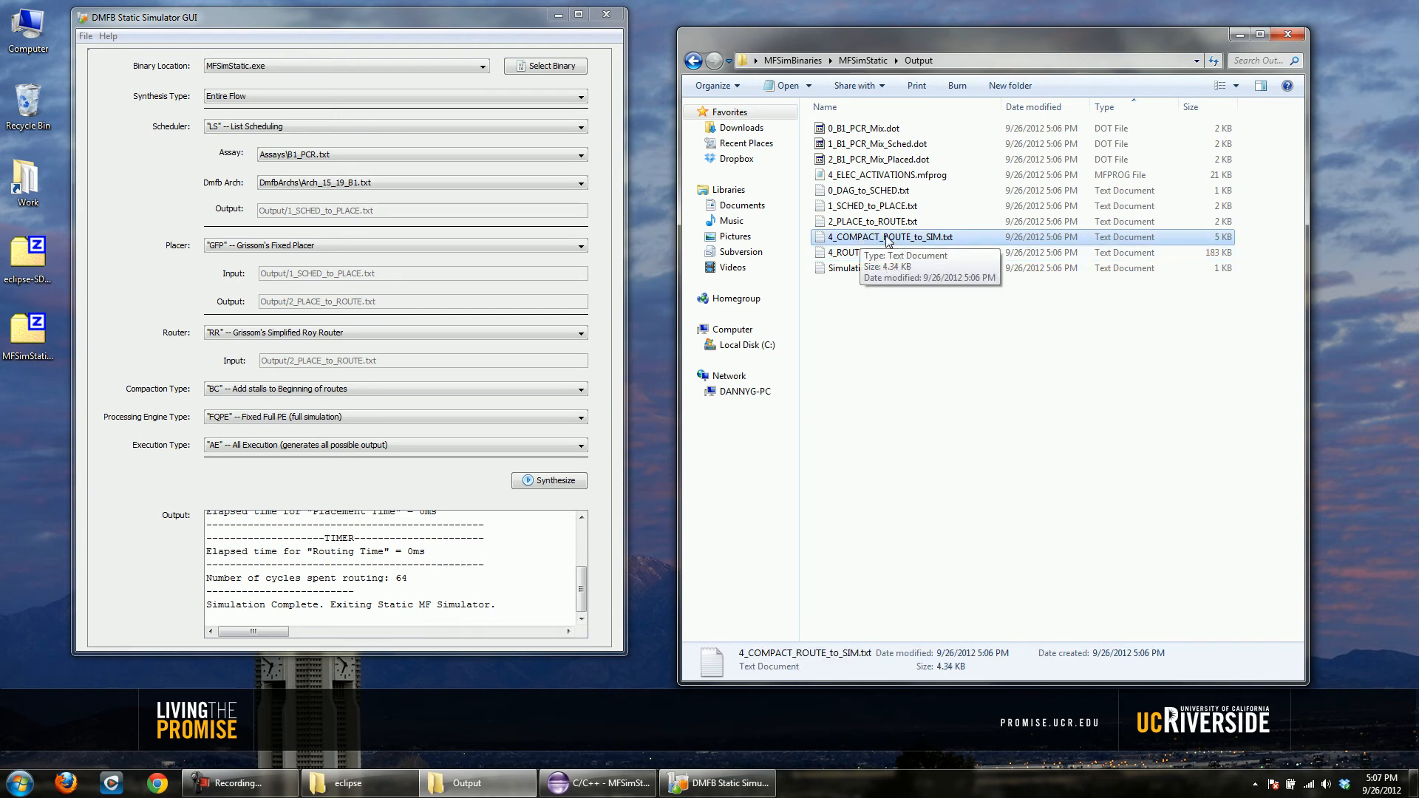
{"action": "left_click", "coordinate": [843, 254]}
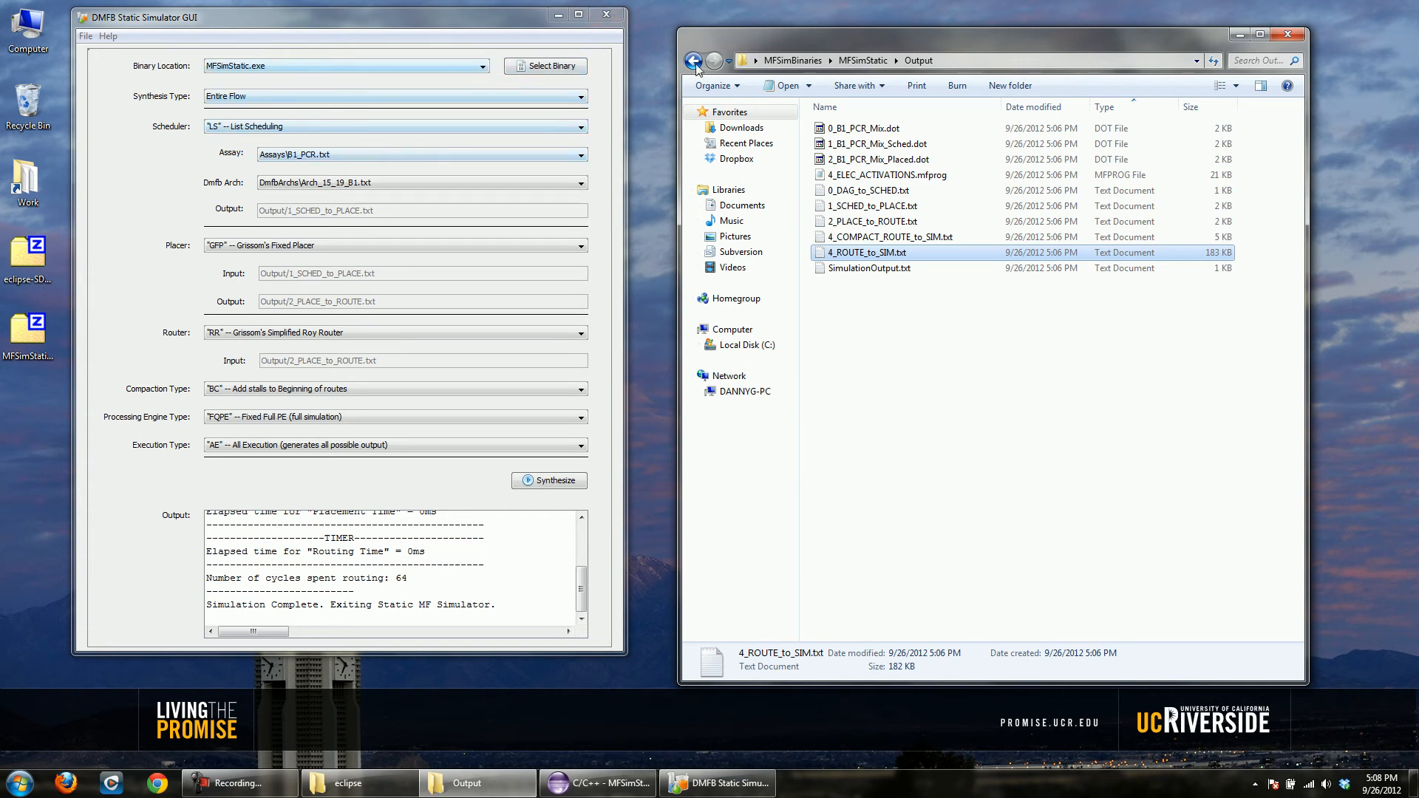
- Exit the simulator GUI and launch DmfbSimVisualizer.jar from the MFSimStatic folder
{"action": "left_click", "coordinate": [86, 37]}
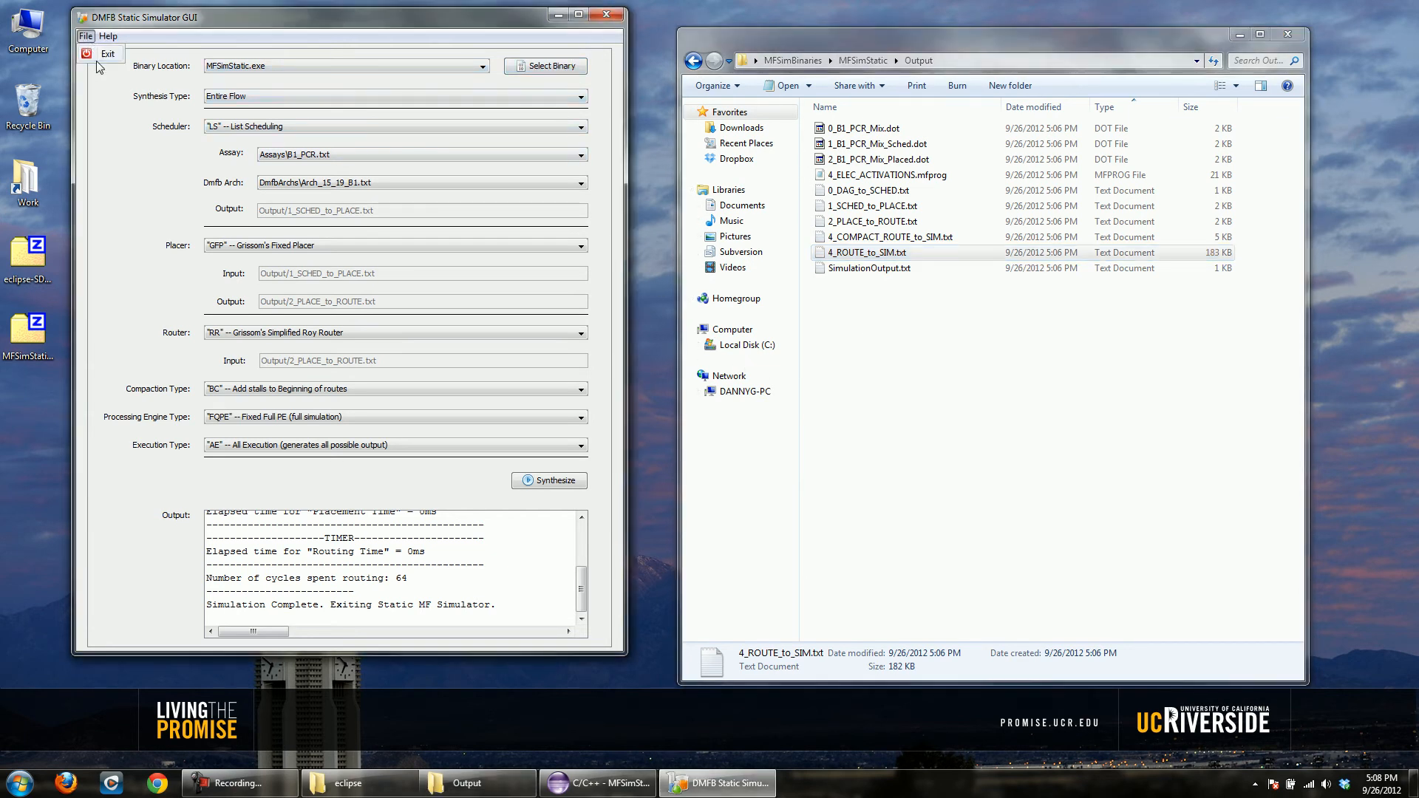
{"action": "left_click", "coordinate": [103, 54]}
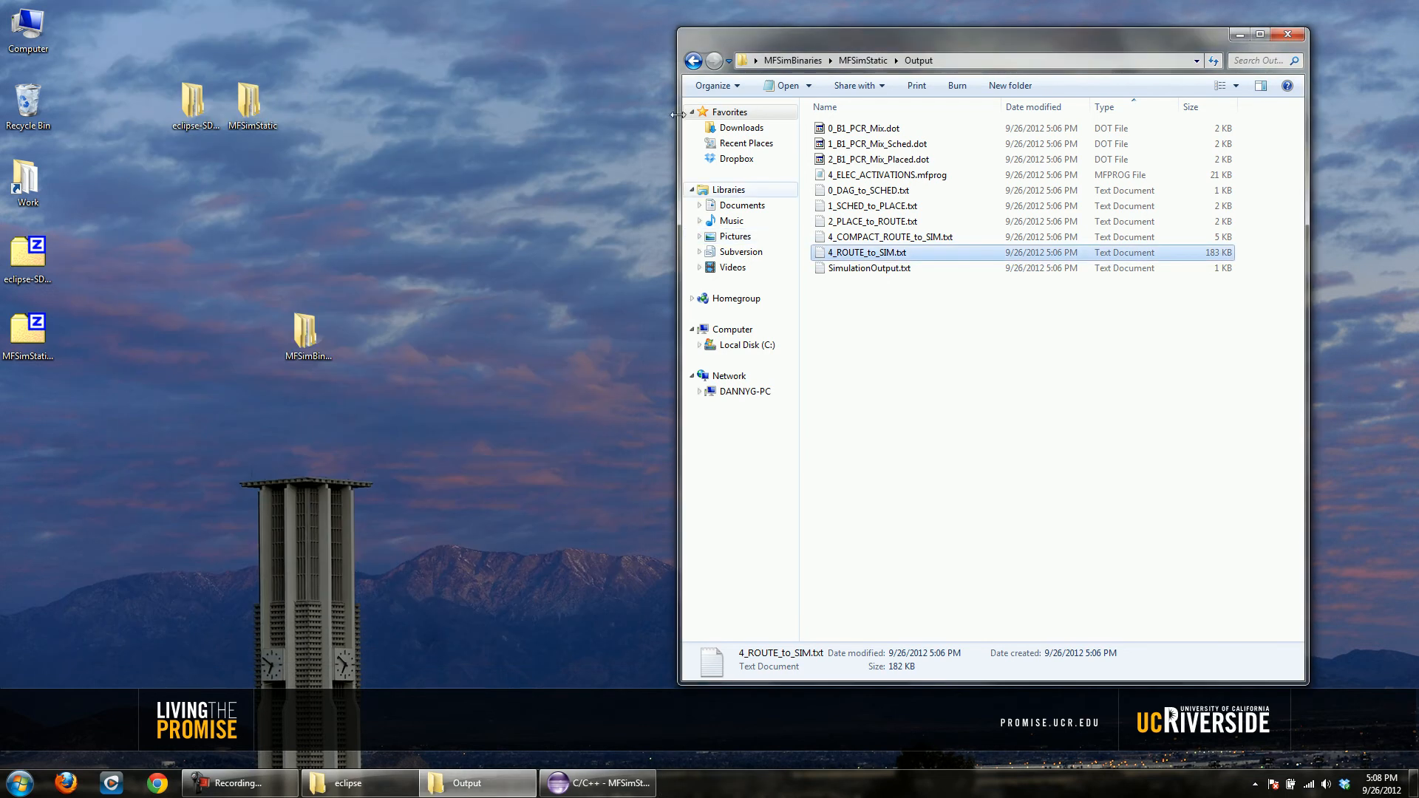
{"action": "left_click", "coordinate": [694, 61]}
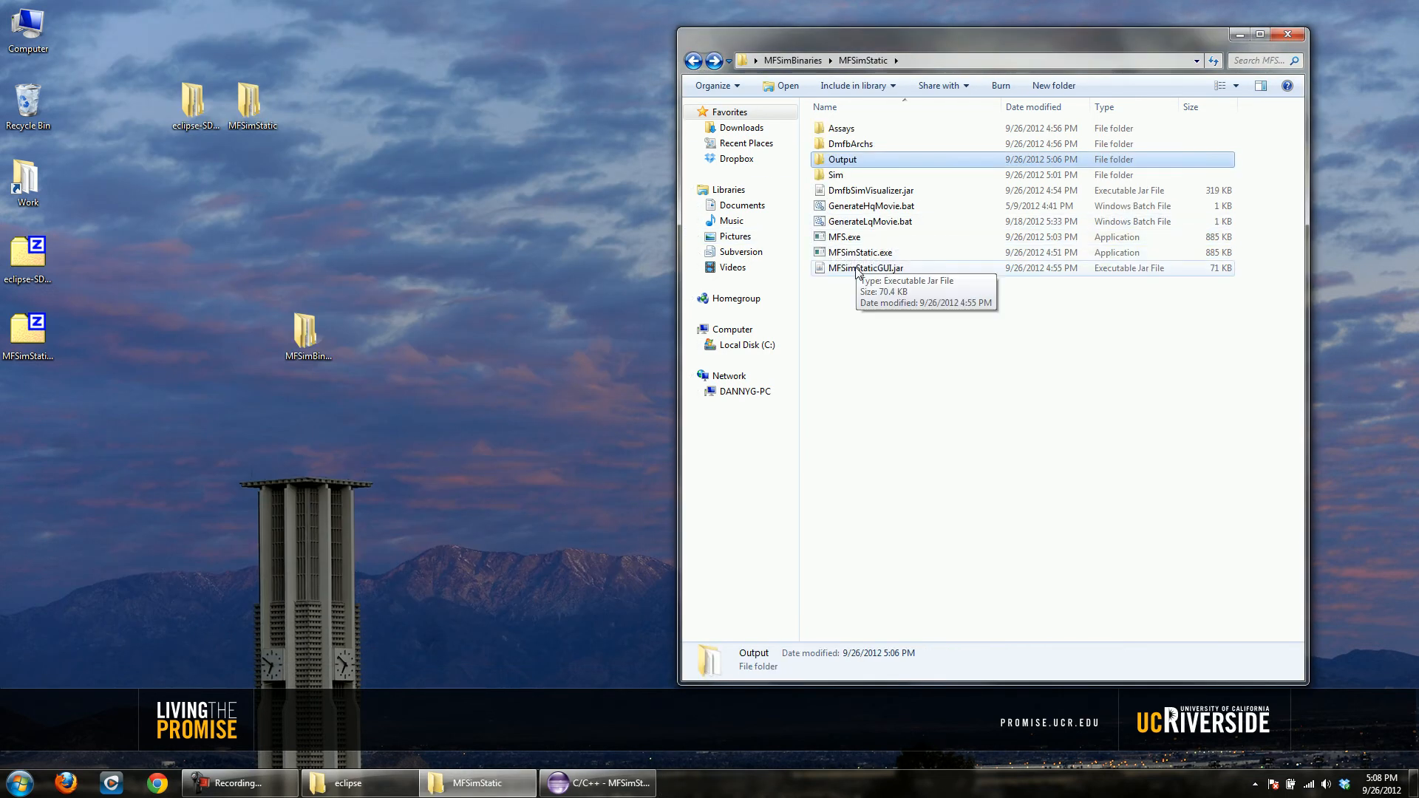
{"action": "double_click", "coordinate": [866, 191]}
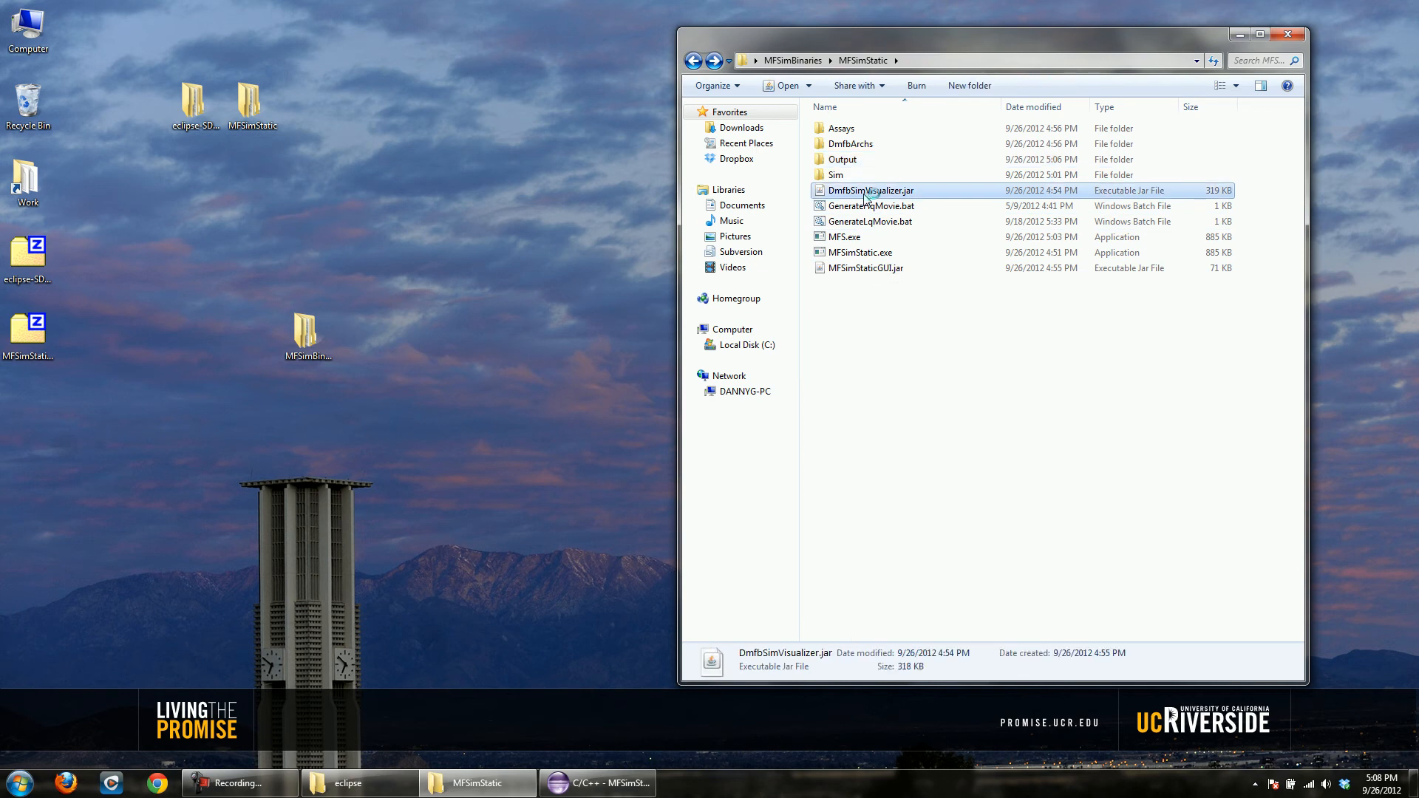
- Arrange the visualizer and the folder window side by side, and open the Sim folder
{"action": "left_click_drag", "start_coordinate": [556, 89], "coordinate": [501, 74]}
{"action": "left_click_drag", "start_coordinate": [906, 50], "coordinate": [1019, 25]}
{"action": "left_click_drag", "start_coordinate": [543, 75], "coordinate": [555, 41]}
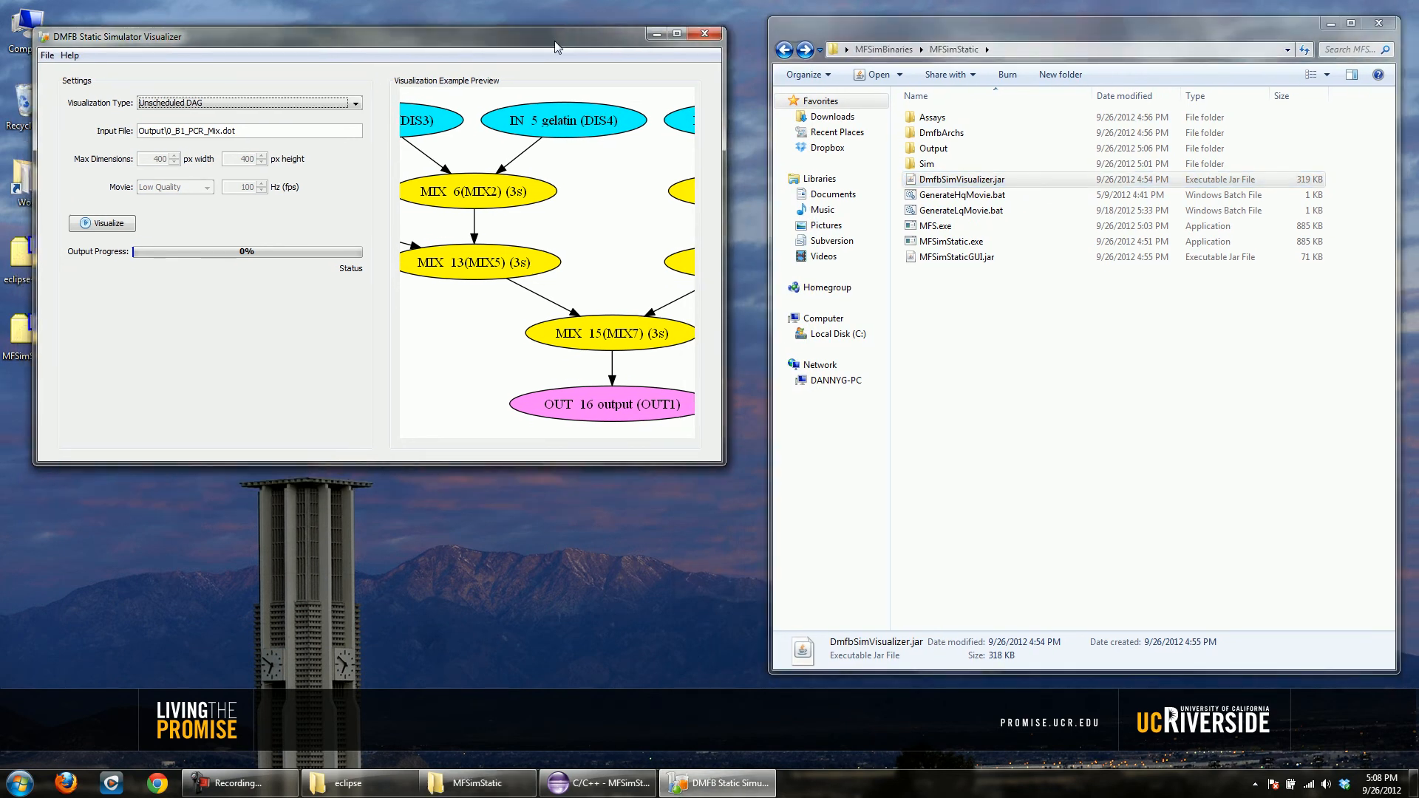
{"action": "double_click", "coordinate": [925, 164]}
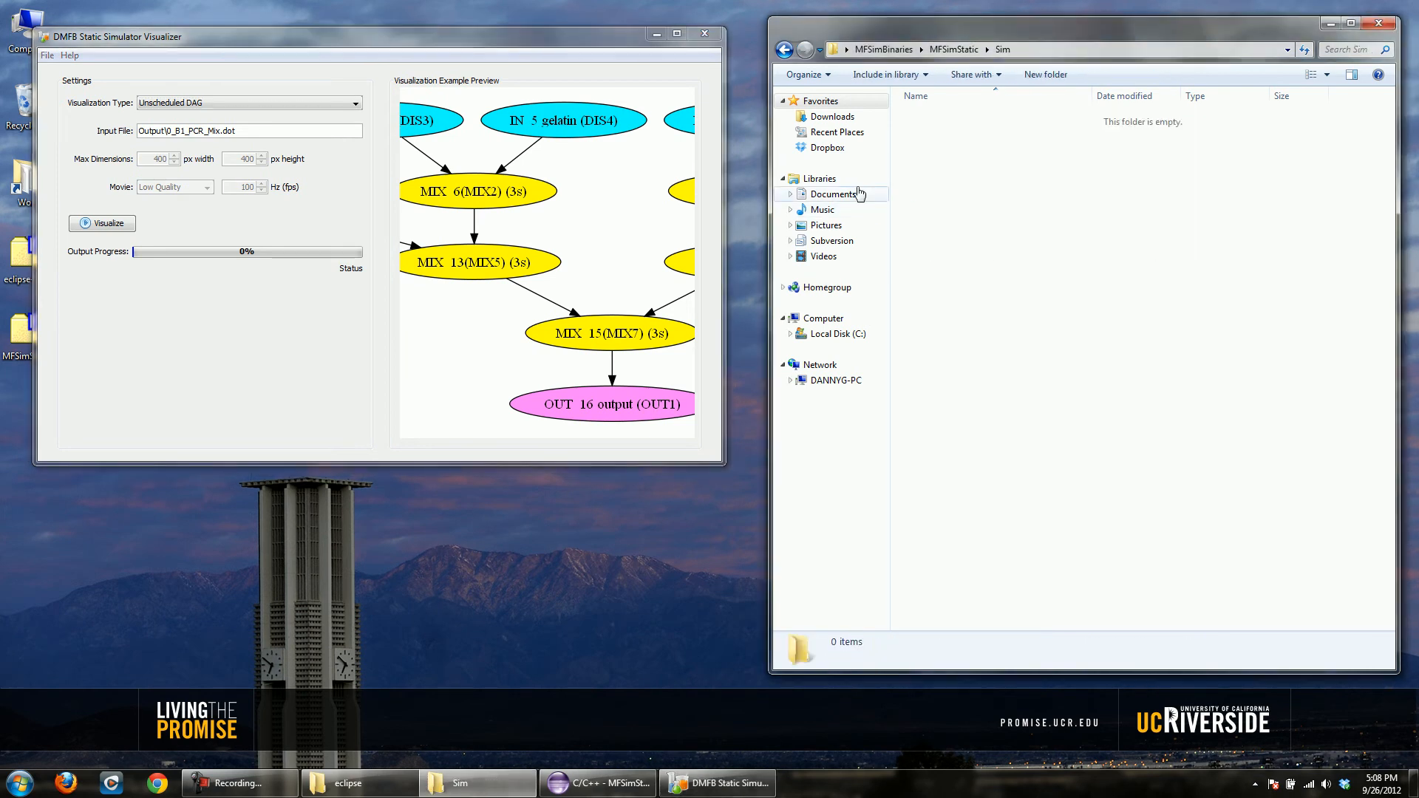
- Preview the Scheduled DAG, Placed DAG and Cyclic Simulation visualization types in the visualizer
{"action": "left_click", "coordinate": [207, 131]}
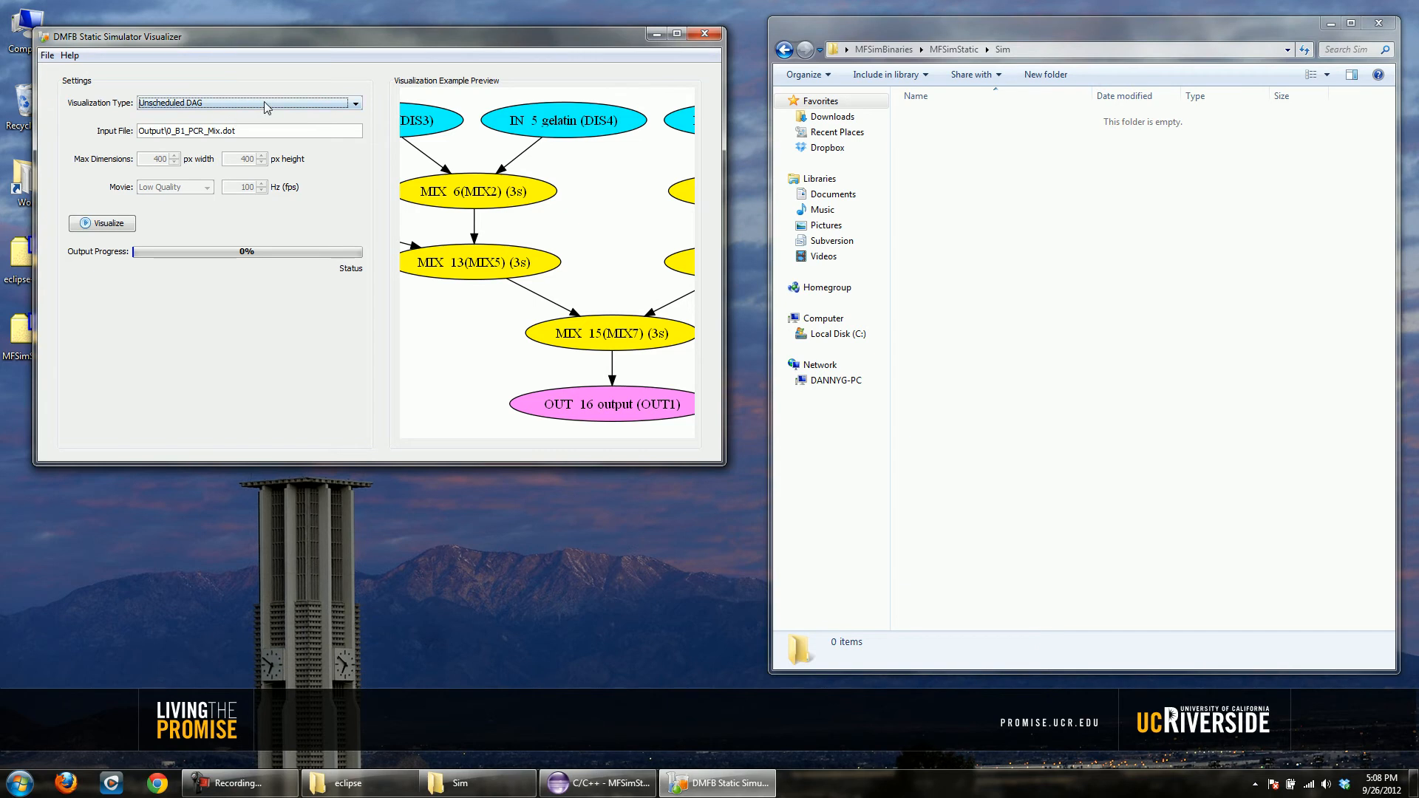
{"action": "left_click", "coordinate": [264, 102]}
{"action": "left_click", "coordinate": [264, 101]}
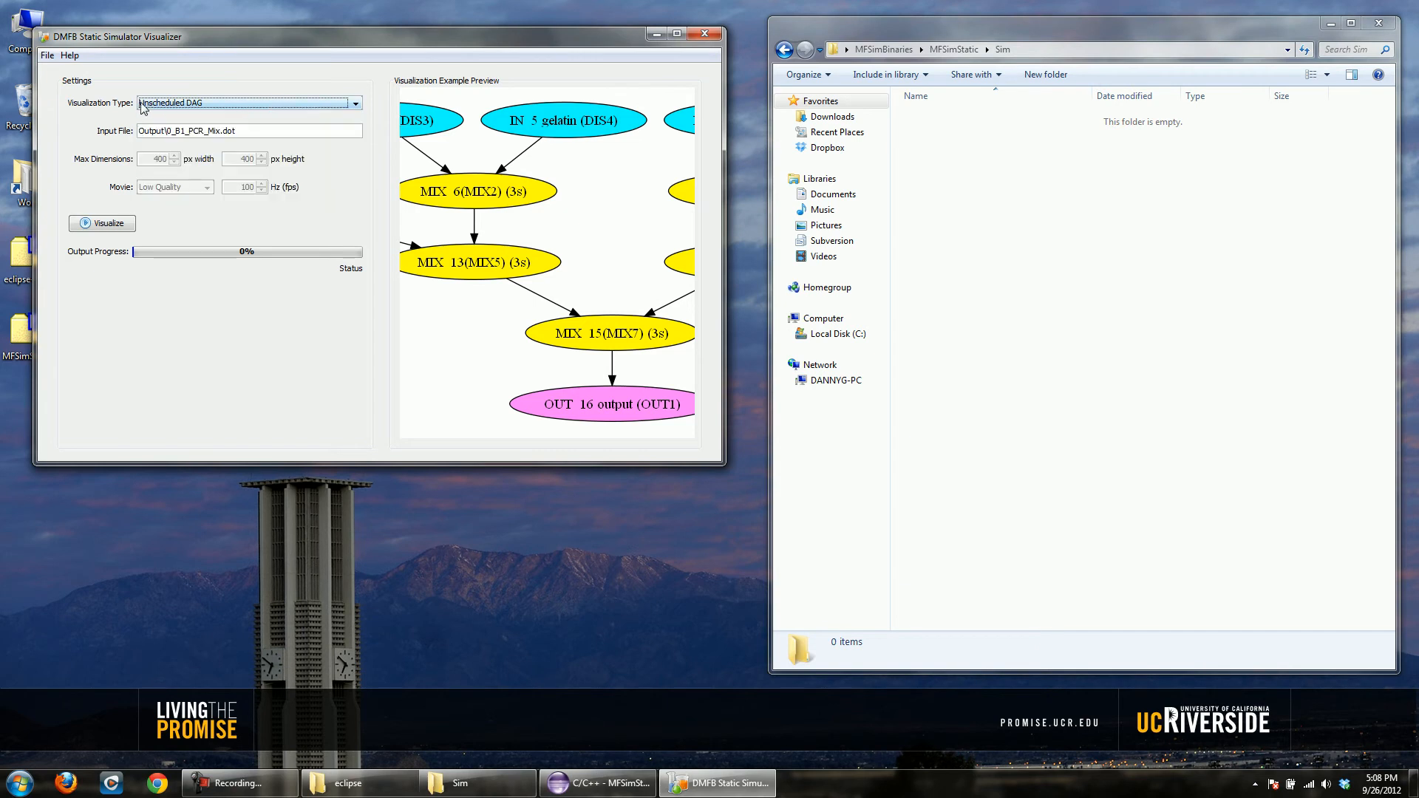
{"action": "left_click", "coordinate": [220, 105]}
{"action": "left_click", "coordinate": [203, 126]}
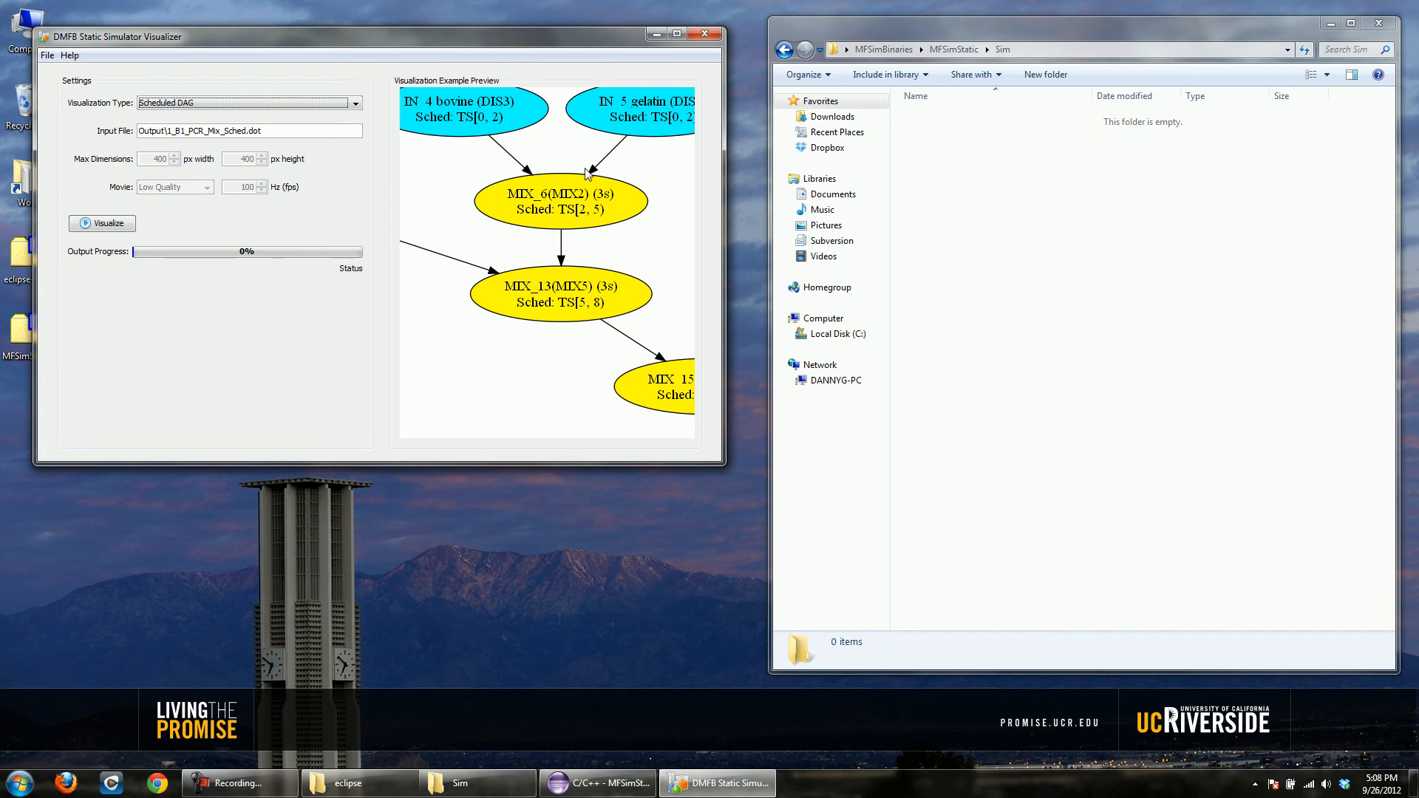
{"action": "left_click", "coordinate": [357, 104]}
{"action": "left_click", "coordinate": [251, 135]}
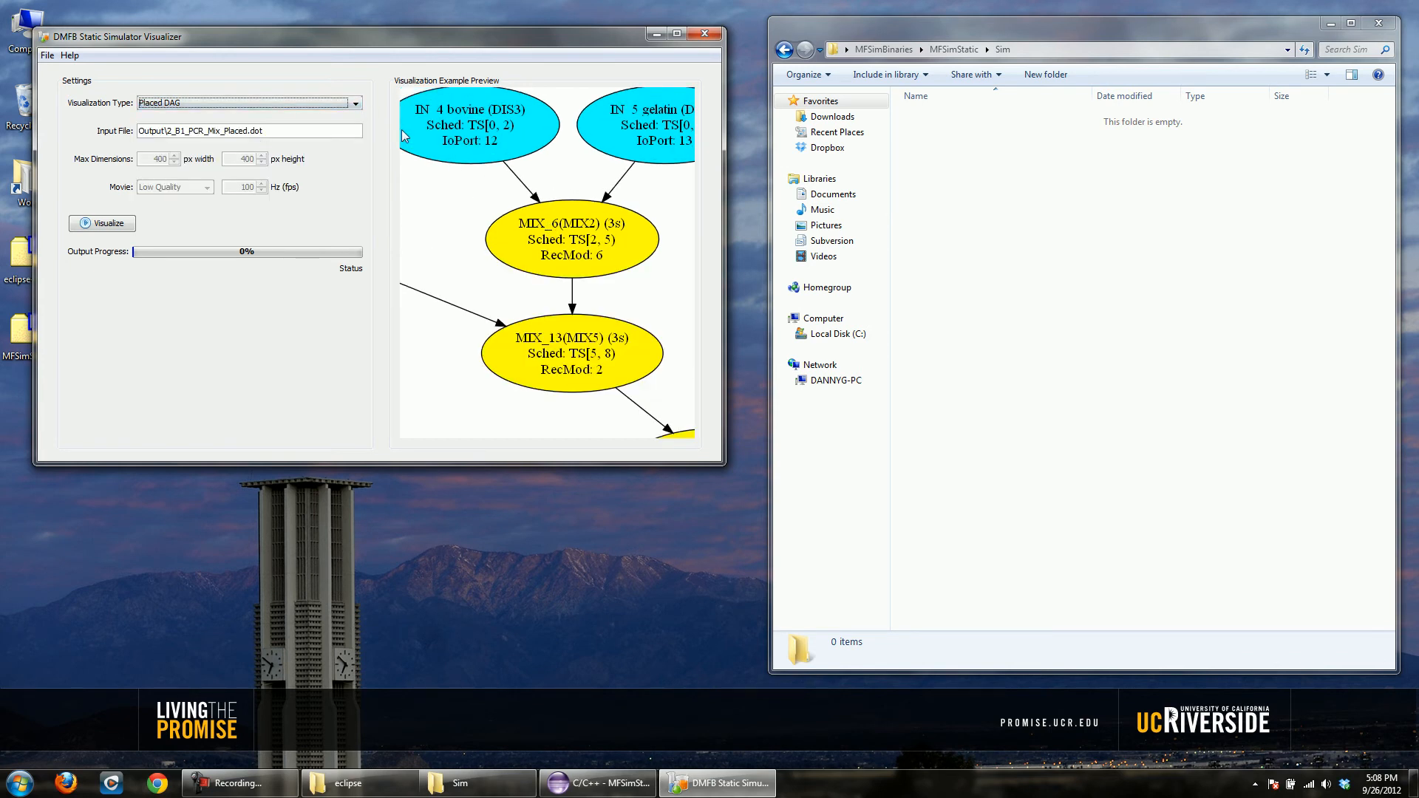
{"action": "left_click", "coordinate": [357, 105]}
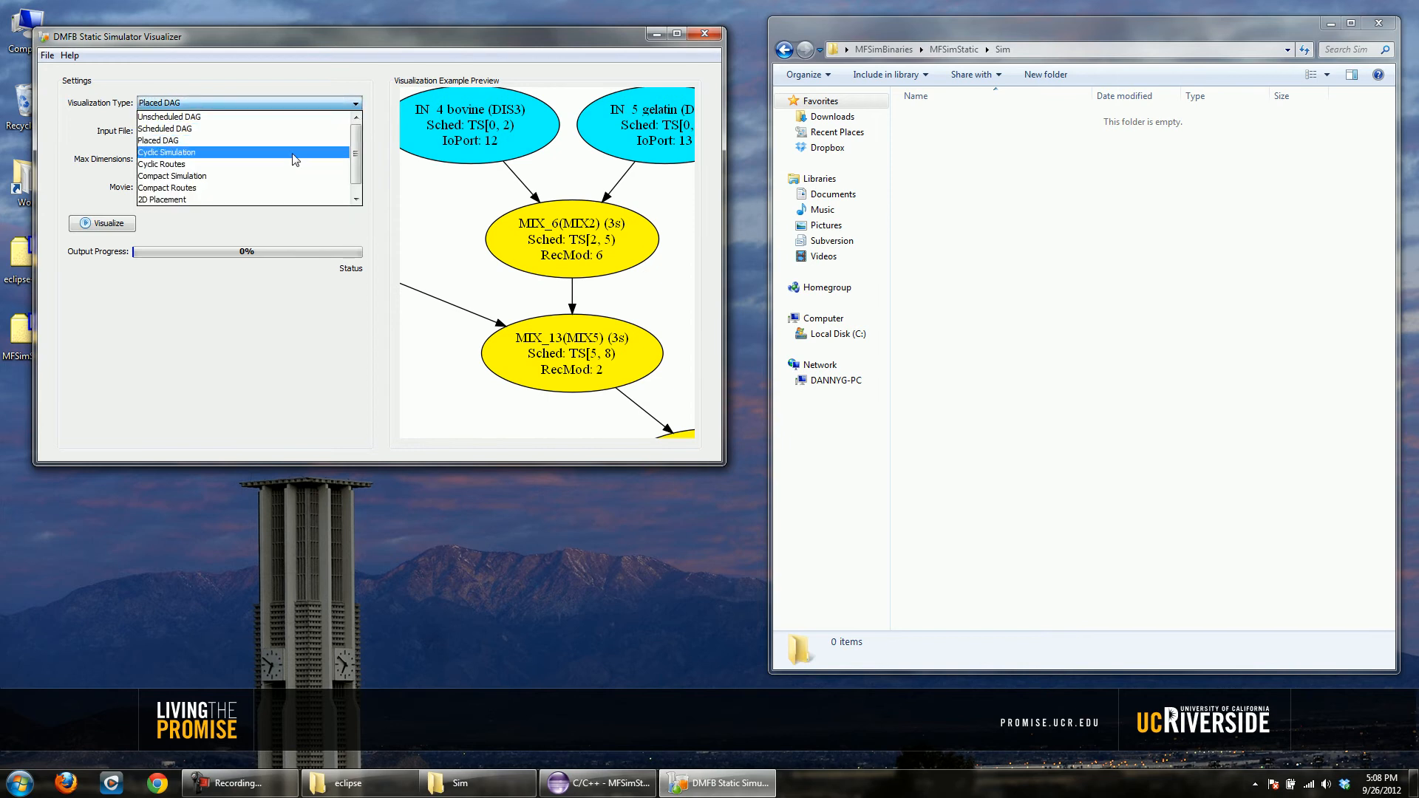
{"action": "left_click", "coordinate": [294, 153]}
- Continue through the remaining visualization types, previewing Cyclic Routes, 2D Placement and 3D Placement
{"action": "double_click", "coordinate": [357, 109]}
{"action": "left_click", "coordinate": [352, 113]}
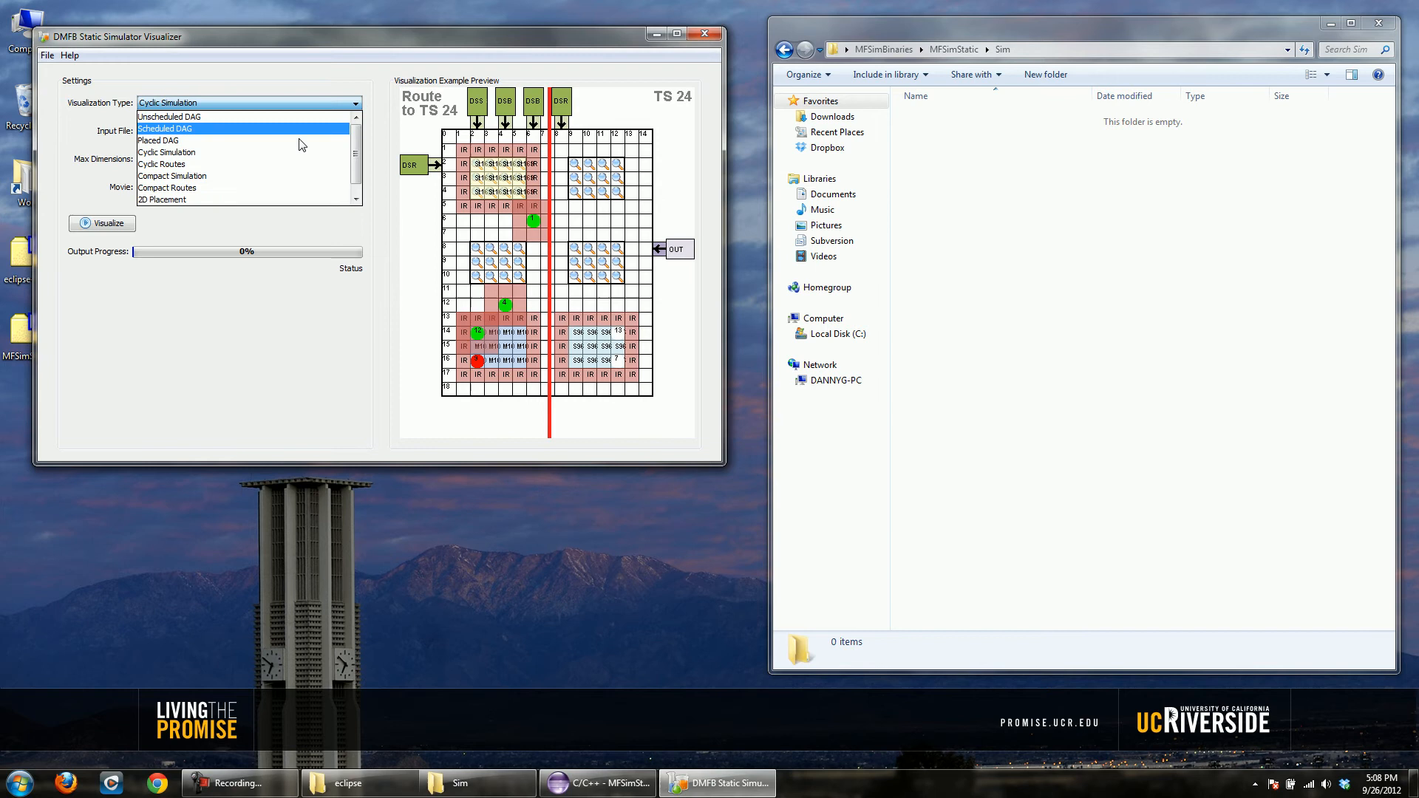
{"action": "left_click", "coordinate": [263, 163]}
{"action": "left_click", "coordinate": [357, 108]}
{"action": "left_click", "coordinate": [342, 129]}
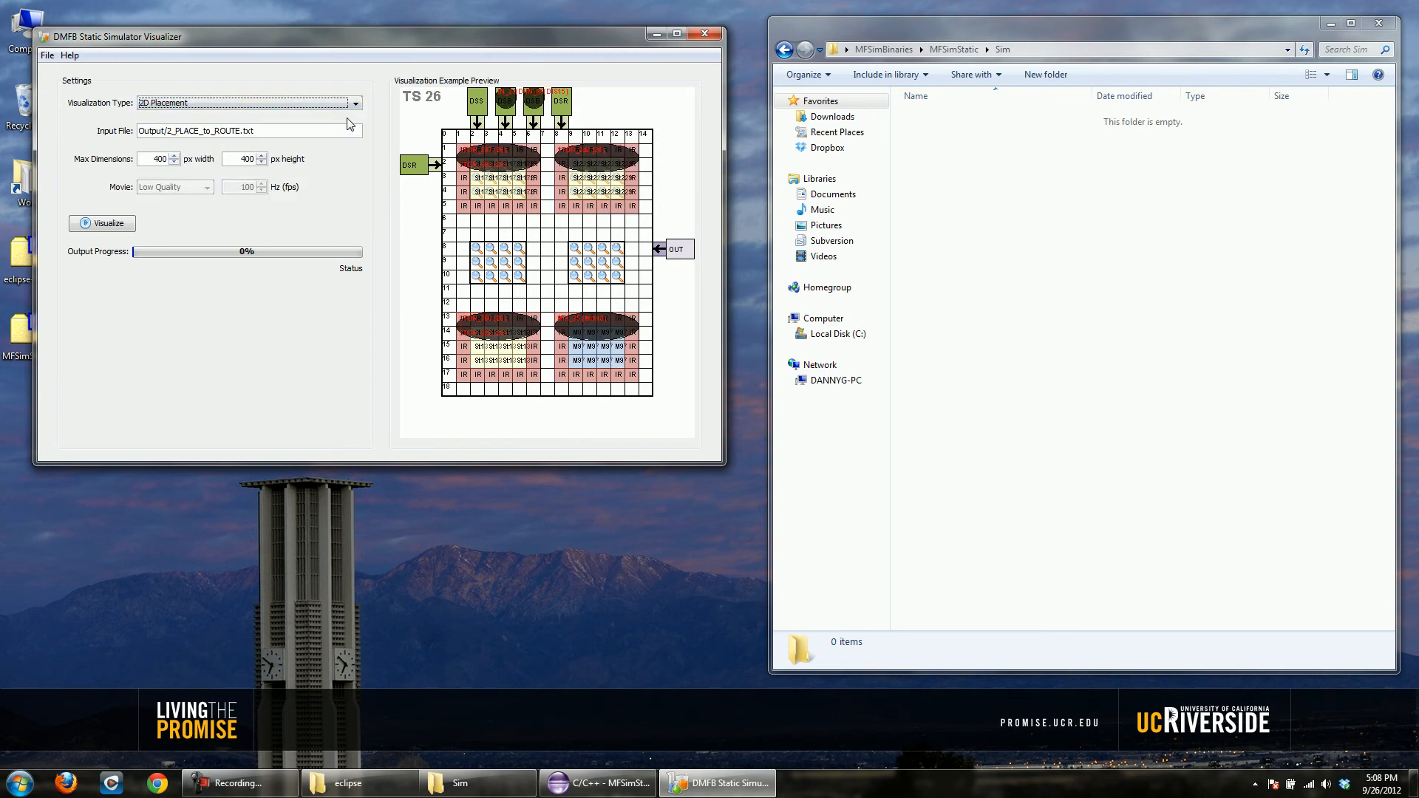
{"action": "left_click", "coordinate": [357, 109]}
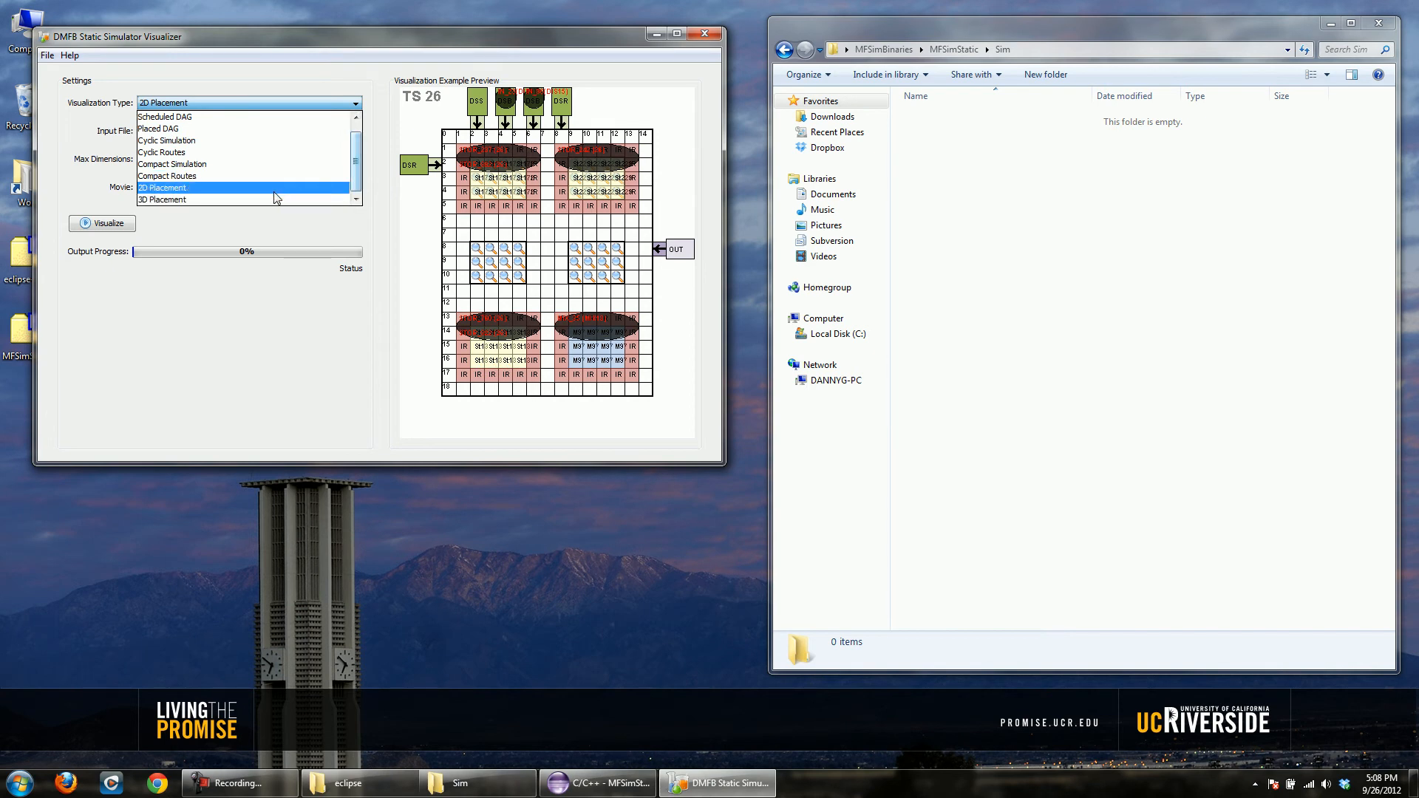
{"action": "left_click", "coordinate": [269, 199]}
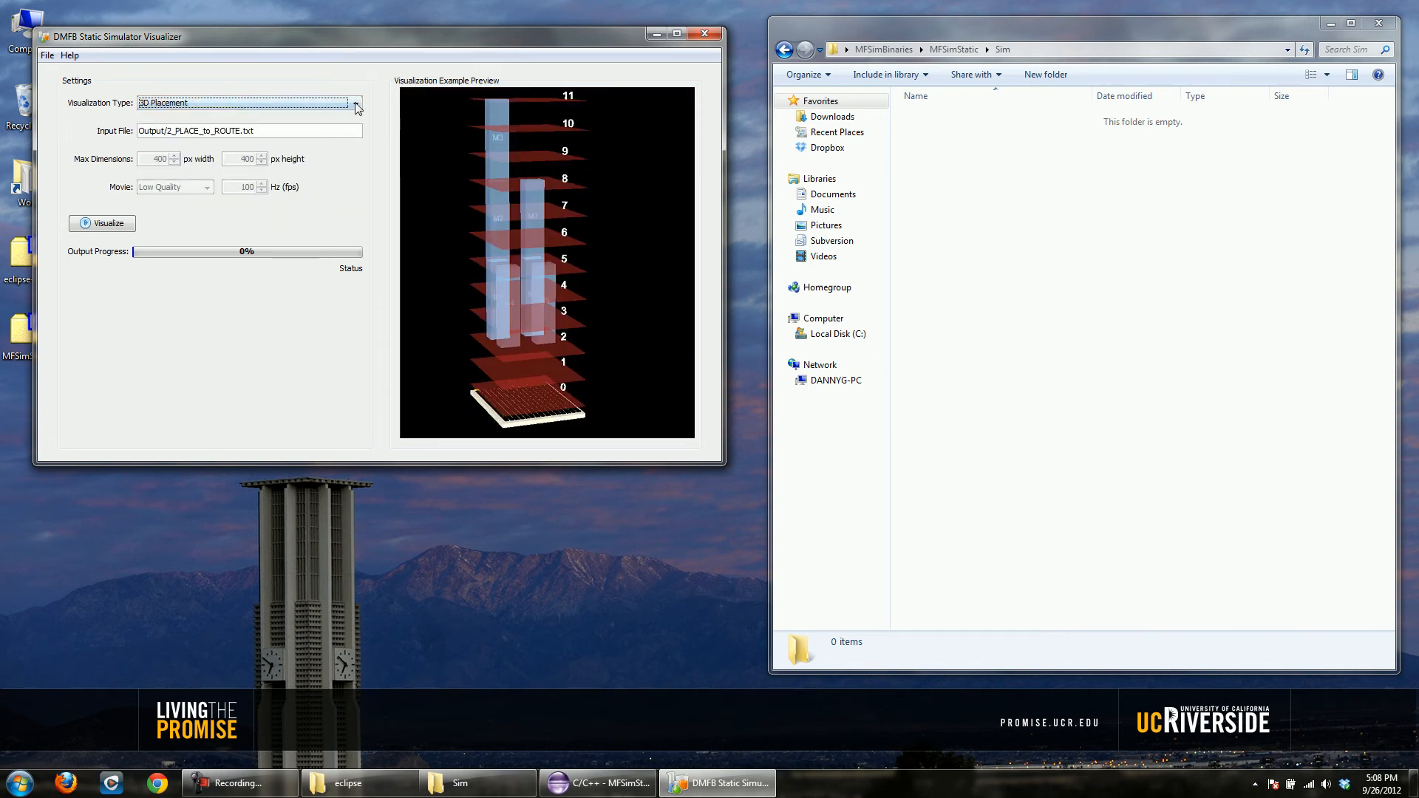
- Switch through the Unscheduled, Scheduled and Placed DAG types to compare their default input files
{"action": "left_click", "coordinate": [356, 105]}
{"action": "scroll", "coordinate": [219, 122], "scroll_direction": "up", "scroll_amount": 1}
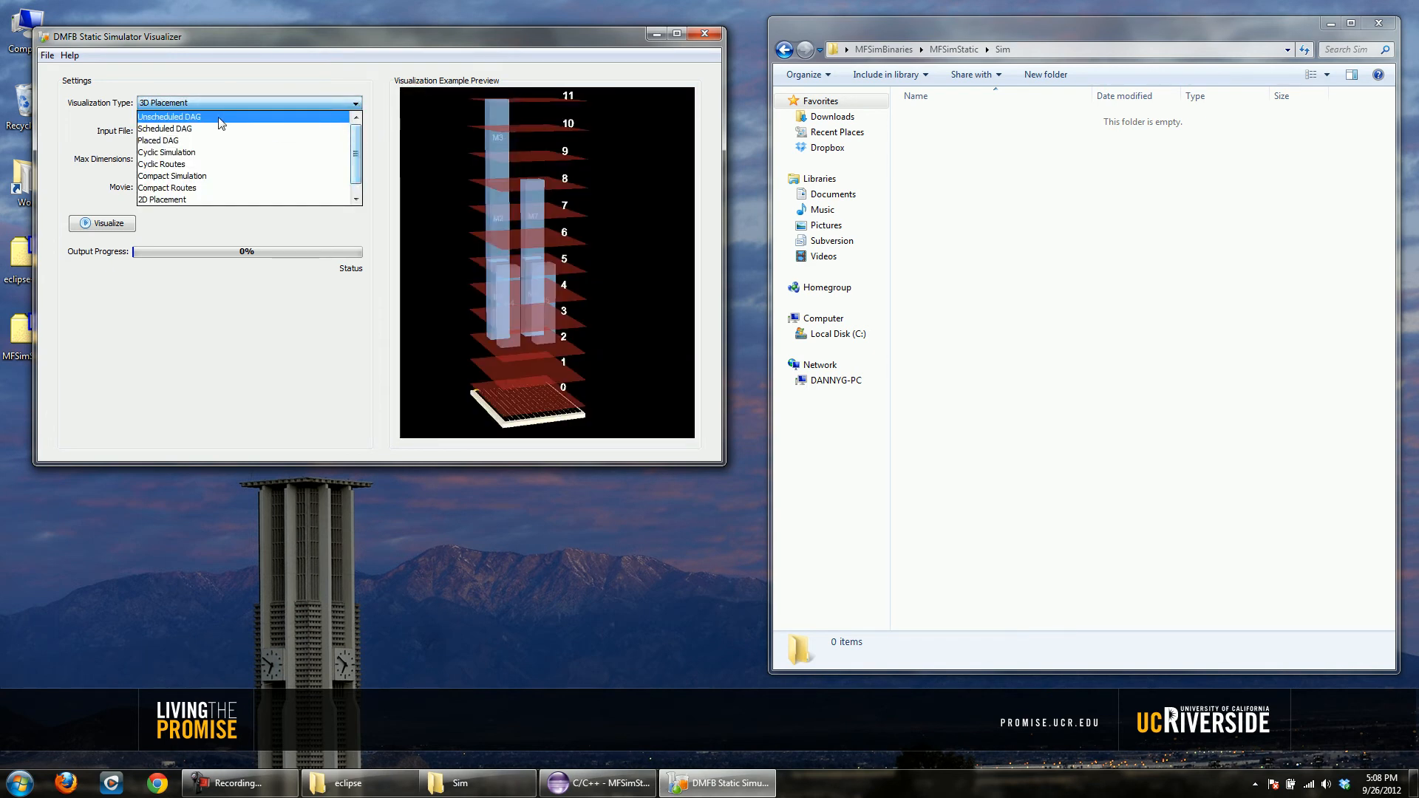
{"action": "left_click", "coordinate": [220, 118]}
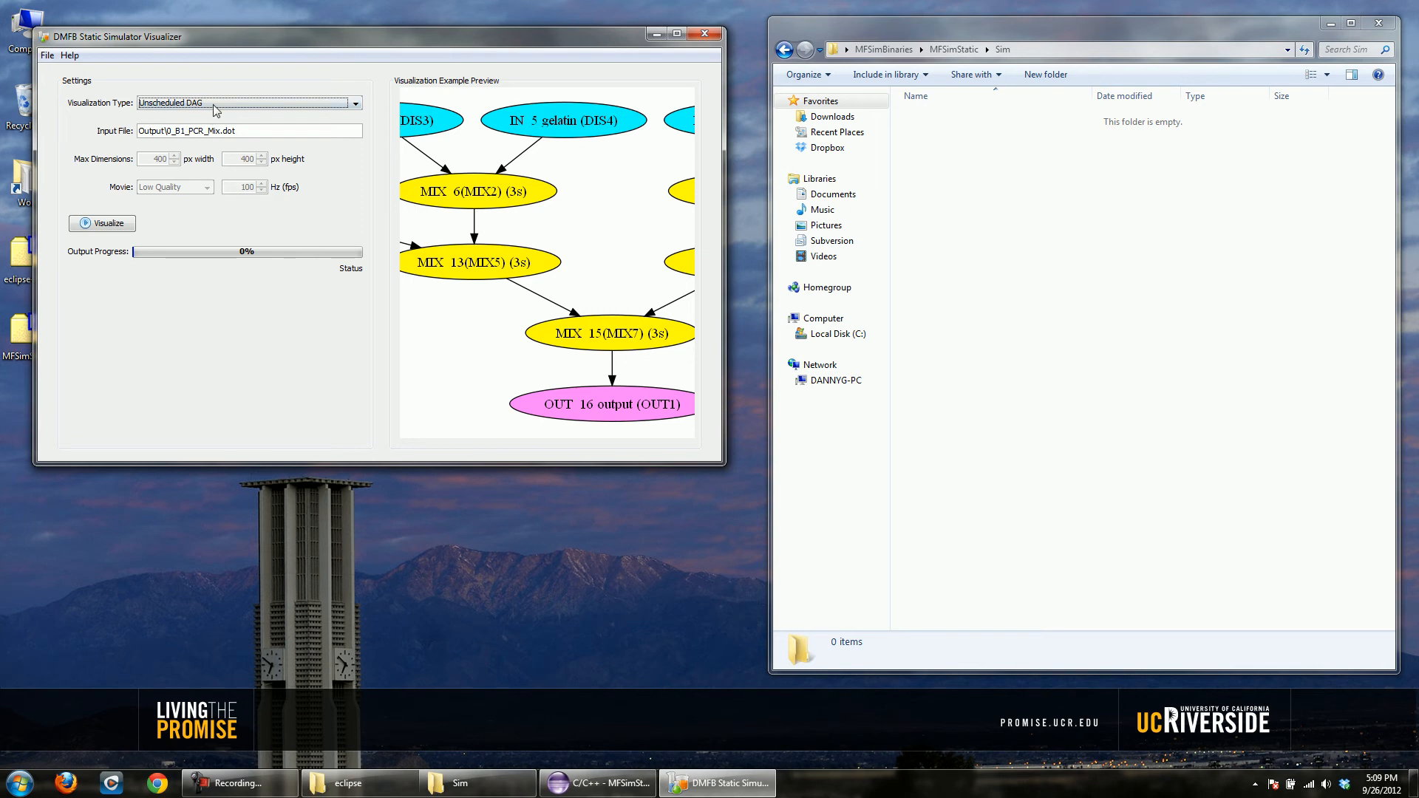
{"action": "left_click", "coordinate": [227, 111]}
{"action": "left_click", "coordinate": [198, 133]}
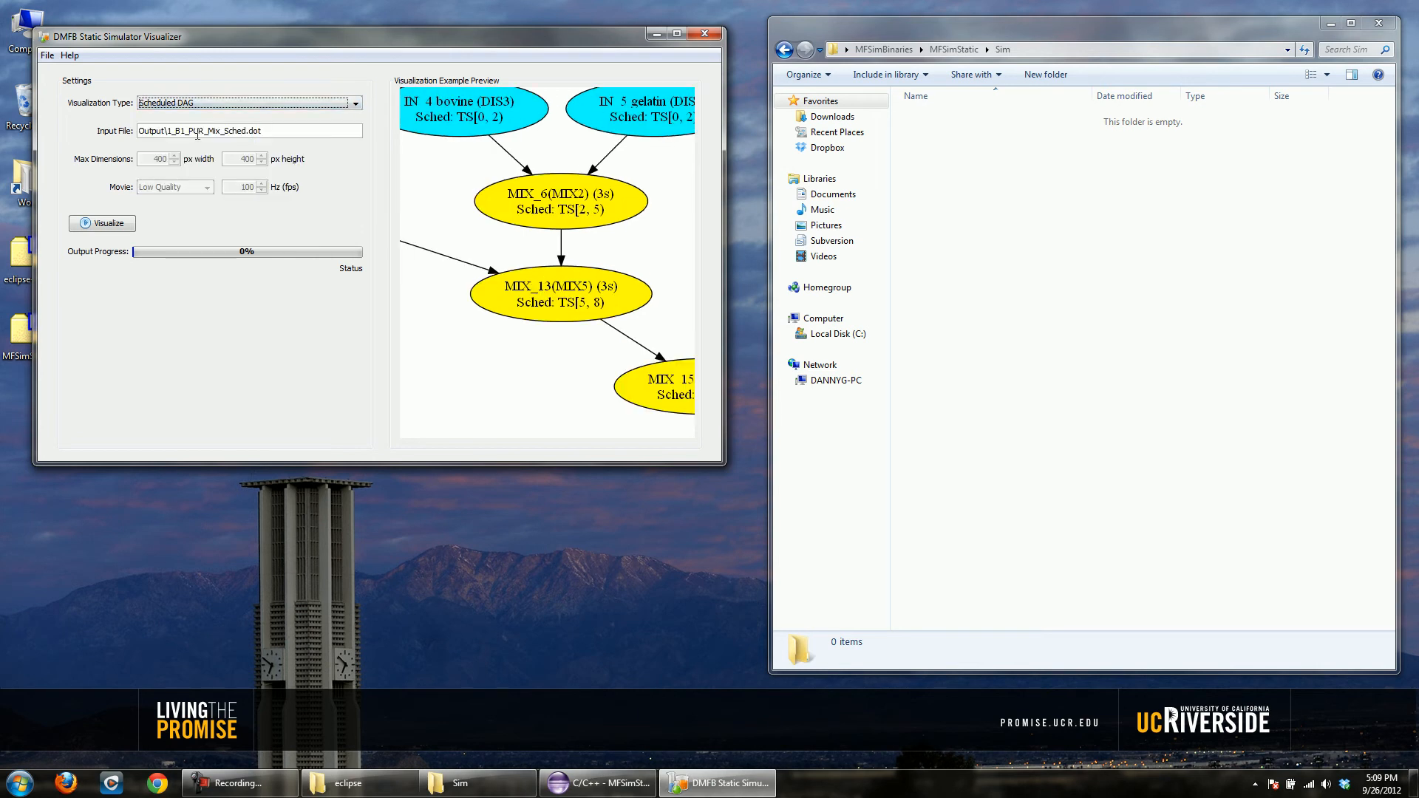
{"action": "left_click", "coordinate": [226, 107]}
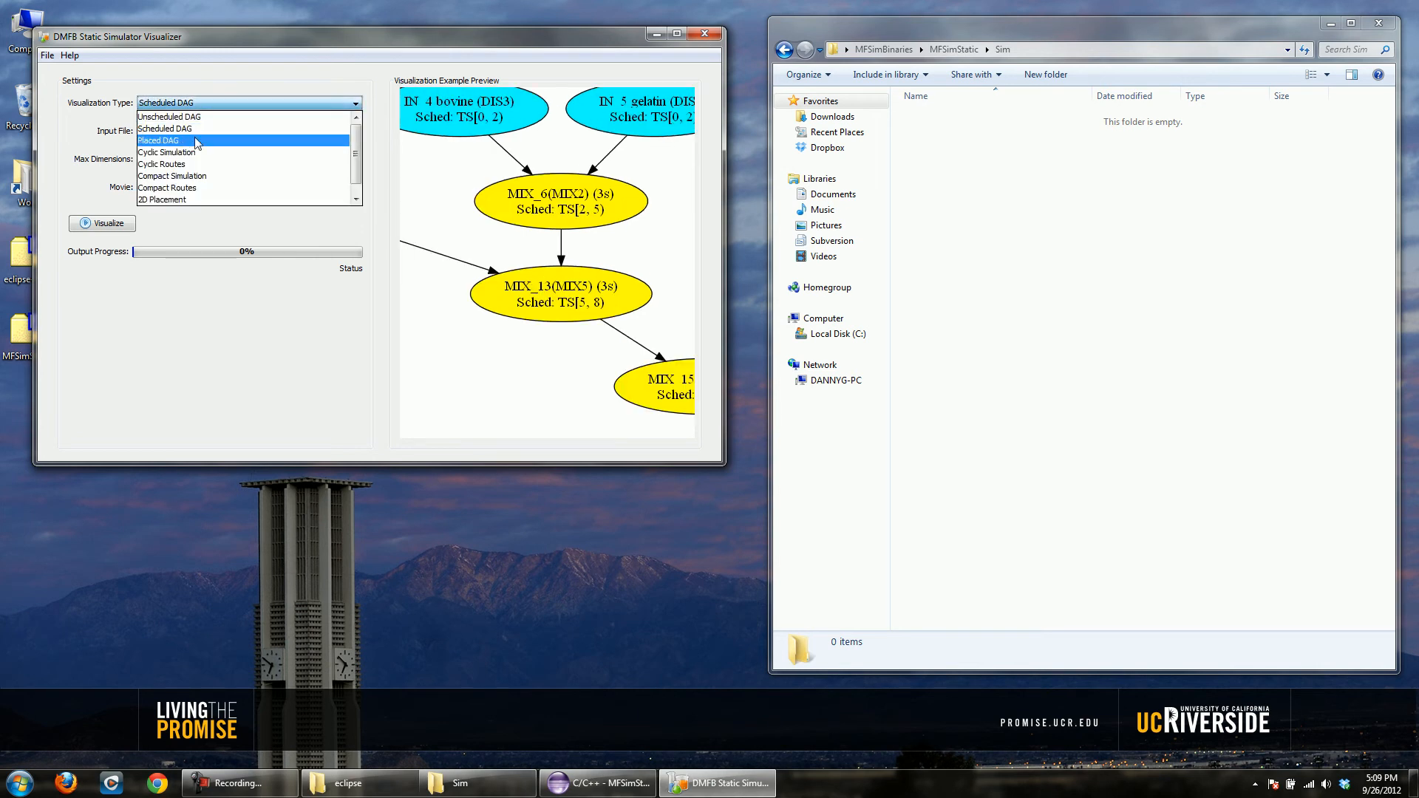
{"action": "left_click", "coordinate": [200, 142]}
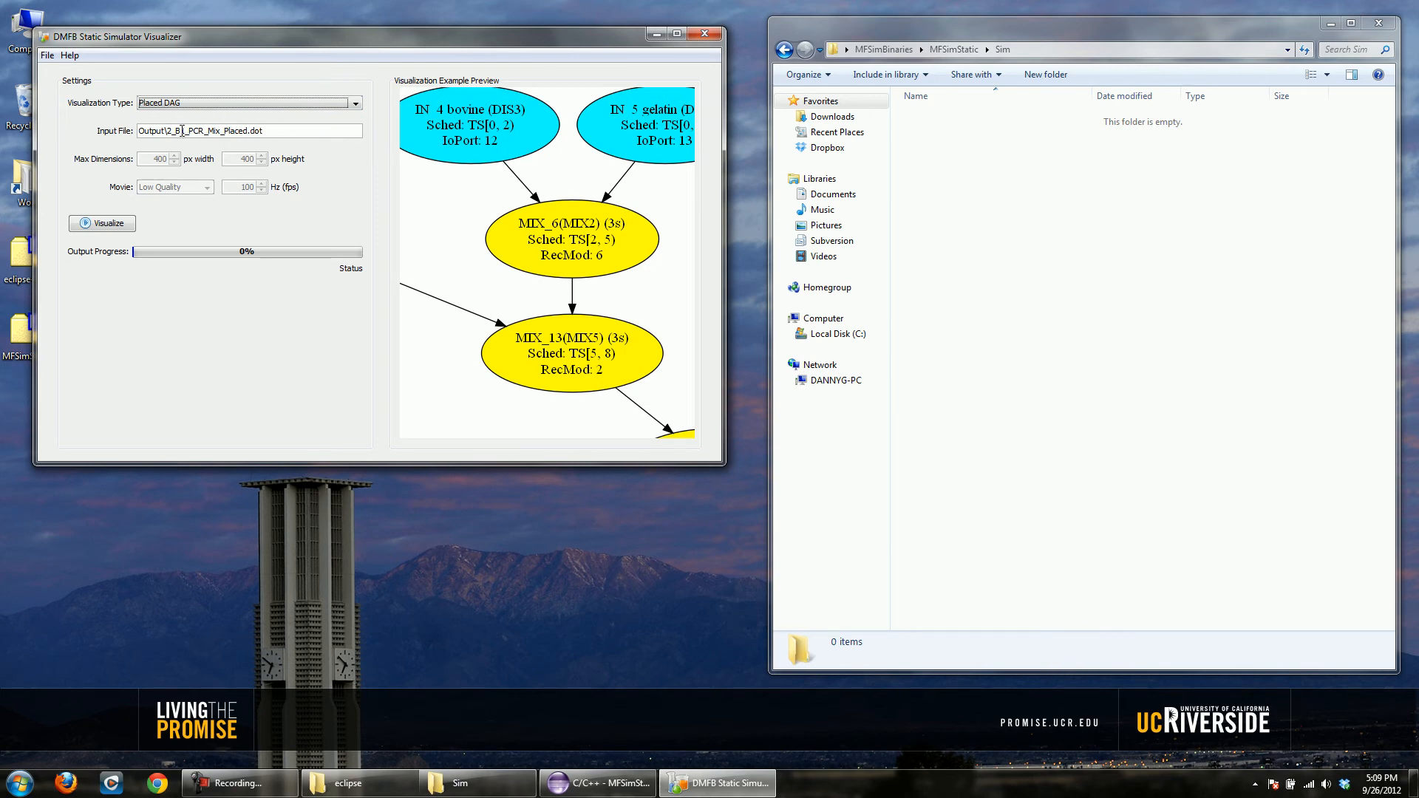
- Set the visualization type to Unscheduled DAG and visualize Output\0_B1_PCR_Mix.dot
{"action": "left_click", "coordinate": [271, 111]}
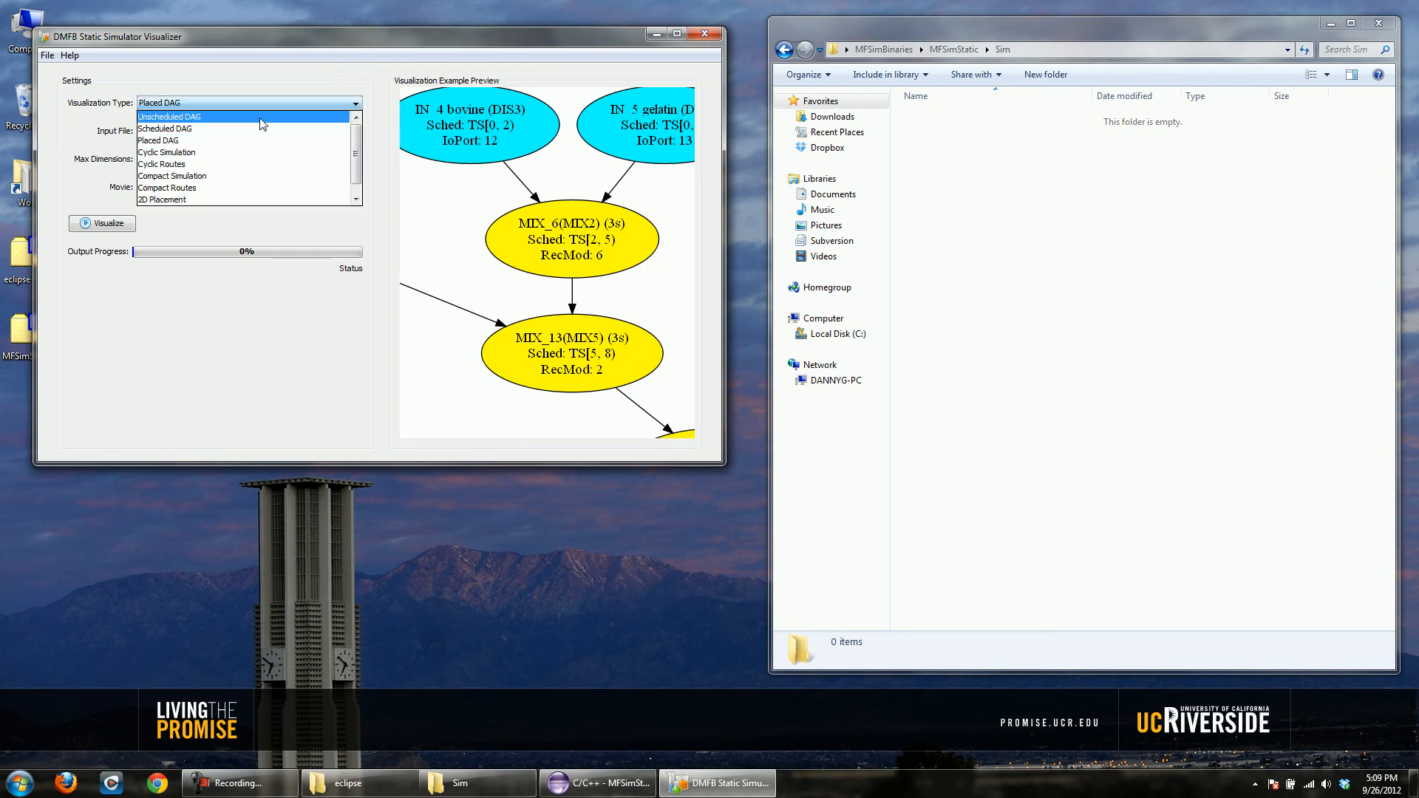
{"action": "left_click", "coordinate": [261, 123]}
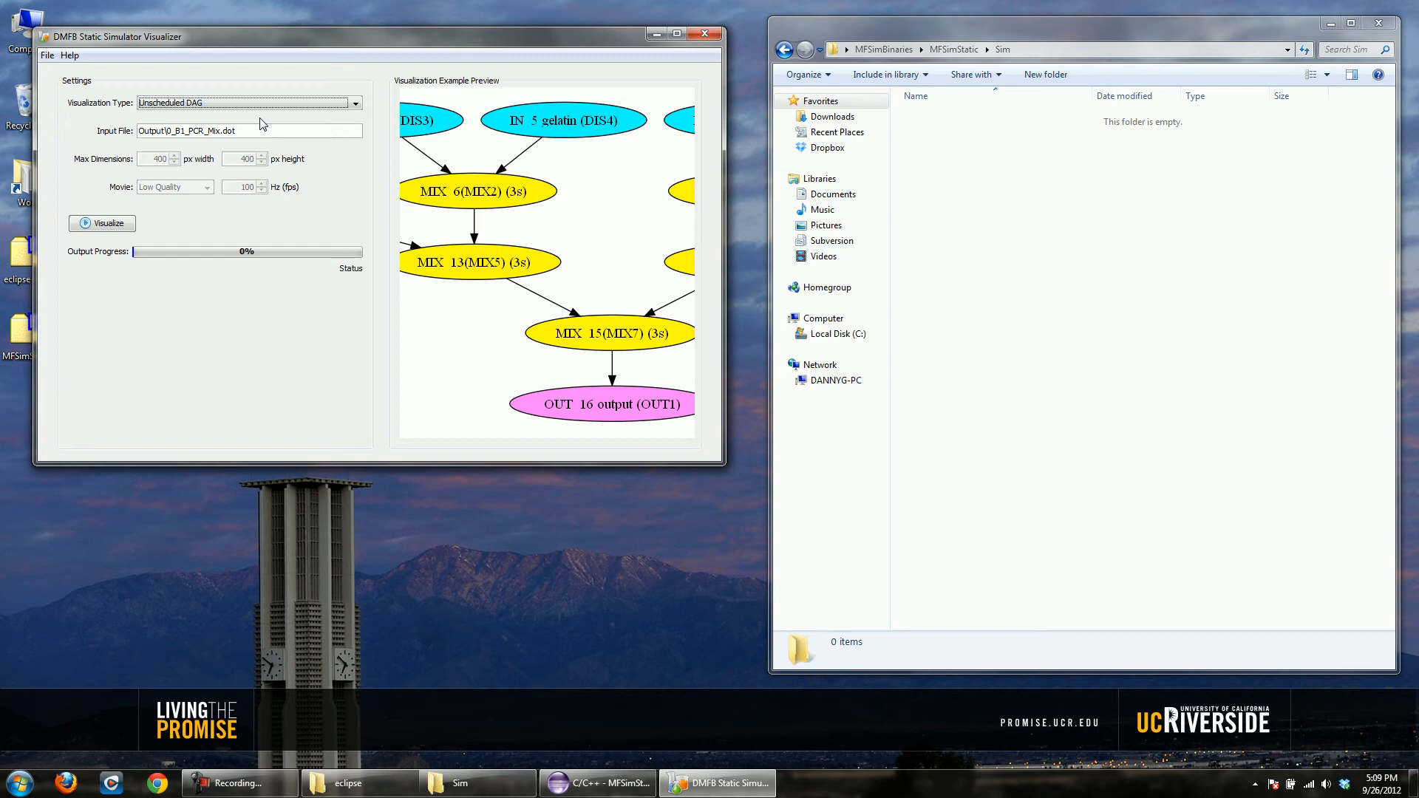
{"action": "left_click", "coordinate": [118, 224]}
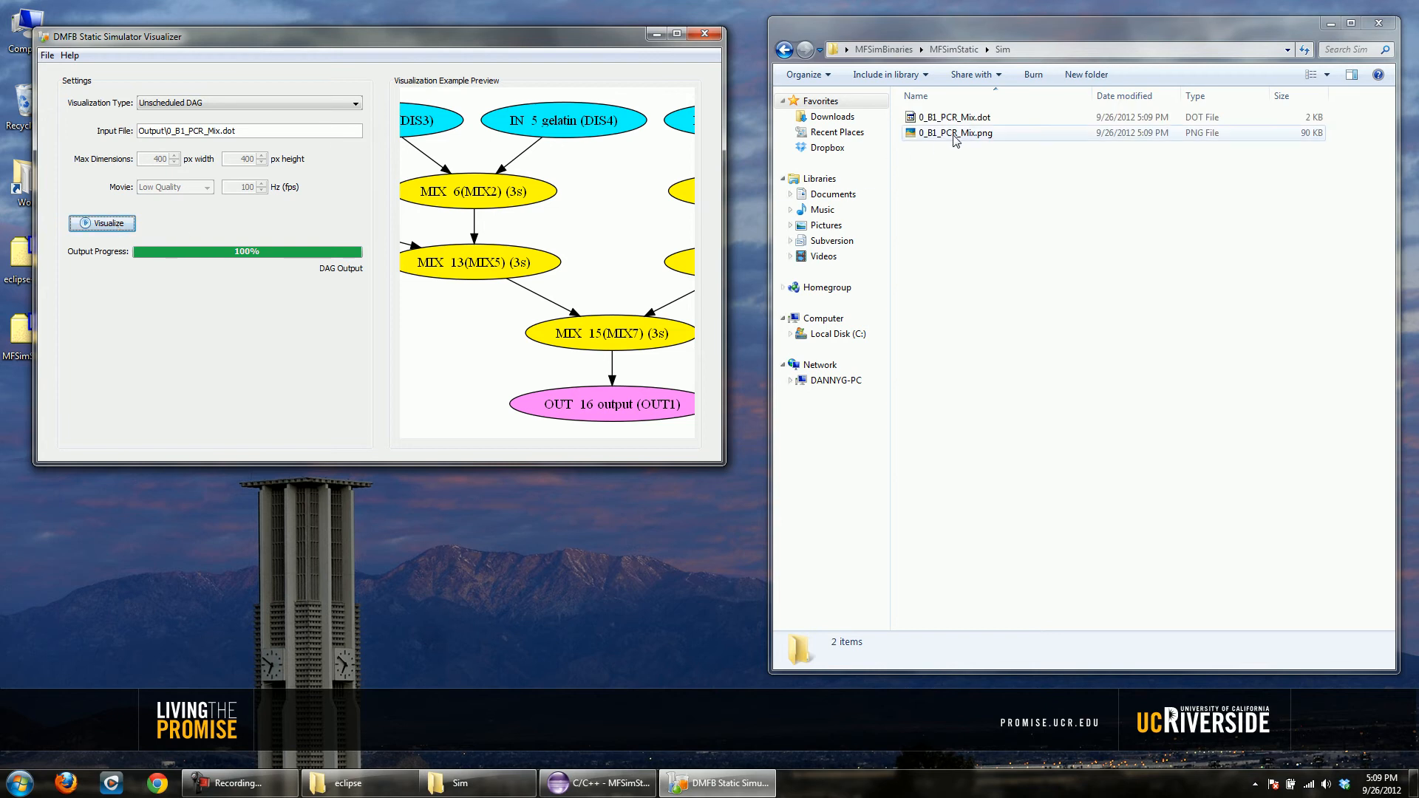
- Open 0_B1_PCR_Mix.png from the Sim folder, examine the unscheduled assay graph, and close it
{"action": "double_click", "coordinate": [923, 136]}
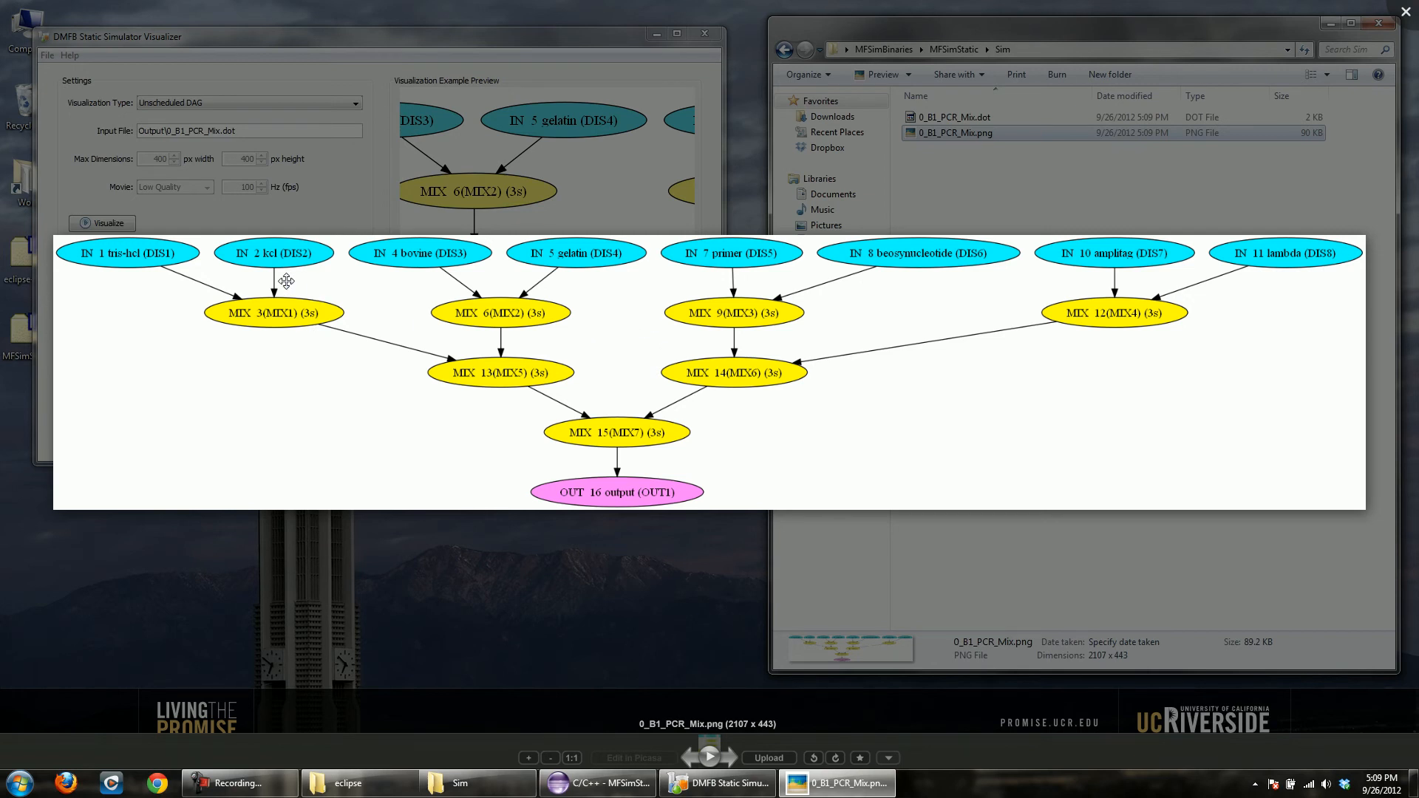
{"action": "scroll", "coordinate": [199, 270], "scroll_direction": "up", "scroll_amount": 2}
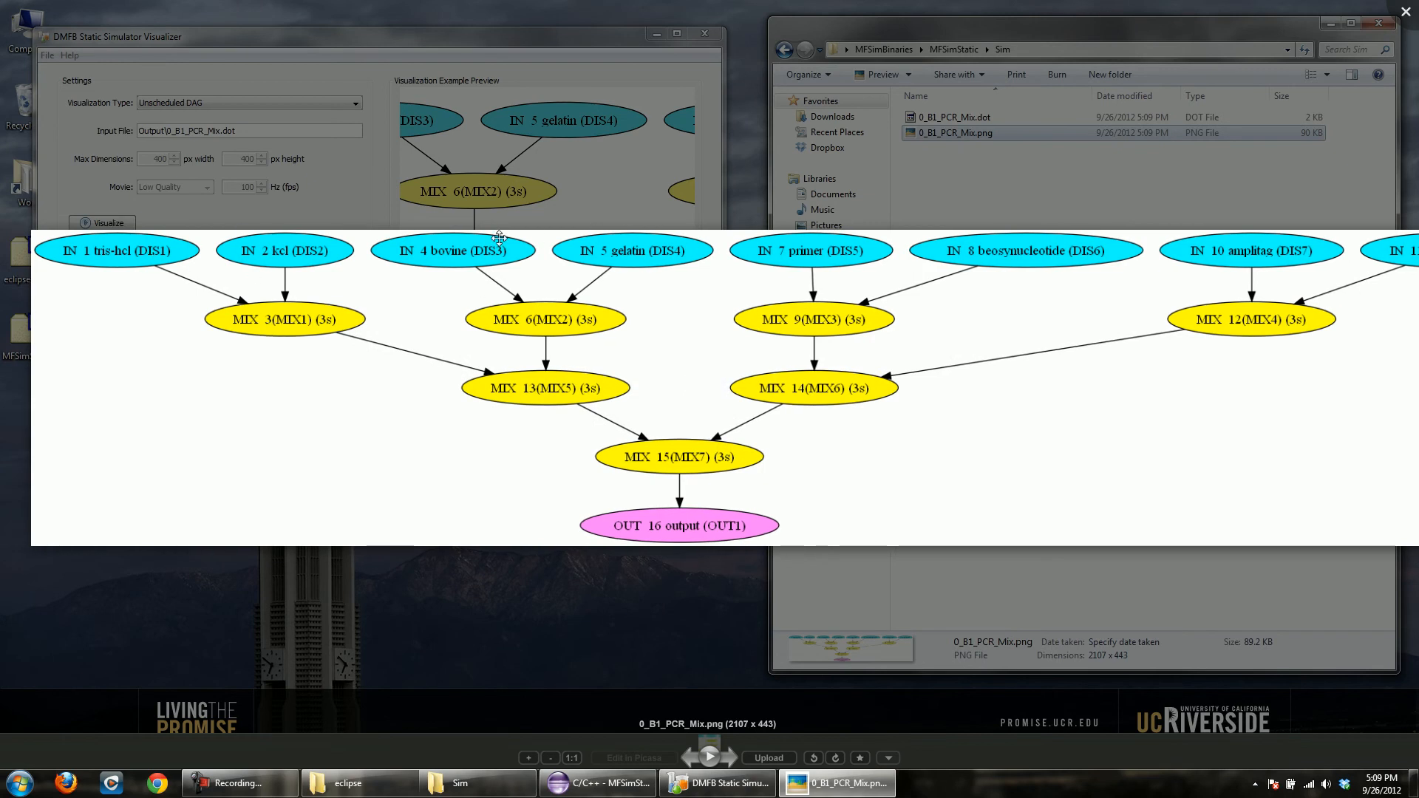
{"action": "left_click_drag", "start_coordinate": [912, 310], "coordinate": [630, 346]}
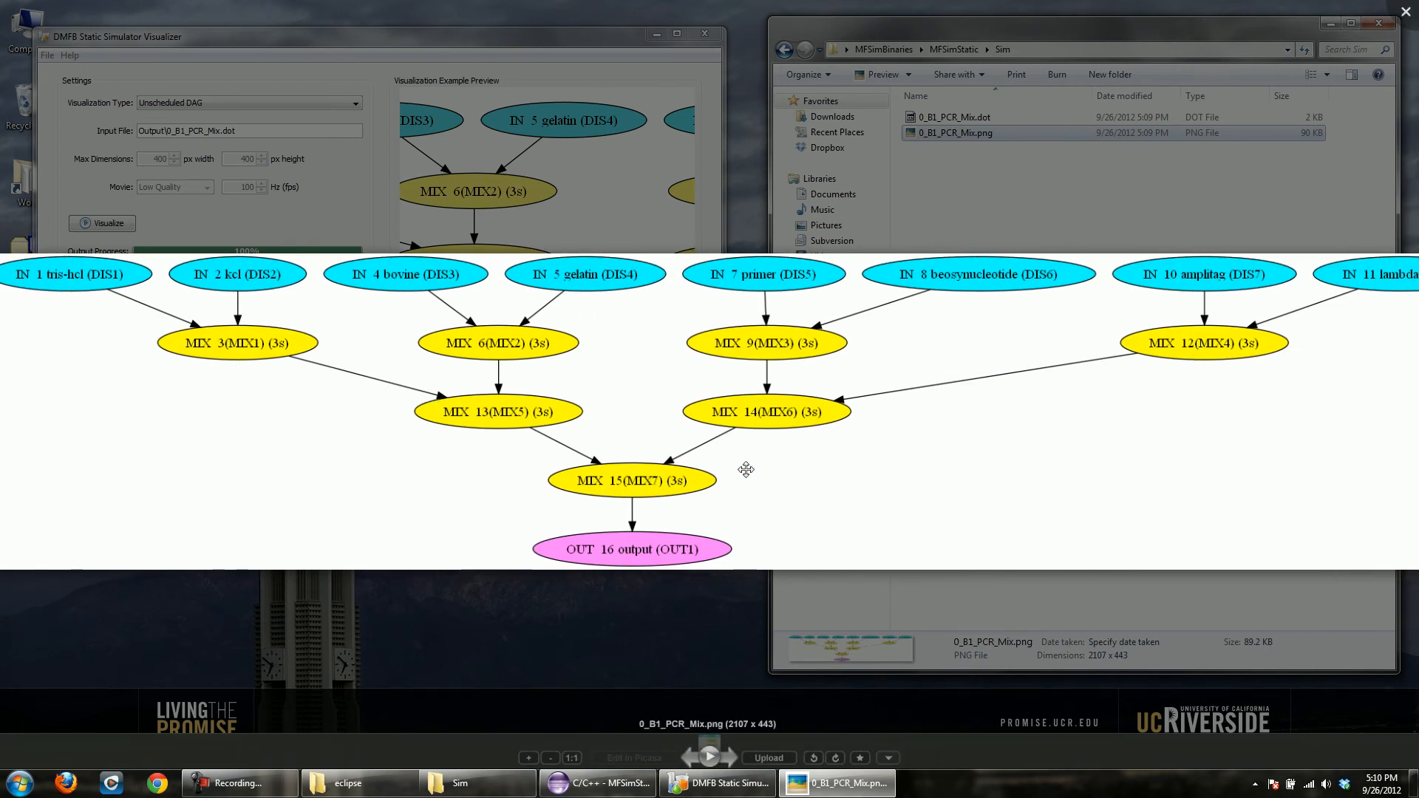
{"action": "scroll", "coordinate": [751, 421], "scroll_direction": "down", "scroll_amount": 2}
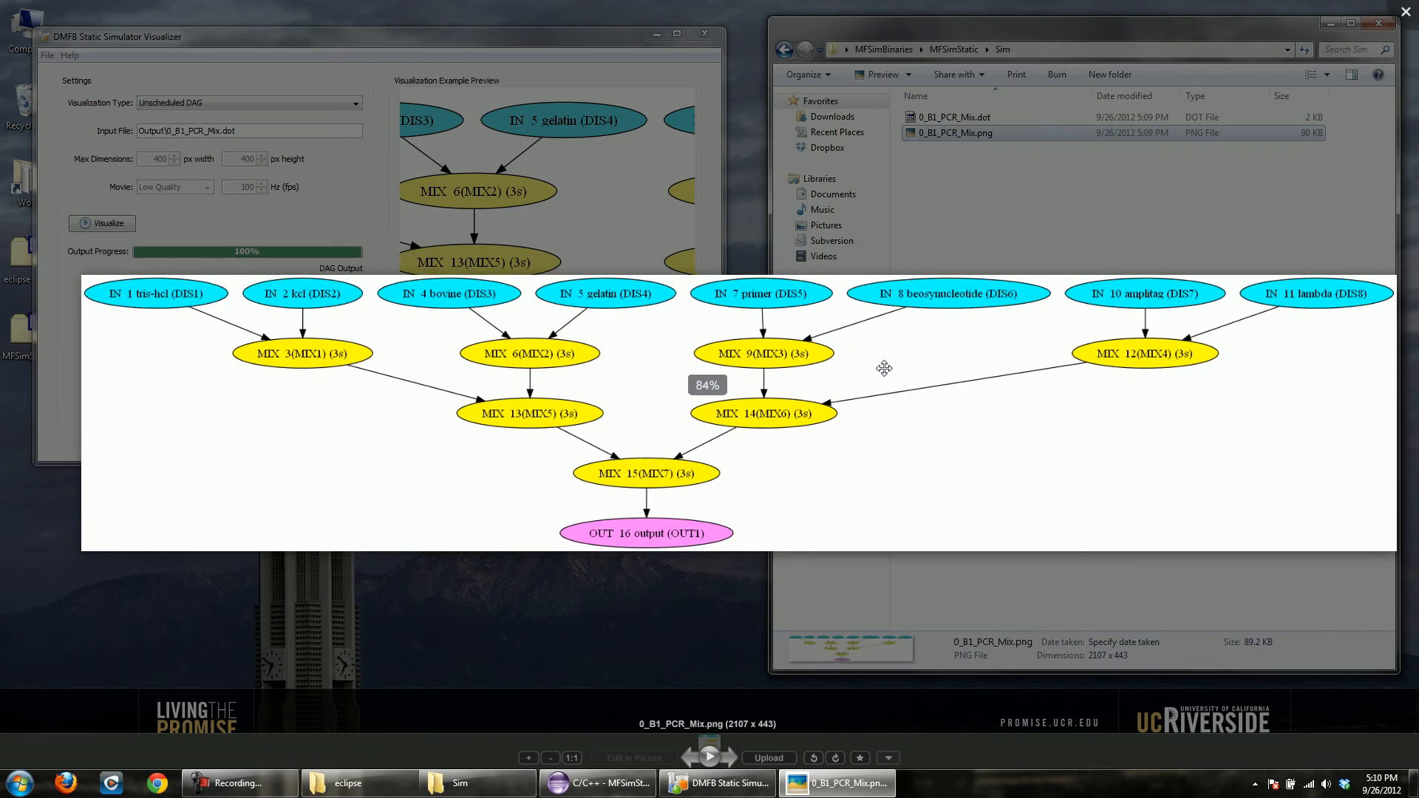
{"action": "left_click", "coordinate": [1406, 14]}
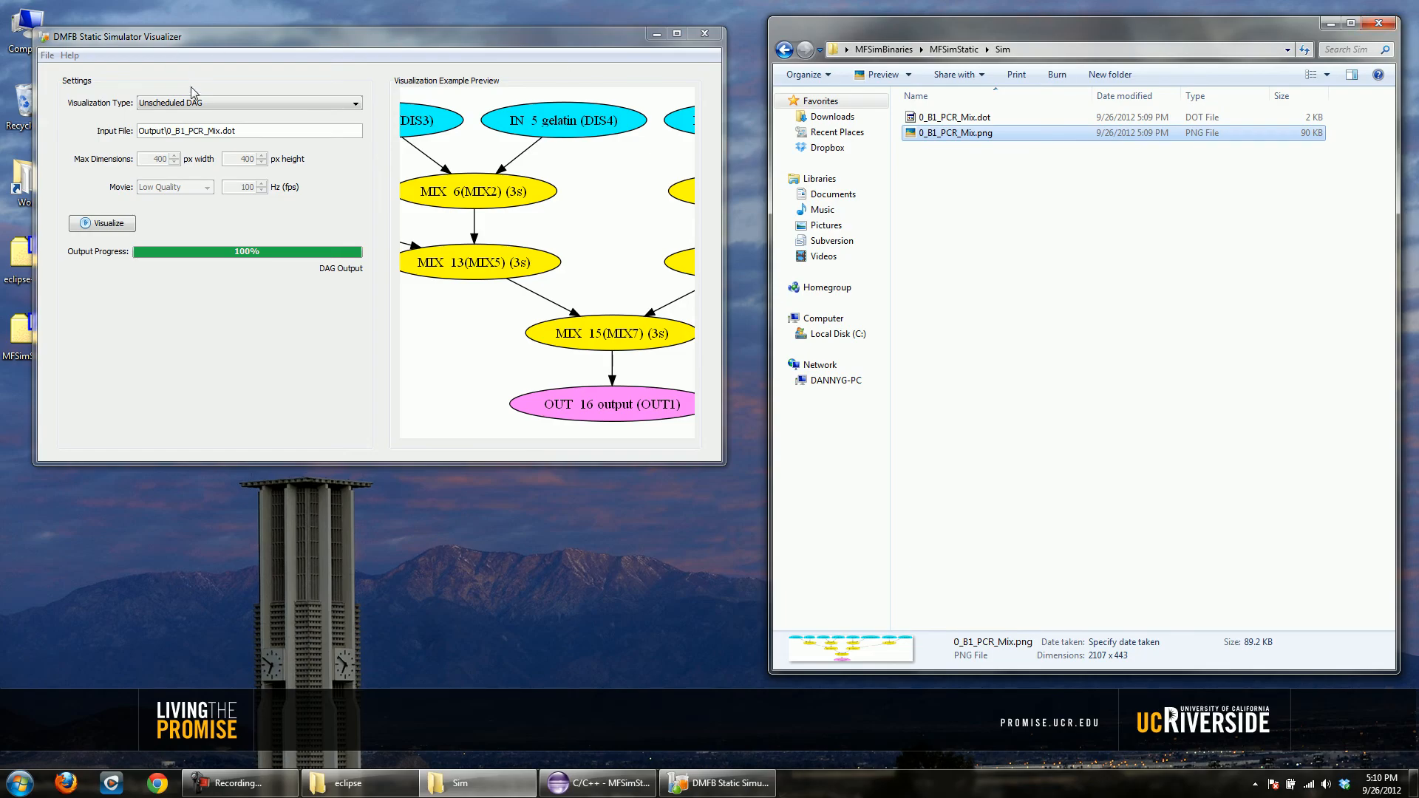
- Visualize the Scheduled DAG from Output\1_B1_PCR_Mix_Sched.dot, and view the resulting 1_B1_PCR_Mix_Sched.png
{"action": "left_click", "coordinate": [222, 111]}
{"action": "left_click", "coordinate": [200, 127]}
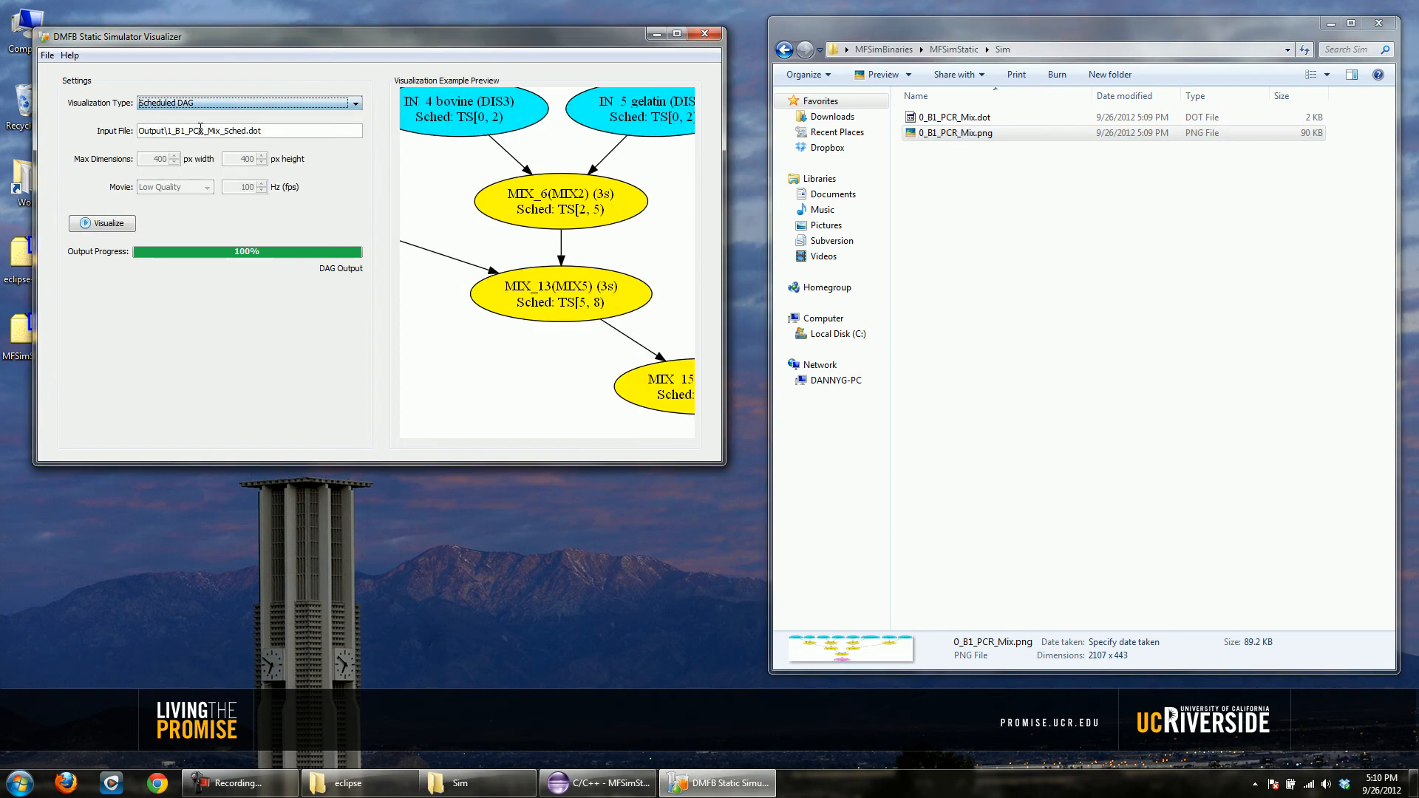
{"action": "left_click", "coordinate": [113, 225]}
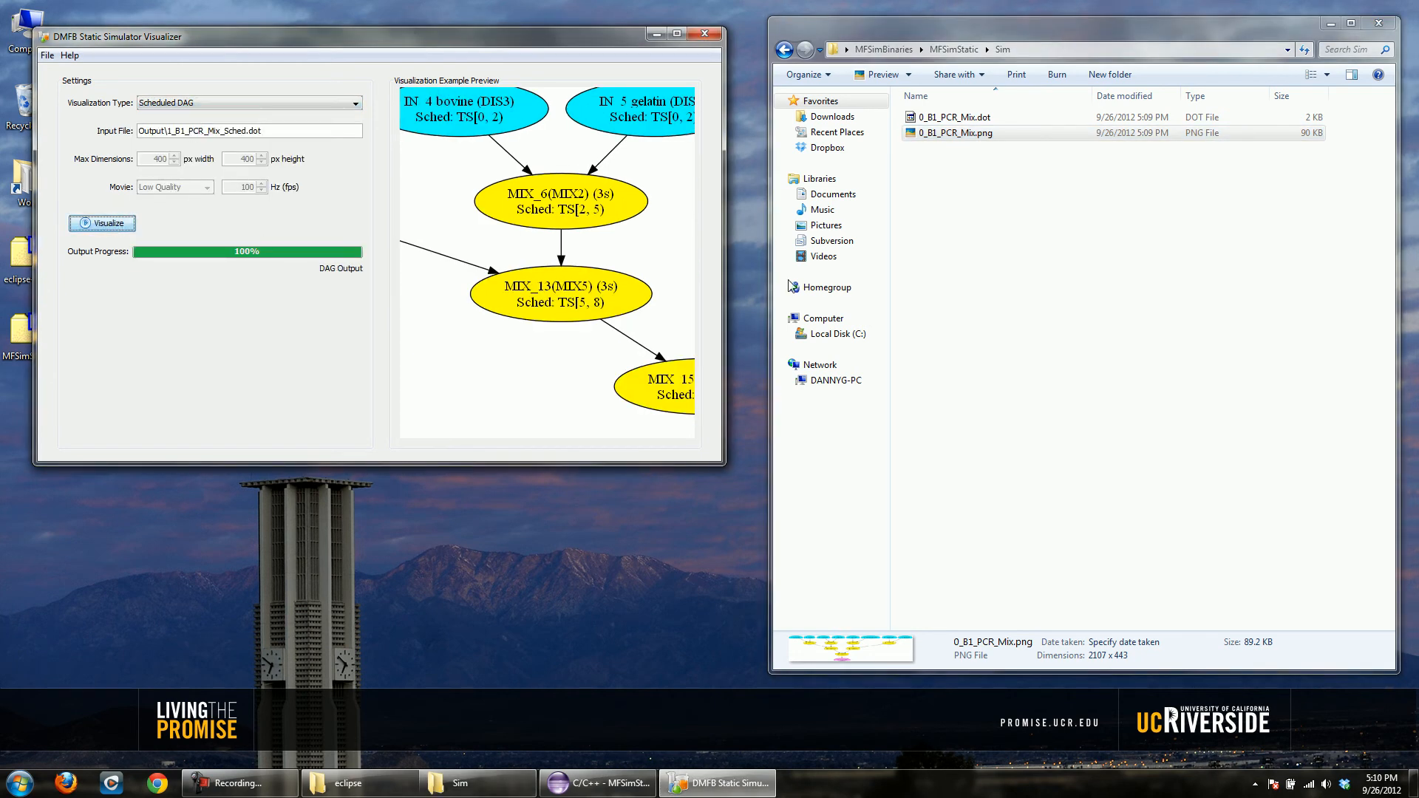
{"action": "double_click", "coordinate": [926, 133]}
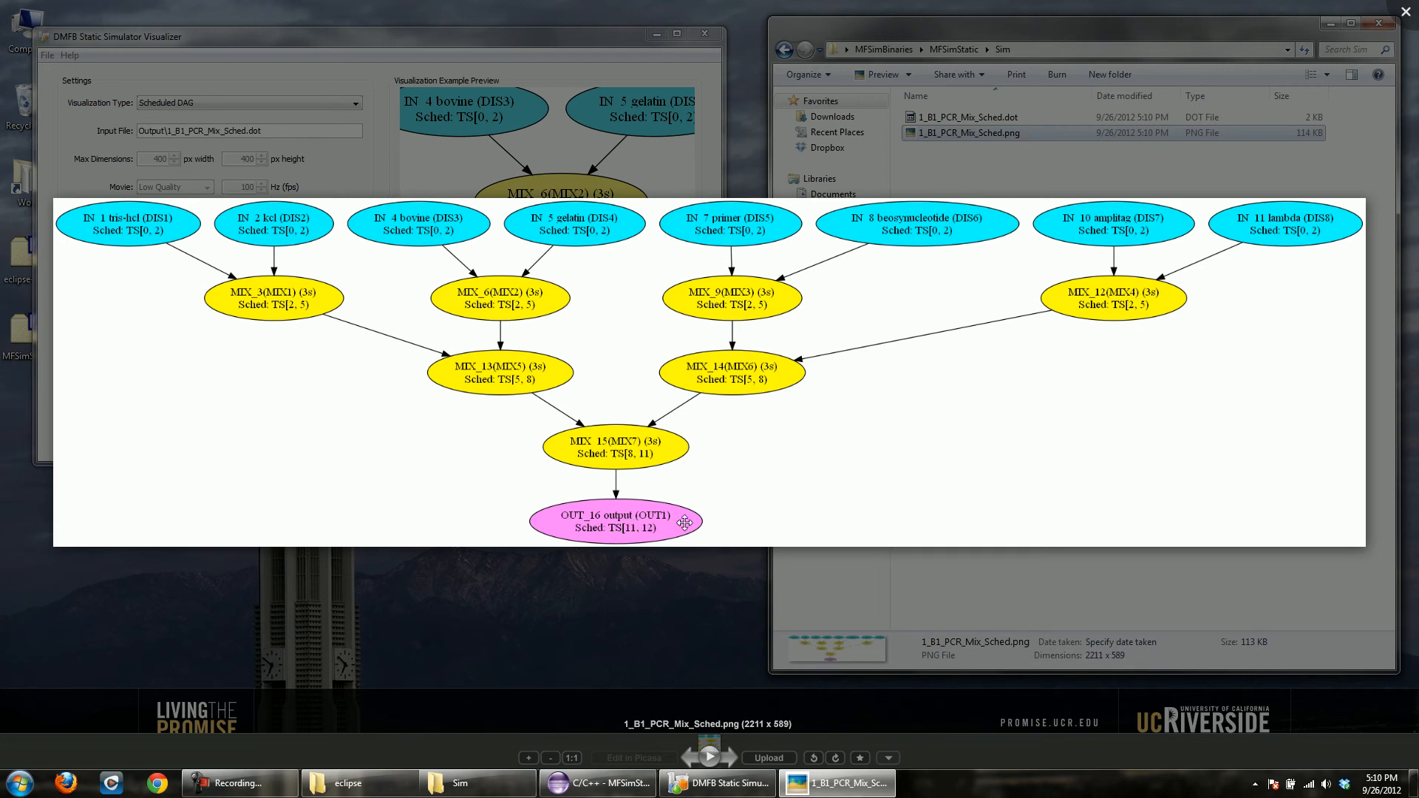
{"action": "key", "text": "Escape"}
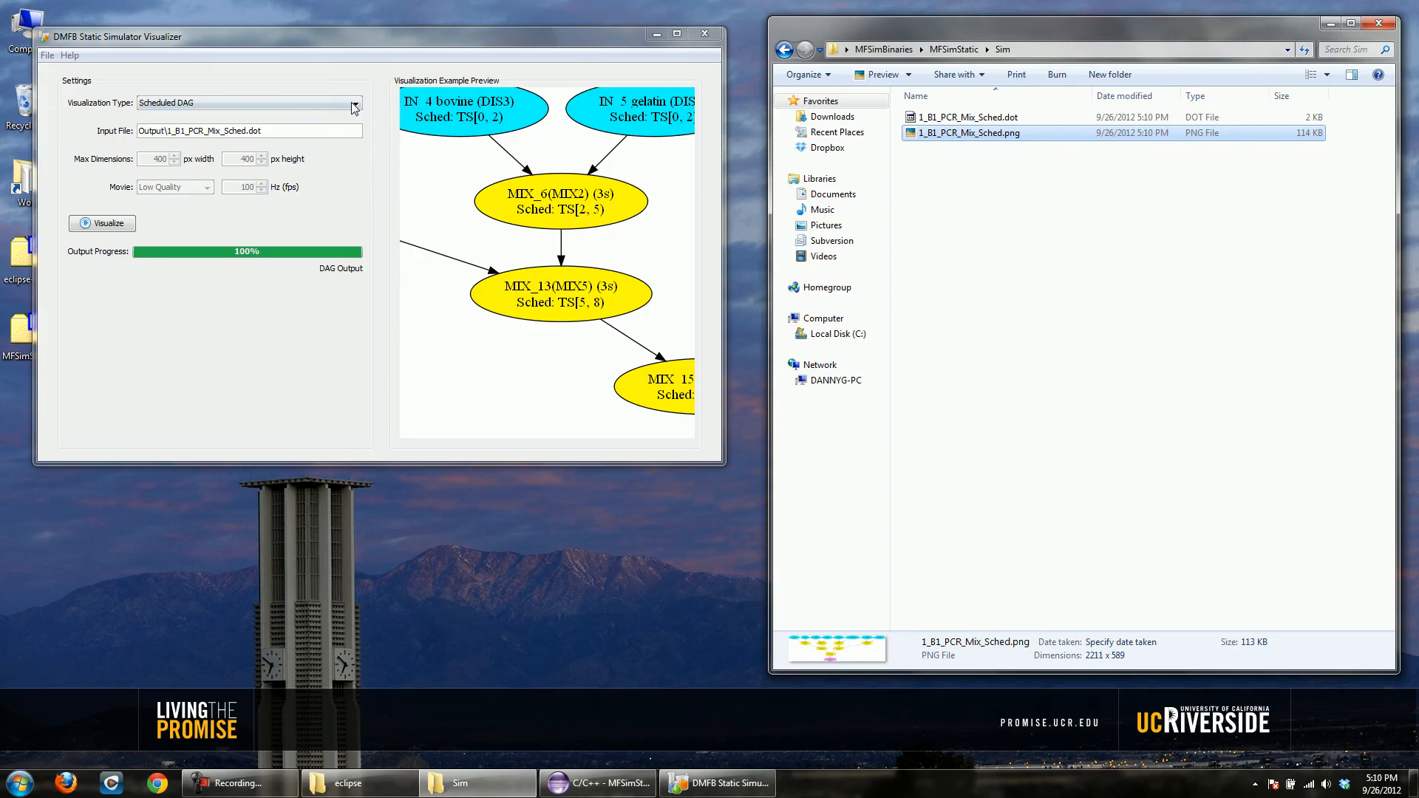
- Visualize the Placed DAG from Output\2_B1_PCR_Mix_Placed.dot, and view the resulting 2_B1_PCR_Mix_Placed.png
{"action": "left_click", "coordinate": [354, 108]}
{"action": "left_click", "coordinate": [298, 123]}
{"action": "left_click", "coordinate": [111, 223]}
{"action": "double_click", "coordinate": [951, 133]}
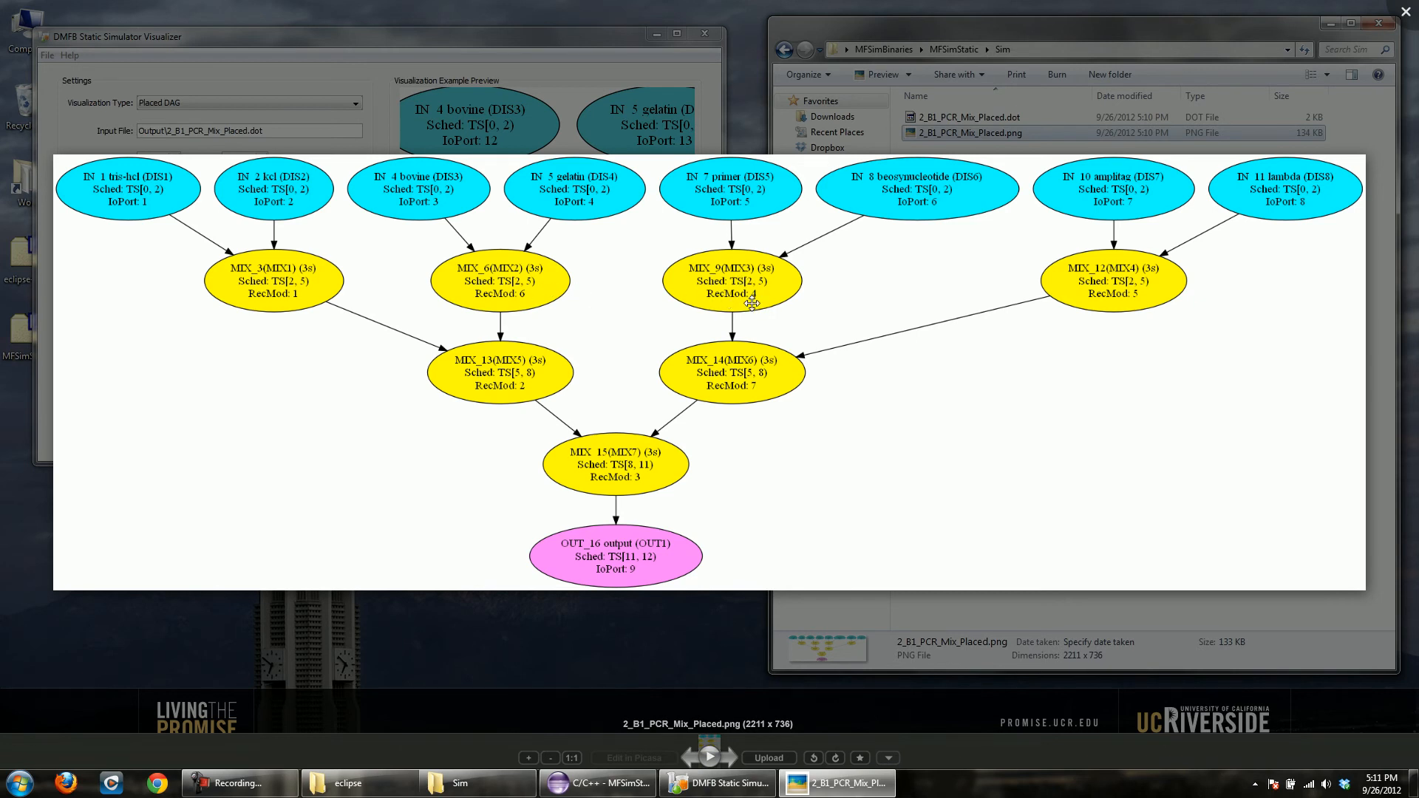
{"action": "key", "text": "Escape"}
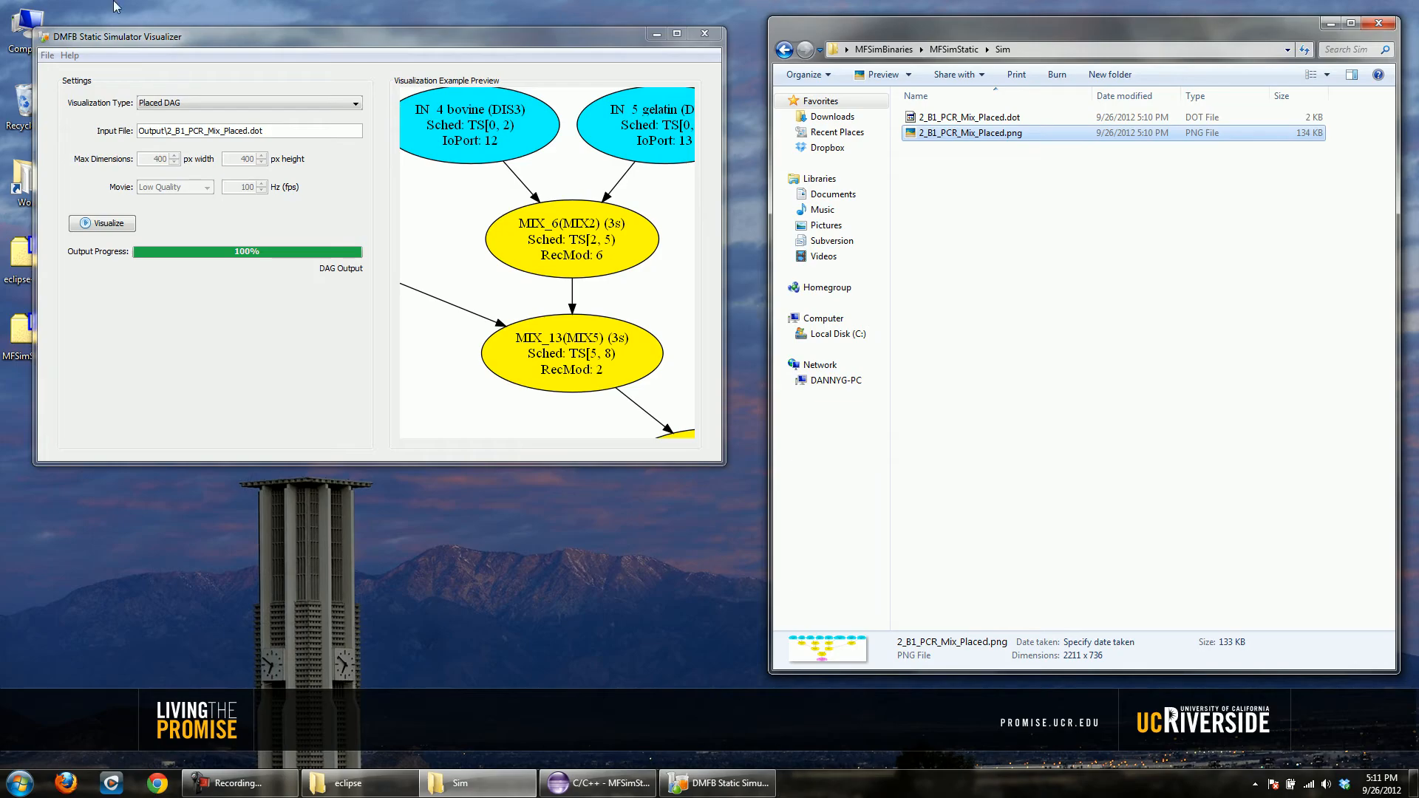
- Change the visualization type to 2D Placement
{"action": "left_click", "coordinate": [254, 102]}
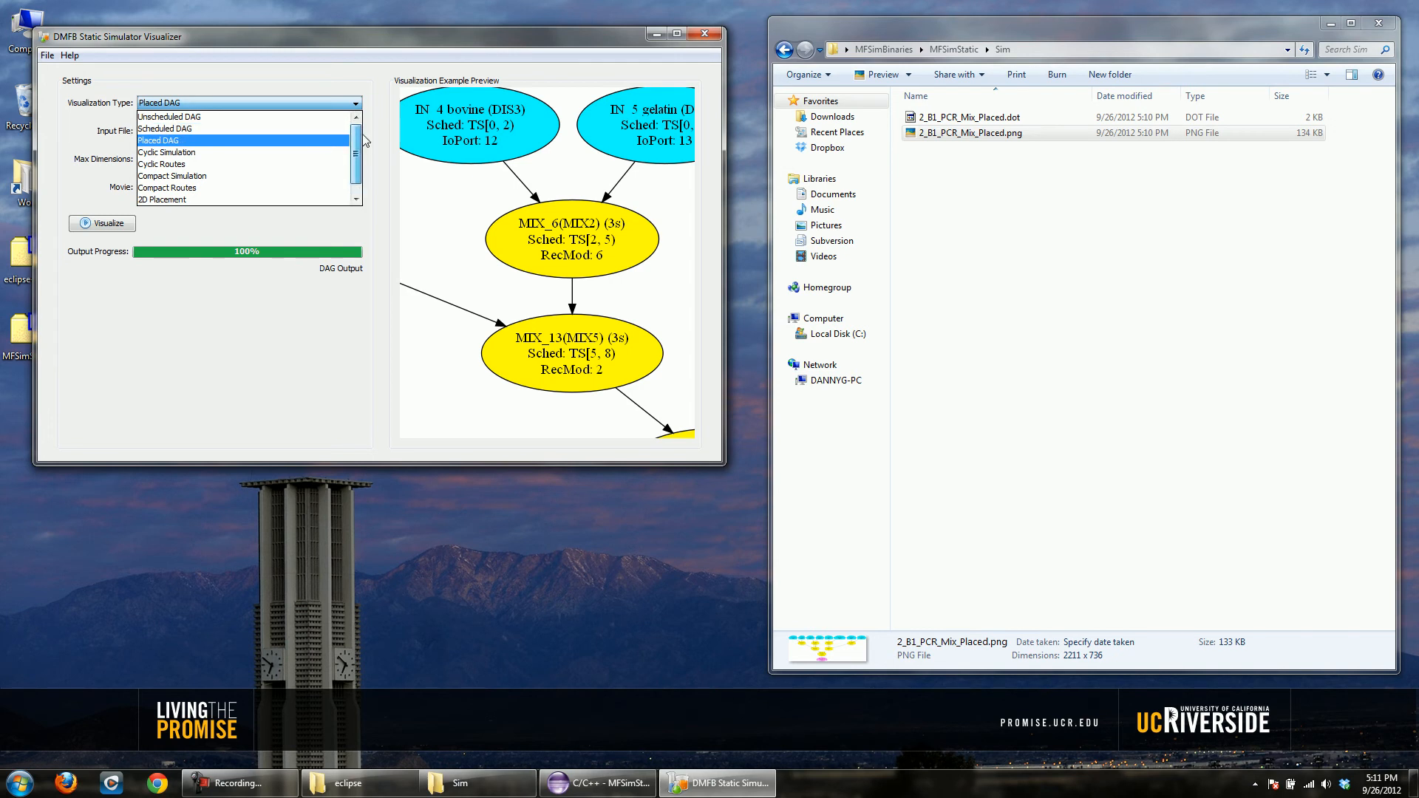
{"action": "left_click_drag", "start_coordinate": [356, 156], "coordinate": [356, 169]}
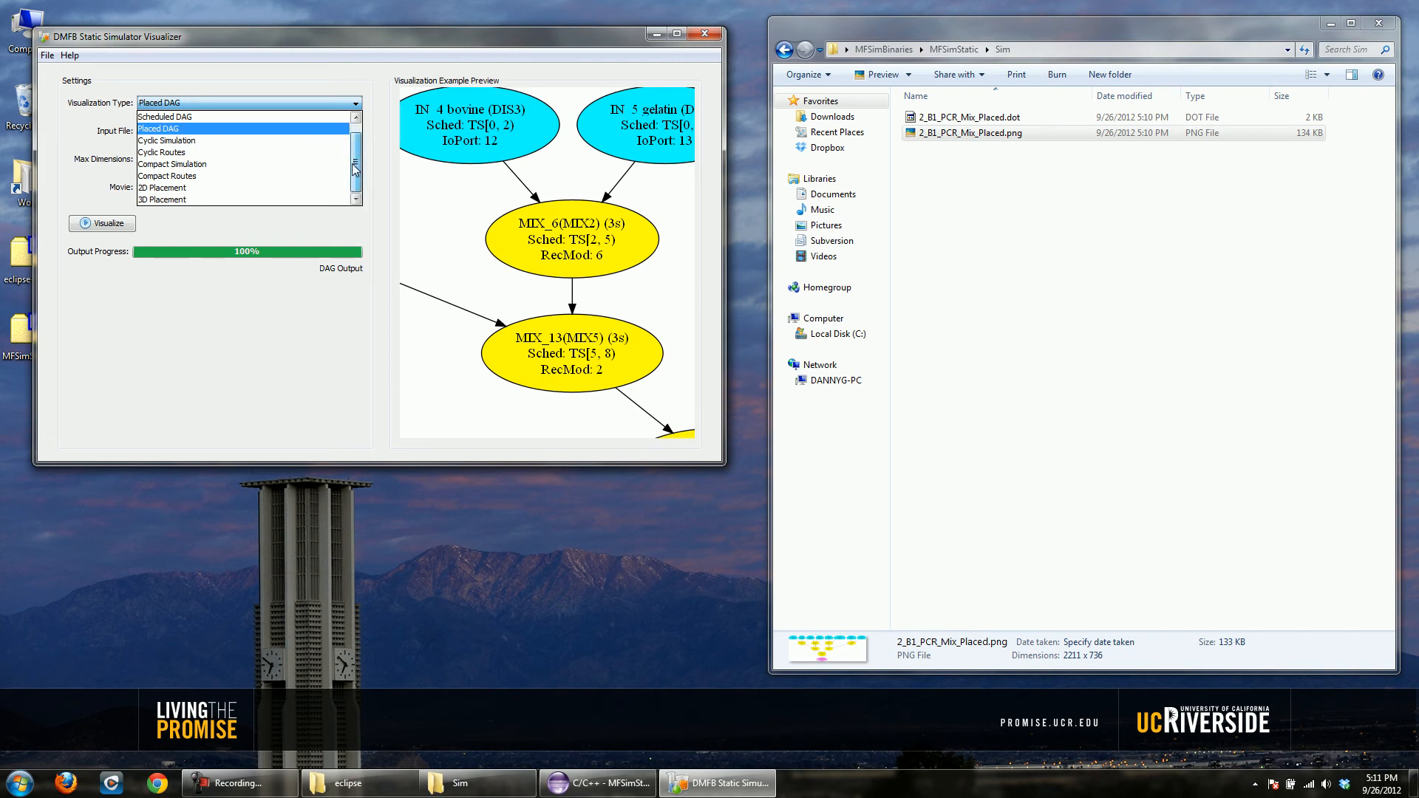
{"action": "left_click", "coordinate": [191, 188]}
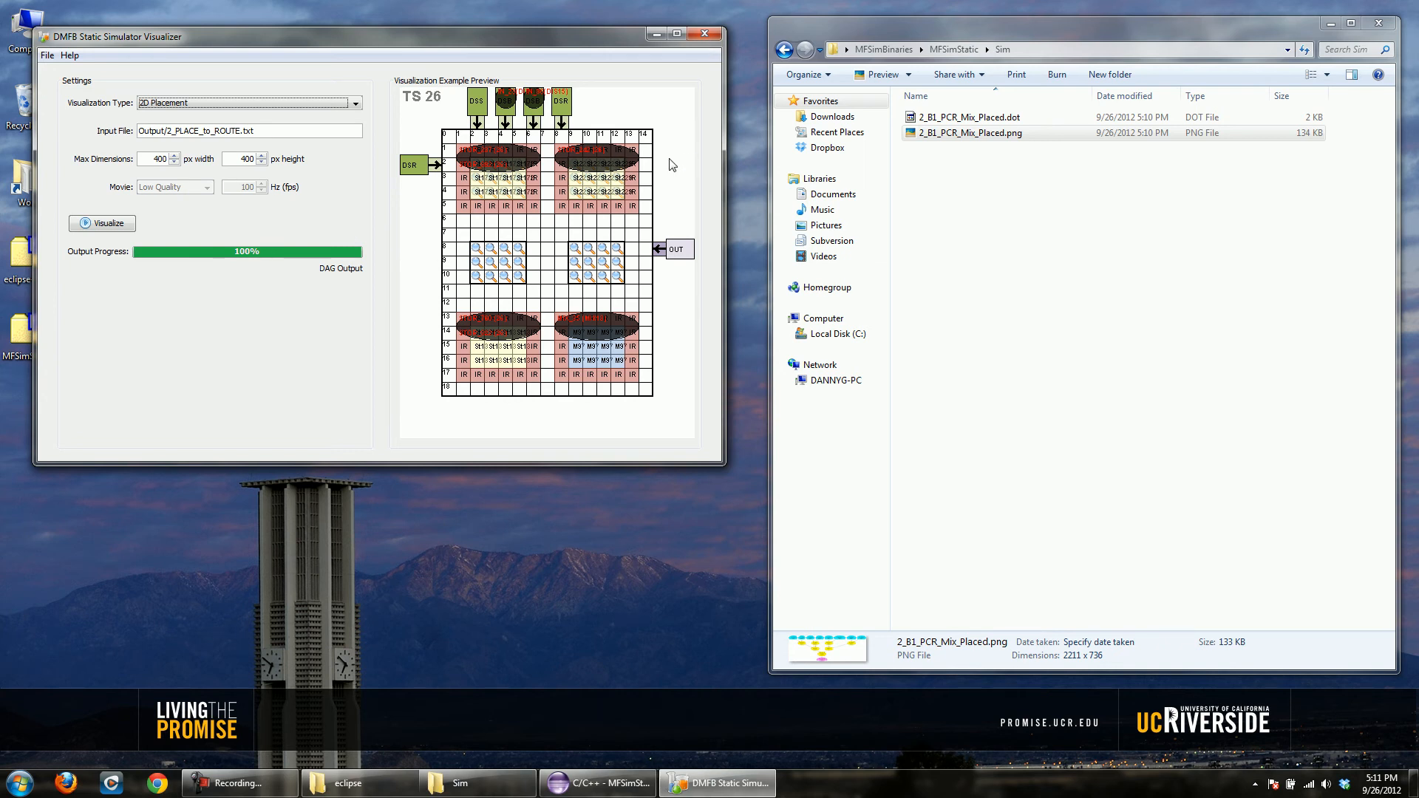
- Reopen 2_B1_PCR_Mix_Placed.png, minimize its viewer, and generate the 2D placement images from Output/2_PLACE_to_ROUTE.txt
{"action": "left_click", "coordinate": [953, 135]}
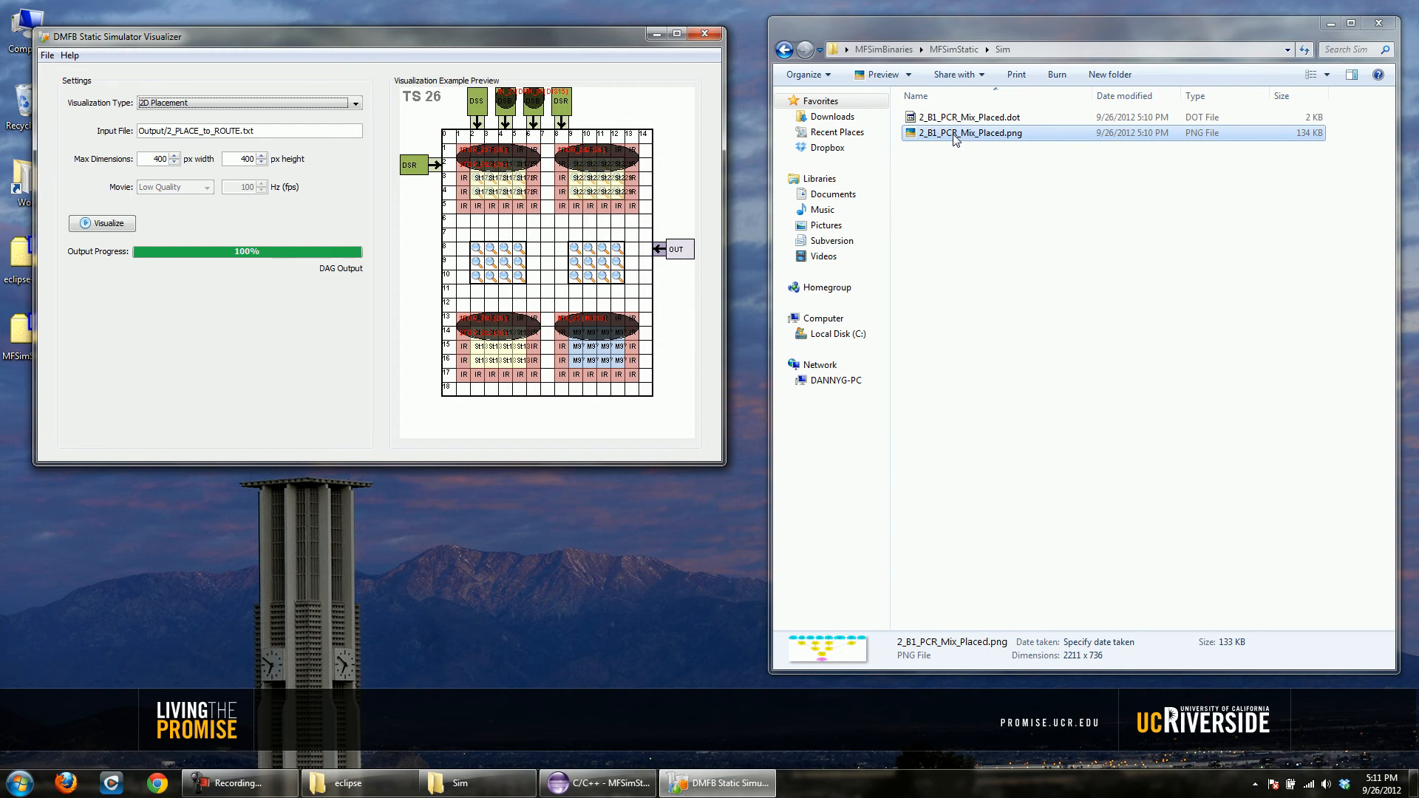
{"action": "double_click", "coordinate": [953, 135]}
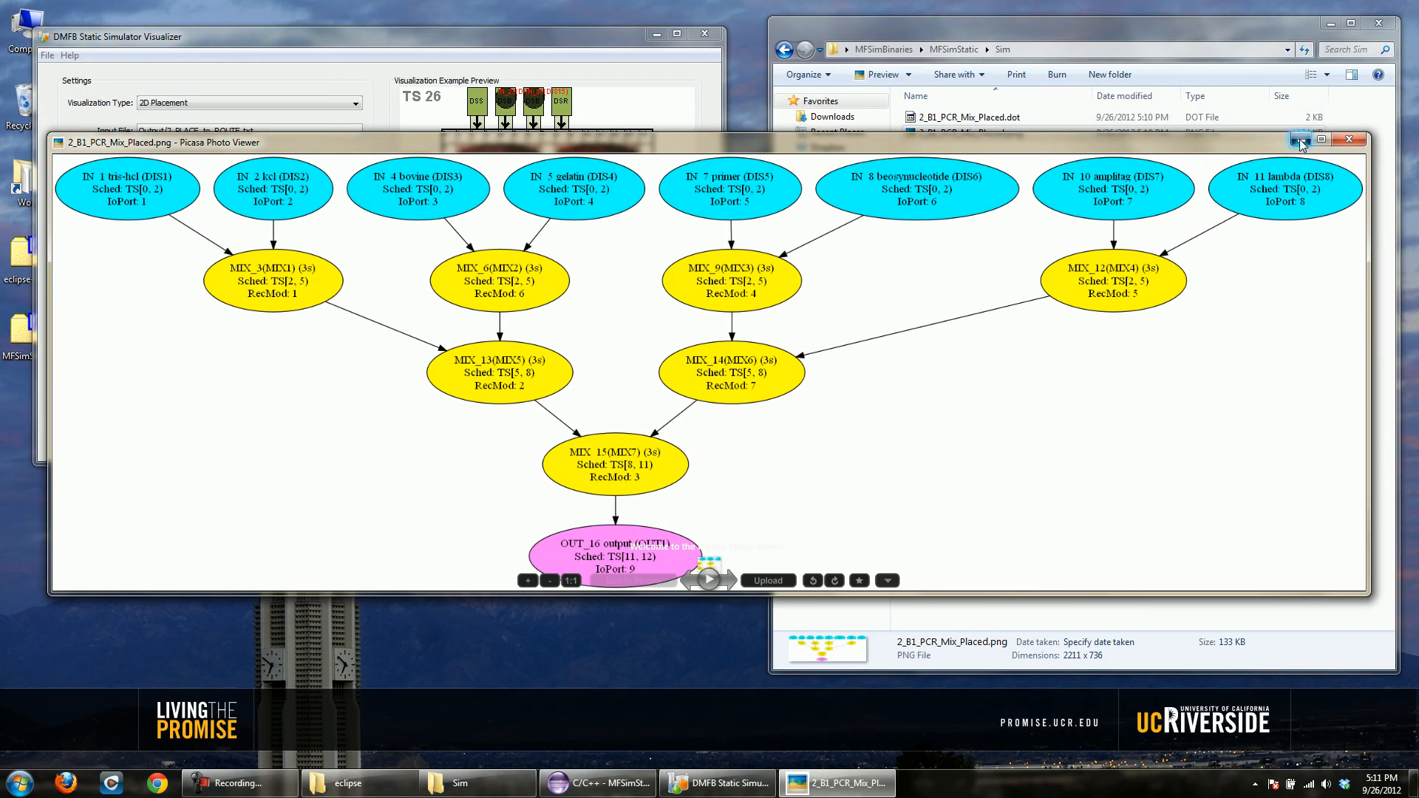
{"action": "left_click", "coordinate": [210, 137]}
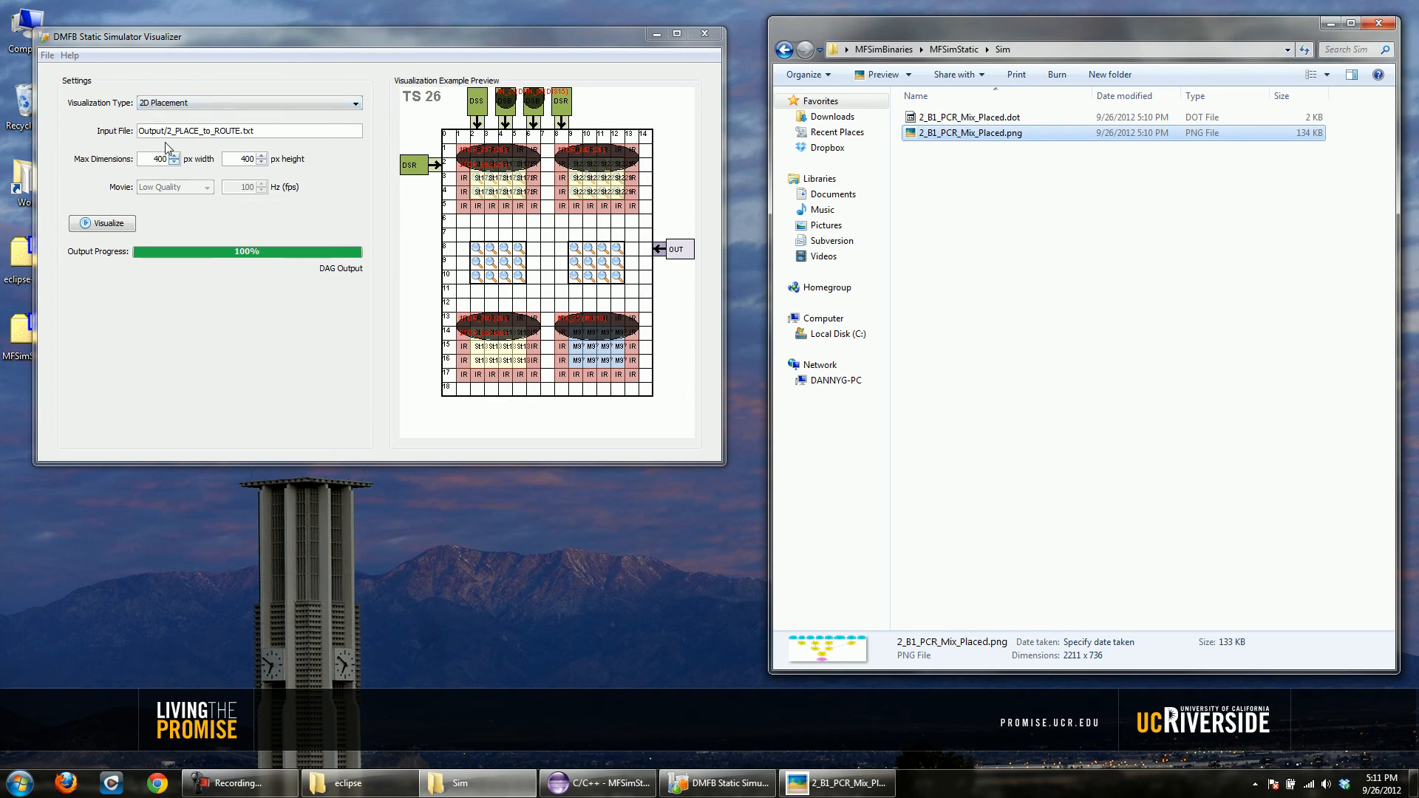
{"action": "left_click", "coordinate": [104, 223]}
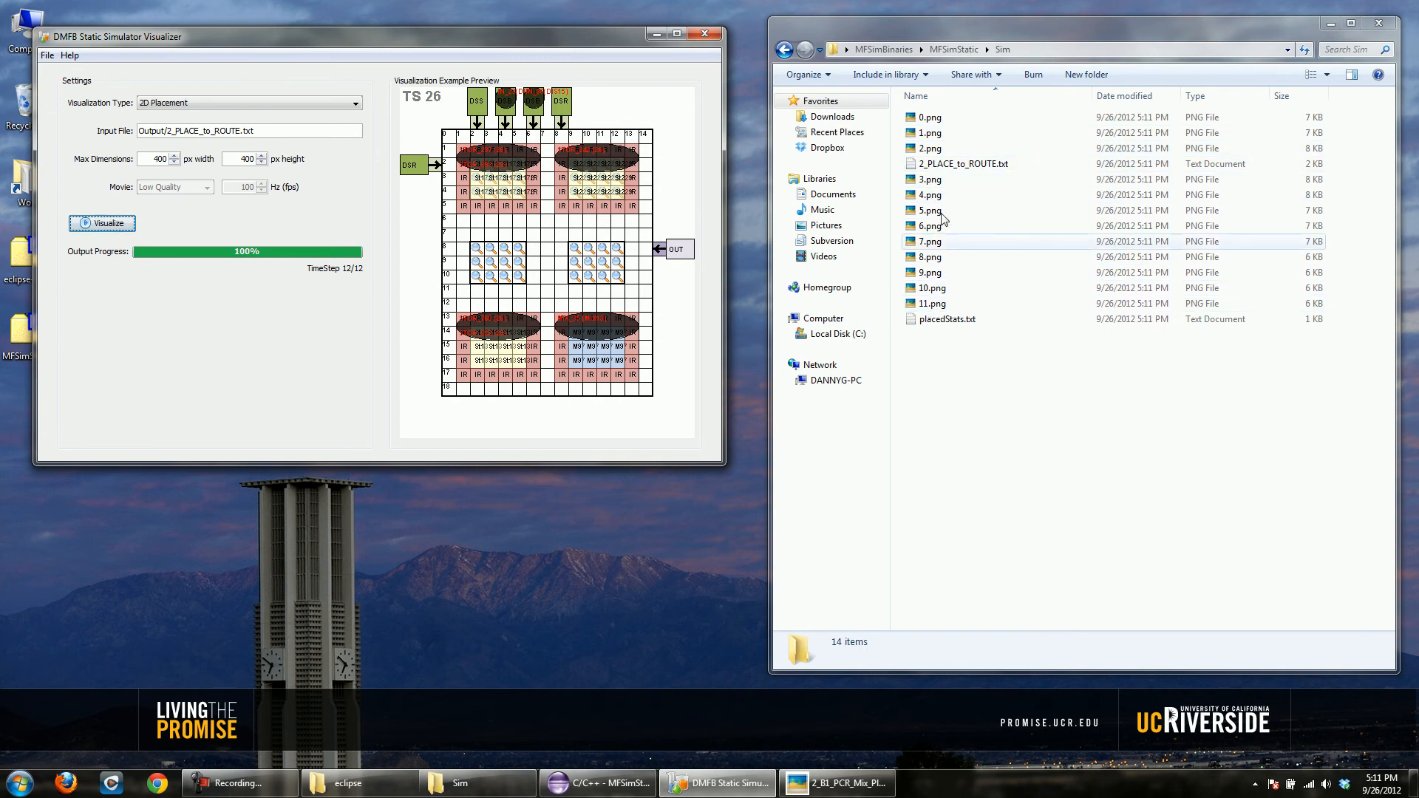
- Open 0.png from the Sim folder, examine its placement grid and labels at a larger size, and close the image
{"action": "left_click", "coordinate": [930, 118]}
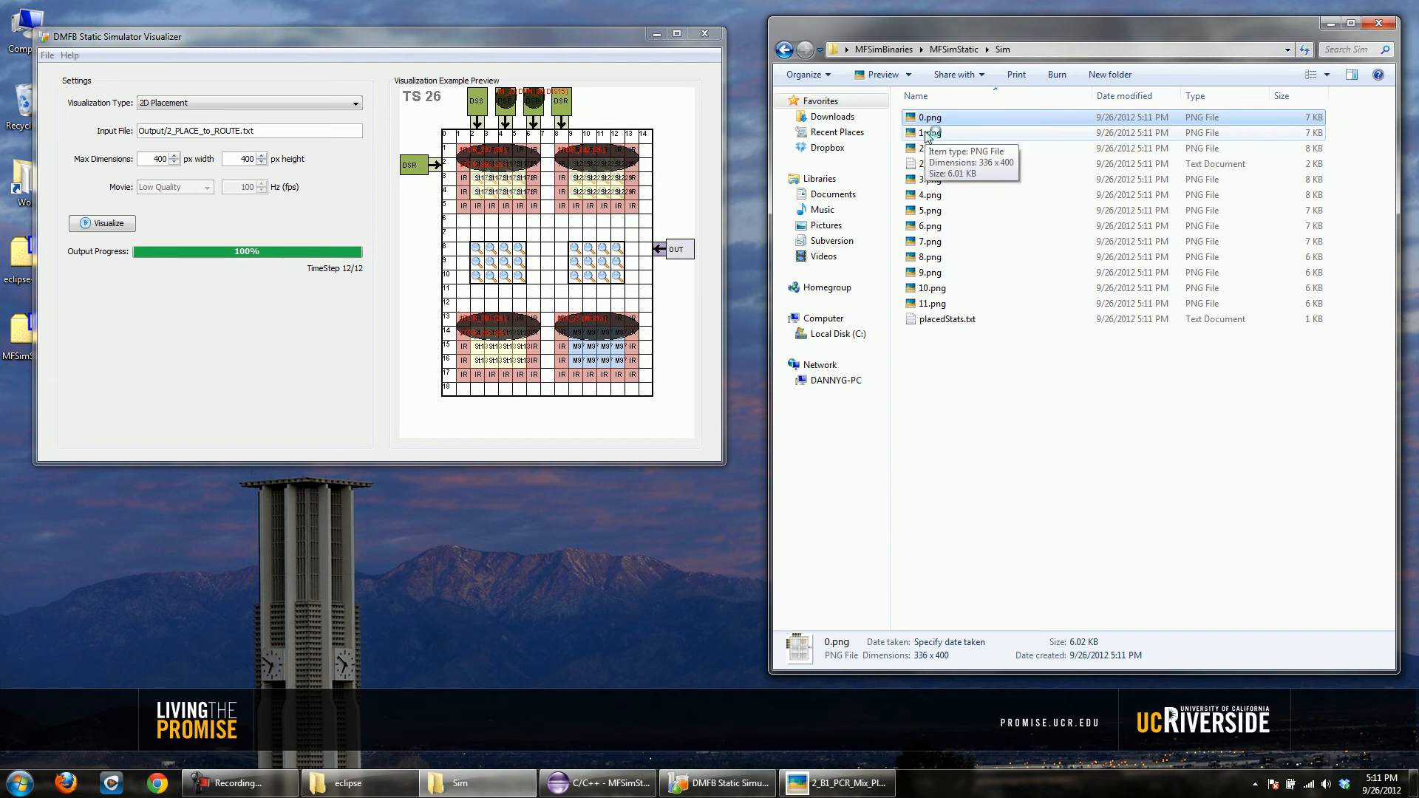
{"action": "left_click", "coordinate": [928, 134]}
{"action": "double_click", "coordinate": [929, 119]}
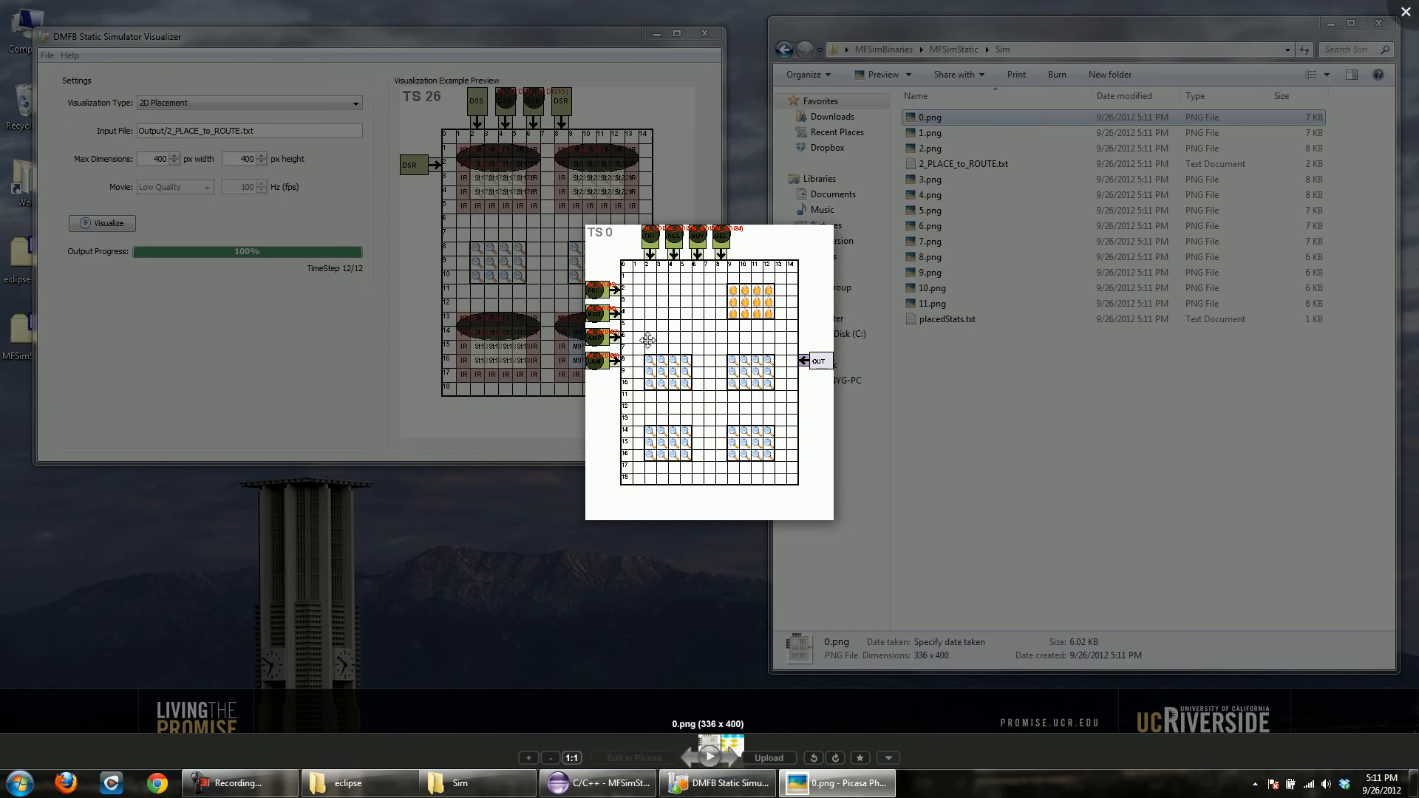
{"action": "scroll", "coordinate": [817, 357], "scroll_direction": "up", "scroll_amount": 5}
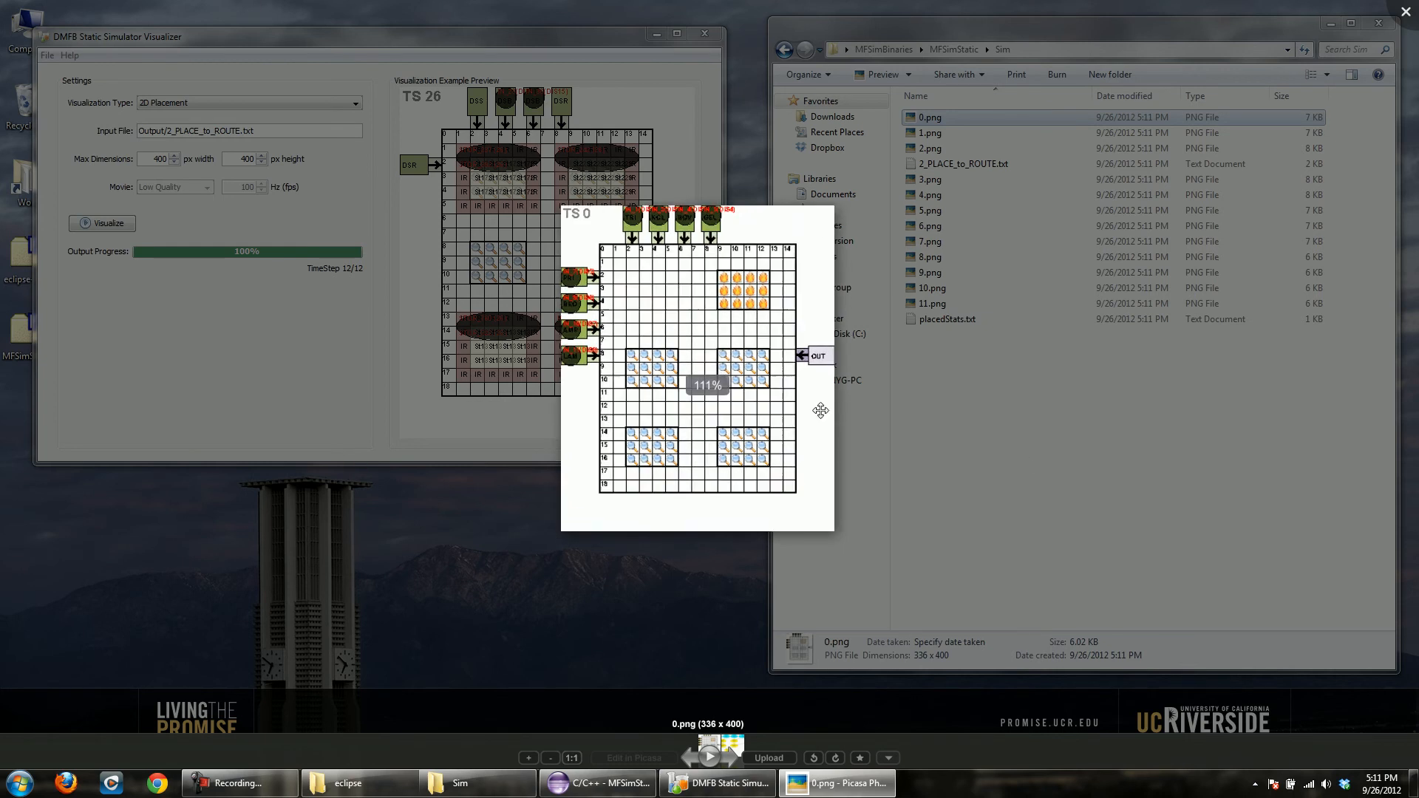
{"action": "scroll", "coordinate": [816, 357], "scroll_direction": "up", "scroll_amount": 2}
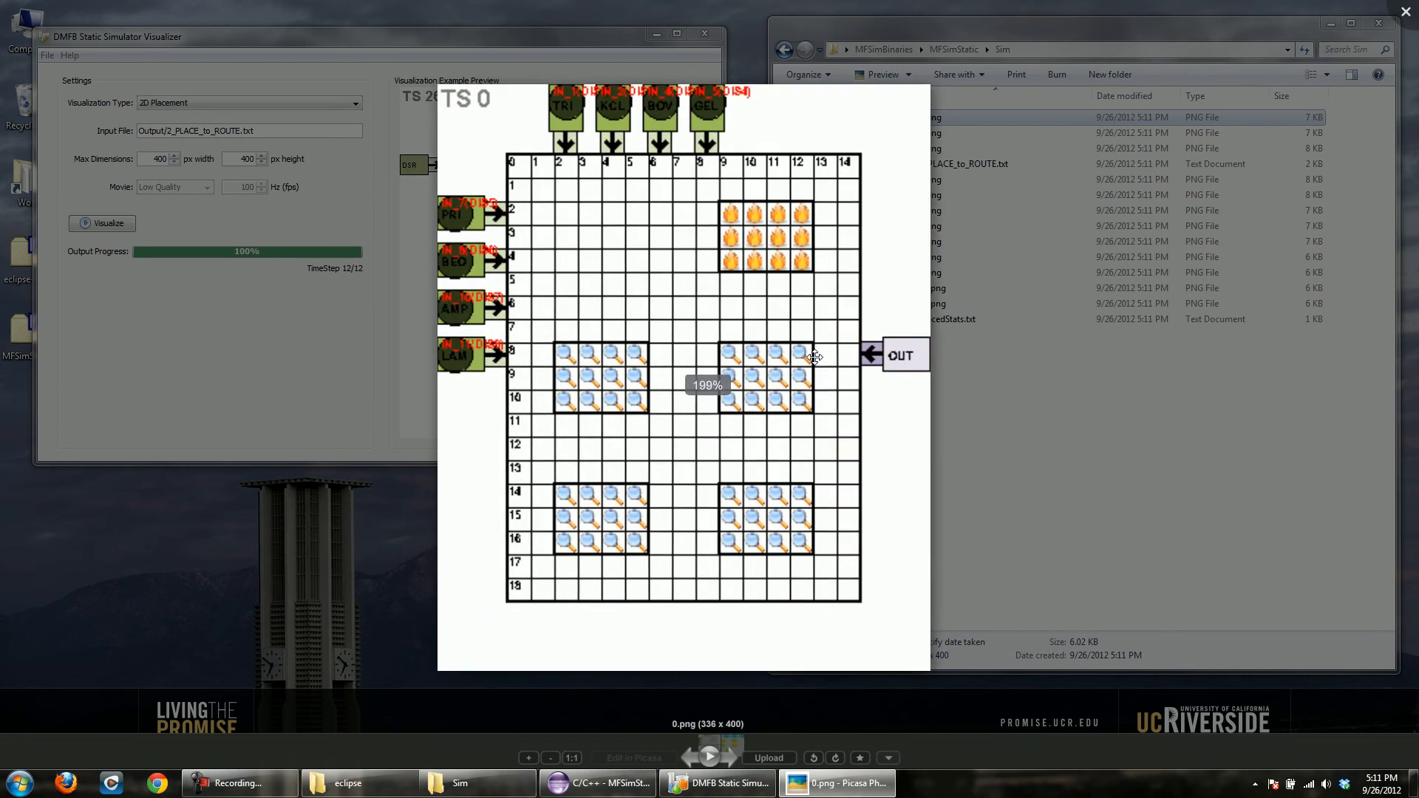
{"action": "scroll", "coordinate": [869, 325], "scroll_direction": "down", "scroll_amount": 2}
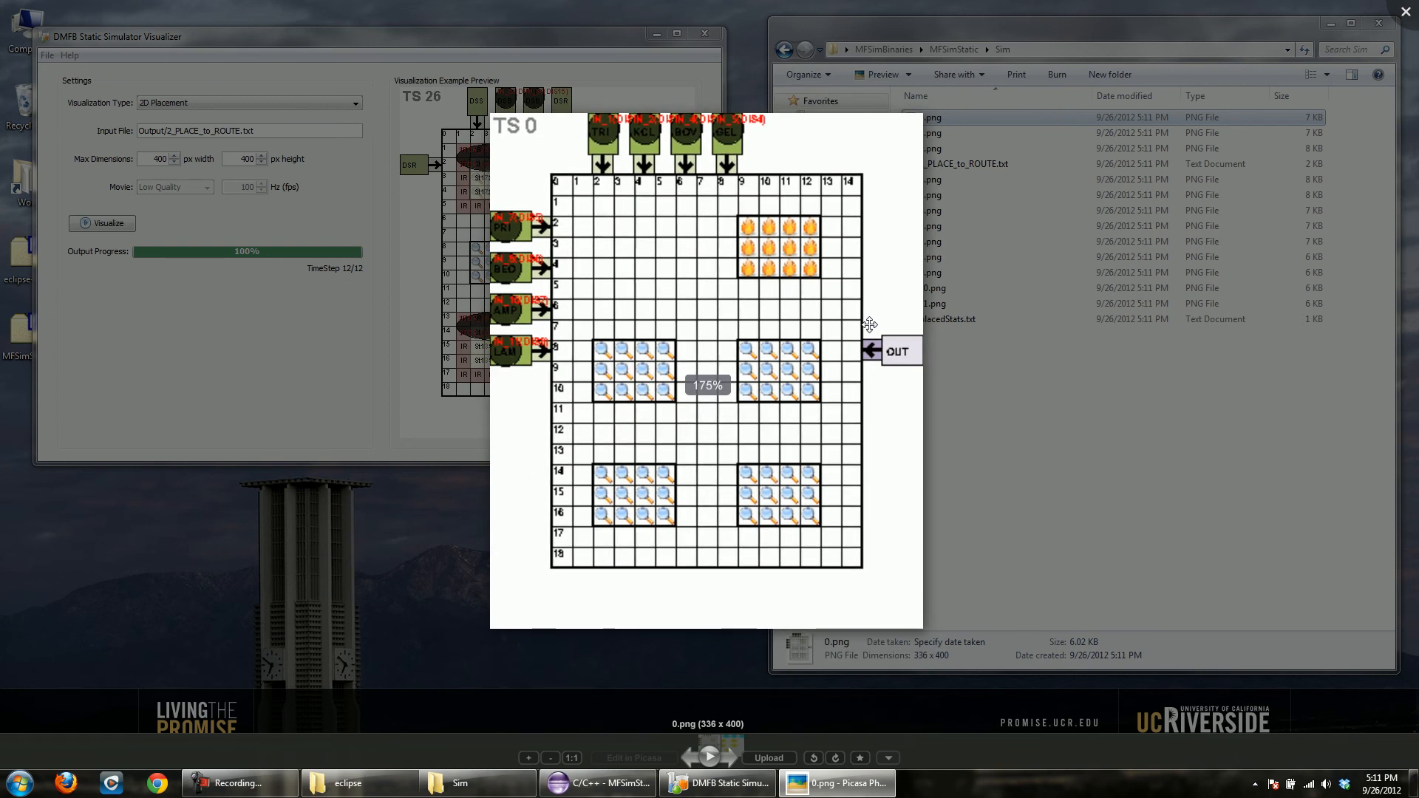
{"action": "scroll", "coordinate": [869, 325], "scroll_direction": "down", "scroll_amount": 6}
{"action": "left_click", "coordinate": [873, 294]}
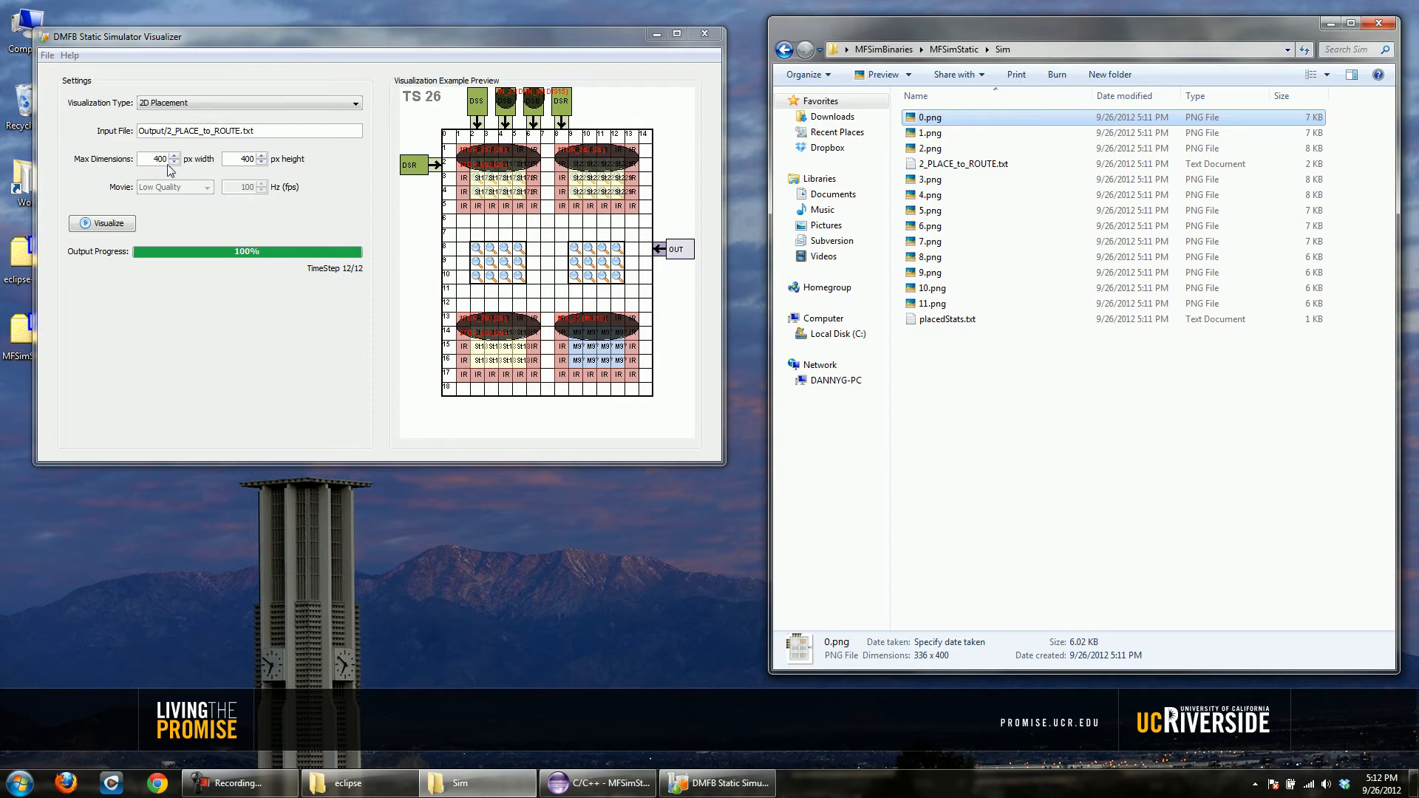
- Regenerate the 2D placement images with maximum dimensions of 800 px width and 800 px height, and open the new 0.png
{"action": "double_click", "coordinate": [152, 160]}
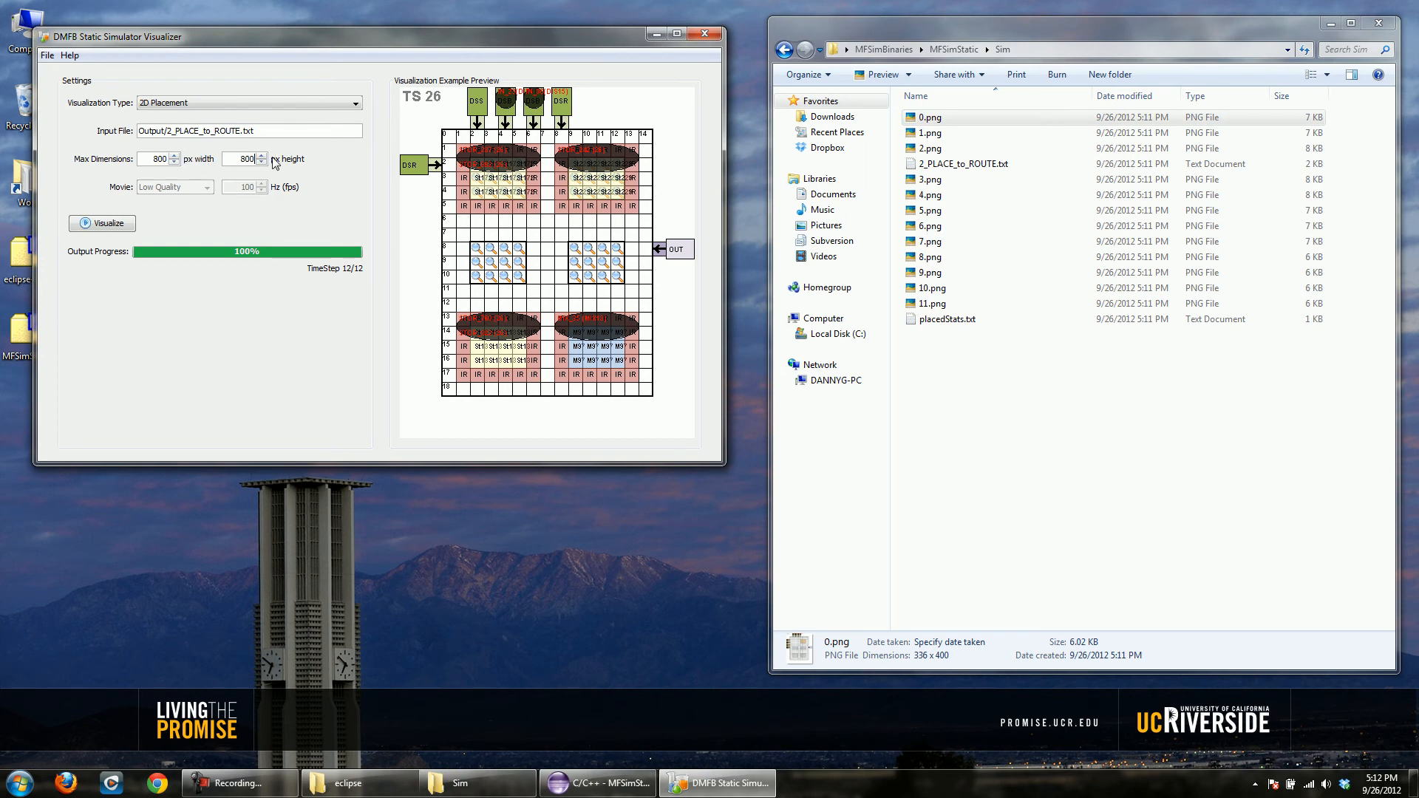
{"action": "left_click", "coordinate": [107, 224]}
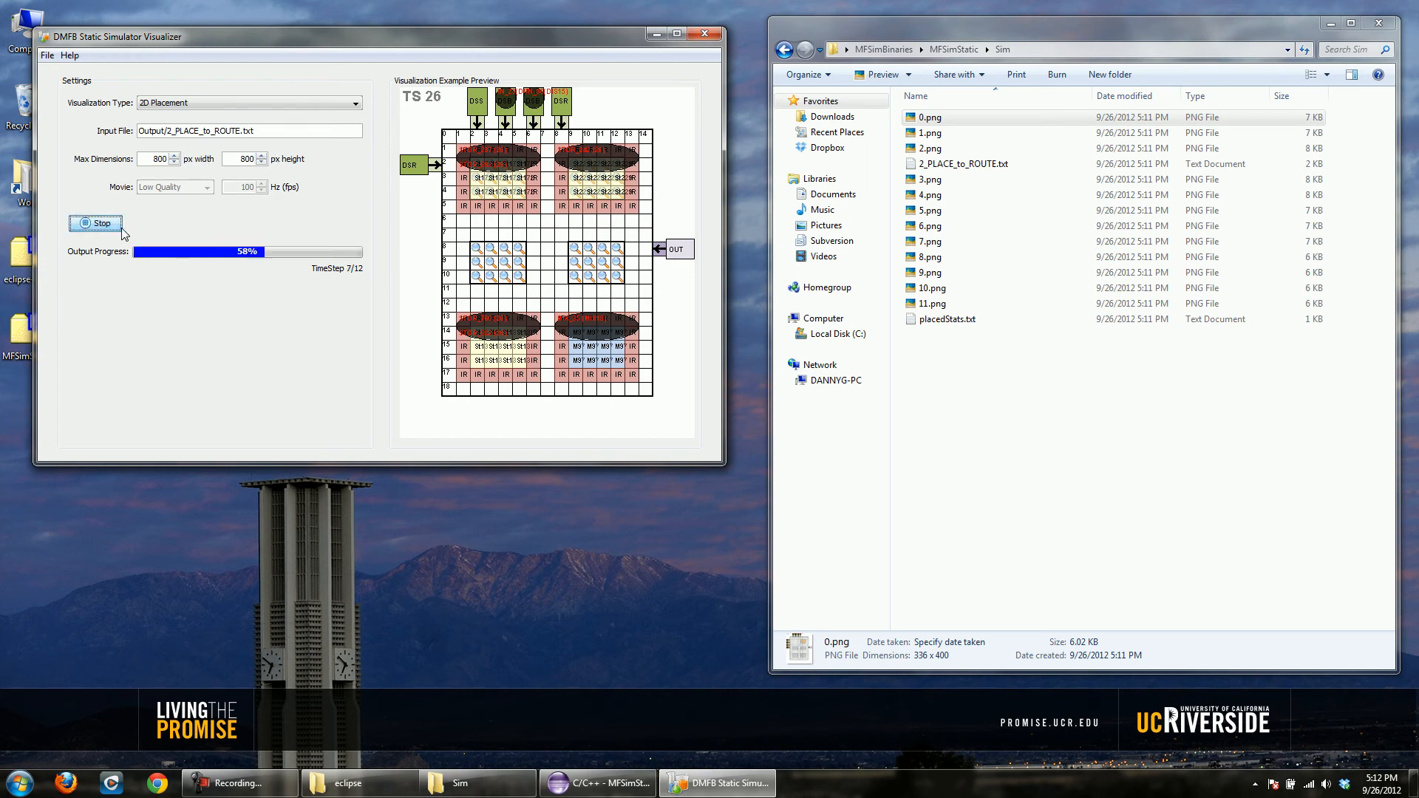
{"action": "double_click", "coordinate": [942, 118]}
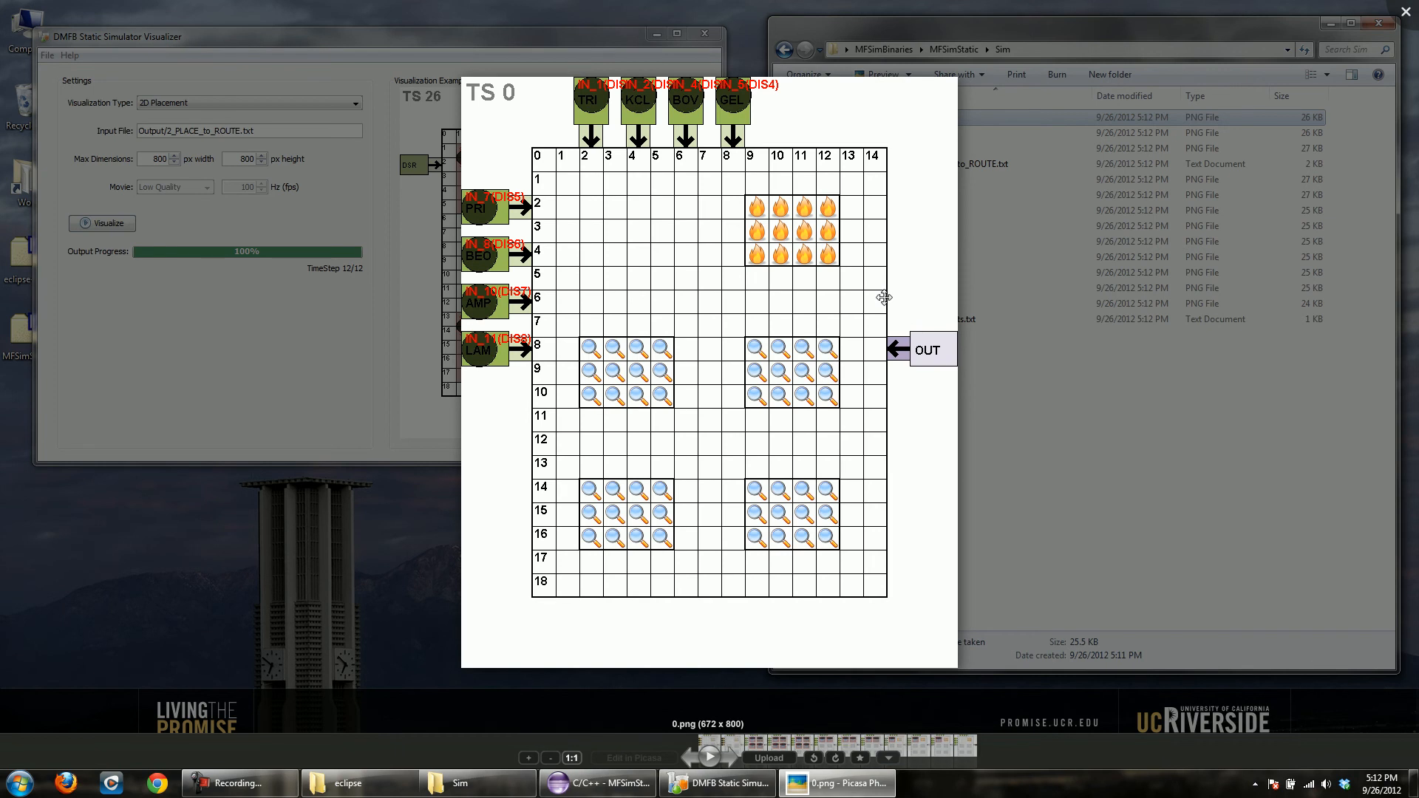
{"action": "left_click_drag", "start_coordinate": [885, 297], "coordinate": [722, 300]}
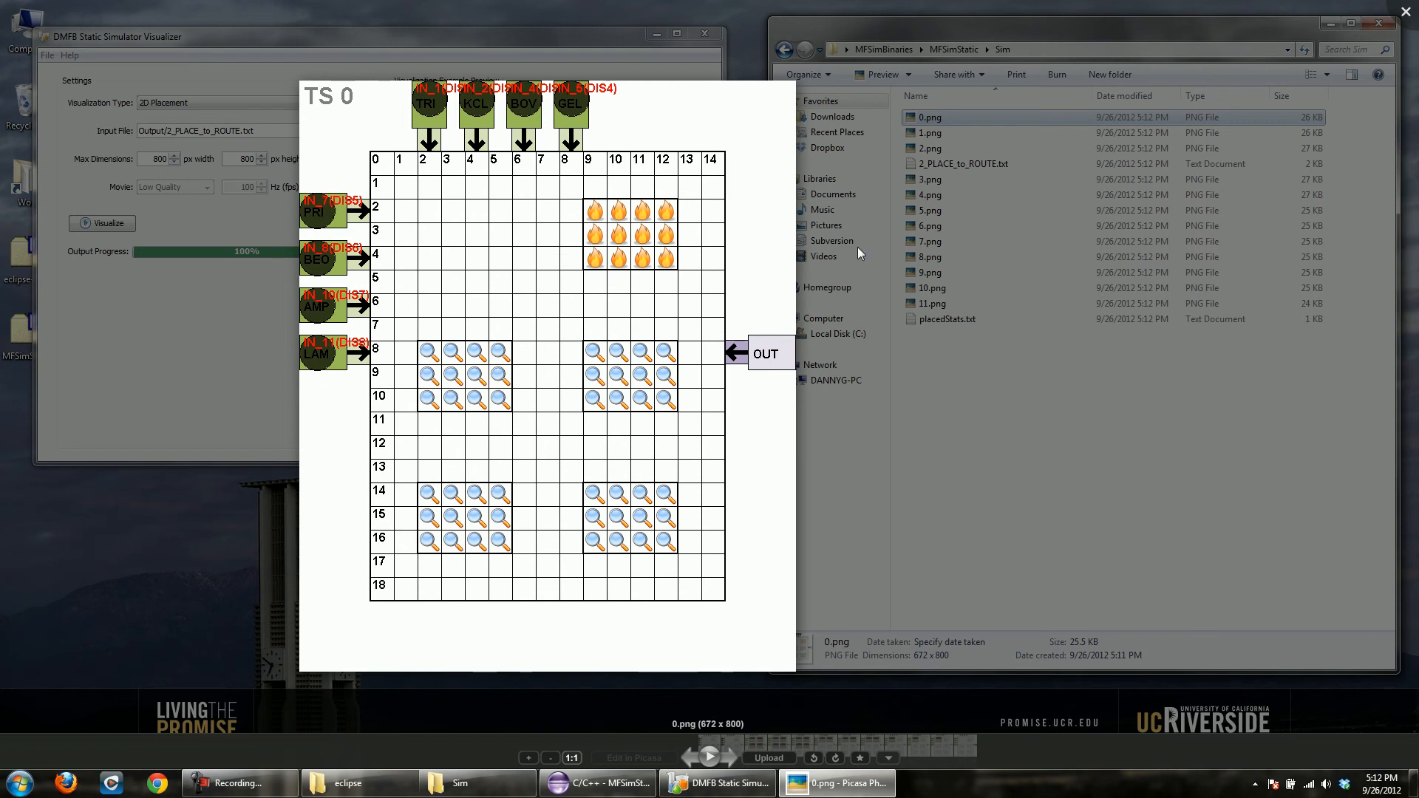
- Examine the module placements in each time-step image from 1.png through 11.png, and close the image viewer
{"action": "key", "text": "Right"}
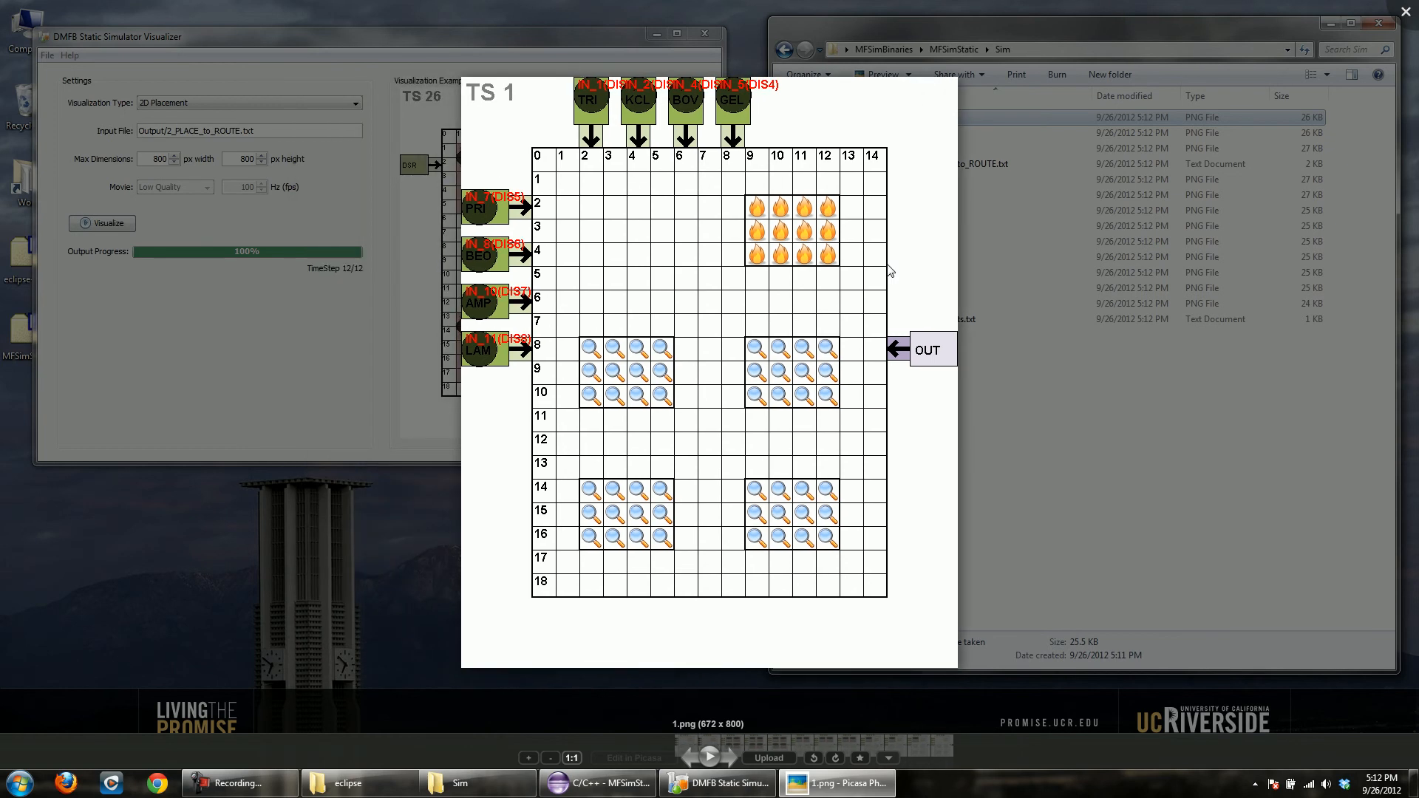
{"action": "key", "text": "Right"}
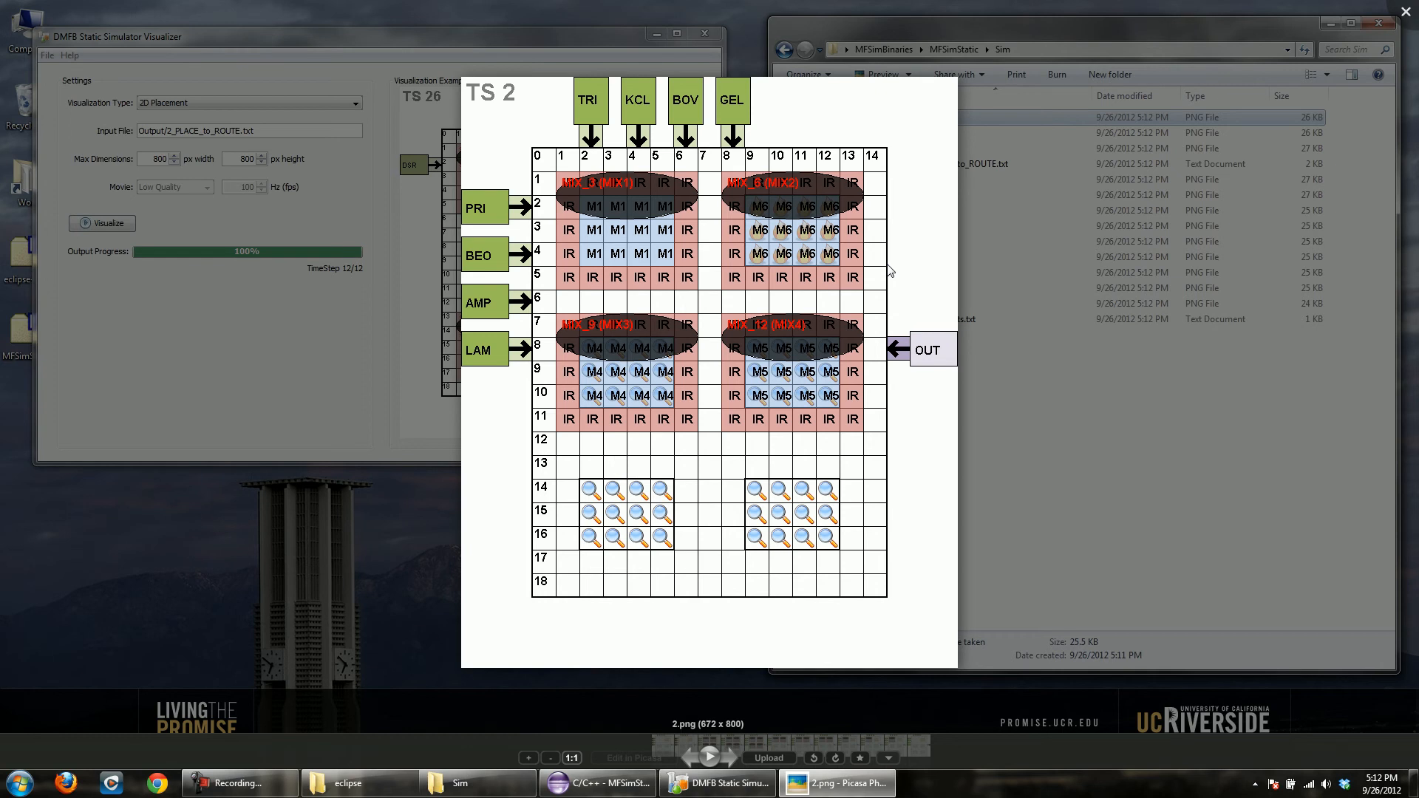
{"action": "key", "text": "Right"}
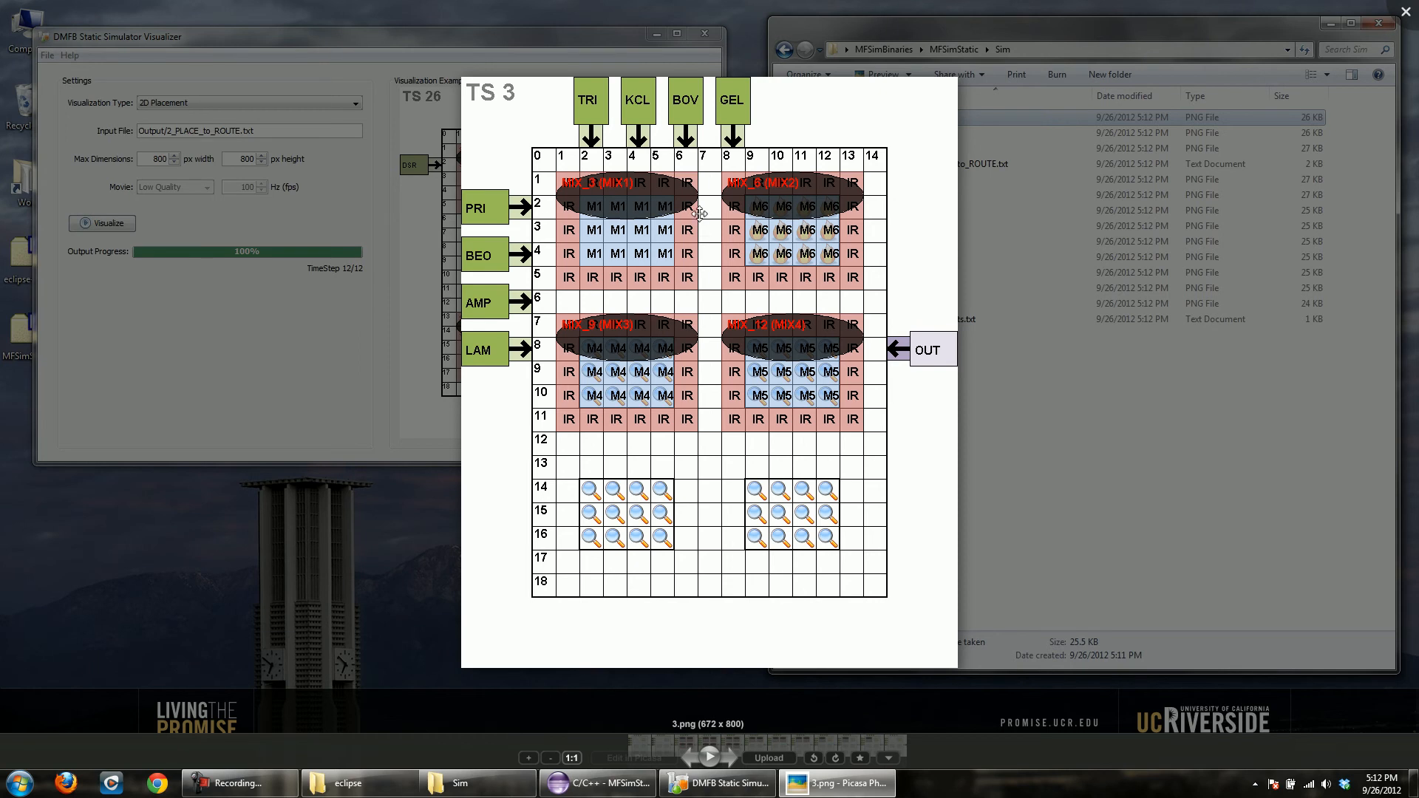
{"action": "key", "text": "Right"}
{"action": "key", "text": "Right"}
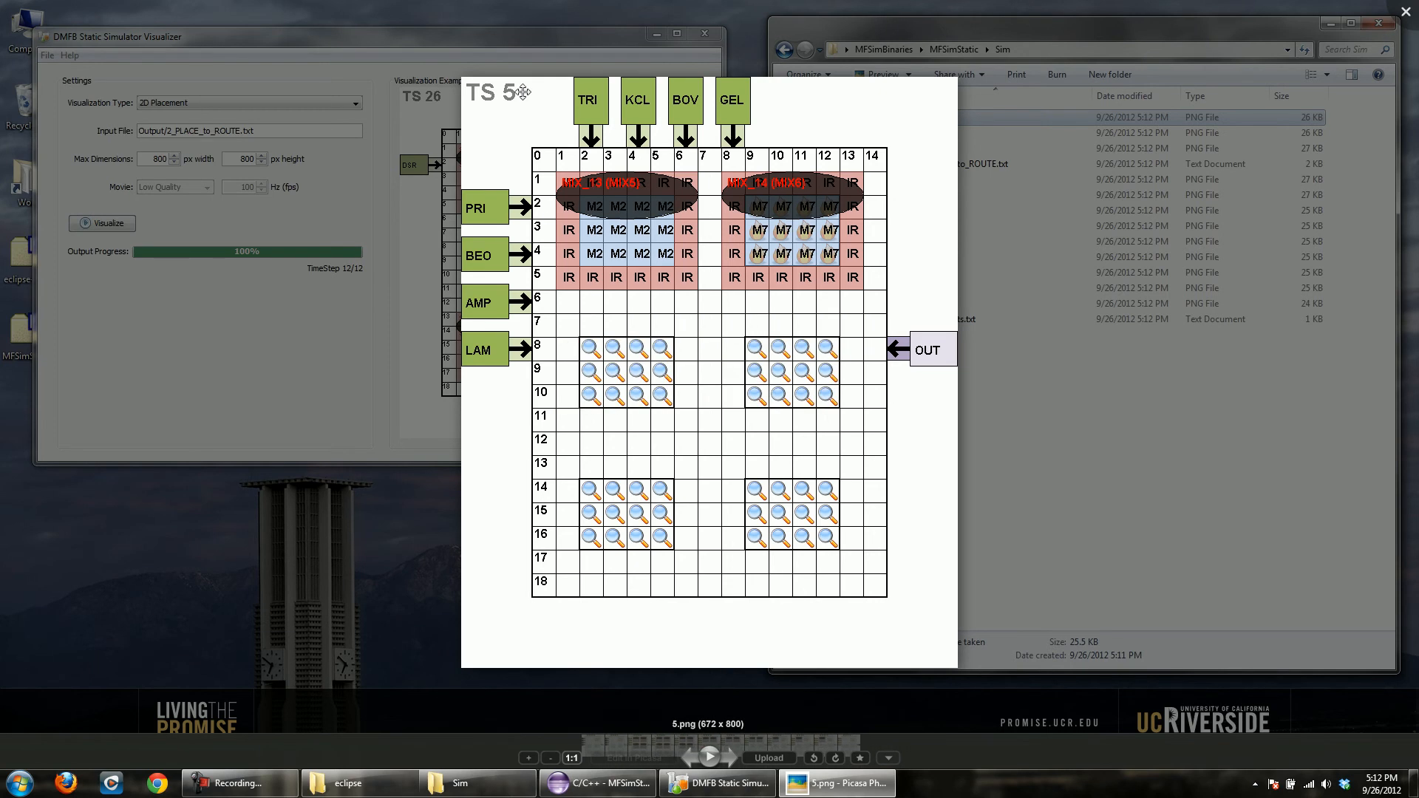
{"action": "key", "text": "Right"}
{"action": "key", "text": "Right"}
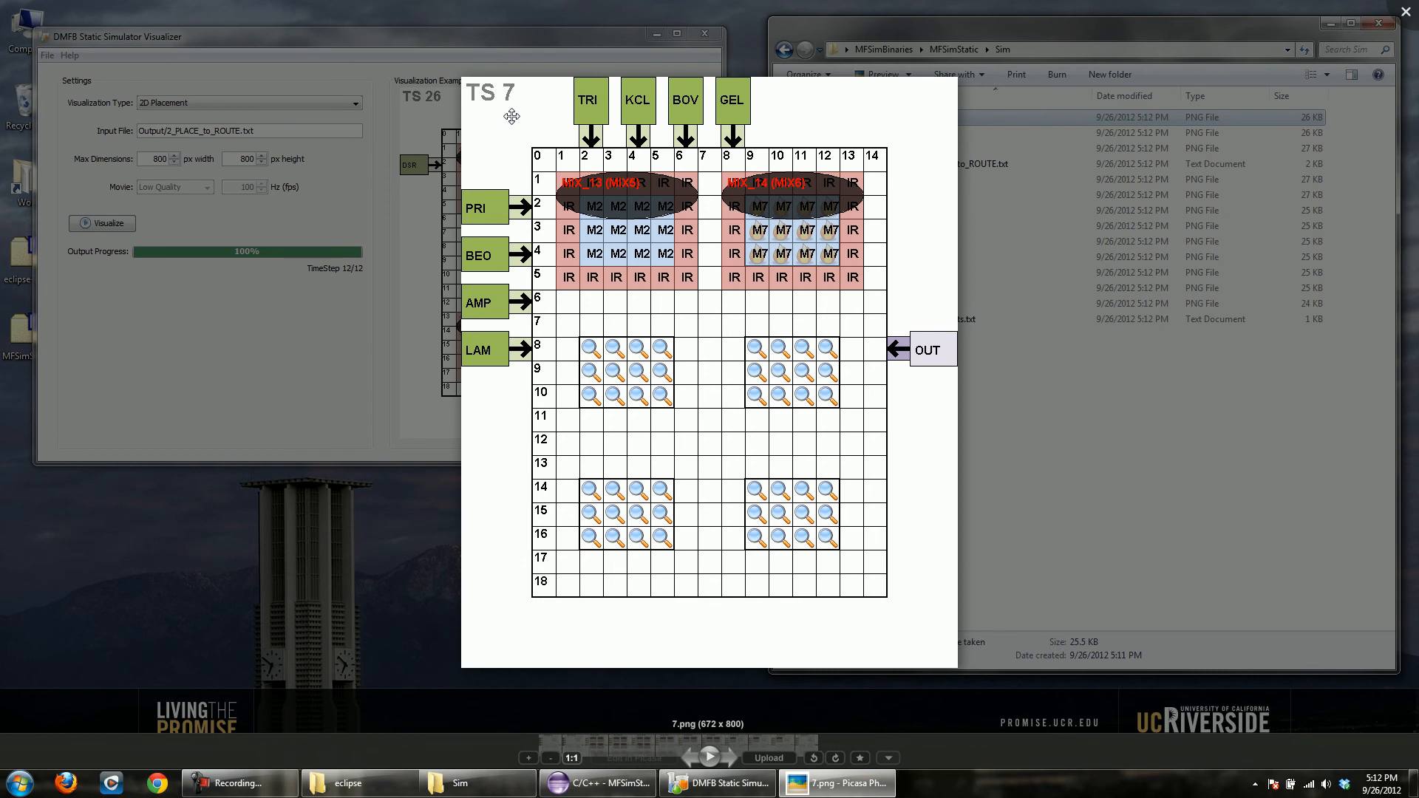
{"action": "key", "text": "Right"}
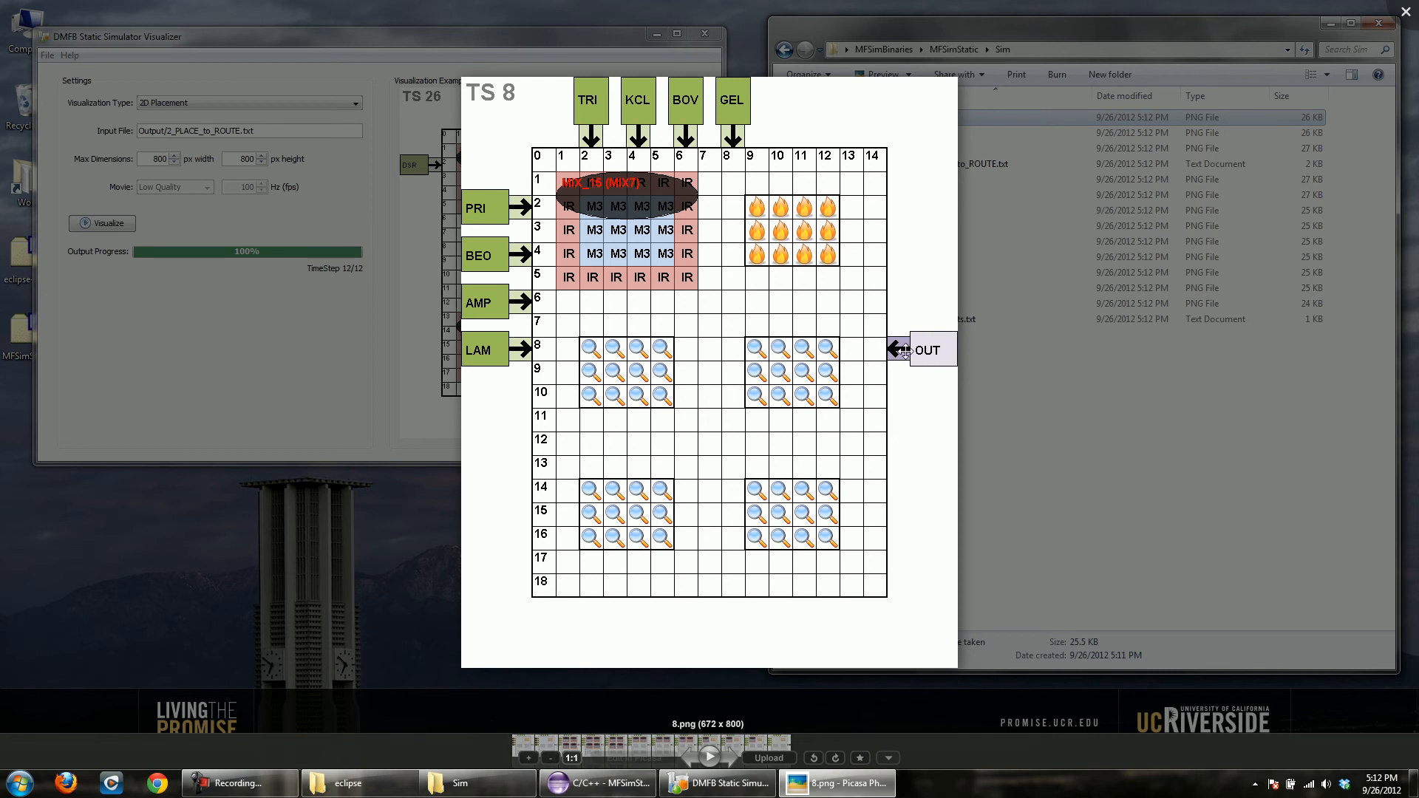
{"action": "key", "text": "Right"}
{"action": "key", "text": "Right"}
{"action": "key", "text": "Right"}
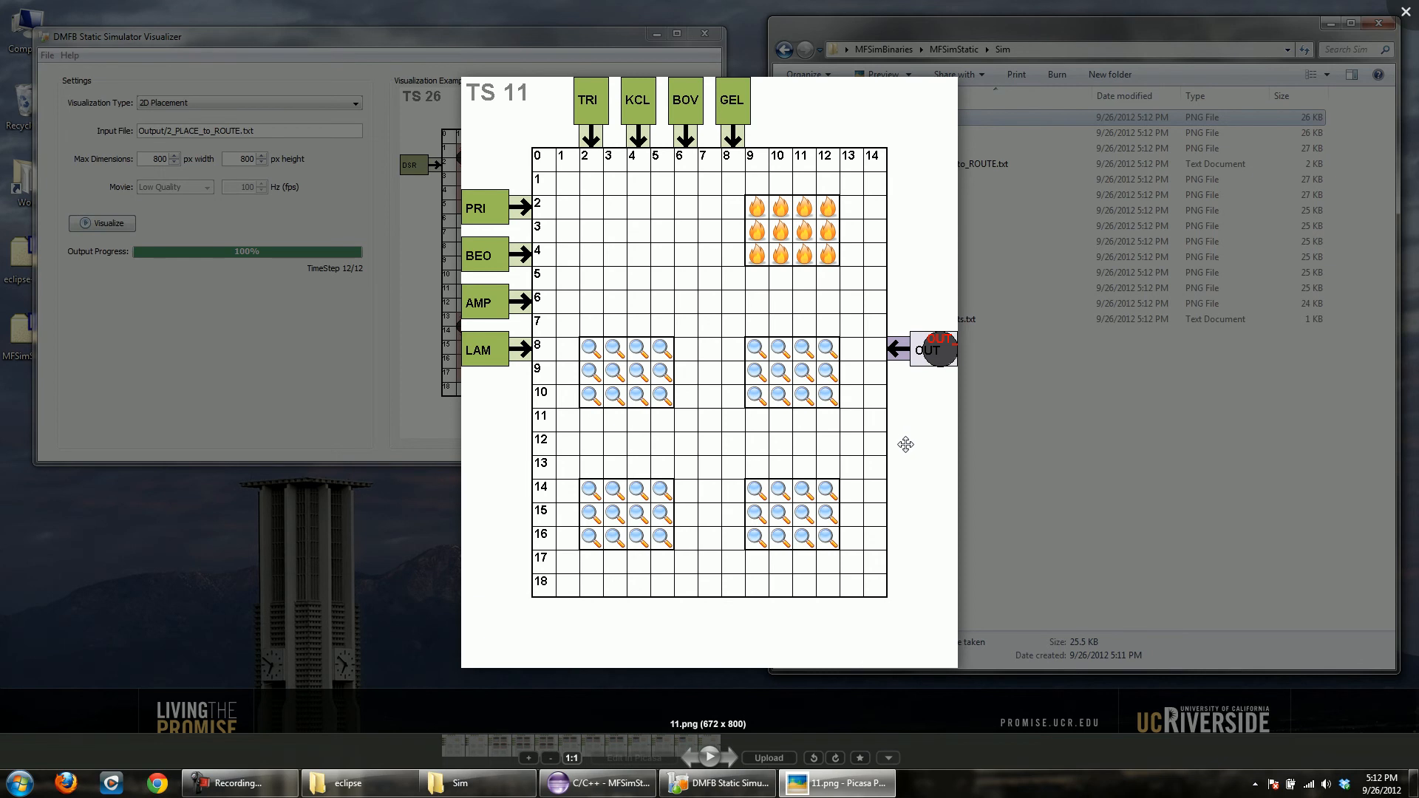
{"action": "key", "text": "Escape"}
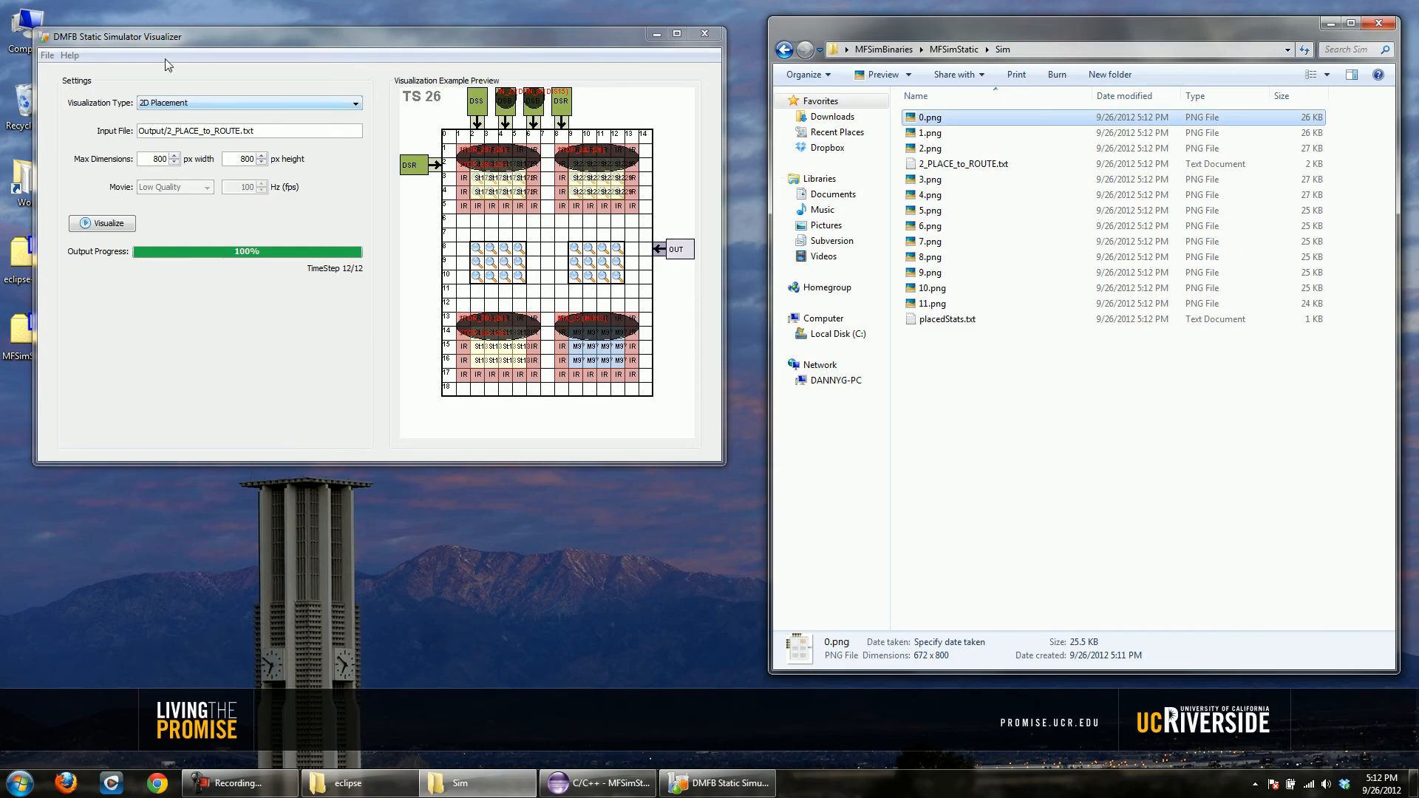
- Reopen 0.png, step through the placement images to 3.png, and close the image viewer
{"action": "left_click", "coordinate": [202, 105]}
{"action": "left_click", "coordinate": [202, 105]}
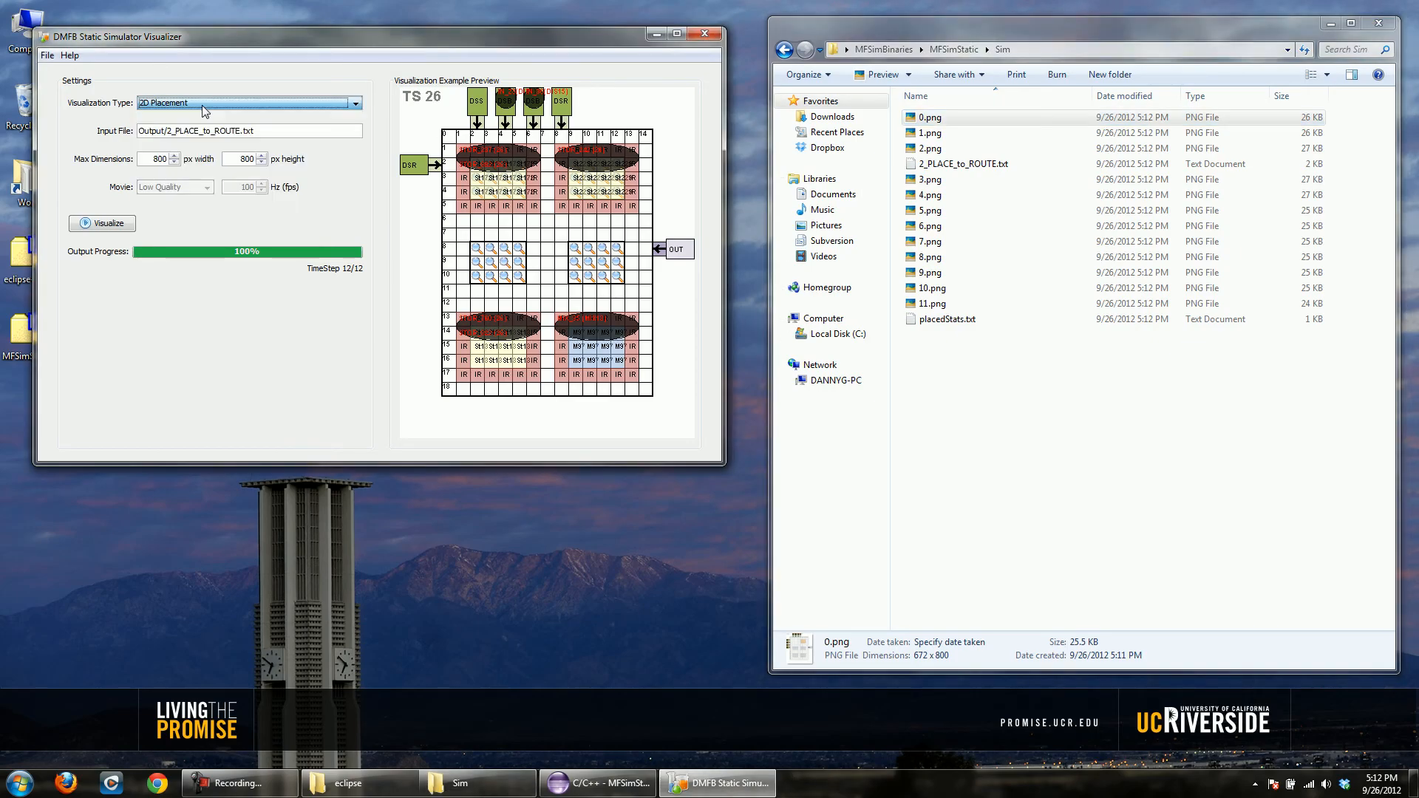
{"action": "double_click", "coordinate": [913, 116]}
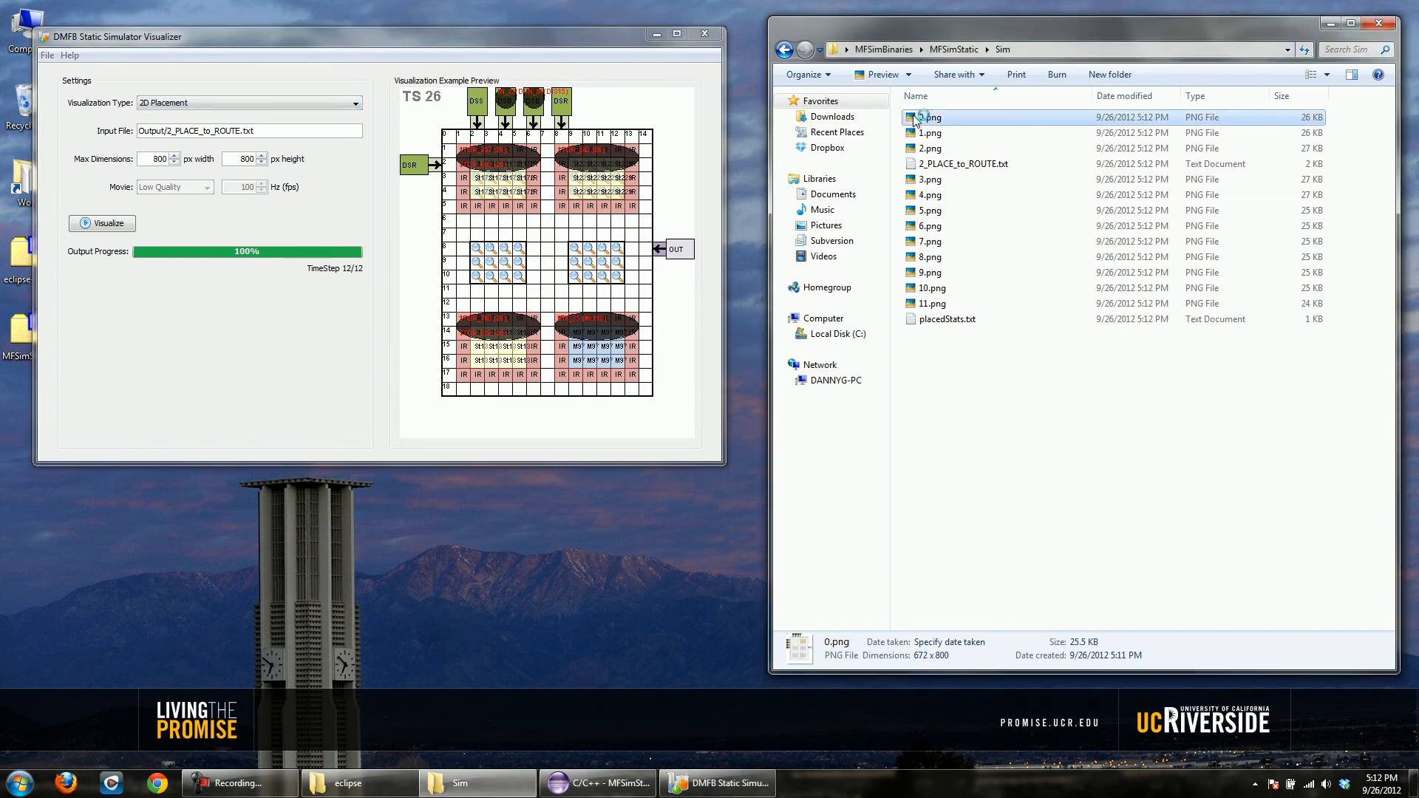
{"action": "key", "text": "Right"}
{"action": "key", "text": "Right"}
{"action": "key", "text": "Right"}
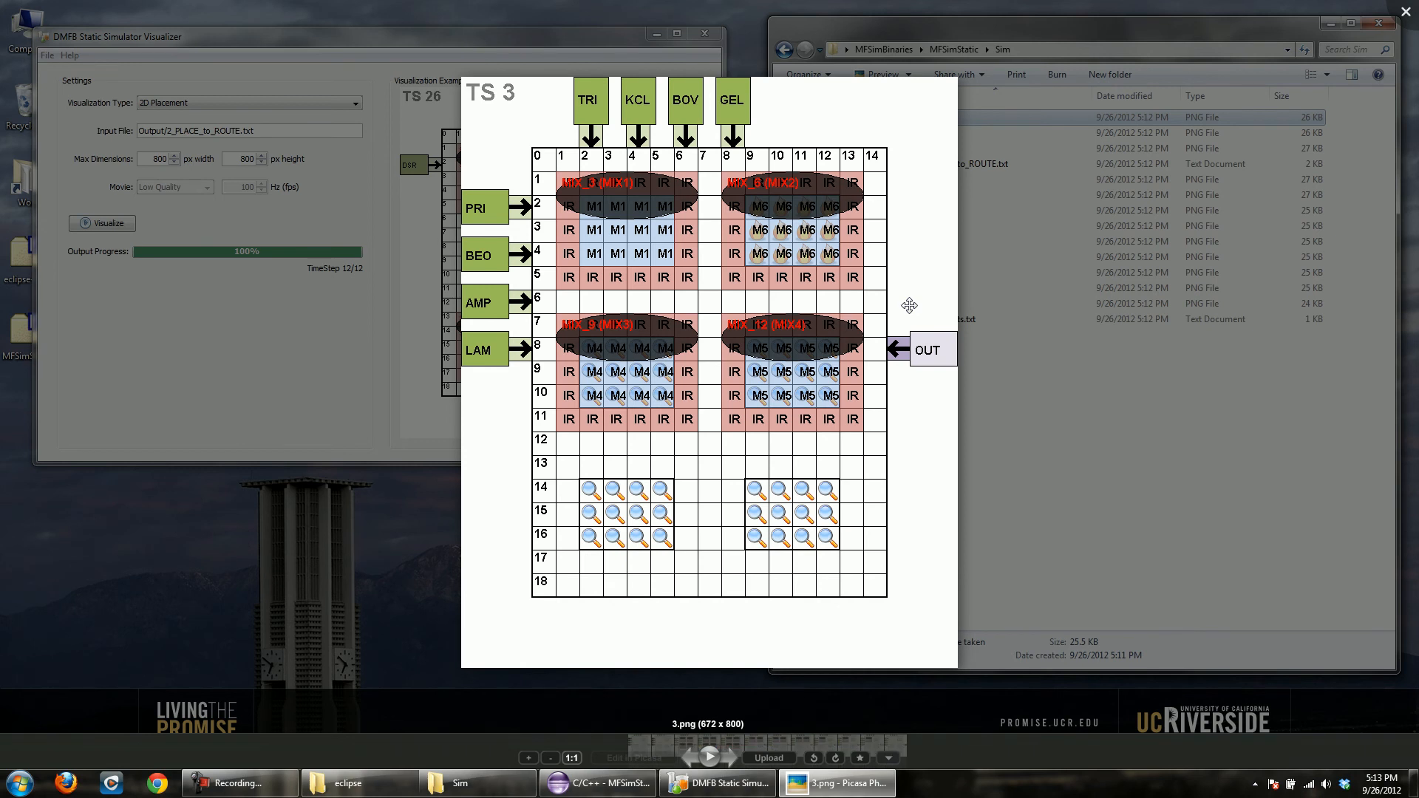
{"action": "key", "text": "Escape"}
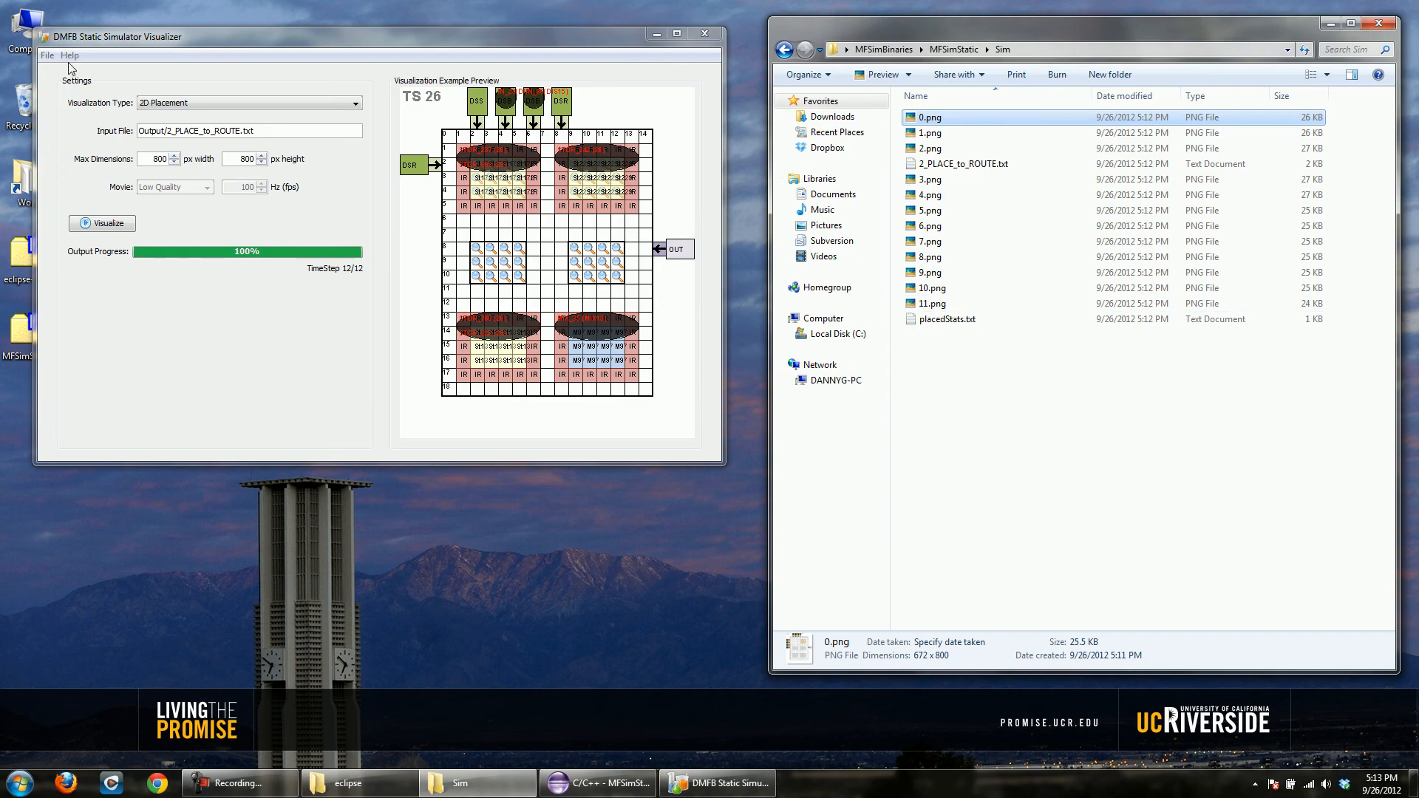
- Change the visualization type to 3D Placement and visualize Output/2_PLACE_to_ROUTE.txt
{"action": "left_click", "coordinate": [218, 104]}
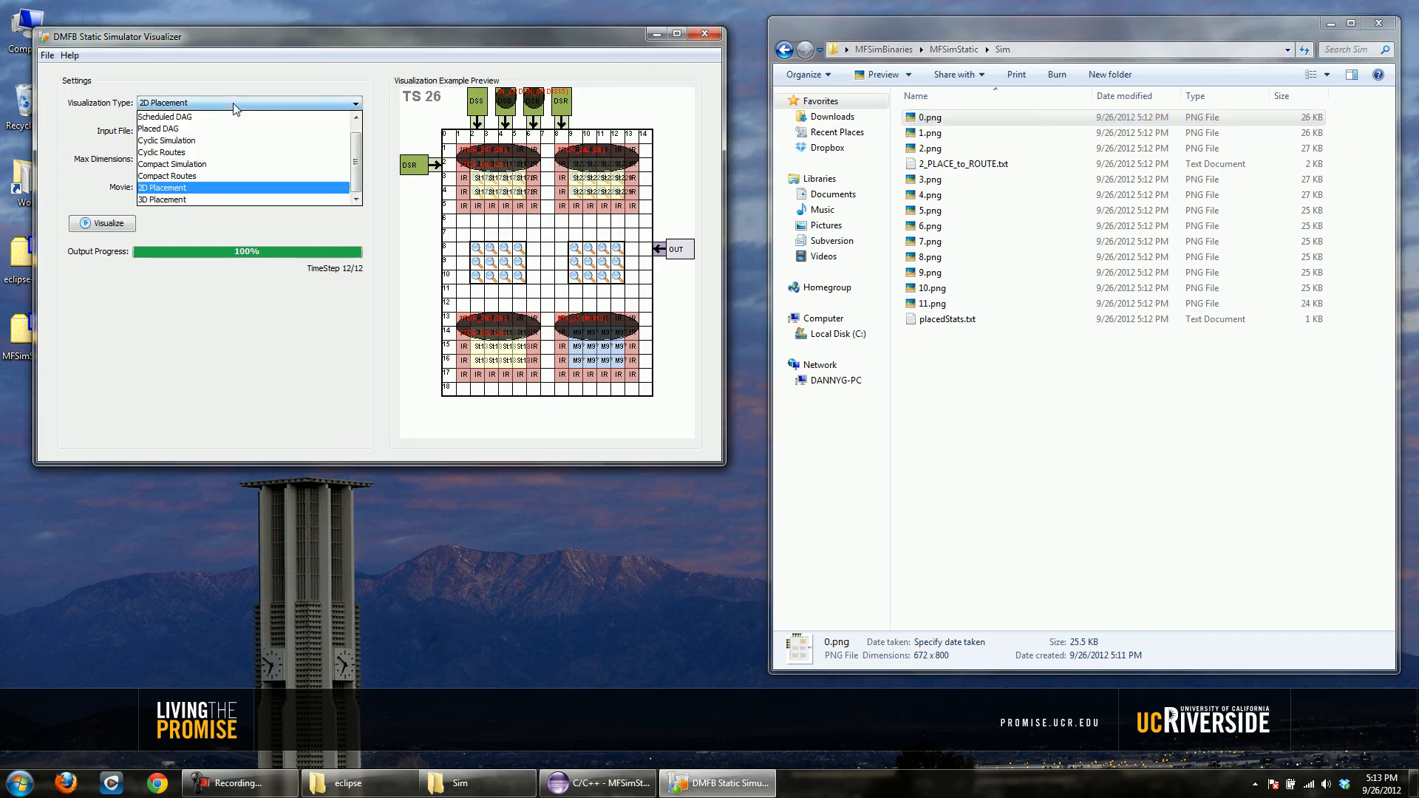
{"action": "left_click", "coordinate": [181, 198]}
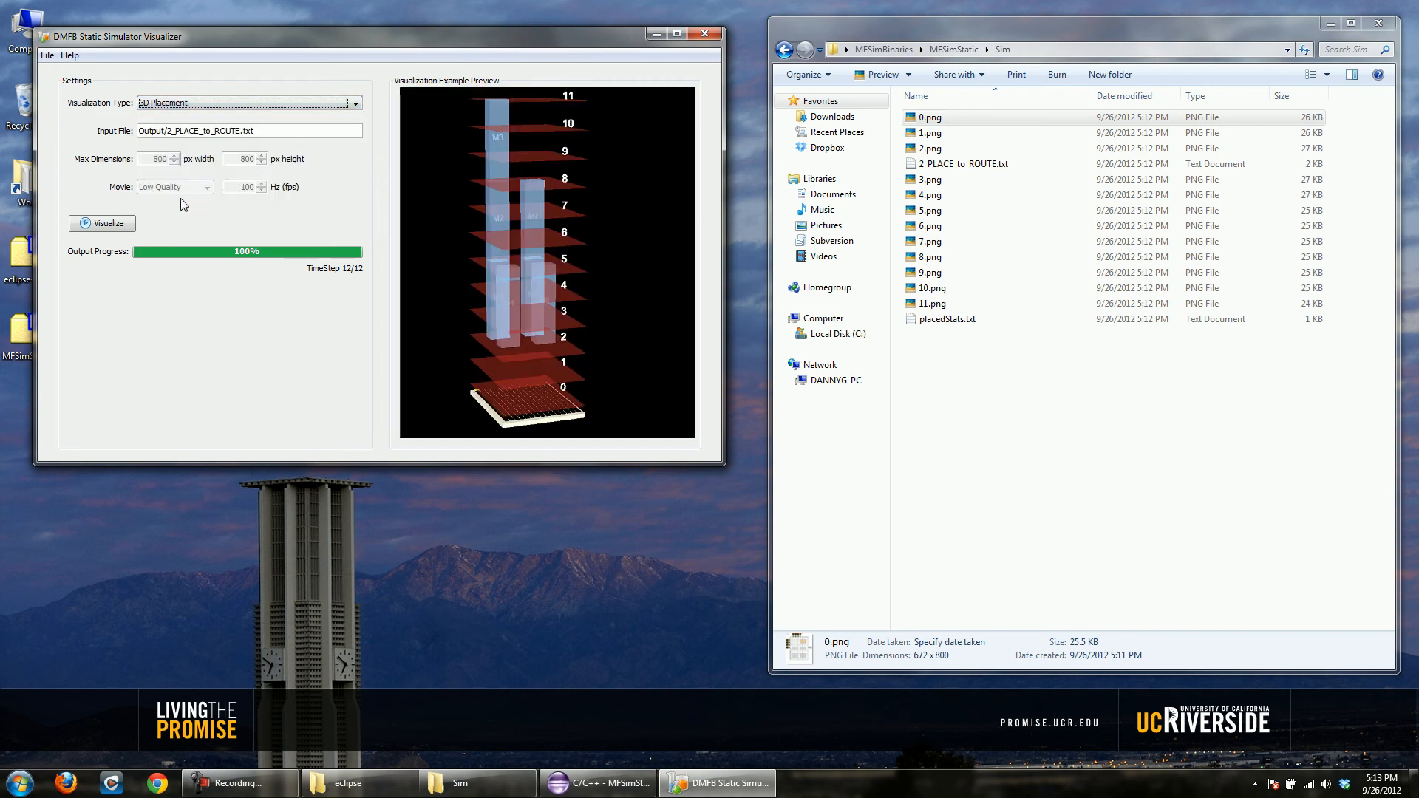
{"action": "left_click", "coordinate": [104, 223]}
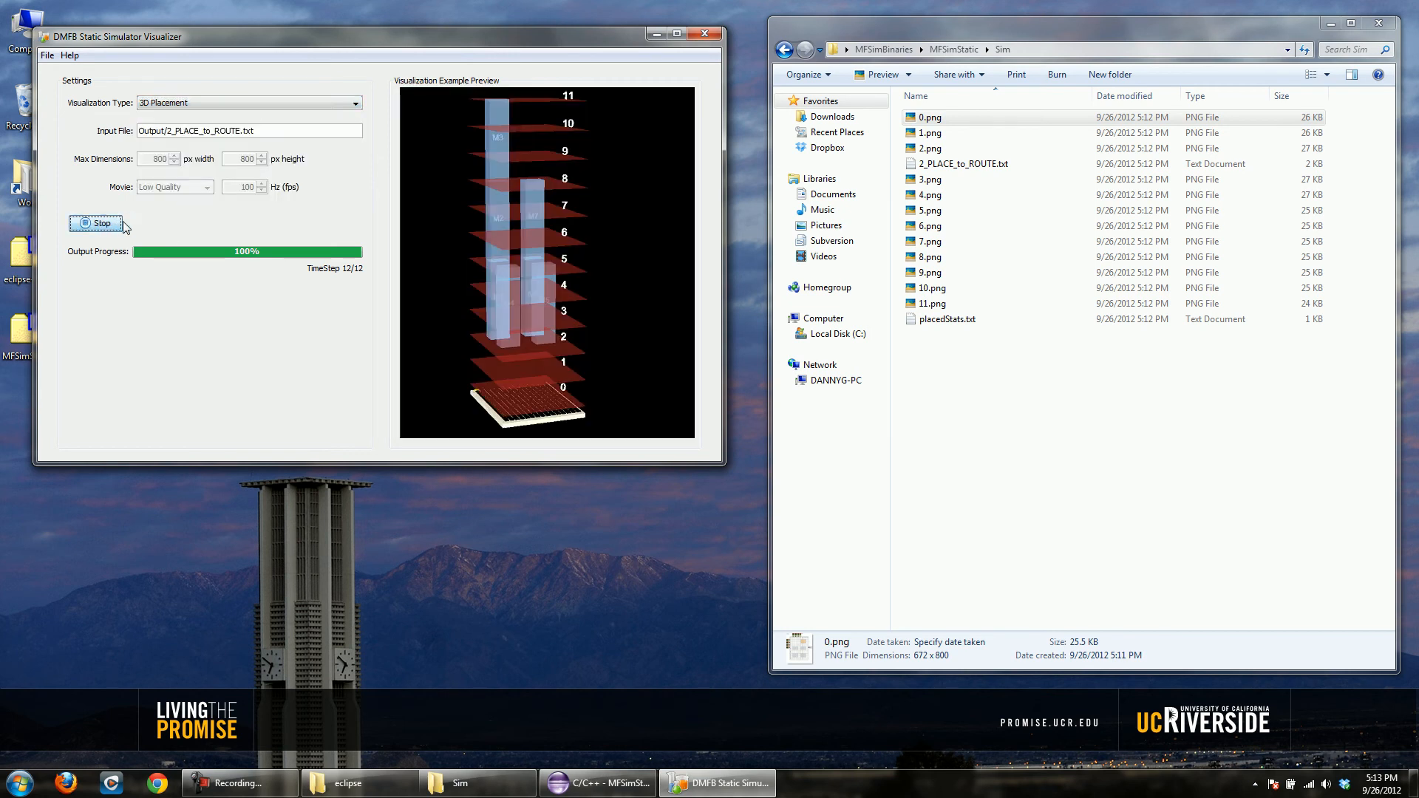
- Reposition the 3D placement viewer window, view it maximized, and restore its size
{"action": "left_click_drag", "start_coordinate": [94, 15], "coordinate": [107, 30]}
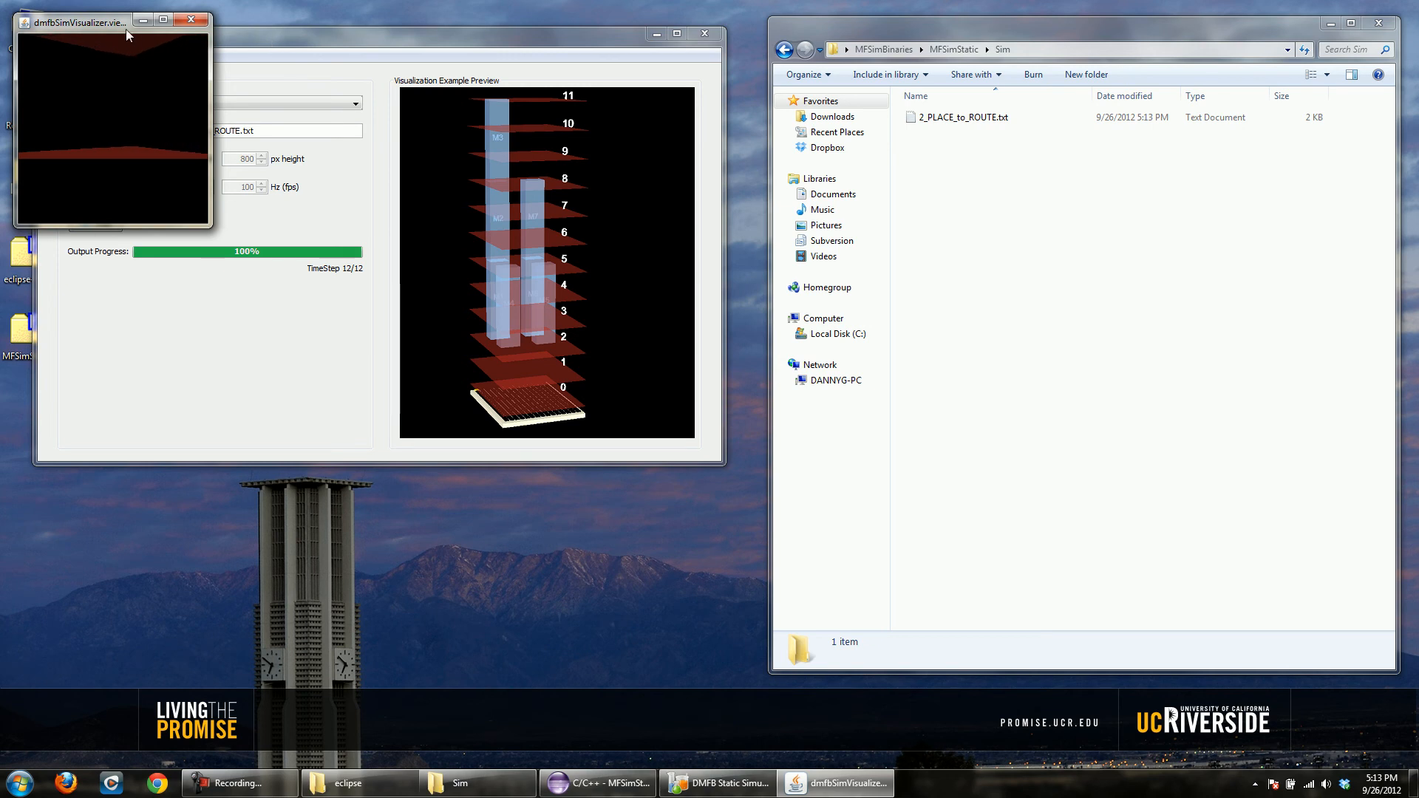
{"action": "left_click_drag", "start_coordinate": [117, 27], "coordinate": [115, 23]}
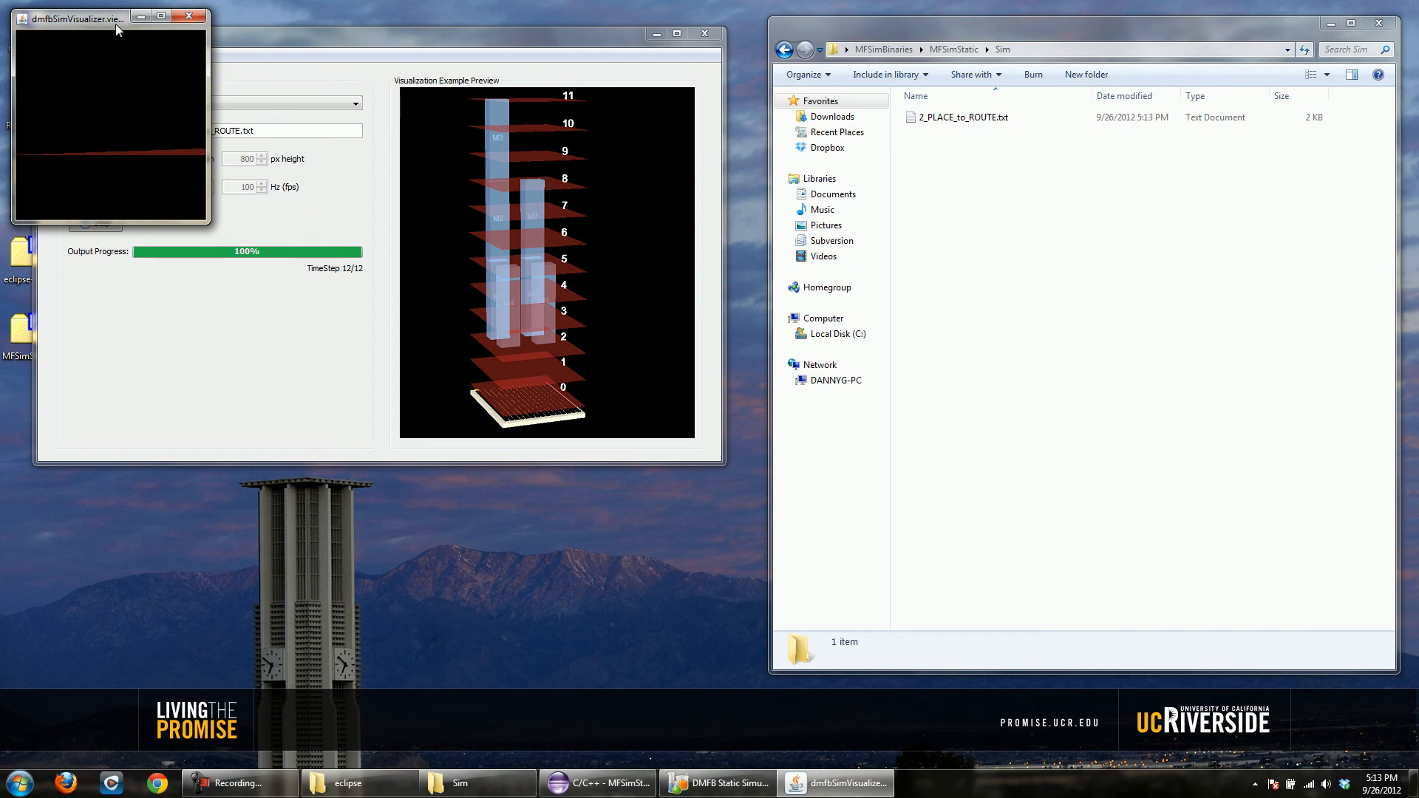
{"action": "mouse_move", "coordinate": [115, 24]}
{"action": "left_mouse_down"}
{"action": "mouse_move", "coordinate": [132, 24]}
{"action": "mouse_move", "coordinate": [130, 41]}
{"action": "left_mouse_up"}
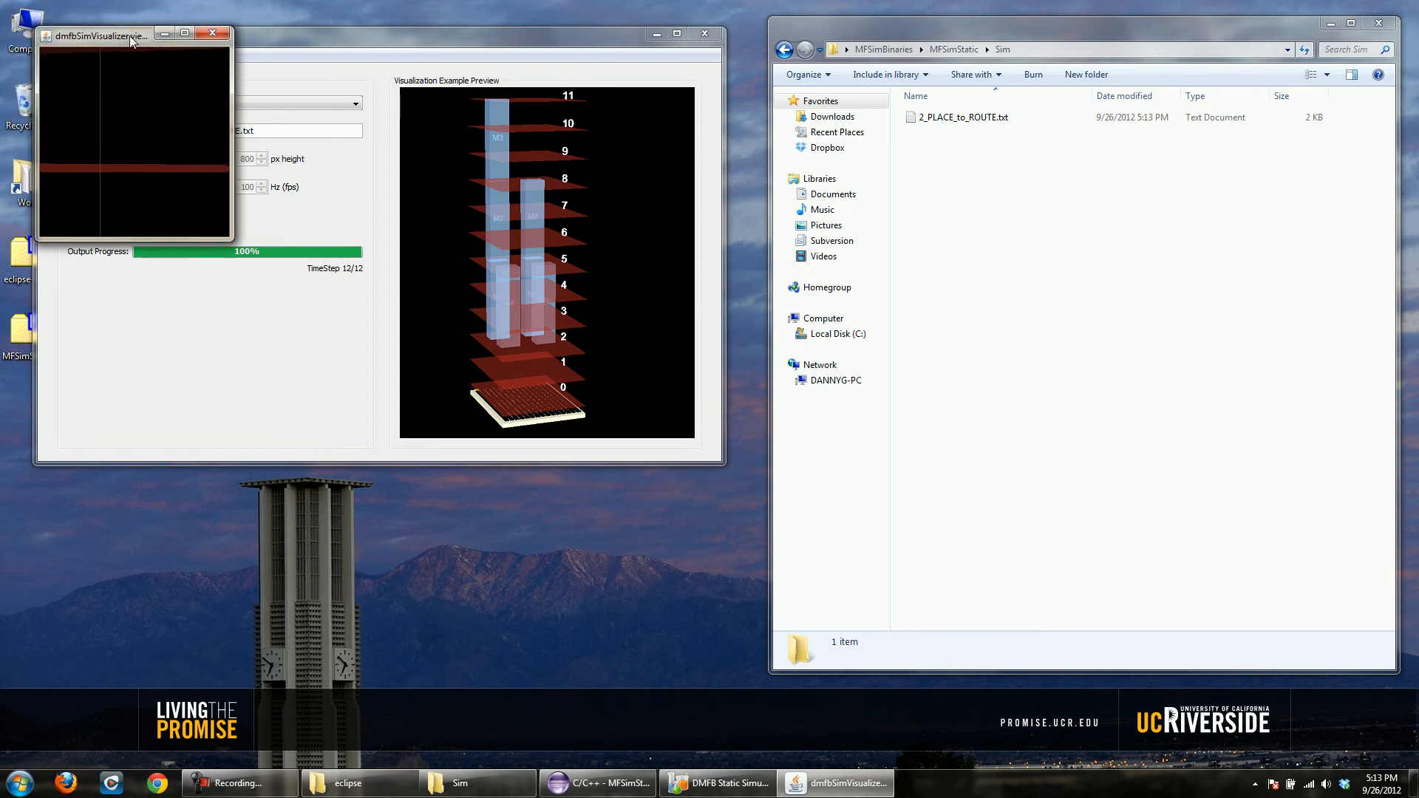
{"action": "left_click", "coordinate": [184, 34]}
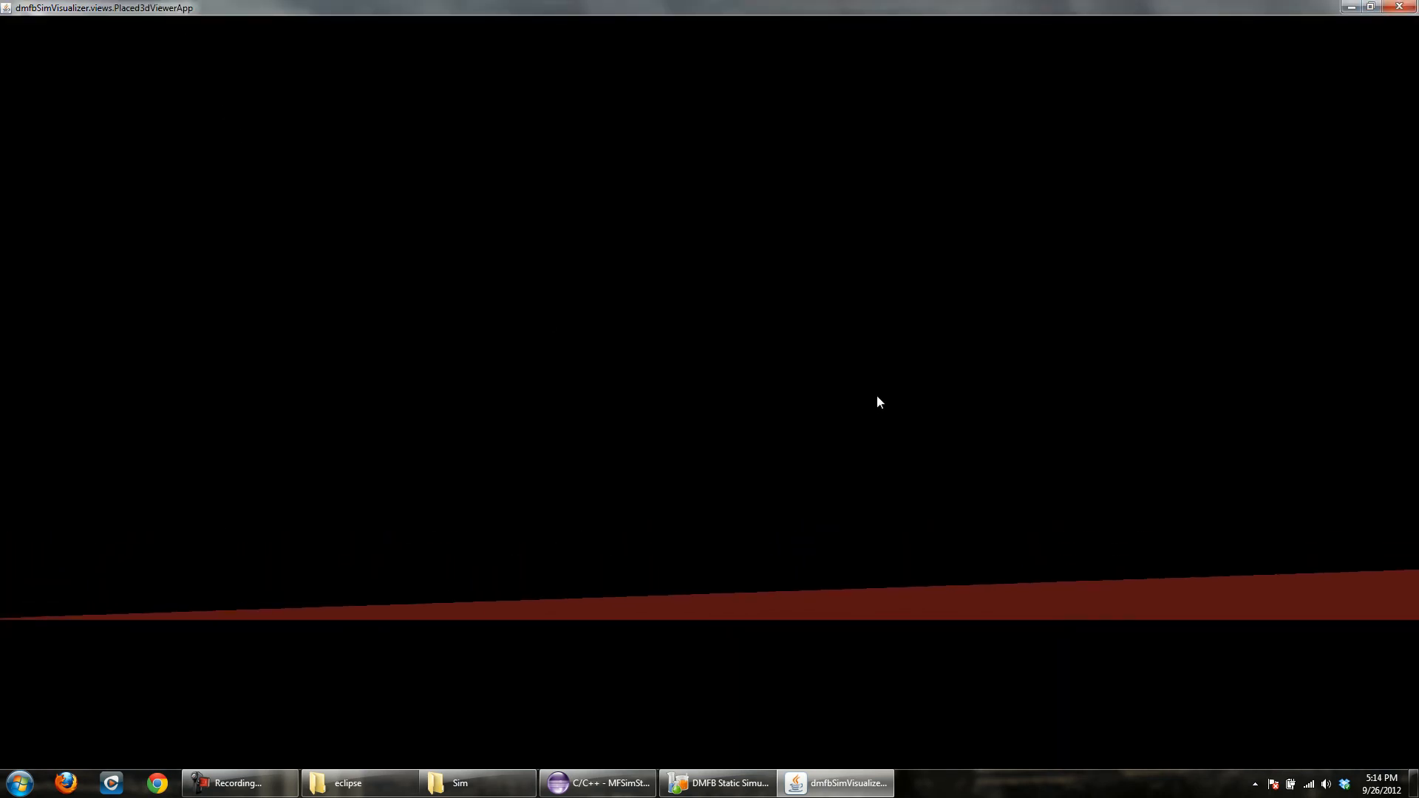
{"action": "left_click", "coordinate": [1371, 7]}
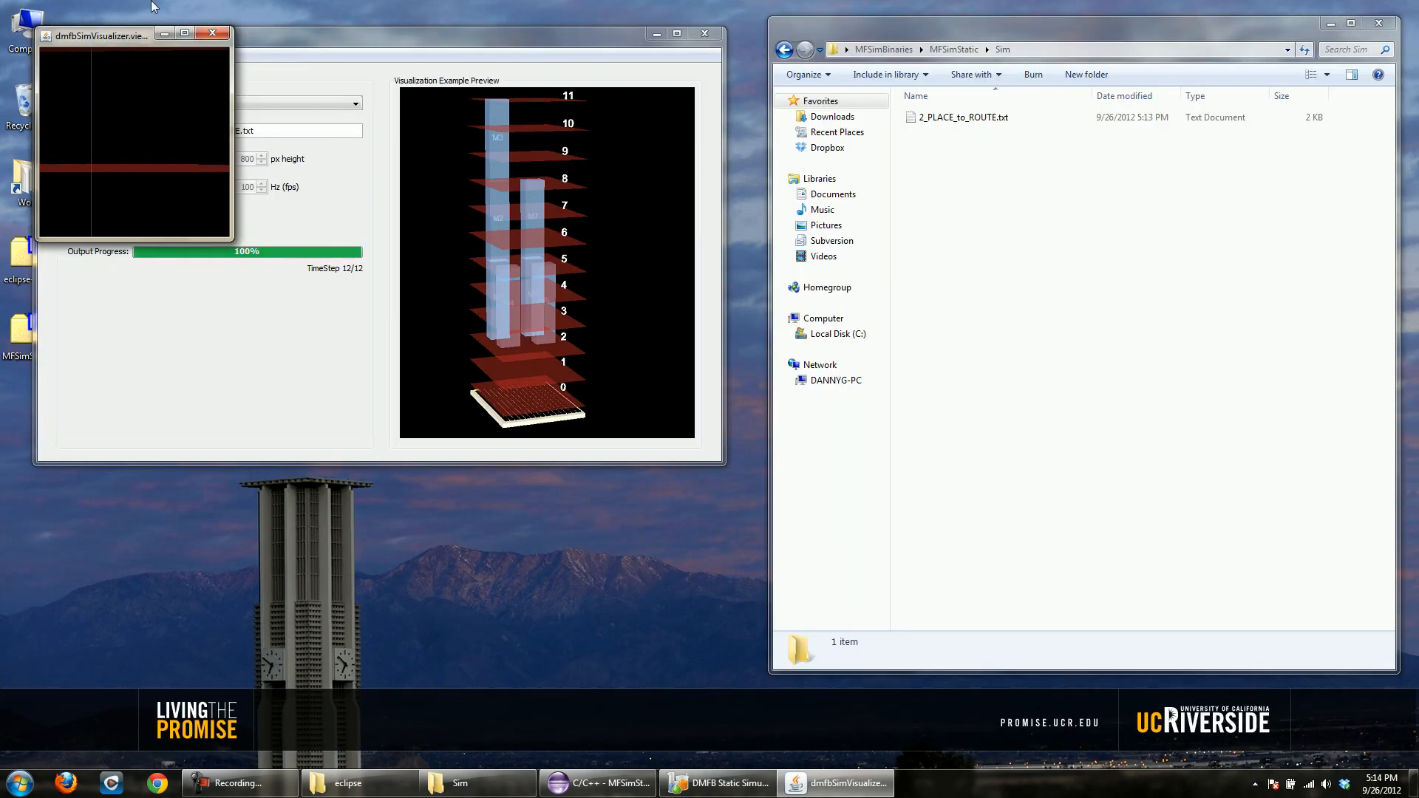
- Move the visualizer window clear of the 3D viewer, and review the 3D Controls help before closing it
{"action": "left_click_drag", "start_coordinate": [309, 35], "coordinate": [510, 41]}
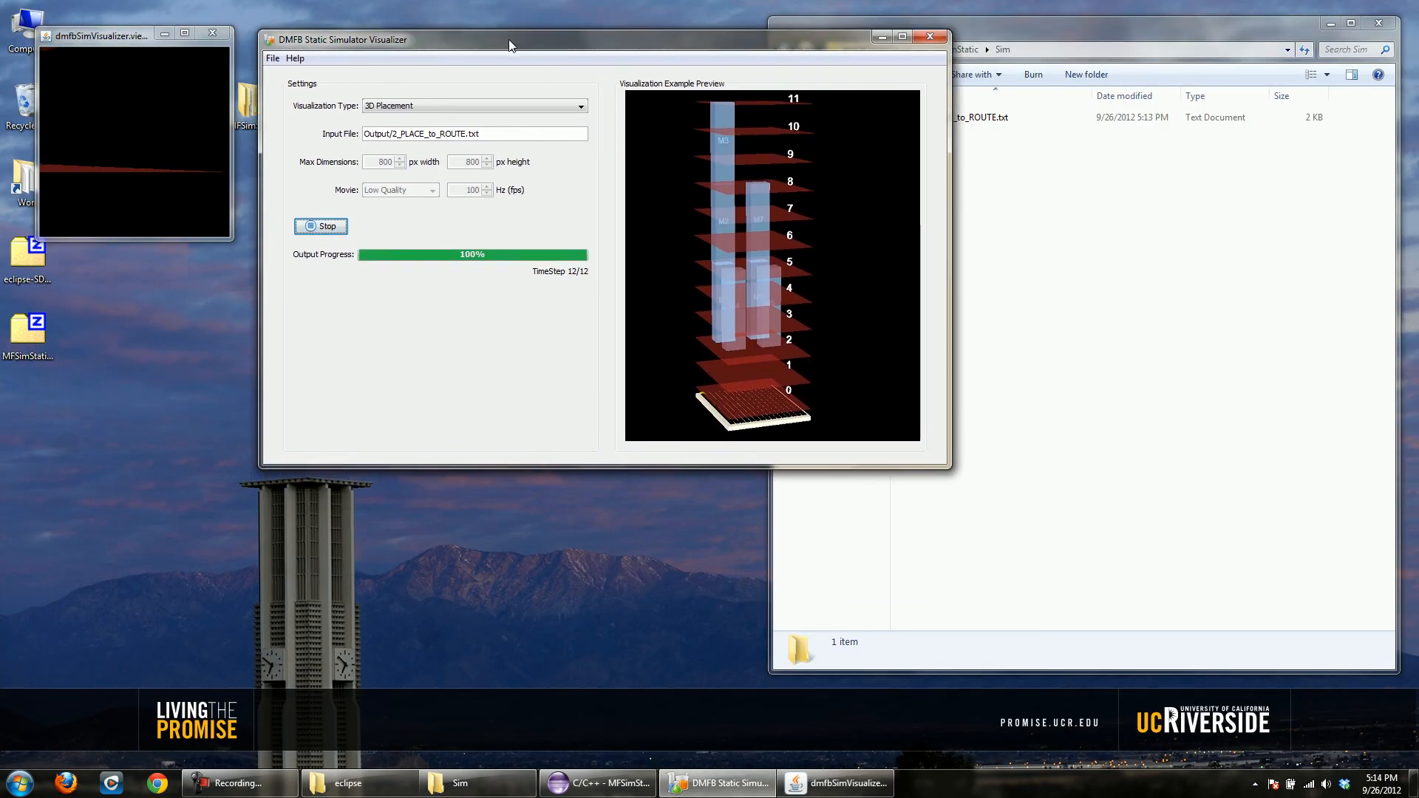
{"action": "left_click", "coordinate": [293, 56]}
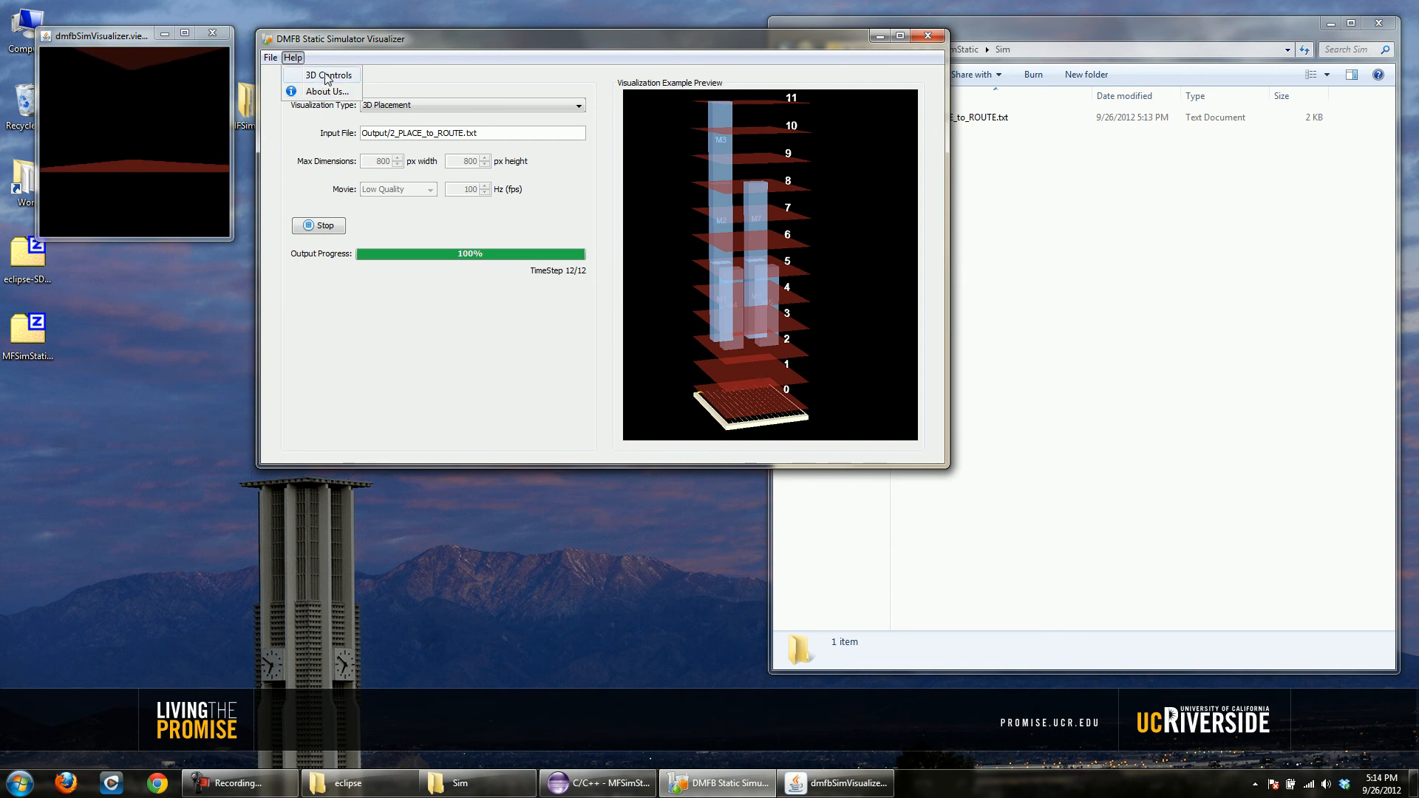
{"action": "left_click", "coordinate": [326, 74]}
{"action": "left_click_drag", "start_coordinate": [321, 118], "coordinate": [305, 273]}
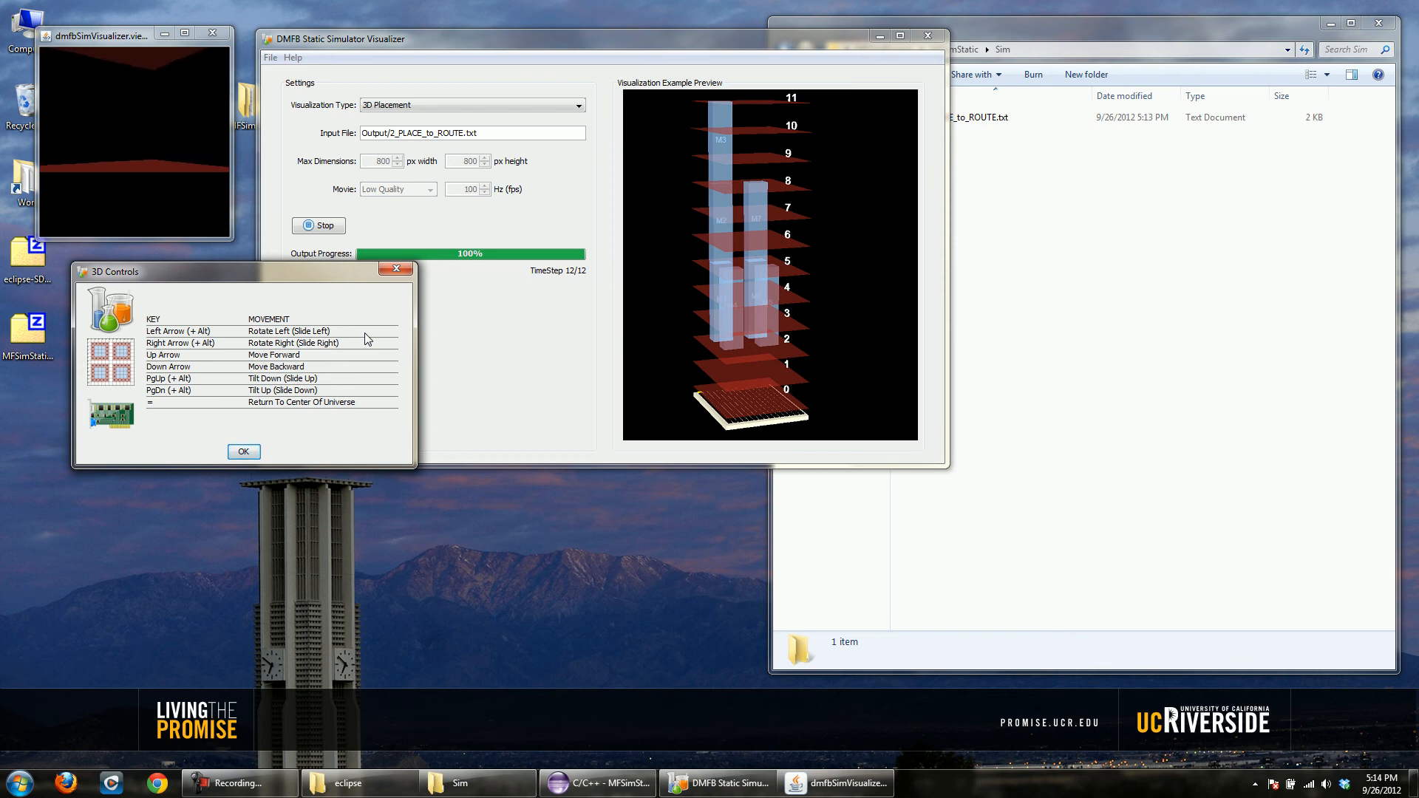
{"action": "left_click", "coordinate": [250, 453]}
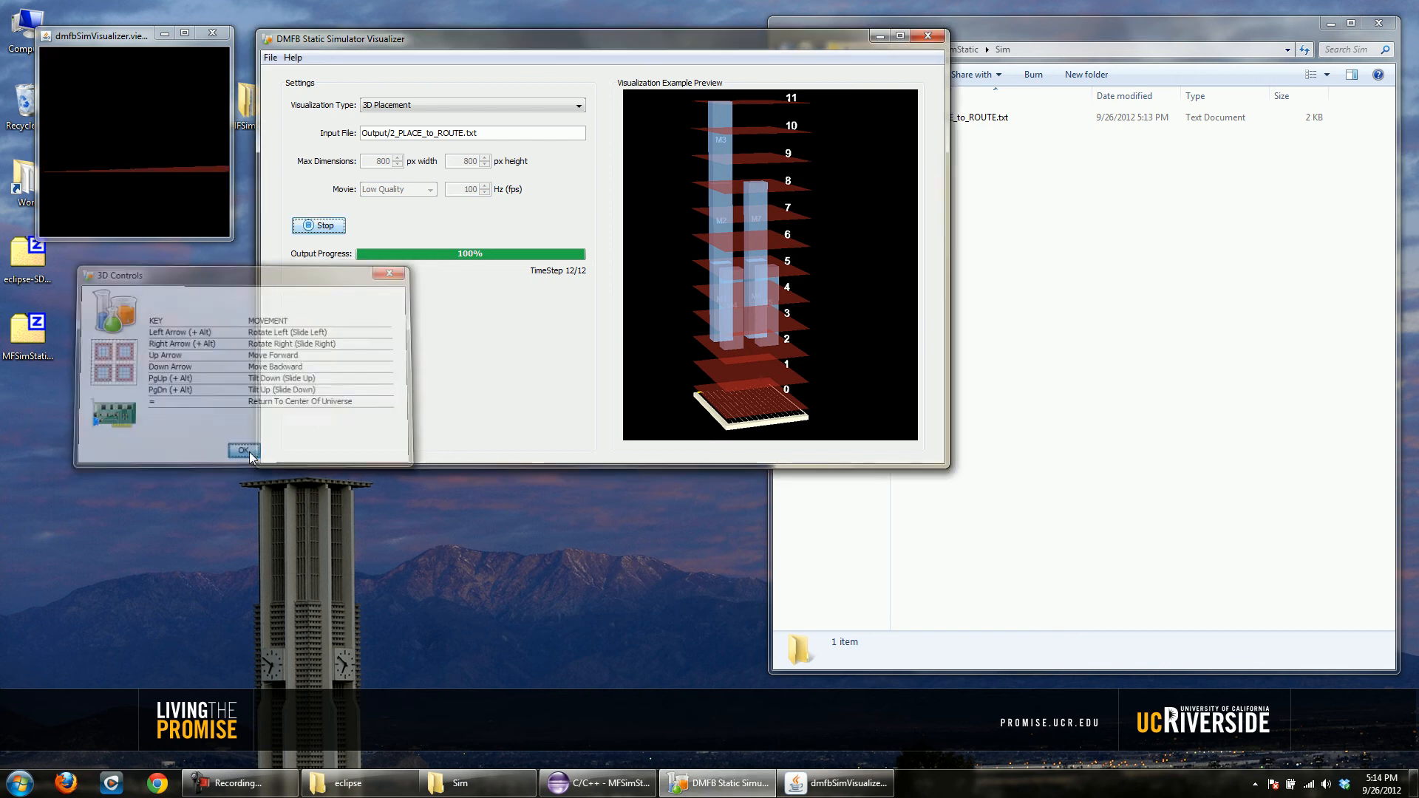
- Inspect the 3D placement in the maximized viewer and close the viewer
{"action": "left_click", "coordinate": [187, 33]}
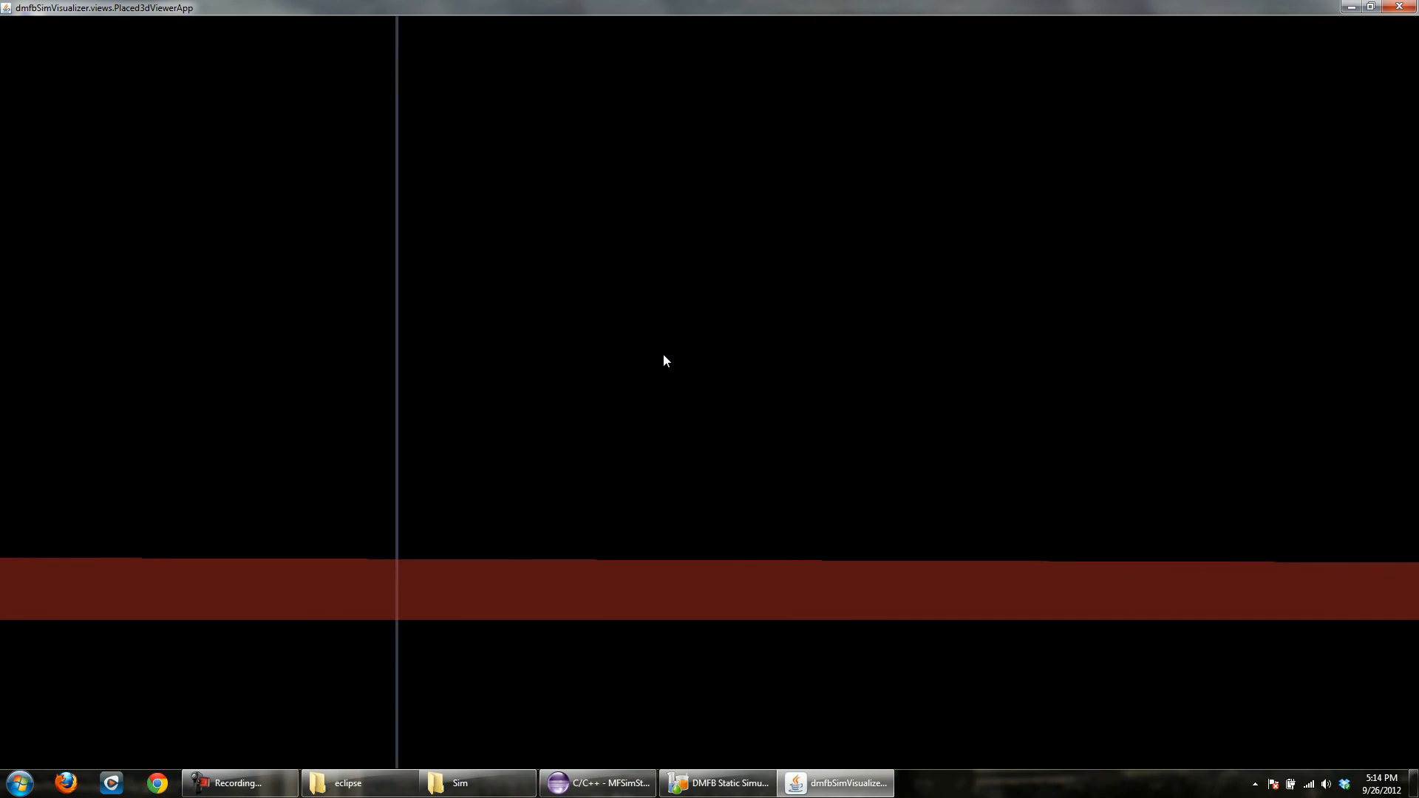
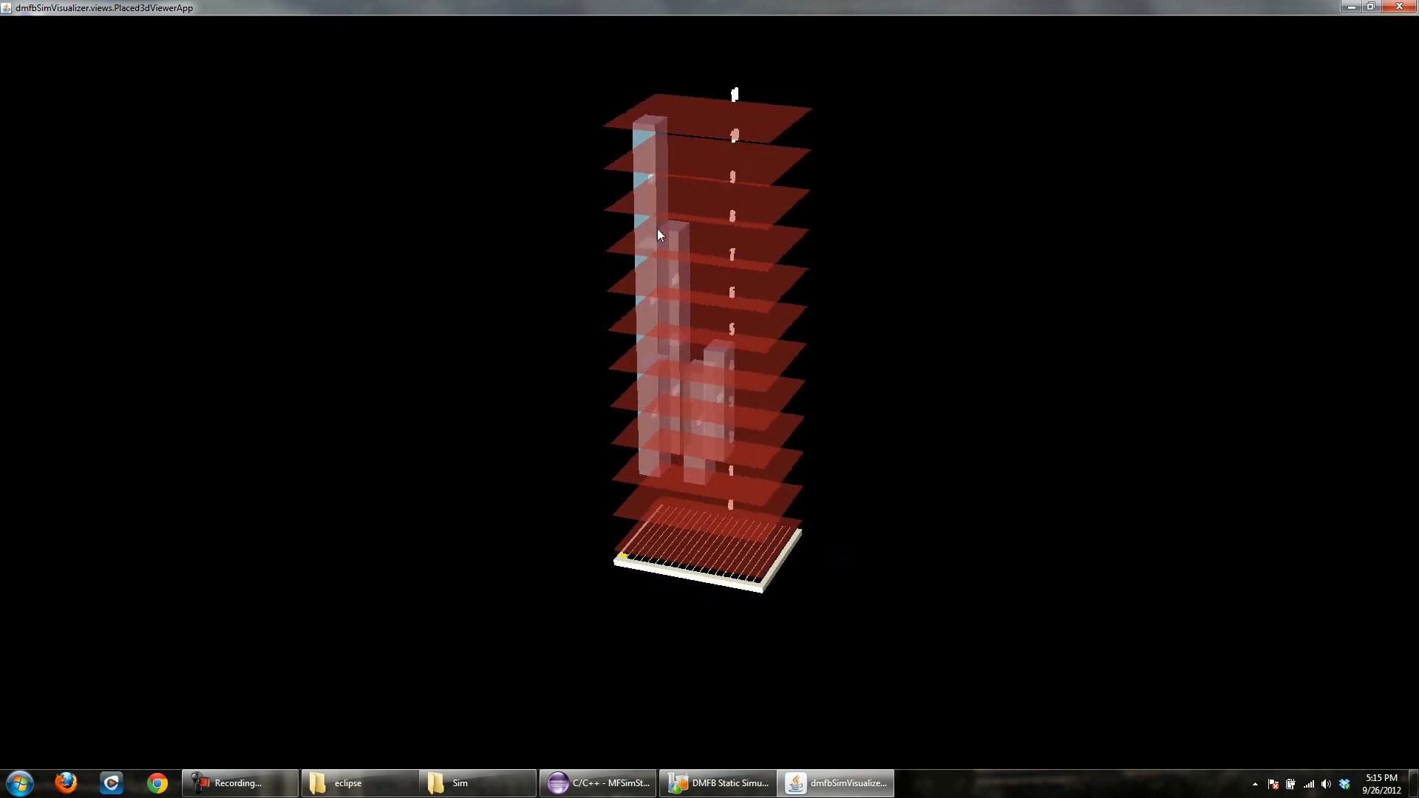
{"action": "left_click", "coordinate": [1399, 7]}
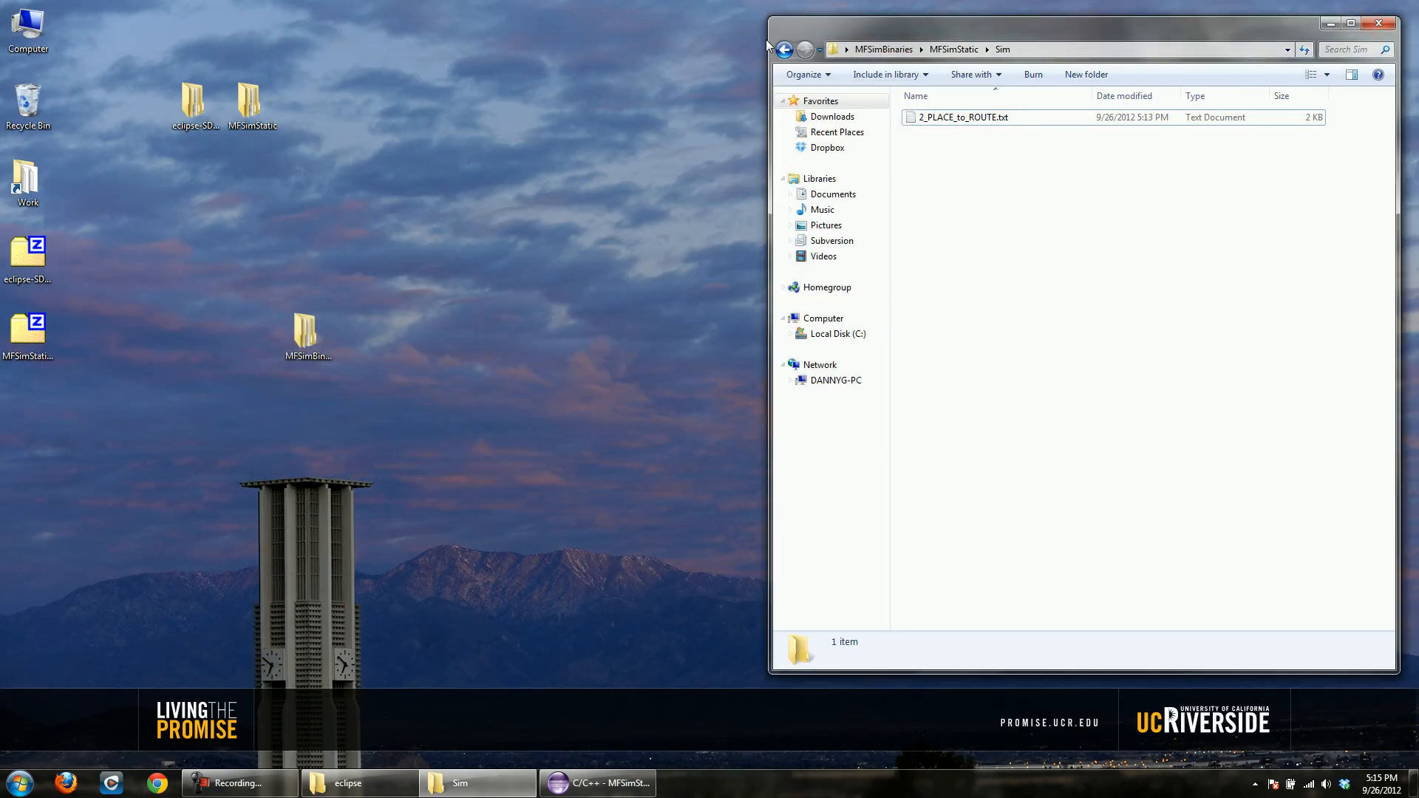
- Return to the MFSimStatic folder, relaunch DmfbSimVisualizer.jar, and reposition its window
{"action": "left_click", "coordinate": [785, 51]}
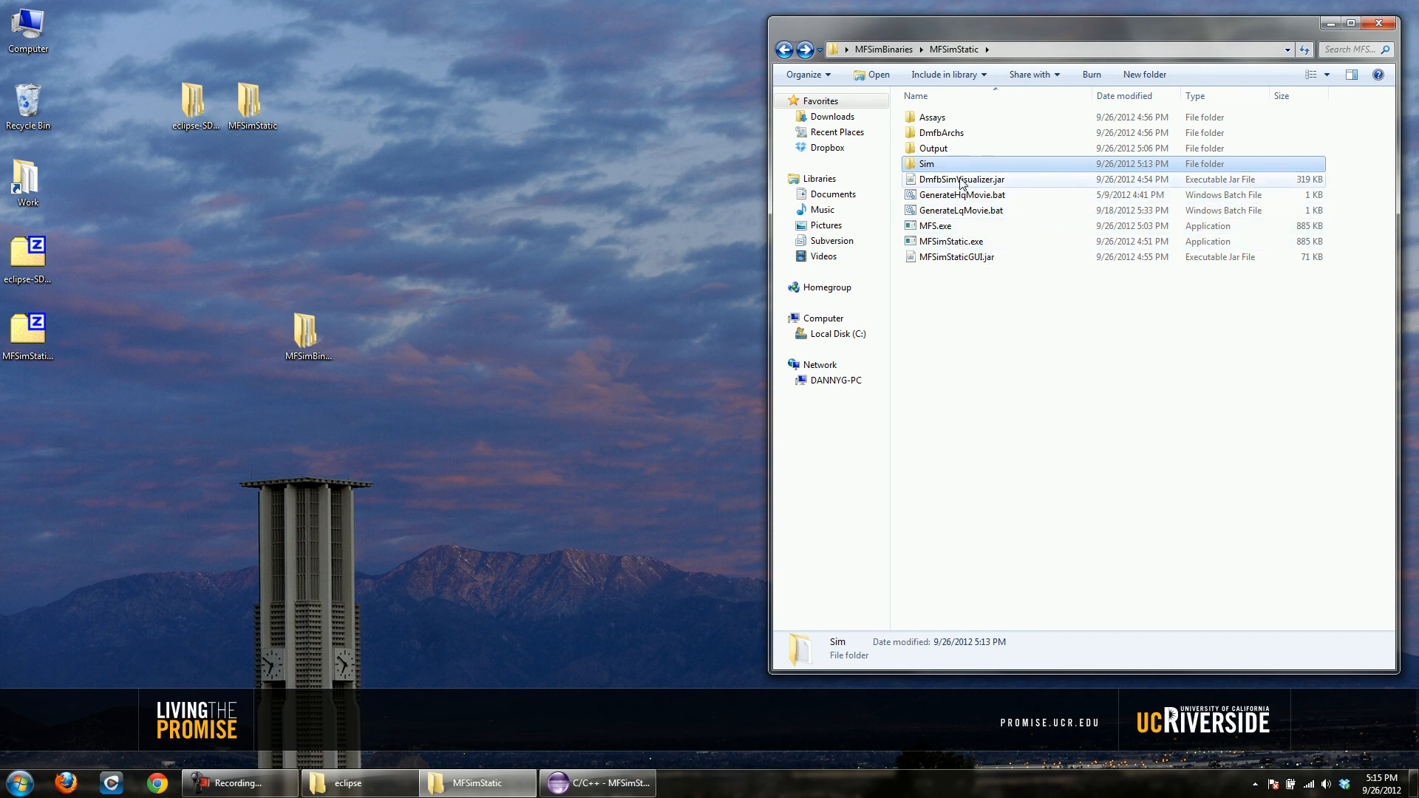
{"action": "left_click", "coordinate": [962, 182]}
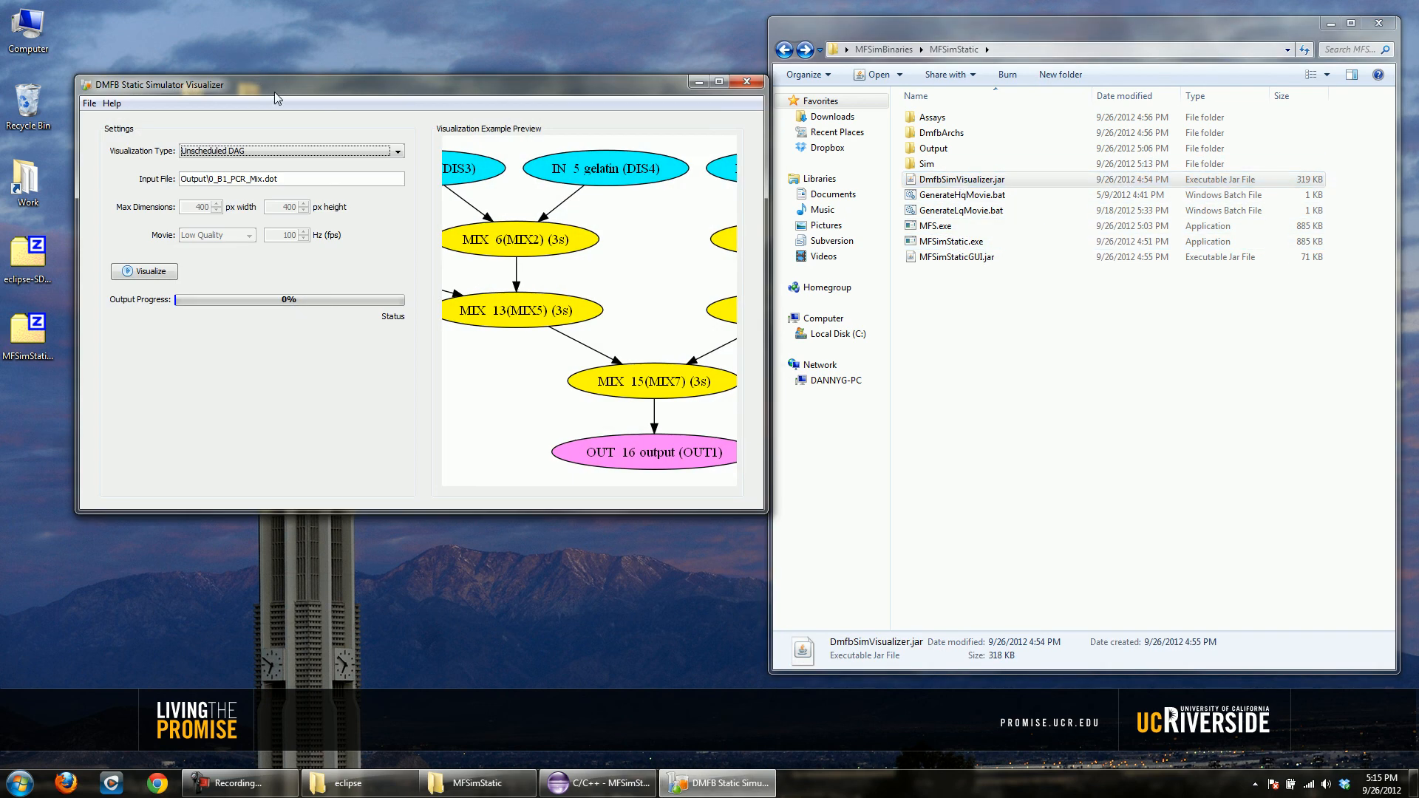
{"action": "left_click_drag", "start_coordinate": [275, 92], "coordinate": [277, 68]}
- Change the visualization type to Compact Routes and visualize Output/4_COMPACT_ROUTE_to_SIM.txt
{"action": "left_click", "coordinate": [273, 131]}
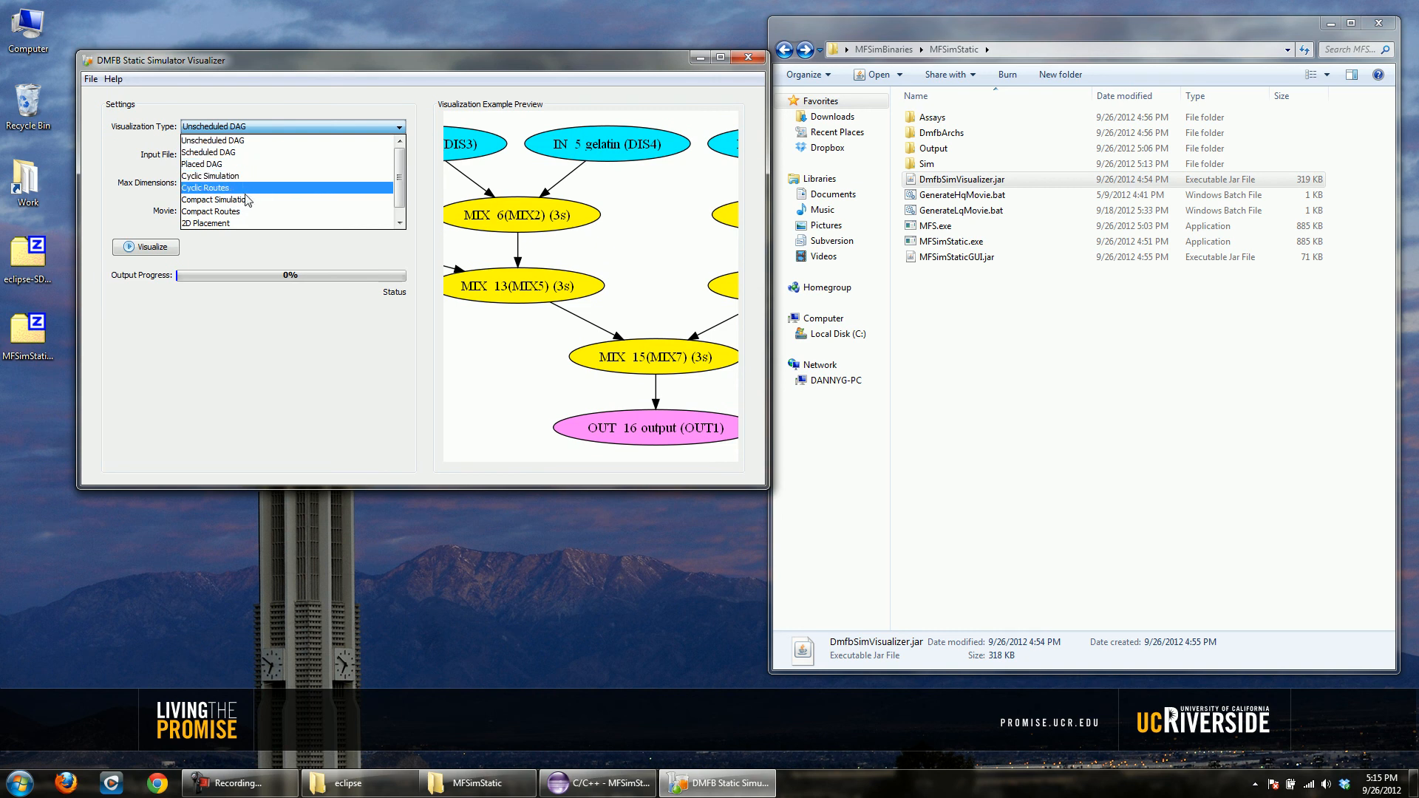
{"action": "scroll", "coordinate": [251, 195], "scroll_direction": "down", "scroll_amount": 1}
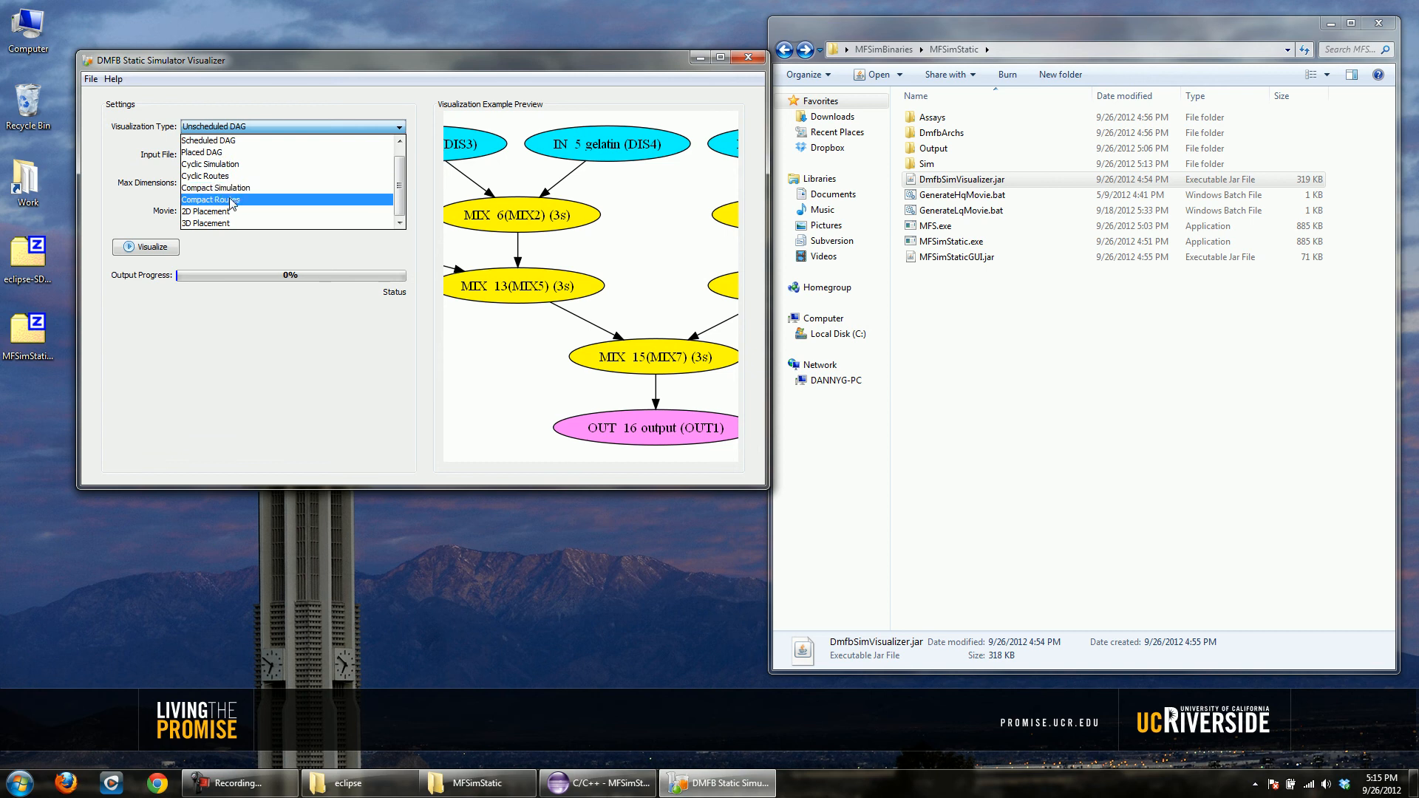
{"action": "left_click", "coordinate": [232, 199]}
{"action": "left_click", "coordinate": [157, 253]}
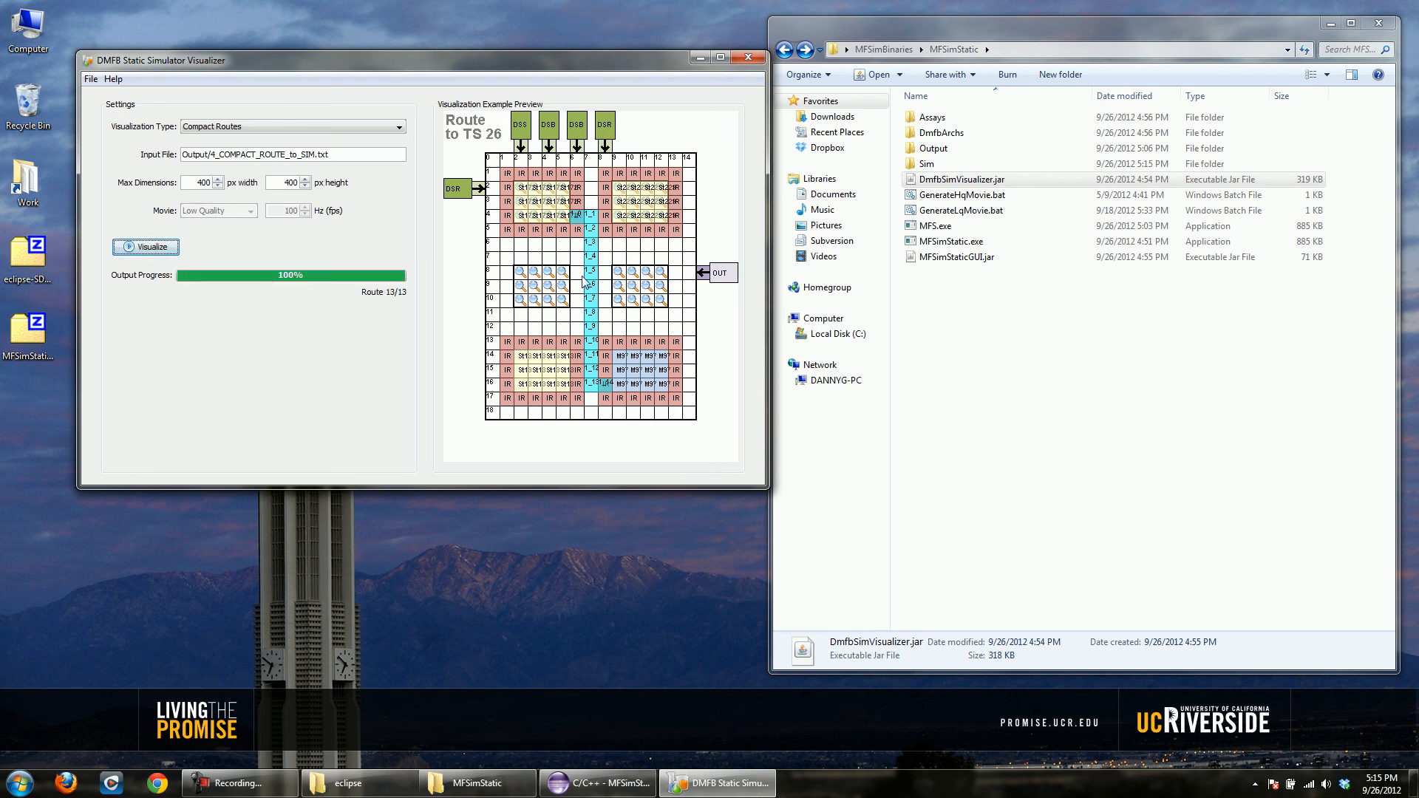
- Open 1_2_Drop1.png from the Sim folder, step through the route images to 1_2_Drop8.png, and close the image viewer
{"action": "double_click", "coordinate": [946, 163]}
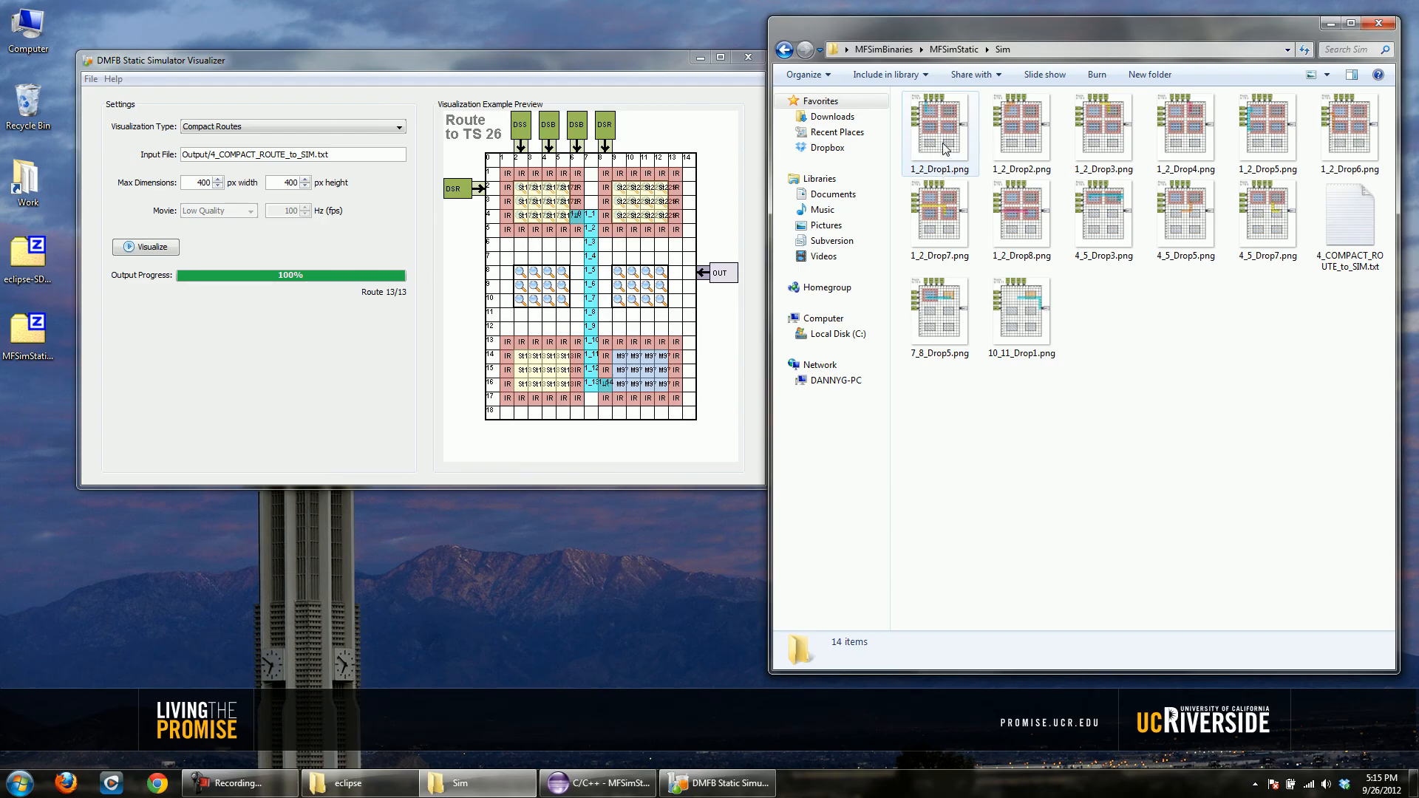
{"action": "double_click", "coordinate": [946, 148]}
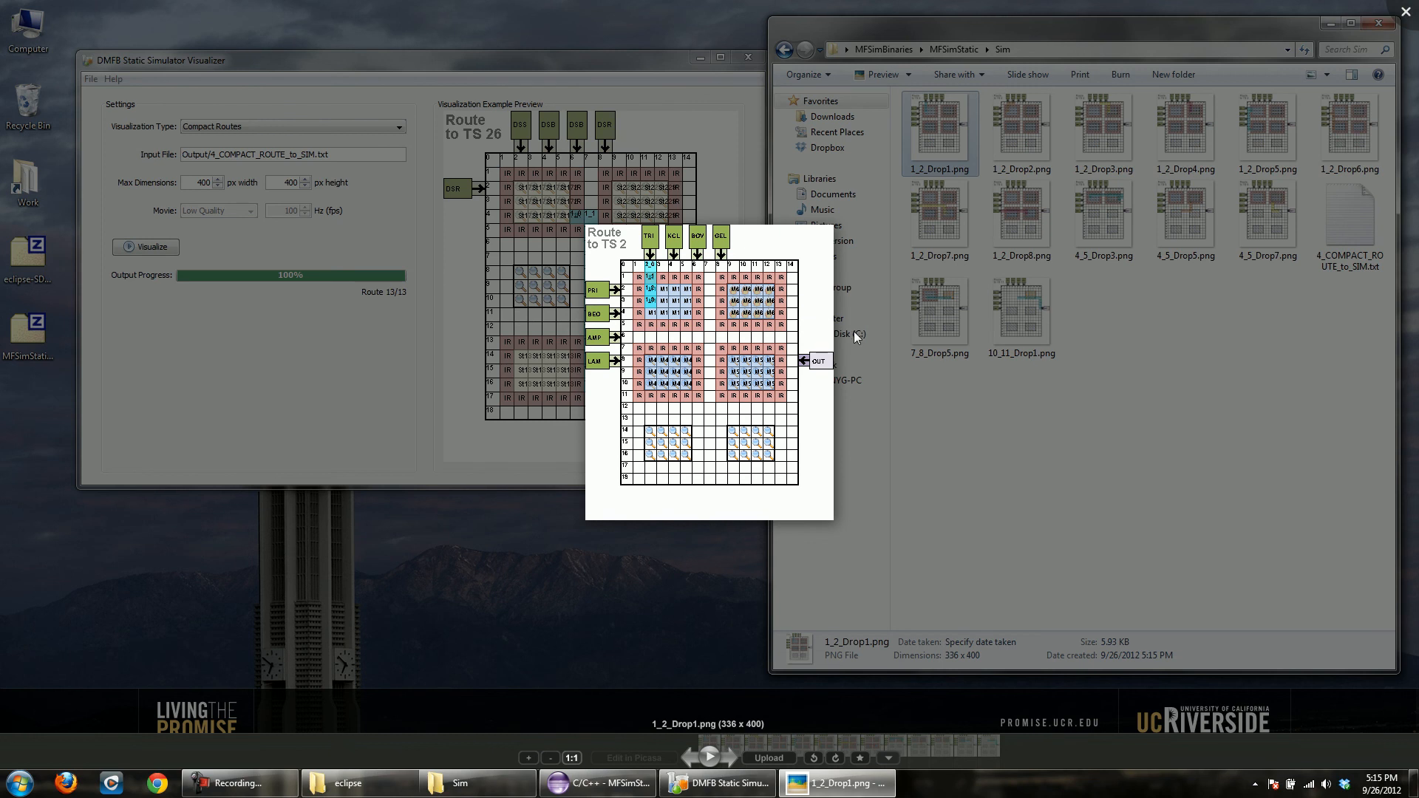
{"action": "key", "text": "Right"}
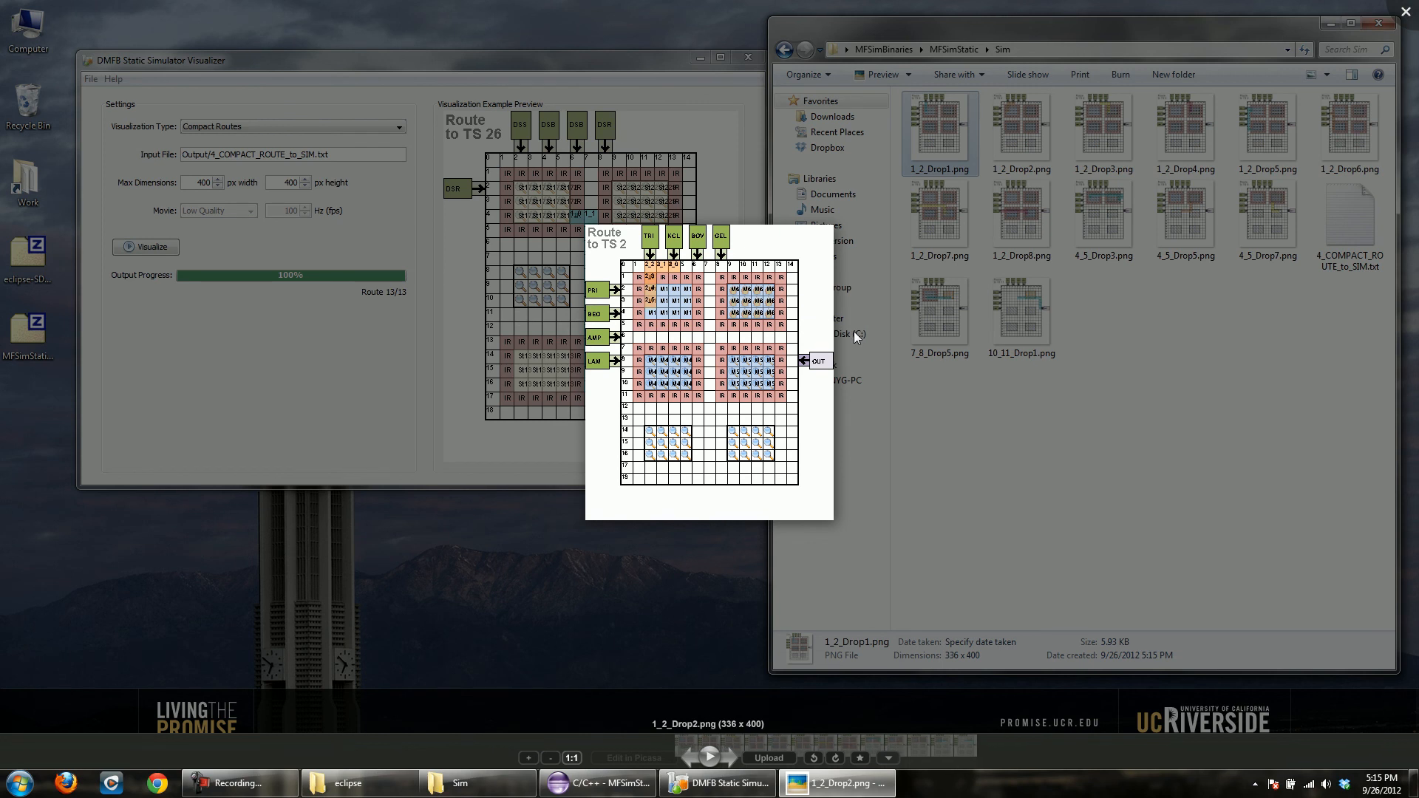
{"action": "key", "text": "Right"}
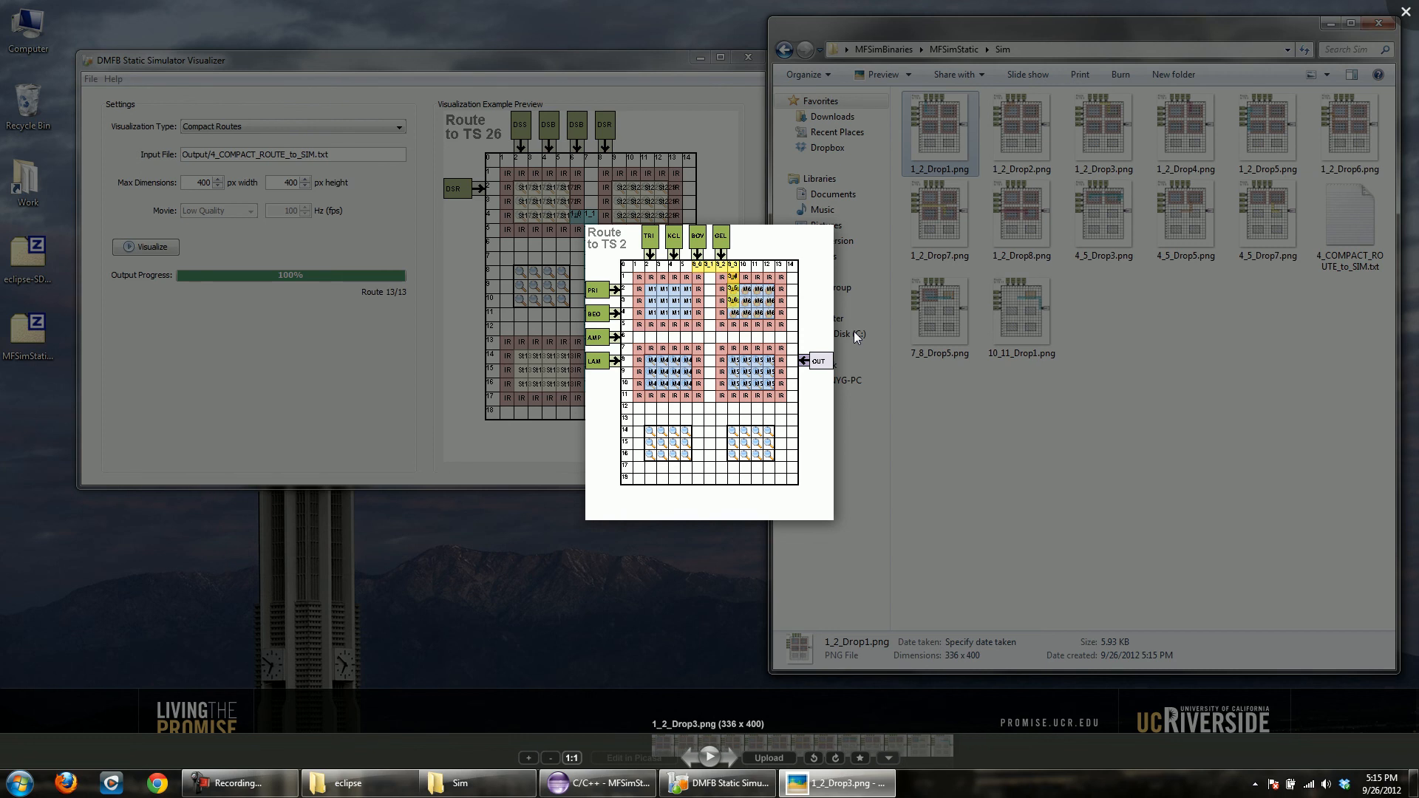
{"action": "key", "text": "Right"}
{"action": "key", "text": "Right"}
{"action": "key", "text": "Right"}
{"action": "key", "text": "Right"}
{"action": "key", "text": "Right"}
{"action": "key", "text": "Right"}
{"action": "key", "text": "Right"}
{"action": "key", "text": "Right"}
{"action": "key", "text": "Right"}
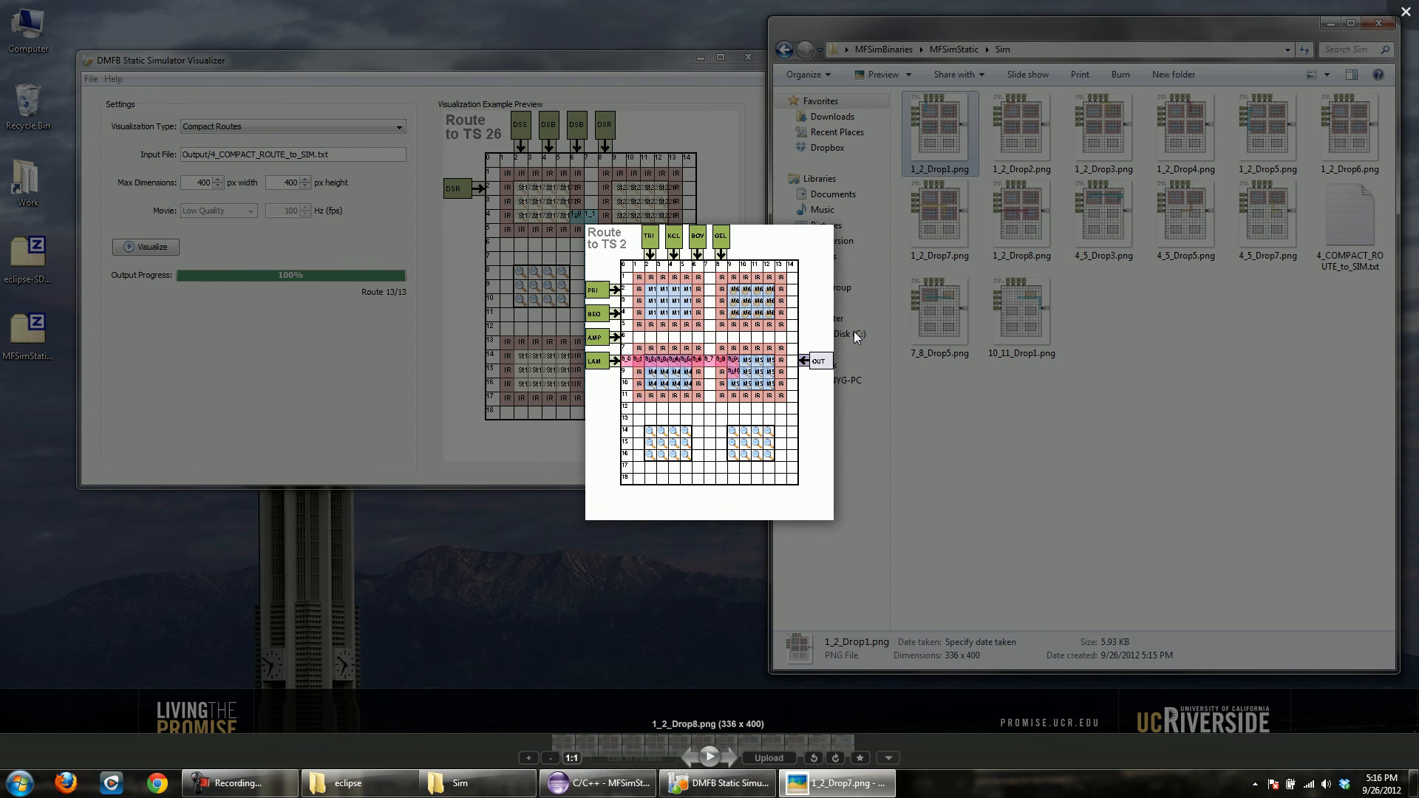
{"action": "key", "text": "Escape"}
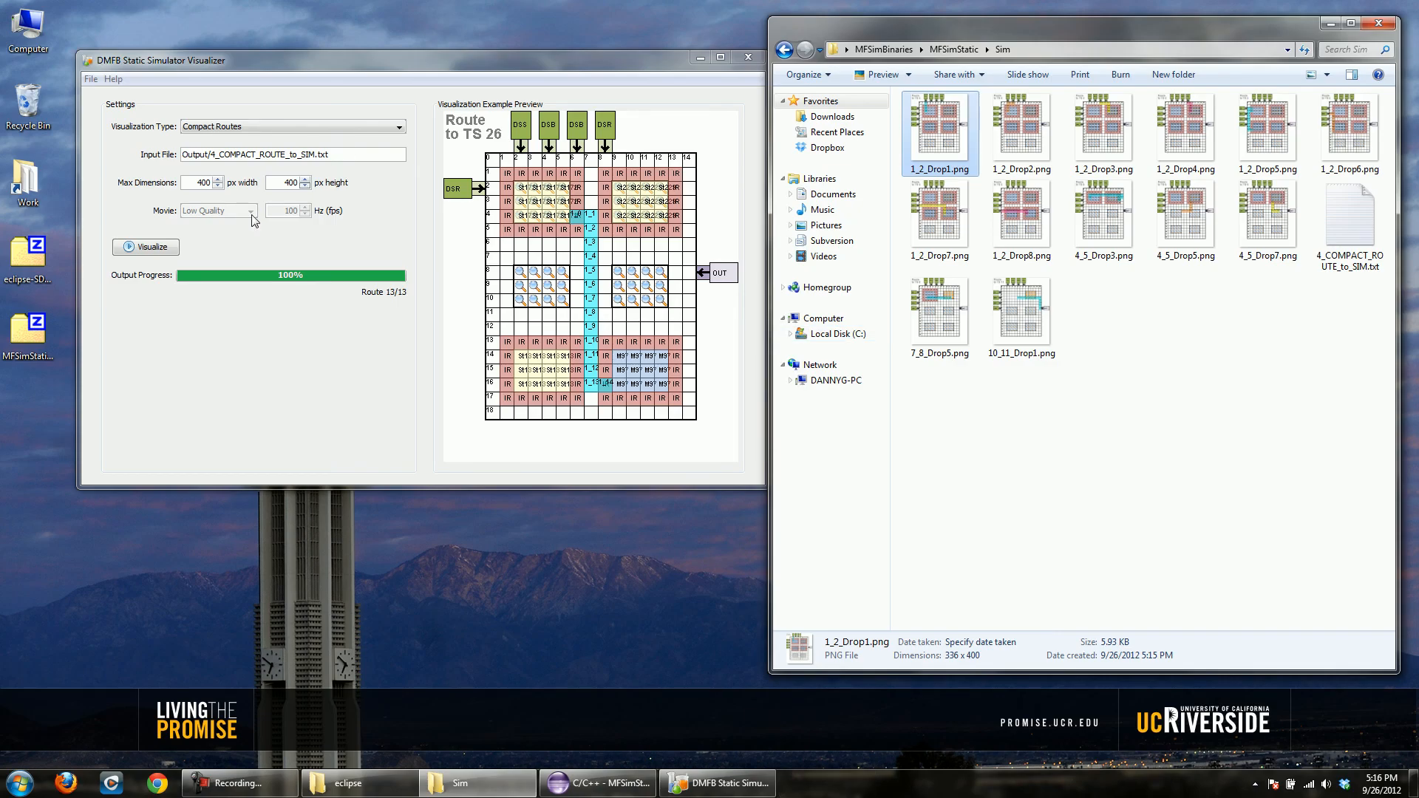
- Set the maximum dimensions to 800 by 800 px and visualize Output/4_COMPACT_ROUTE_to_SIM.txt as a Compact Simulation
{"action": "double_click", "coordinate": [198, 184]}
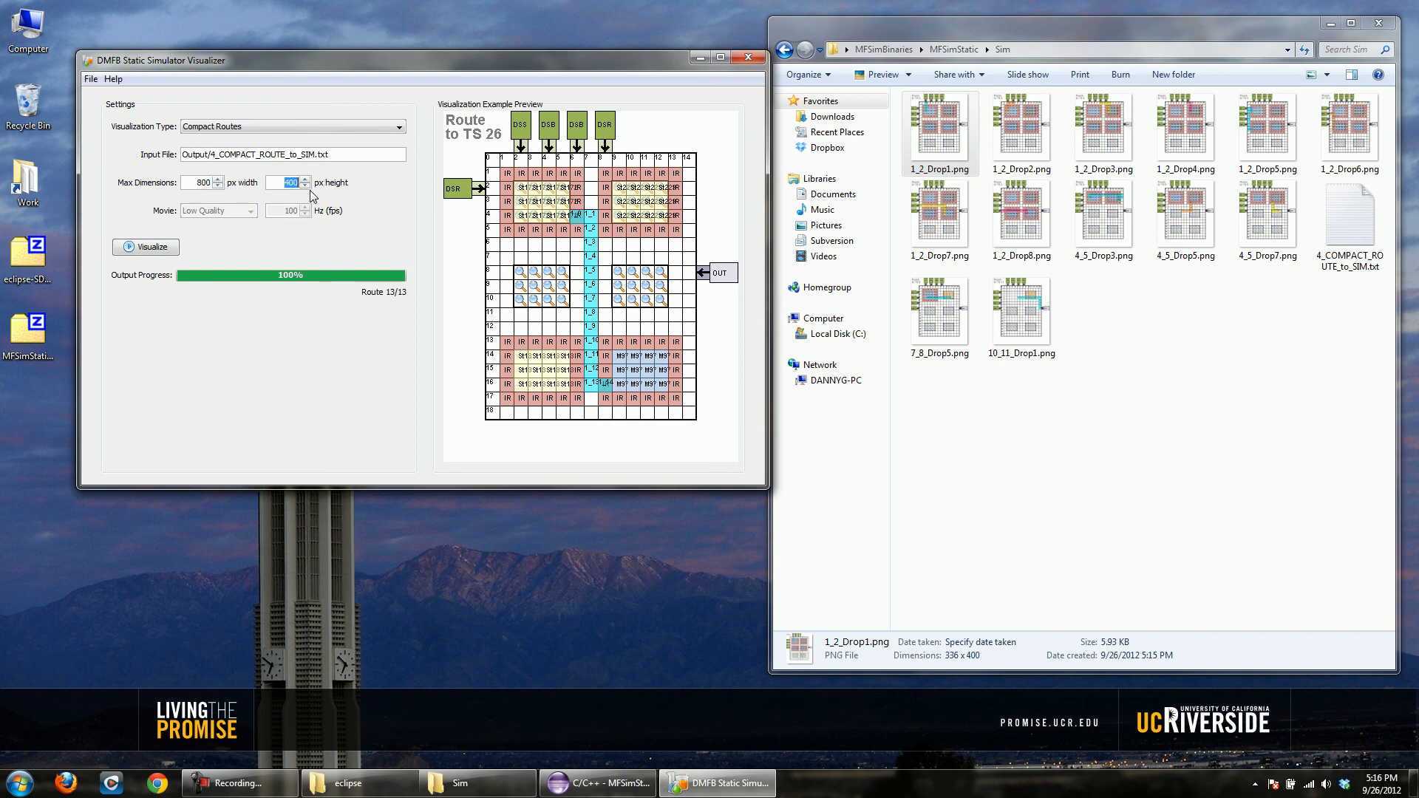
{"action": "left_click", "coordinate": [266, 133]}
{"action": "left_click", "coordinate": [243, 190]}
{"action": "left_click", "coordinate": [164, 253]}
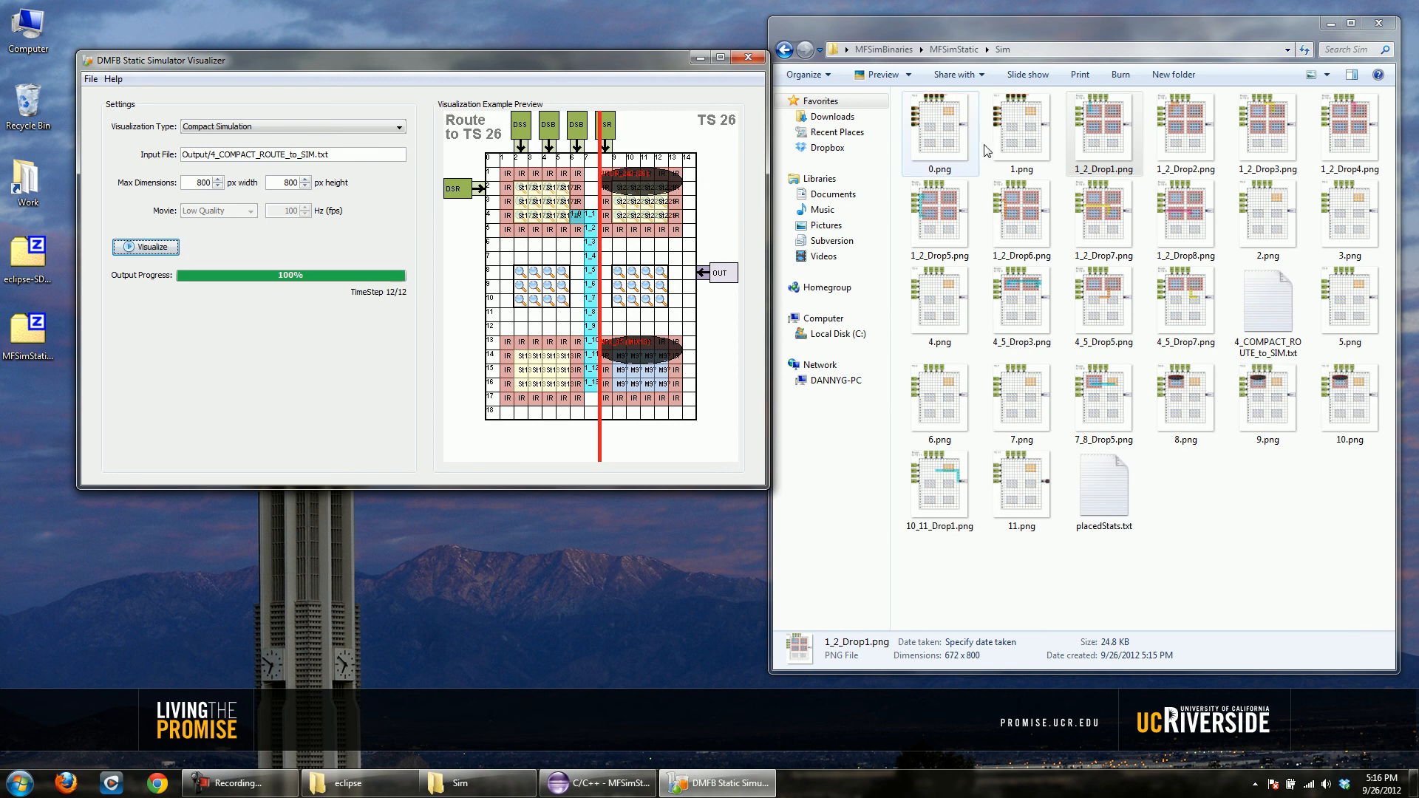
- Open 0.png, step through the compact simulation images to 4_5_Drop5.png, and close the image viewer
{"action": "left_click", "coordinate": [951, 129]}
{"action": "double_click", "coordinate": [951, 128]}
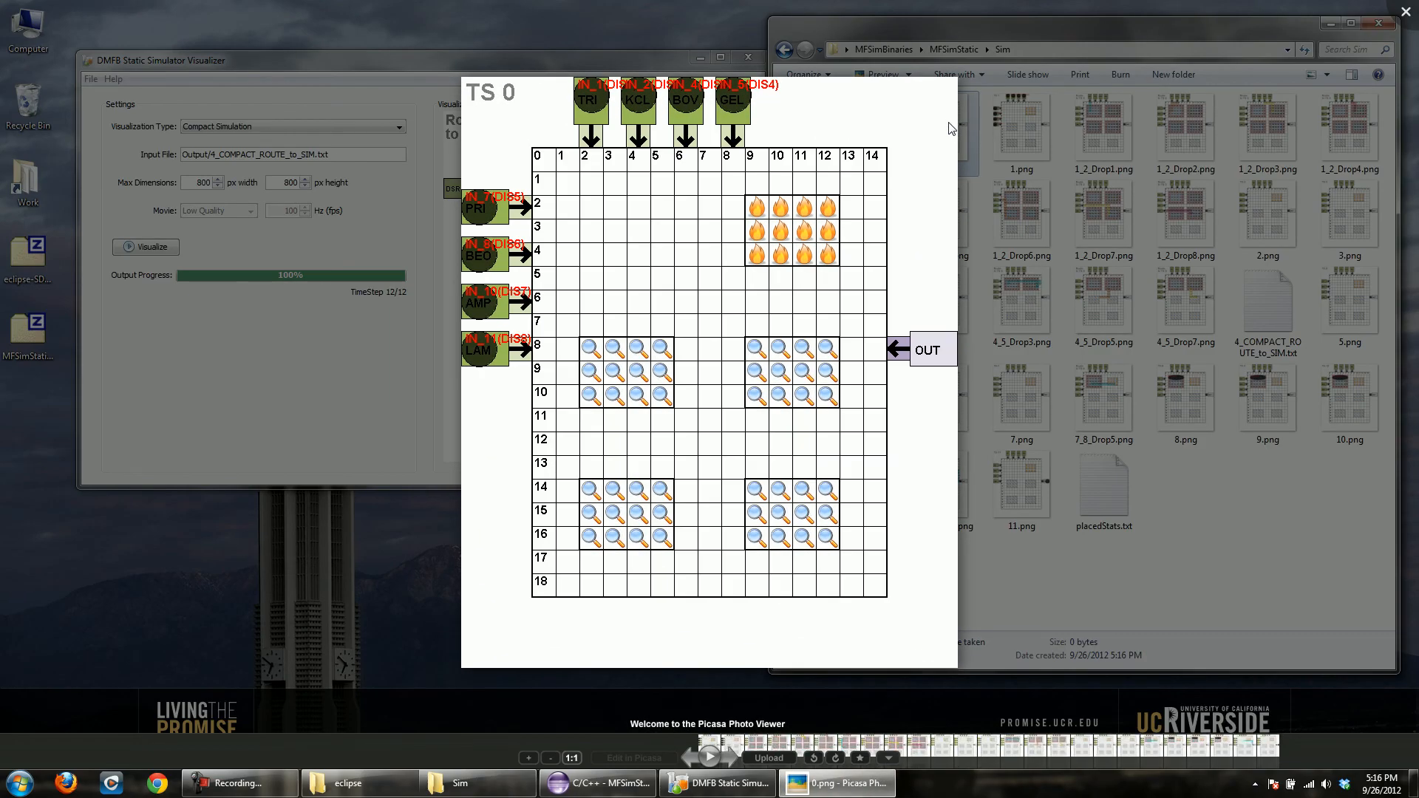
{"action": "key", "text": "Right"}
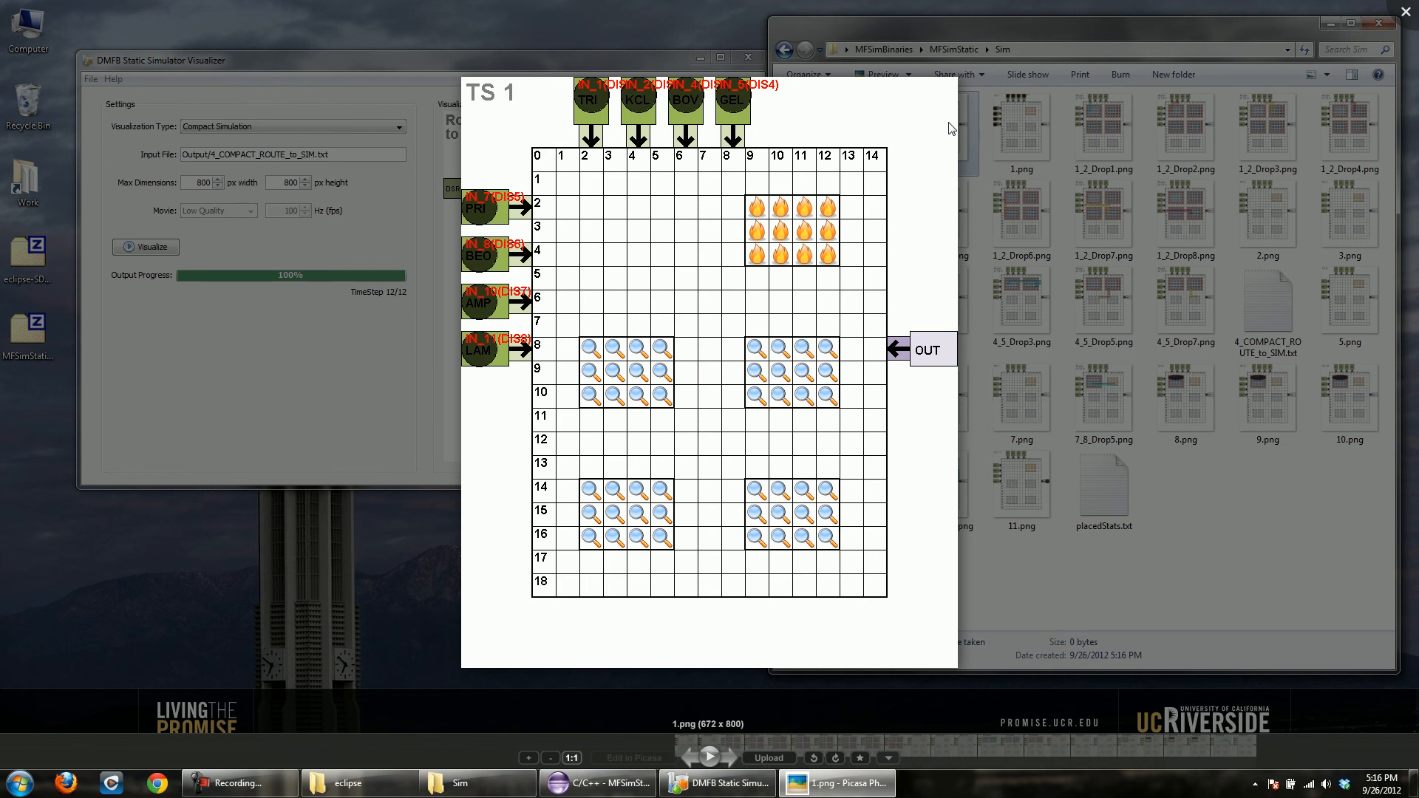
{"action": "key", "text": "Right"}
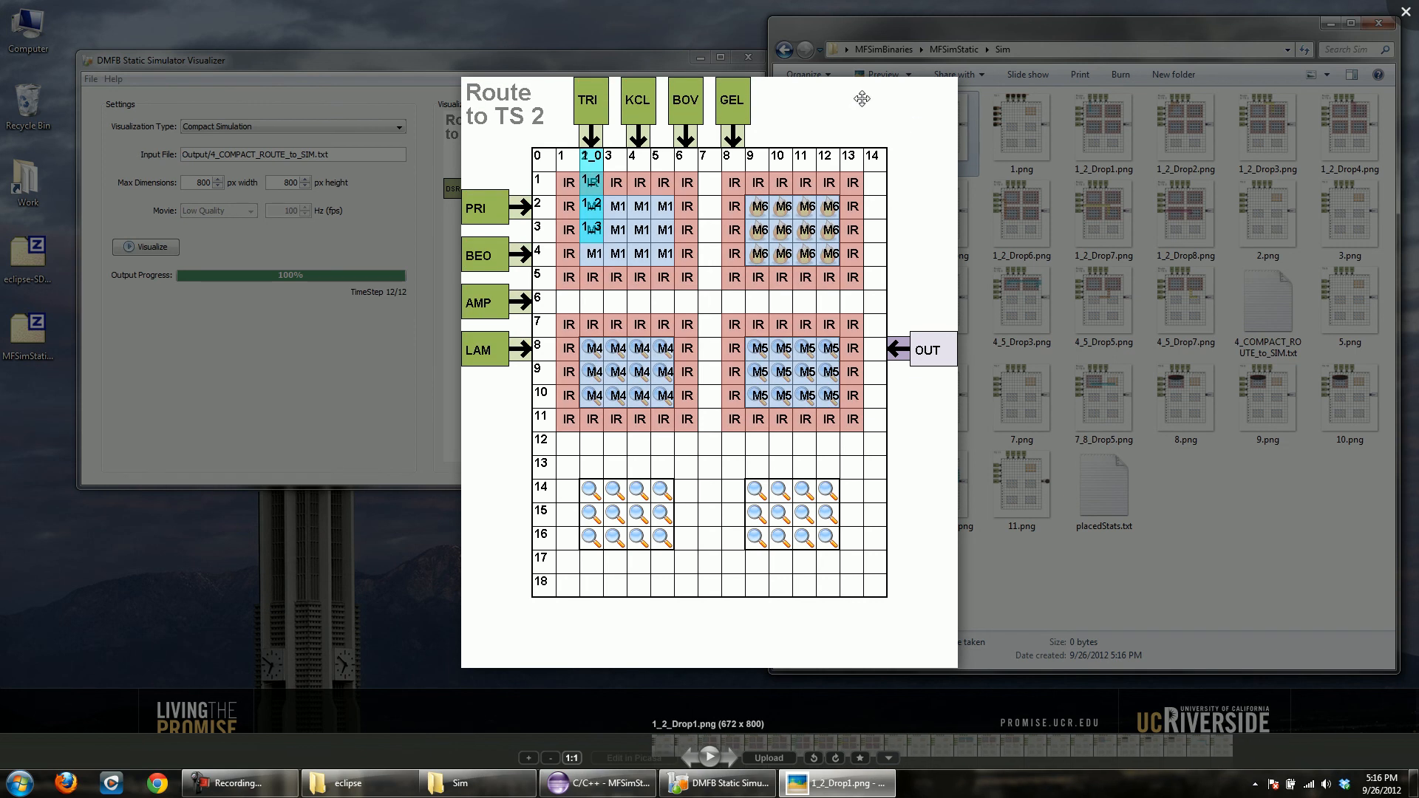
{"action": "key", "text": "Right"}
{"action": "key", "text": "Right"}
{"action": "key", "text": "Right"}
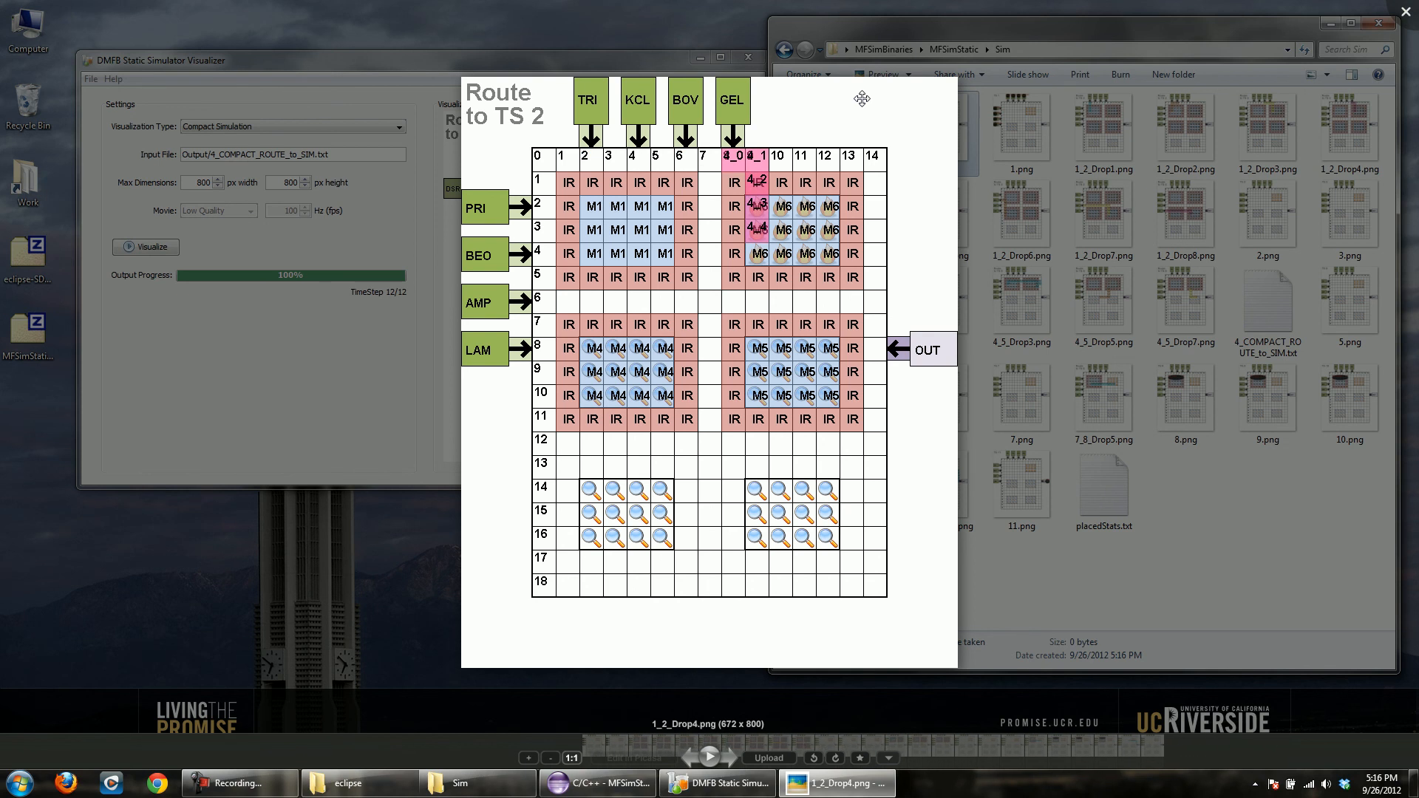
{"action": "key", "text": "Right"}
{"action": "key", "text": "Right"}
{"action": "key", "text": "Right"}
{"action": "key", "text": "Right"}
{"action": "key", "text": "Right"}
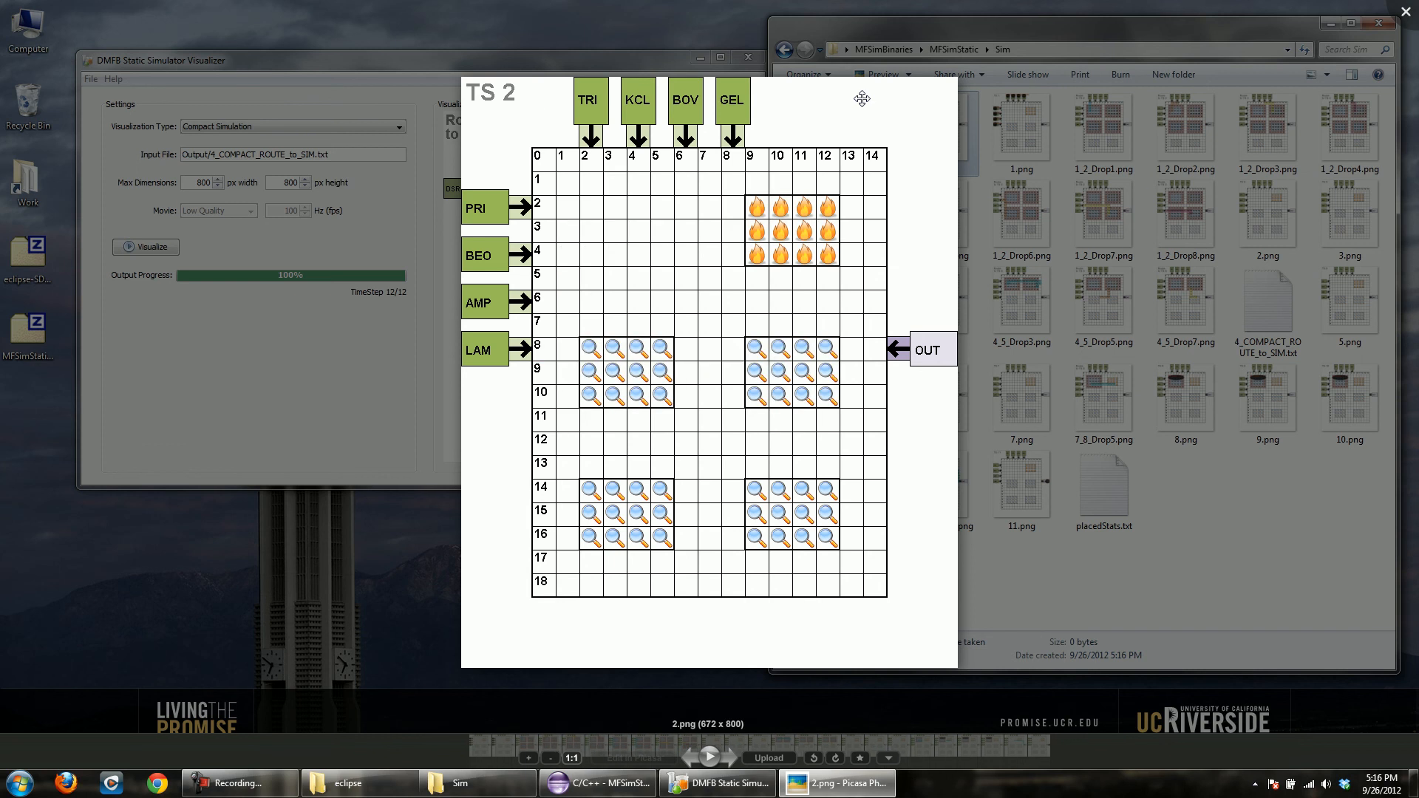
{"action": "key", "text": "Right"}
{"action": "key", "text": "Right"}
{"action": "key", "text": "Right"}
{"action": "key", "text": "Right"}
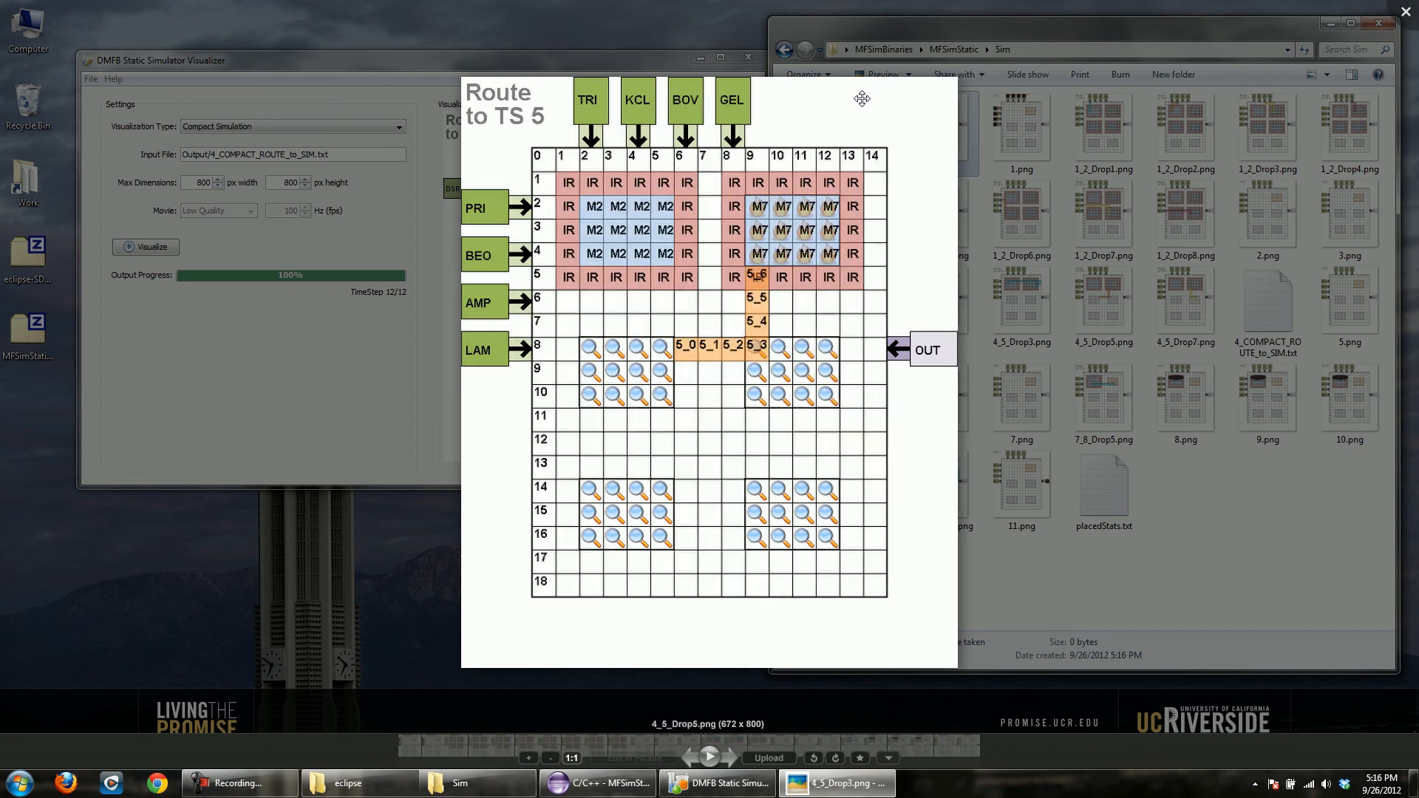
{"action": "key", "text": "Escape"}
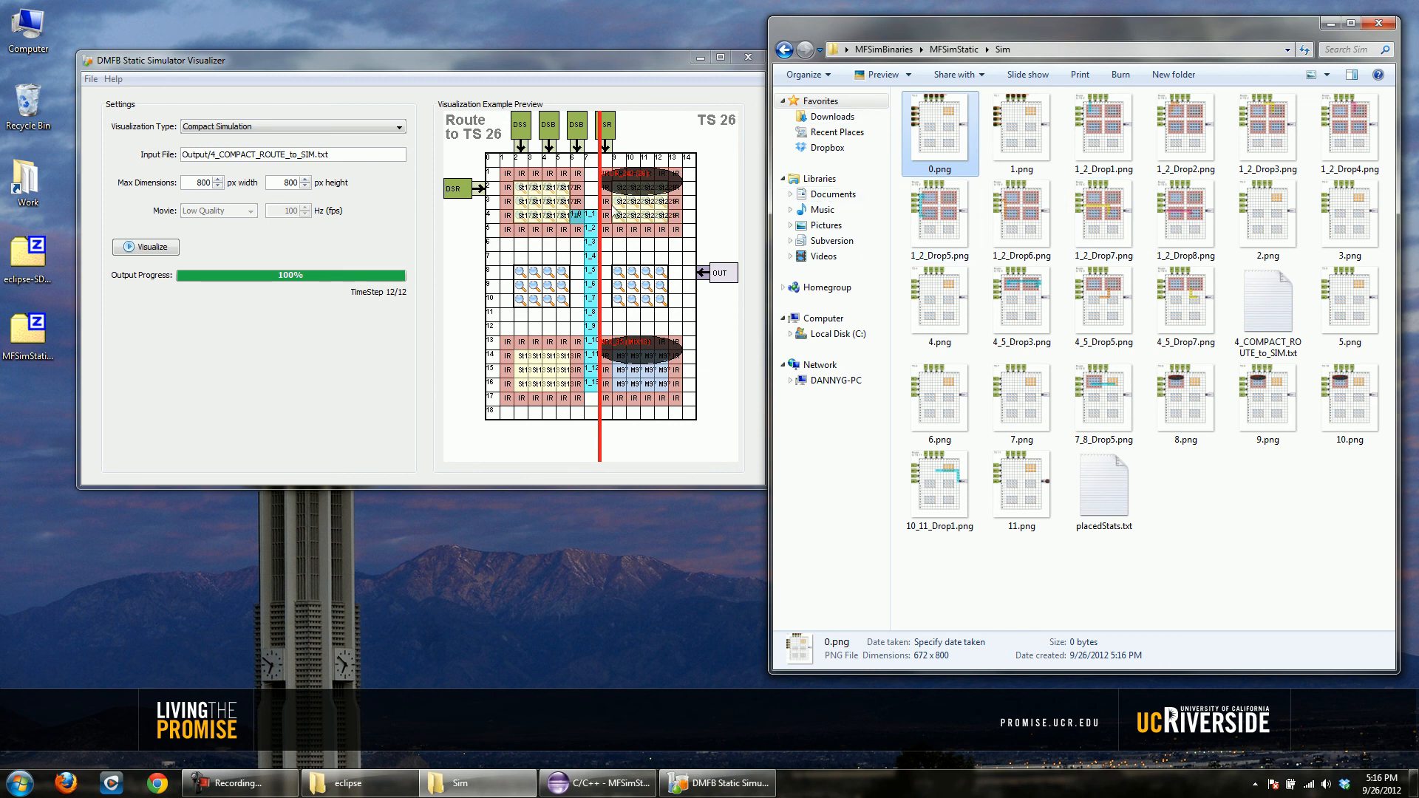
- Change the visualization type to Cyclic Simulation and visualize Output/4_ROUTE_to_SIM.txt
{"action": "left_click", "coordinate": [271, 78]}
{"action": "left_click", "coordinate": [233, 131]}
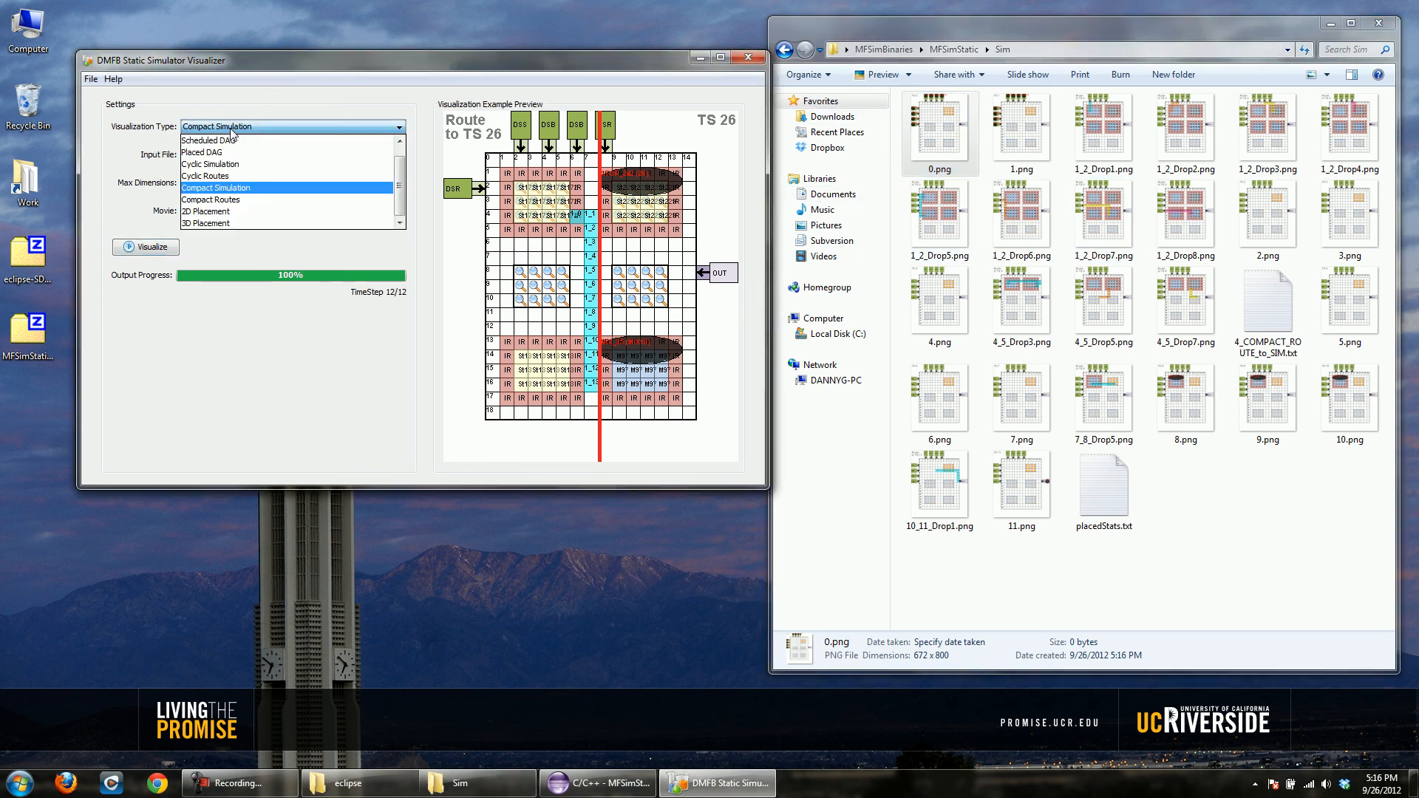
{"action": "left_click", "coordinate": [235, 169]}
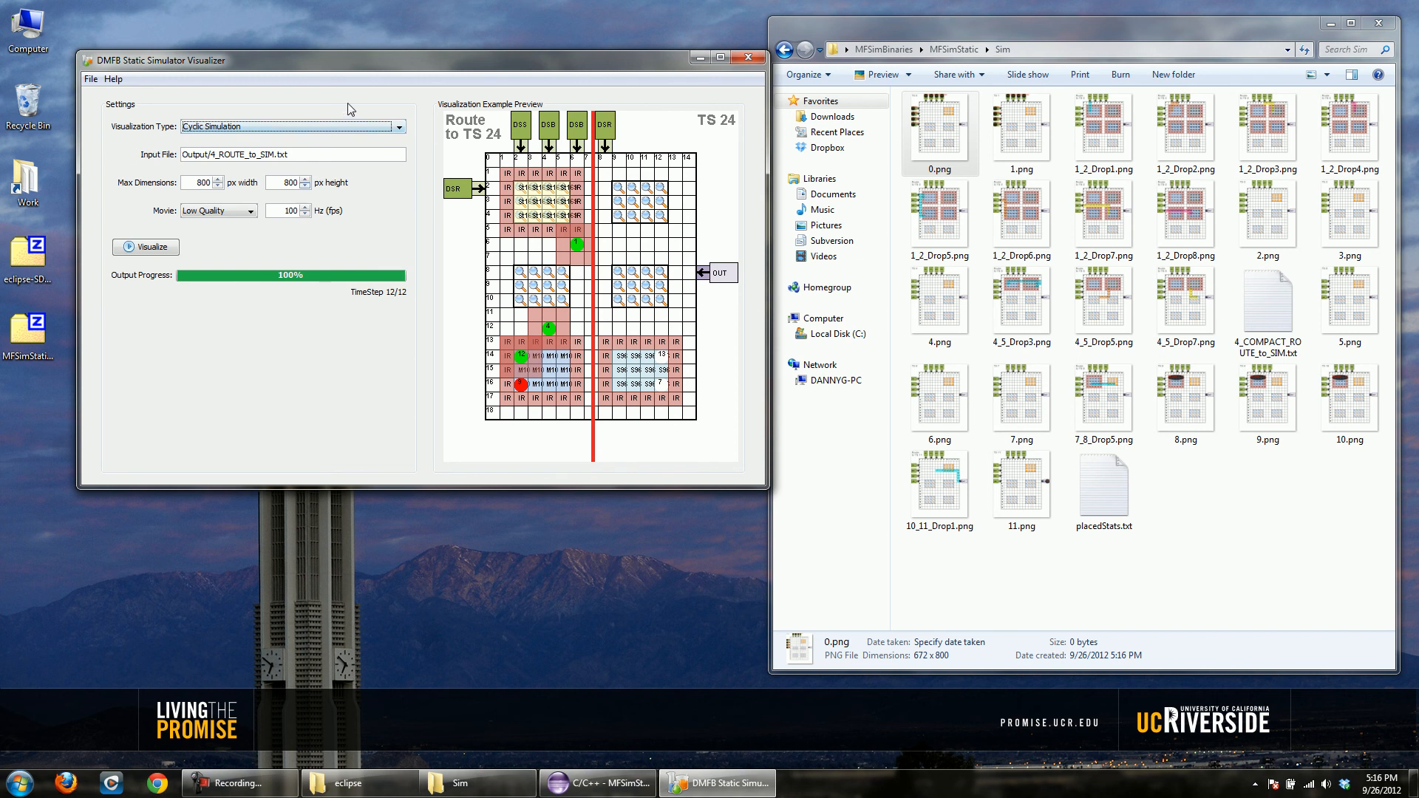
{"action": "left_click_drag", "start_coordinate": [427, 69], "coordinate": [410, 82]}
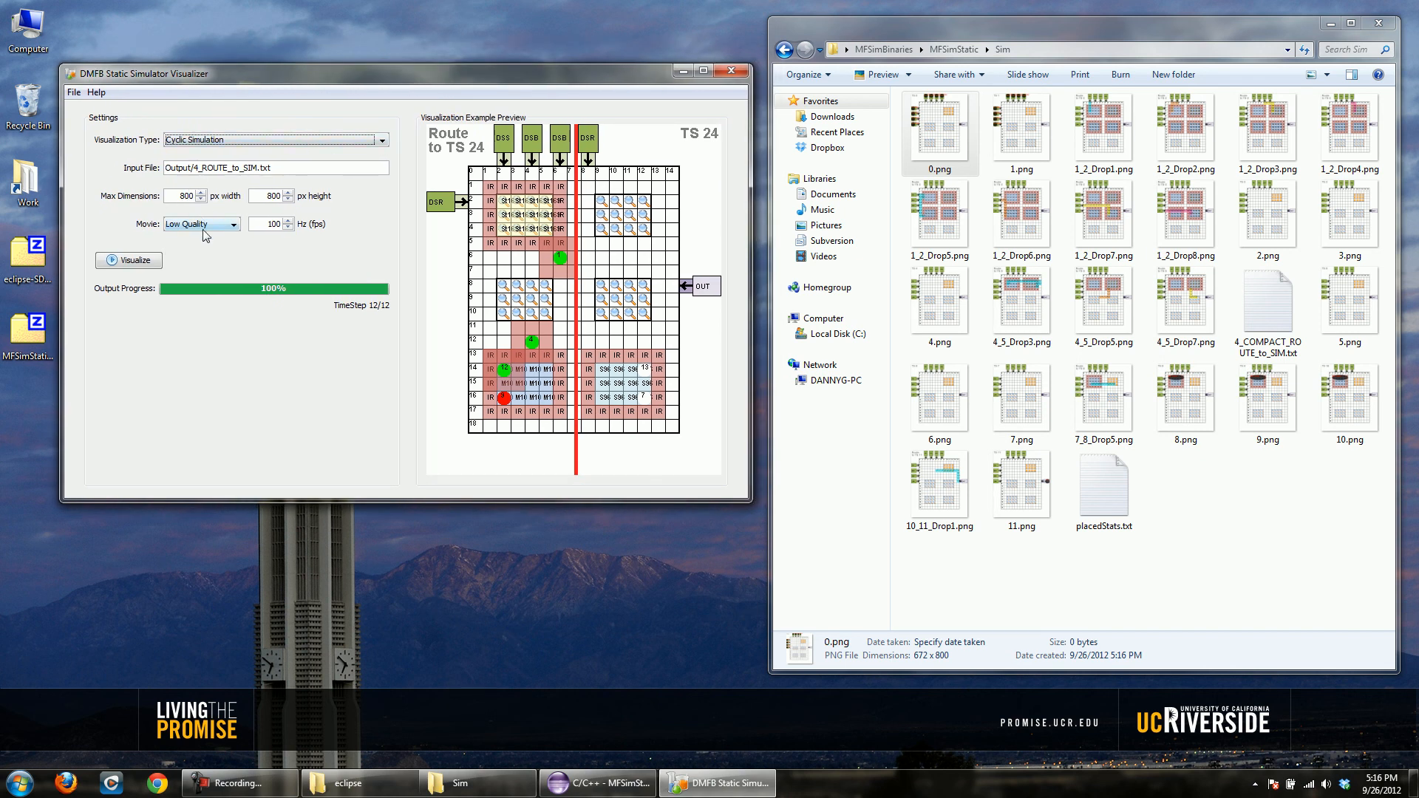
{"action": "left_click", "coordinate": [145, 261]}
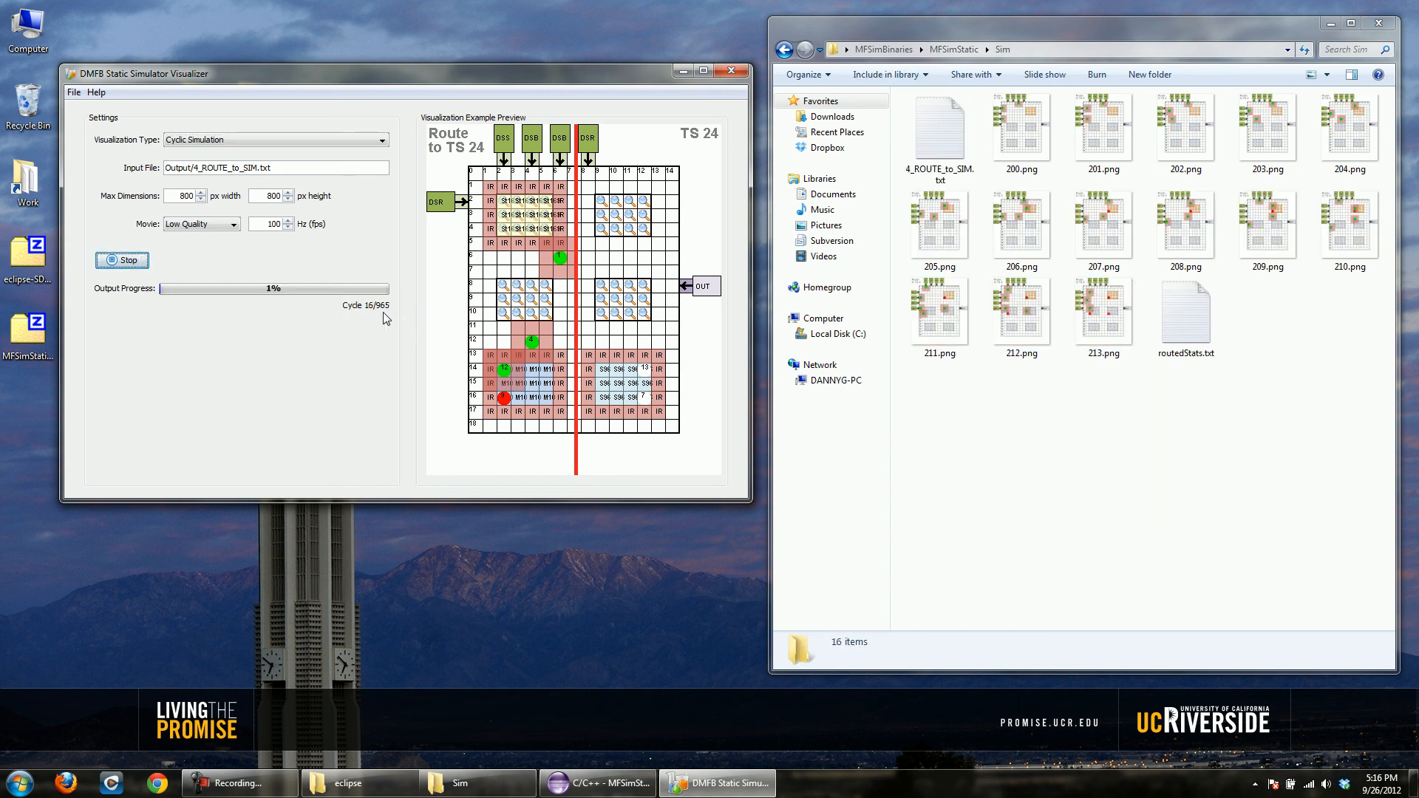
- Open 200.png, step through the cyclic simulation frames past 226.png, and close the image viewer
{"action": "double_click", "coordinate": [1026, 133]}
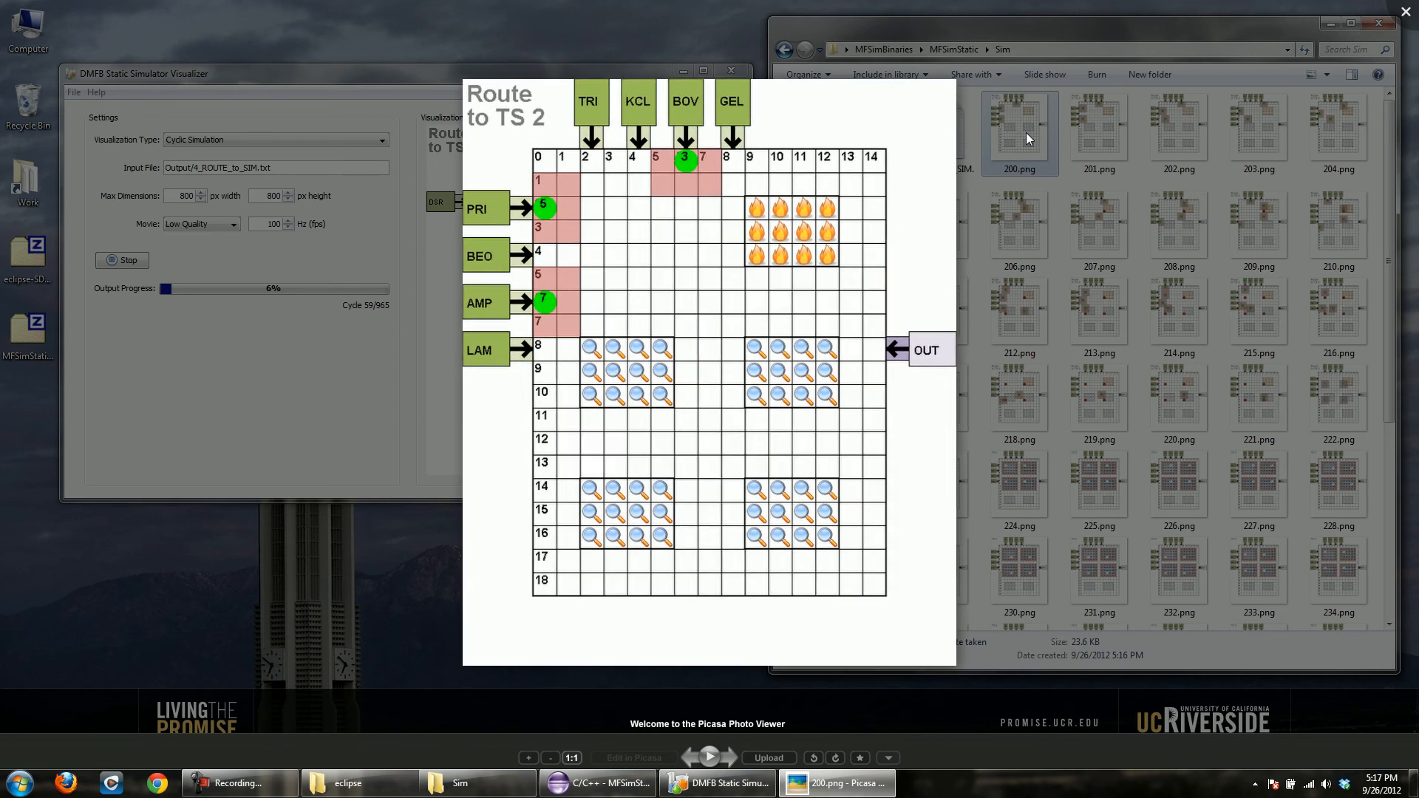
{"action": "key", "text": "Right"}
{"action": "key", "text": "Right"}
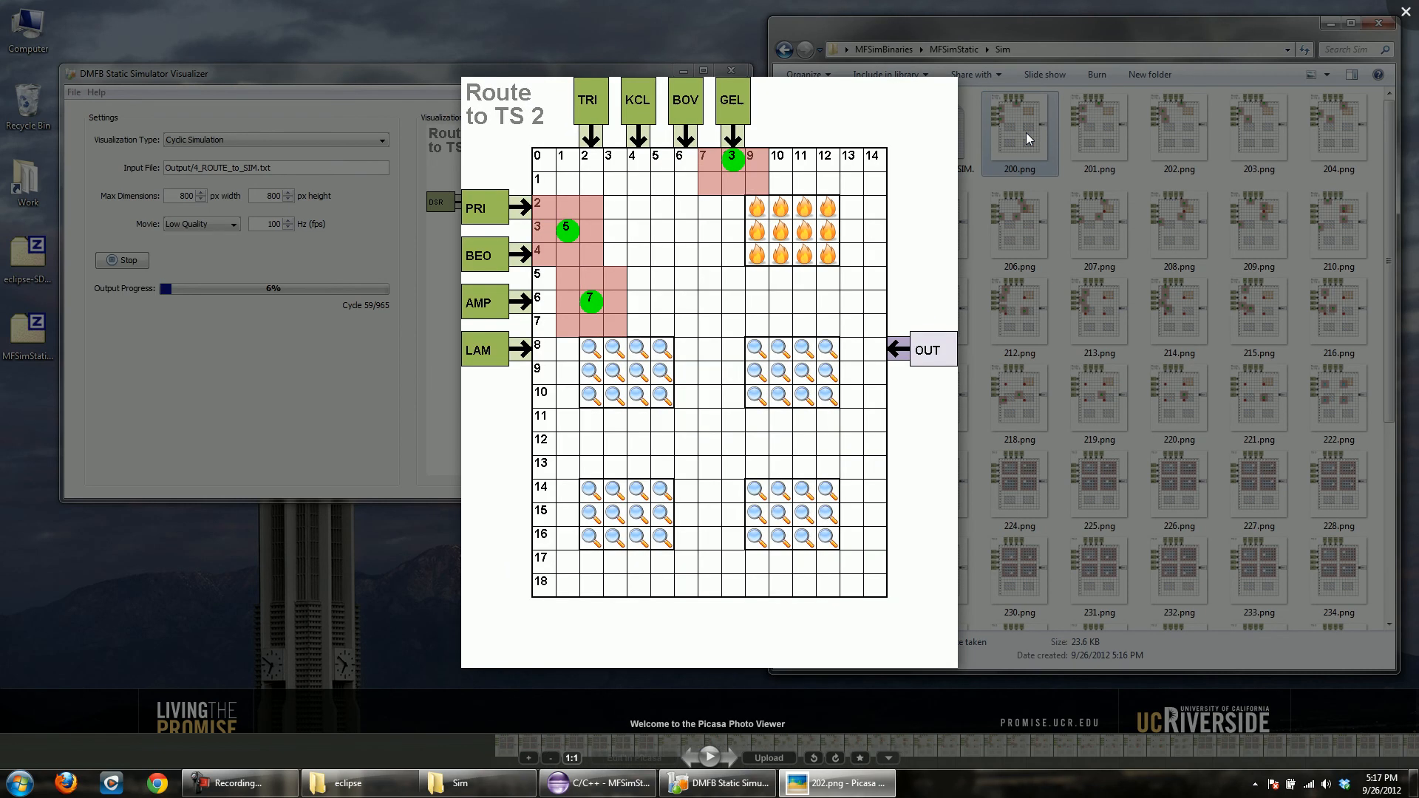
{"action": "key", "text": "Right"}
{"action": "key", "text": "Right"}
{"action": "key", "text": "Right"}
{"action": "key", "text": "Right"}
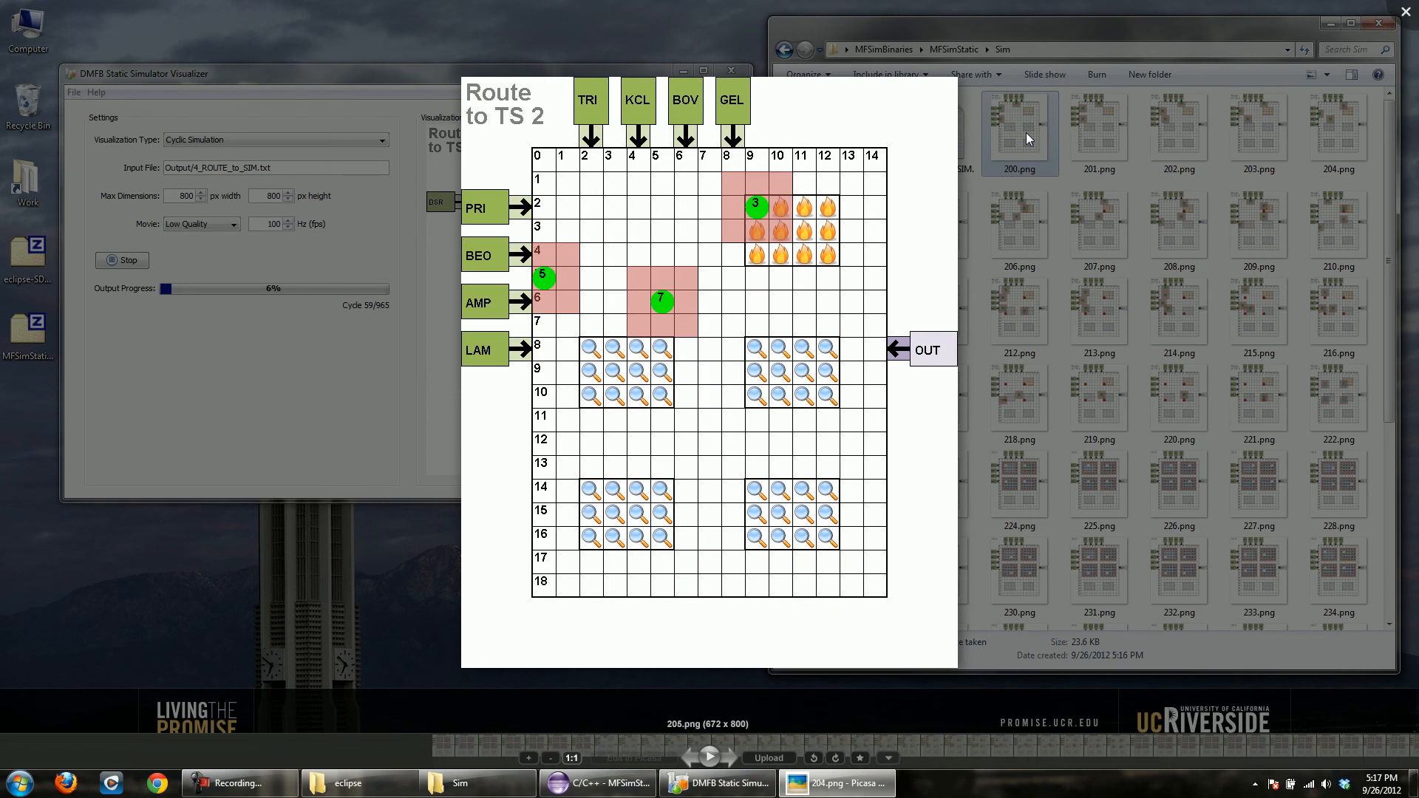
{"action": "key", "text": "Right"}
{"action": "key", "text": "Right"}
{"action": "key", "text": "Right"}
{"action": "key", "text": "Right"}
{"action": "key", "text": "Right"}
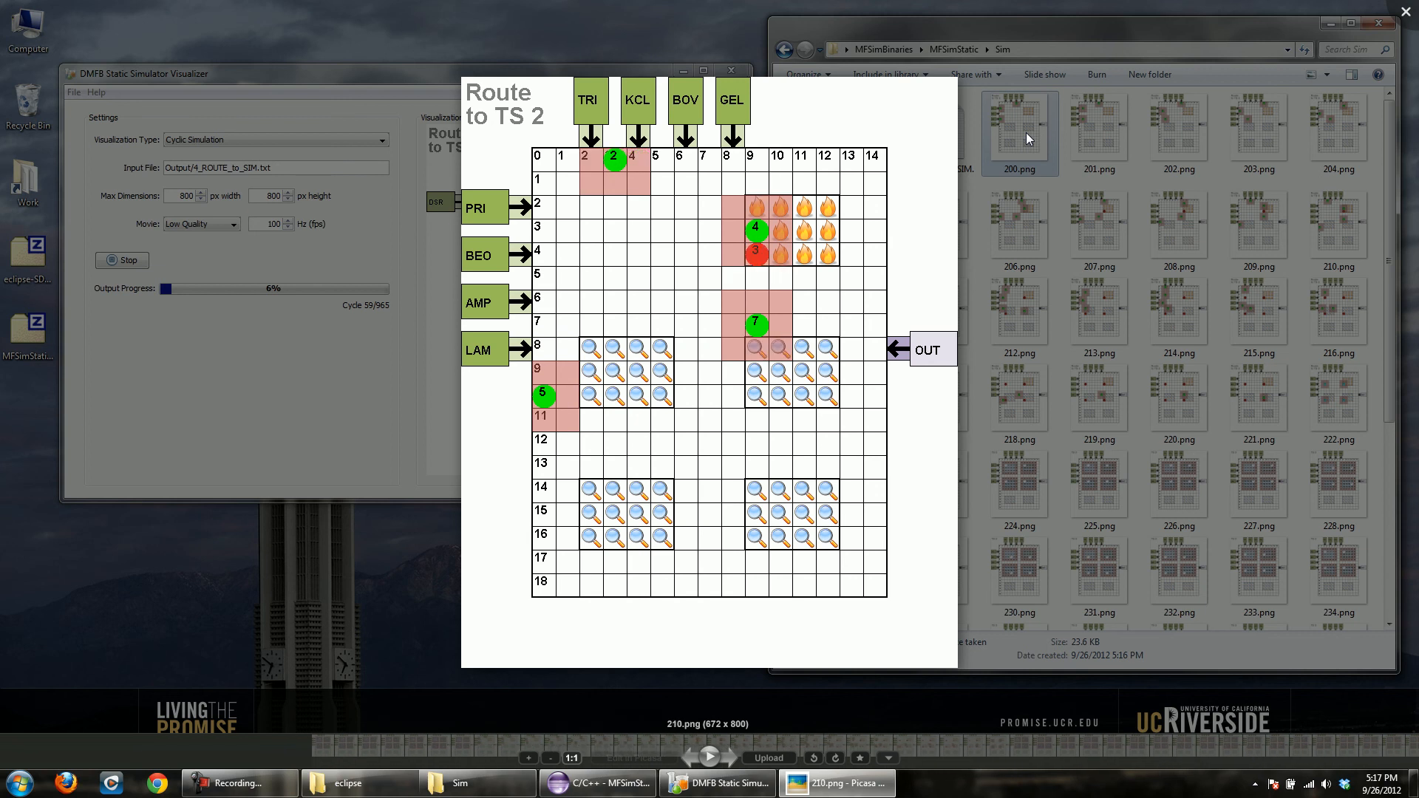
{"action": "key", "text": "Right"}
{"action": "key", "text": "Right"}
{"action": "key", "text": "Right"}
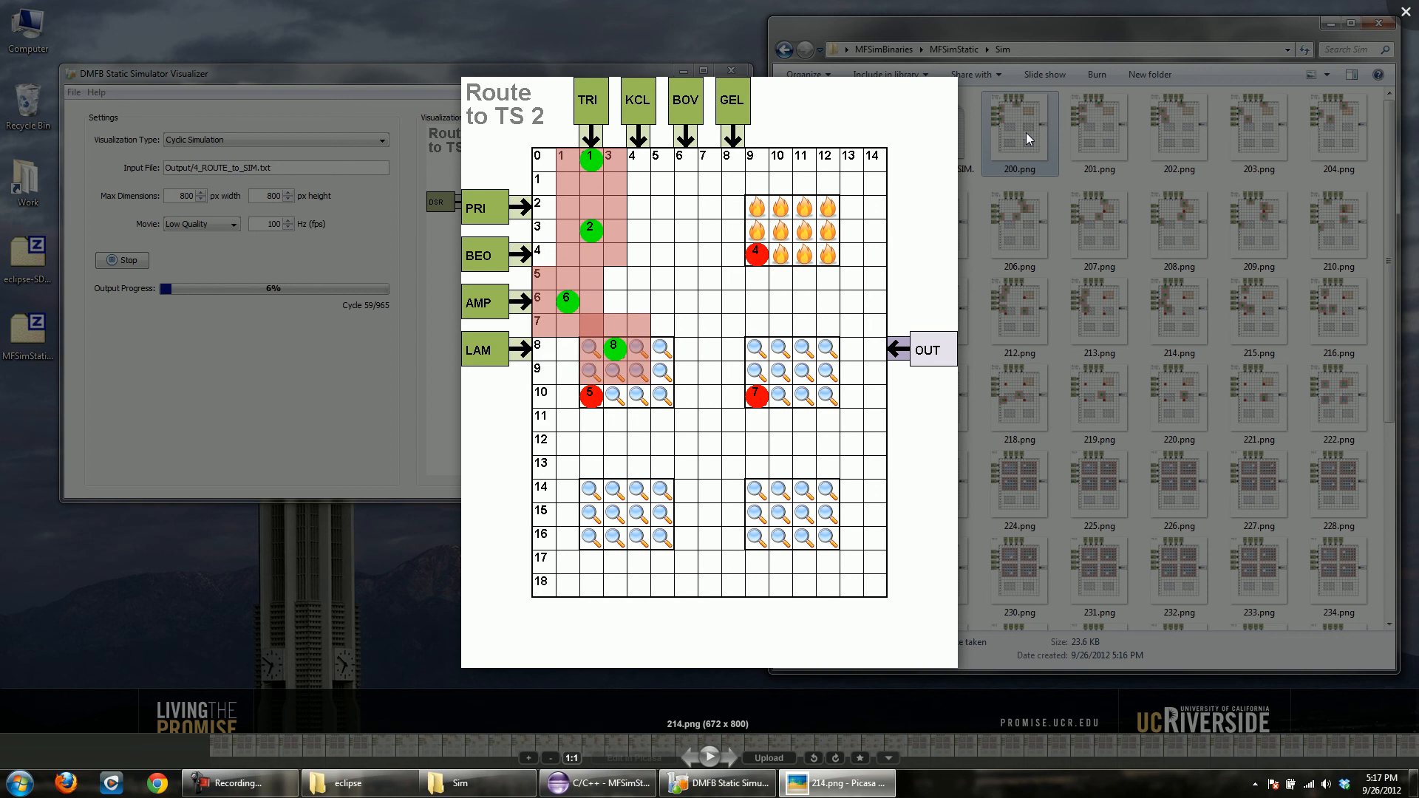
{"action": "key", "text": "Right"}
{"action": "key", "text": "Right"}
{"action": "key", "text": "Right"}
{"action": "key", "text": "Right"}
{"action": "key", "text": "Right"}
{"action": "key", "text": "Right"}
{"action": "key", "text": "Right"}
{"action": "key", "text": "Right"}
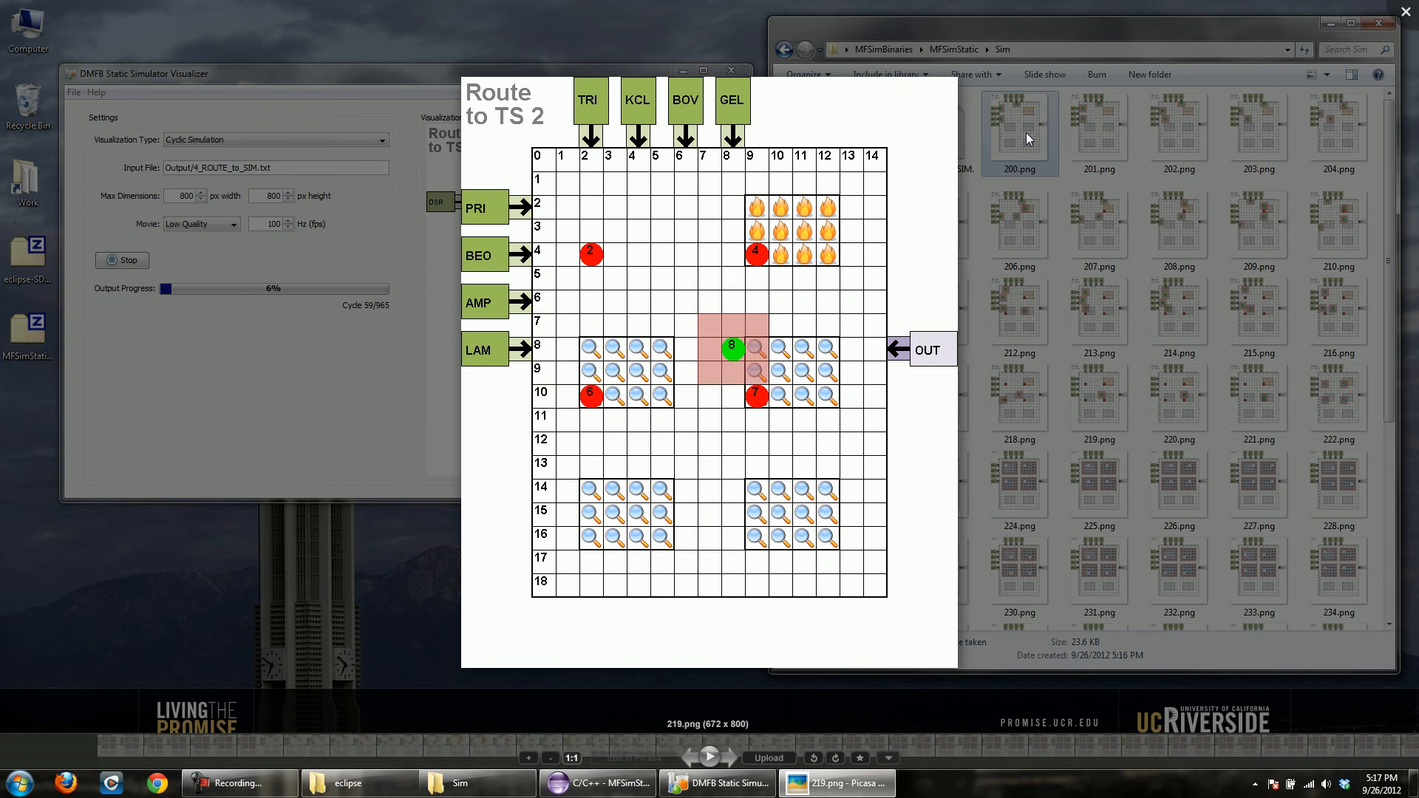
{"action": "key", "text": "Right"}
{"action": "key", "text": "Right"}
{"action": "key", "text": "Right"}
{"action": "key", "text": "Right"}
{"action": "key", "text": "Right"}
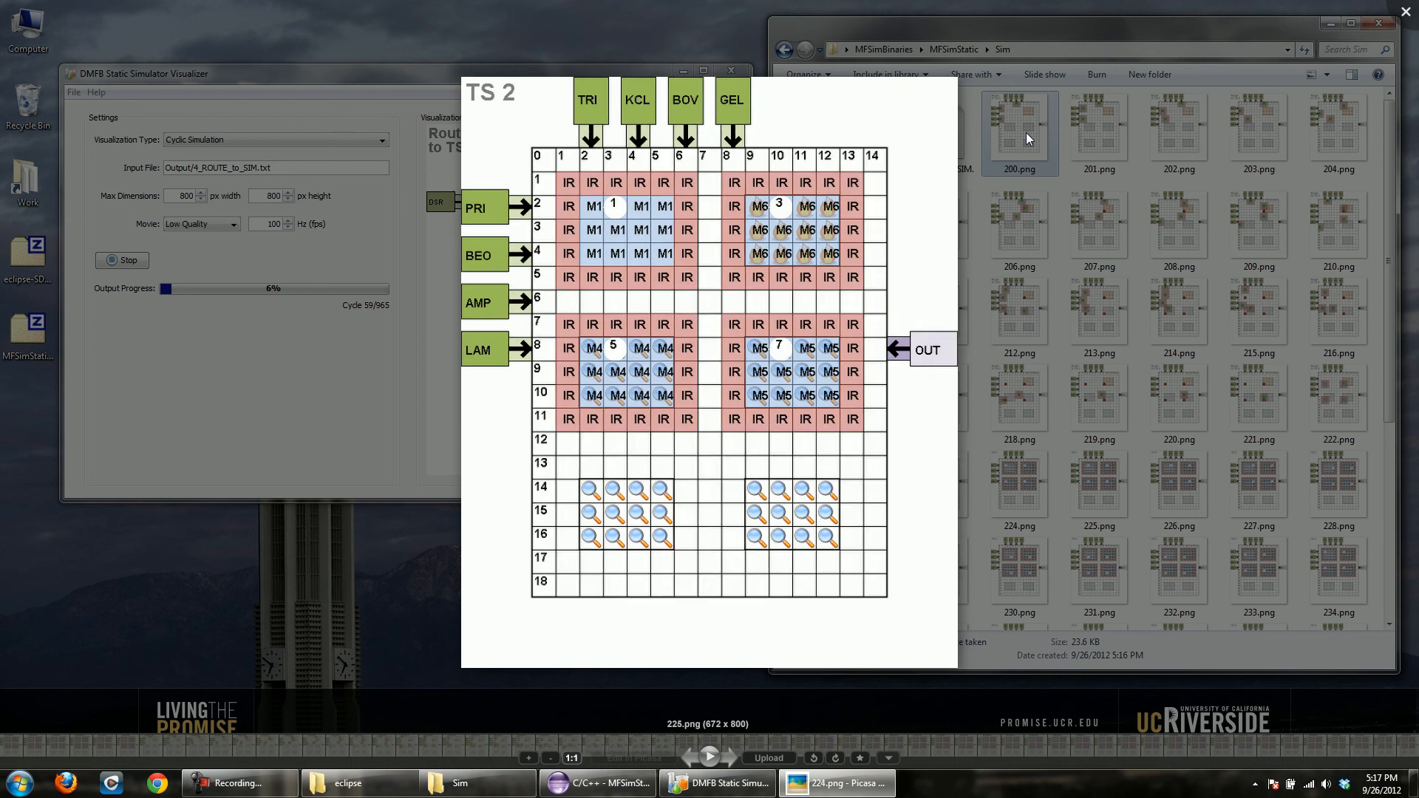
{"action": "key", "text": "Right"}
{"action": "key", "text": "Right"}
{"action": "key", "text": "Right"}
{"action": "key", "text": "Right"}
{"action": "key", "text": "Right"}
{"action": "key", "text": "Right"}
{"action": "key", "text": "Right"}
{"action": "key", "text": "Right"}
{"action": "key", "text": "Right"}
{"action": "key", "text": "Right"}
{"action": "key", "text": "Right"}
{"action": "key", "text": "Right"}
{"action": "key", "text": "Right"}
{"action": "key", "text": "Right"}
{"action": "key", "text": "Right"}
{"action": "key", "text": "Right"}
{"action": "key", "text": "Right"}
{"action": "key", "text": "Right"}
{"action": "key", "text": "Right"}
{"action": "key", "text": "Right"}
{"action": "key", "text": "Escape"}
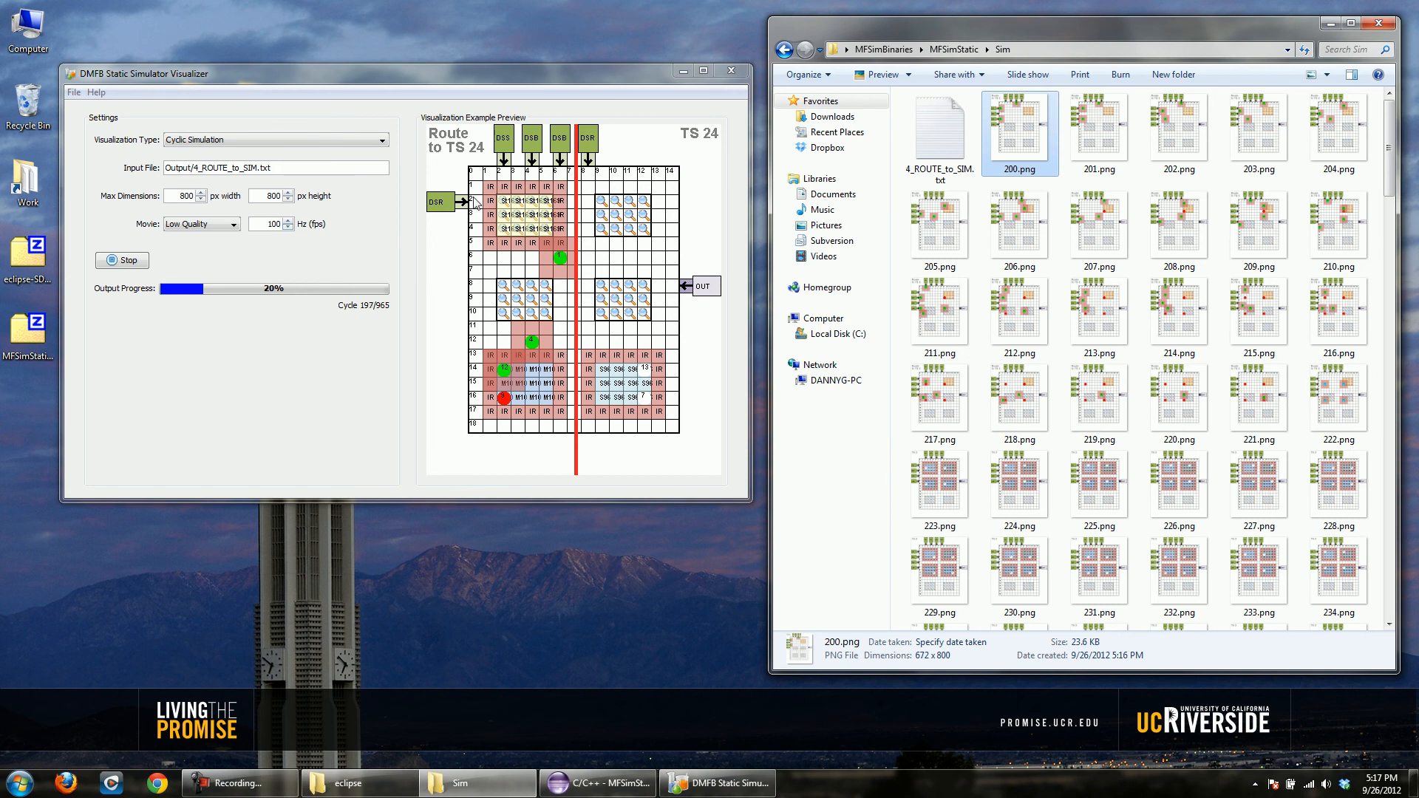
- Stop the running visualization, set the maximum dimensions to 200 by 200 px, and rerun the Cyclic Simulation
{"action": "left_click", "coordinate": [544, 68]}
{"action": "left_click", "coordinate": [122, 261]}
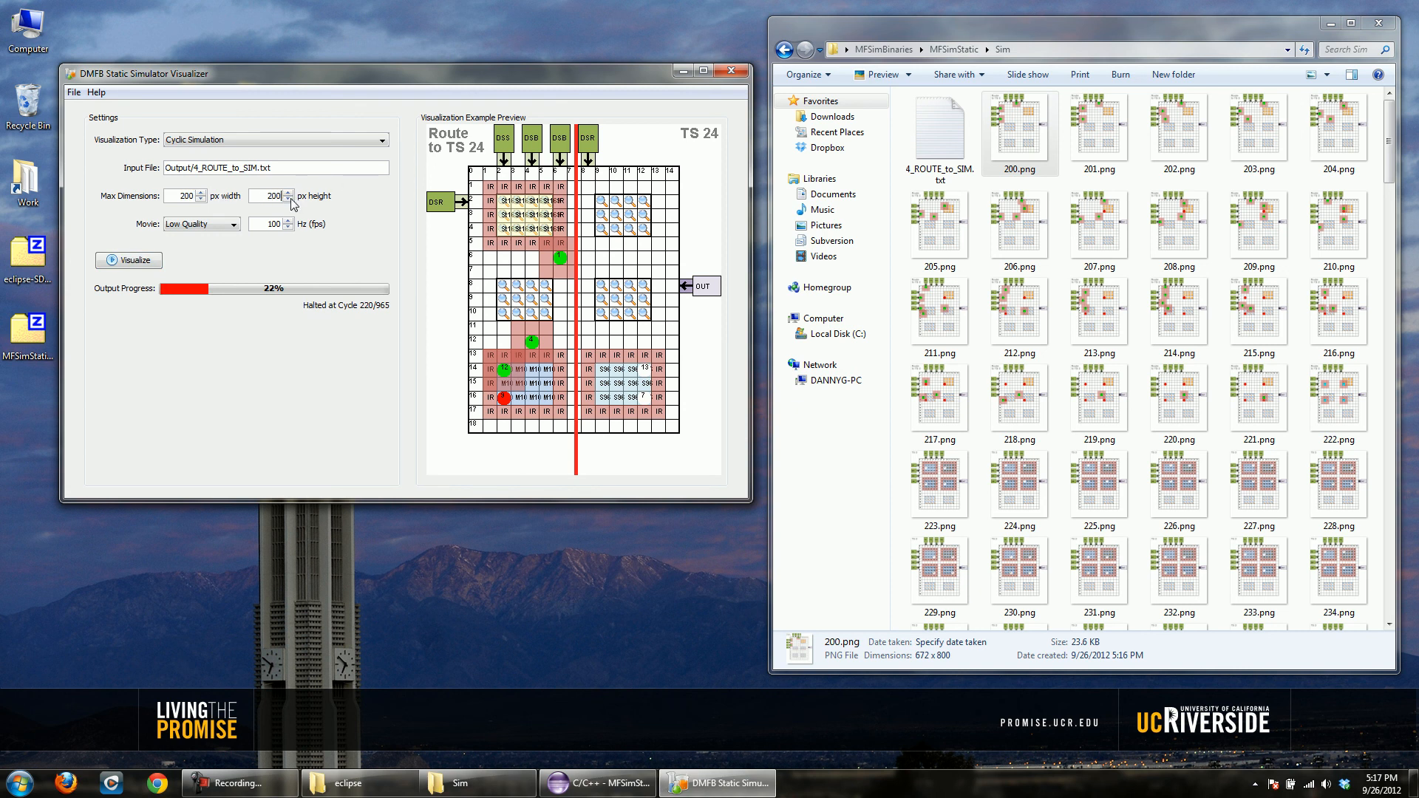
{"action": "left_click", "coordinate": [128, 262]}
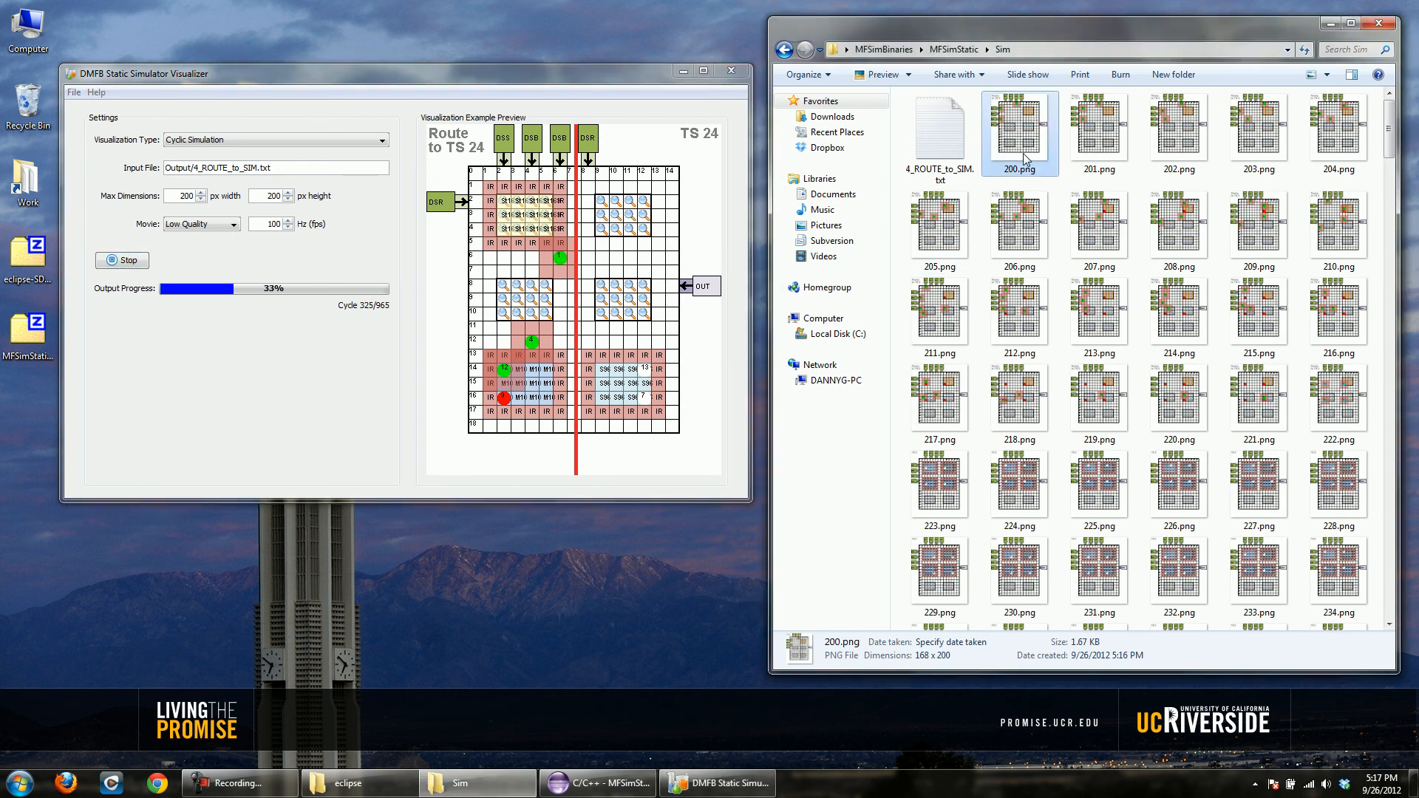
- View the regenerated frames starting from 200.png, and locate MFSim15x19_8Drops_LQ.avi and routedStats.txt at the end of the Sim folder
{"action": "double_click", "coordinate": [1023, 153]}
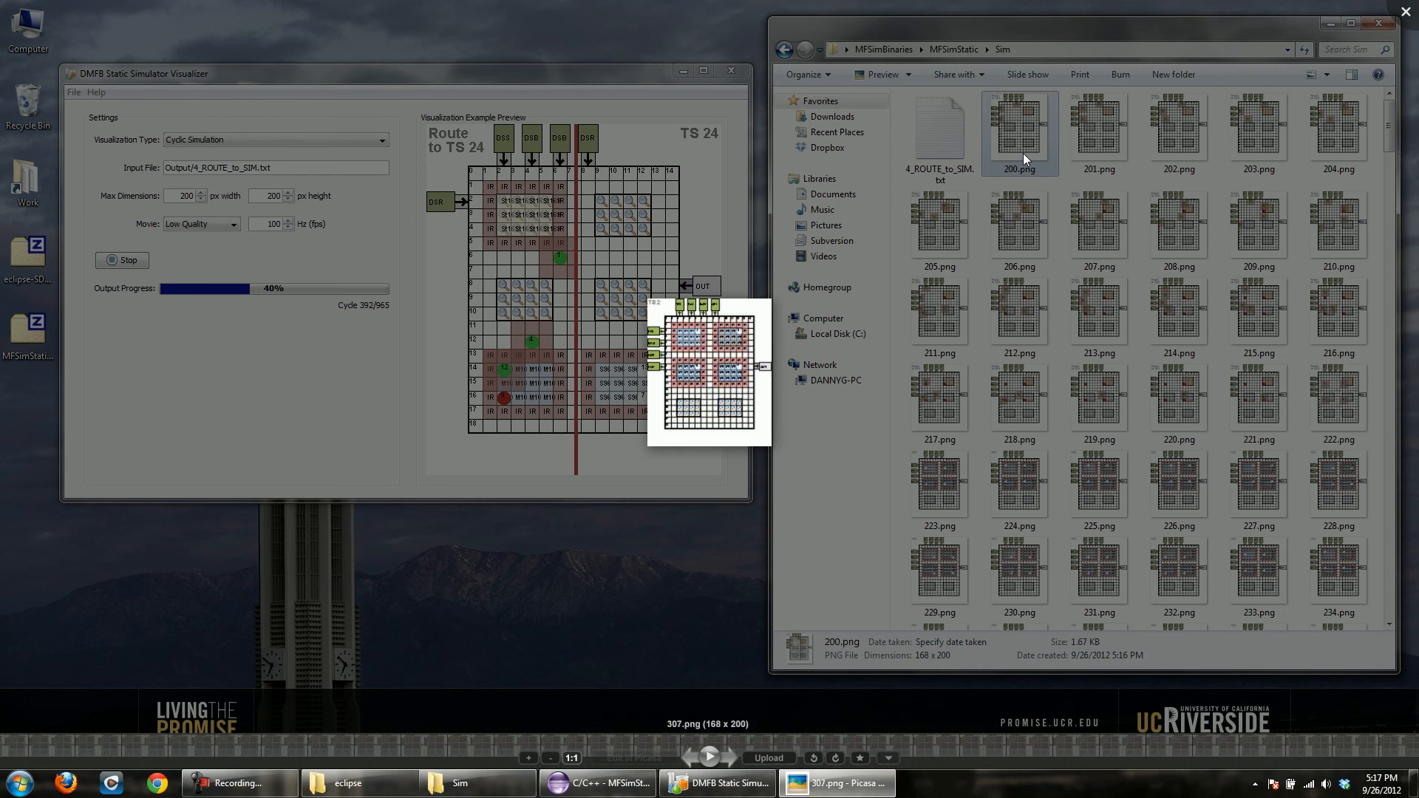
{"action": "left_click", "coordinate": [1022, 153]}
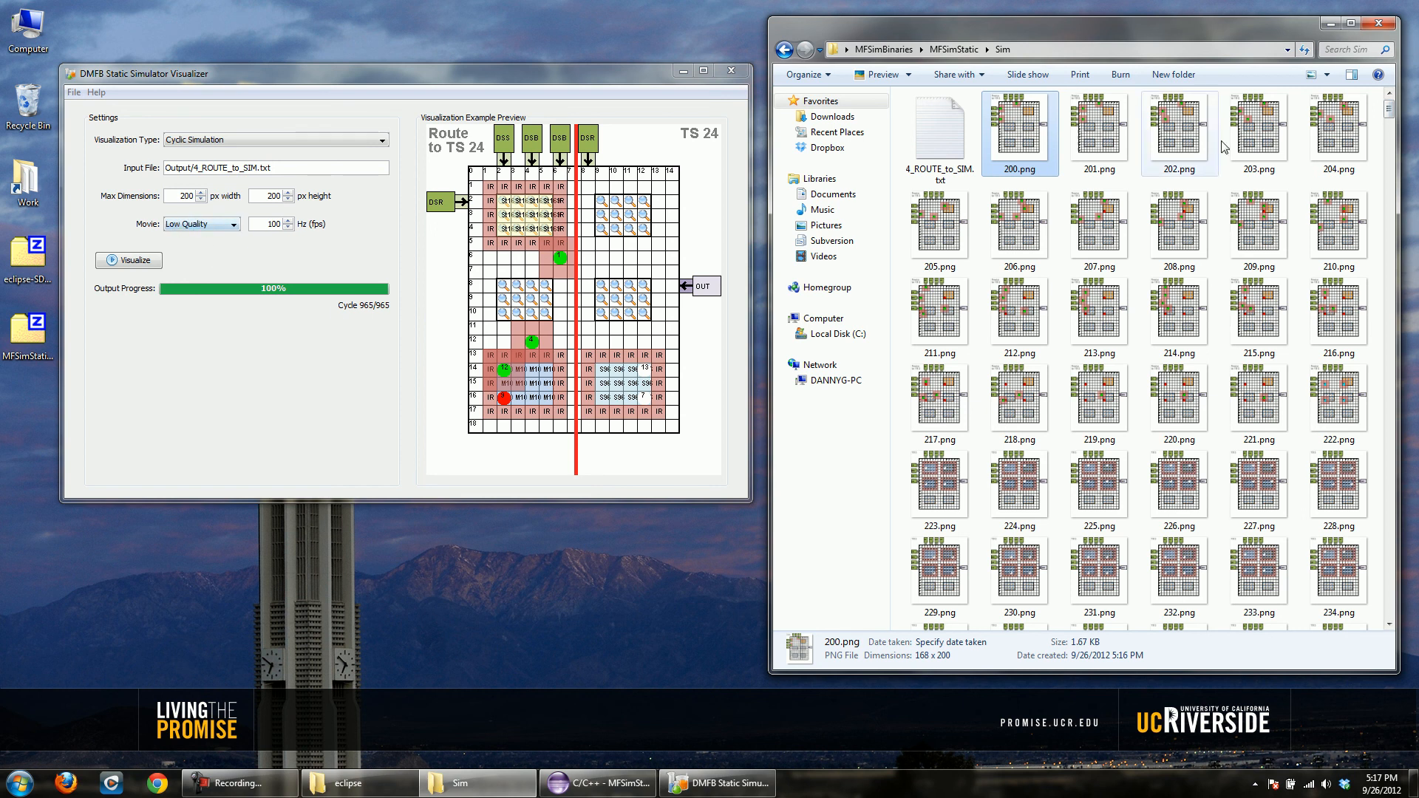
{"action": "left_click_drag", "start_coordinate": [1389, 110], "coordinate": [1388, 607]}
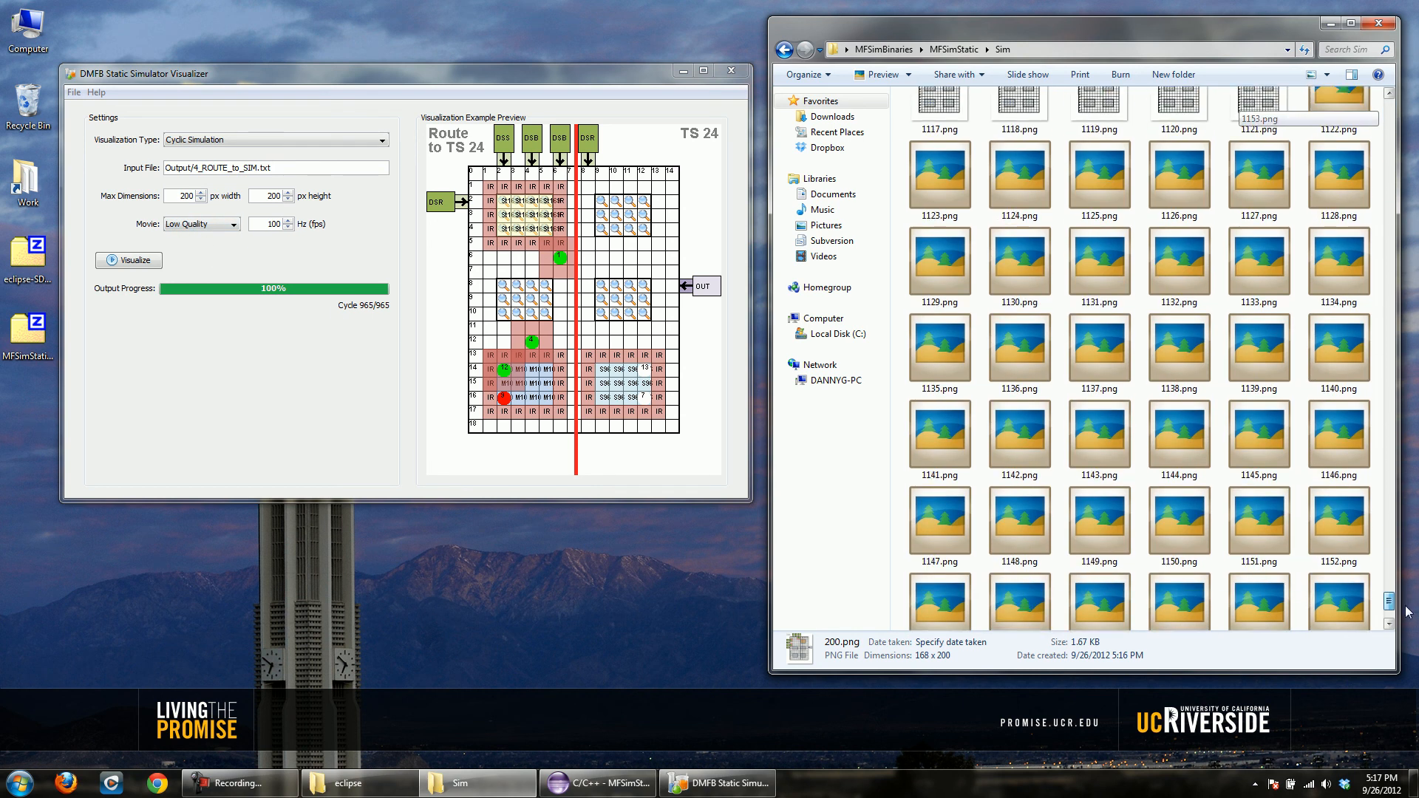
{"action": "left_click", "coordinate": [926, 588]}
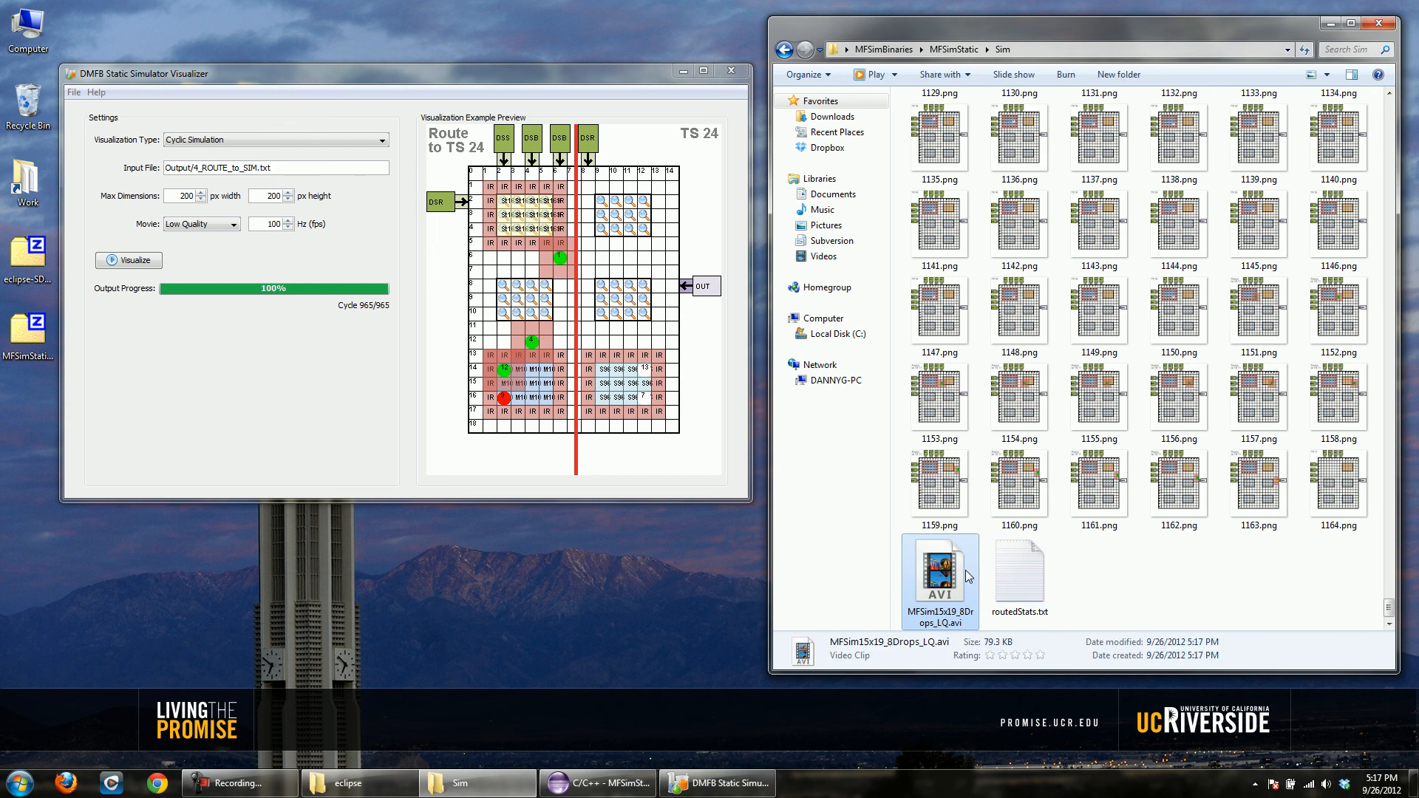
{"action": "left_click", "coordinate": [1020, 554]}
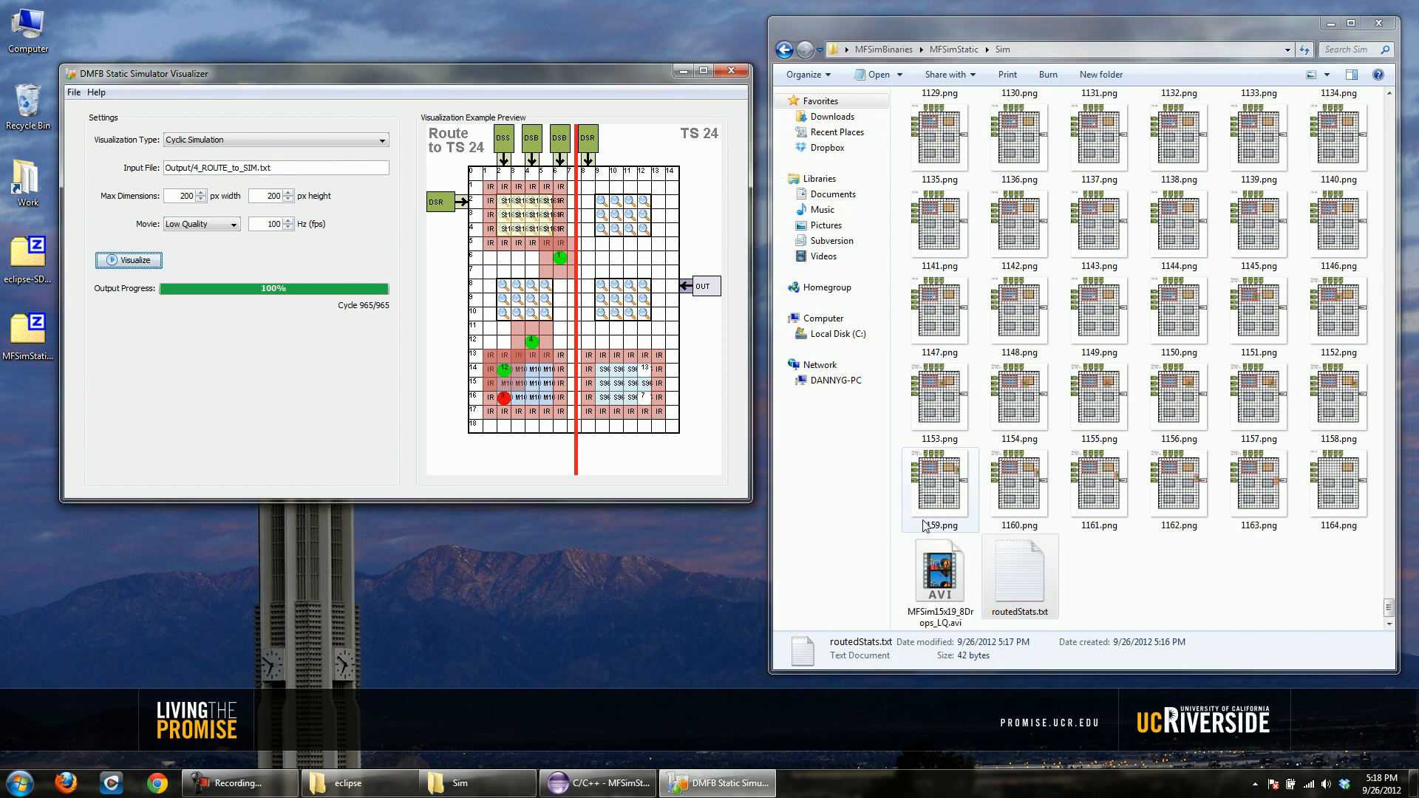
{"action": "left_click", "coordinate": [934, 578]}
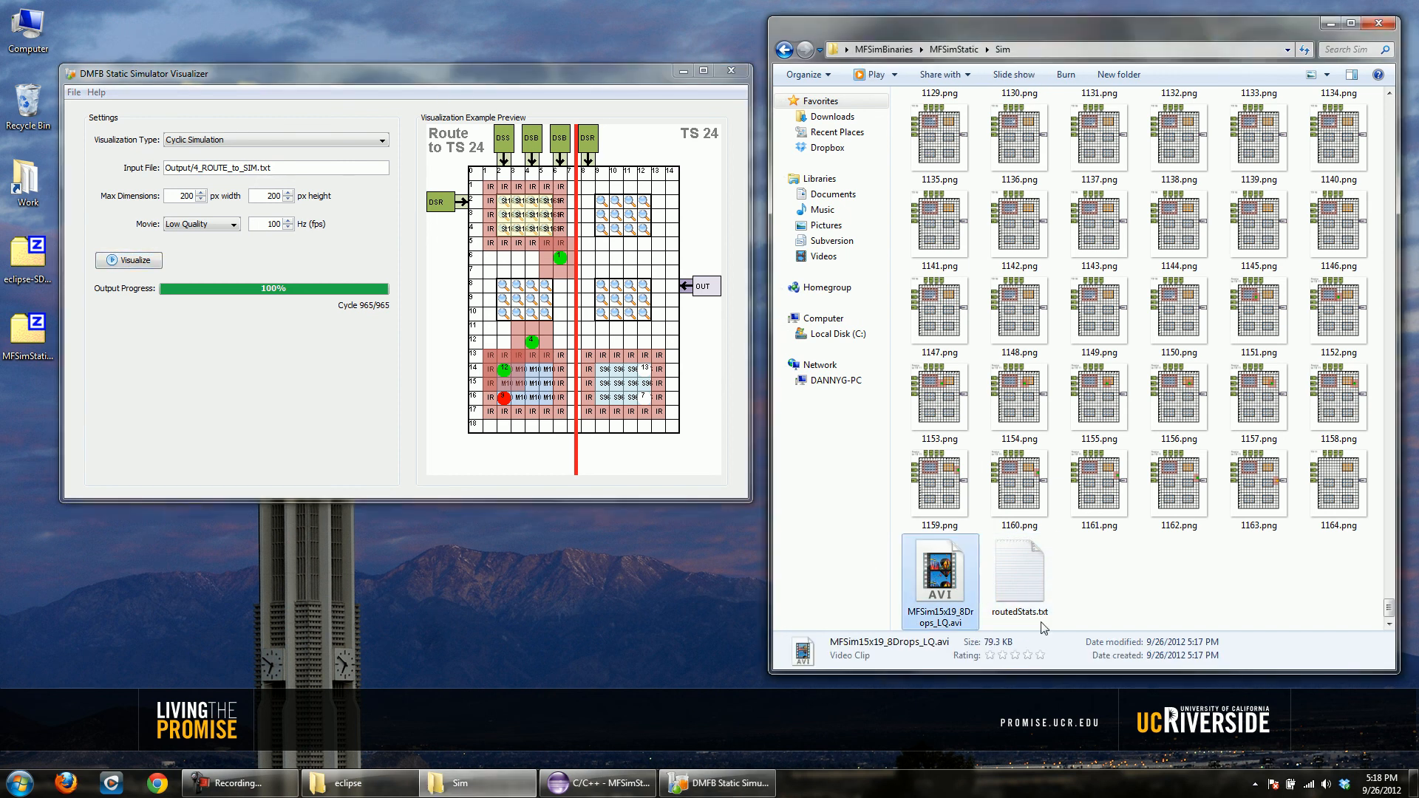
{"action": "left_click", "coordinate": [1101, 575]}
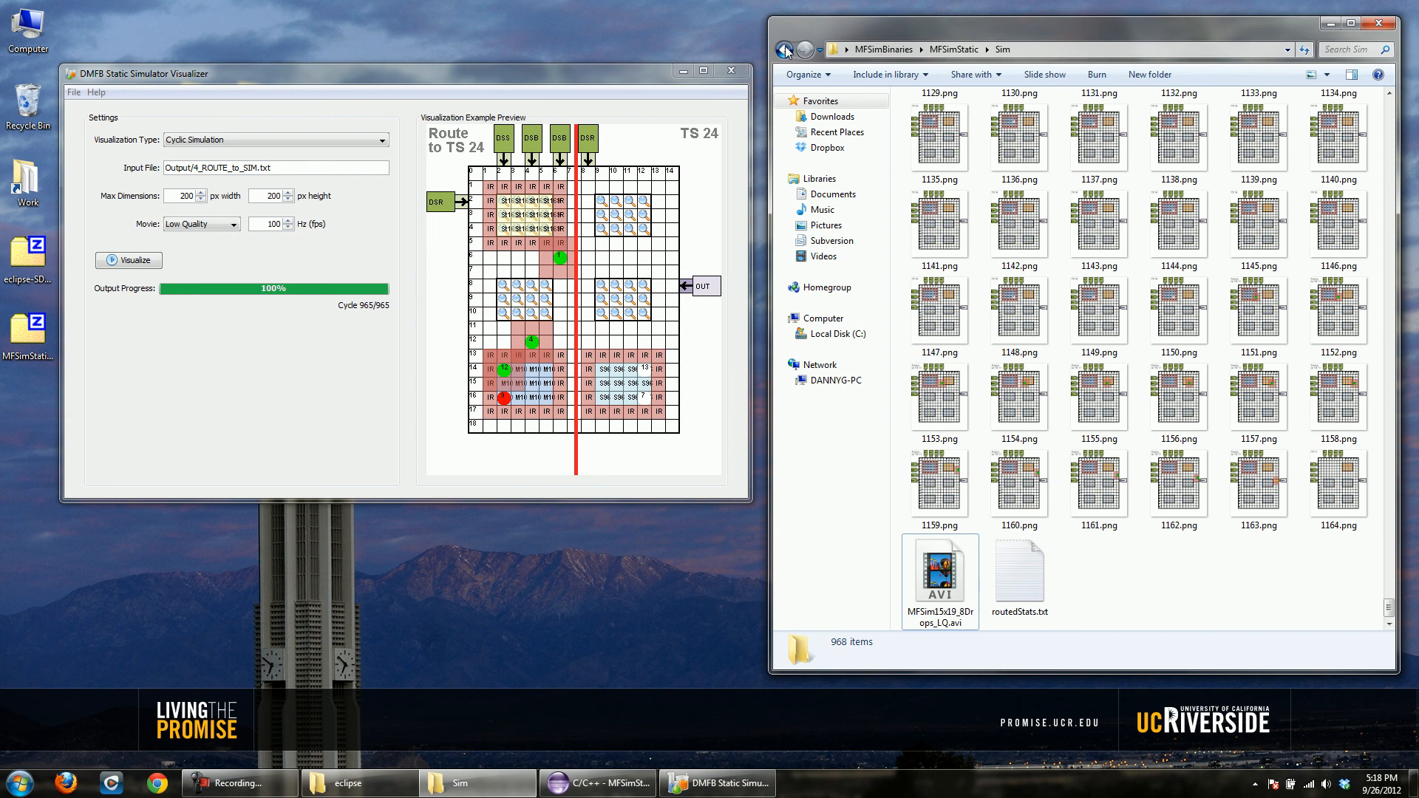
- Go back to the MFSimStatic folder and run GenerateHqMovie.bat and GenerateLqMovie.bat
{"action": "left_click", "coordinate": [785, 50]}
{"action": "left_click", "coordinate": [949, 197]}
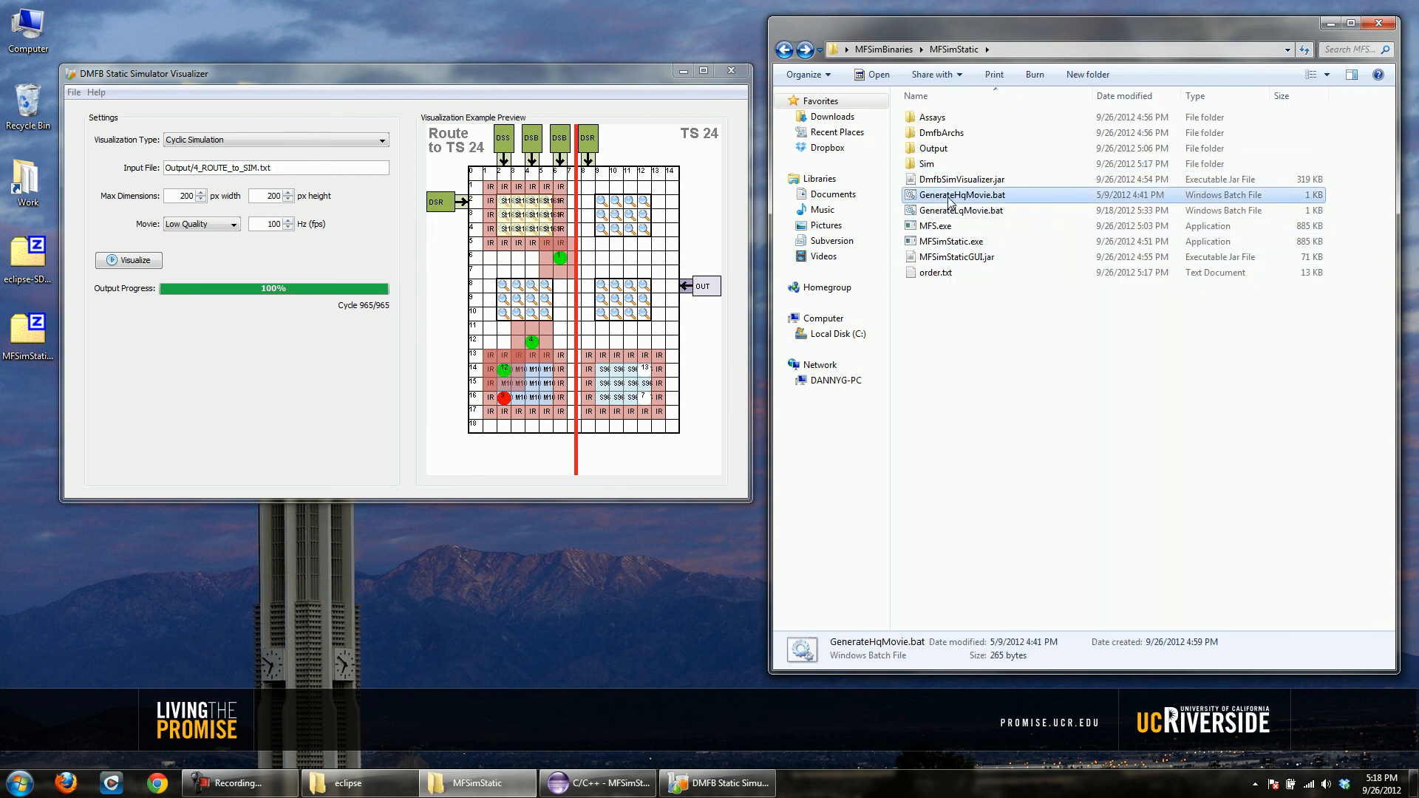
{"action": "left_click", "coordinate": [948, 211]}
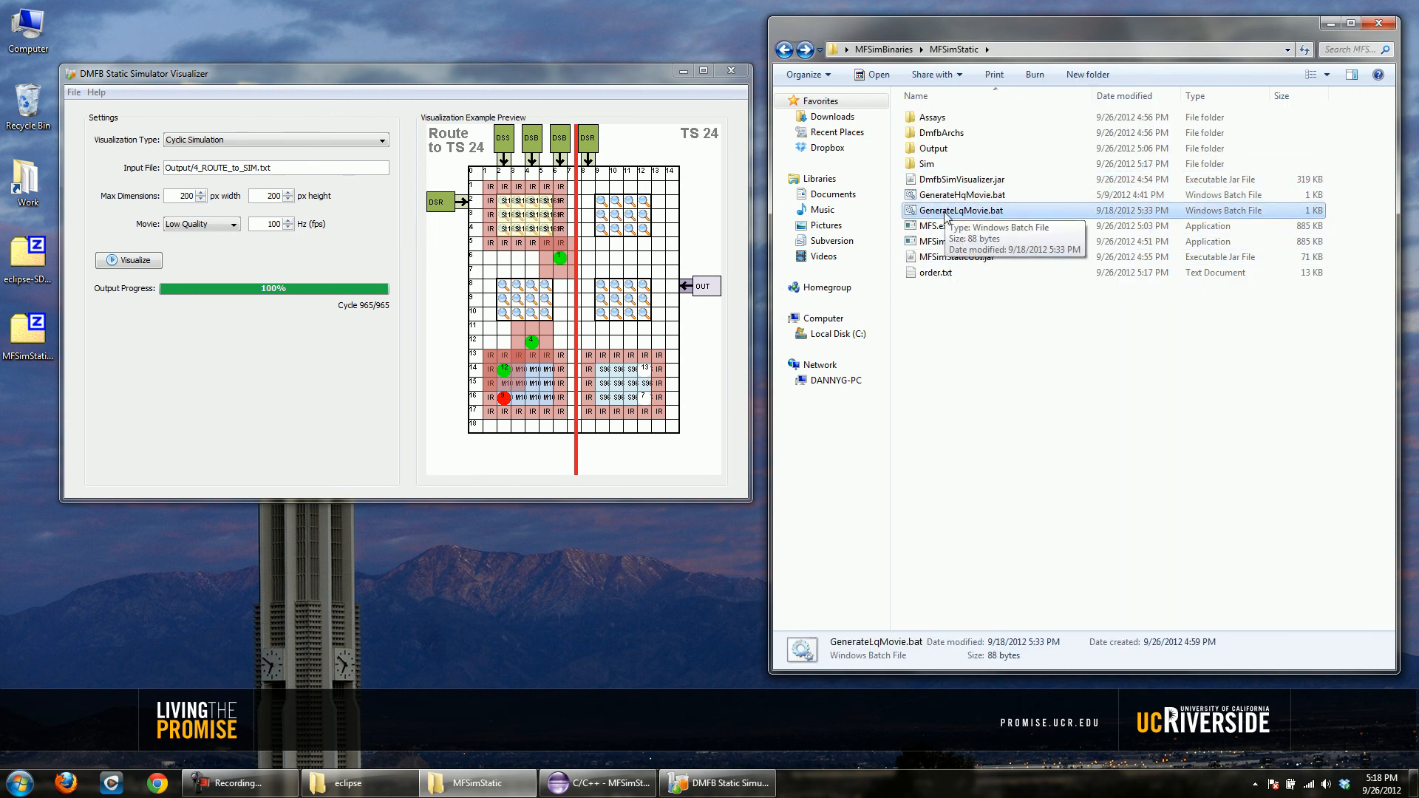
{"action": "double_click", "coordinate": [927, 163]}
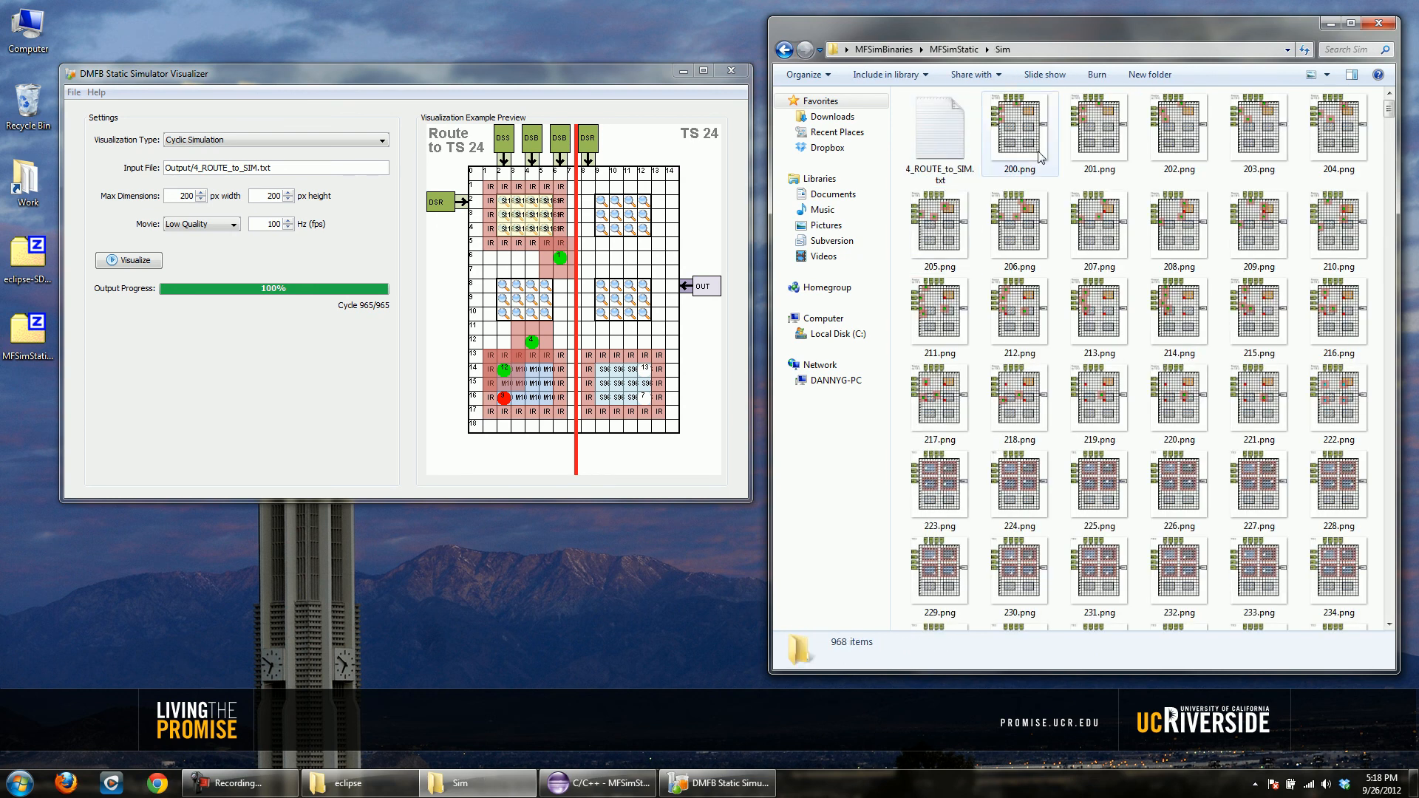
{"action": "left_click", "coordinate": [791, 50]}
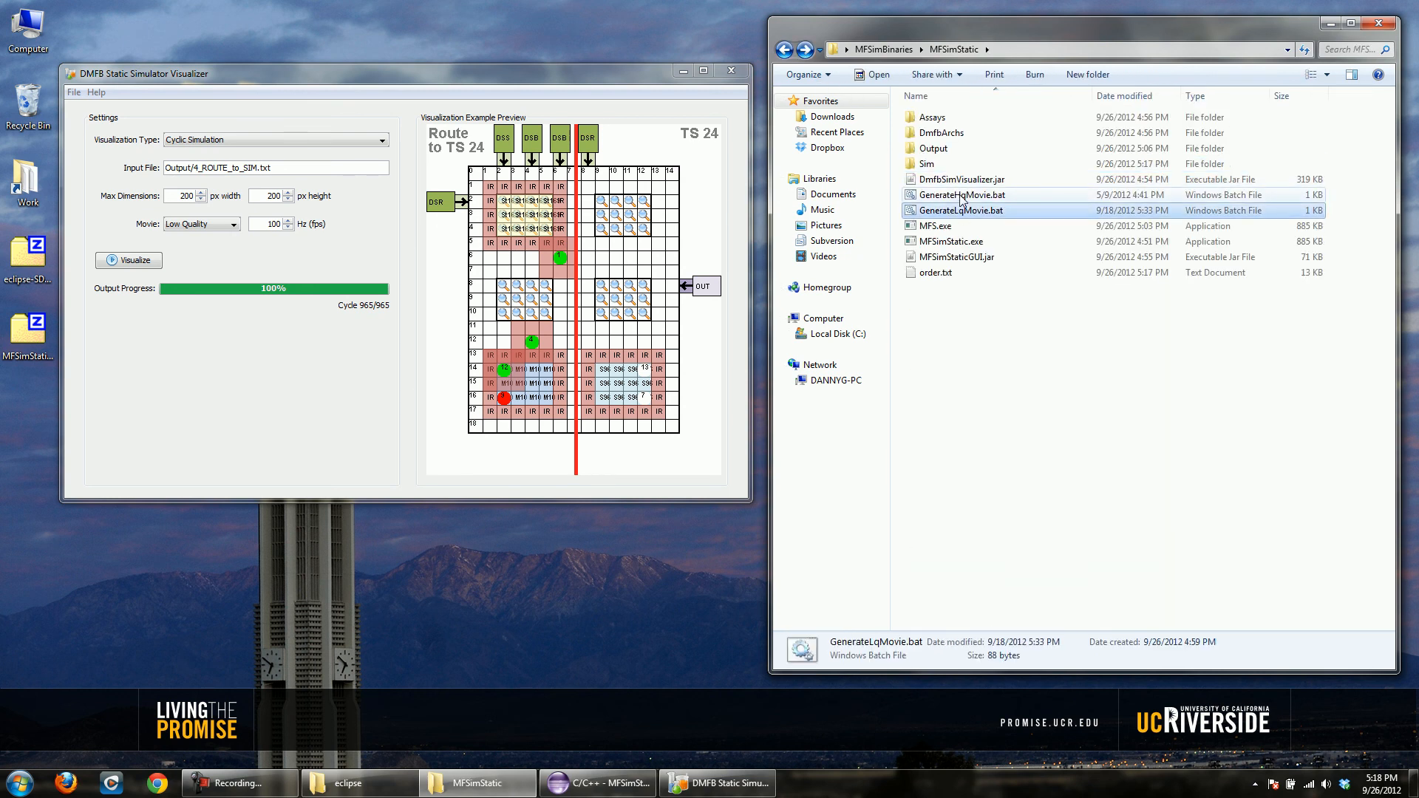
{"action": "left_click", "coordinate": [963, 195]}
{"action": "double_click", "coordinate": [931, 197]}
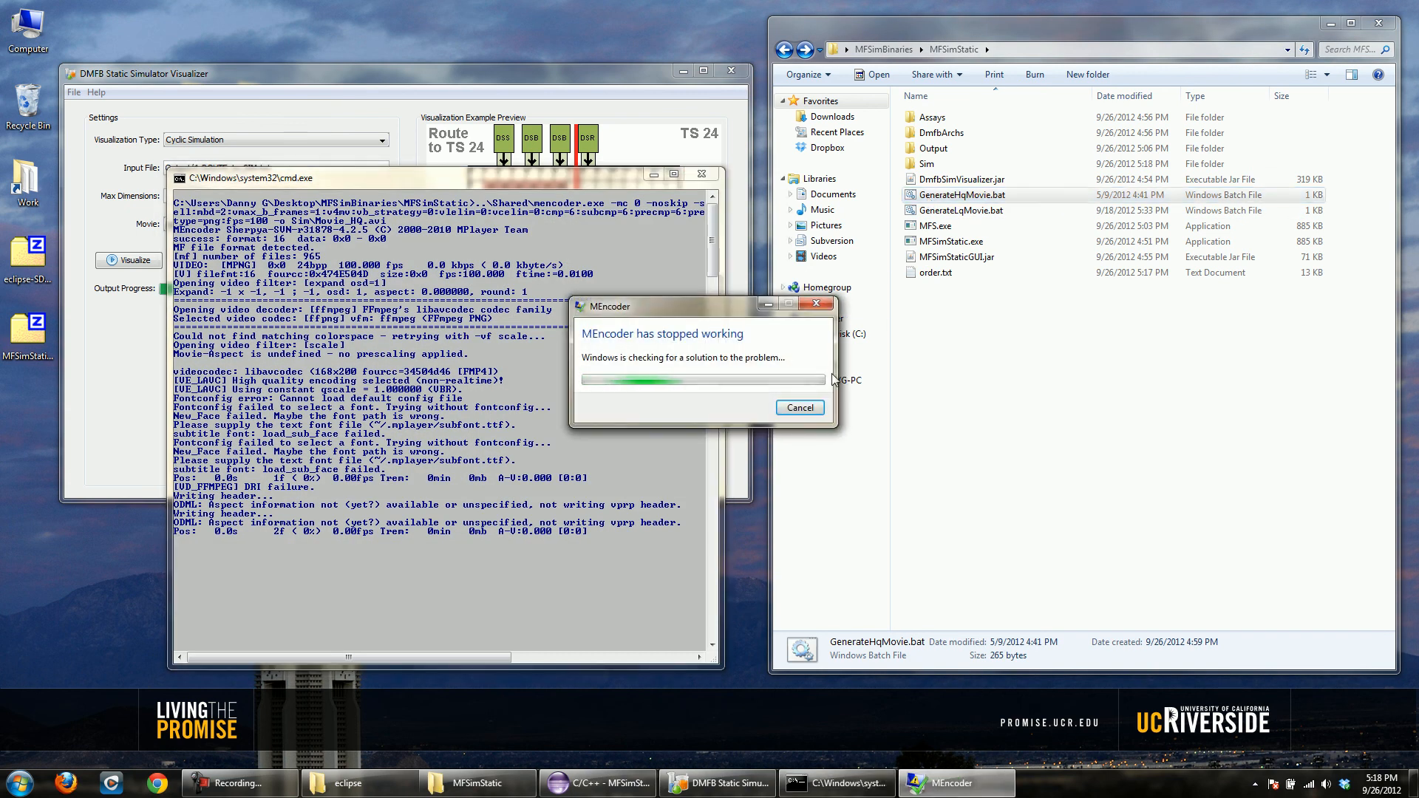
{"action": "double_click", "coordinate": [943, 209]}
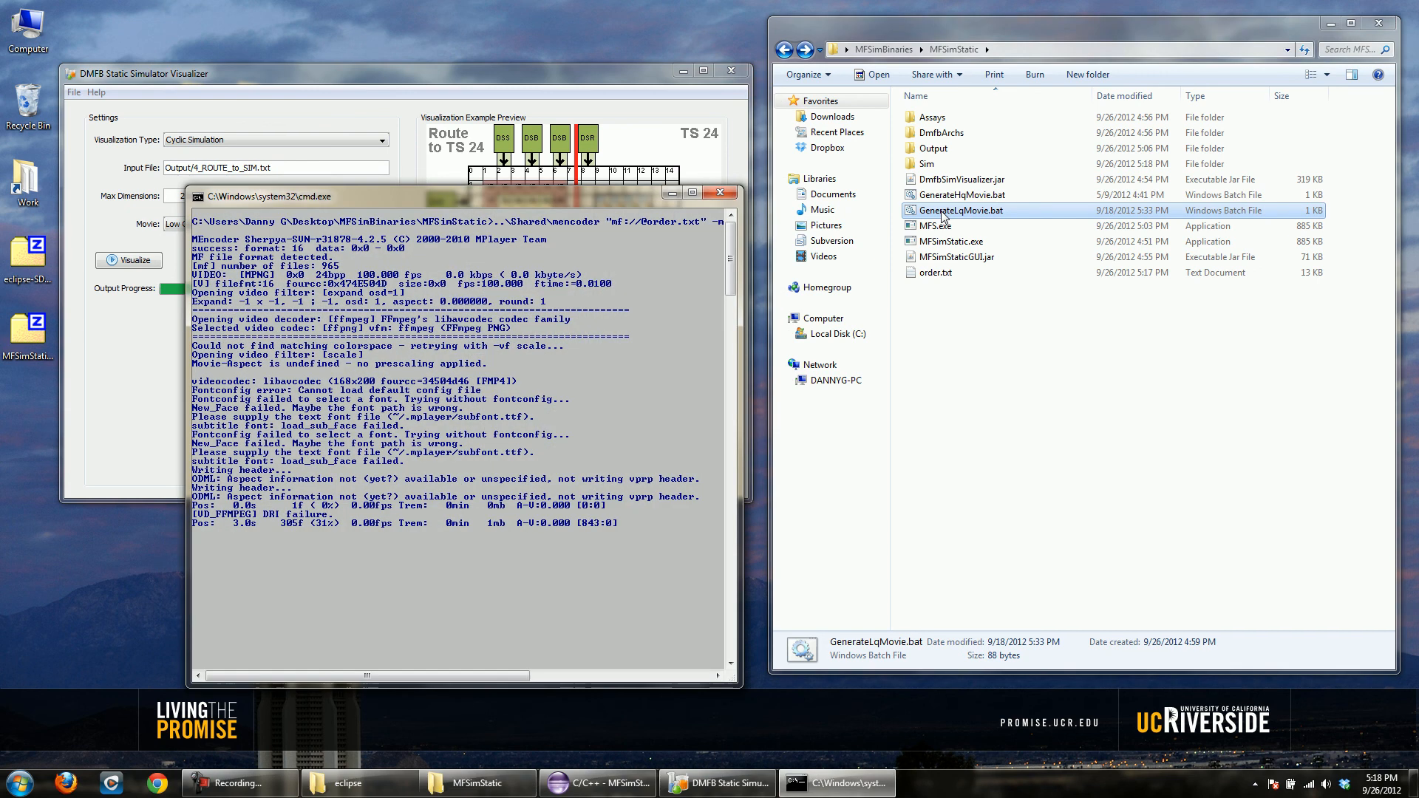
- Open the Sim folder, play Movie_LQ.avi, and close the media player
{"action": "double_click", "coordinate": [928, 164]}
{"action": "scroll", "coordinate": [1007, 353], "scroll_direction": "down", "scroll_amount": 15}
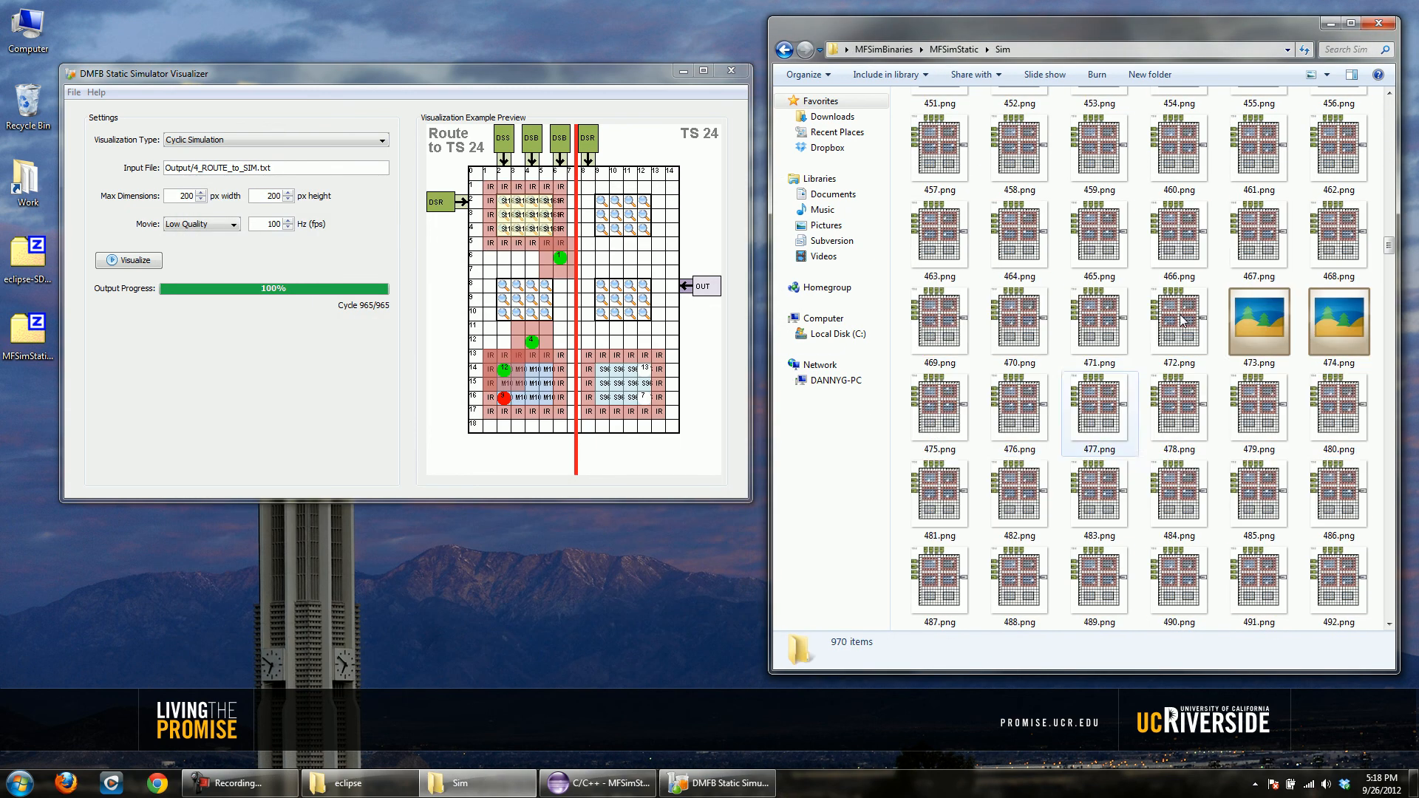
{"action": "left_click_drag", "start_coordinate": [1390, 245], "coordinate": [1389, 608]}
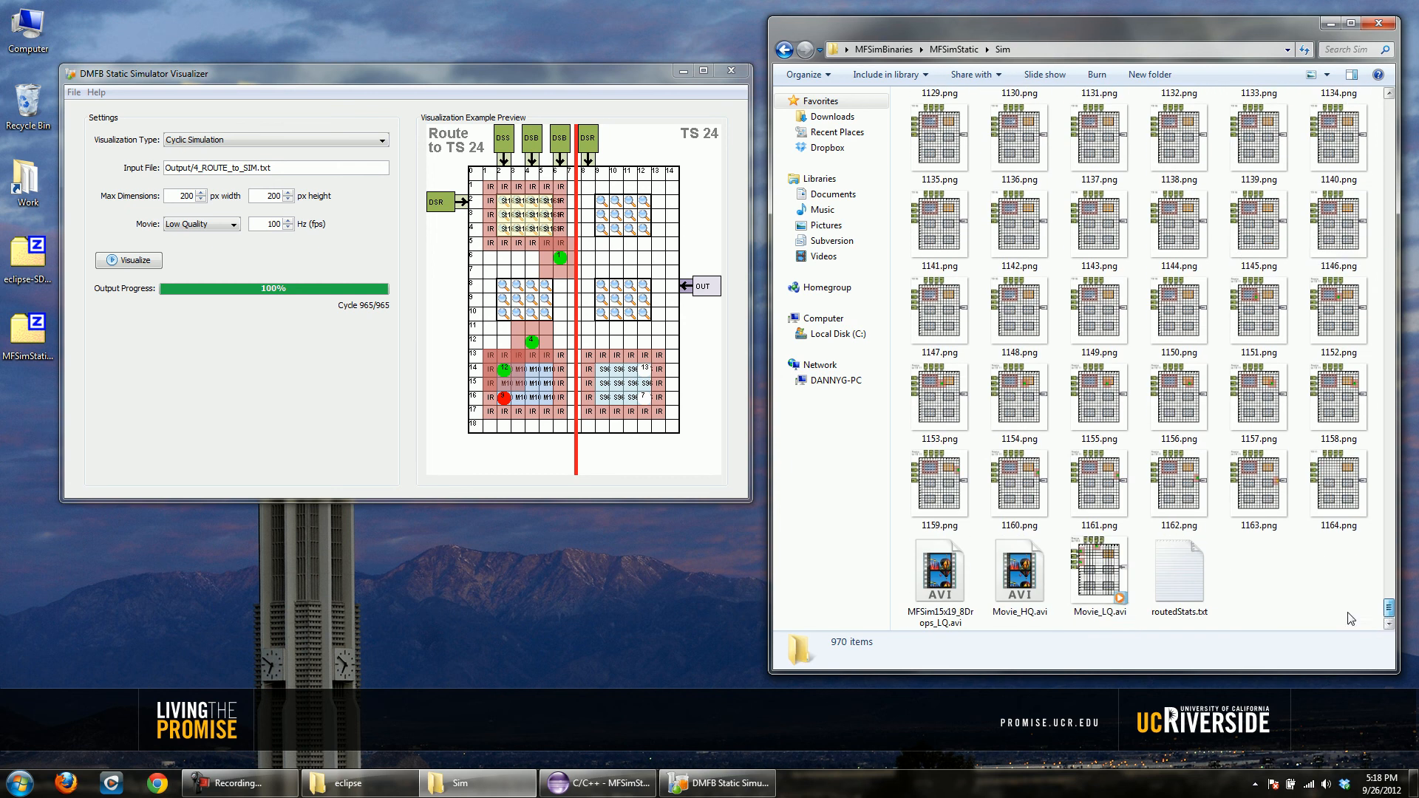
{"action": "left_click", "coordinate": [1104, 578]}
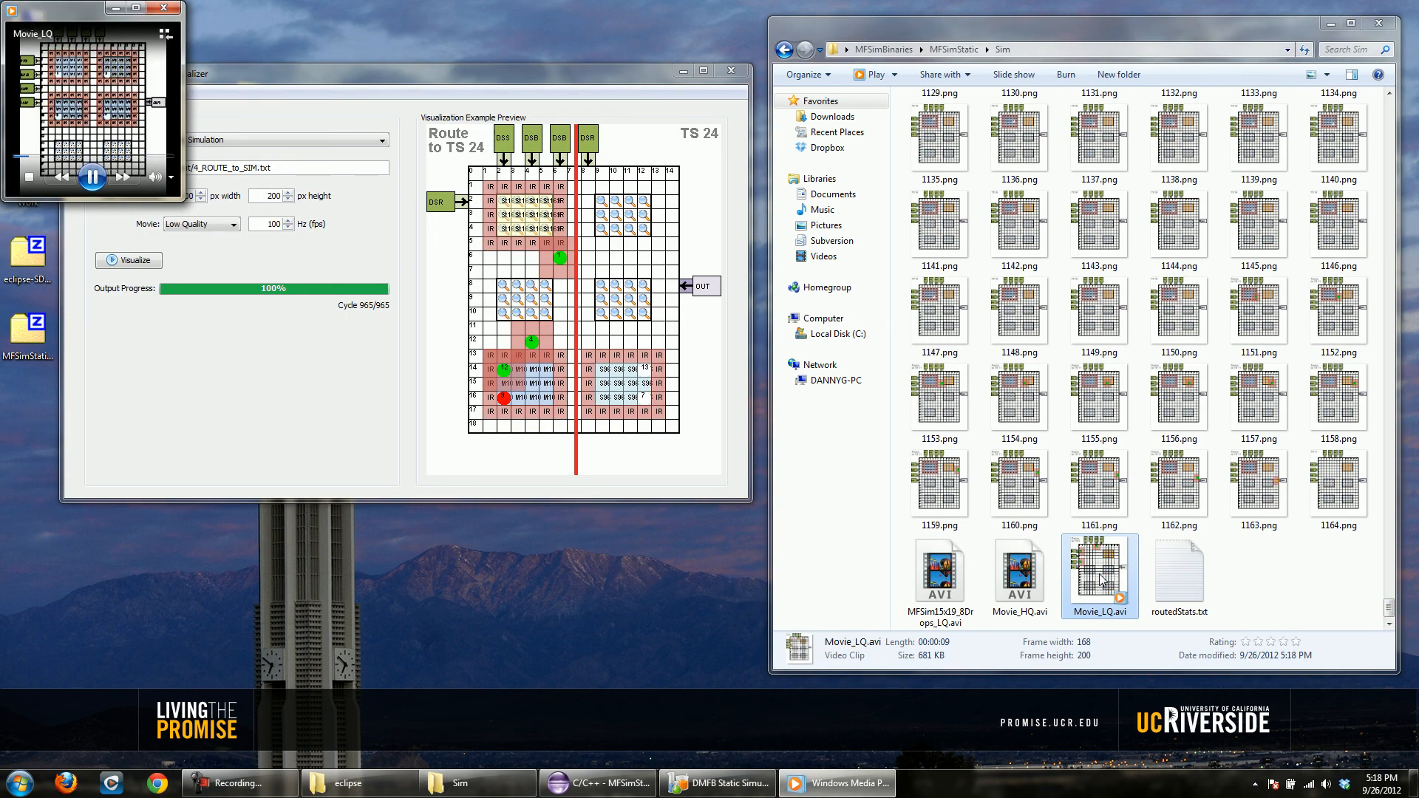
{"action": "left_click_drag", "start_coordinate": [49, 18], "coordinate": [595, 273]}
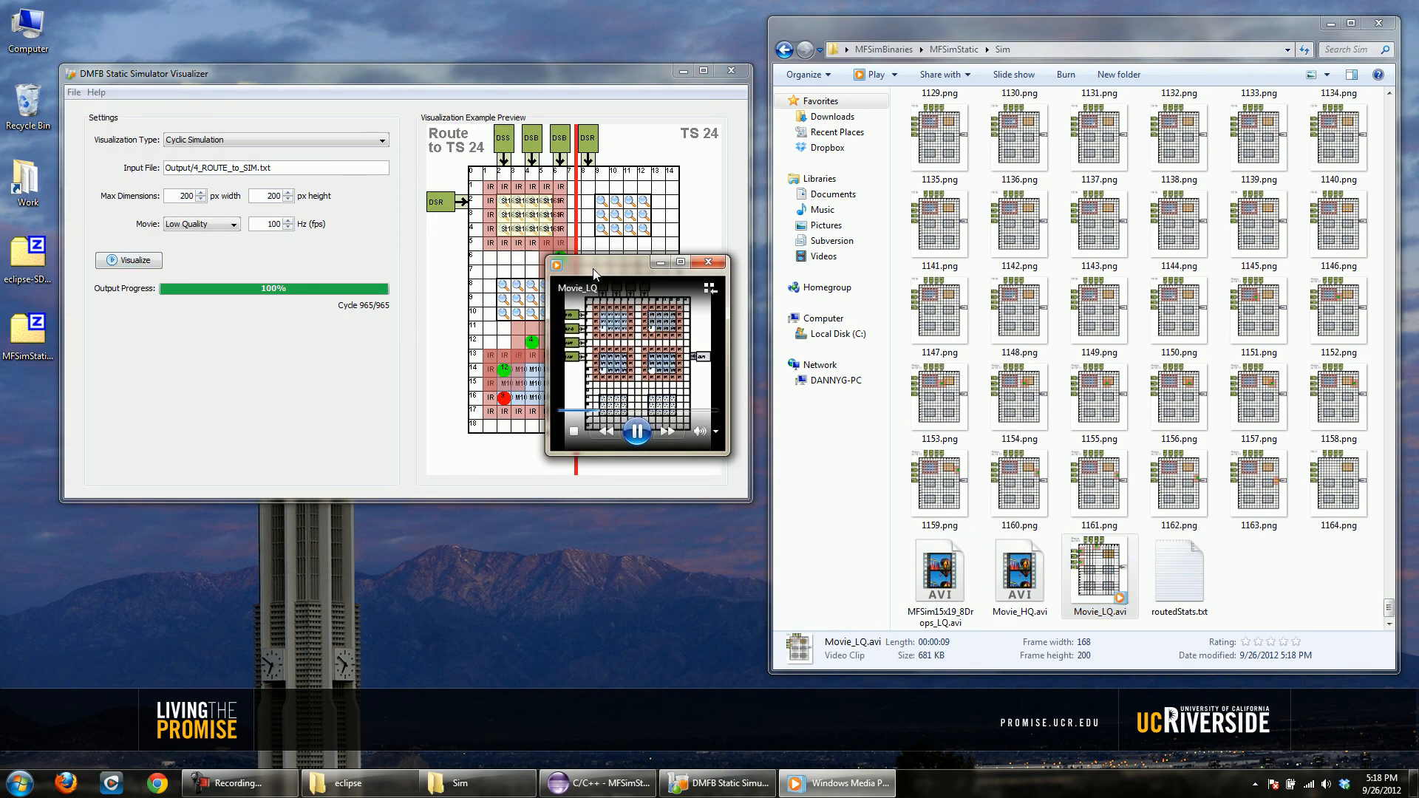
{"action": "left_click", "coordinate": [719, 268]}
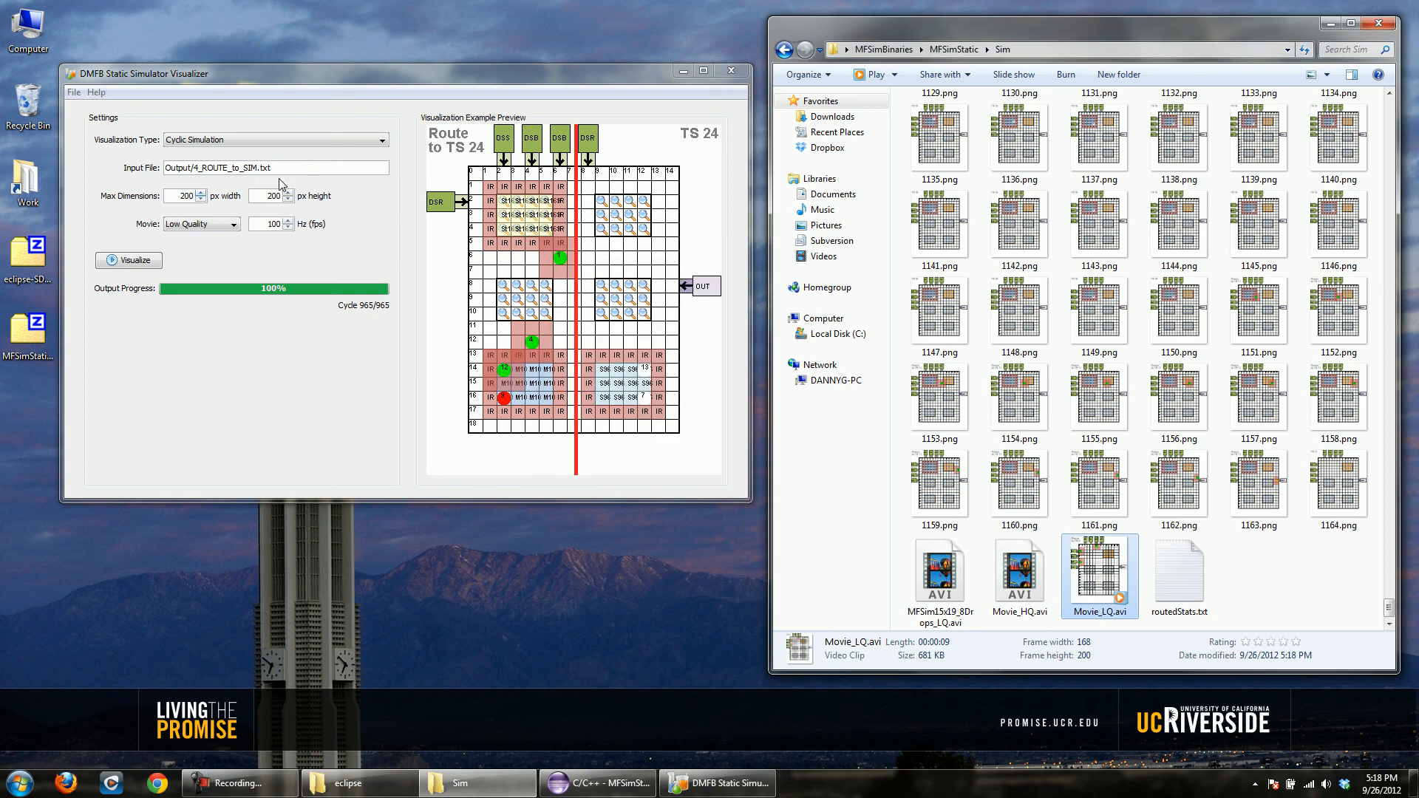
- Change the visualization type to Cyclic Routes, set the maximum dimensions to 800 by 800 px, and visualize Output/4_ROUTE_to_SIM.txt
{"action": "left_click", "coordinate": [234, 141]}
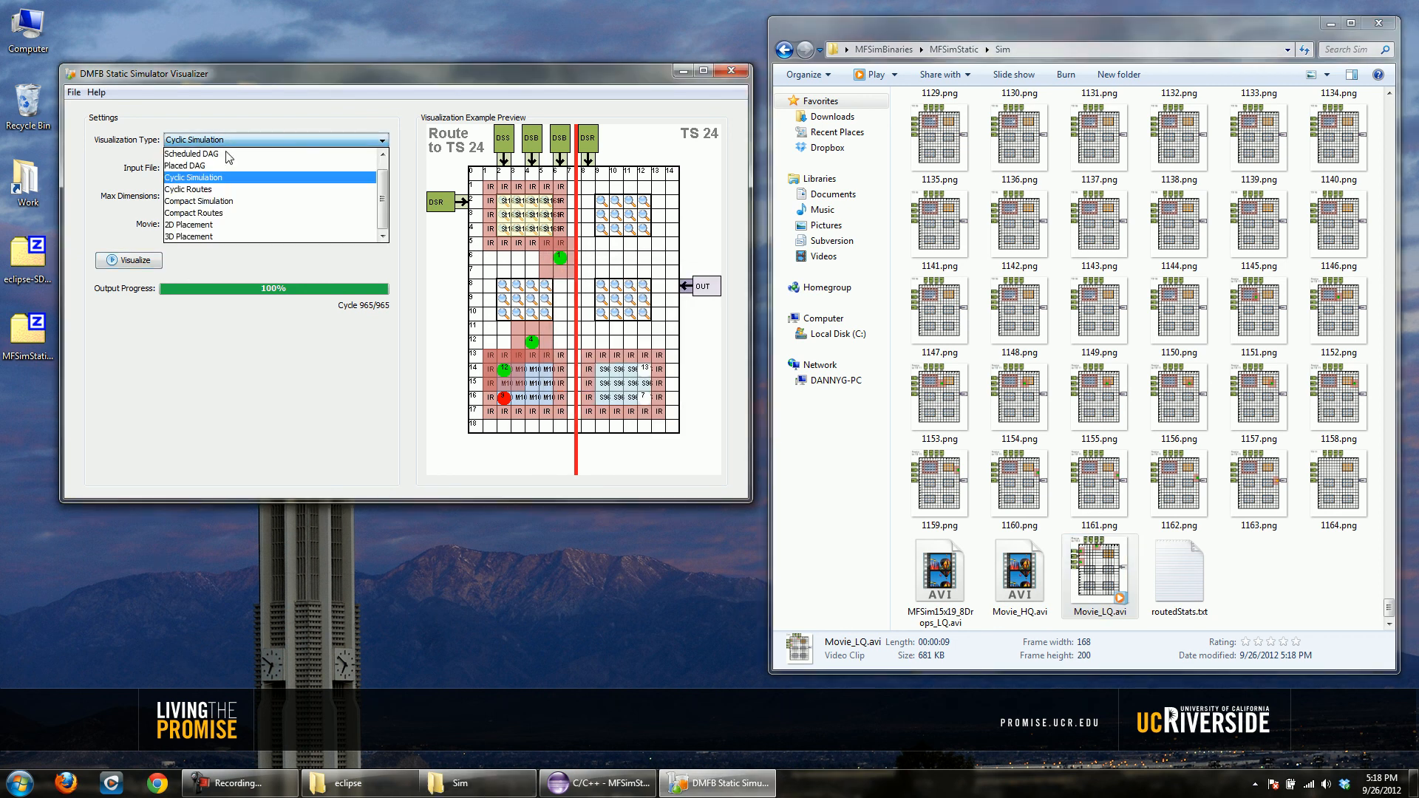
{"action": "left_click", "coordinate": [214, 190]}
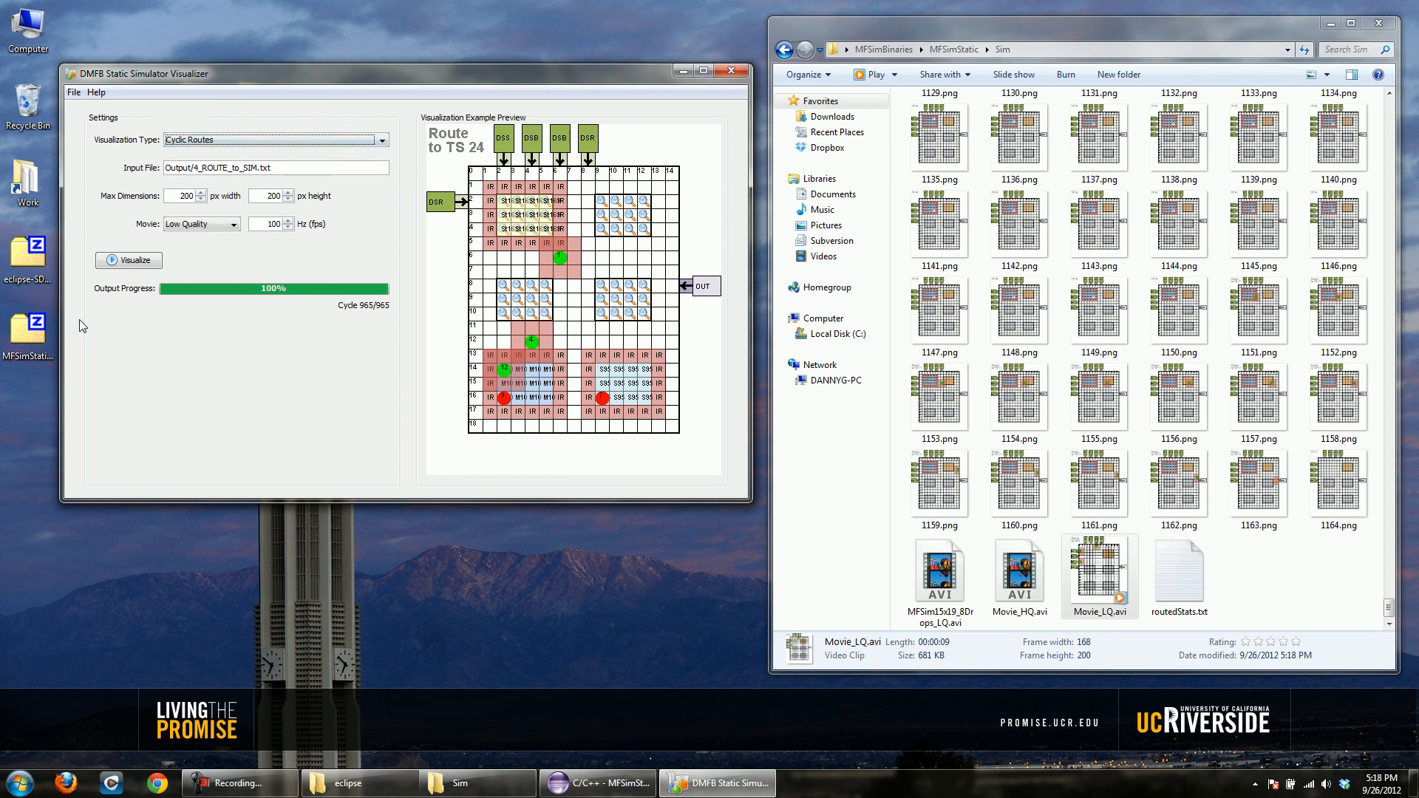
{"action": "left_click", "coordinate": [178, 196]}
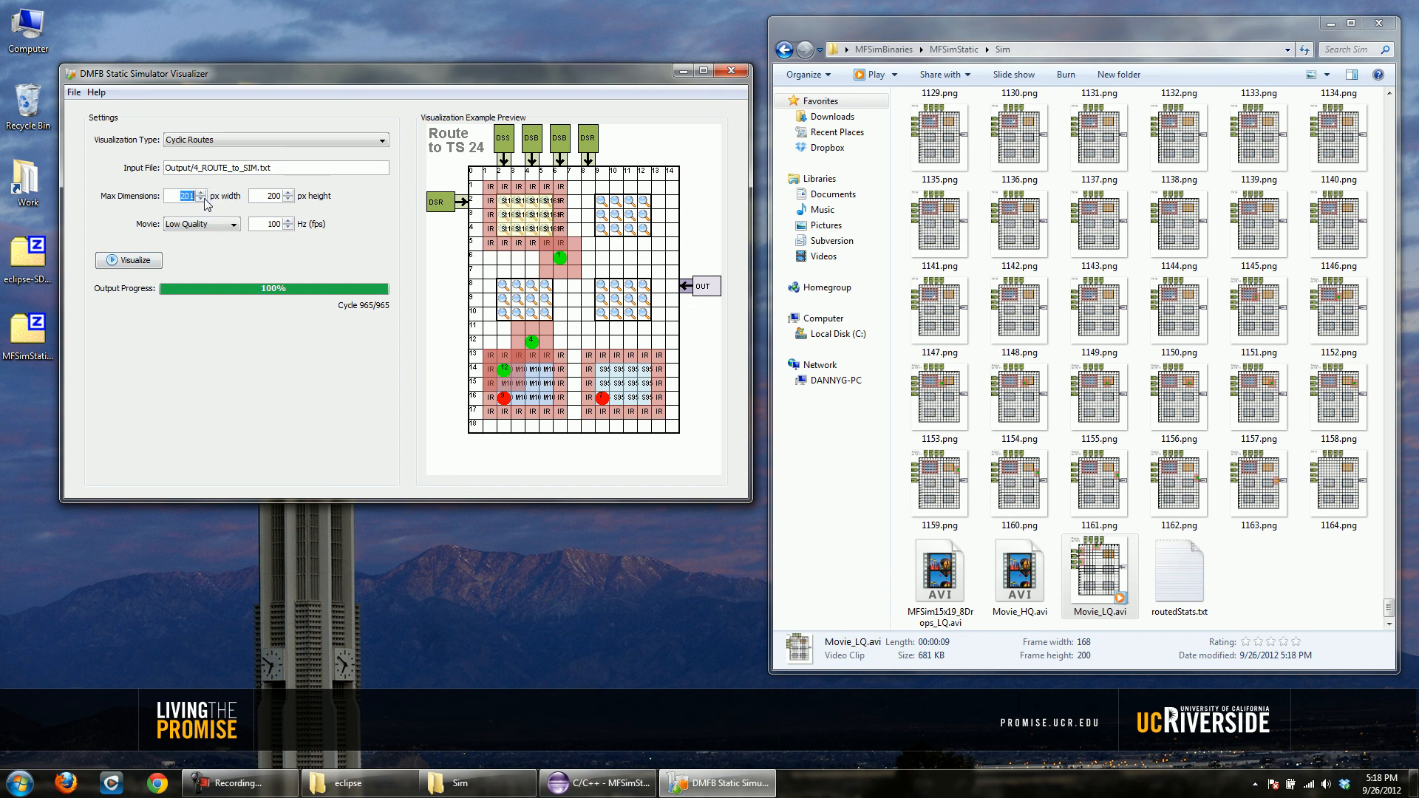
{"action": "double_click", "coordinate": [262, 196]}
{"action": "type", "text": "800"}
{"action": "left_click", "coordinate": [135, 261]}
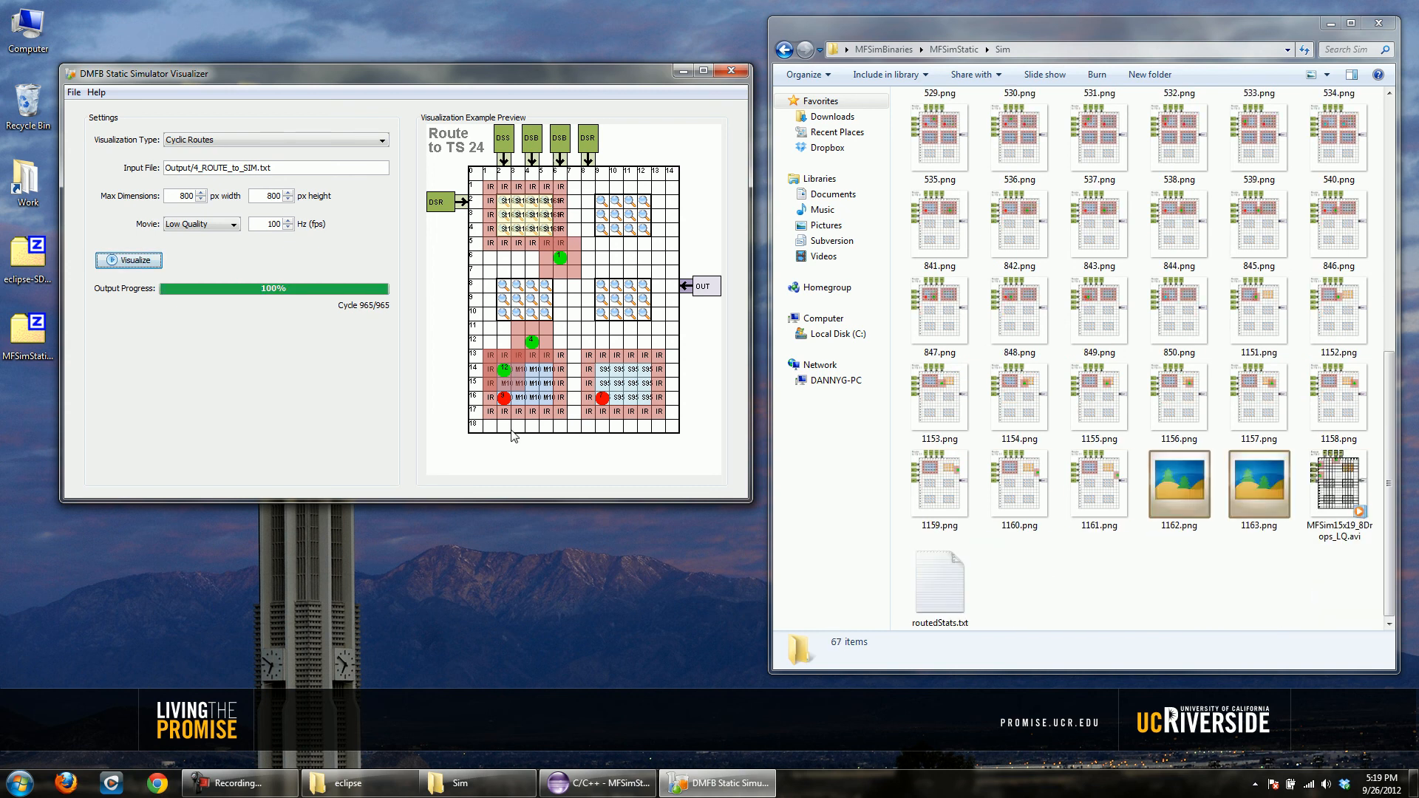
- Open 200.png, step through the cyclic route frames to 1163.png, and close the image viewer
{"action": "left_click", "coordinate": [1099, 326]}
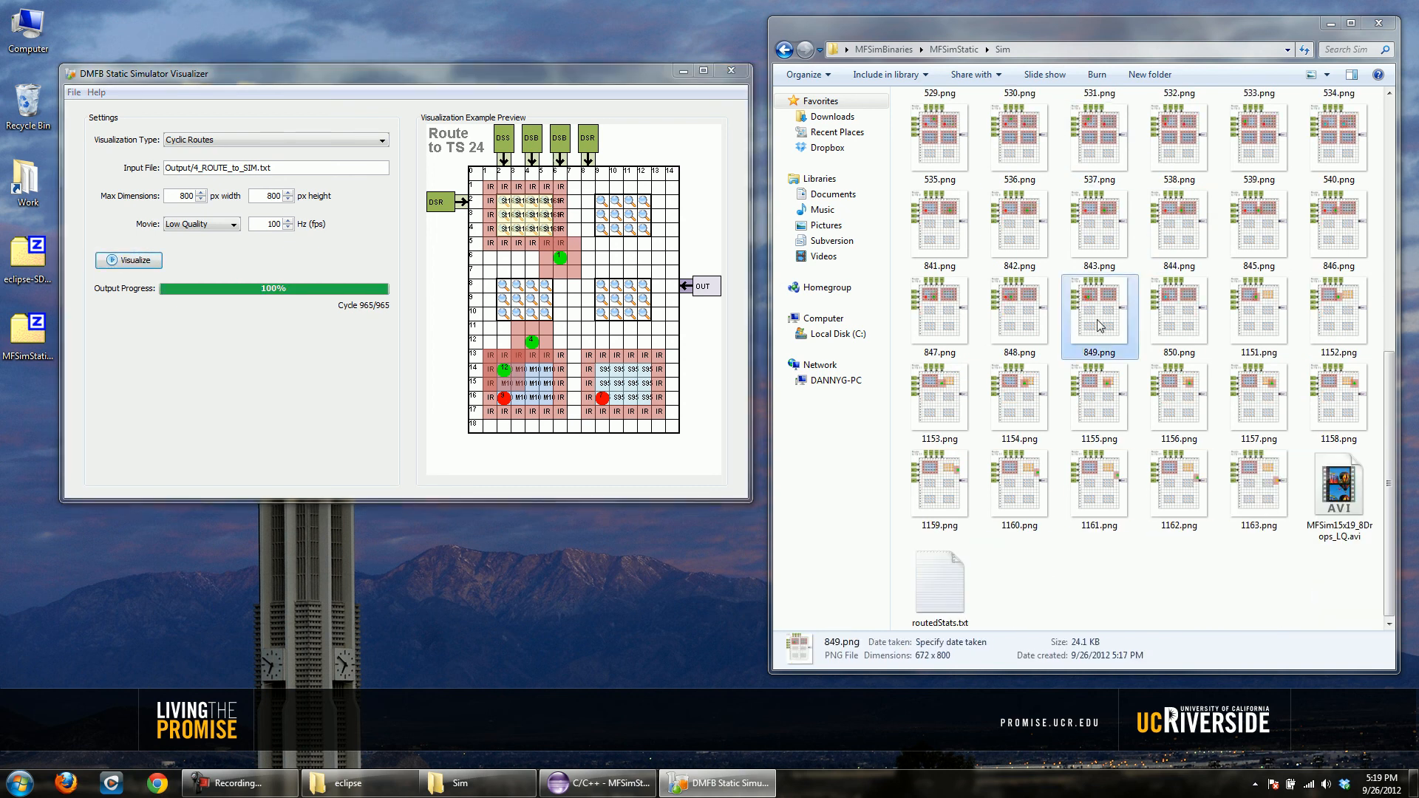
{"action": "double_click", "coordinate": [1042, 119]}
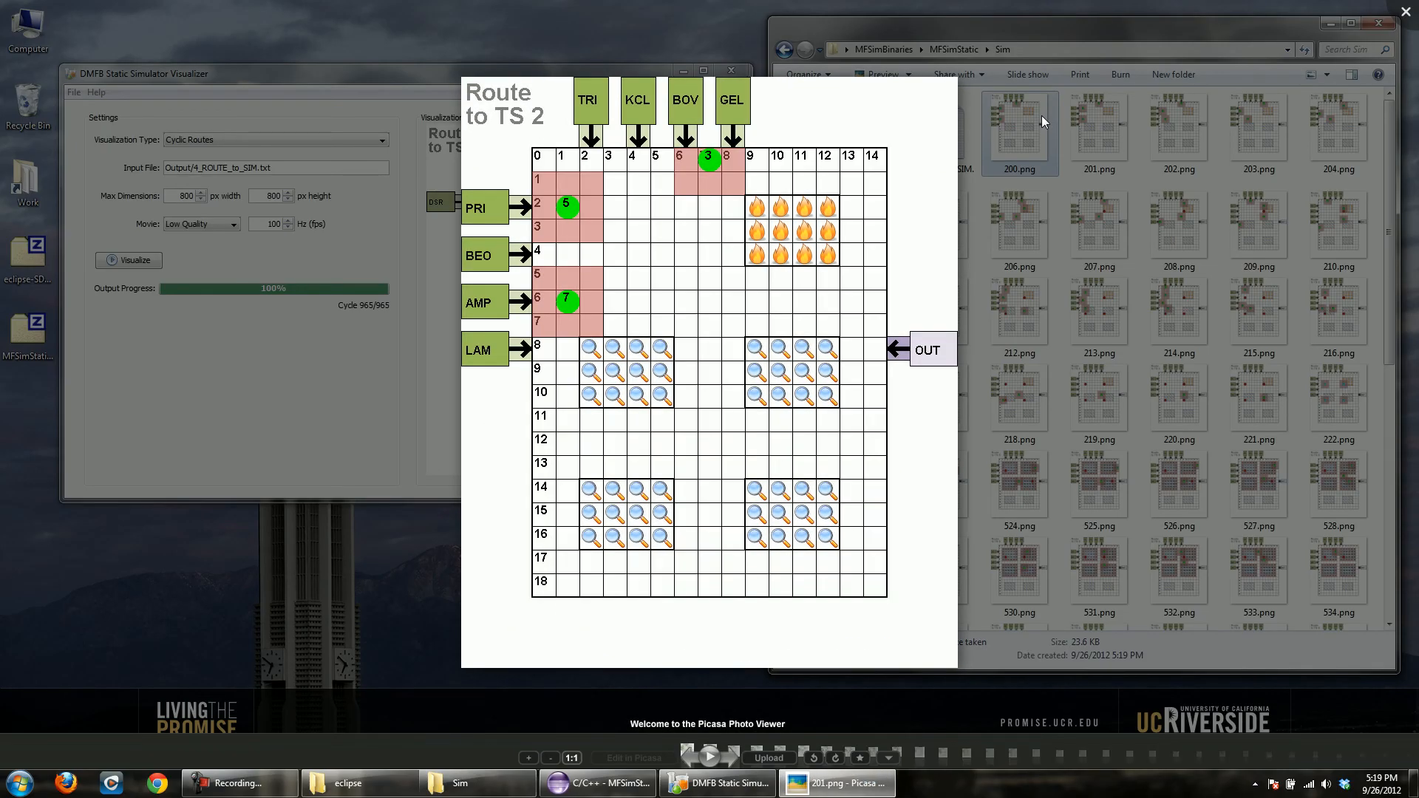
{"action": "key", "text": "Right"}
{"action": "key", "text": "Right"}
{"action": "key", "text": "Right"}
{"action": "key", "text": "Right"}
{"action": "key", "text": "Right"}
{"action": "key", "text": "Right"}
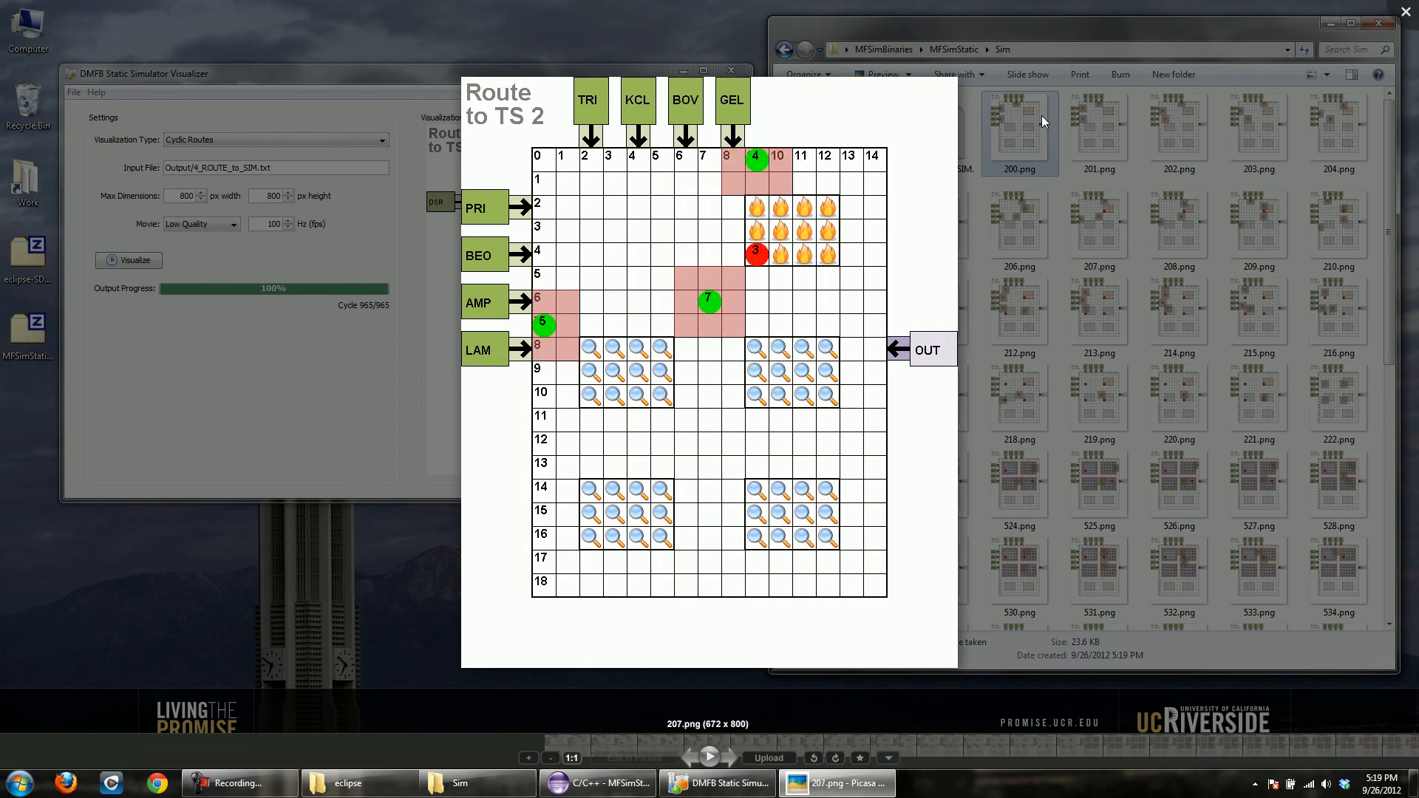
{"action": "key", "text": "Right"}
{"action": "key", "text": "Right"}
{"action": "key", "text": "Right"}
{"action": "key", "text": "Right"}
{"action": "key", "text": "Right"}
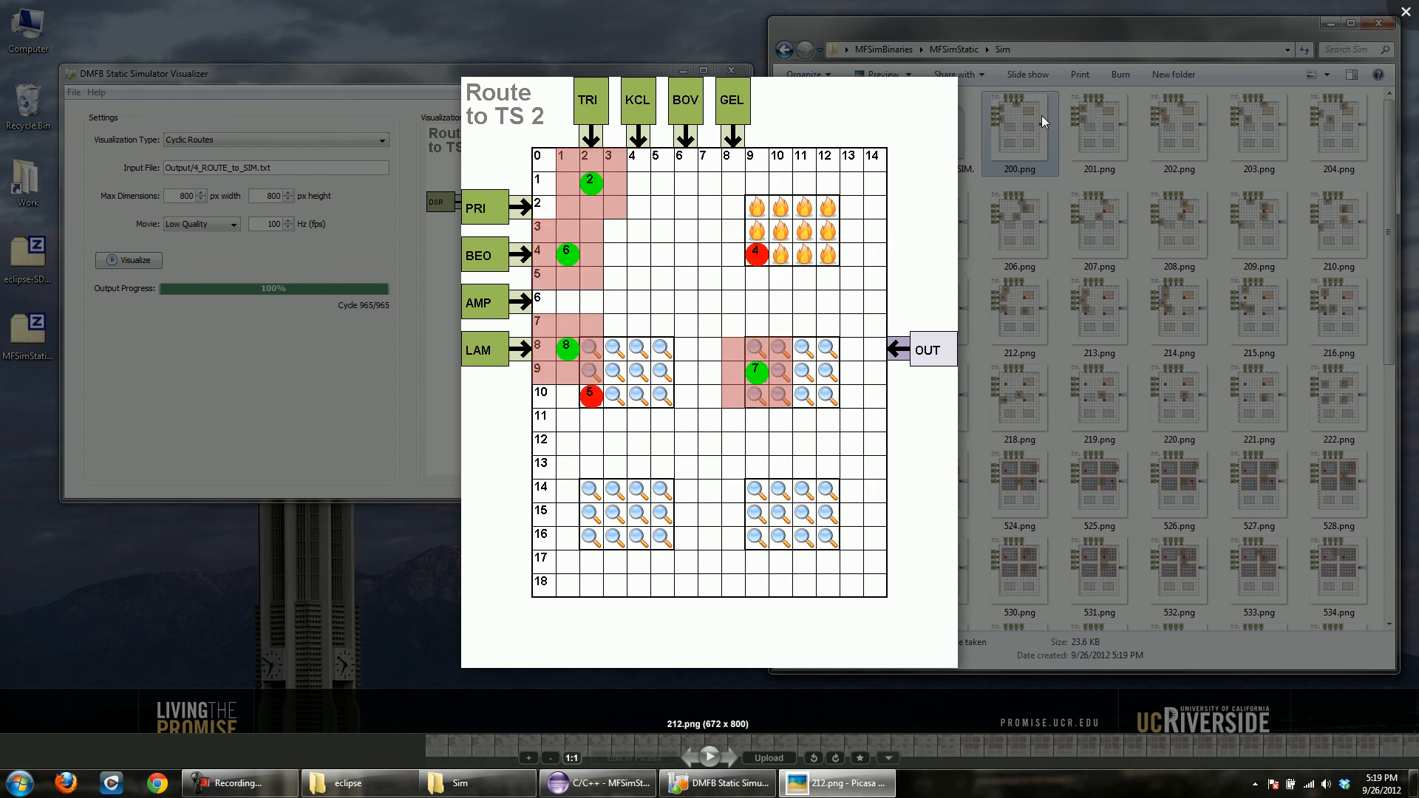
{"action": "key", "text": "Right"}
{"action": "key", "text": "Right"}
{"action": "key", "text": "Right"}
{"action": "key", "text": "Right"}
{"action": "key", "text": "Right"}
{"action": "key", "text": "Right"}
{"action": "key", "text": "Right"}
{"action": "key", "text": "Right"}
{"action": "key", "text": "Right"}
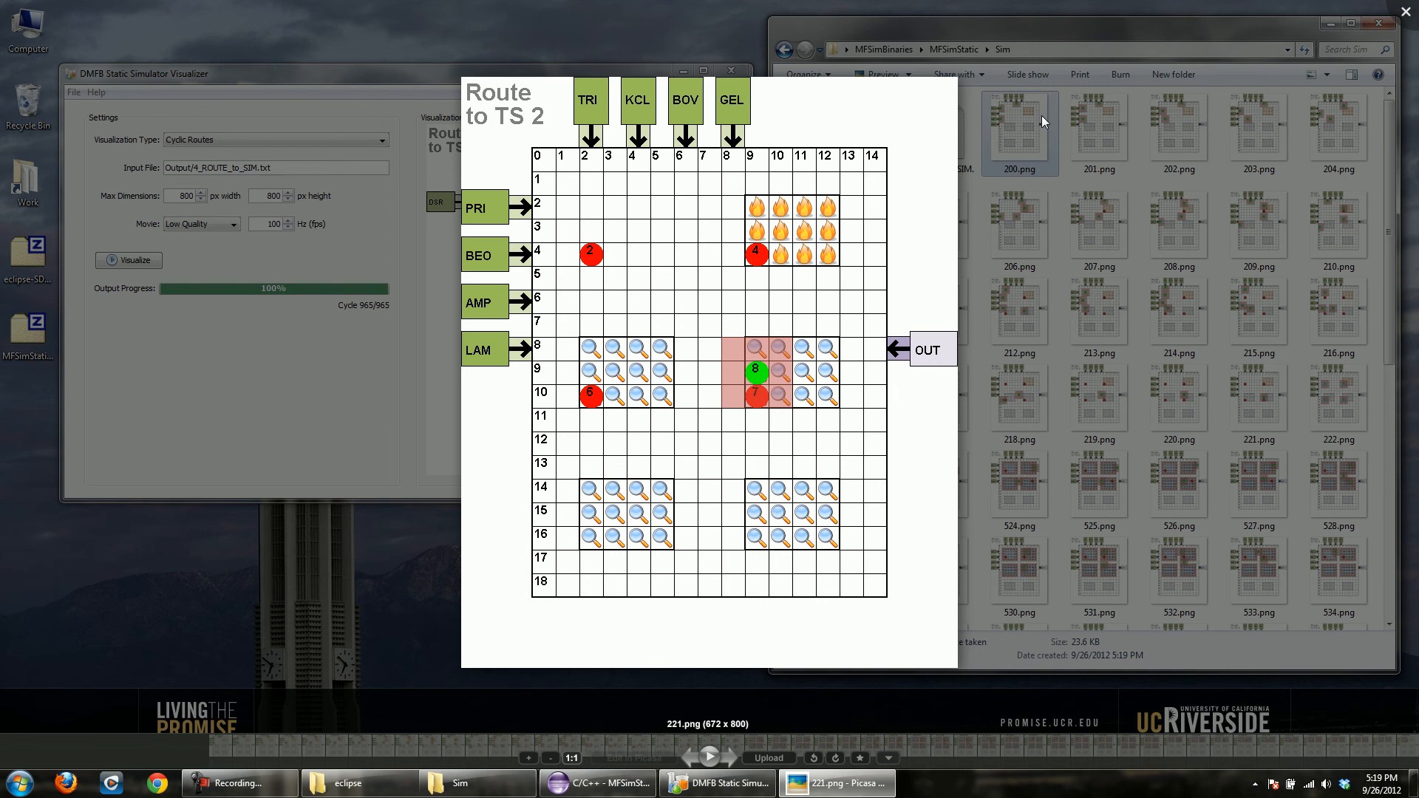
{"action": "key", "text": "Right"}
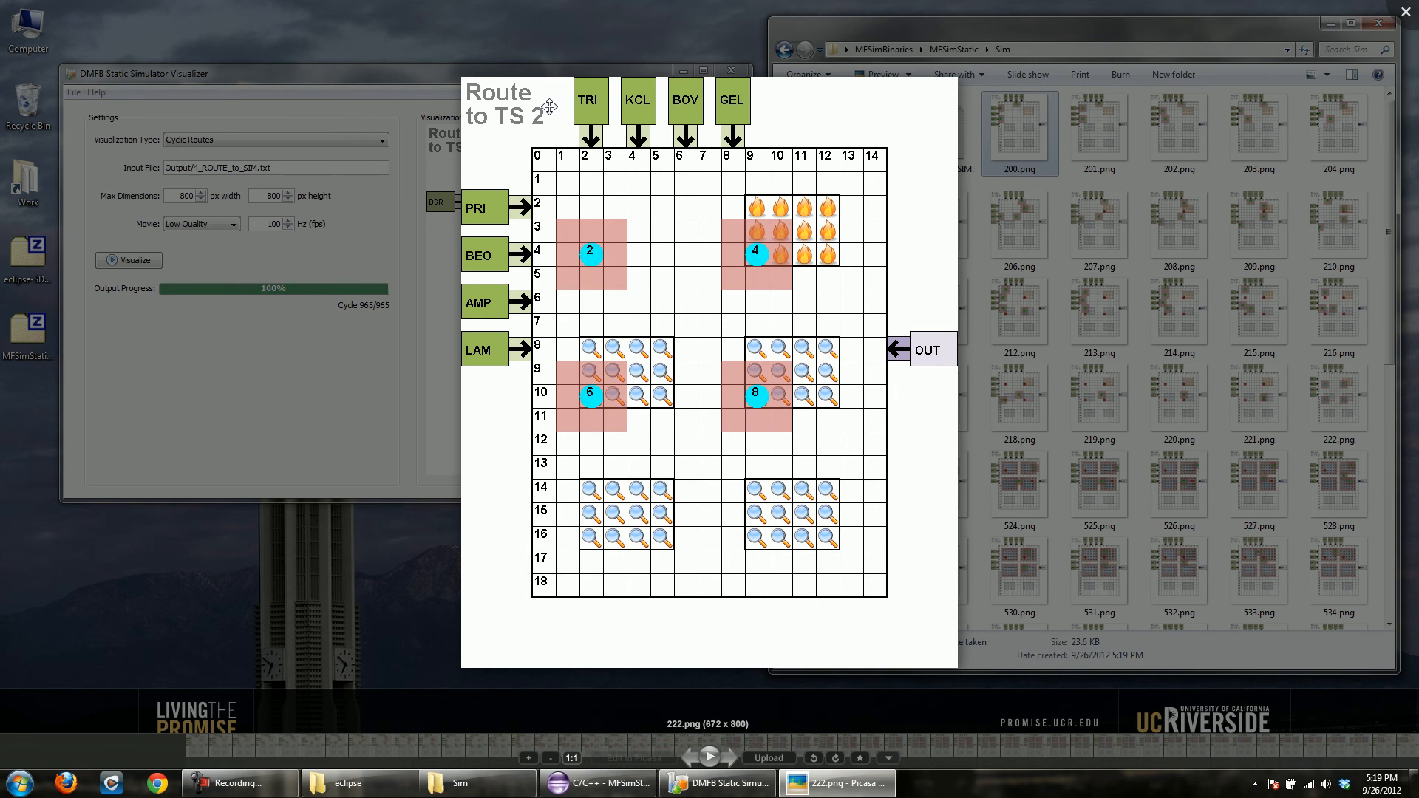
{"action": "key", "text": "Right"}
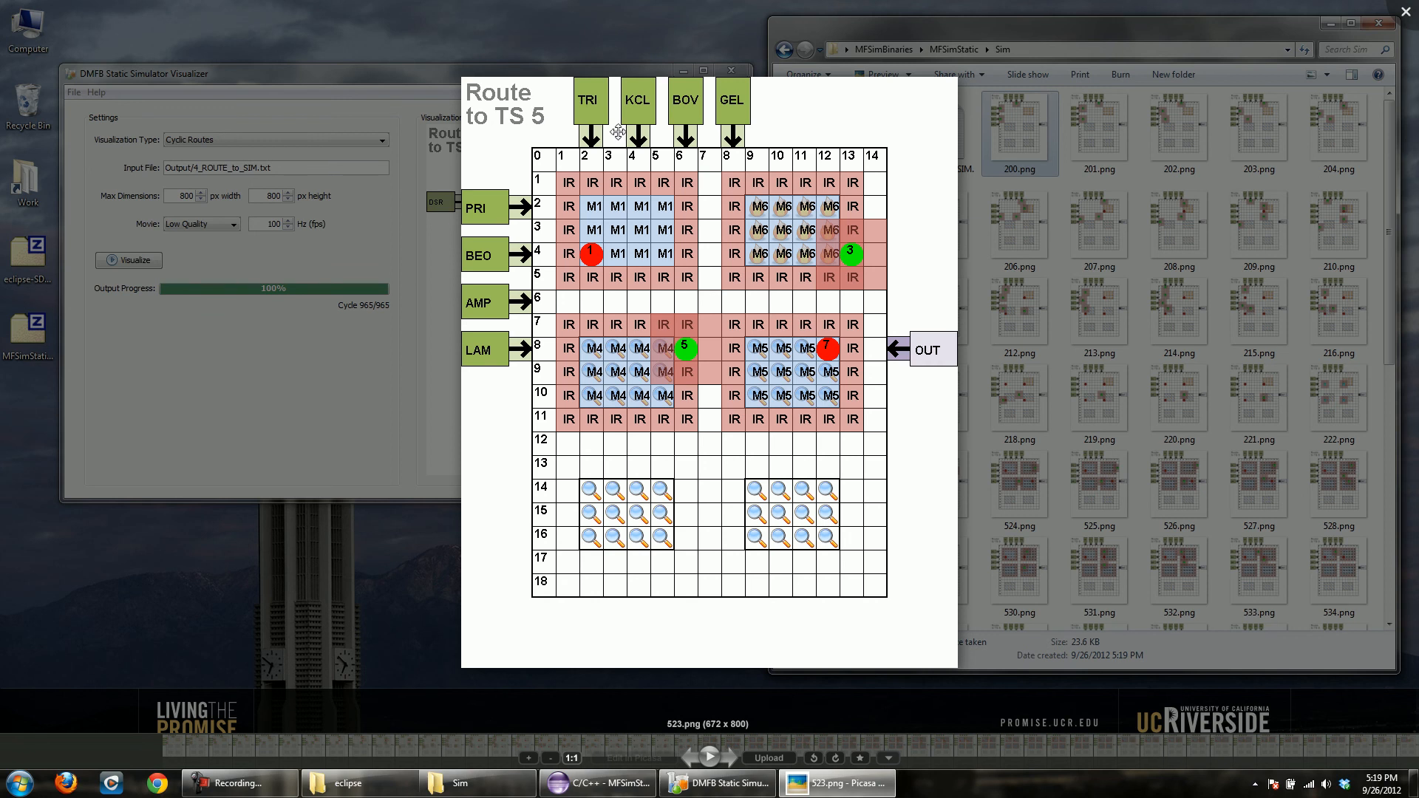
{"action": "key", "text": "Right"}
{"action": "key", "text": "Right"}
{"action": "key", "text": "Right"}
{"action": "key", "text": "Right"}
{"action": "key", "text": "Right"}
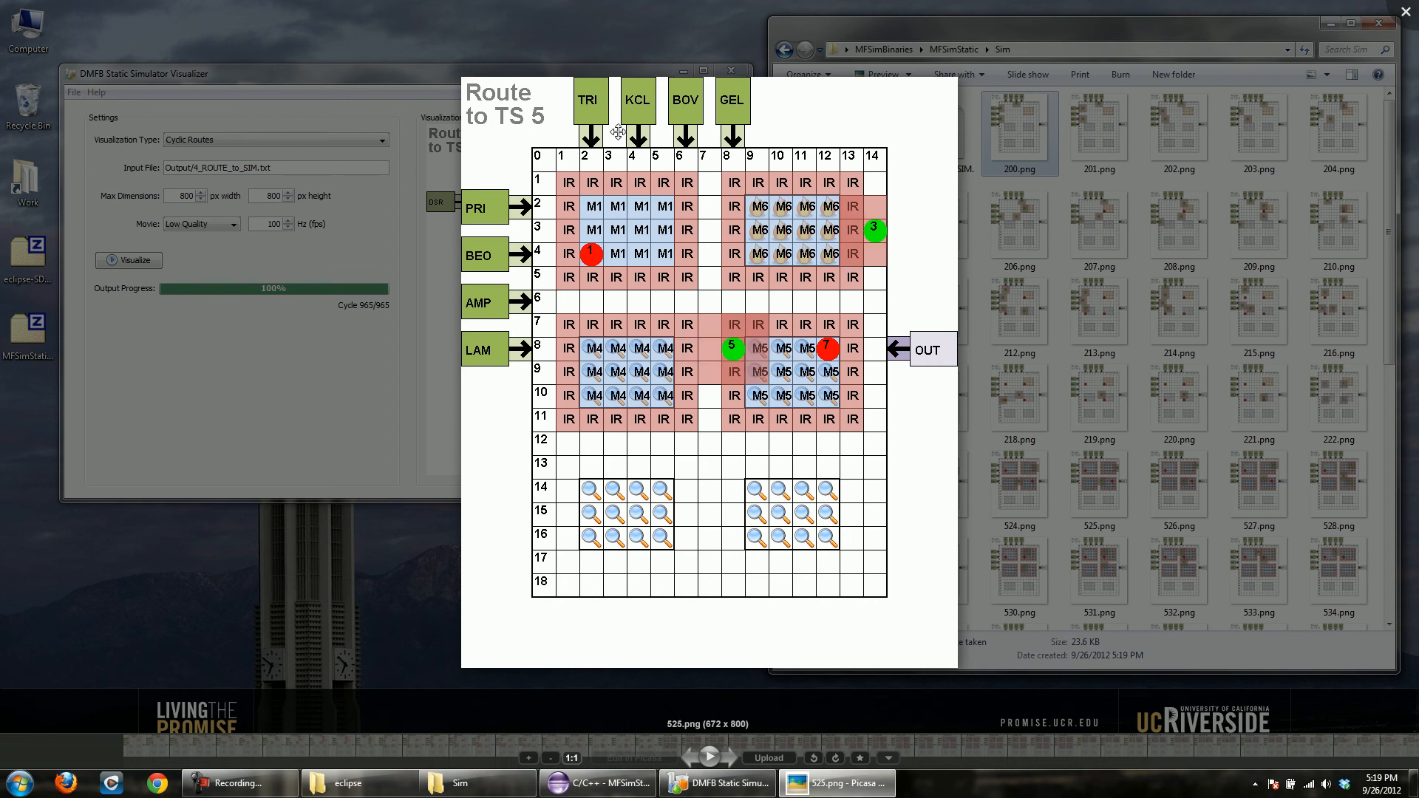
{"action": "key", "text": "Right"}
{"action": "key", "text": "Right"}
{"action": "key", "text": "Right"}
{"action": "key", "text": "Right"}
{"action": "key", "text": "Right"}
{"action": "key", "text": "Right"}
{"action": "key", "text": "Right"}
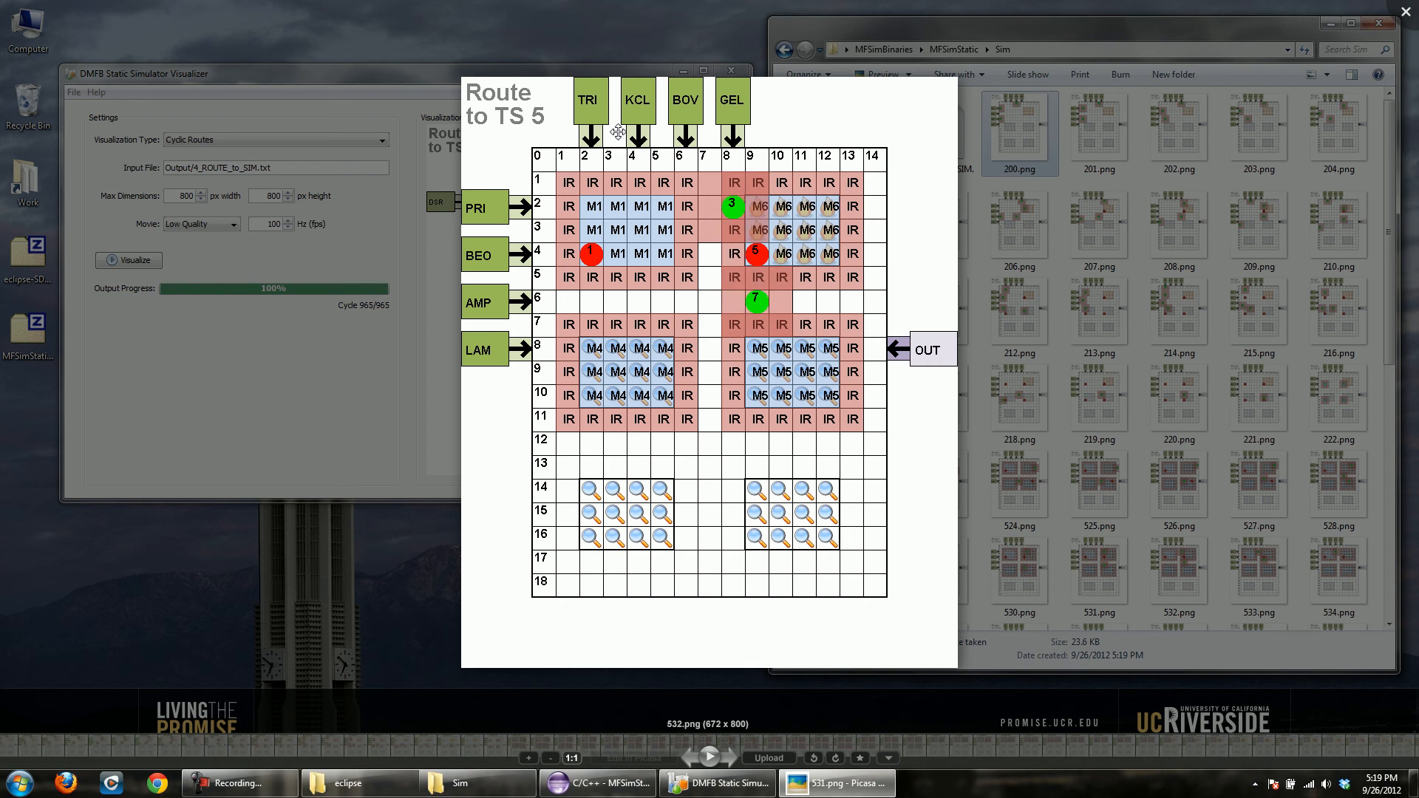
{"action": "key", "text": "Right"}
{"action": "key", "text": "Right"}
{"action": "key", "text": "Right"}
{"action": "key", "text": "Right"}
{"action": "key", "text": "Right"}
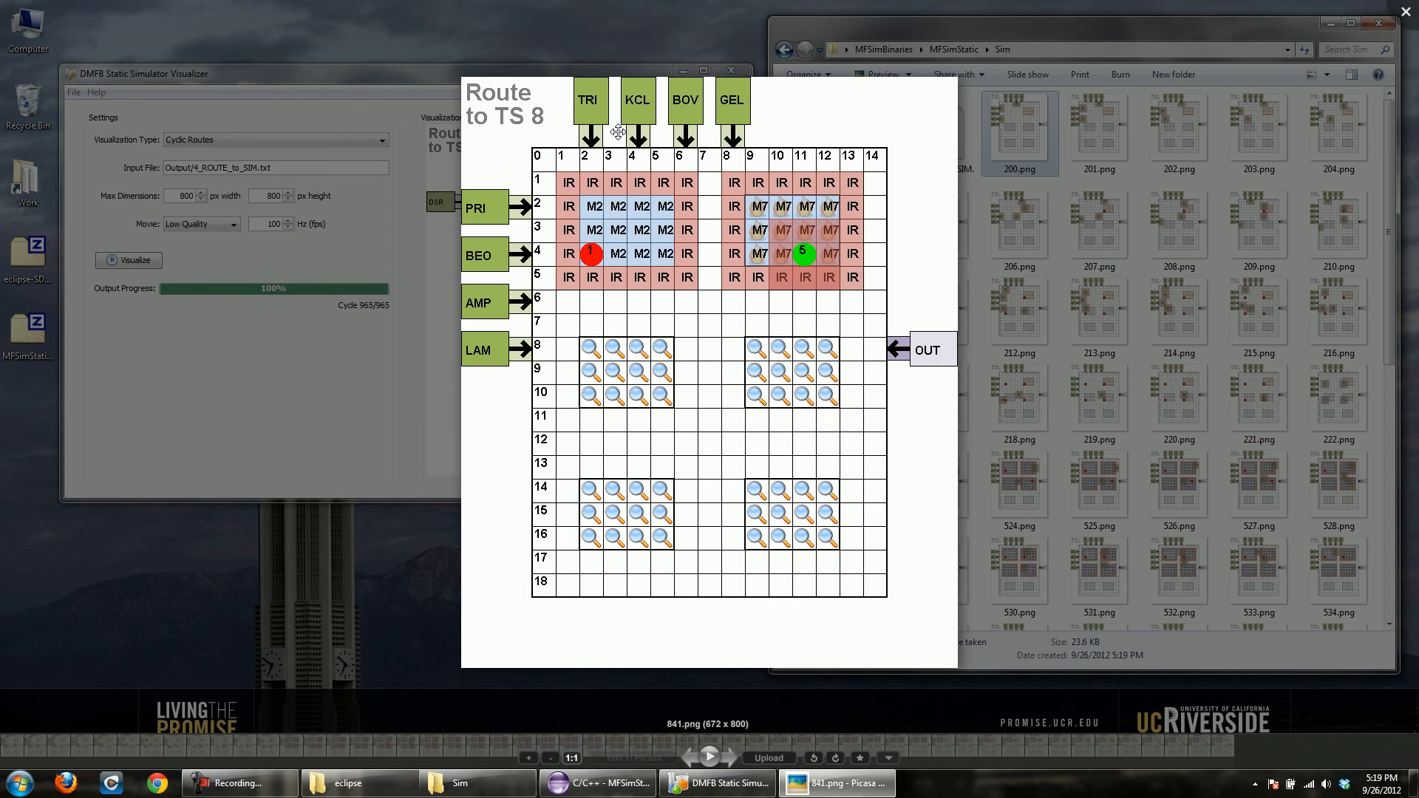
{"action": "key", "text": "Right"}
{"action": "key", "text": "Right"}
{"action": "key", "text": "Right"}
{"action": "key", "text": "Right"}
{"action": "key", "text": "Right"}
{"action": "key", "text": "Right"}
{"action": "key", "text": "Right"}
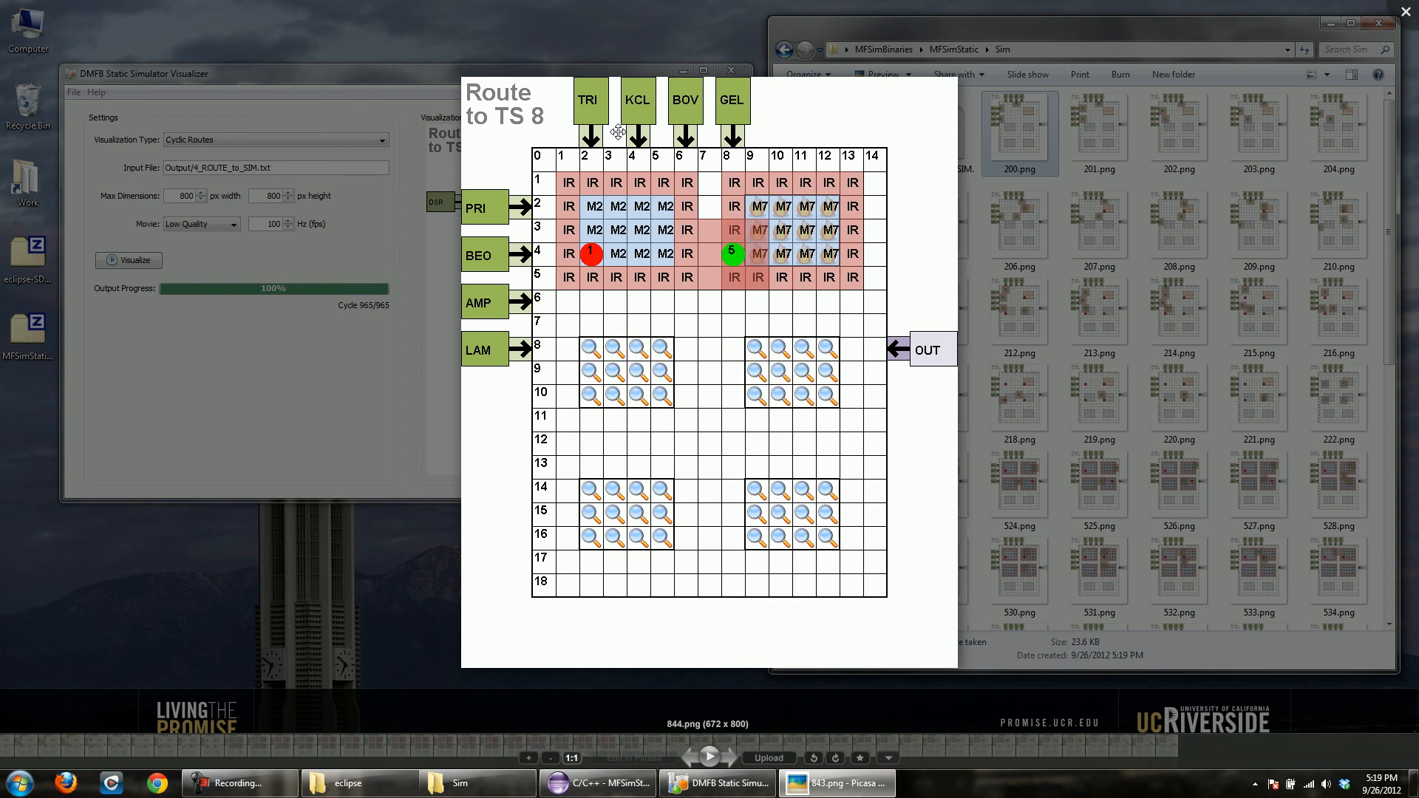
{"action": "key", "text": "Right"}
{"action": "key", "text": "Right"}
{"action": "key", "text": "Right"}
{"action": "key", "text": "Right"}
{"action": "key", "text": "Right"}
{"action": "key", "text": "Right"}
{"action": "key", "text": "Right"}
{"action": "key", "text": "Right"}
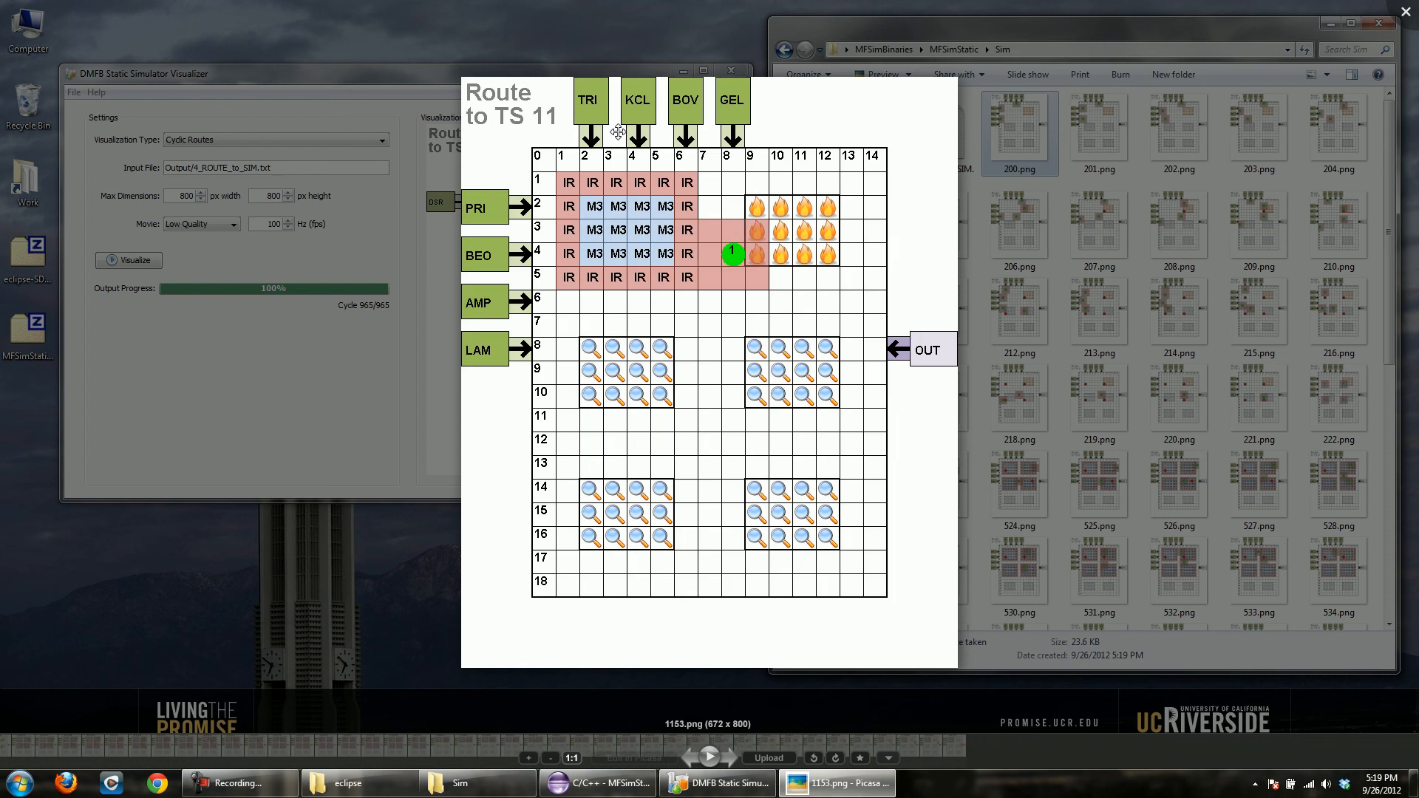
{"action": "key", "text": "Right"}
{"action": "key", "text": "Right"}
{"action": "key", "text": "Right"}
{"action": "key", "text": "Right"}
{"action": "key", "text": "Right"}
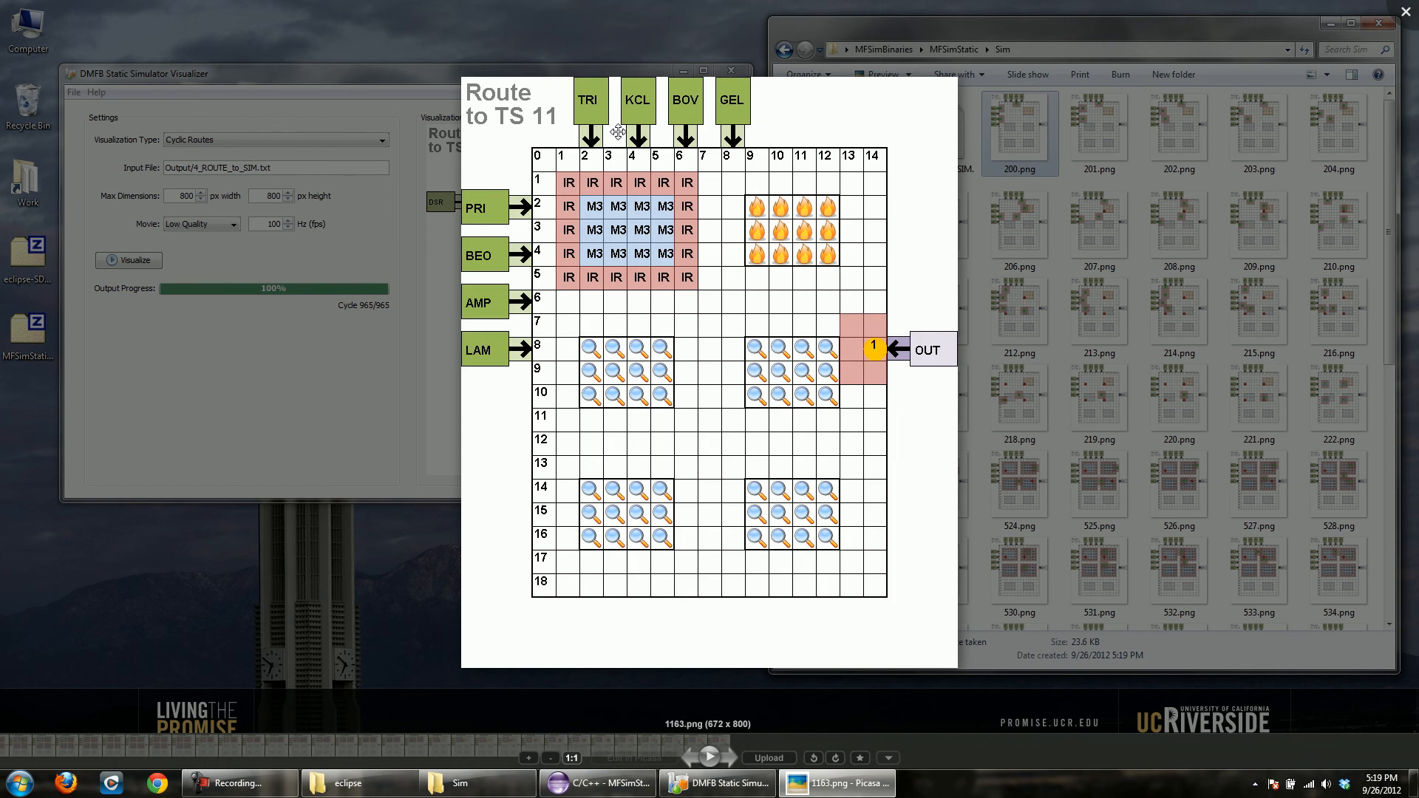
{"action": "key", "text": "Escape"}
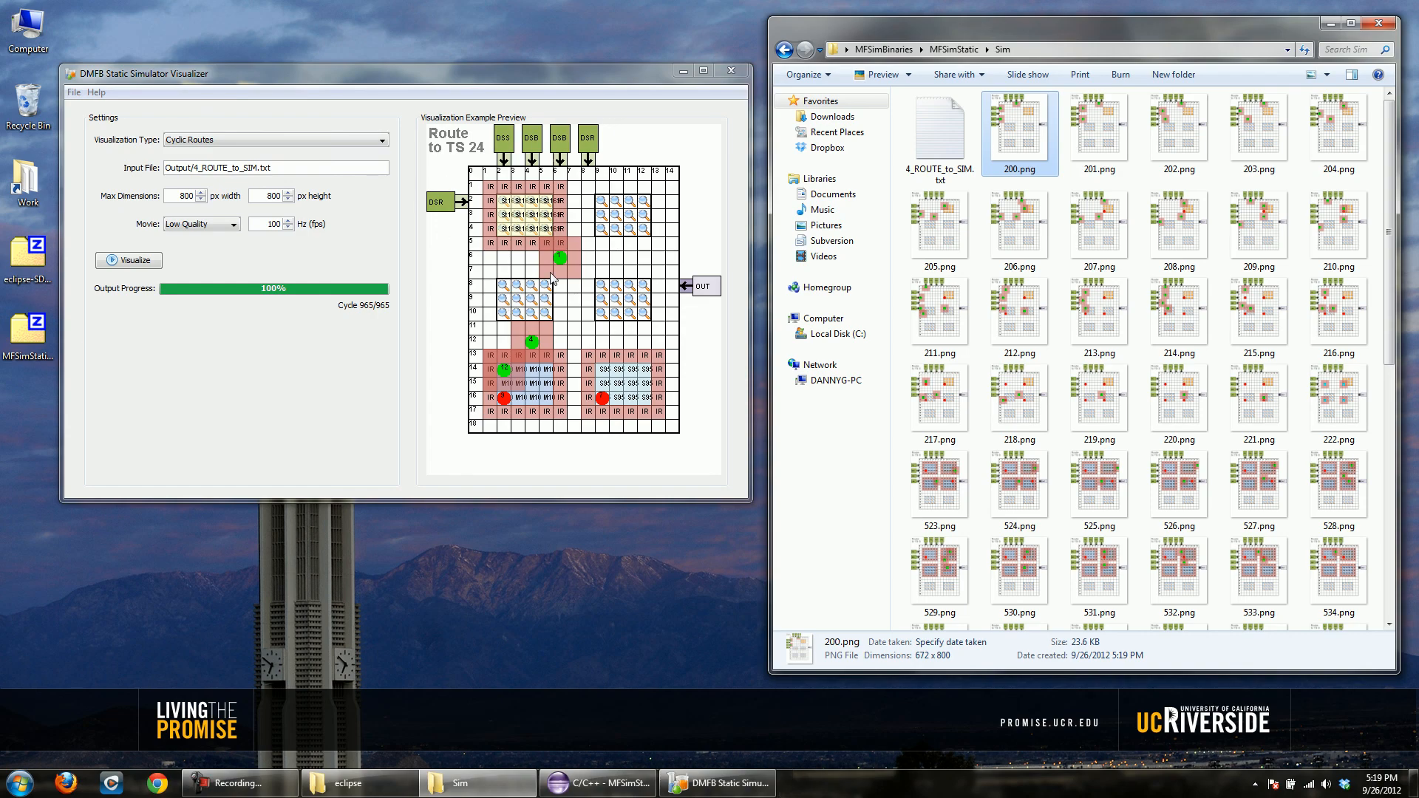